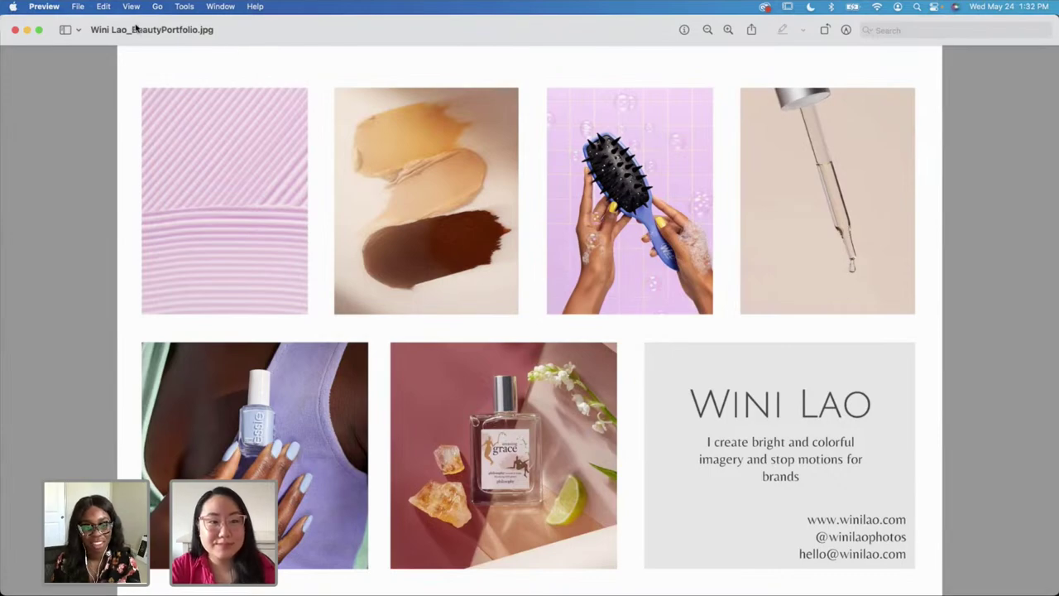
Step: Minimize the portfolio image in Preview to reveal the Lightroom Classic library
{"action": "left_click", "coordinate": [28, 30]}
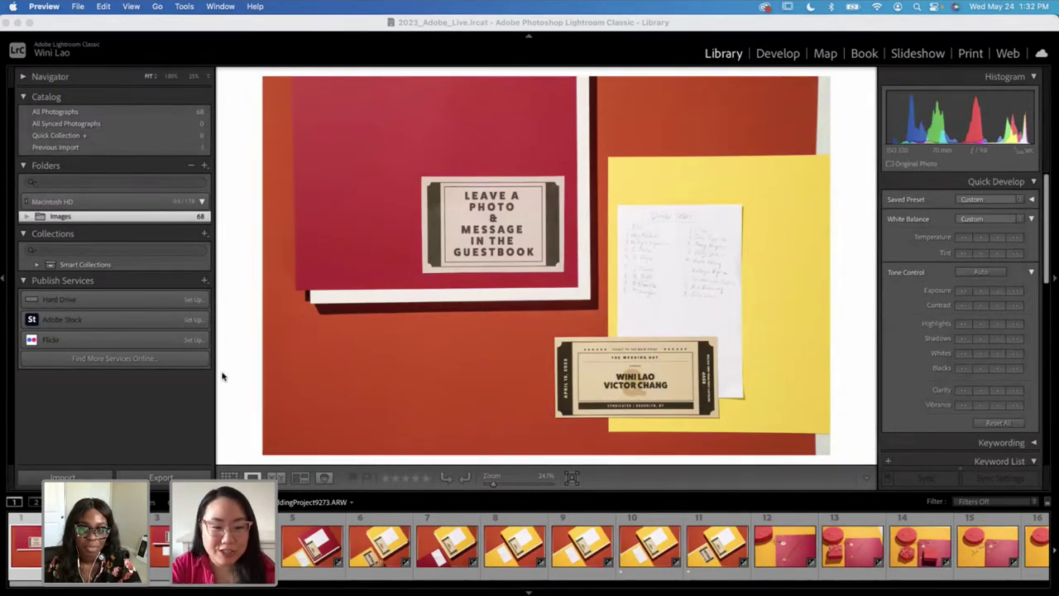
Step: Show the catalog as a thumbnail grid and select the first flat-lay photo
{"action": "left_click", "coordinate": [230, 477]}
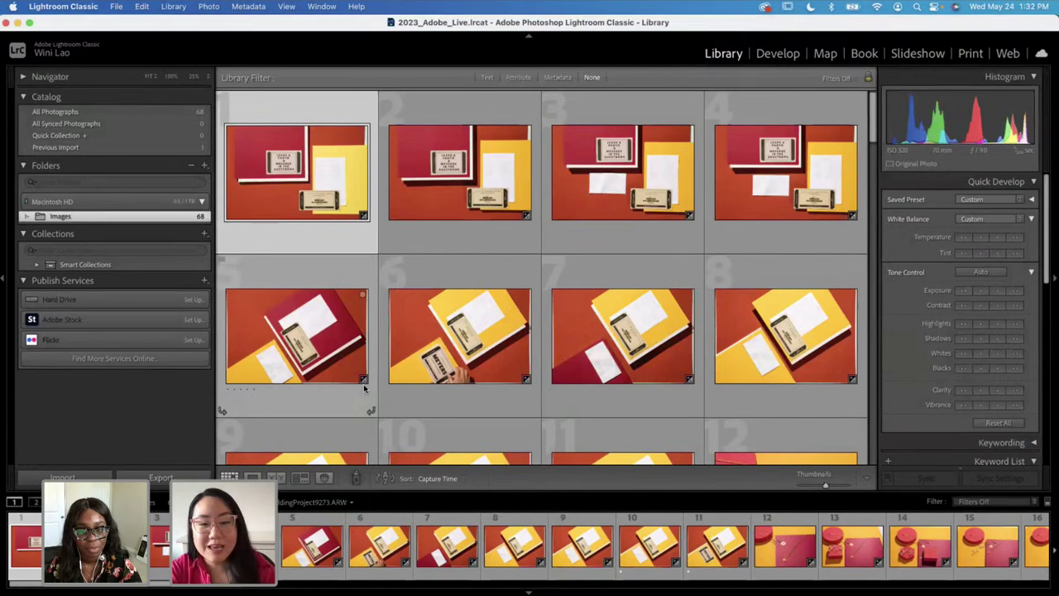
{"action": "scroll", "coordinate": [609, 318], "scroll_direction": "down", "scroll_amount": 3}
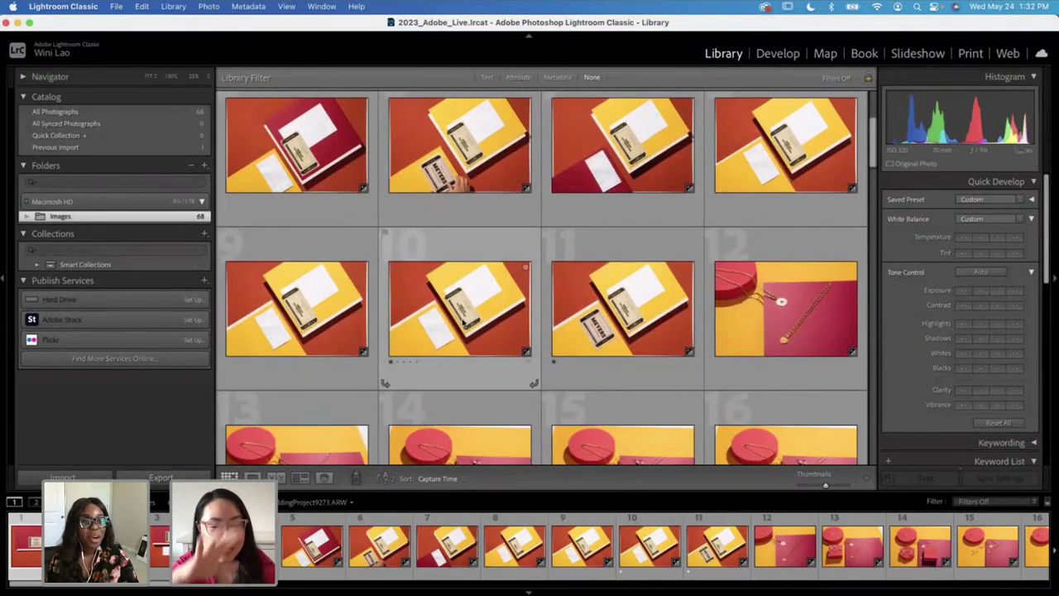
{"action": "left_click", "coordinate": [462, 323]}
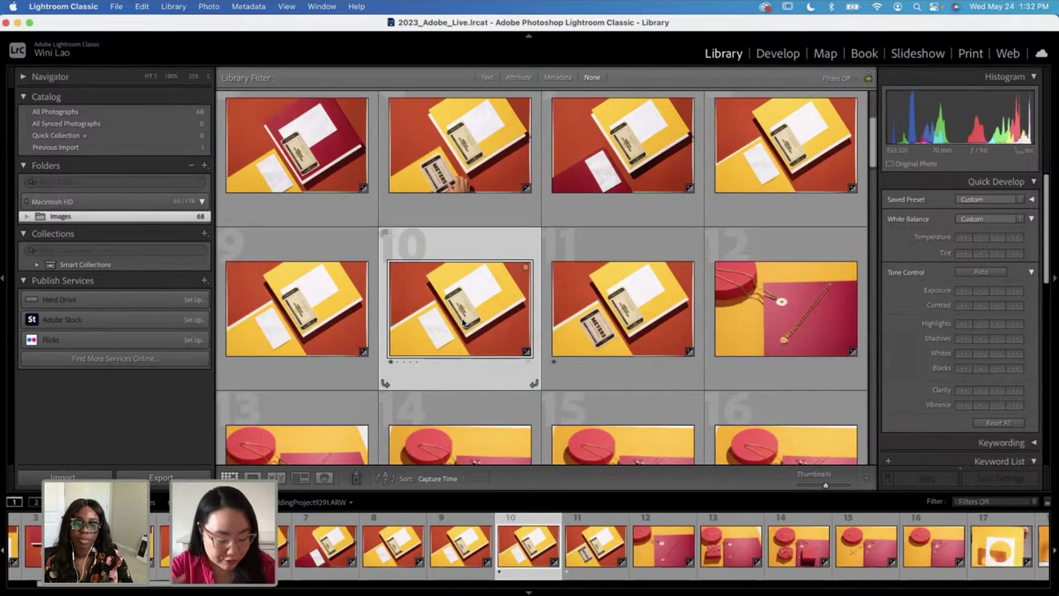
{"action": "scroll", "coordinate": [462, 323], "scroll_direction": "up", "scroll_amount": 3}
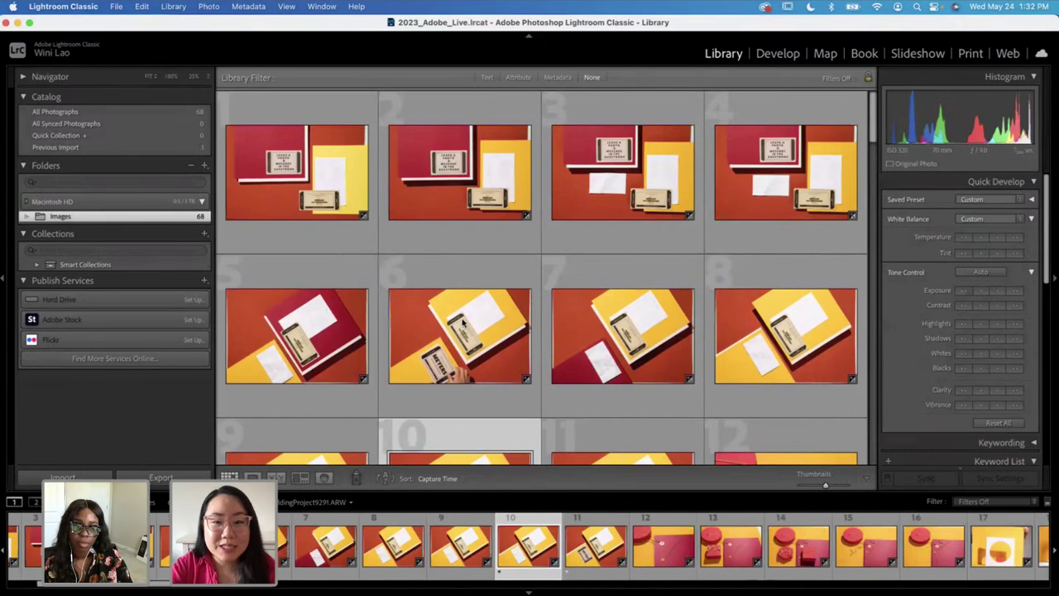
{"action": "left_click", "coordinate": [311, 180]}
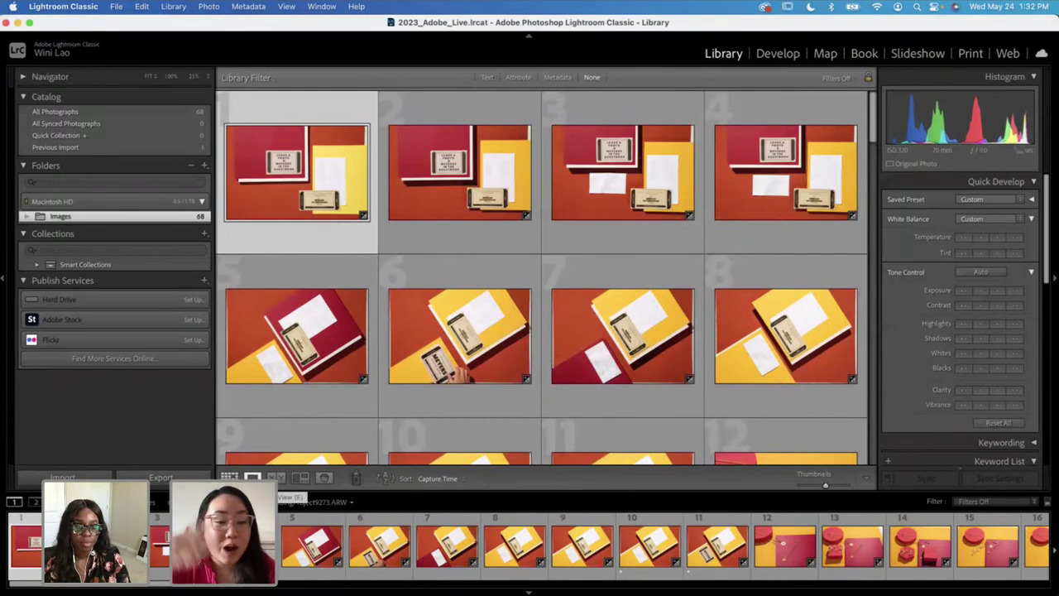
Step: Step in Loupe view through 9278 to photo 9282 and open it in Develop
{"action": "left_click", "coordinate": [252, 478]}
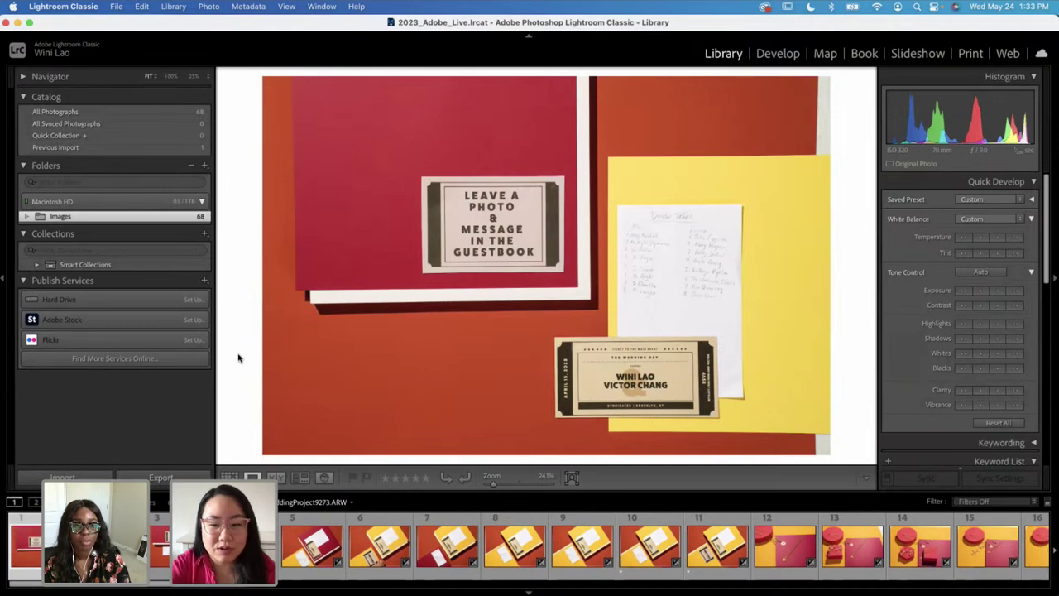
{"action": "key", "text": "Right"}
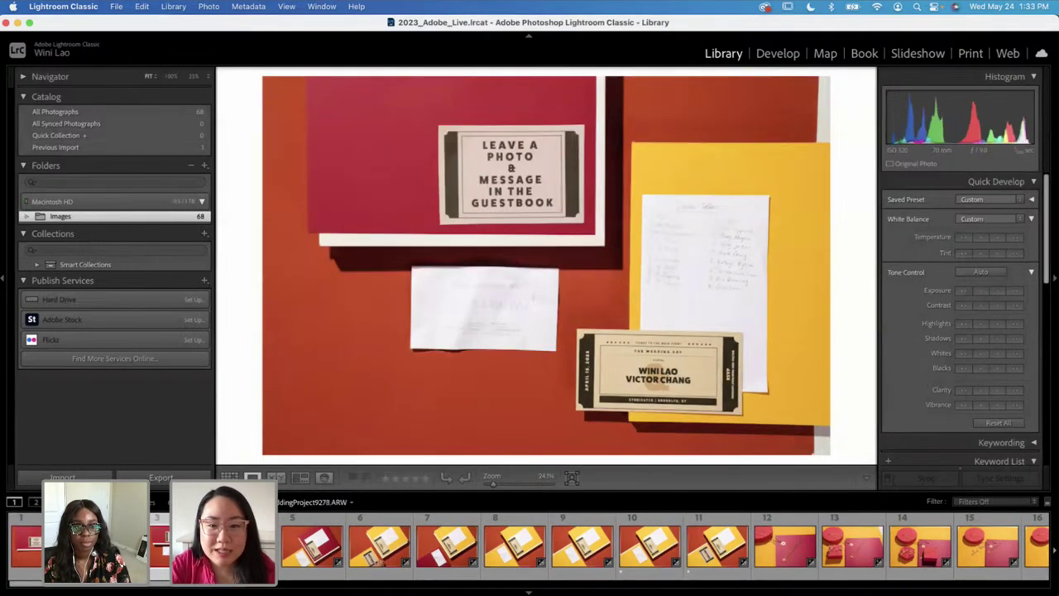
{"action": "key", "text": "Right"}
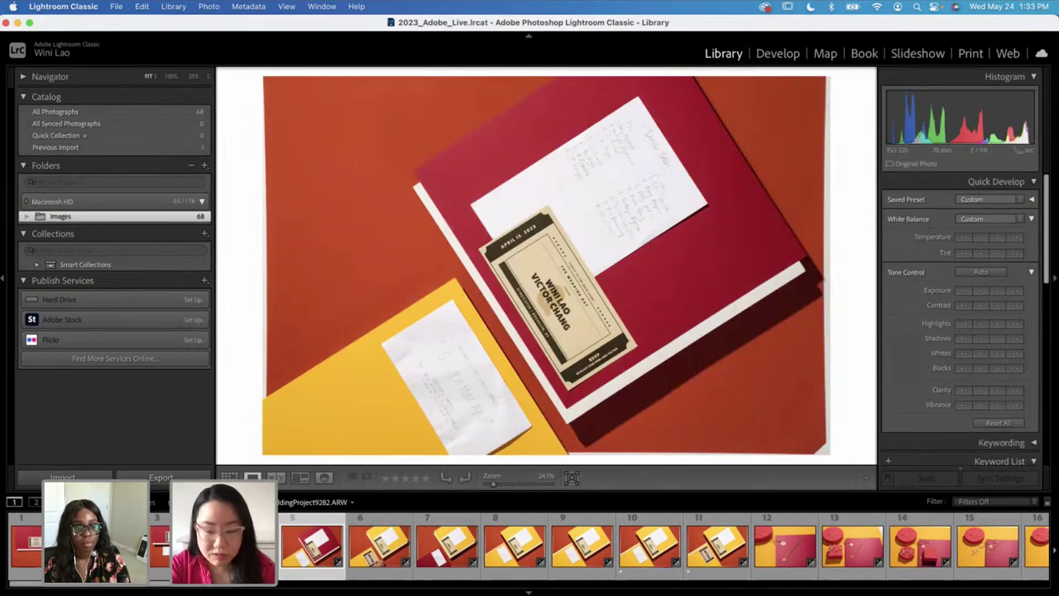
{"action": "key", "text": "d"}
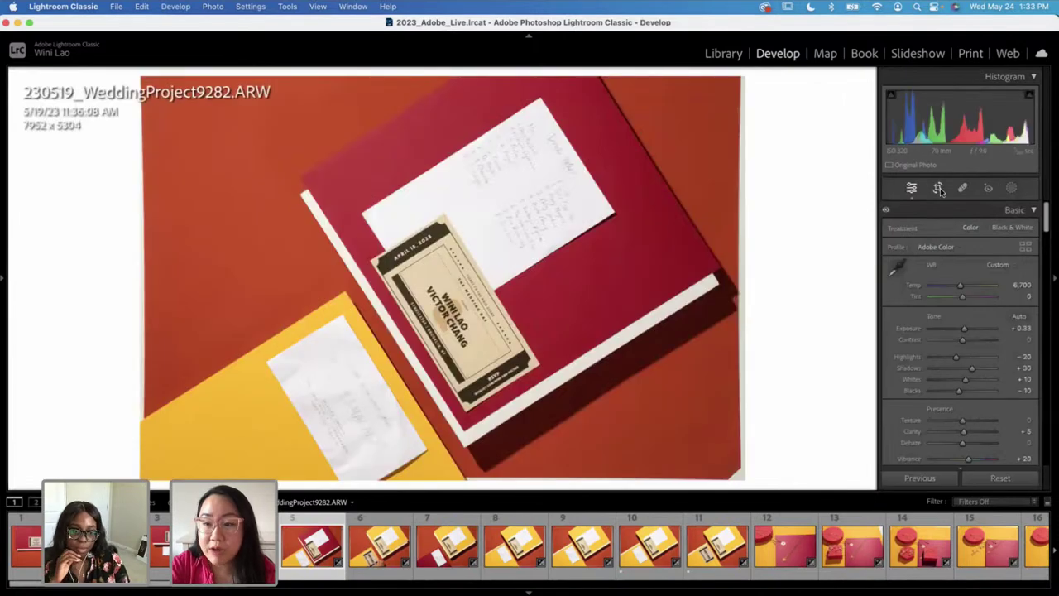
Step: Crop photo 9282 to a 1 x 1 square framing the stationery, 4913 x 4913 pixels
{"action": "left_click", "coordinate": [938, 188]}
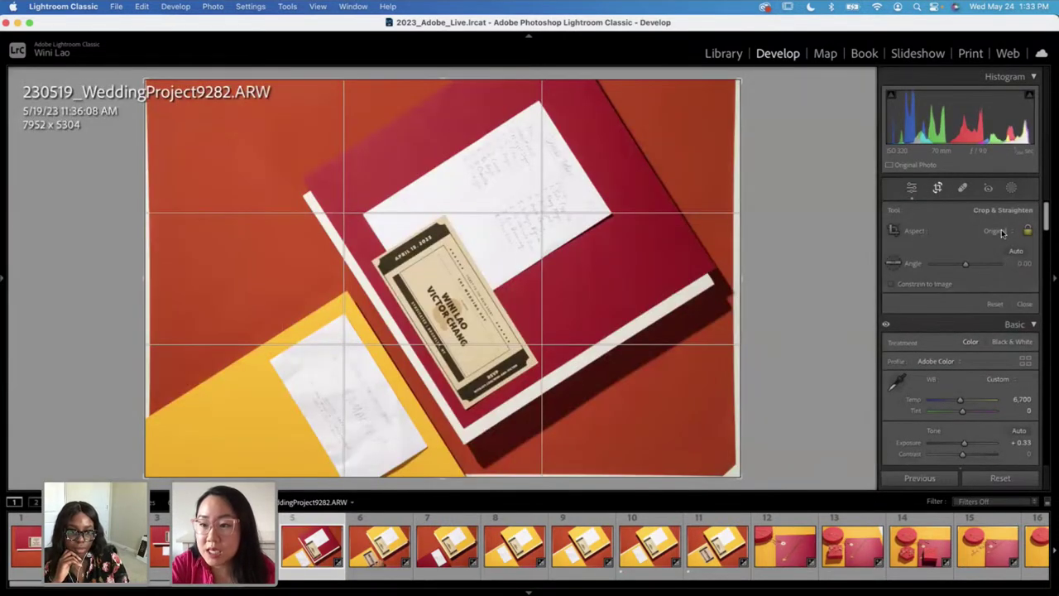
{"action": "left_click", "coordinate": [1001, 233]}
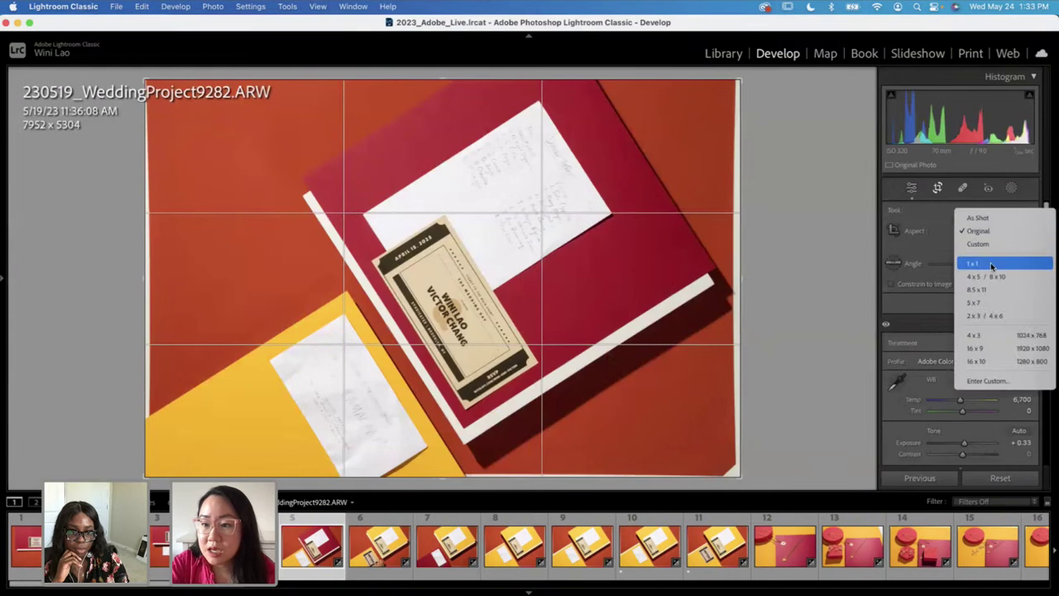
{"action": "left_click", "coordinate": [998, 261]}
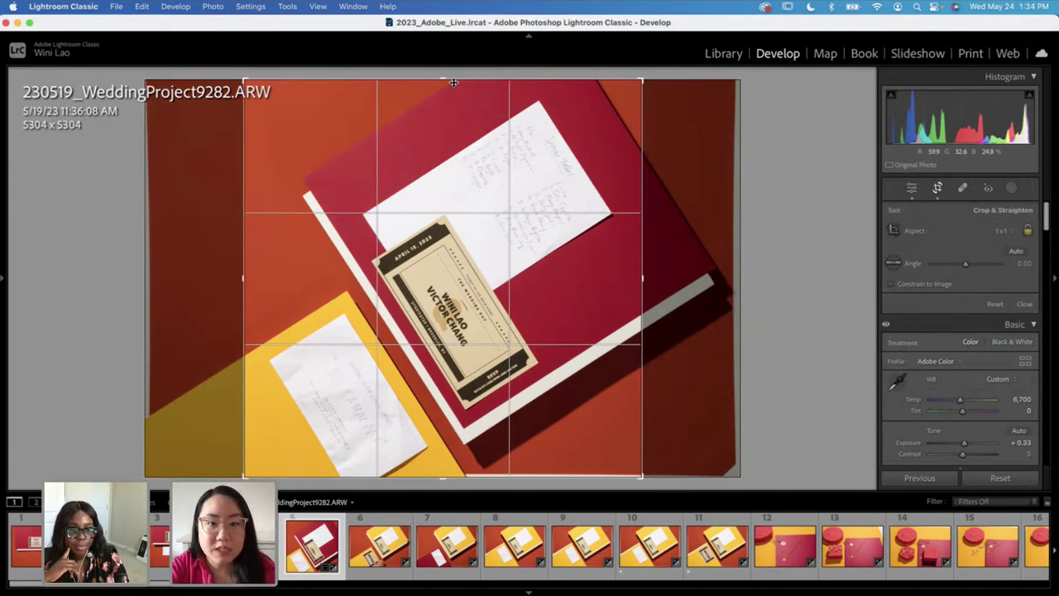
{"action": "left_click_drag", "start_coordinate": [453, 83], "coordinate": [451, 107]}
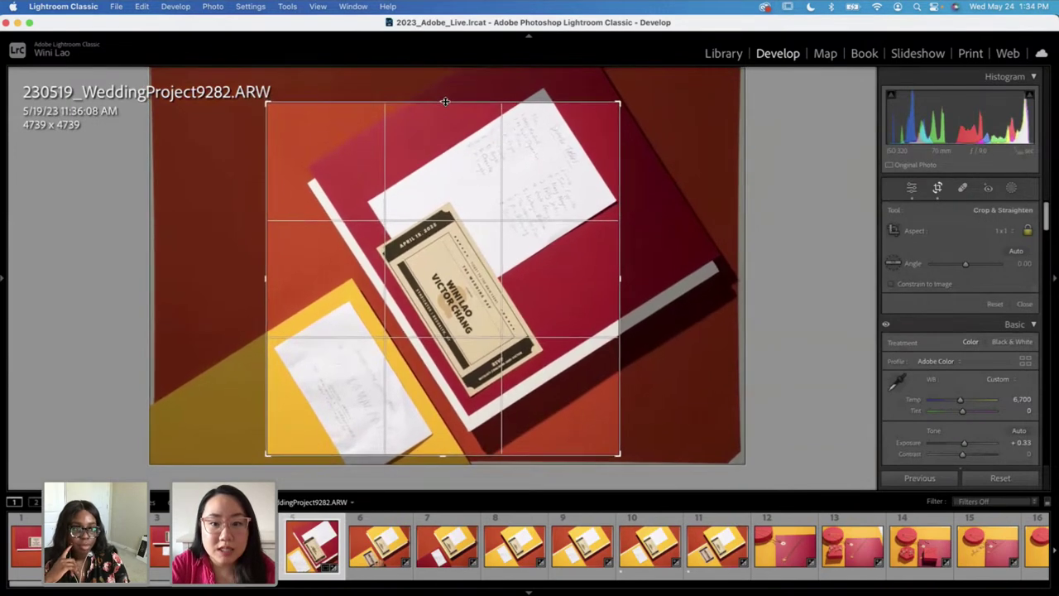
{"action": "left_click_drag", "start_coordinate": [445, 101], "coordinate": [445, 99]}
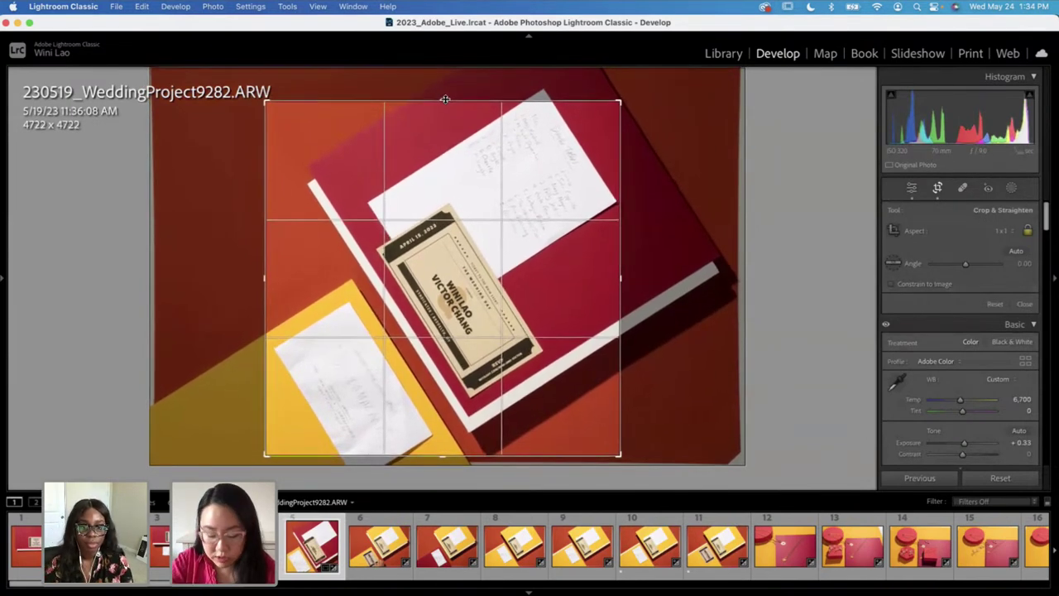
{"action": "left_click_drag", "start_coordinate": [444, 454], "coordinate": [444, 483]}
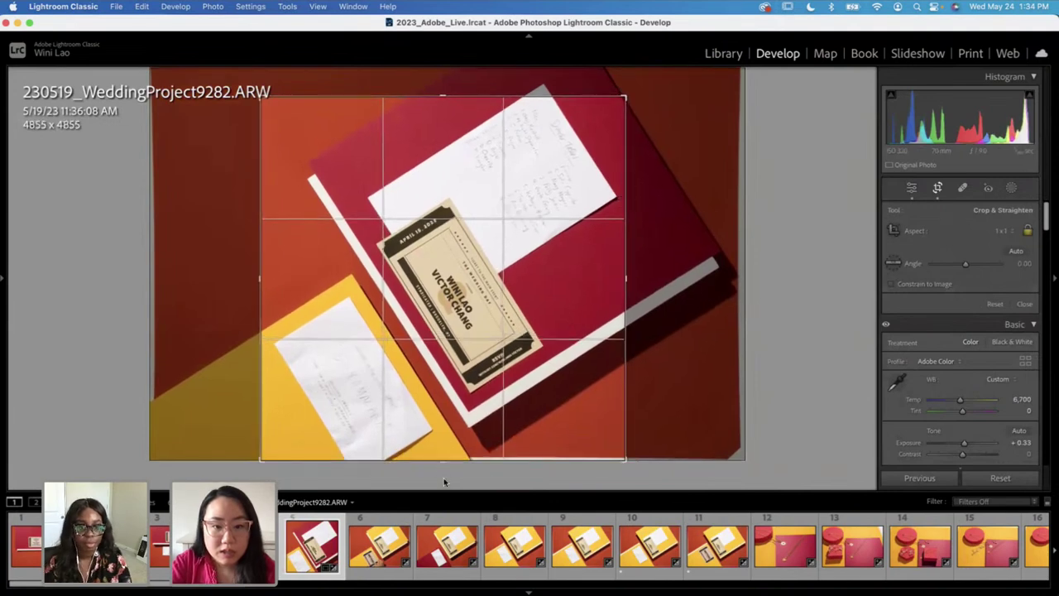
{"action": "left_click_drag", "start_coordinate": [447, 97], "coordinate": [447, 93]}
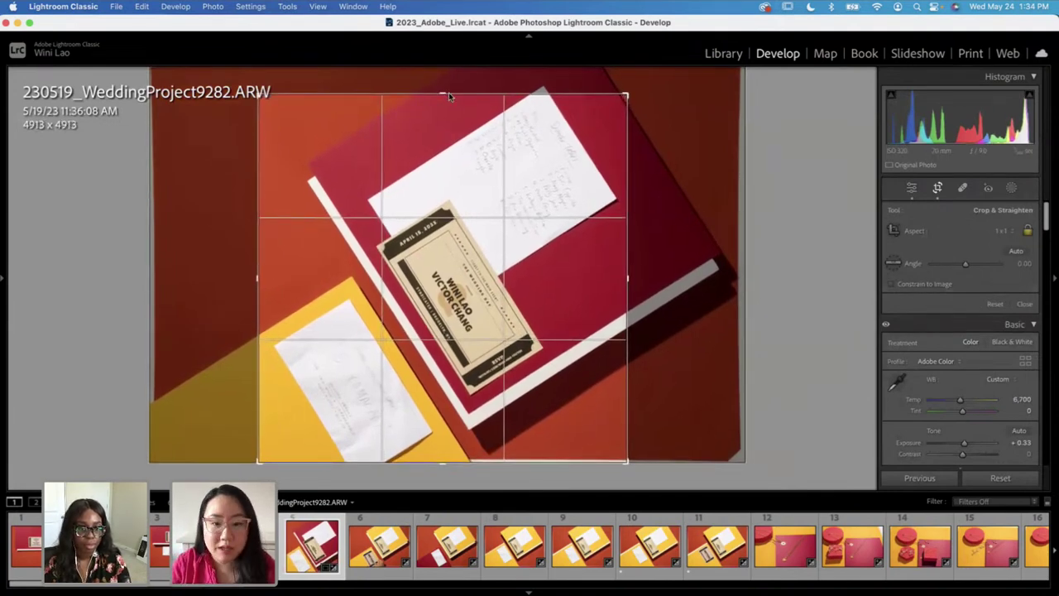
{"action": "key", "text": "Return"}
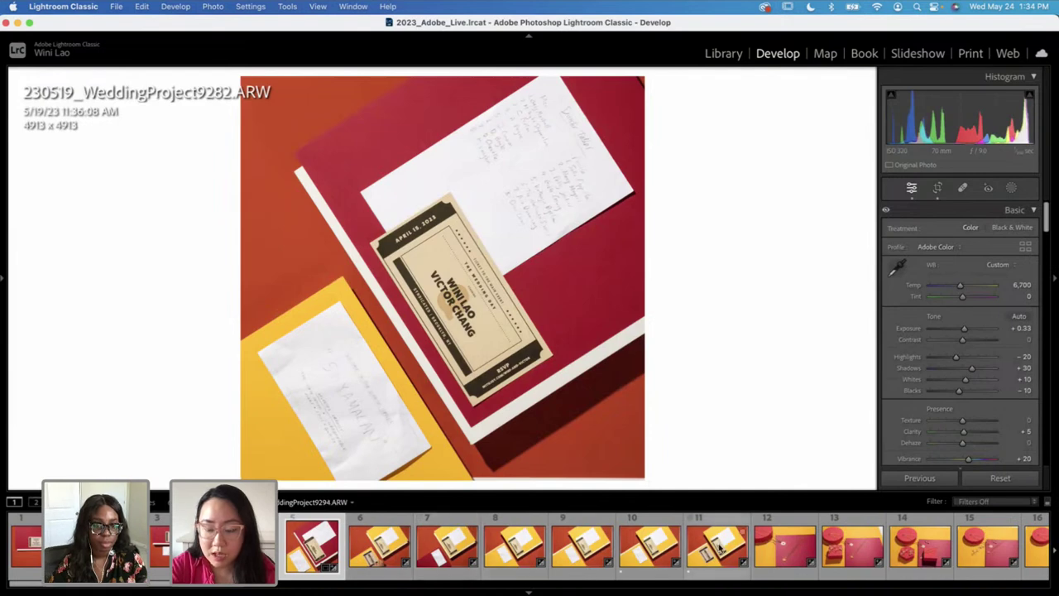
Step: Sync photo 9282's edits, including Crop, onto photos 5–11 and check the result on photo 6
{"action": "left_click", "coordinate": [720, 549], "text": "shift"}
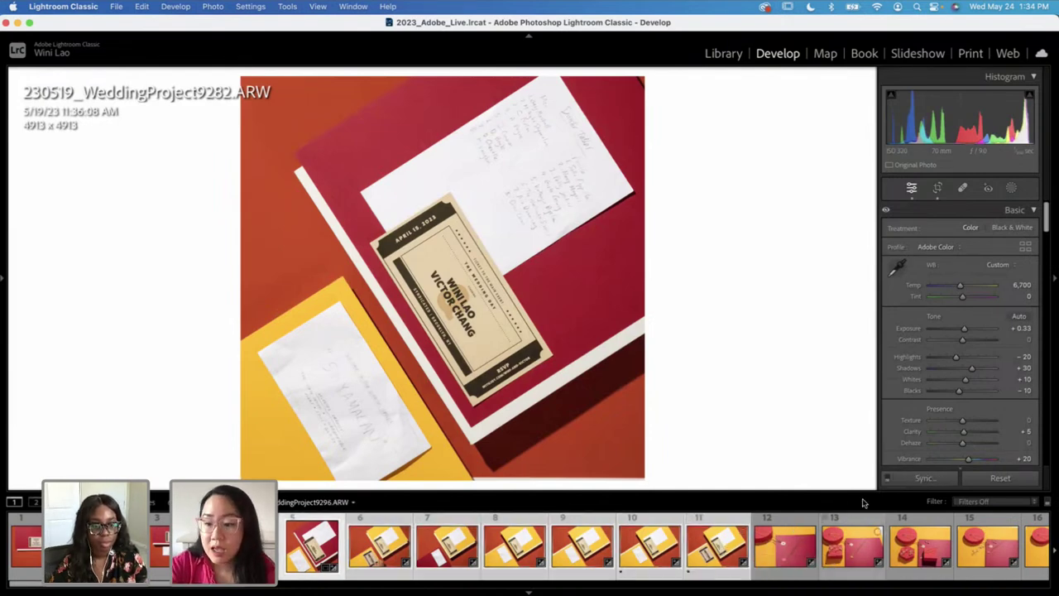
{"action": "left_click", "coordinate": [922, 479]}
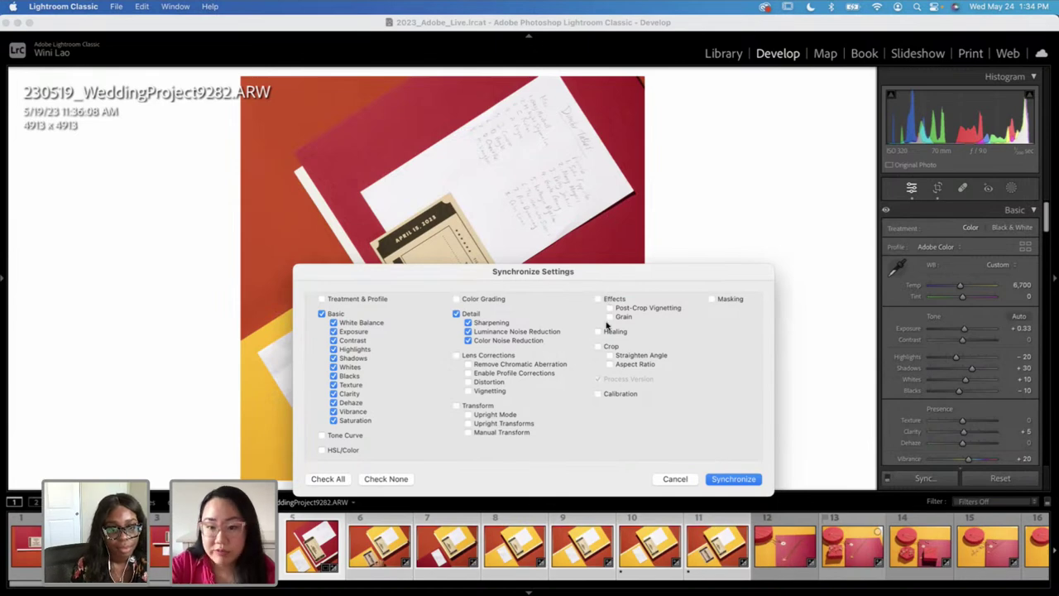
{"action": "left_click", "coordinate": [609, 348]}
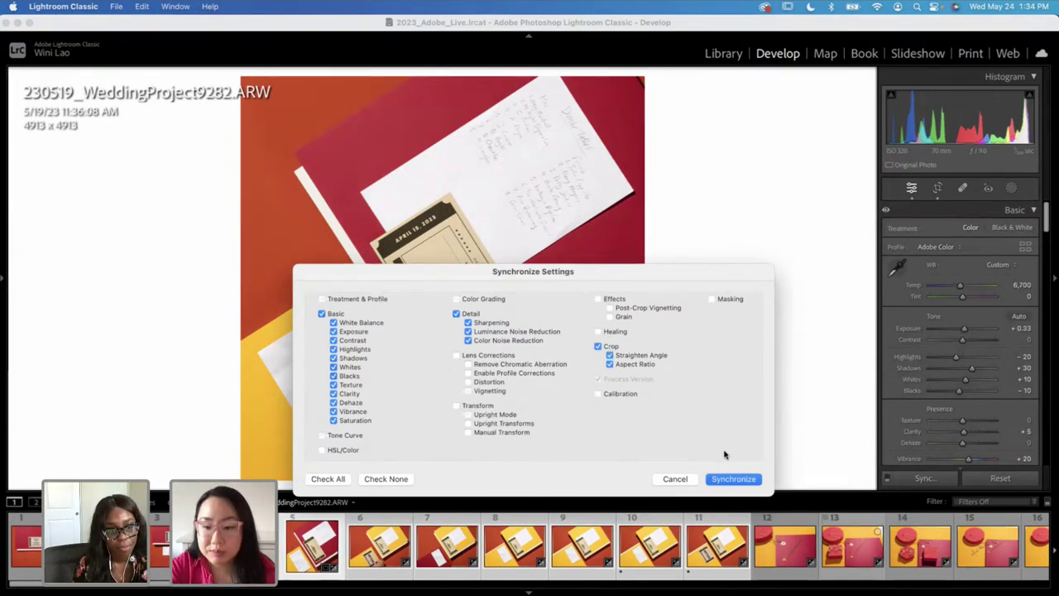
{"action": "left_click", "coordinate": [732, 478]}
{"action": "left_click", "coordinate": [785, 545]}
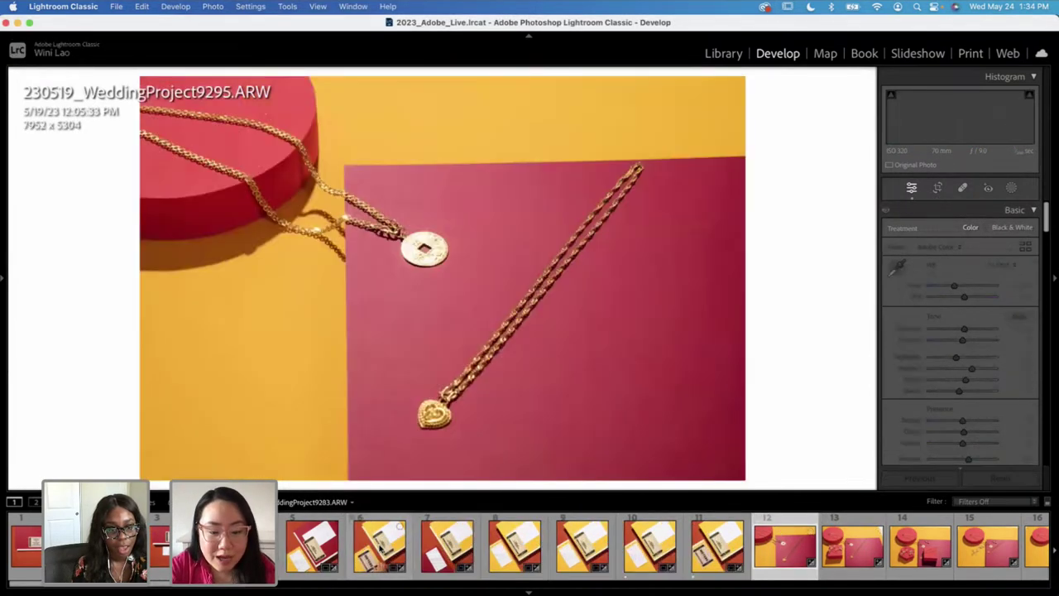
{"action": "left_click", "coordinate": [379, 548]}
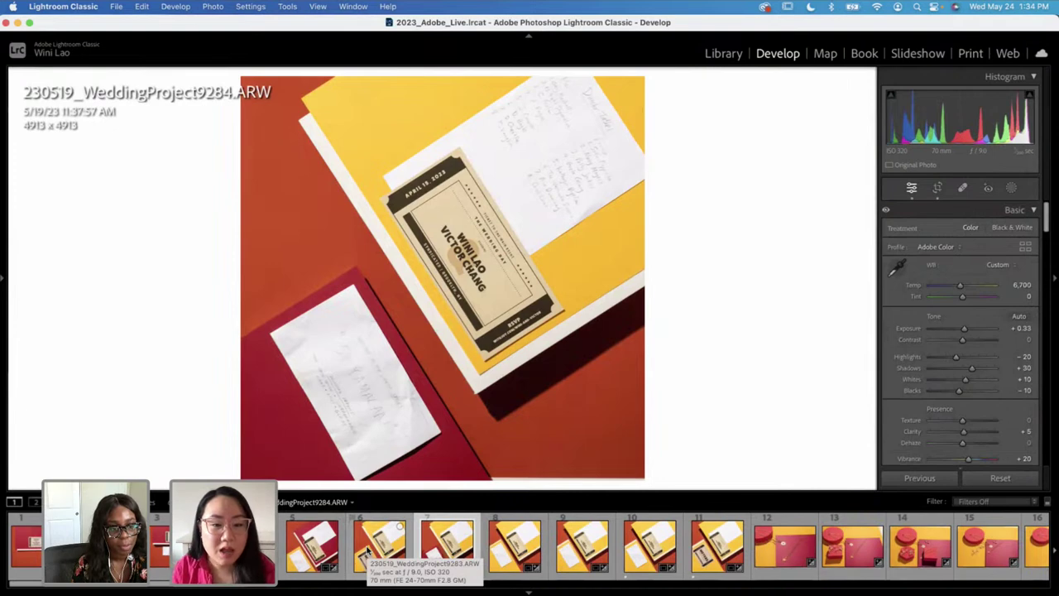
Step: Step through photos 9288 and 9289, then compare the crops of 9291 and 9294
{"action": "key", "text": "Right"}
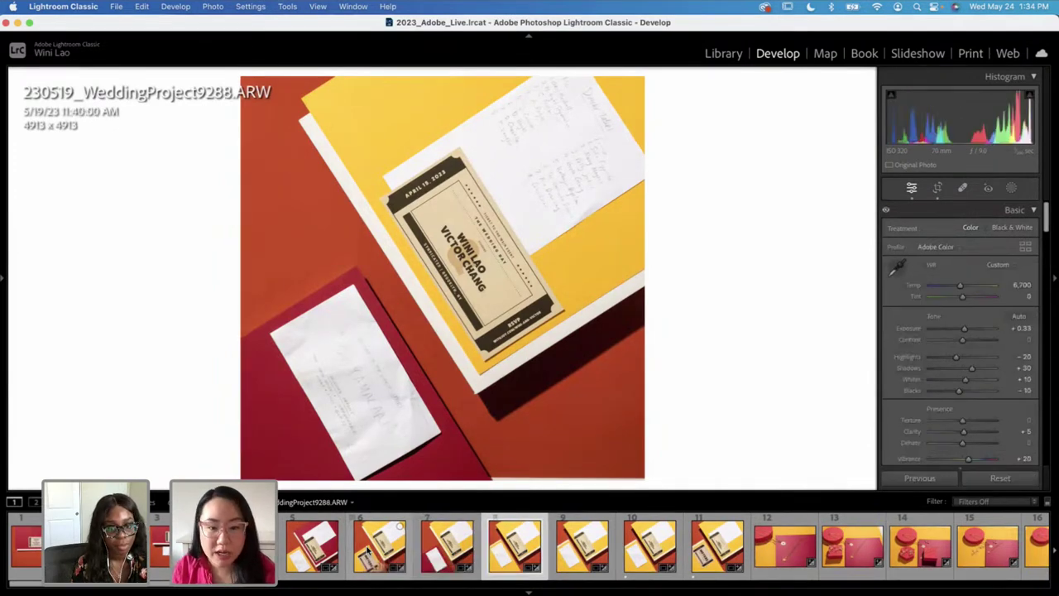
{"action": "key", "text": "Right"}
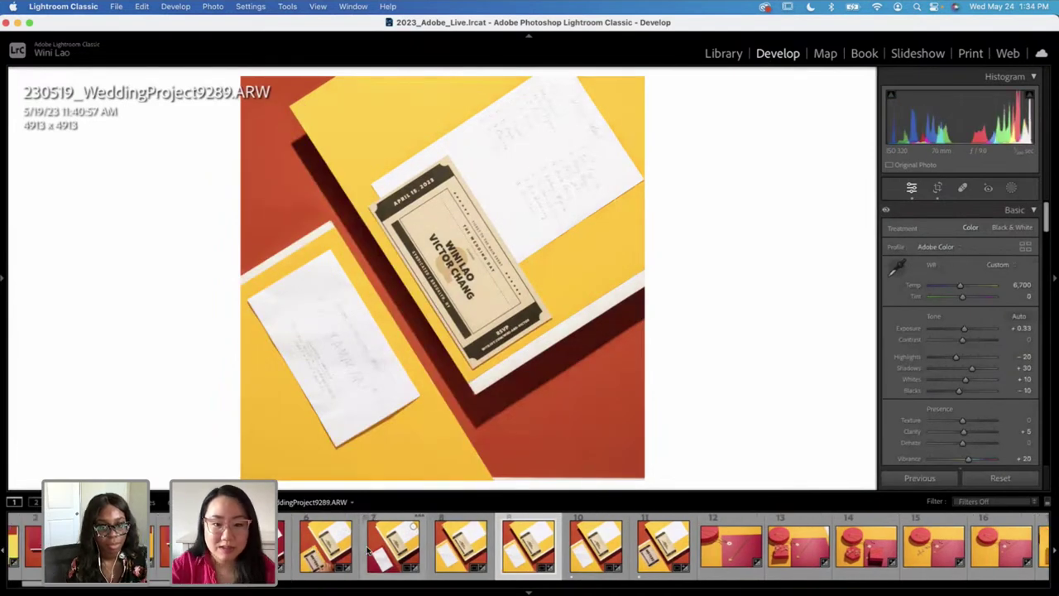
{"action": "left_click", "coordinate": [599, 543]}
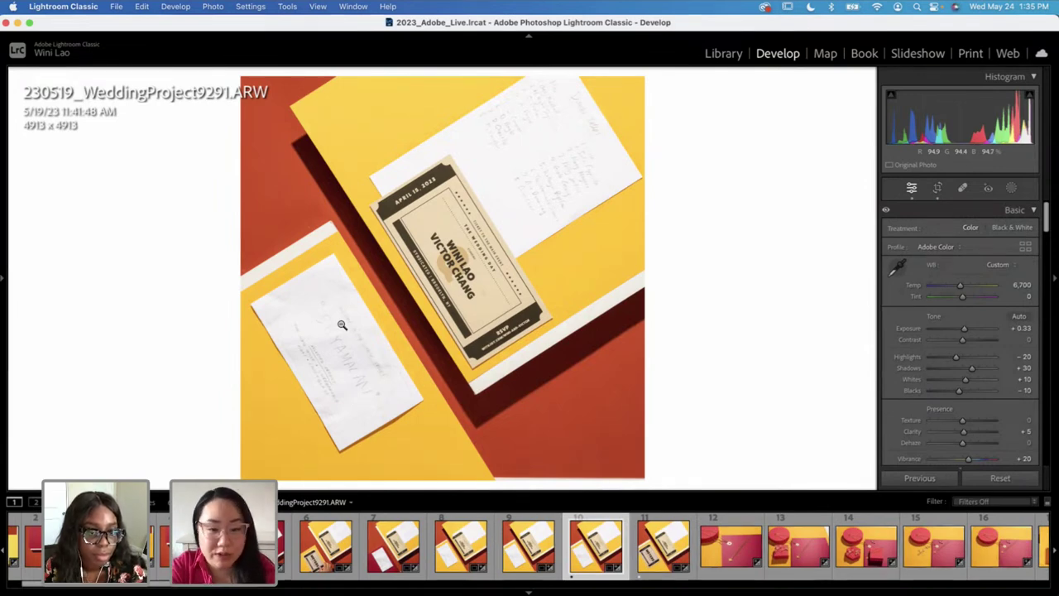
{"action": "left_click", "coordinate": [670, 554]}
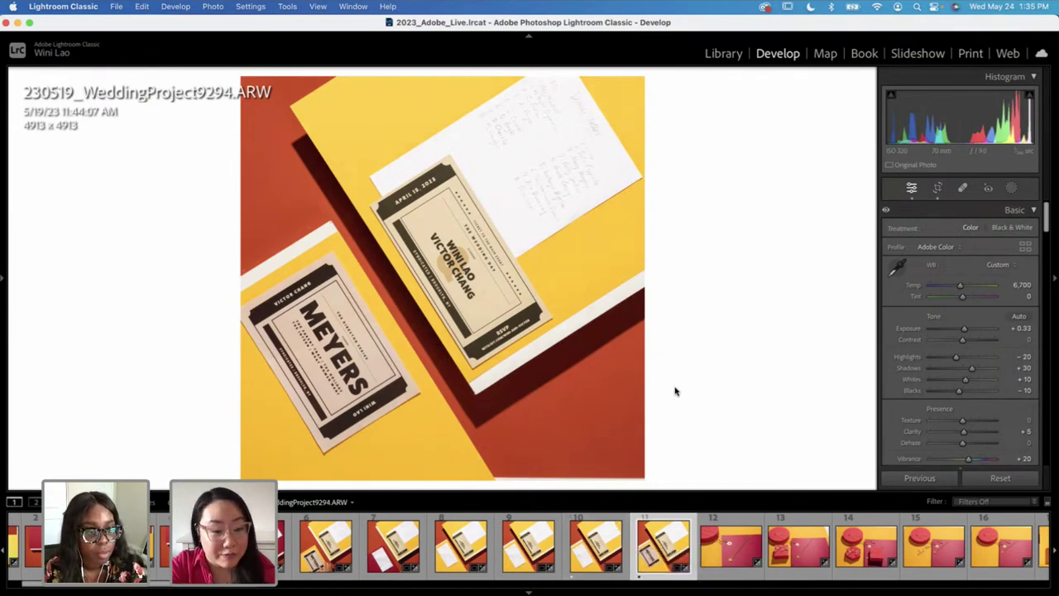
{"action": "left_click", "coordinate": [600, 543]}
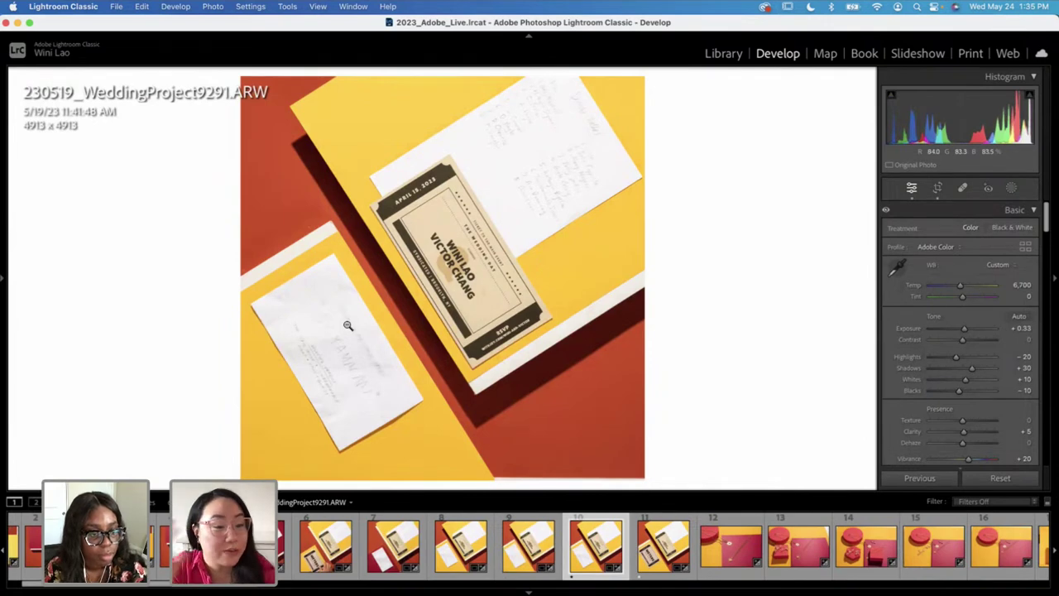
{"action": "left_click", "coordinate": [655, 538]}
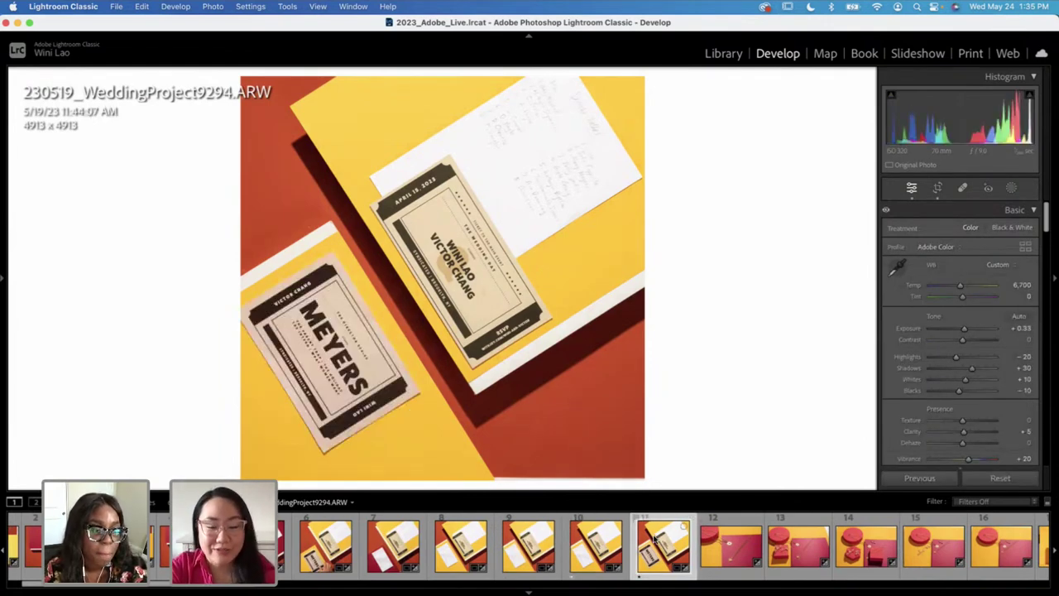
{"action": "left_click", "coordinate": [594, 546]}
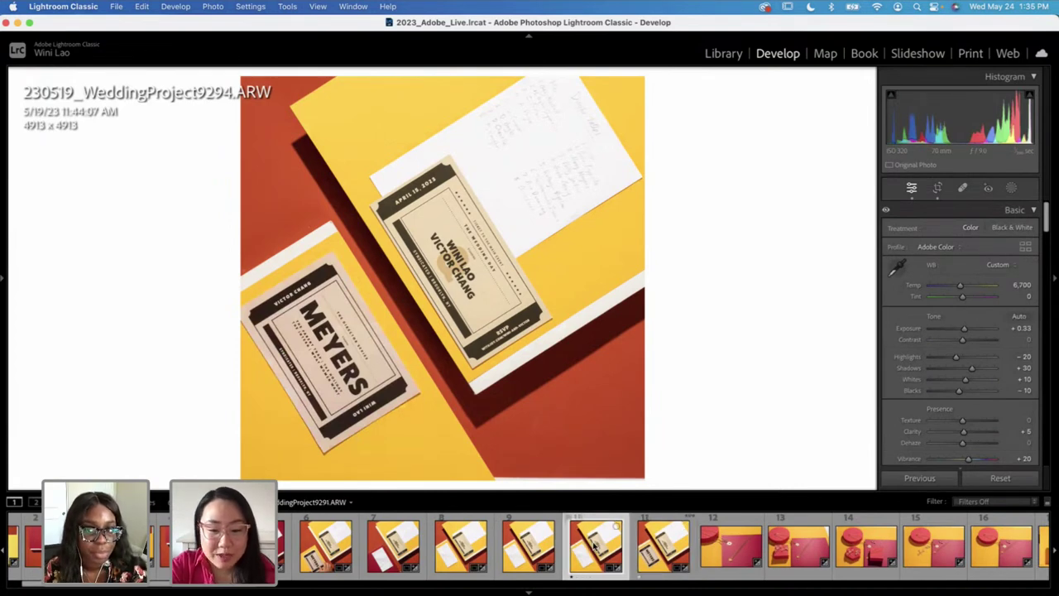
{"action": "scroll", "coordinate": [927, 314], "scroll_direction": "down", "scroll_amount": 2}
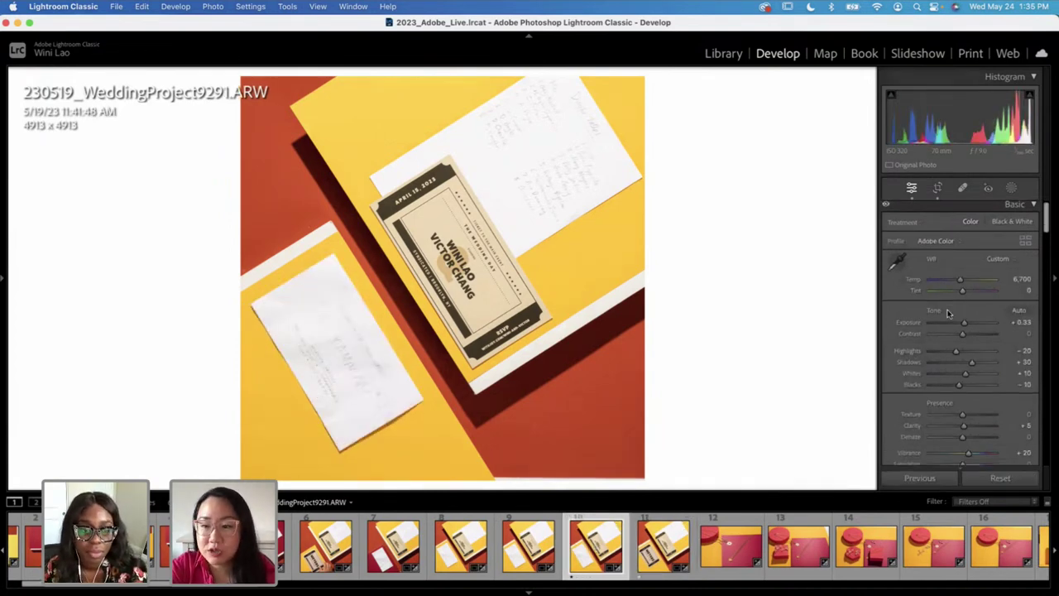
{"action": "scroll", "coordinate": [925, 330], "scroll_direction": "down", "scroll_amount": 1}
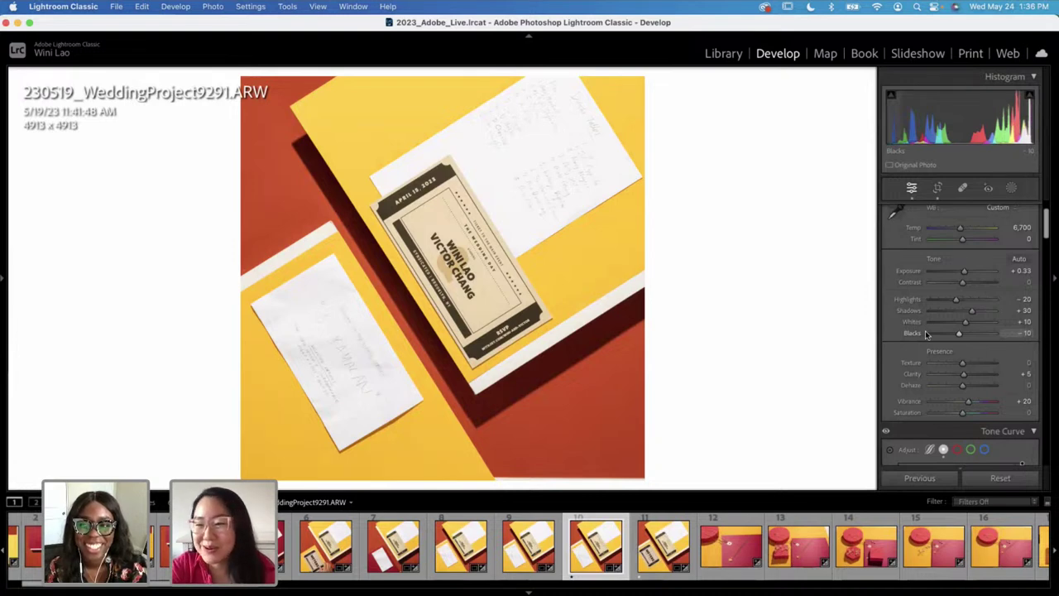
{"action": "scroll", "coordinate": [959, 279], "scroll_direction": "down", "scroll_amount": 2}
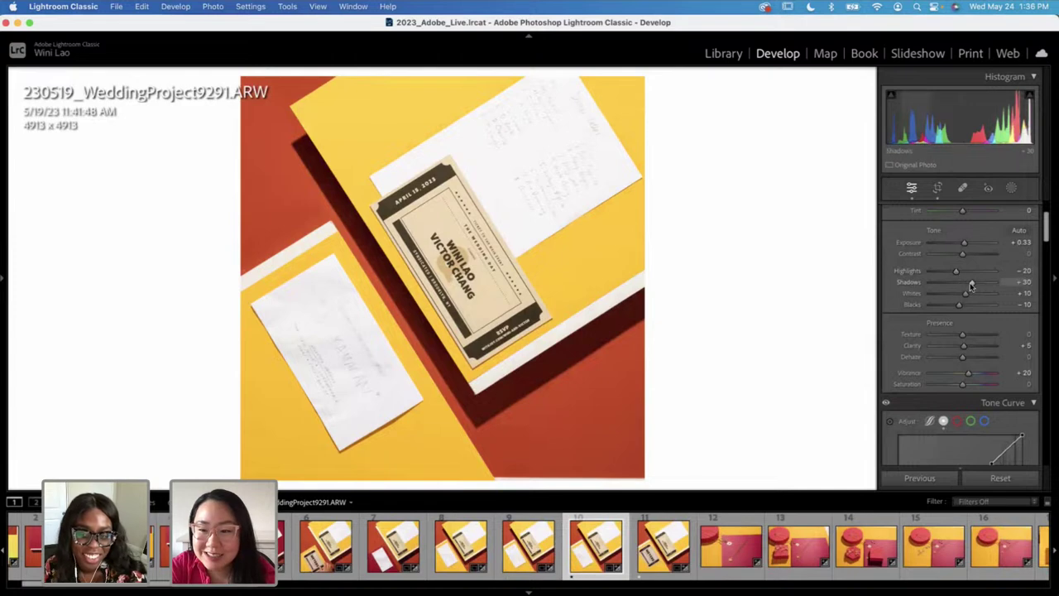
{"action": "scroll", "coordinate": [923, 333], "scroll_direction": "down", "scroll_amount": 1}
{"action": "scroll", "coordinate": [923, 334], "scroll_direction": "down", "scroll_amount": 3}
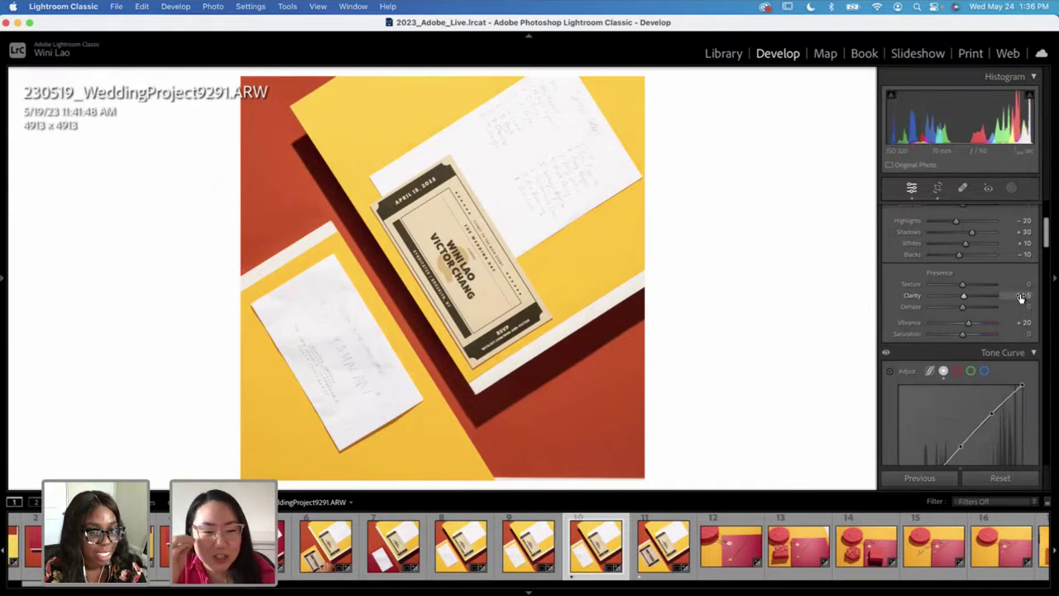
{"action": "scroll", "coordinate": [993, 335], "scroll_direction": "down", "scroll_amount": 1}
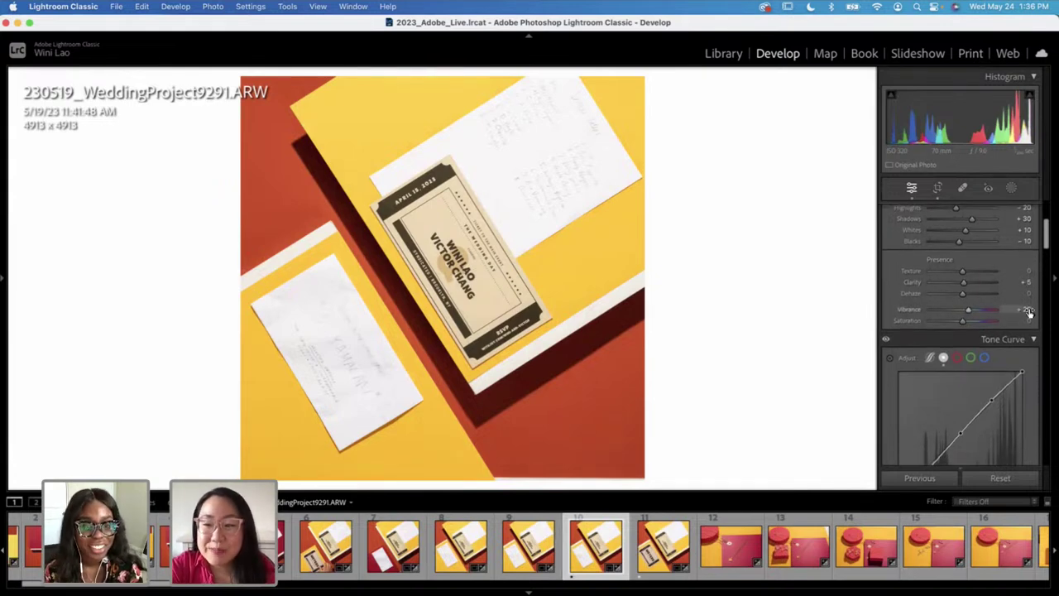
{"action": "scroll", "coordinate": [982, 379], "scroll_direction": "down", "scroll_amount": 3}
{"action": "scroll", "coordinate": [981, 377], "scroll_direction": "down", "scroll_amount": 2}
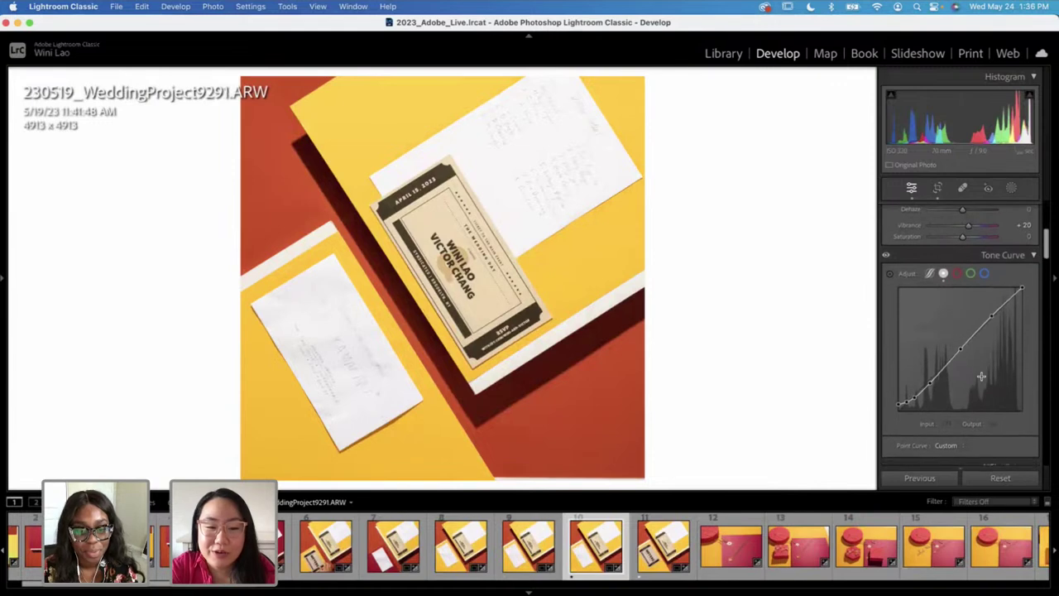
{"action": "scroll", "coordinate": [981, 377], "scroll_direction": "up", "scroll_amount": 1}
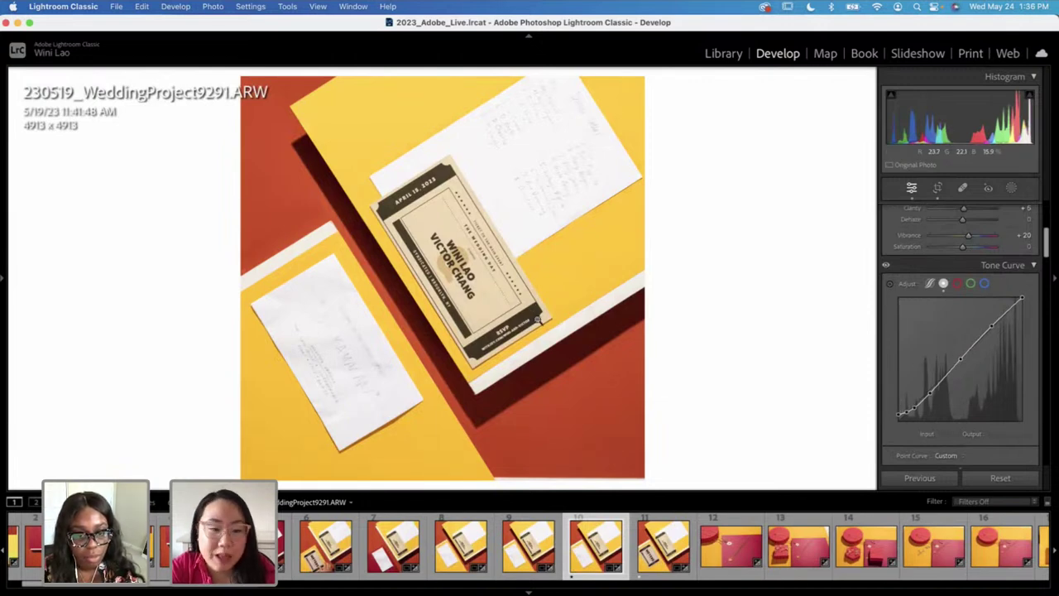
{"action": "scroll", "coordinate": [907, 379], "scroll_direction": "down", "scroll_amount": 5}
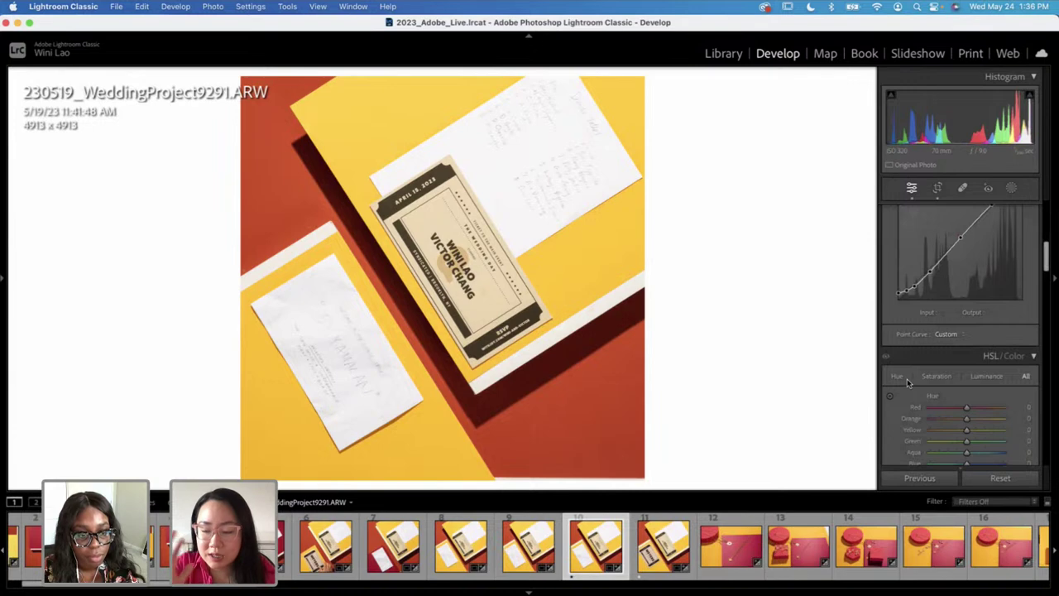
{"action": "scroll", "coordinate": [908, 382], "scroll_direction": "down", "scroll_amount": 10}
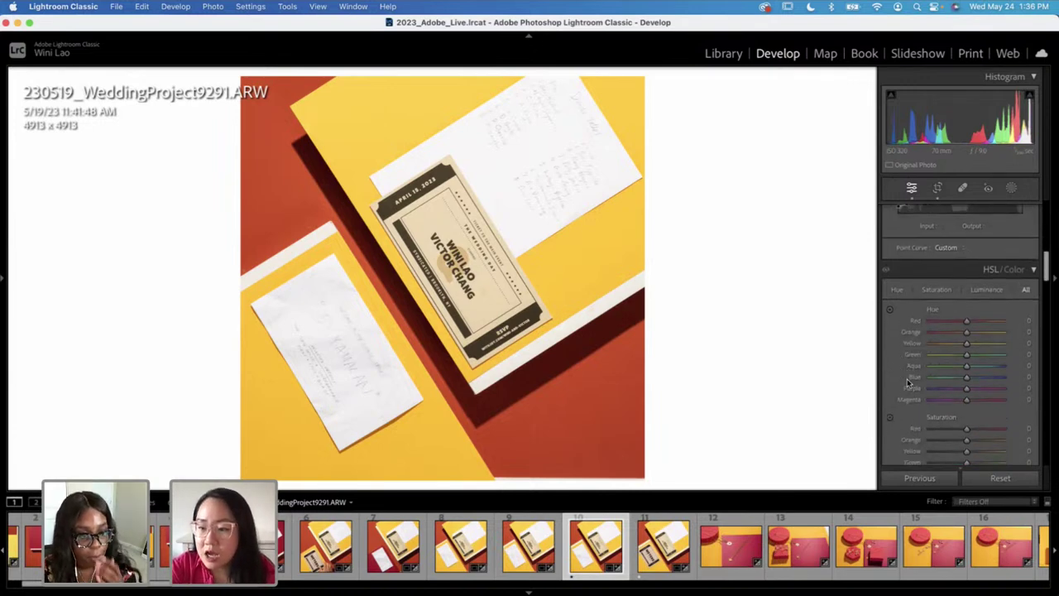
{"action": "scroll", "coordinate": [950, 354], "scroll_direction": "down", "scroll_amount": 5}
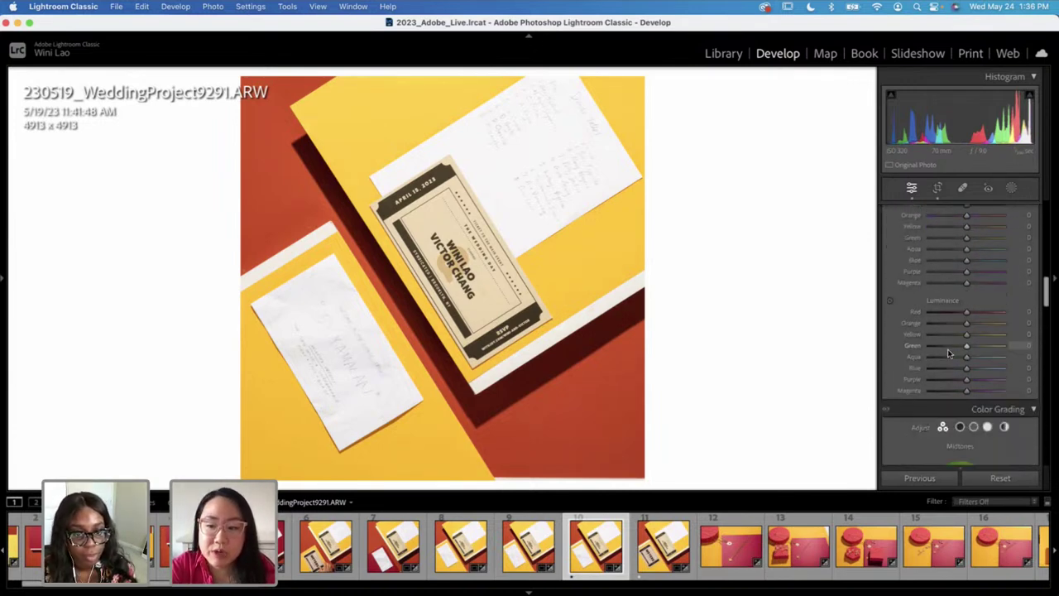
{"action": "scroll", "coordinate": [949, 354], "scroll_direction": "up", "scroll_amount": 20}
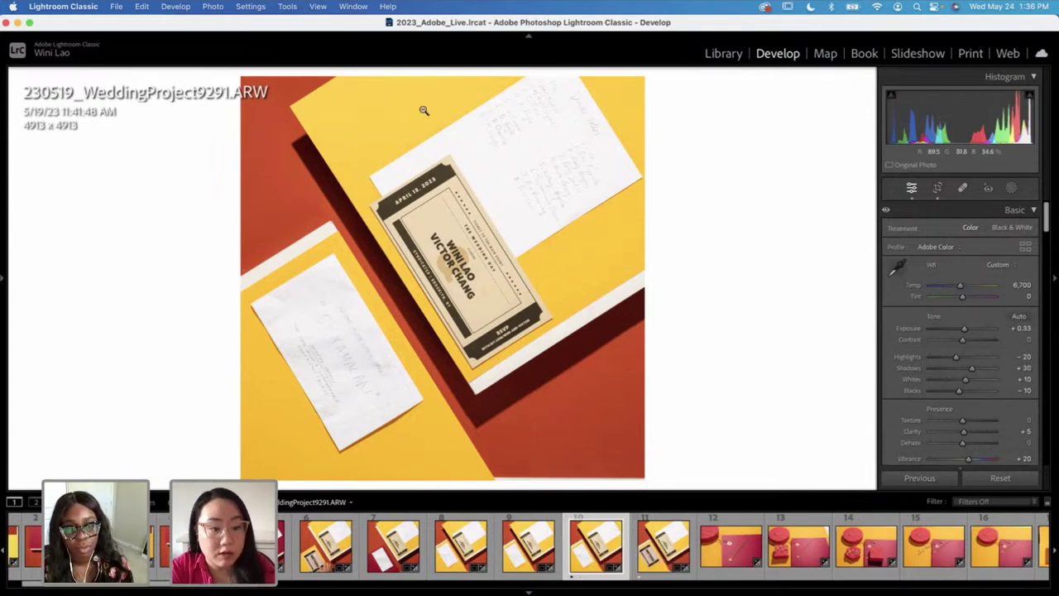
Step: Send photo 9291 to Photoshop 2023 via Edit In and bring Photoshop forward
{"action": "left_click", "coordinate": [665, 560]}
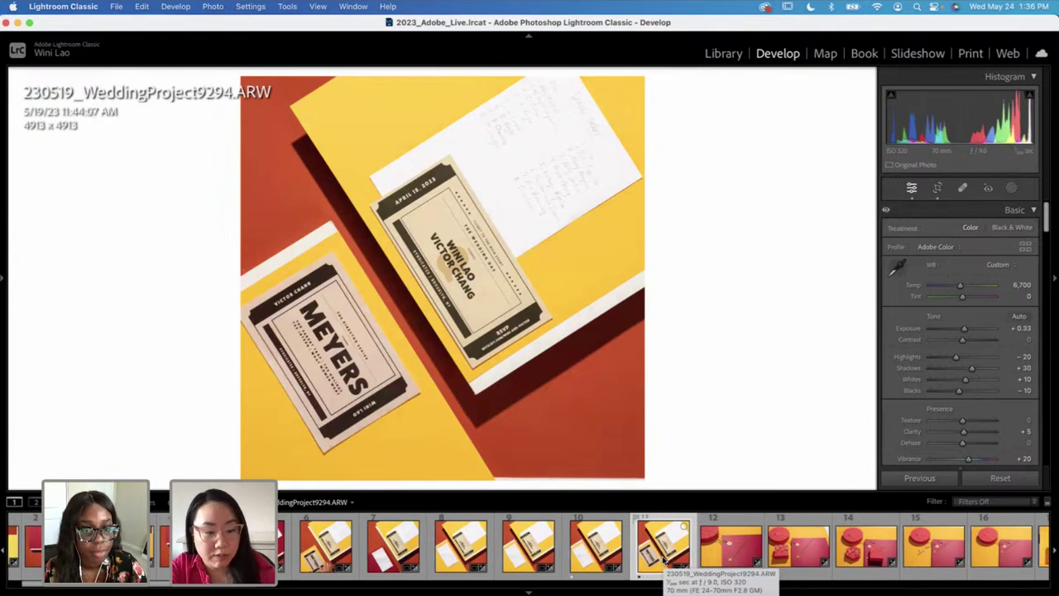
{"action": "left_click", "coordinate": [588, 548]}
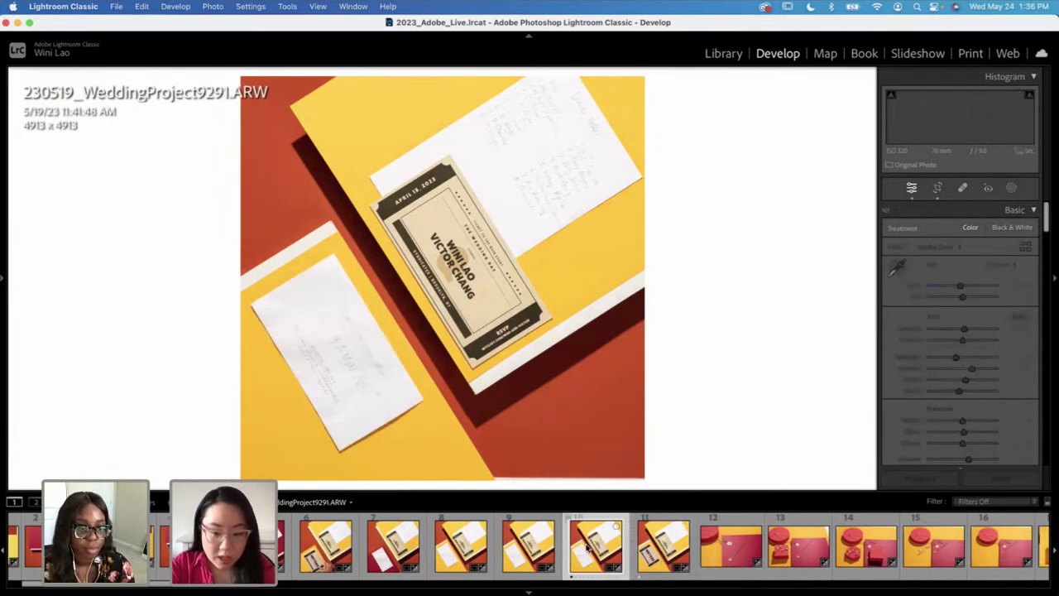
{"action": "right_click", "coordinate": [588, 548]}
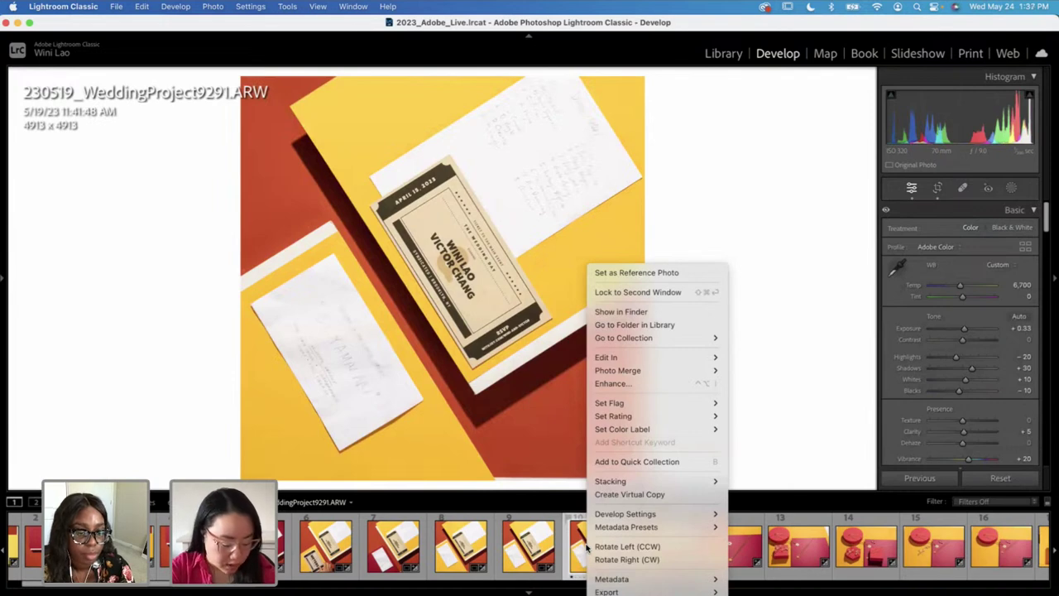
{"action": "mouse_move", "coordinate": [658, 370]}
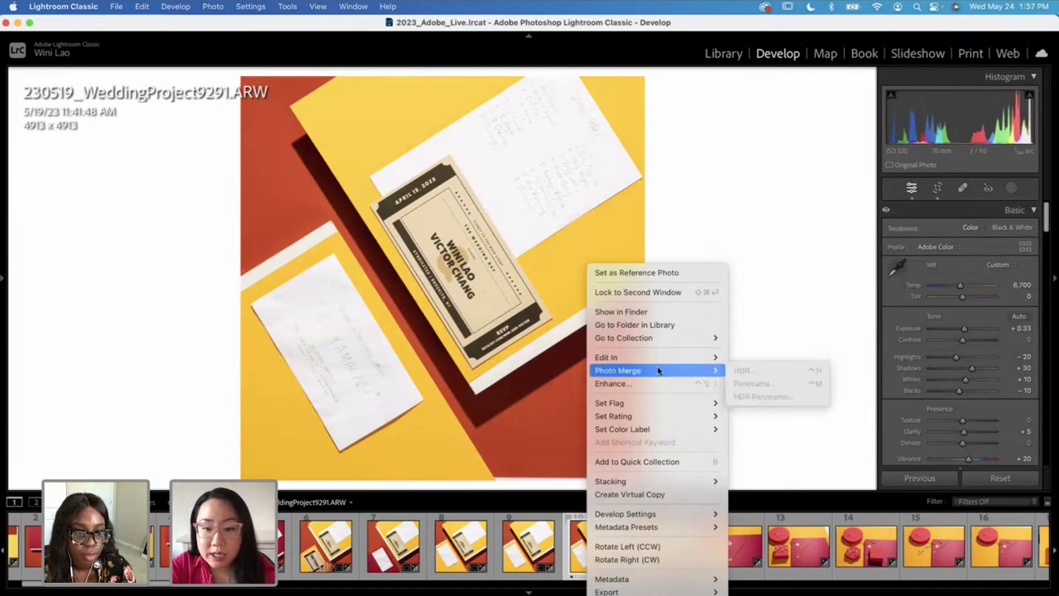
{"action": "mouse_move", "coordinate": [700, 357]}
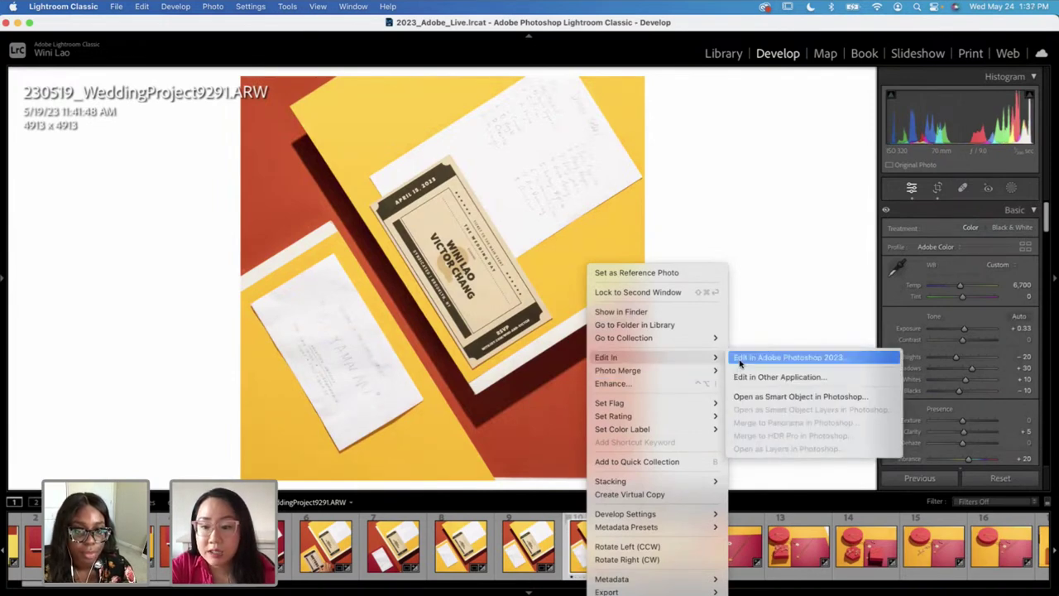
{"action": "left_click", "coordinate": [740, 360]}
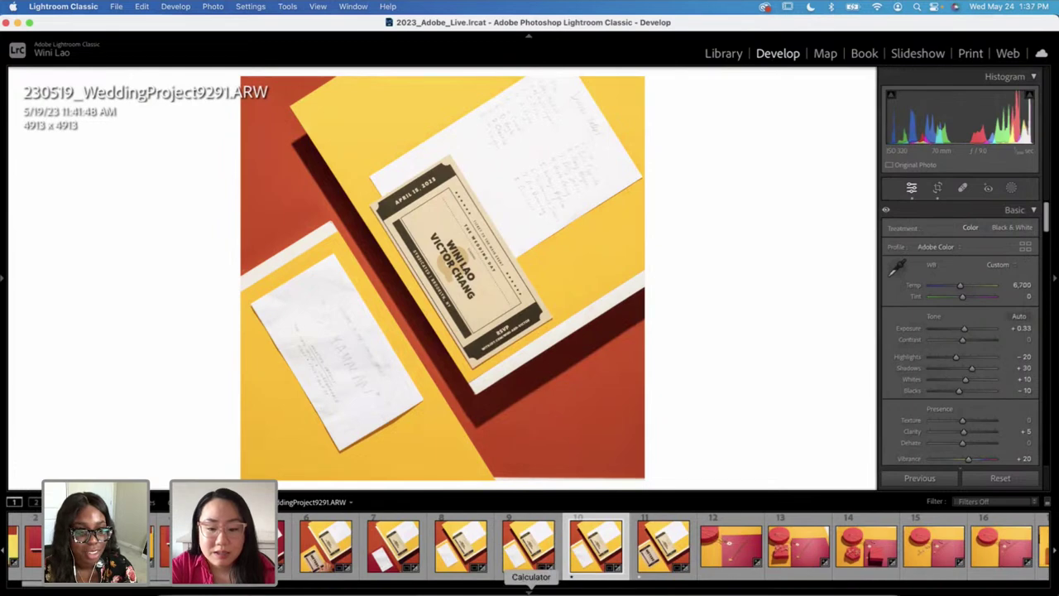
{"action": "left_click", "coordinate": [472, 584]}
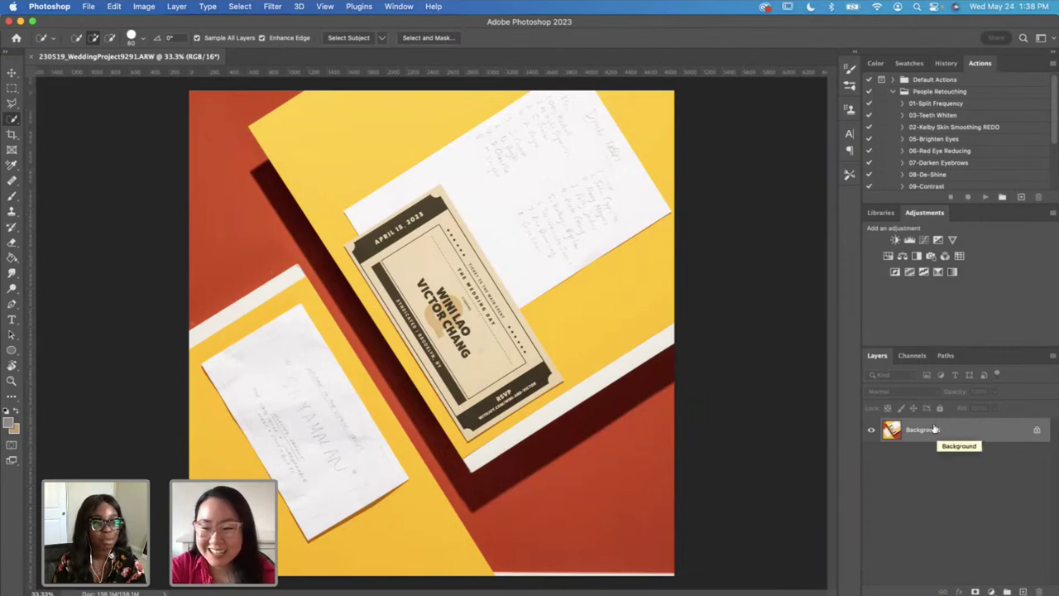
Step: Add a new layer and clone red over the white strip at the bottom edge
{"action": "left_click", "coordinate": [1022, 591]}
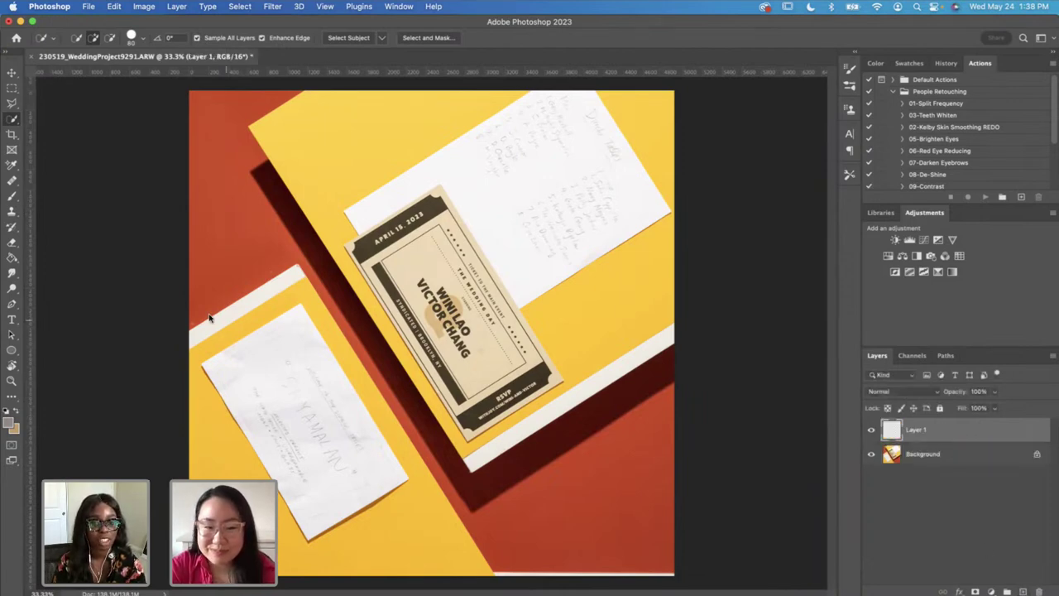
{"action": "left_click", "coordinate": [11, 211]}
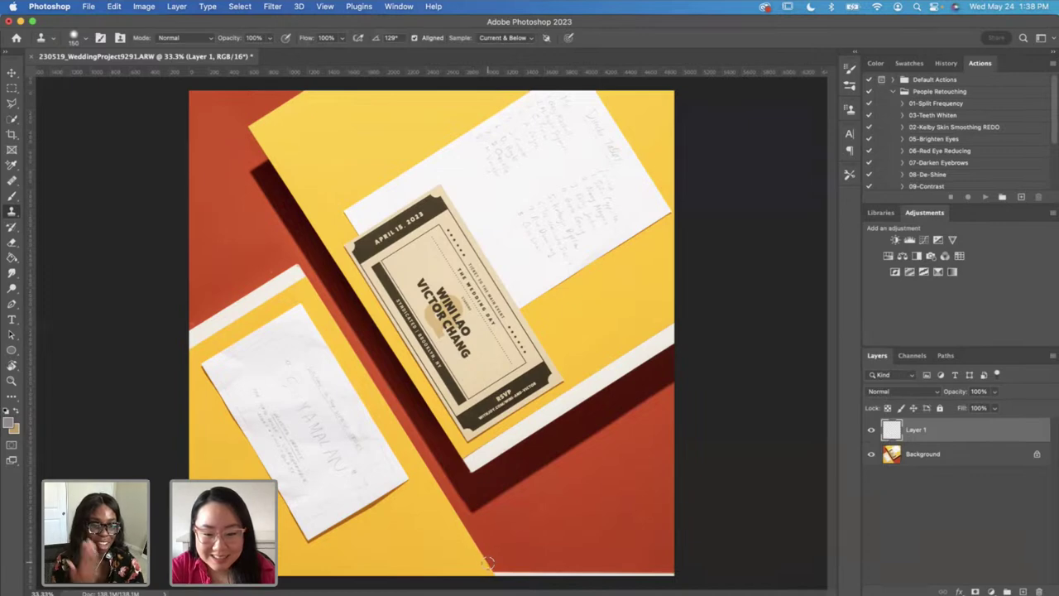
{"action": "left_click_drag", "start_coordinate": [490, 565], "coordinate": [683, 571]}
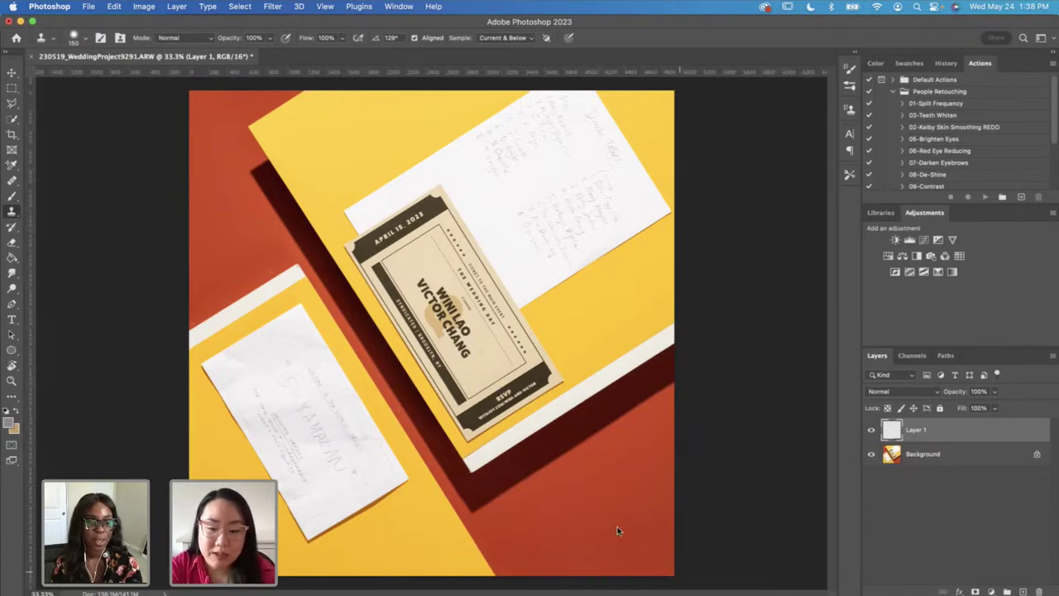
Step: With a smaller clone brush, zoom in and clean up the white border's lower corner
{"action": "key", "text": "super+equal"}
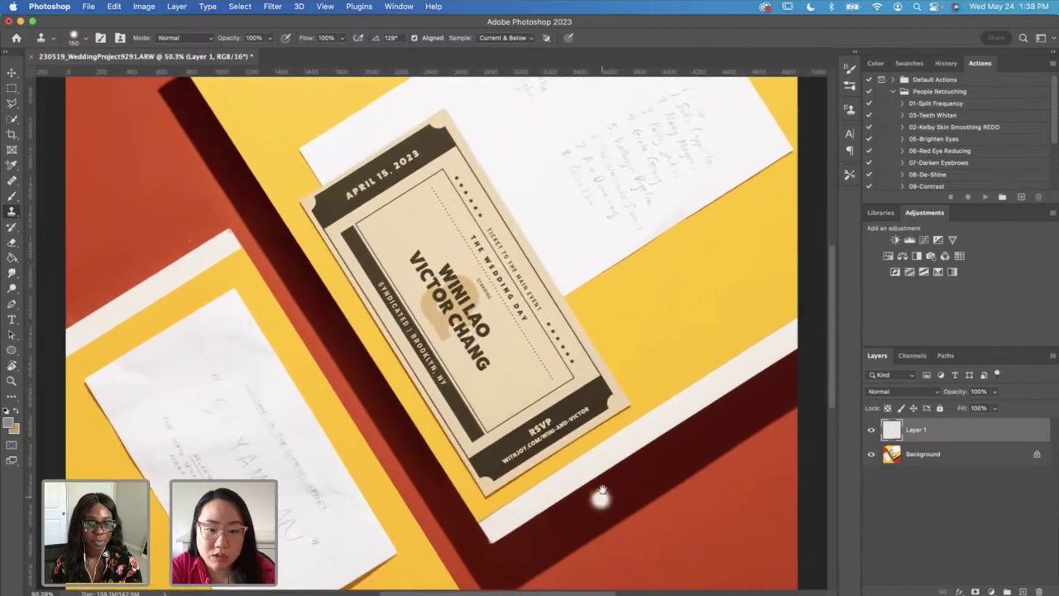
{"action": "left_click_drag", "start_coordinate": [593, 465], "coordinate": [514, 306]}
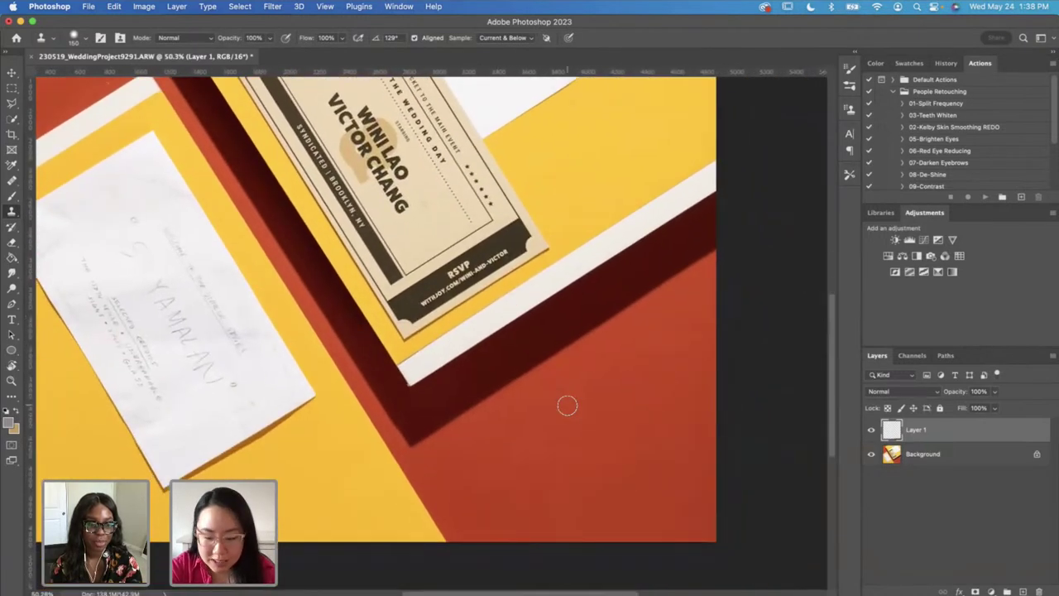
{"action": "key", "text": "bracketleft"}
{"action": "key", "text": "bracketleft"}
{"action": "key", "text": "bracketleft"}
{"action": "key", "text": "bracketleft"}
{"action": "key", "text": "bracketleft"}
{"action": "key", "text": "bracketleft"}
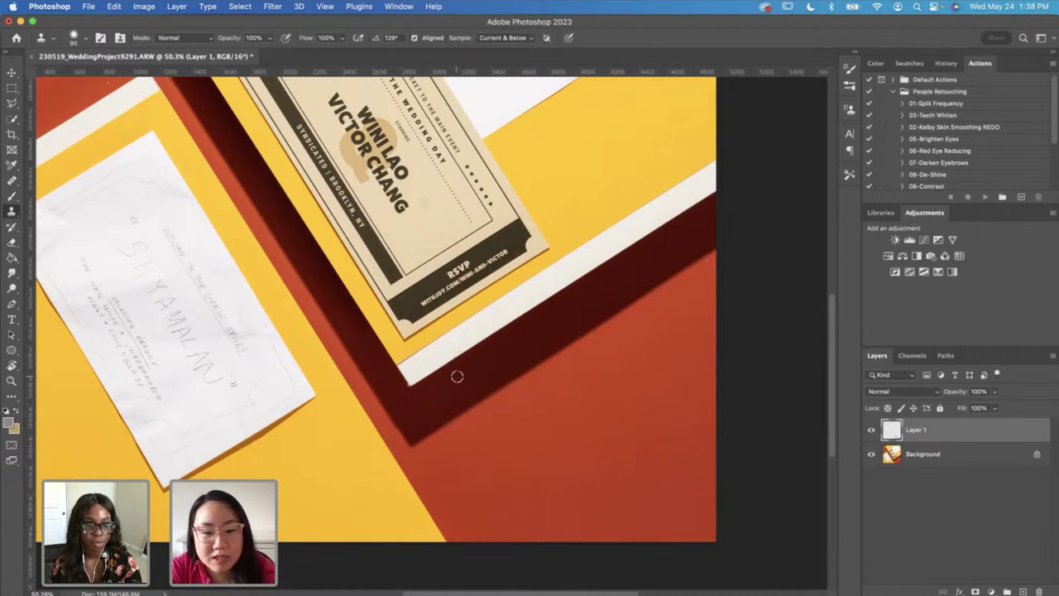
{"action": "scroll", "coordinate": [413, 369], "scroll_direction": "up", "scroll_amount": 2}
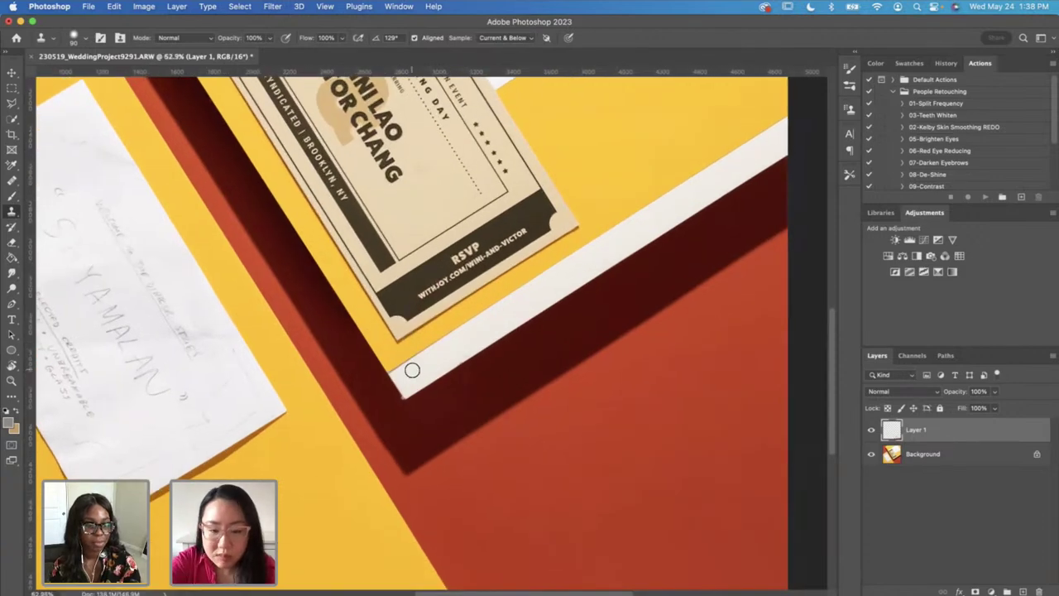
{"action": "key", "text": "bracketleft"}
{"action": "key", "text": "bracketleft"}
{"action": "key", "text": "bracketleft"}
{"action": "key", "text": "bracketleft"}
{"action": "key", "text": "bracketleft"}
{"action": "scroll", "coordinate": [412, 369], "scroll_direction": "up", "scroll_amount": 2}
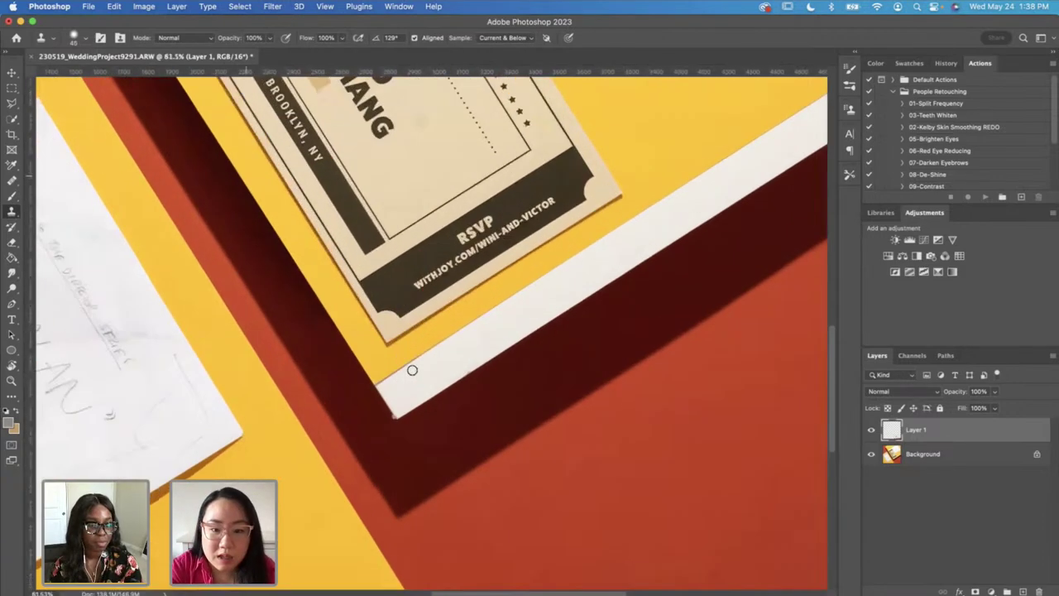
{"action": "left_click", "coordinate": [392, 417]}
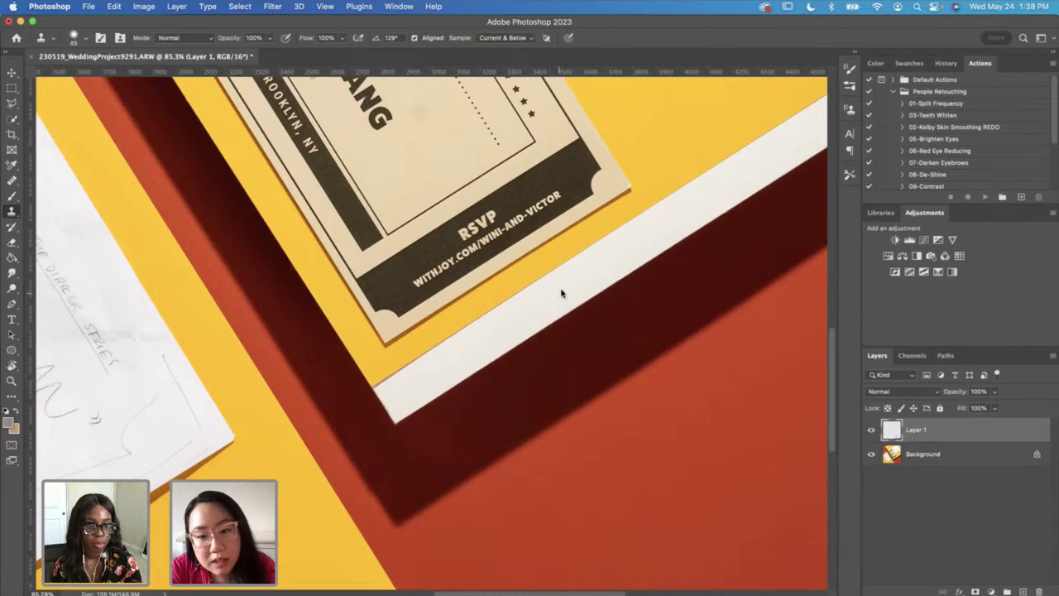
{"action": "left_click_drag", "start_coordinate": [441, 388], "coordinate": [439, 390]}
{"action": "scroll", "coordinate": [440, 390], "scroll_direction": "up", "scroll_amount": 10}
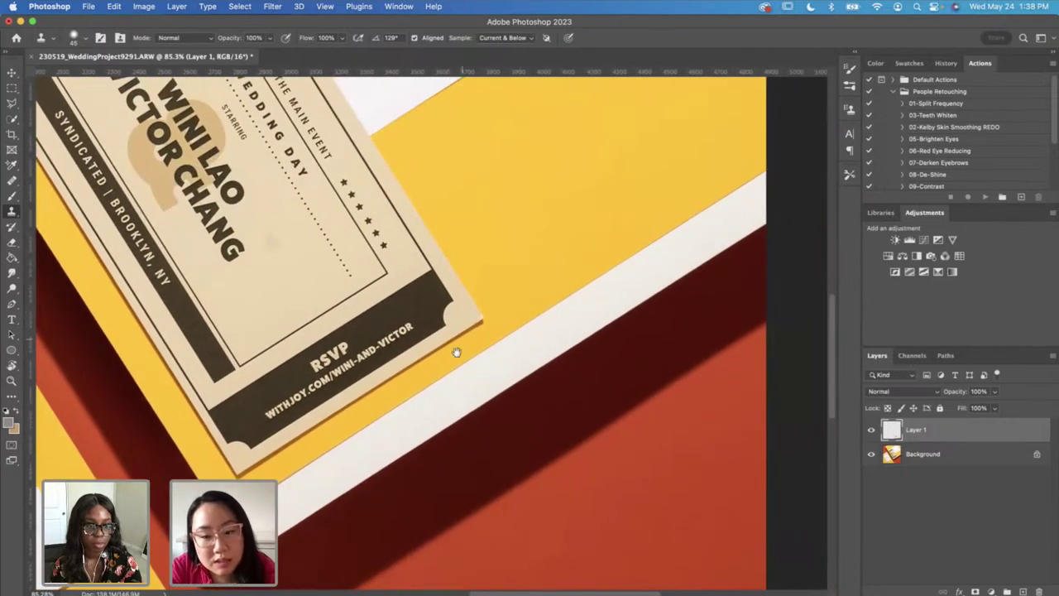
{"action": "scroll", "coordinate": [469, 376], "scroll_direction": "right", "scroll_amount": 3}
{"action": "scroll", "coordinate": [471, 411], "scroll_direction": "up", "scroll_amount": 10}
{"action": "scroll", "coordinate": [472, 411], "scroll_direction": "left", "scroll_amount": 5}
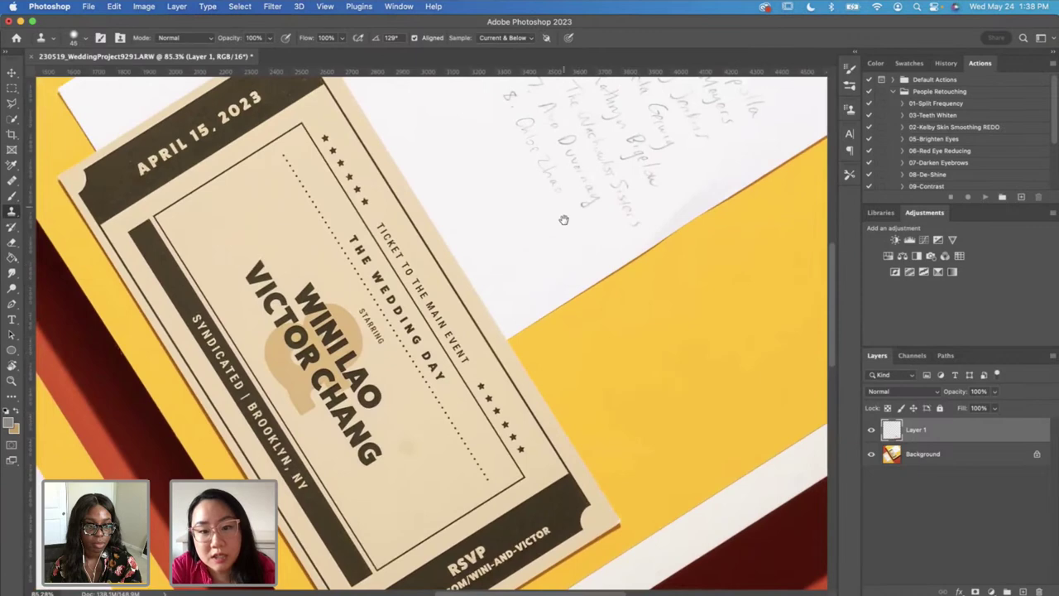
Step: Sample a clean area and clone over the white sheet's edge toward its corner
{"action": "scroll", "coordinate": [419, 352], "scroll_direction": "up", "scroll_amount": 10}
{"action": "scroll", "coordinate": [420, 352], "scroll_direction": "left", "scroll_amount": 8}
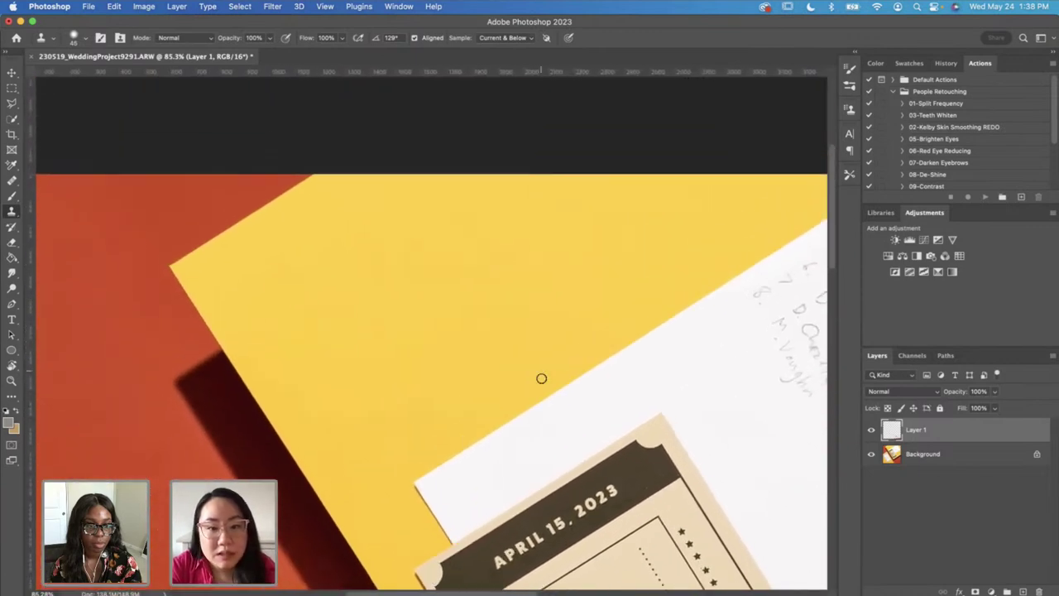
{"action": "scroll", "coordinate": [461, 433], "scroll_direction": "down", "scroll_amount": 10}
{"action": "scroll", "coordinate": [461, 433], "scroll_direction": "left", "scroll_amount": 5}
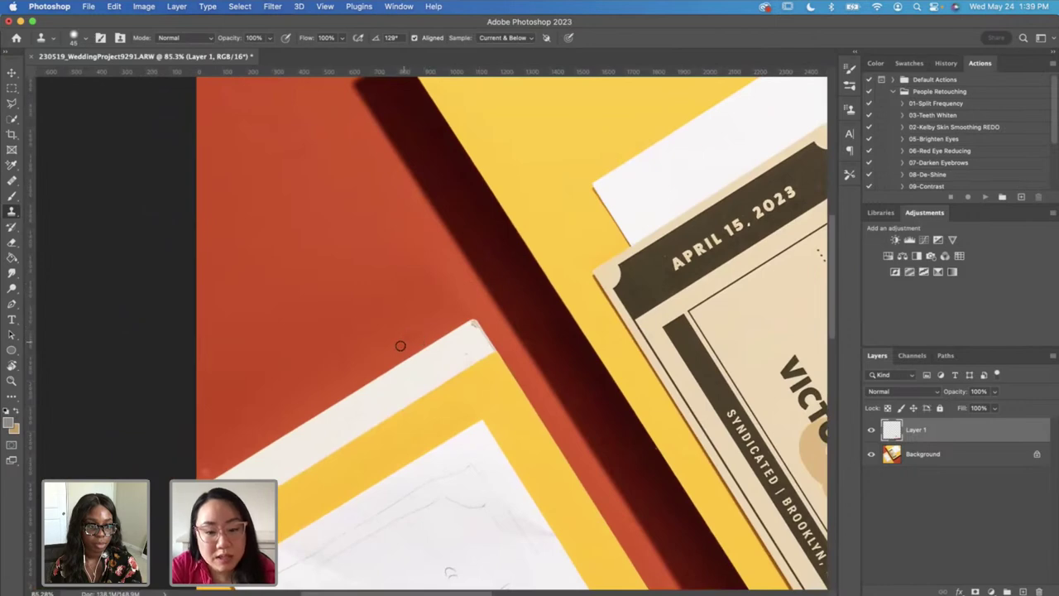
{"action": "left_click", "coordinate": [463, 339], "text": "alt"}
{"action": "key", "text": "bracketleft"}
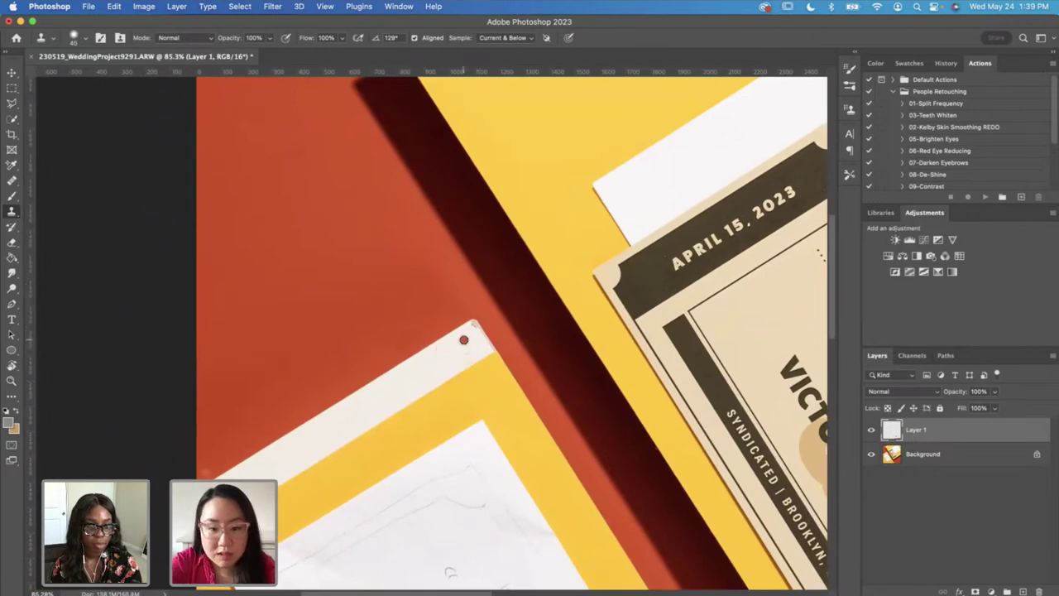
{"action": "left_click_drag", "start_coordinate": [450, 357], "coordinate": [481, 337]}
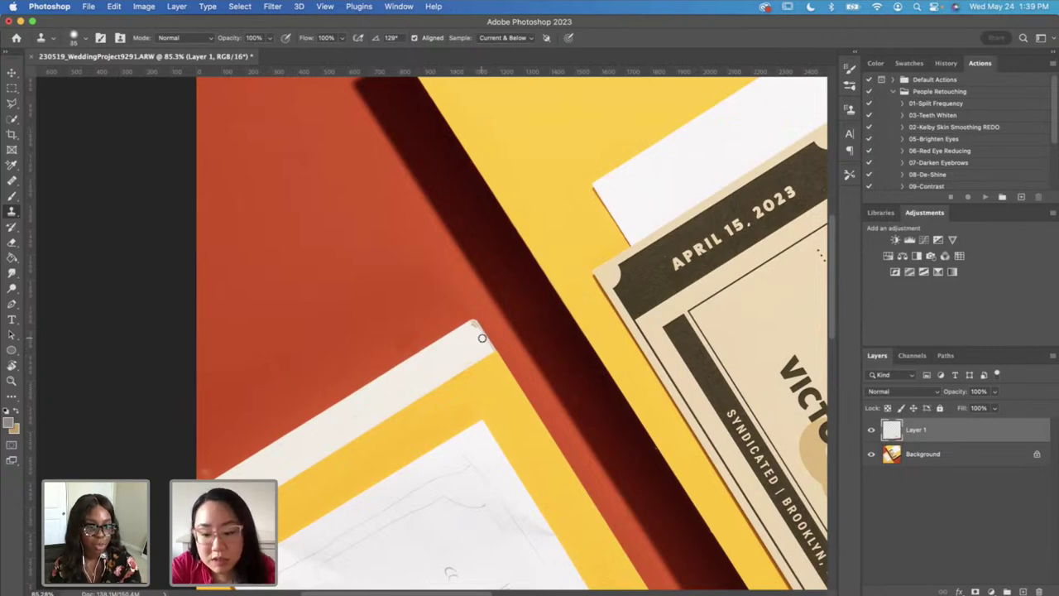
{"action": "key", "text": "bracketleft"}
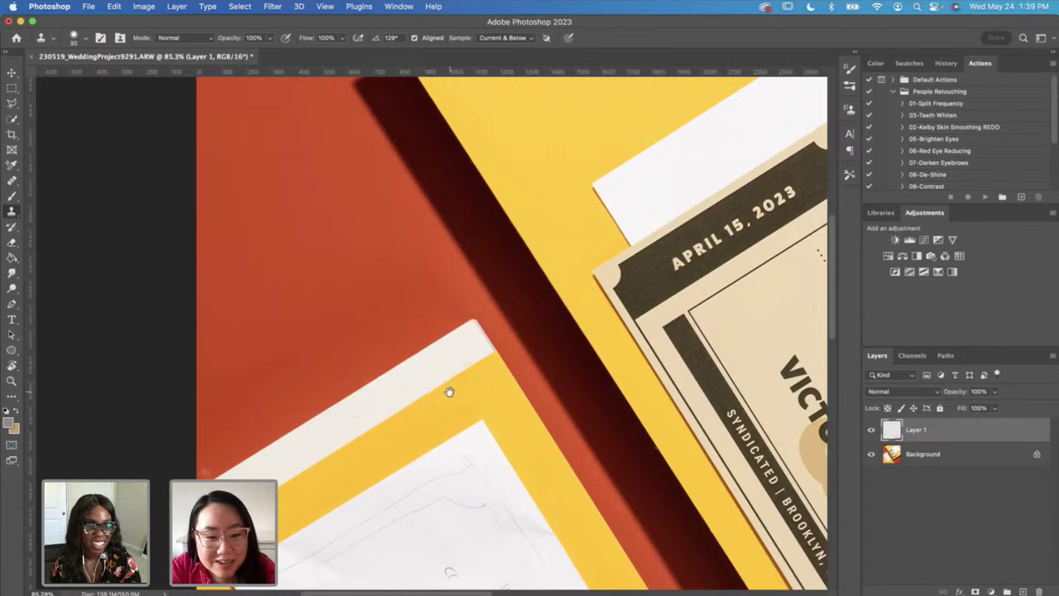
Step: Clone out flaws along the SHYAMALAN sheet's bottom edge, resampling a clean source midway
{"action": "scroll", "coordinate": [447, 390], "scroll_direction": "down", "scroll_amount": 2}
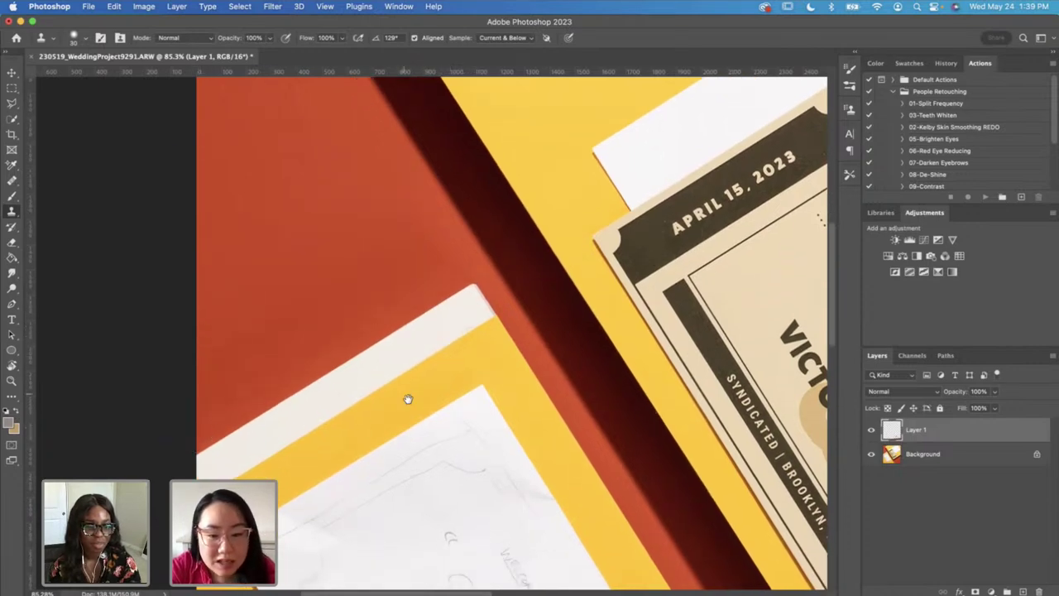
{"action": "mouse_move", "coordinate": [407, 397]}
{"action": "left_mouse_down"}
{"action": "mouse_move", "coordinate": [388, 331]}
{"action": "mouse_move", "coordinate": [431, 330]}
{"action": "mouse_move", "coordinate": [384, 157]}
{"action": "mouse_move", "coordinate": [396, 50]}
{"action": "mouse_move", "coordinate": [367, 228]}
{"action": "left_mouse_up"}
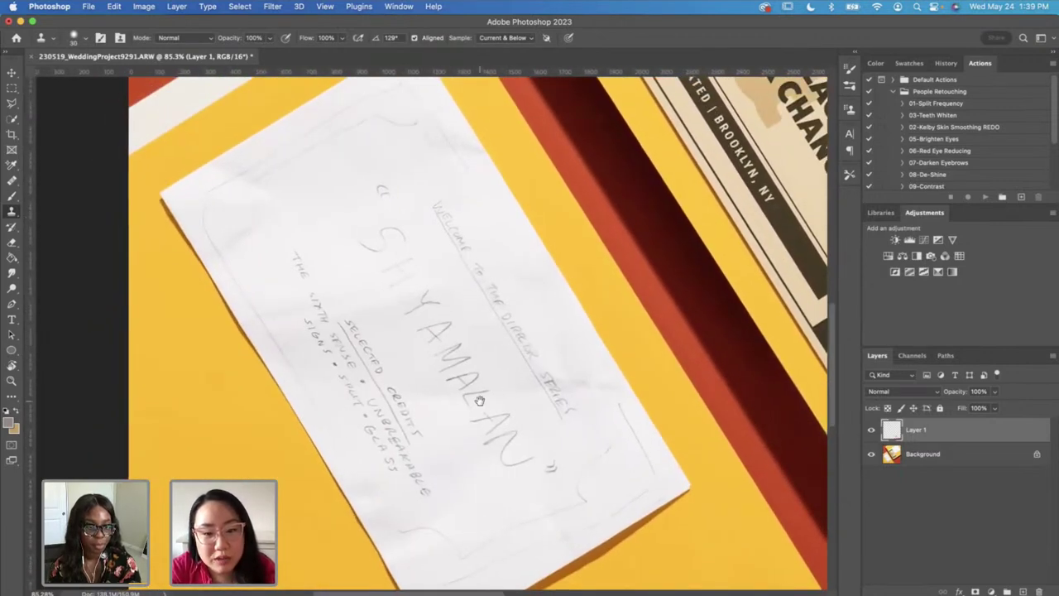
{"action": "left_click_drag", "start_coordinate": [453, 372], "coordinate": [491, 281]}
{"action": "scroll", "coordinate": [490, 281], "scroll_direction": "down", "scroll_amount": 5}
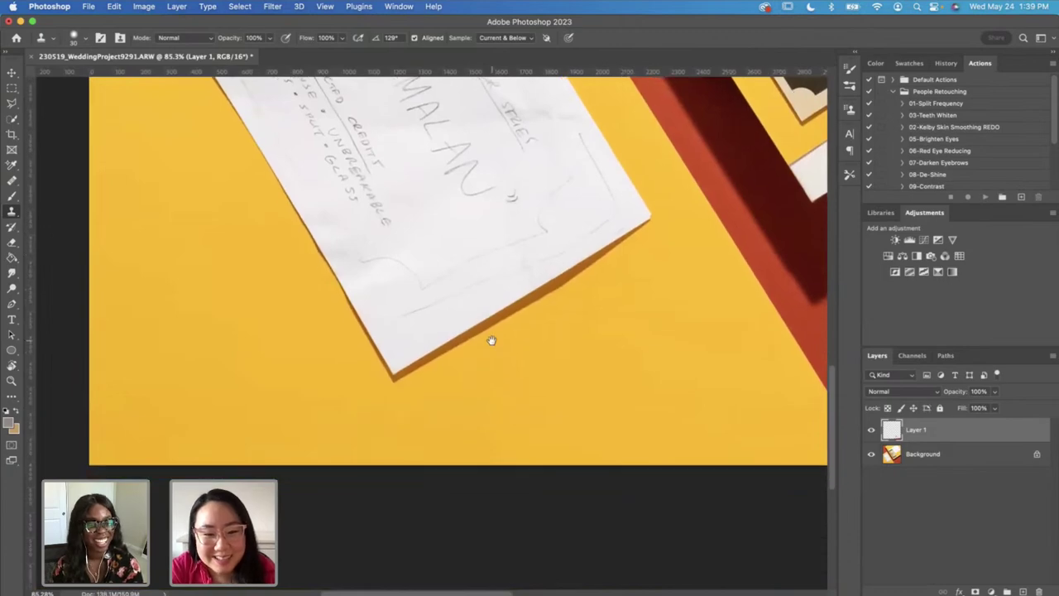
{"action": "mouse_move", "coordinate": [577, 358]}
{"action": "left_mouse_down"}
{"action": "mouse_move", "coordinate": [602, 396]}
{"action": "mouse_move", "coordinate": [586, 393]}
{"action": "mouse_move", "coordinate": [589, 427]}
{"action": "left_mouse_up"}
{"action": "left_click", "coordinate": [617, 348], "text": "alt"}
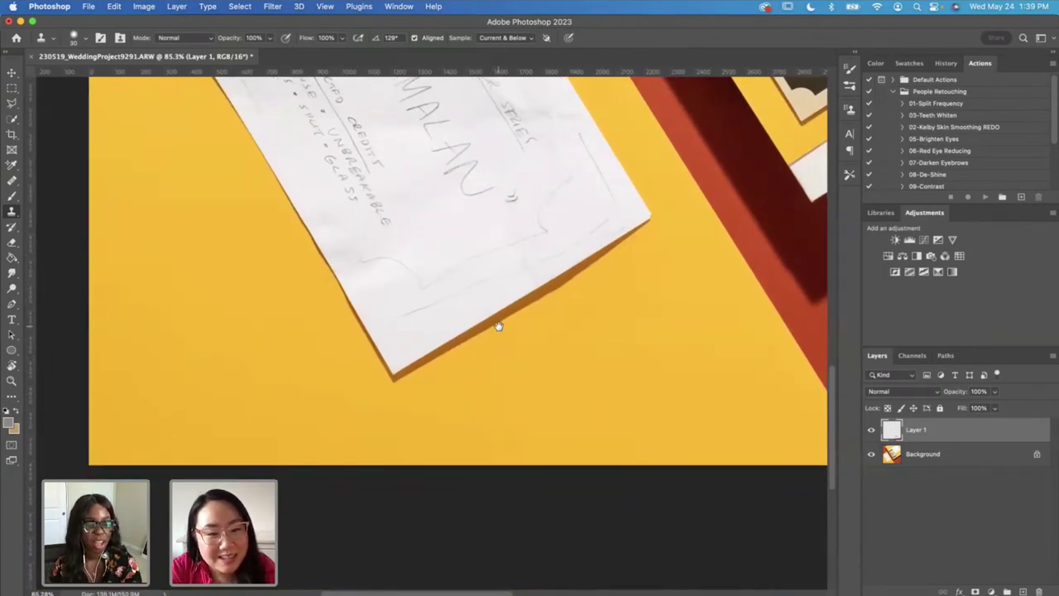
{"action": "left_click_drag", "start_coordinate": [497, 323], "coordinate": [521, 427]}
{"action": "scroll", "coordinate": [574, 316], "scroll_direction": "down", "scroll_amount": 3}
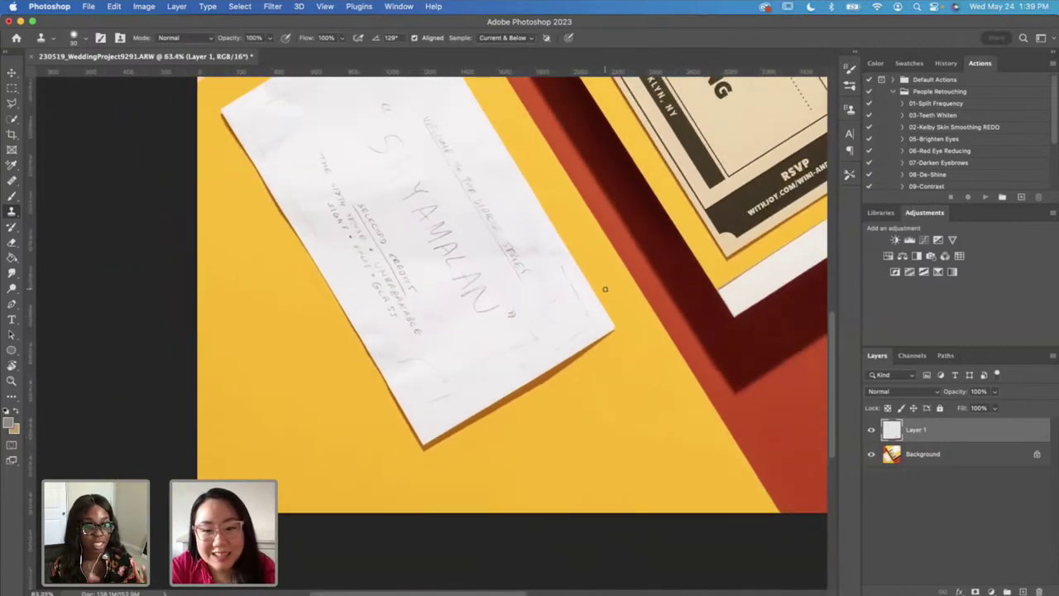
Step: Inspect the handwritten list and sample clean white paper as the clone source
{"action": "scroll", "coordinate": [601, 303], "scroll_direction": "down", "scroll_amount": 3}
{"action": "scroll", "coordinate": [582, 258], "scroll_direction": "down", "scroll_amount": 5}
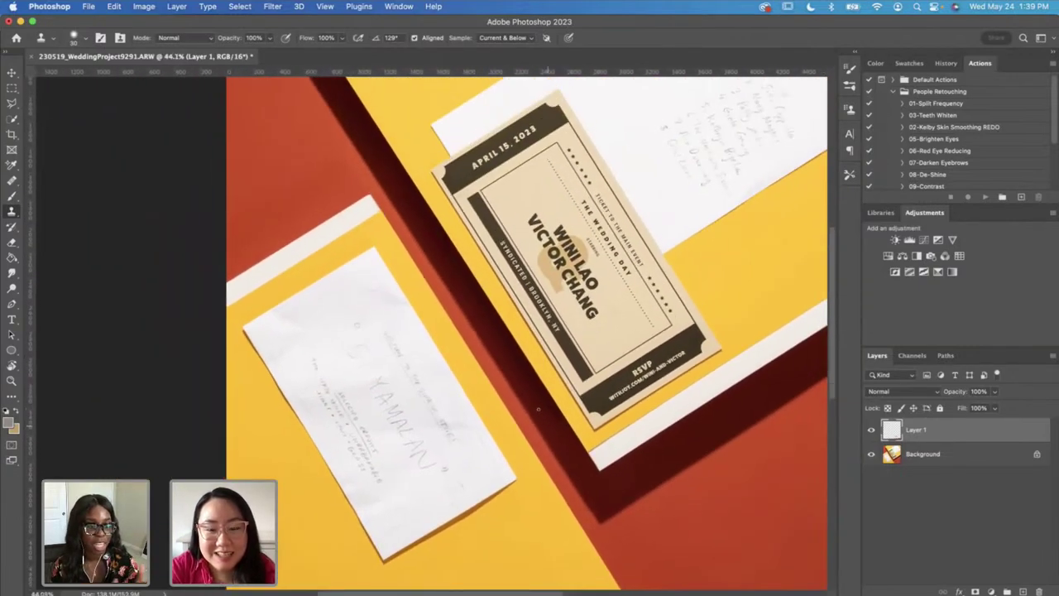
{"action": "scroll", "coordinate": [530, 291], "scroll_direction": "down", "scroll_amount": 1}
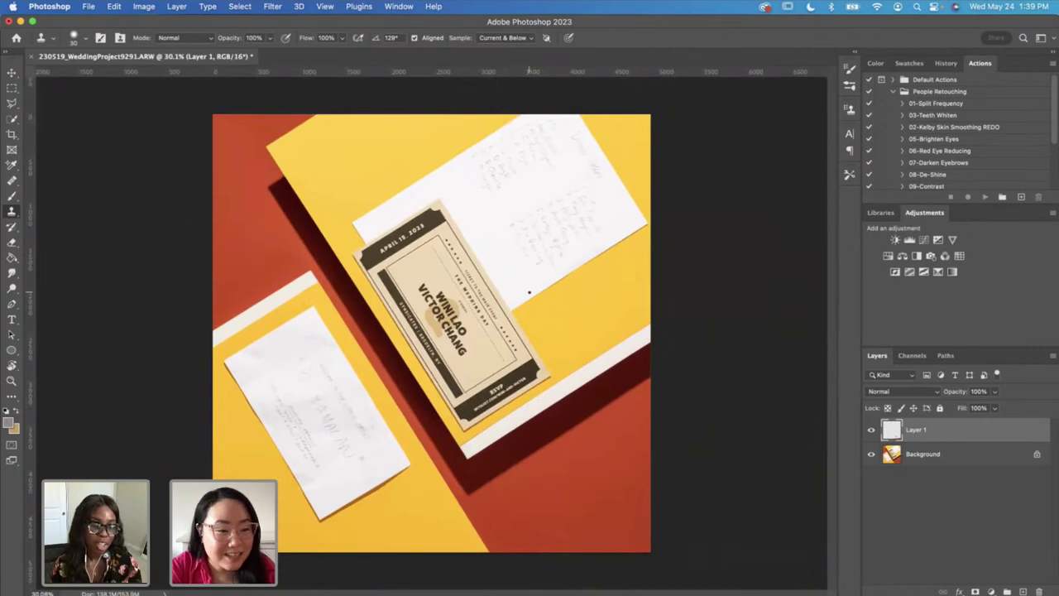
{"action": "scroll", "coordinate": [530, 291], "scroll_direction": "up", "scroll_amount": 1}
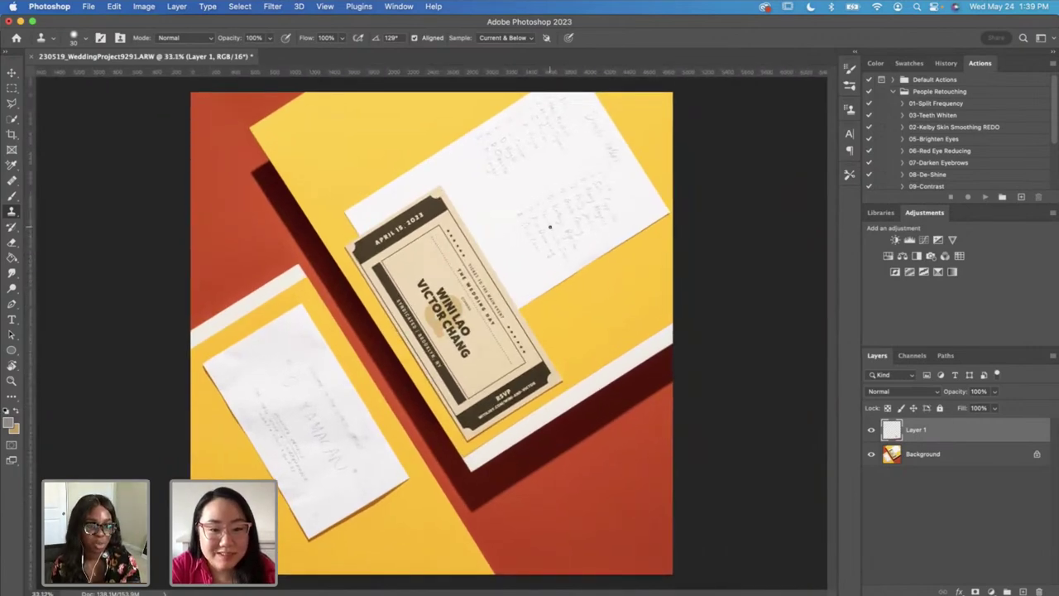
{"action": "scroll", "coordinate": [549, 226], "scroll_direction": "down", "scroll_amount": 1}
{"action": "scroll", "coordinate": [528, 260], "scroll_direction": "up", "scroll_amount": 1}
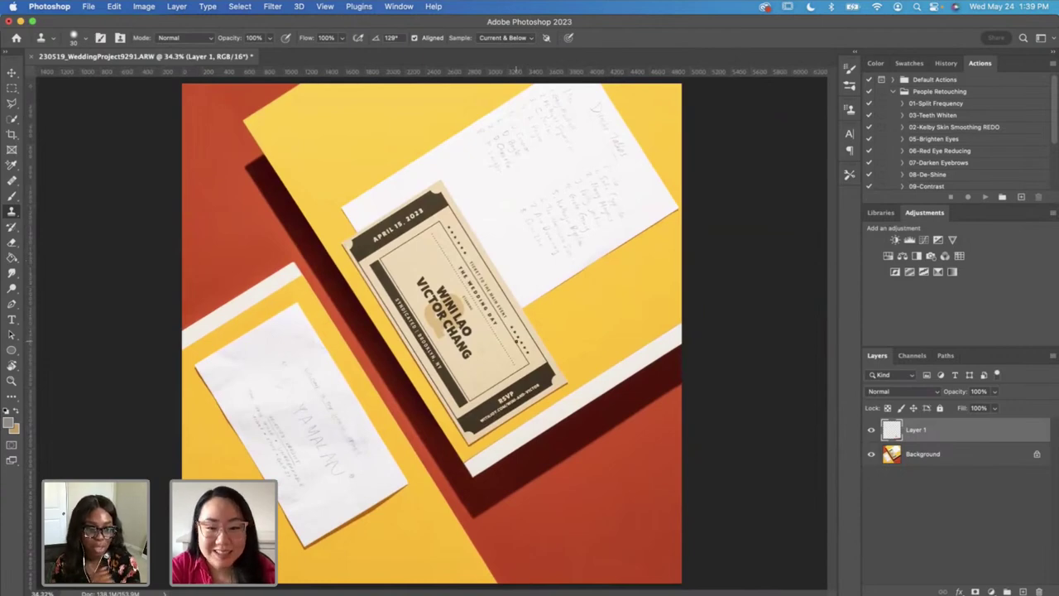
{"action": "scroll", "coordinate": [431, 325], "scroll_direction": "down", "scroll_amount": 1}
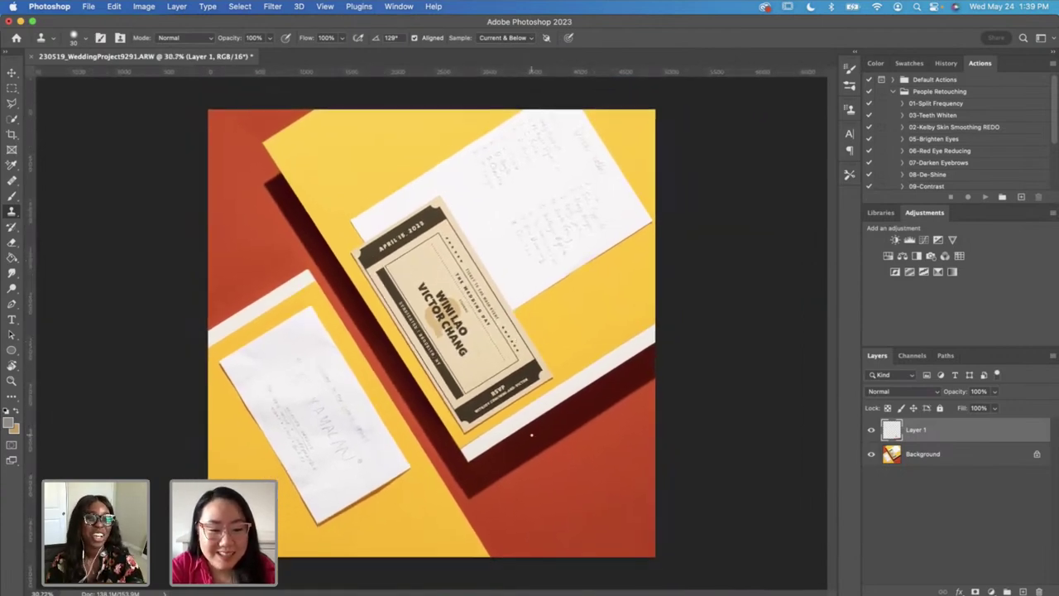
{"action": "scroll", "coordinate": [426, 325], "scroll_direction": "up", "scroll_amount": 5}
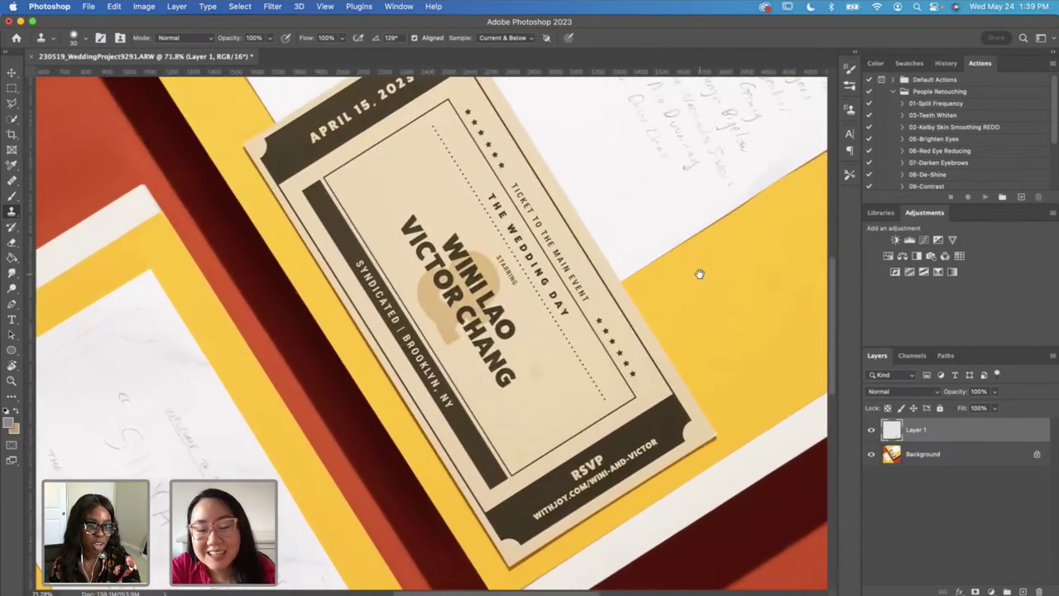
{"action": "left_click_drag", "start_coordinate": [699, 273], "coordinate": [579, 400]}
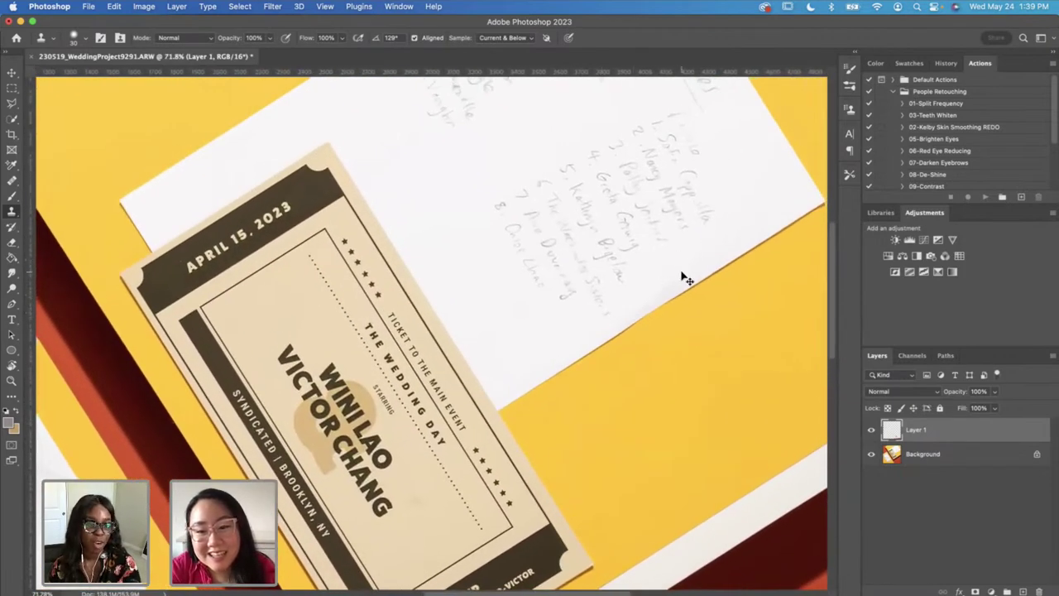
{"action": "scroll", "coordinate": [675, 281], "scroll_direction": "up", "scroll_amount": 2}
{"action": "left_click_drag", "start_coordinate": [732, 259], "coordinate": [619, 272]}
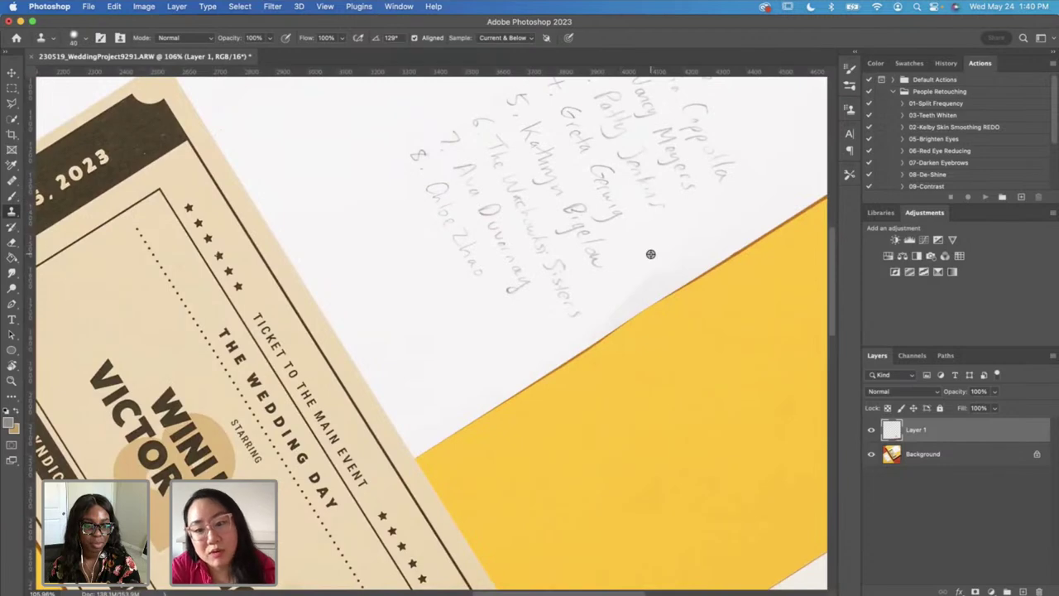
{"action": "left_click", "coordinate": [634, 282], "text": "alt"}
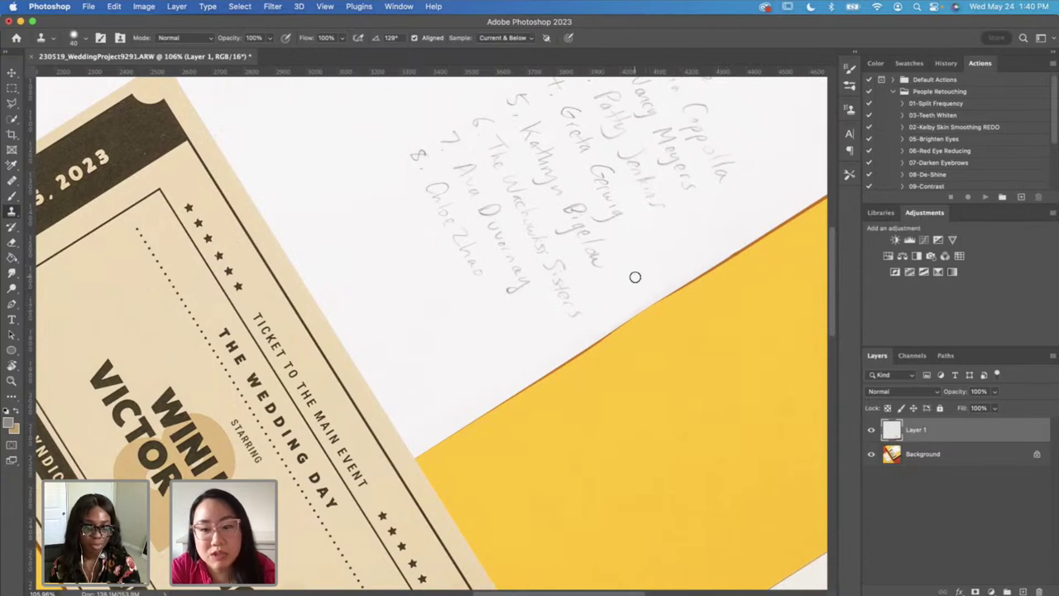
{"action": "scroll", "coordinate": [633, 277], "scroll_direction": "down", "scroll_amount": 8}
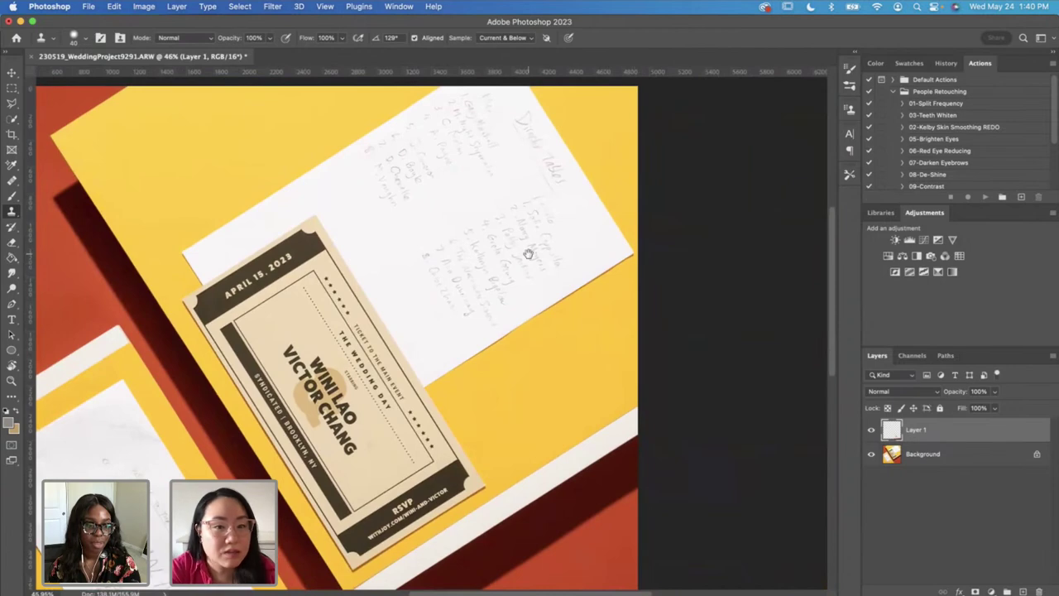
{"action": "scroll", "coordinate": [577, 274], "scroll_direction": "up", "scroll_amount": 2}
{"action": "scroll", "coordinate": [519, 259], "scroll_direction": "up", "scroll_amount": 1}
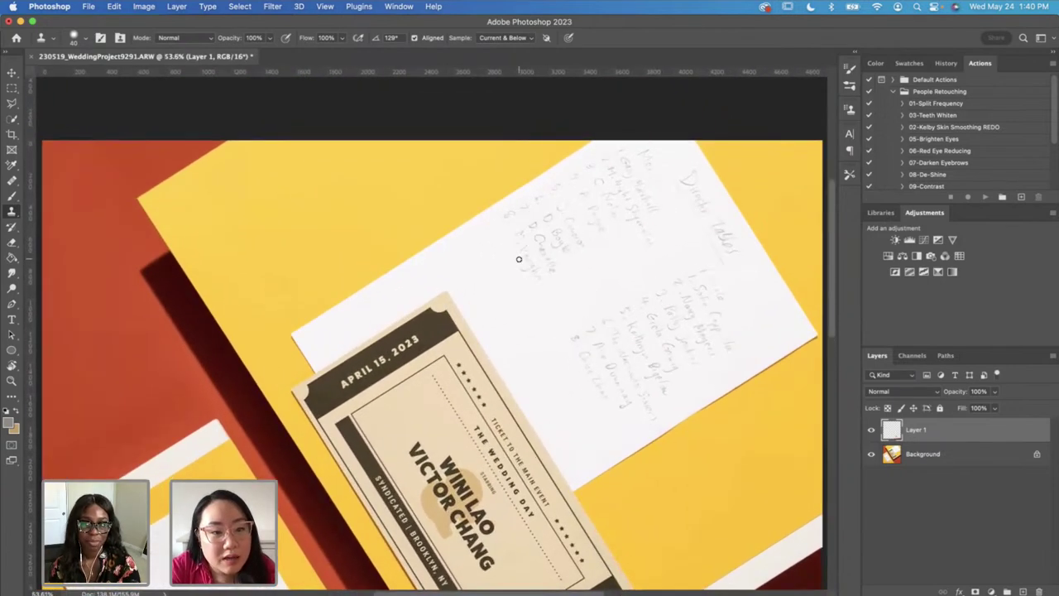
{"action": "scroll", "coordinate": [519, 259], "scroll_direction": "up", "scroll_amount": 1}
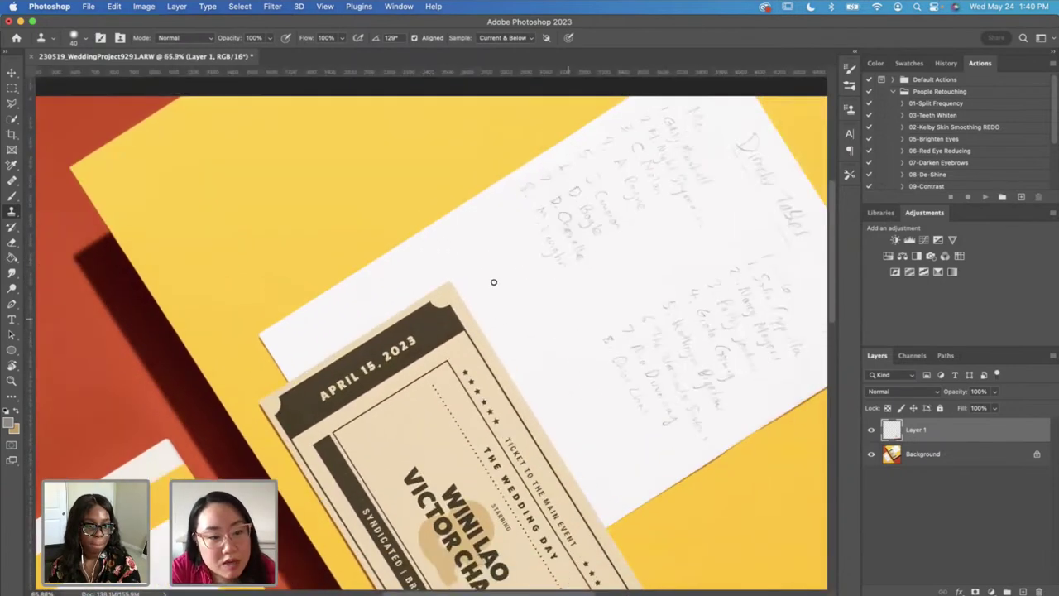
{"action": "scroll", "coordinate": [509, 248], "scroll_direction": "down", "scroll_amount": 5}
{"action": "scroll", "coordinate": [451, 434], "scroll_direction": "down", "scroll_amount": 5}
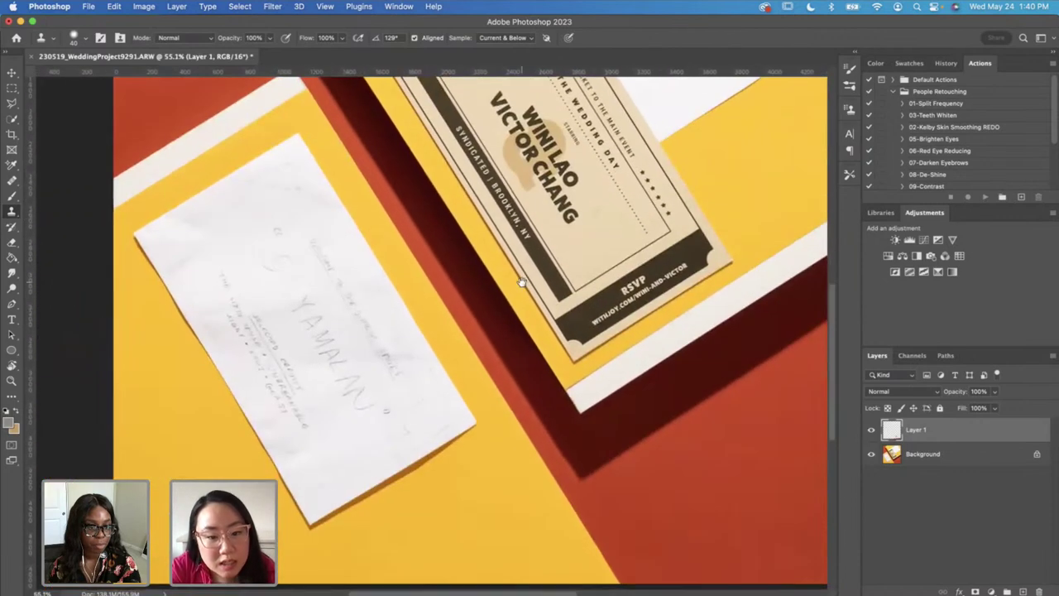
{"action": "scroll", "coordinate": [451, 432], "scroll_direction": "up", "scroll_amount": 1}
{"action": "scroll", "coordinate": [451, 431], "scroll_direction": "down", "scroll_amount": 3}
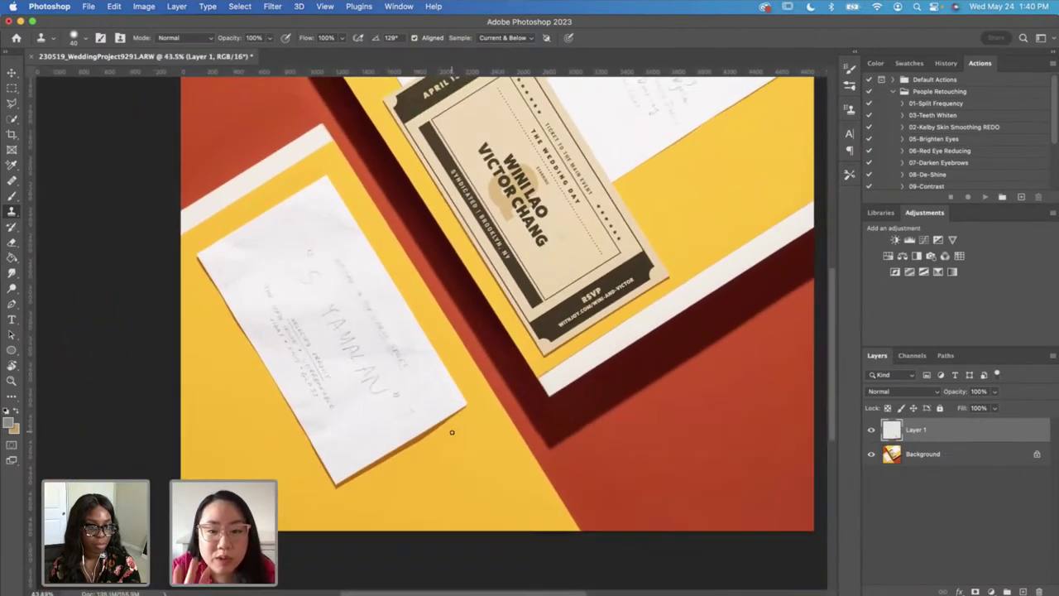
{"action": "scroll", "coordinate": [452, 431], "scroll_direction": "down", "scroll_amount": 2}
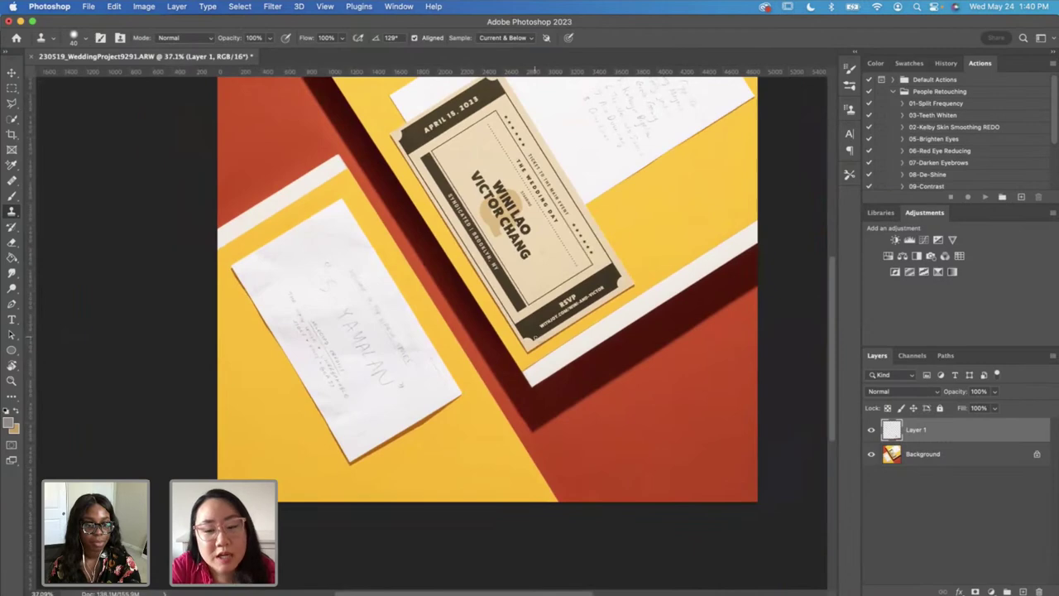
{"action": "scroll", "coordinate": [535, 337], "scroll_direction": "down", "scroll_amount": 2}
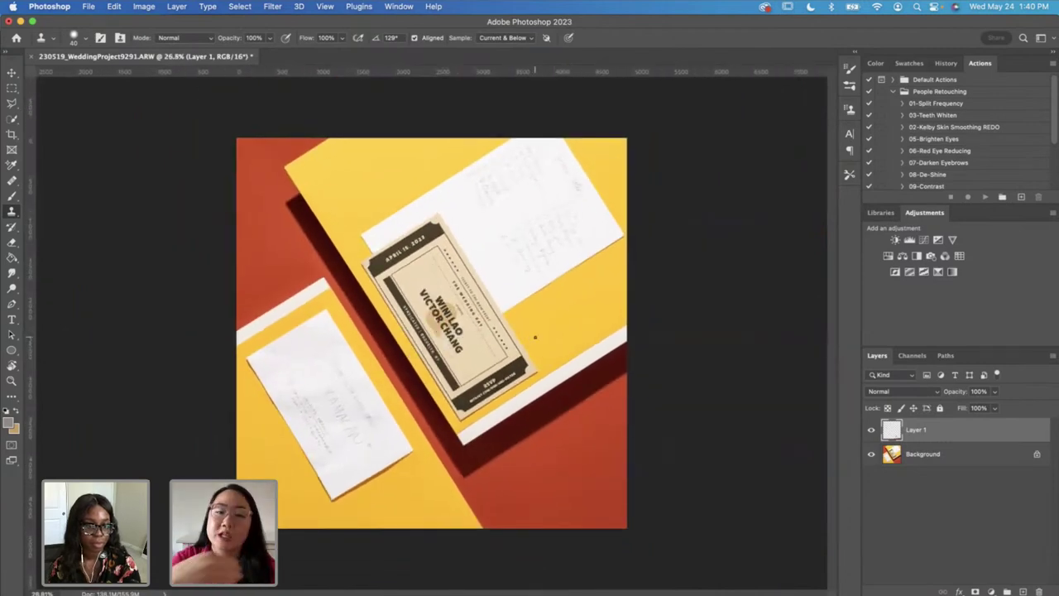
{"action": "scroll", "coordinate": [534, 337], "scroll_direction": "up", "scroll_amount": 1}
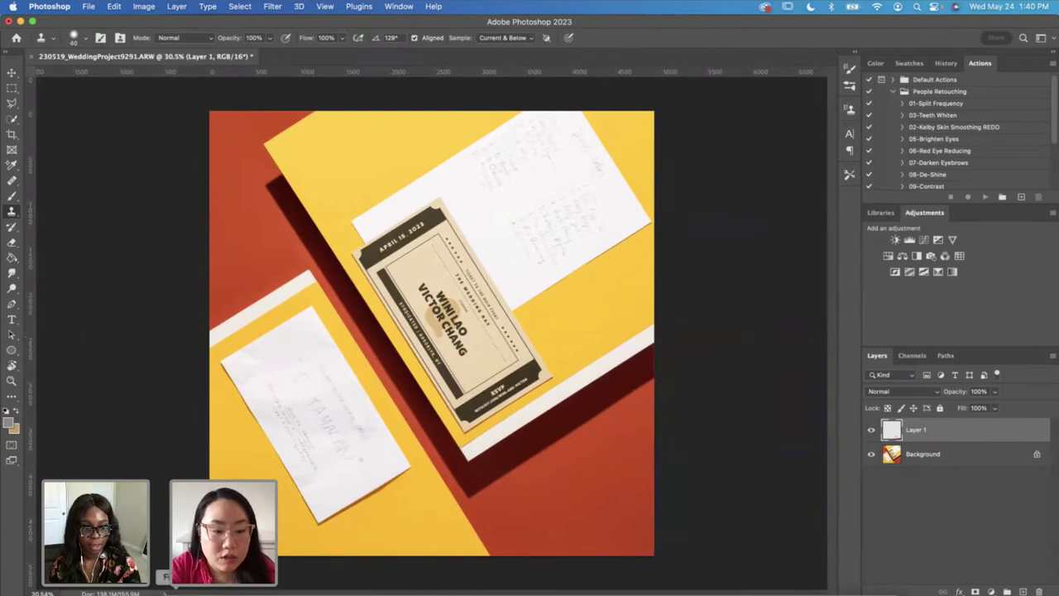
Step: Drag AdobeStock_323542672.jpeg from Finder onto the canvas as a new placed layer
{"action": "left_click", "coordinate": [754, 592]}
{"action": "left_click", "coordinate": [630, 151]}
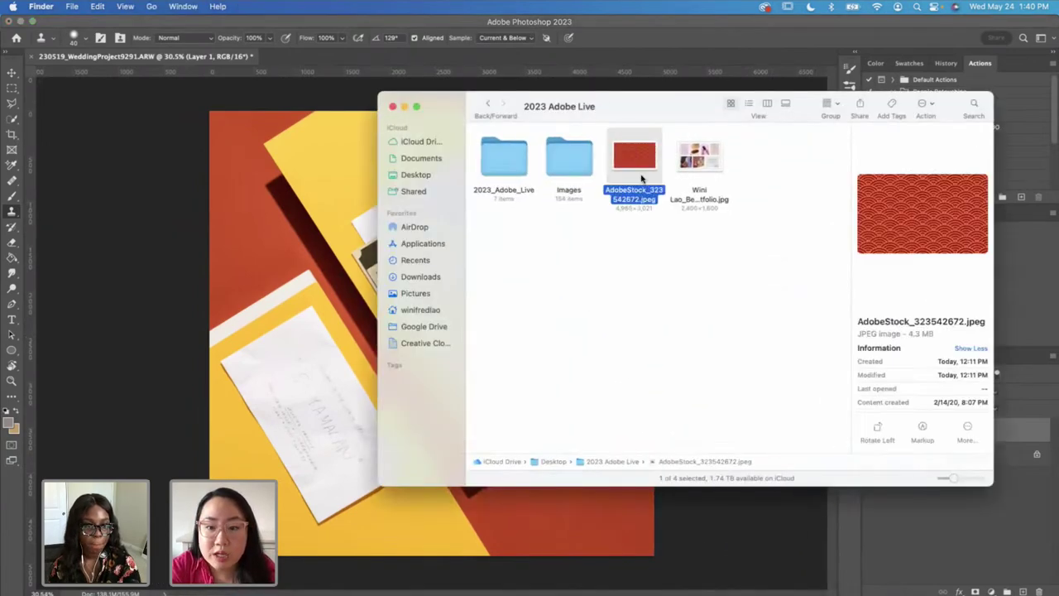
{"action": "left_click_drag", "start_coordinate": [644, 152], "coordinate": [317, 315]}
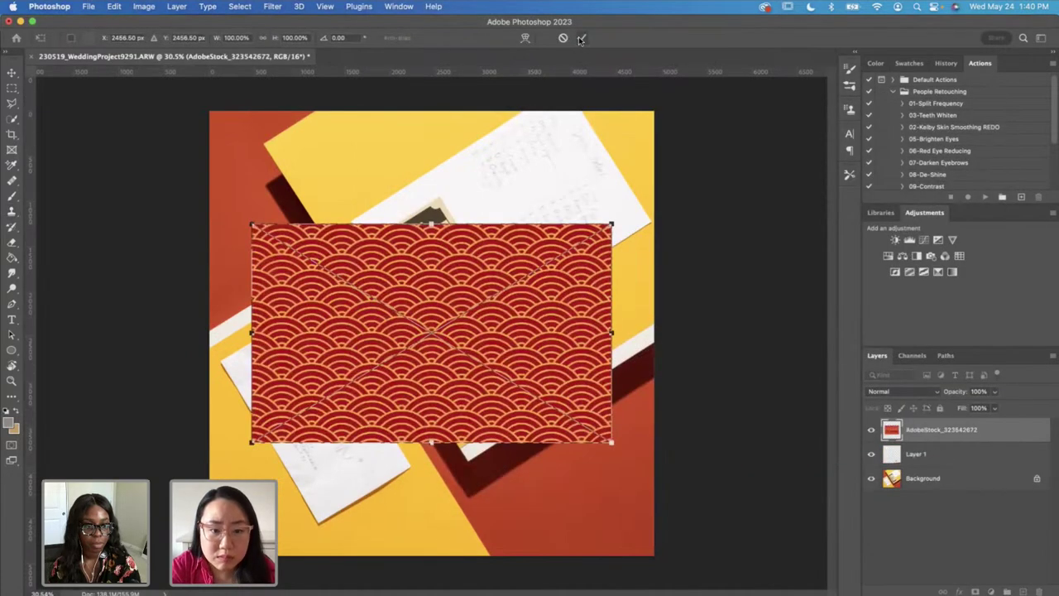
Step: Move and enlarge the red pattern layer over the photo's lower right, about 134% by 156%
{"action": "left_click", "coordinate": [582, 40]}
{"action": "key", "text": "s"}
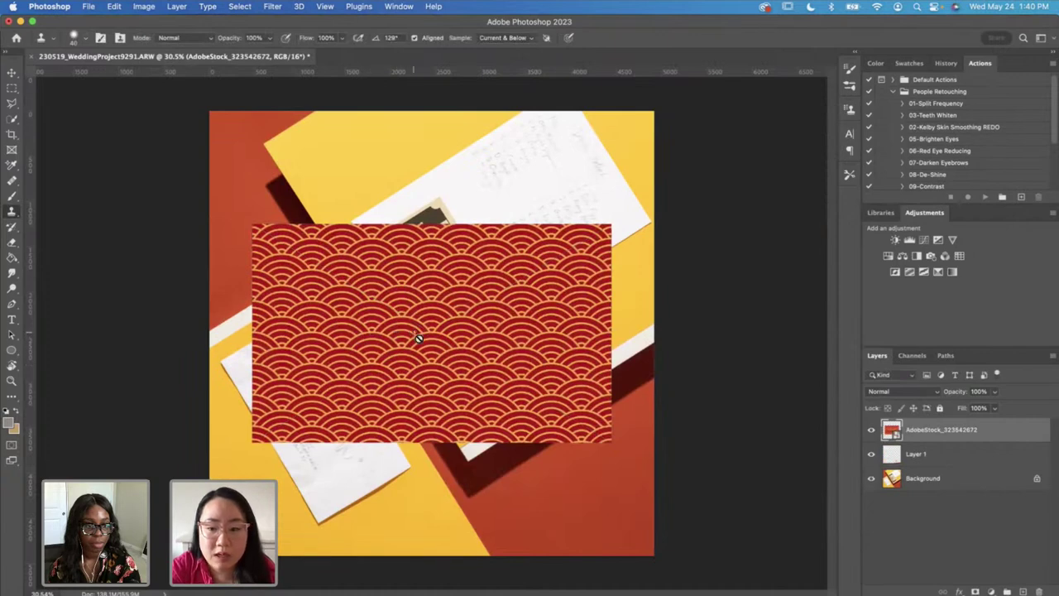
{"action": "left_click", "coordinate": [11, 73]}
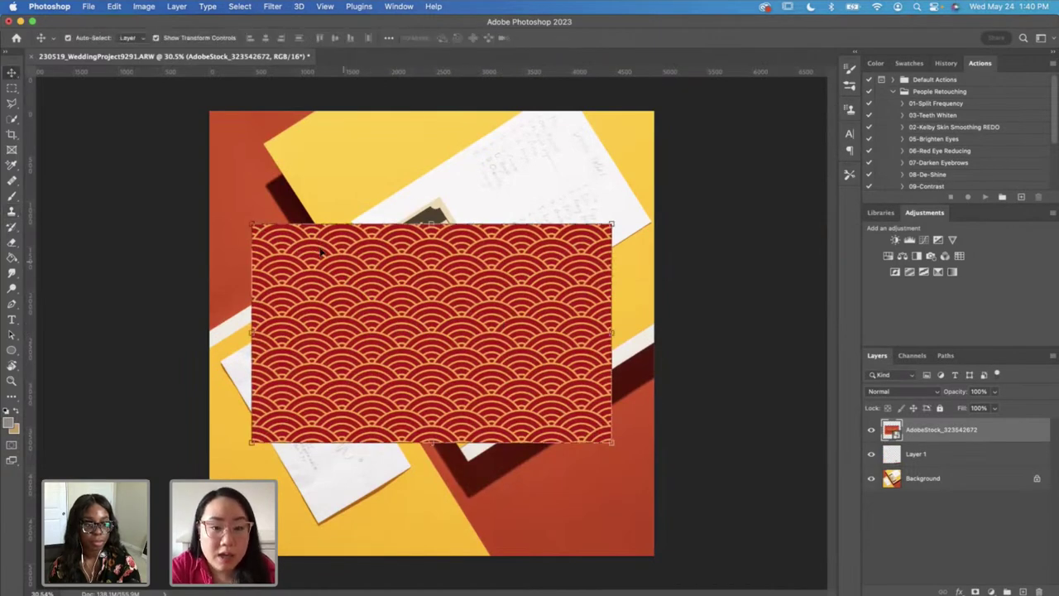
{"action": "left_click_drag", "start_coordinate": [351, 278], "coordinate": [462, 347]}
{"action": "left_click_drag", "start_coordinate": [383, 347], "coordinate": [466, 442]}
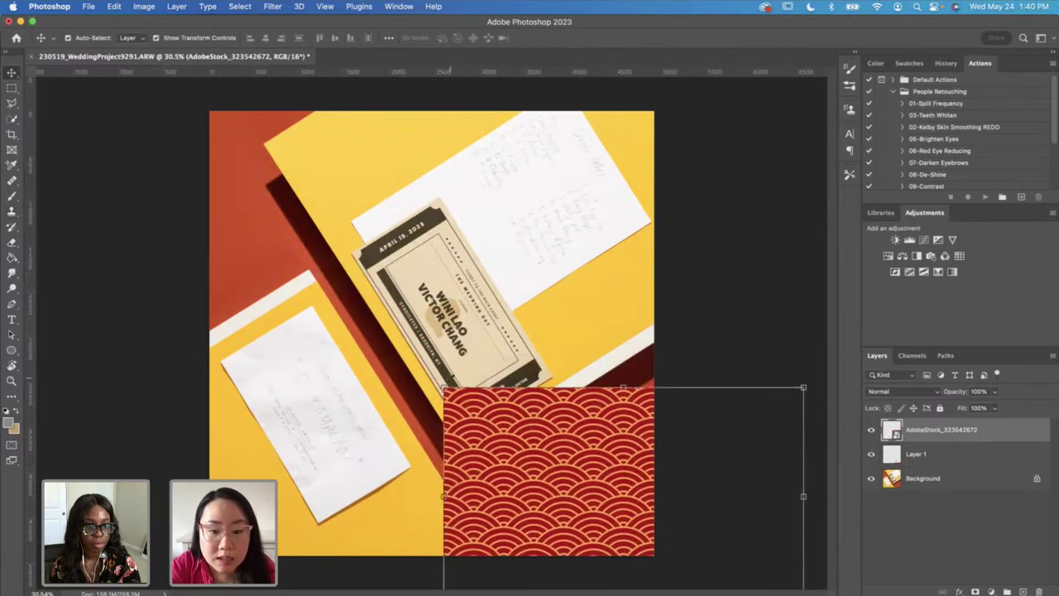
{"action": "left_click_drag", "start_coordinate": [444, 387], "coordinate": [319, 266]}
{"action": "scroll", "coordinate": [378, 306], "scroll_direction": "up", "scroll_amount": 1}
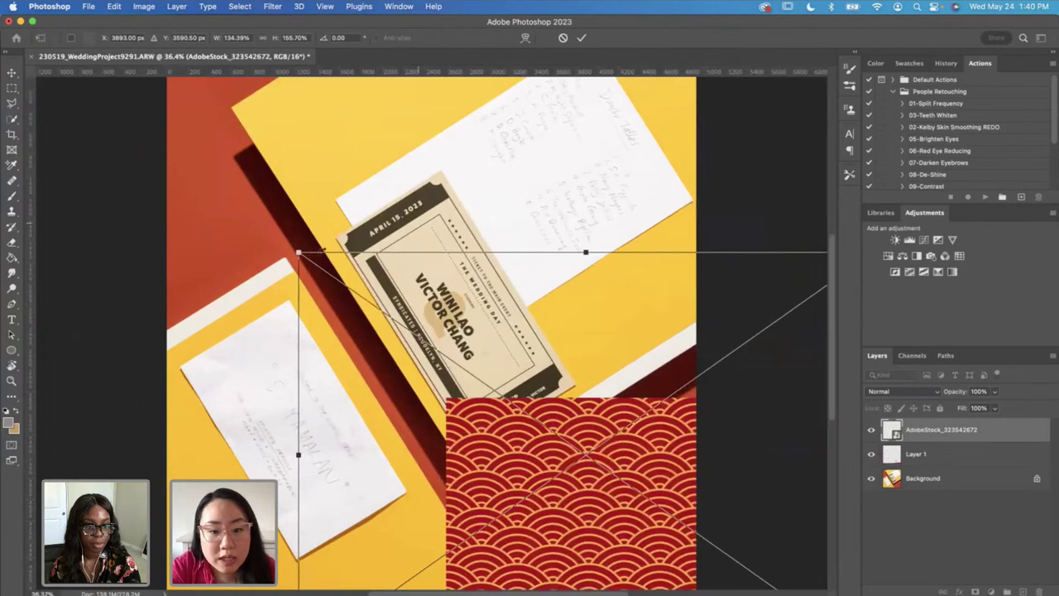
{"action": "scroll", "coordinate": [376, 260], "scroll_direction": "up", "scroll_amount": 1}
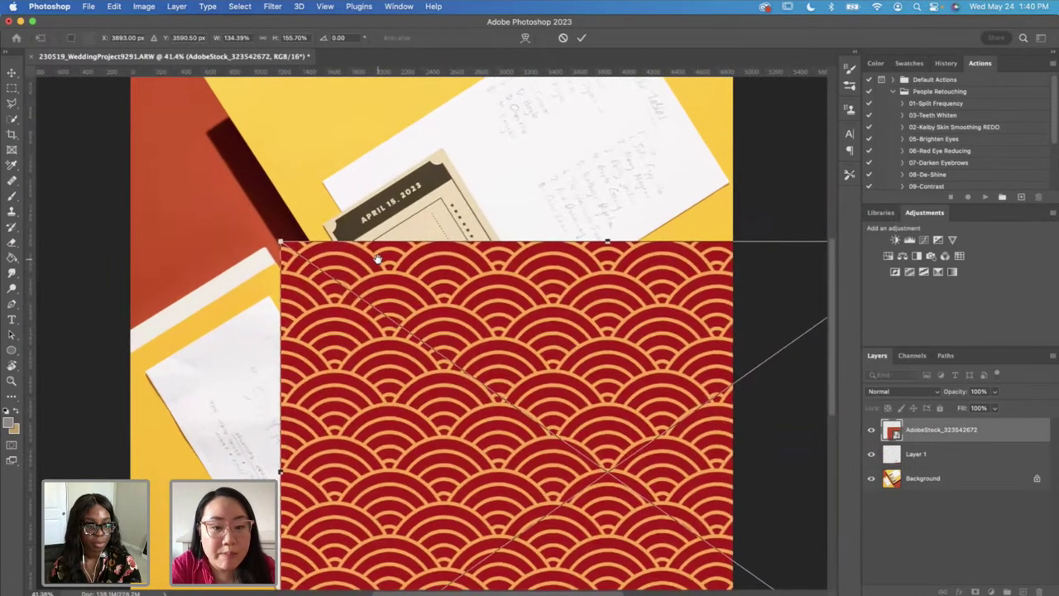
{"action": "scroll", "coordinate": [378, 260], "scroll_direction": "up", "scroll_amount": 1}
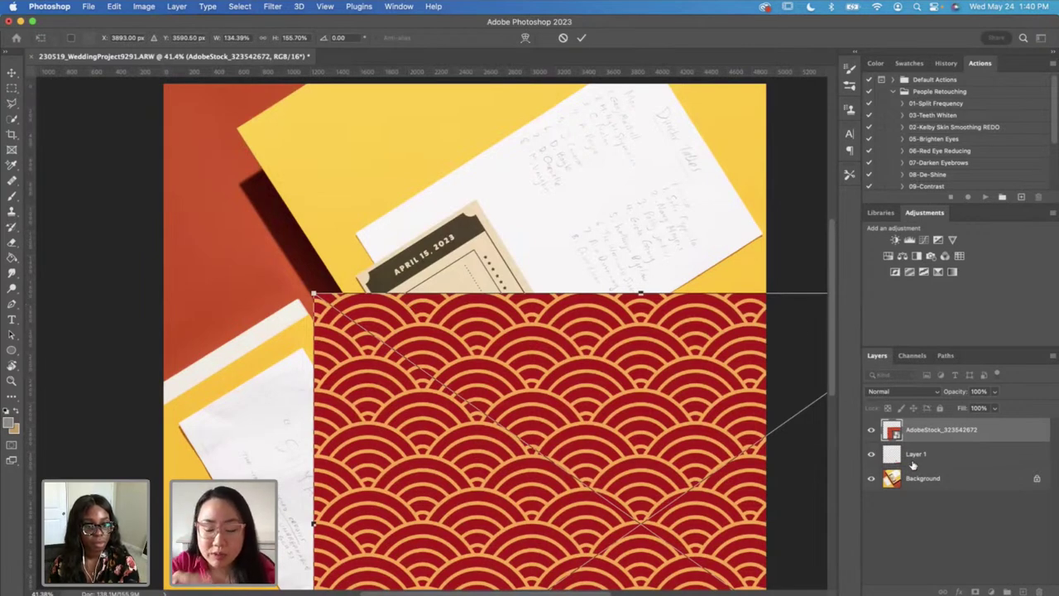
Step: Rename the stock pattern layer to 'color reference' and Layer 1 to 'clean up', then select color reference
{"action": "double_click", "coordinate": [924, 430]}
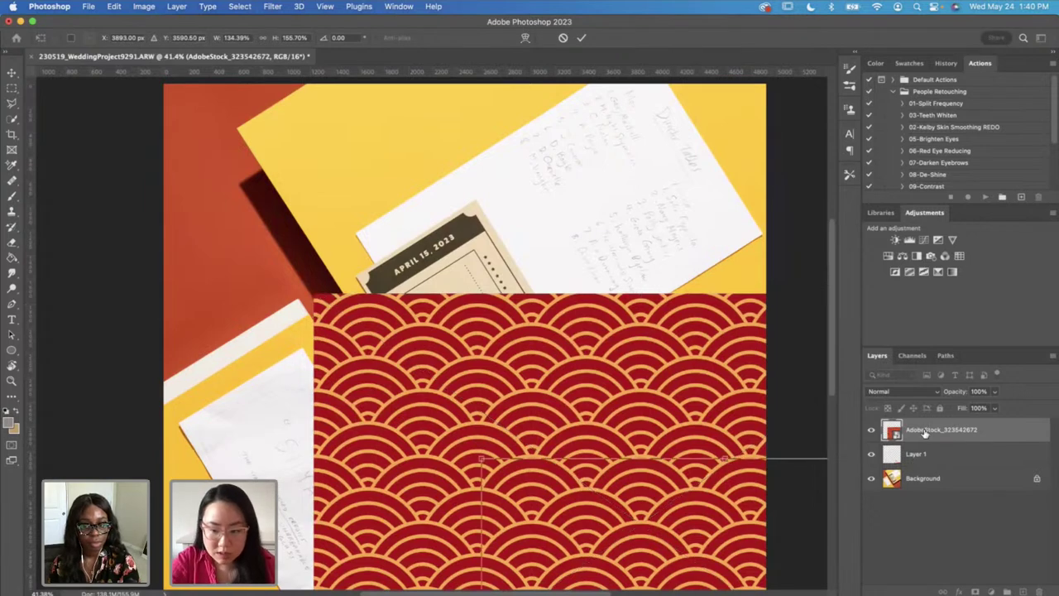
{"action": "type", "text": "color"}
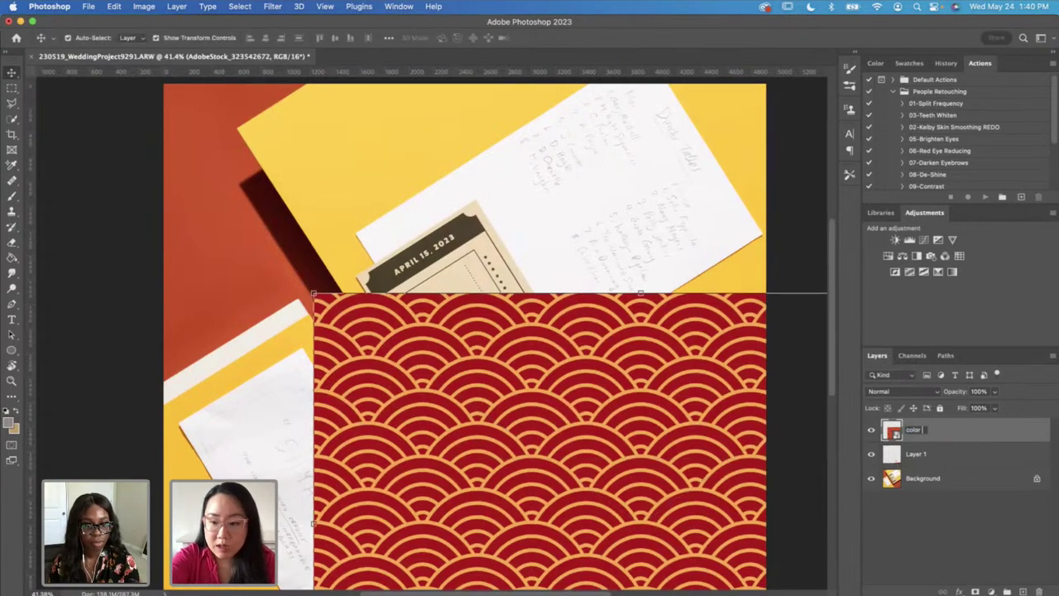
{"action": "type", "text": " reference"}
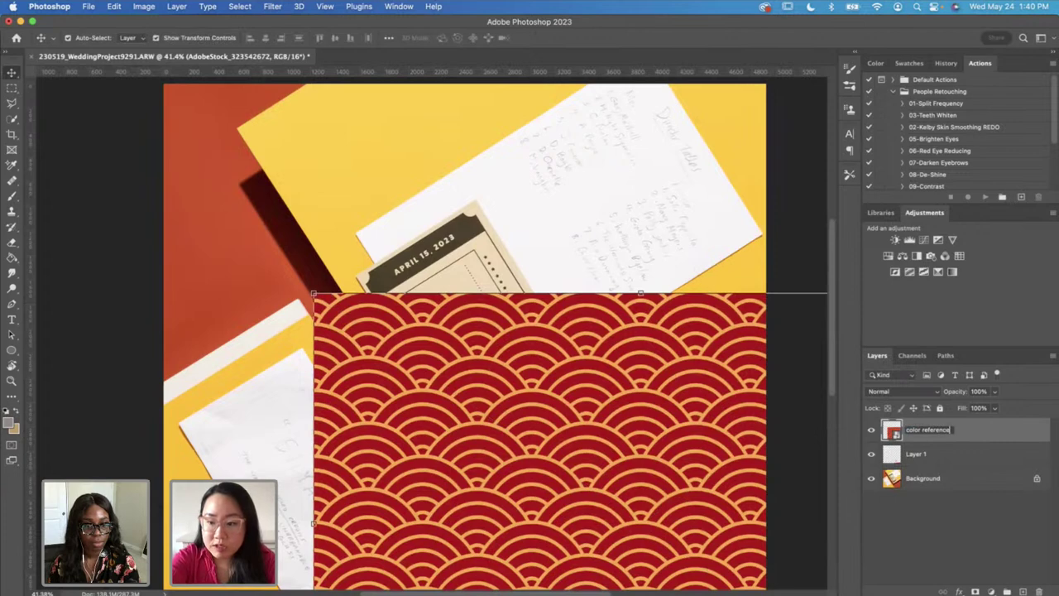
{"action": "double_click", "coordinate": [916, 454]}
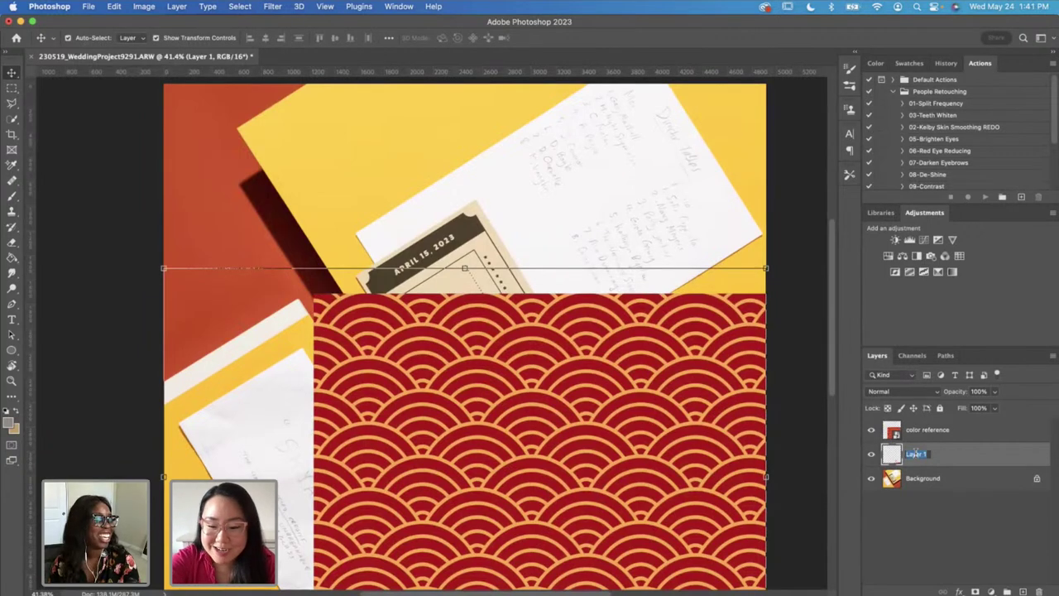
{"action": "type", "text": "clean u"}
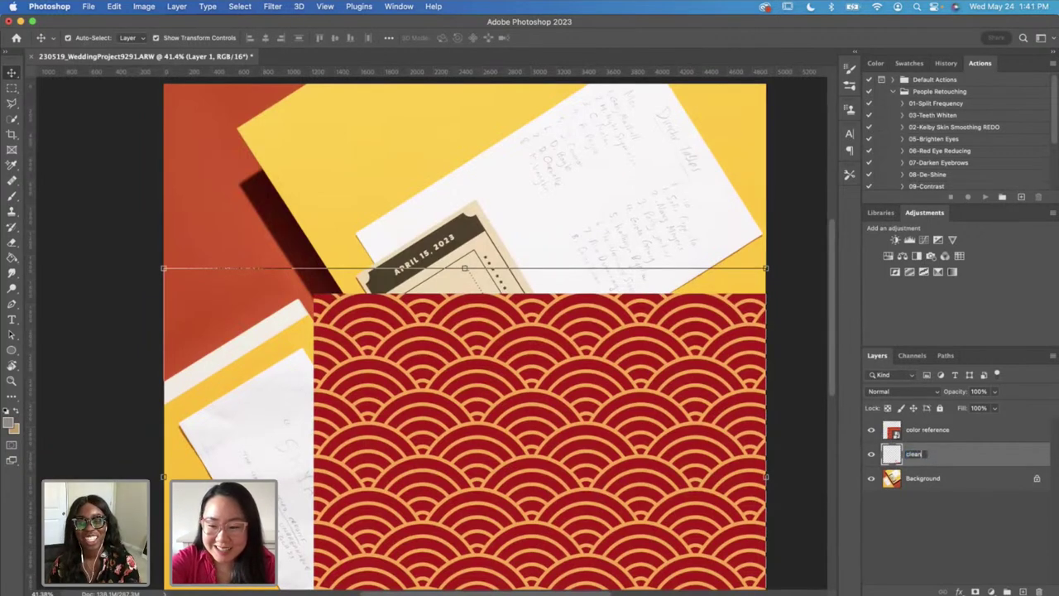
{"action": "type", "text": "p"}
{"action": "key", "text": "Return"}
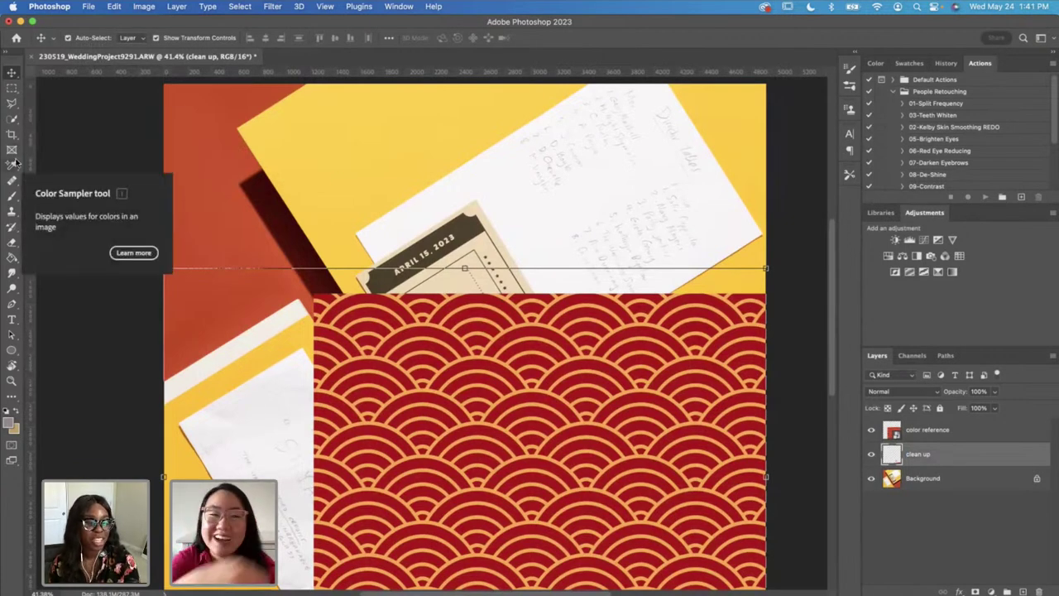
{"action": "left_click", "coordinate": [896, 431]}
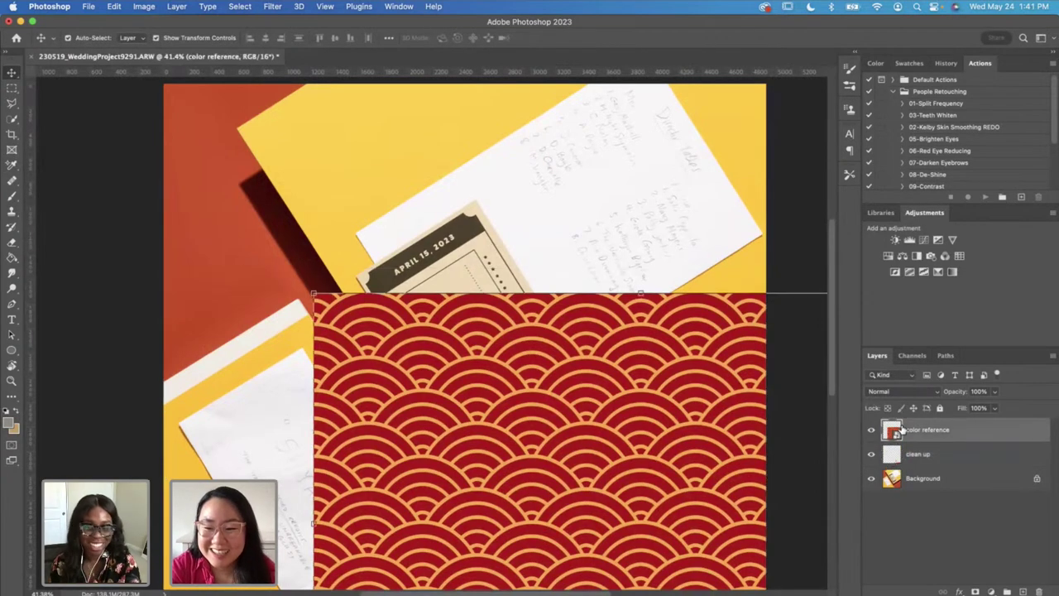
Step: Add a Curves adjustment layer above the pattern and switch to the Color Sampler tool
{"action": "left_click", "coordinate": [924, 240]}
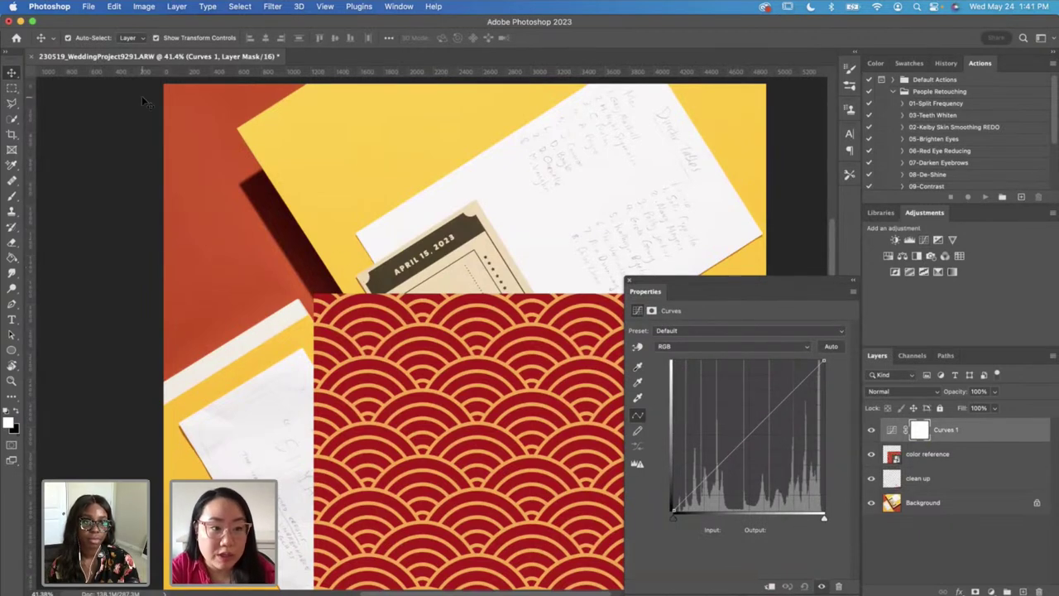
{"action": "left_click", "coordinate": [12, 164]}
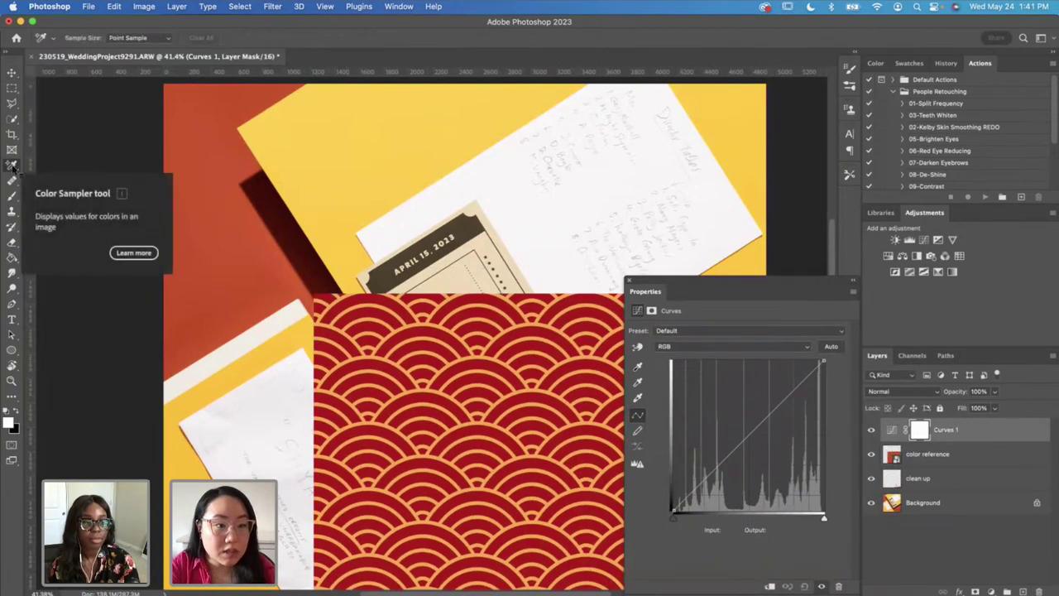
{"action": "right_click", "coordinate": [12, 164]}
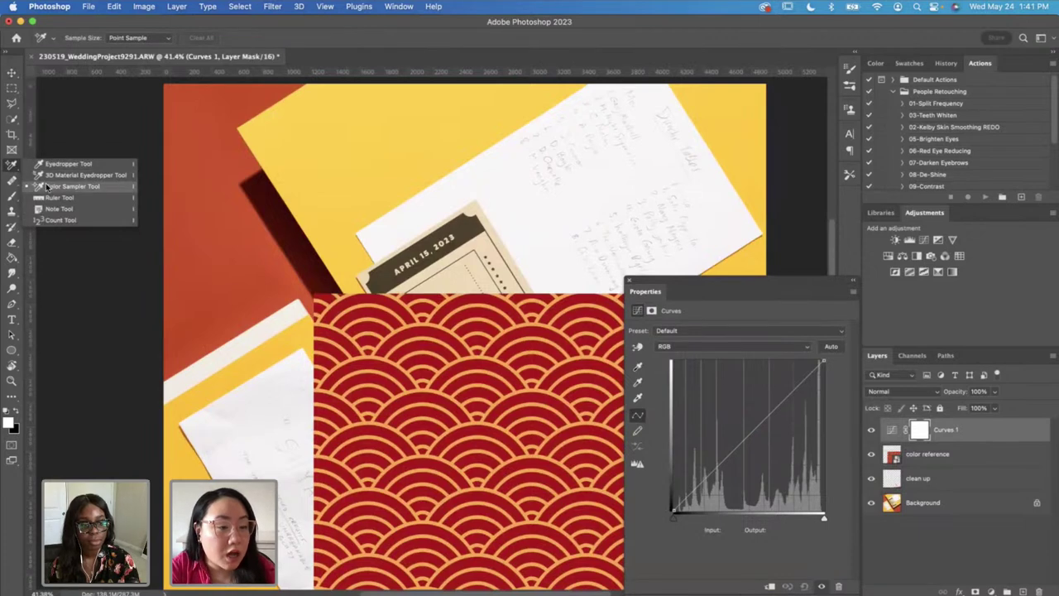
{"action": "left_click", "coordinate": [50, 184]}
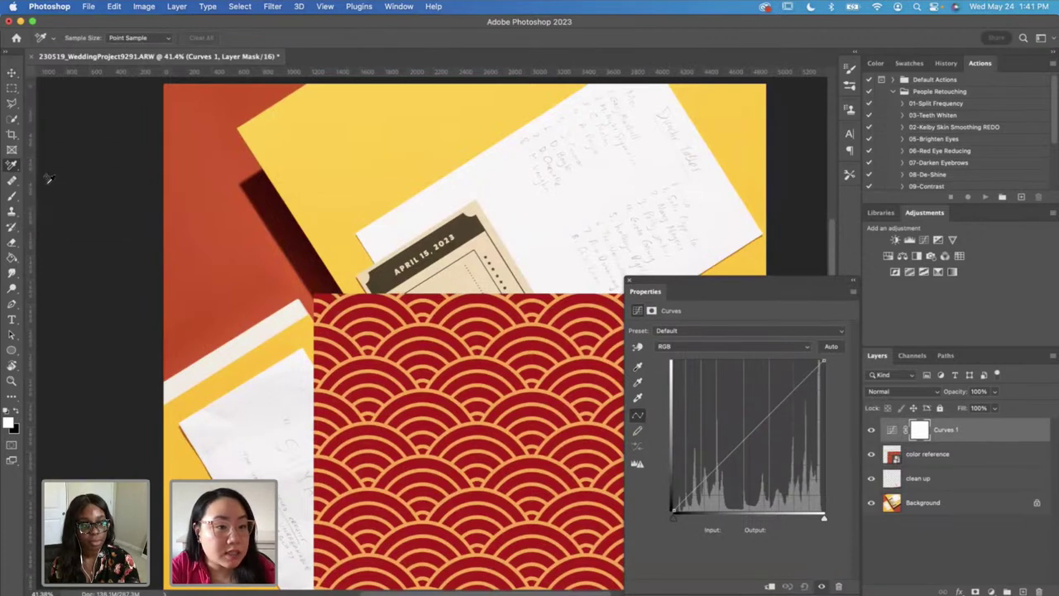
Step: Place color samplers on the red pattern (119/47/21) and the orange backdrop (160/90/40)
{"action": "left_click", "coordinate": [356, 295]}
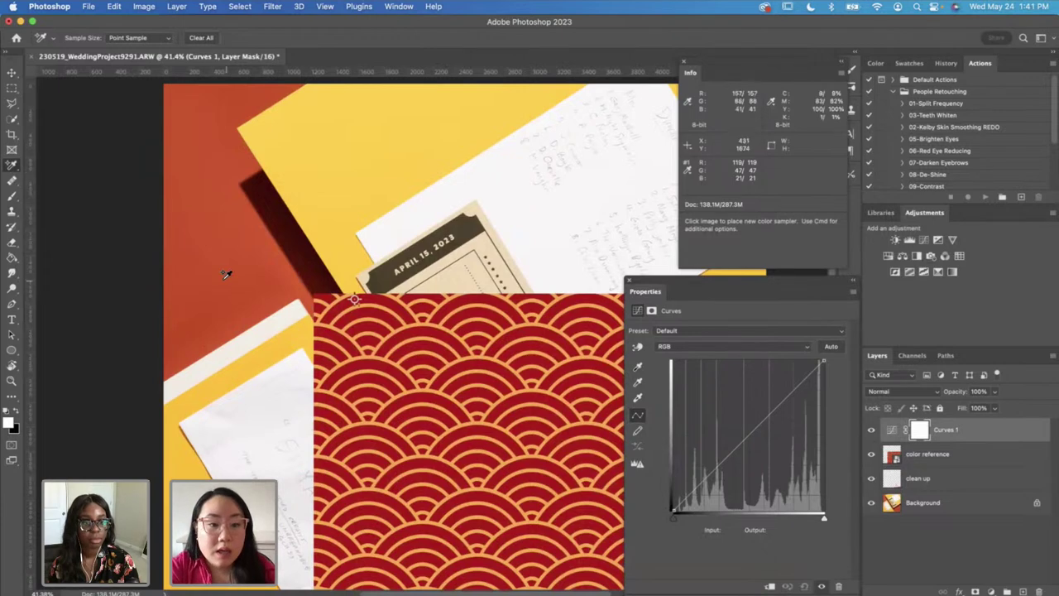
{"action": "left_click", "coordinate": [264, 258]}
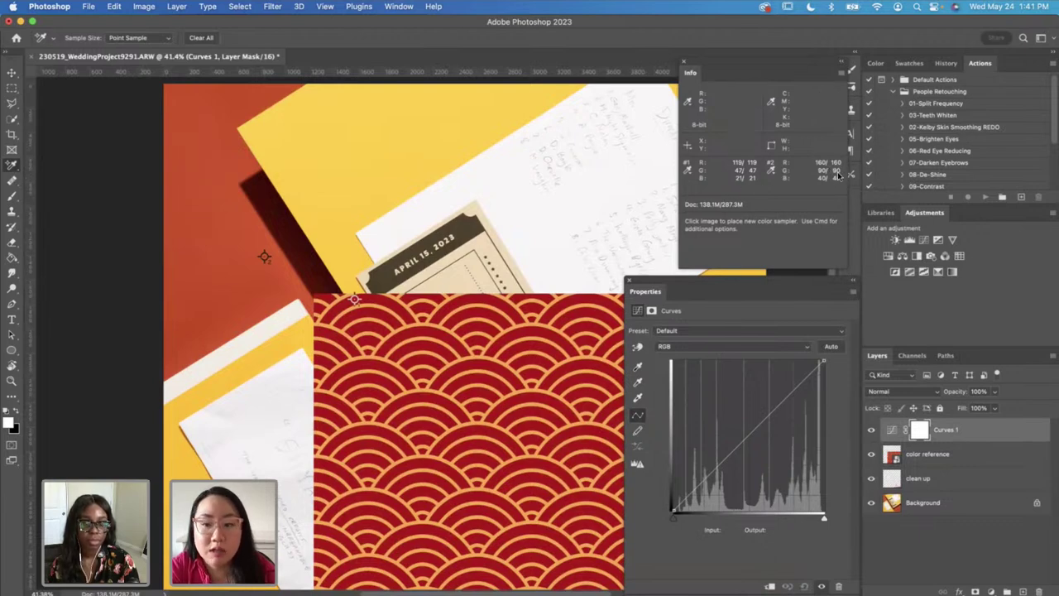
{"action": "left_click", "coordinate": [761, 347]}
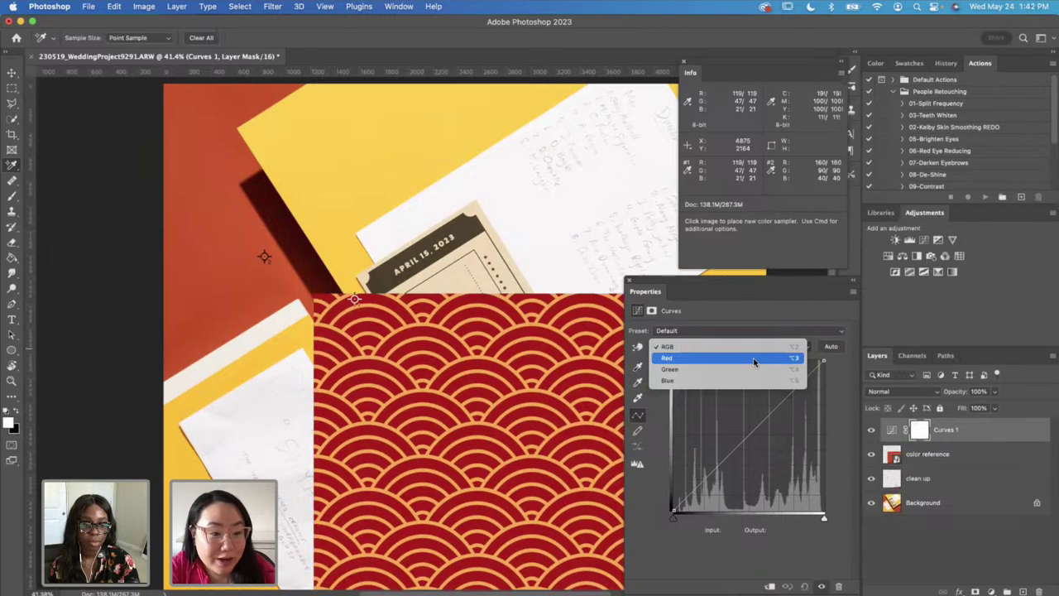
Step: Pull the Red channel curve down and fine-tune its point with the arrow keys
{"action": "left_click", "coordinate": [753, 358]}
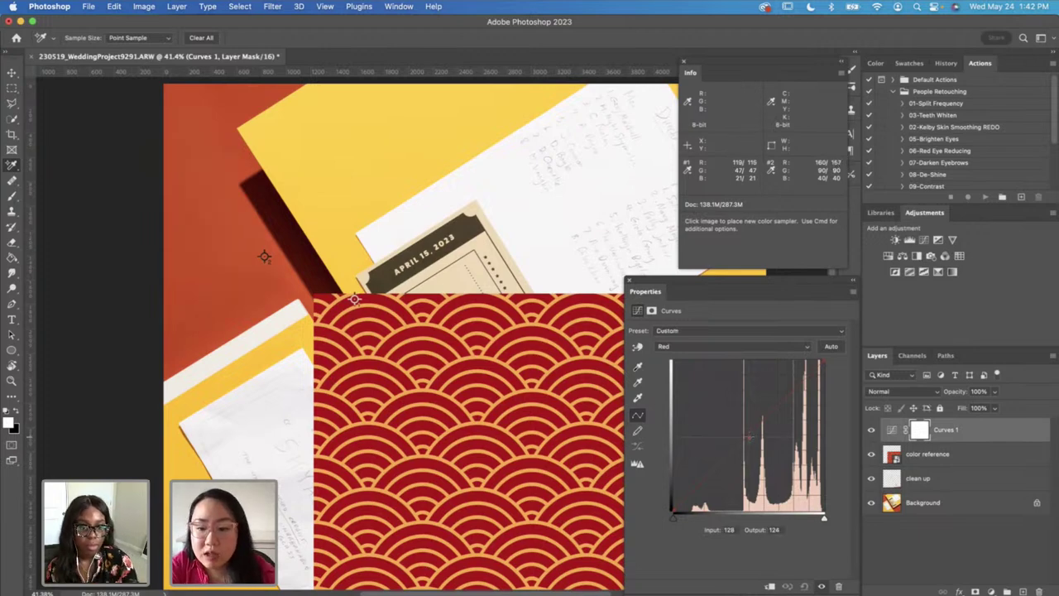
{"action": "left_click_drag", "start_coordinate": [752, 433], "coordinate": [758, 454]}
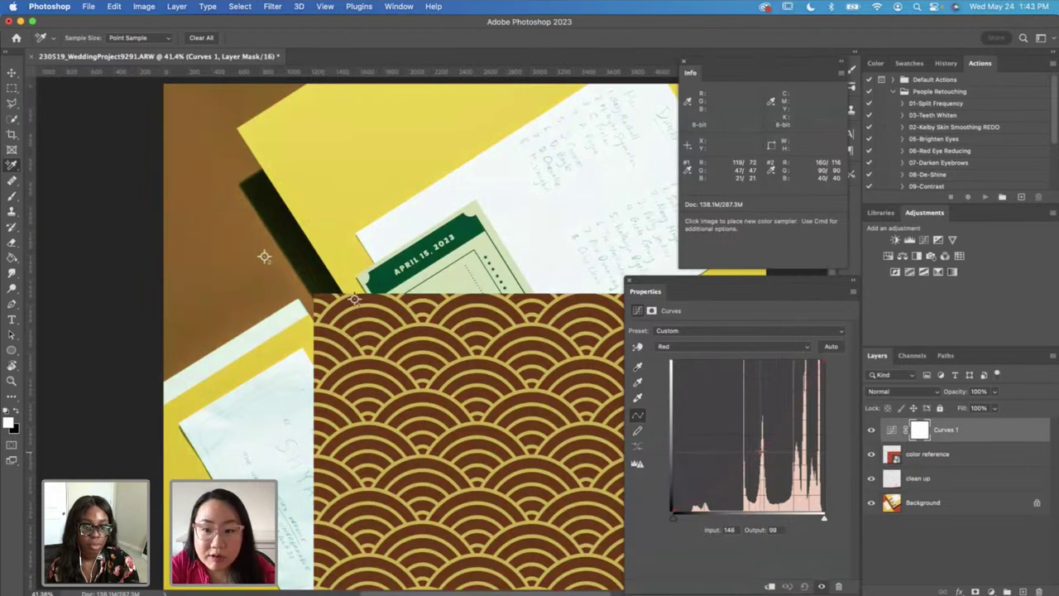
{"action": "key", "text": "Up"}
{"action": "key", "text": "Up"}
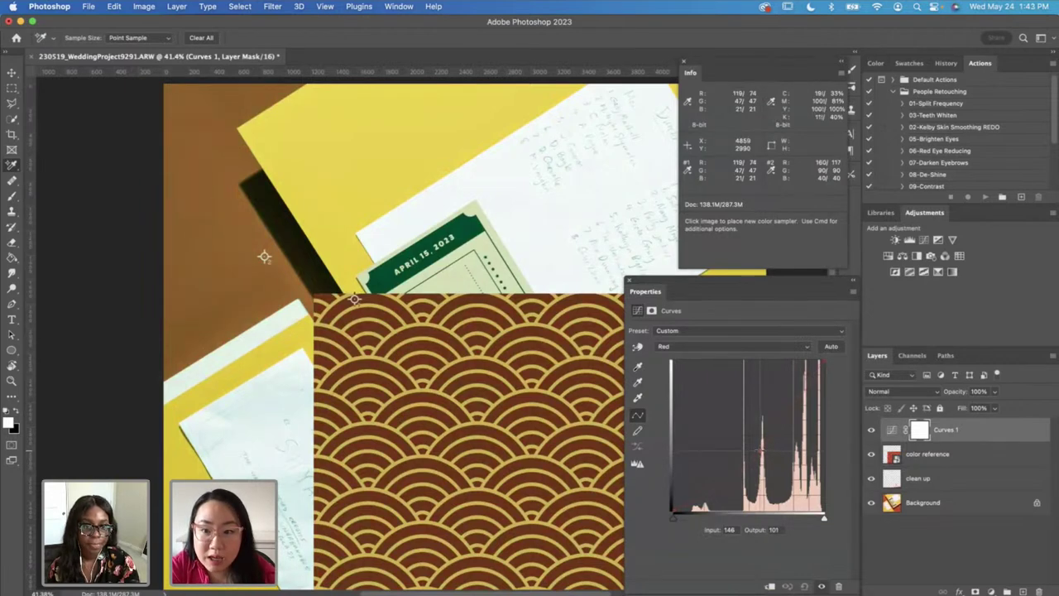
{"action": "key", "text": "Up"}
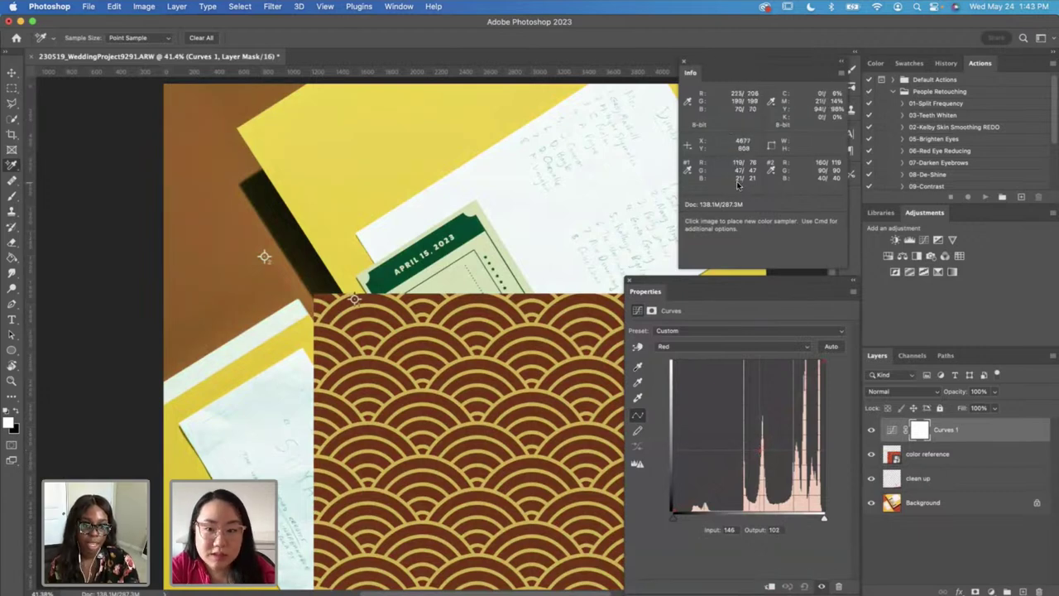
{"action": "key", "text": "Left"}
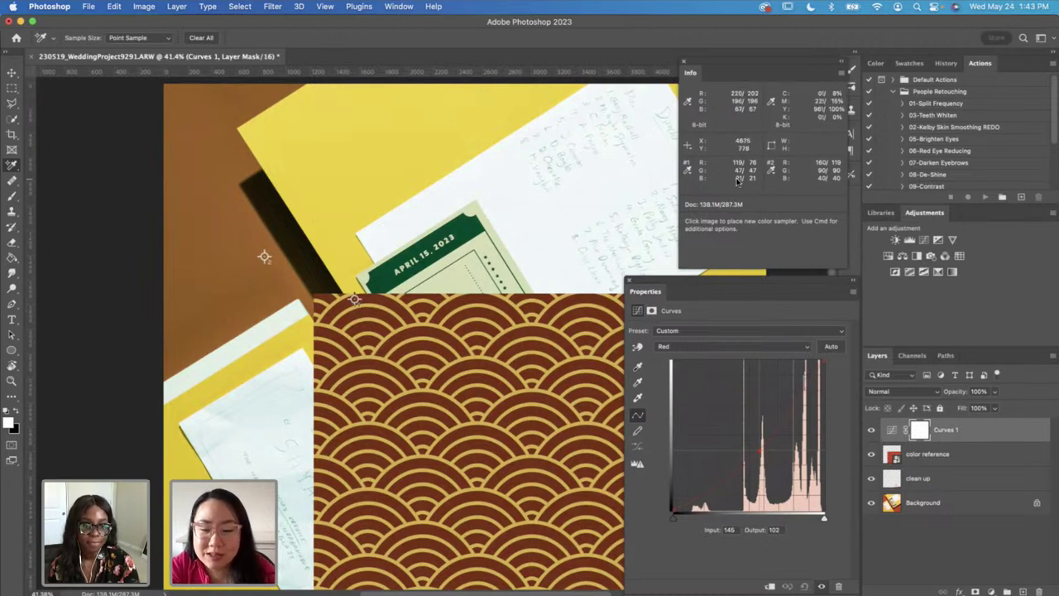
Step: Pull the Green curve down to redden the backdrop, switch to Blue, and close the Curves properties
{"action": "left_click", "coordinate": [717, 347]}
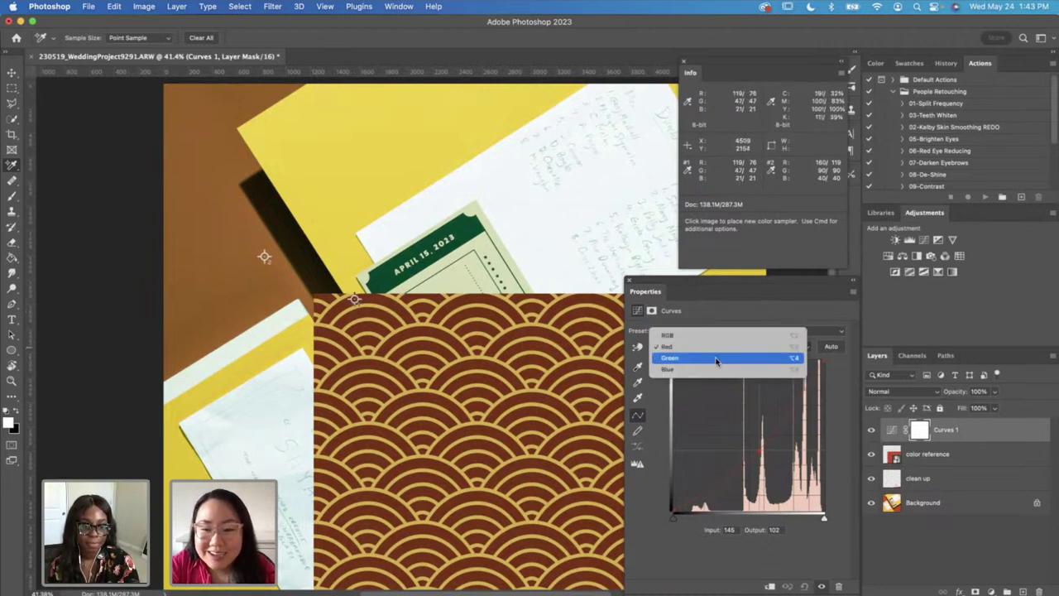
{"action": "left_click", "coordinate": [717, 358]}
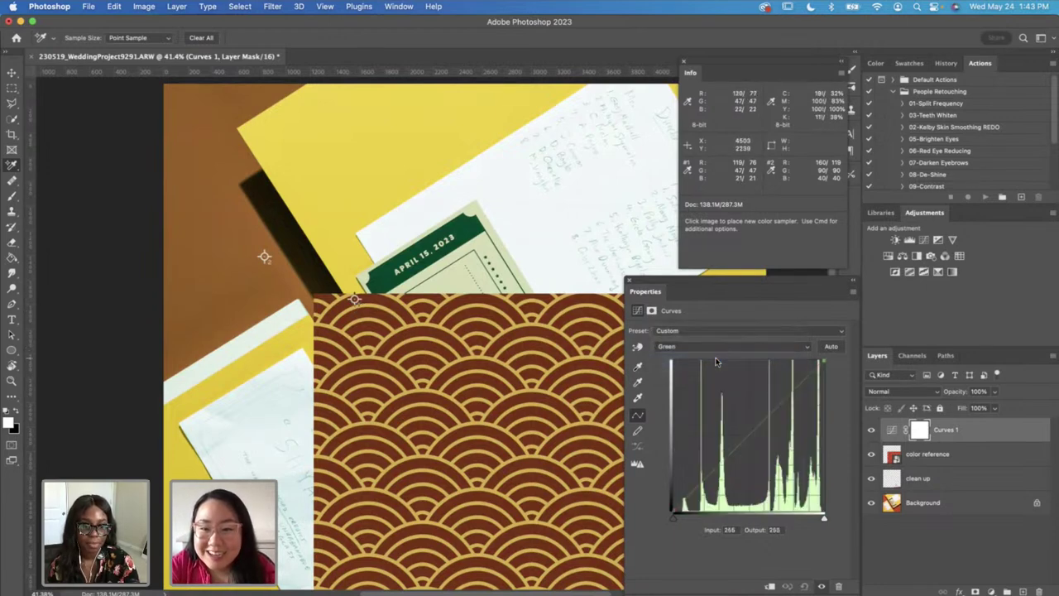
{"action": "left_click", "coordinate": [749, 432]}
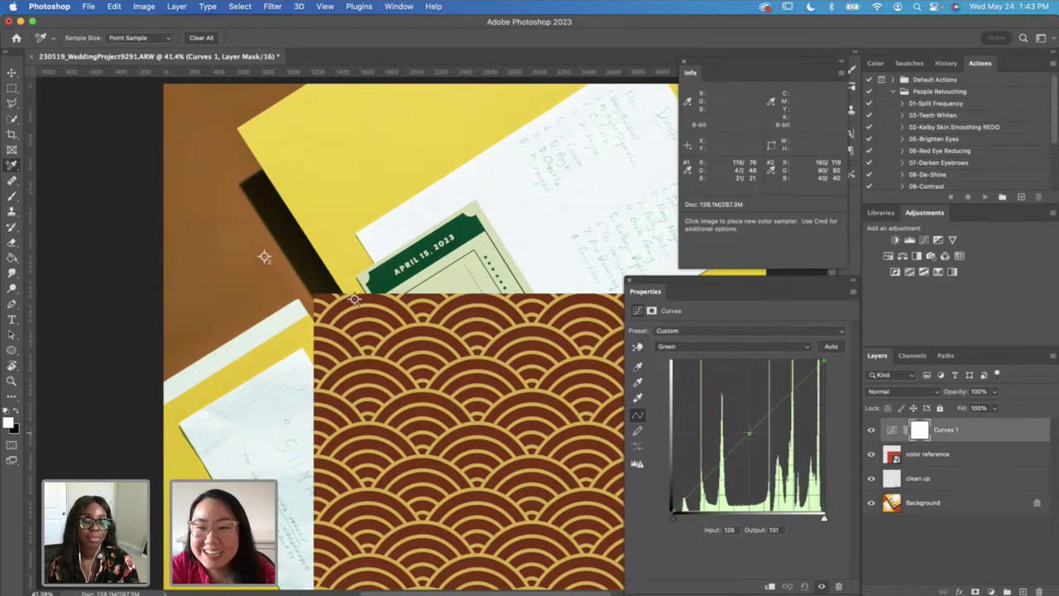
{"action": "left_click_drag", "start_coordinate": [749, 432], "coordinate": [762, 451]}
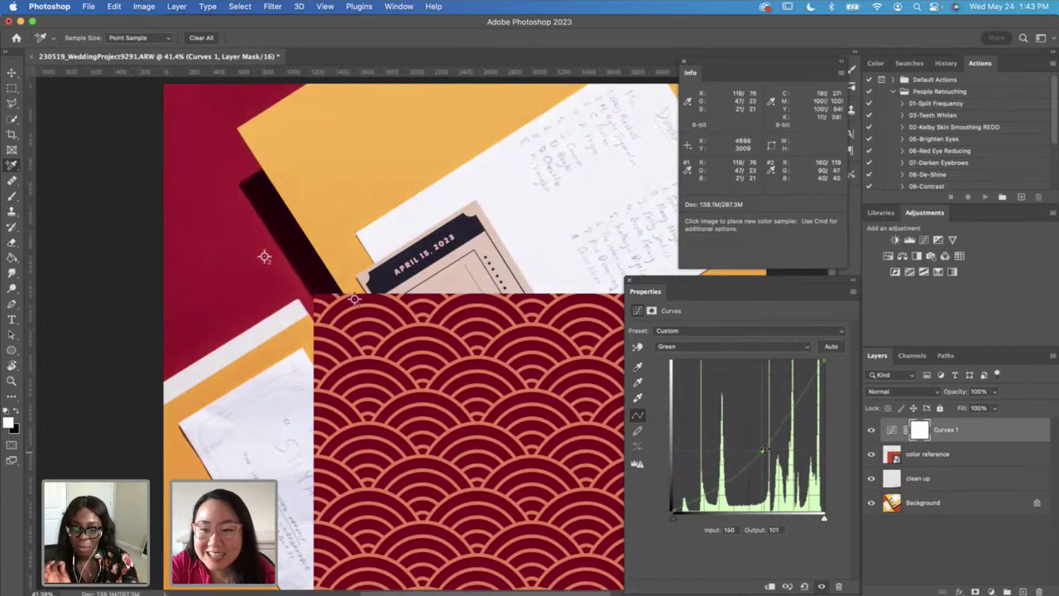
{"action": "left_click", "coordinate": [742, 347]}
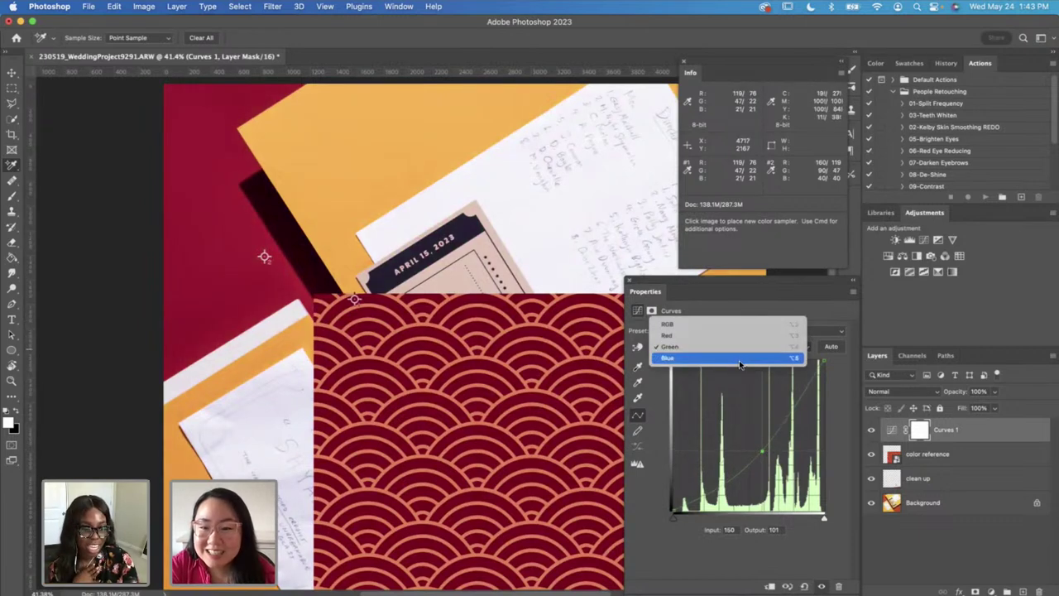
{"action": "left_click", "coordinate": [739, 359]}
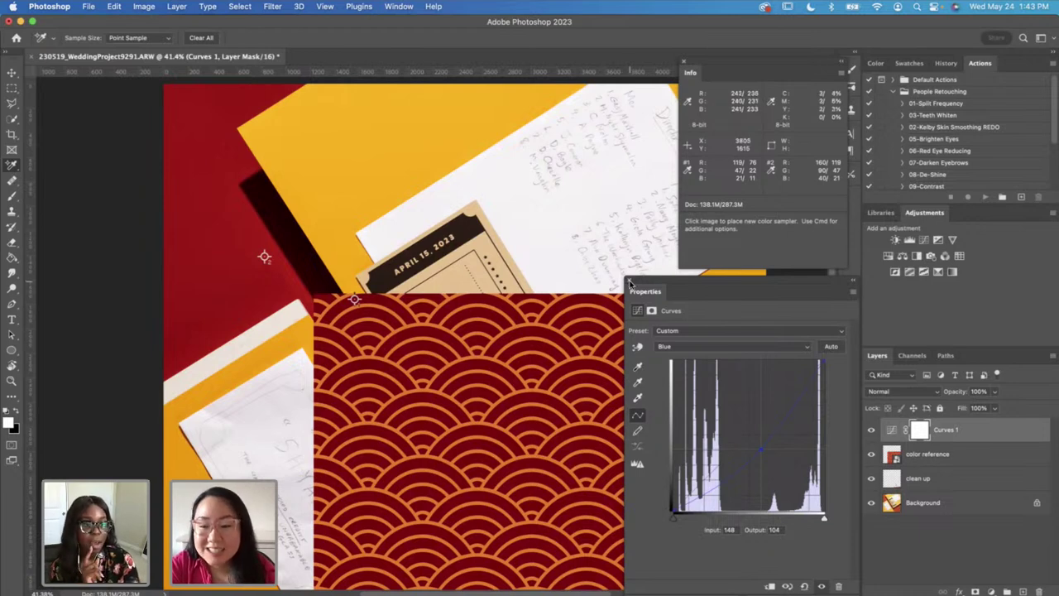
{"action": "left_click", "coordinate": [629, 284]}
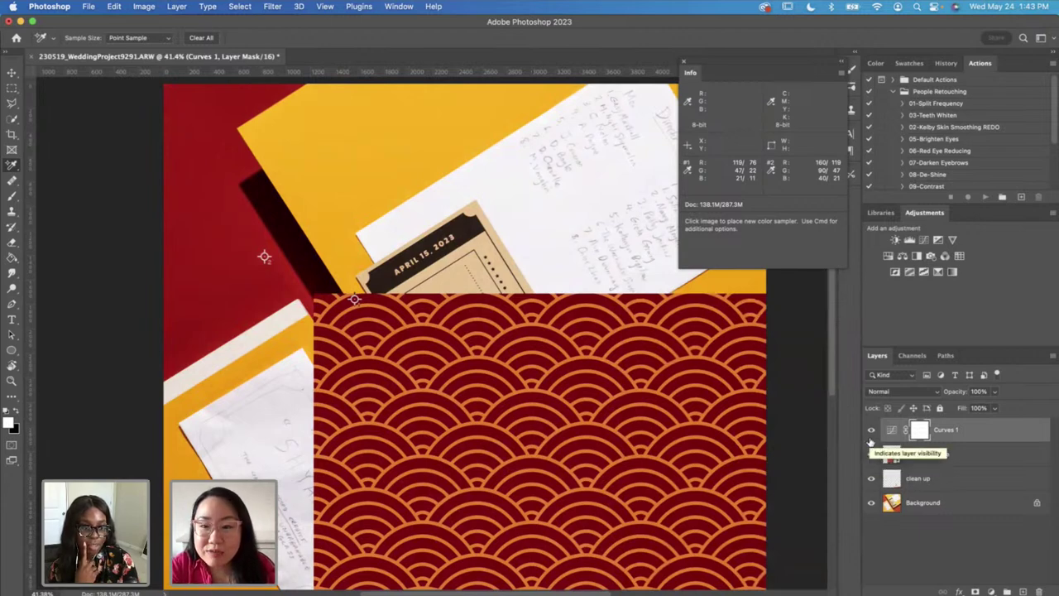
Step: Review the Red channel curve of the Curves 1 adjustment
{"action": "double_click", "coordinate": [893, 429]}
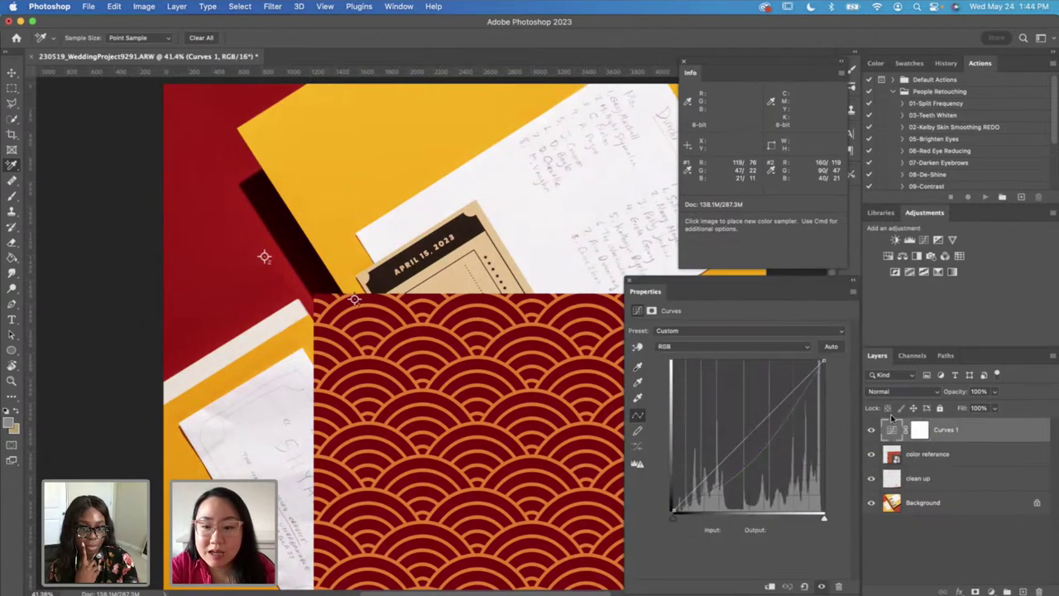
{"action": "left_click", "coordinate": [732, 346]}
{"action": "left_click", "coordinate": [735, 357]}
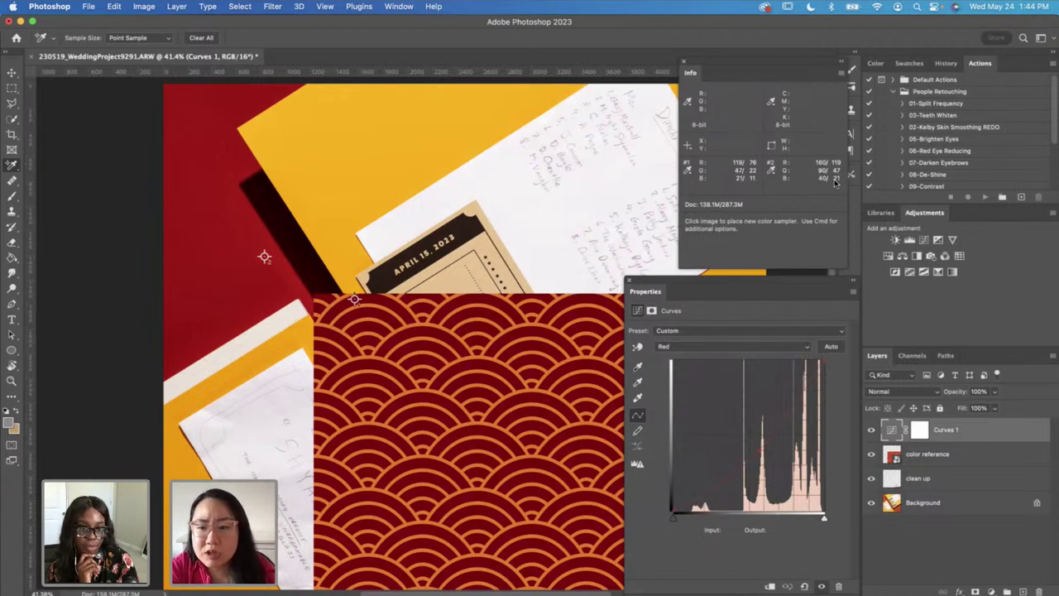
{"action": "left_click", "coordinate": [632, 283]}
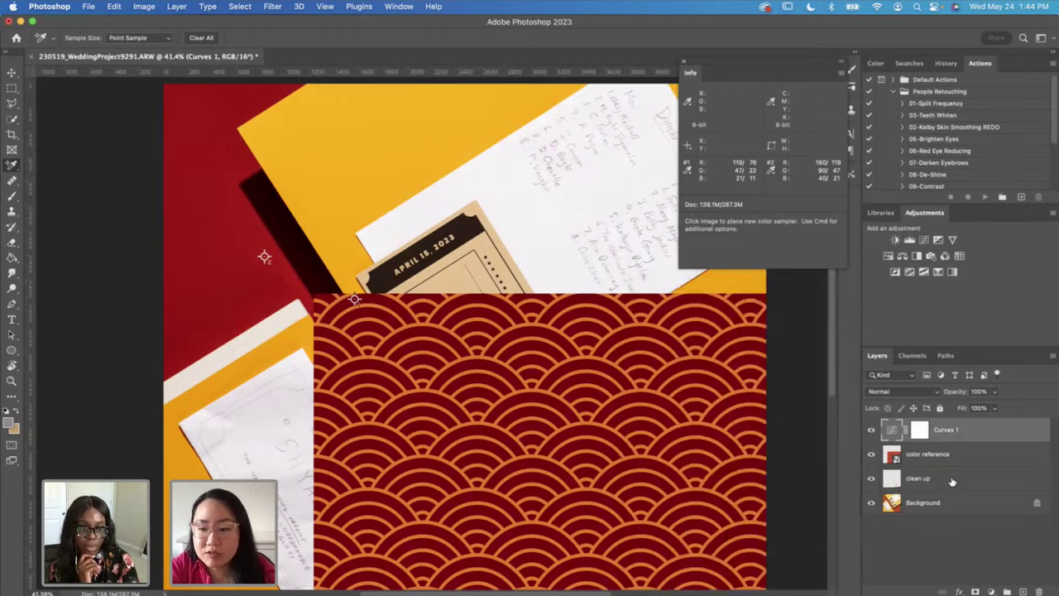
Step: Move color reference below Curves 1, hide it, and select the Curves 1 mask
{"action": "left_click_drag", "start_coordinate": [929, 455], "coordinate": [923, 424]}
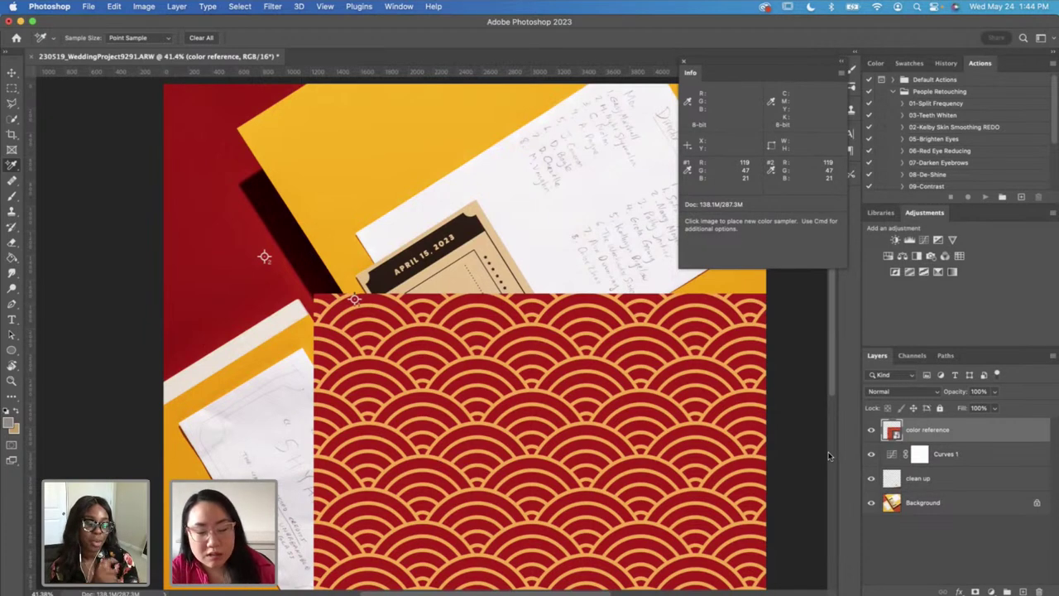
{"action": "left_click_drag", "start_coordinate": [925, 432], "coordinate": [925, 463]}
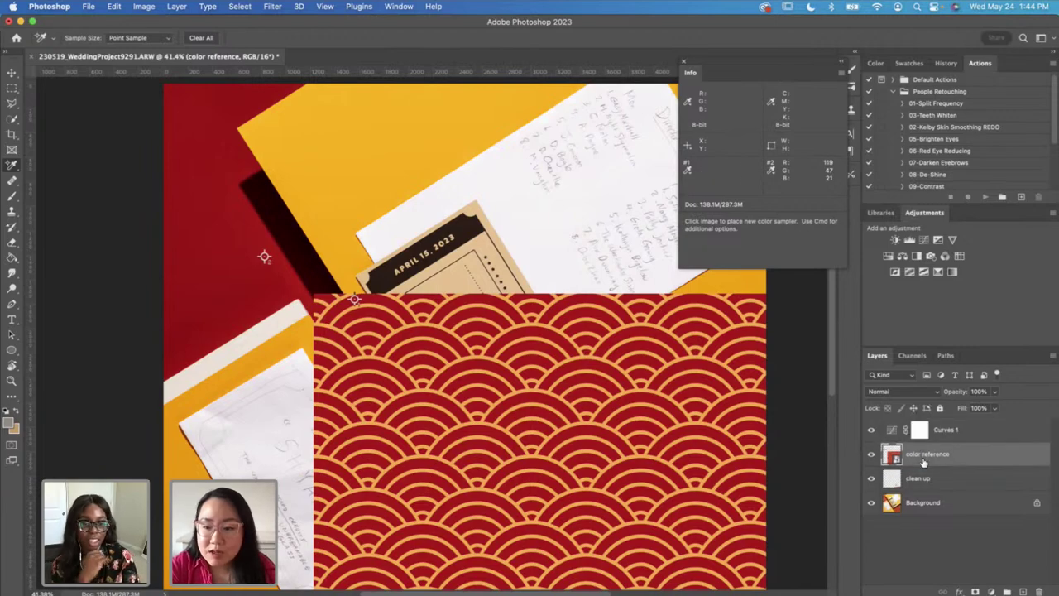
{"action": "left_click", "coordinate": [870, 454]}
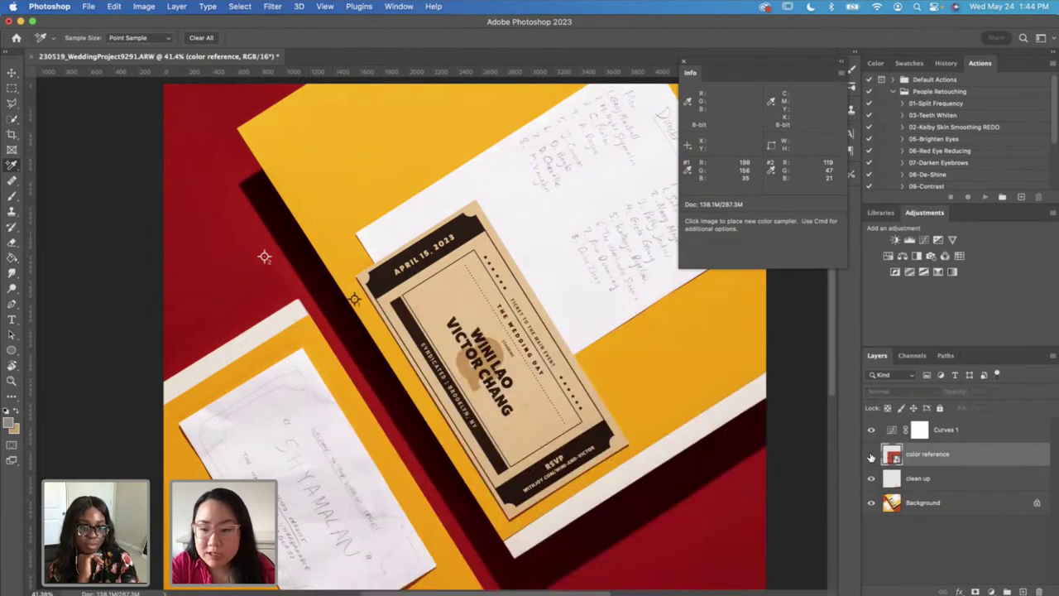
{"action": "left_click", "coordinate": [954, 431]}
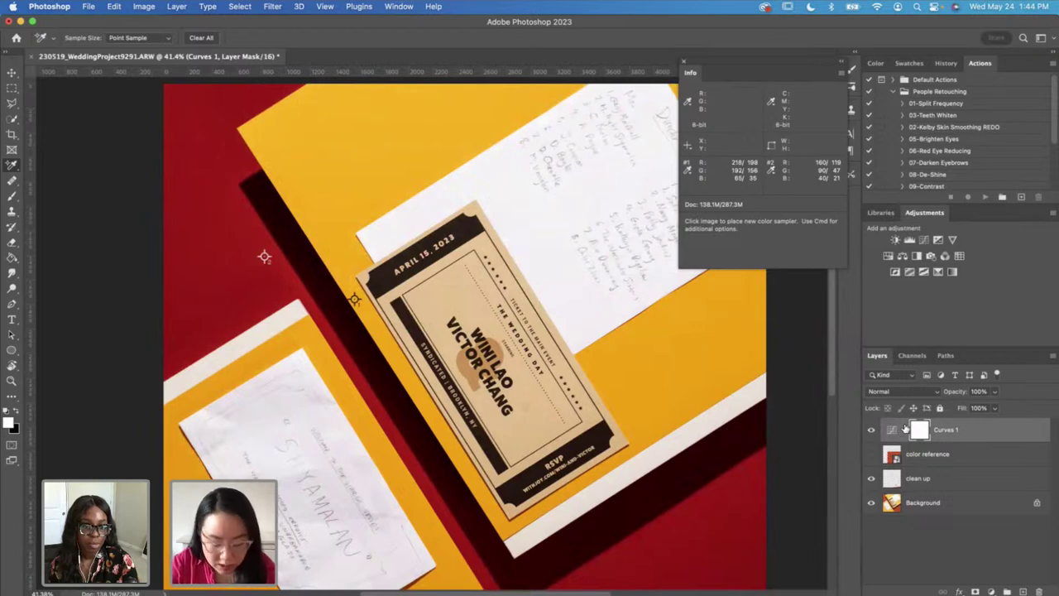
Step: Invert the Curves 1 mask and reapply the curves only within a Quick Selection of the red background
{"action": "key", "text": "super+i"}
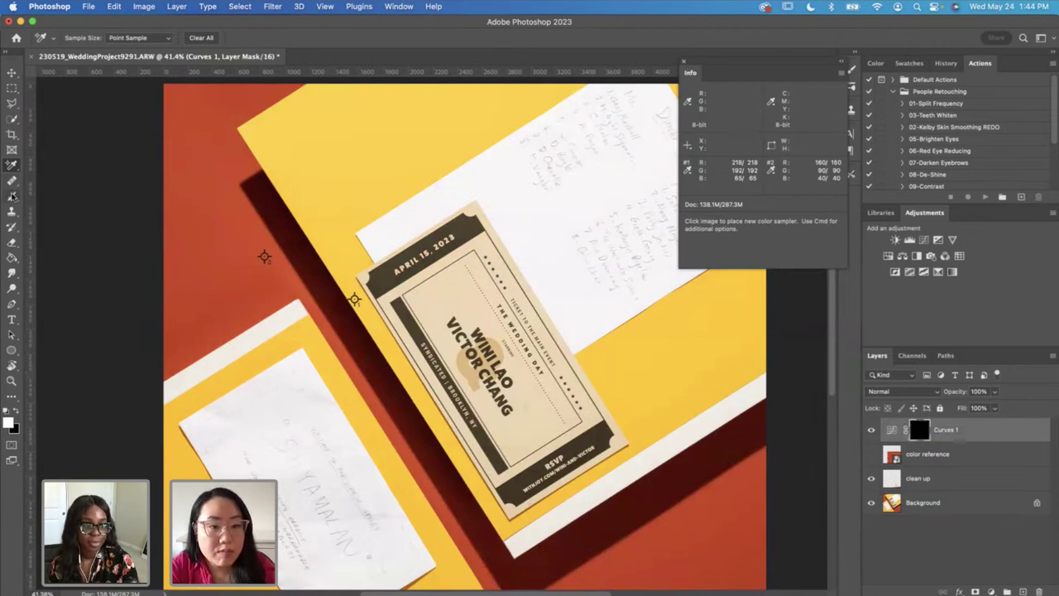
{"action": "left_click", "coordinate": [12, 119]}
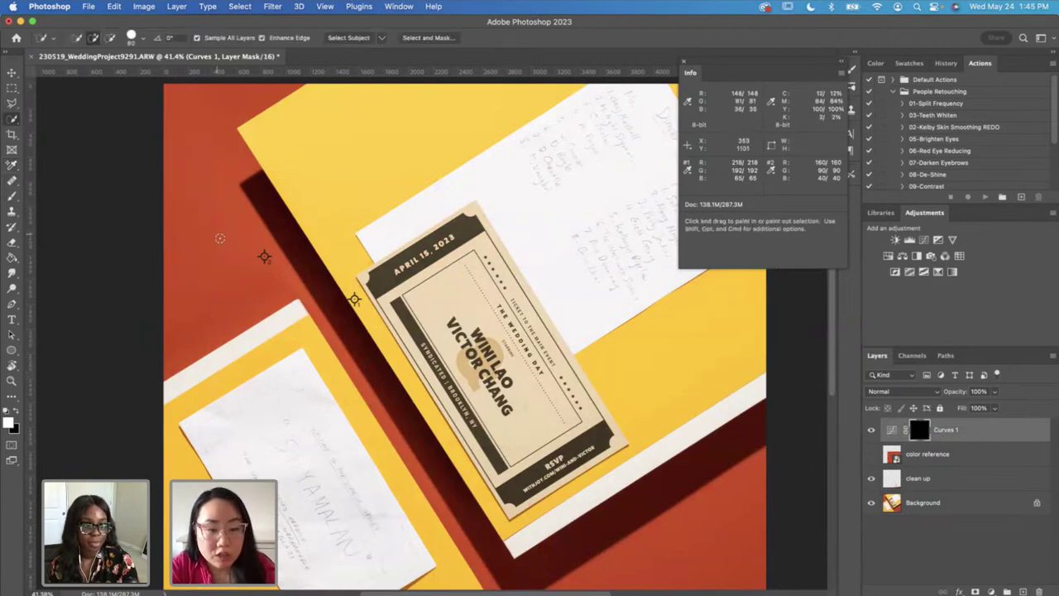
{"action": "left_click_drag", "start_coordinate": [220, 190], "coordinate": [276, 241]}
{"action": "left_click", "coordinate": [315, 308]}
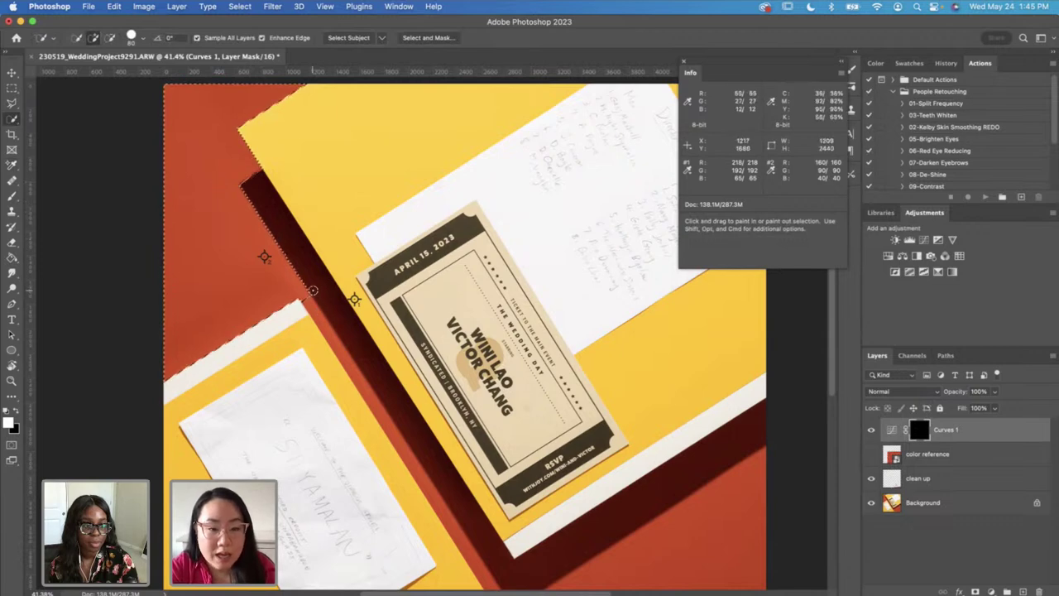
{"action": "mouse_move", "coordinate": [312, 307]}
{"action": "left_mouse_down"}
{"action": "mouse_move", "coordinate": [334, 302]}
{"action": "mouse_move", "coordinate": [505, 570]}
{"action": "mouse_move", "coordinate": [518, 580]}
{"action": "mouse_move", "coordinate": [606, 546]}
{"action": "mouse_move", "coordinate": [655, 554]}
{"action": "left_mouse_up"}
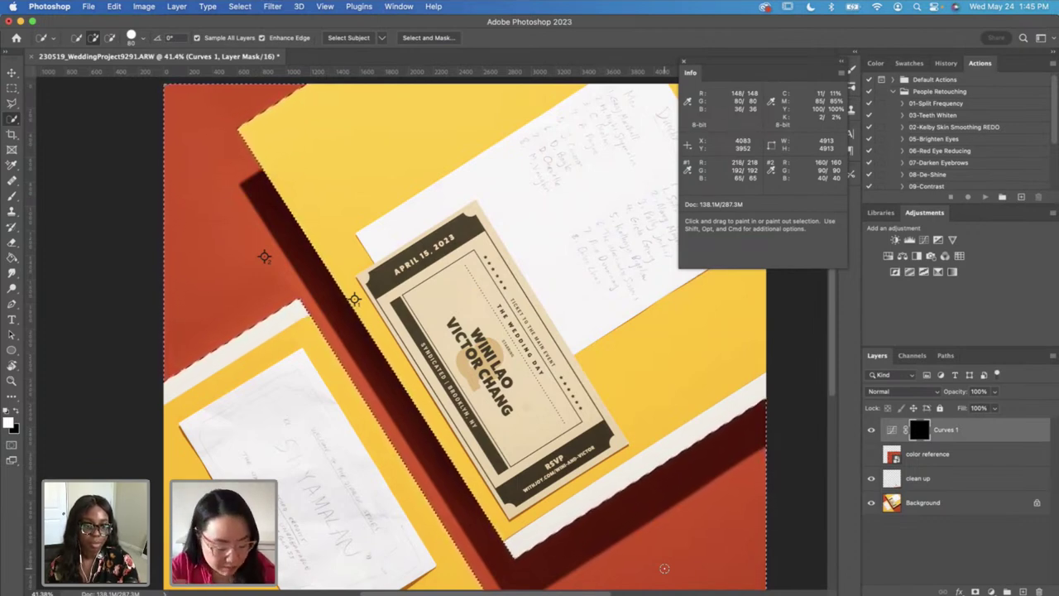
{"action": "key", "text": "super+i"}
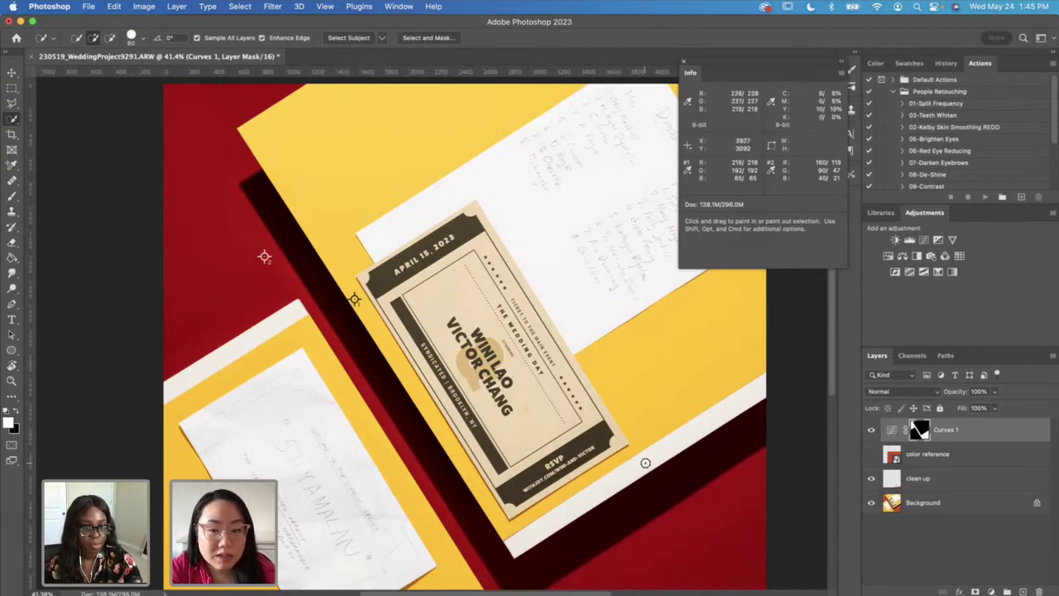
Step: Show the color reference pattern again and hide Curves 1 to compare
{"action": "left_click", "coordinate": [926, 454]}
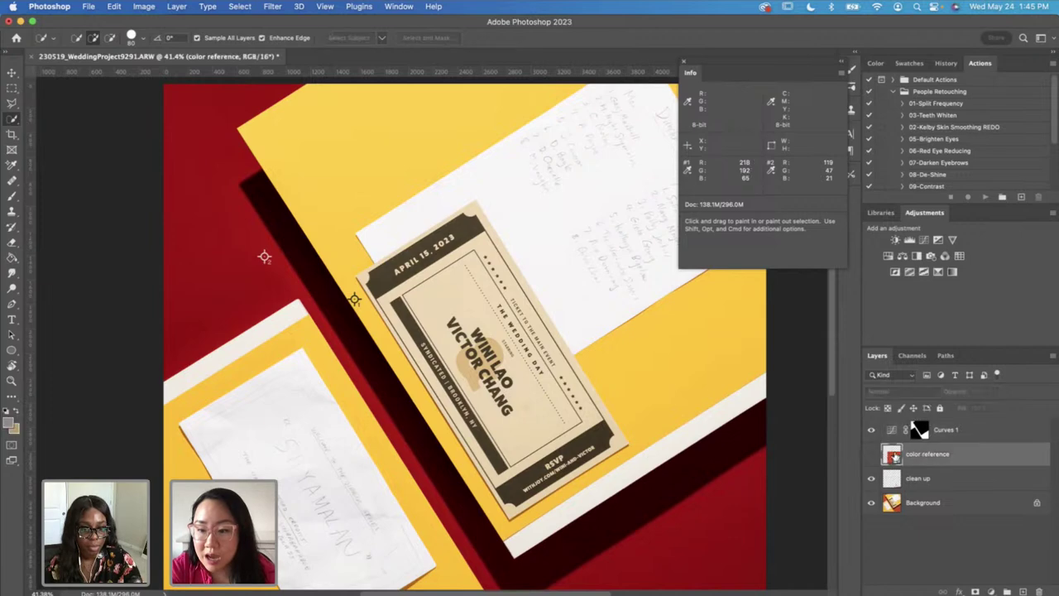
{"action": "left_click", "coordinate": [872, 455]}
{"action": "left_click", "coordinate": [958, 433]}
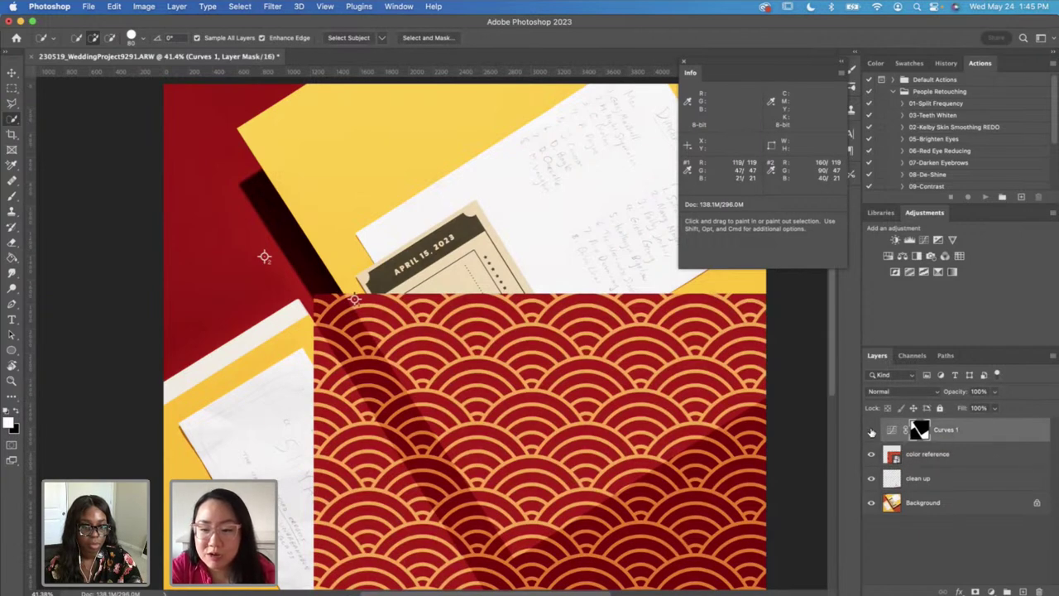
{"action": "left_click", "coordinate": [871, 432]}
Step: Rename the Curves 1 layer to 'adjust red'
{"action": "double_click", "coordinate": [948, 430]}
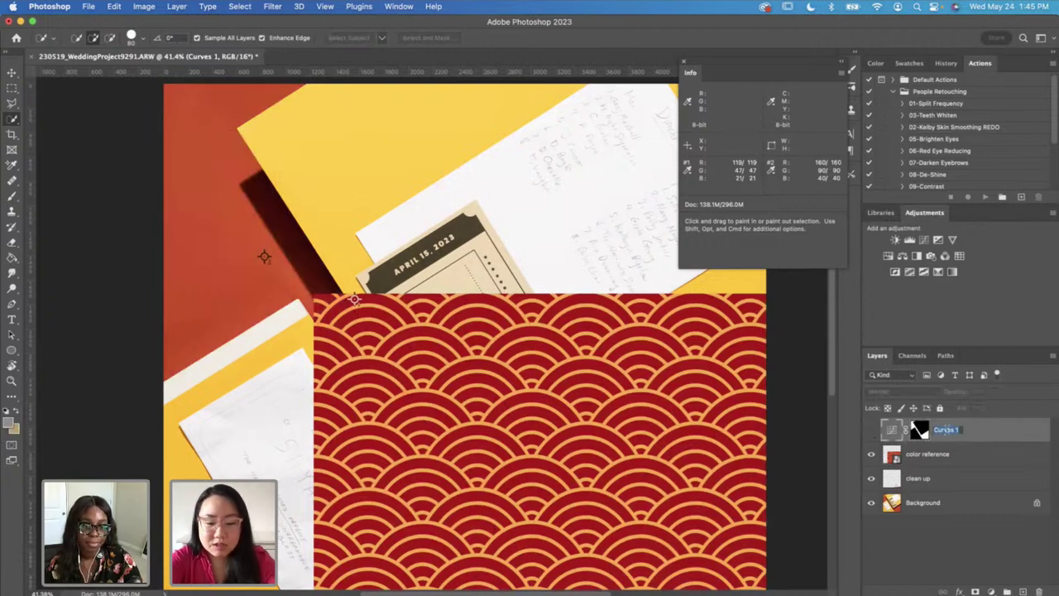
{"action": "key", "text": "BackSpace"}
{"action": "type", "text": "adjust red"}
{"action": "key", "text": "Return"}
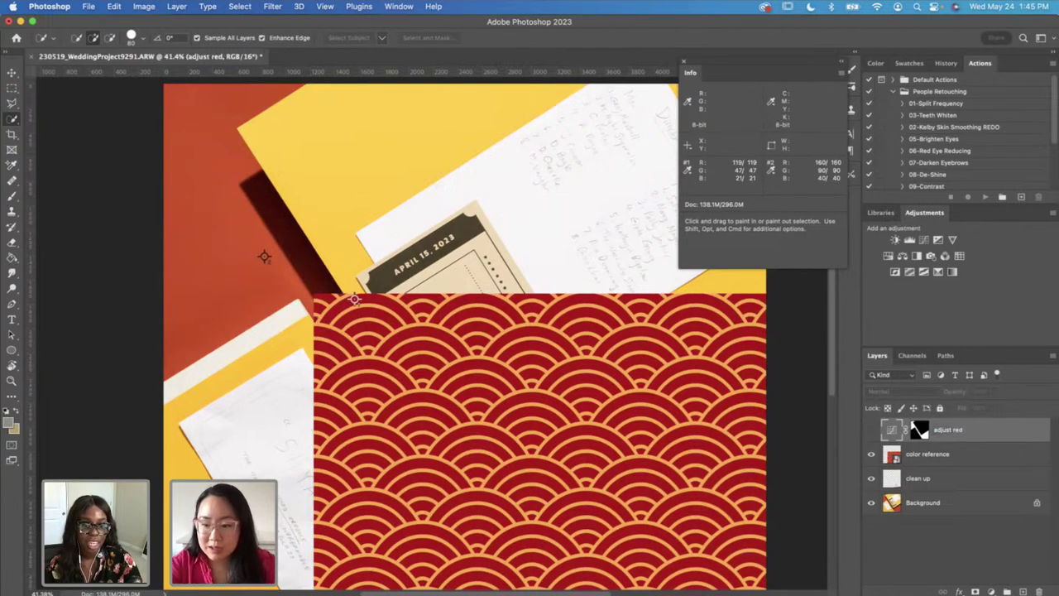
Step: Add a new Curves layer above color reference and name it 'adjust yellow'
{"action": "left_click", "coordinate": [946, 453]}
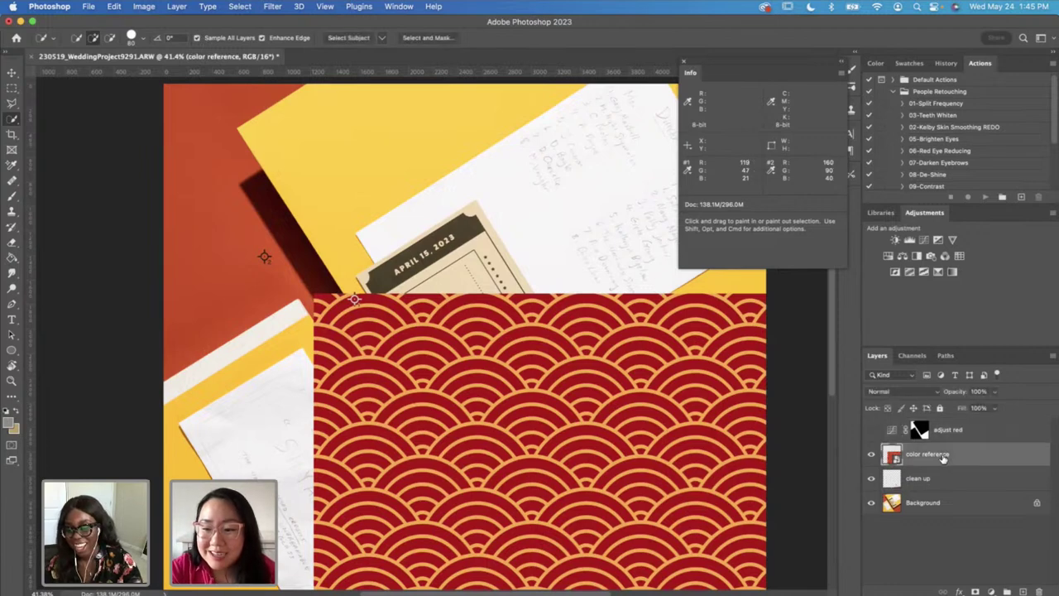
{"action": "left_click", "coordinate": [925, 241]}
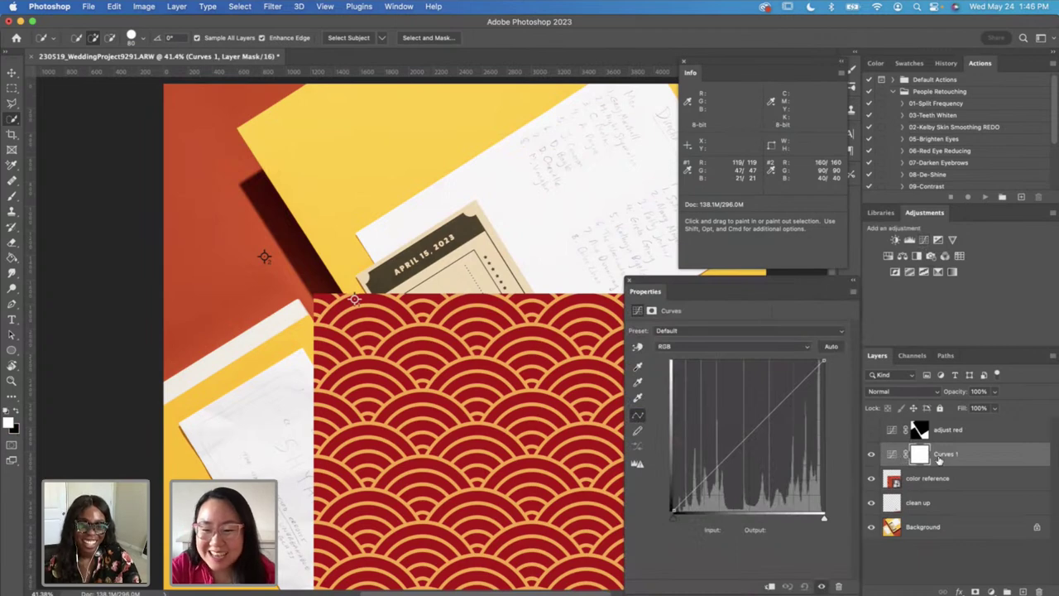
{"action": "double_click", "coordinate": [944, 455]}
{"action": "type", "text": "adjust"}
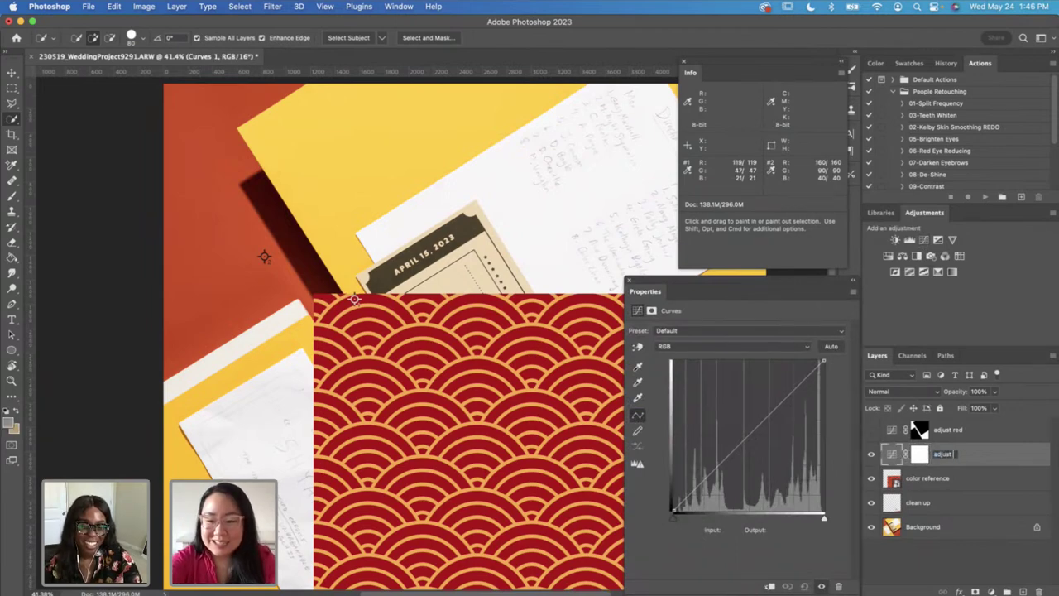
{"action": "type", "text": " yellow"}
{"action": "key", "text": "Return"}
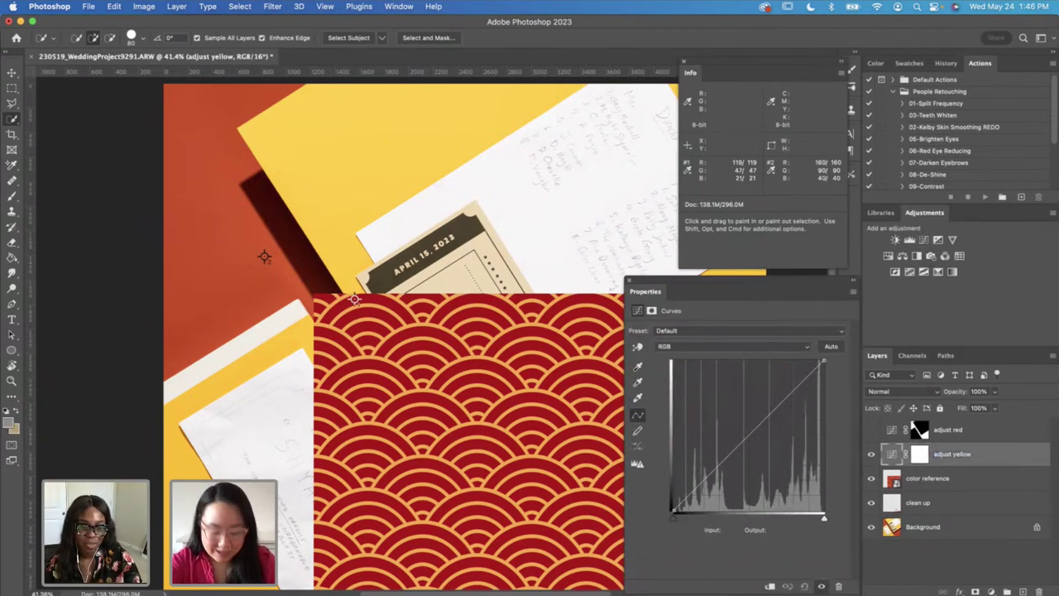
{"action": "left_click", "coordinate": [932, 481]}
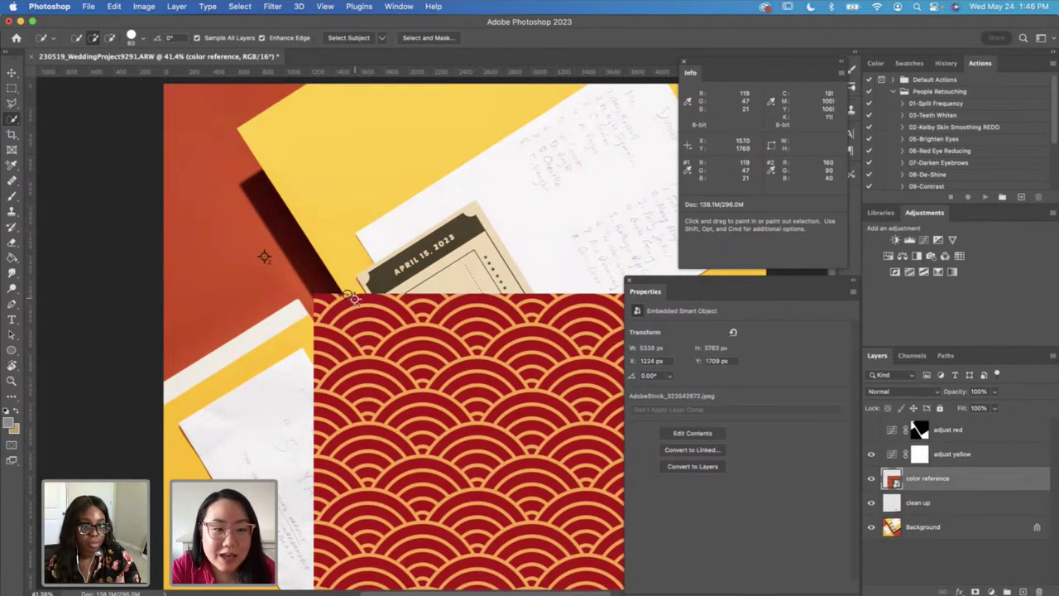
Step: Place color sampler #2 on the yellow paper (225/202/75) and select the adjust yellow layer
{"action": "left_click_drag", "start_coordinate": [10, 165], "coordinate": [42, 188]}
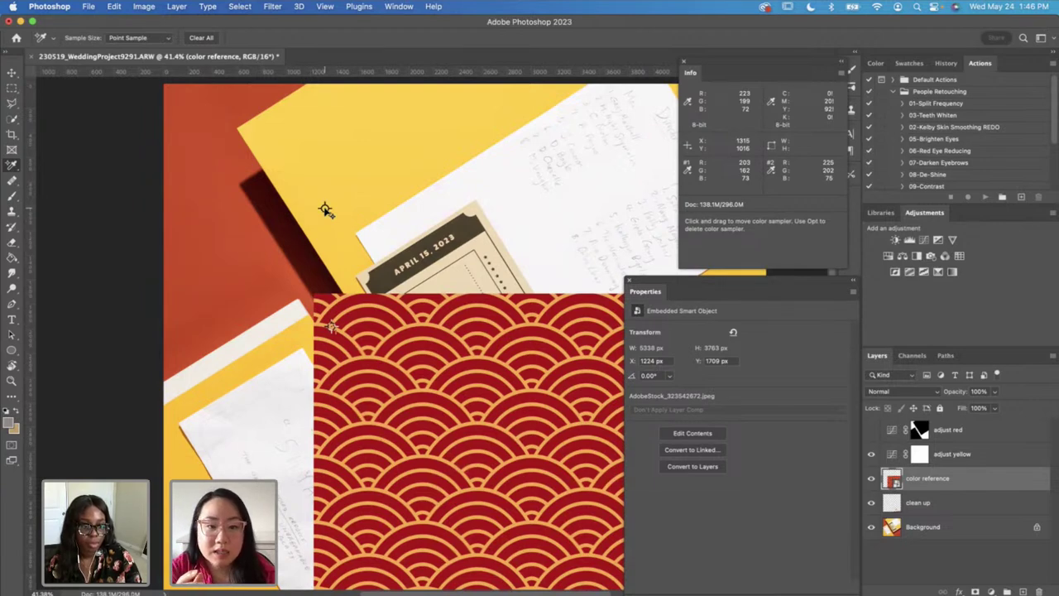
{"action": "left_click", "coordinate": [896, 455]}
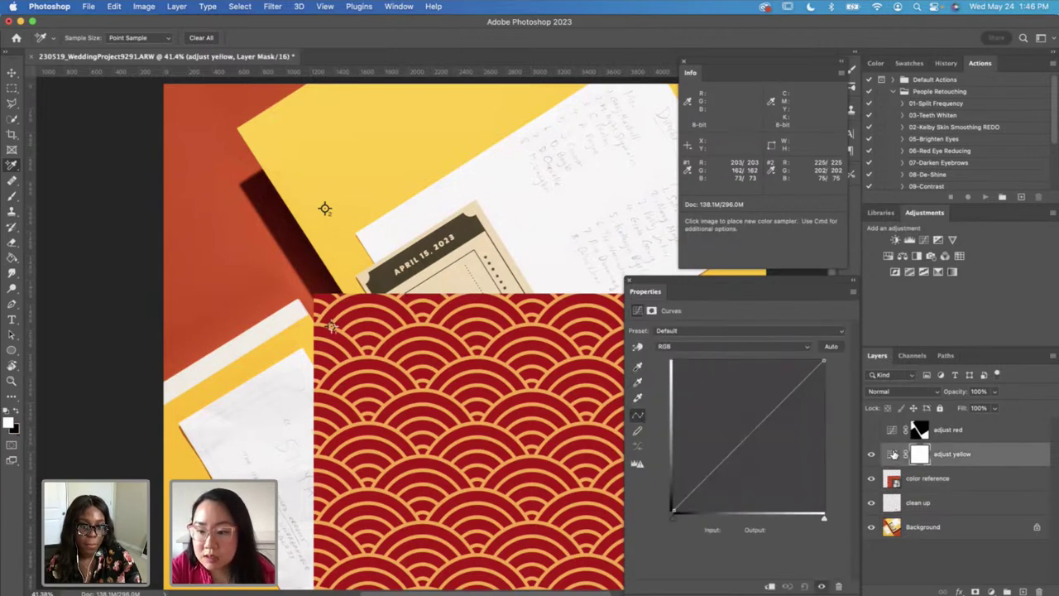
Step: Add a midpoint to the adjust yellow Red curve and lower it slightly
{"action": "left_click", "coordinate": [741, 346]}
{"action": "left_click", "coordinate": [726, 365]}
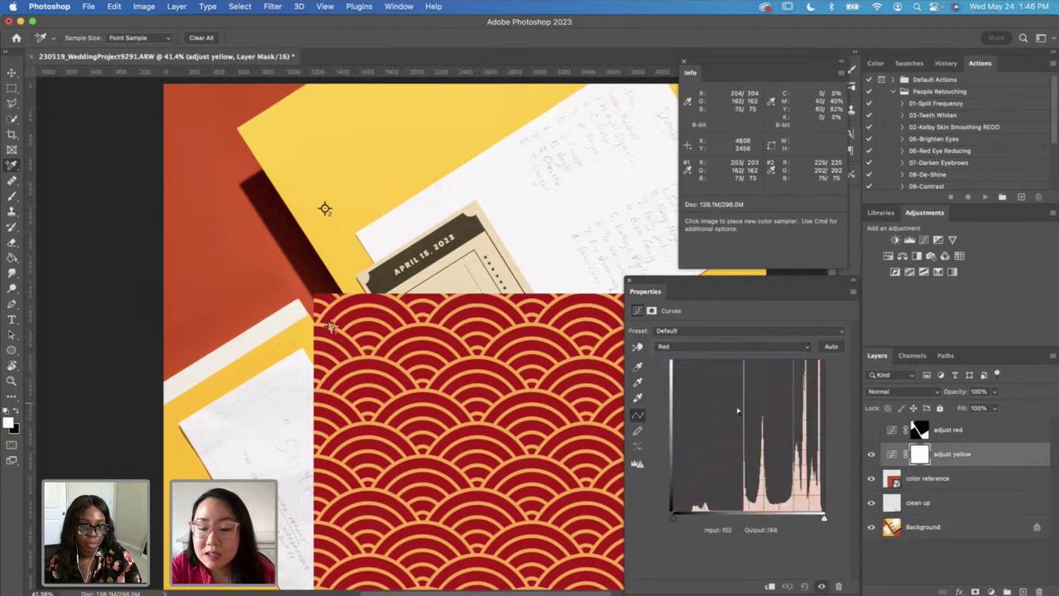
{"action": "left_click_drag", "start_coordinate": [745, 439], "coordinate": [754, 438]}
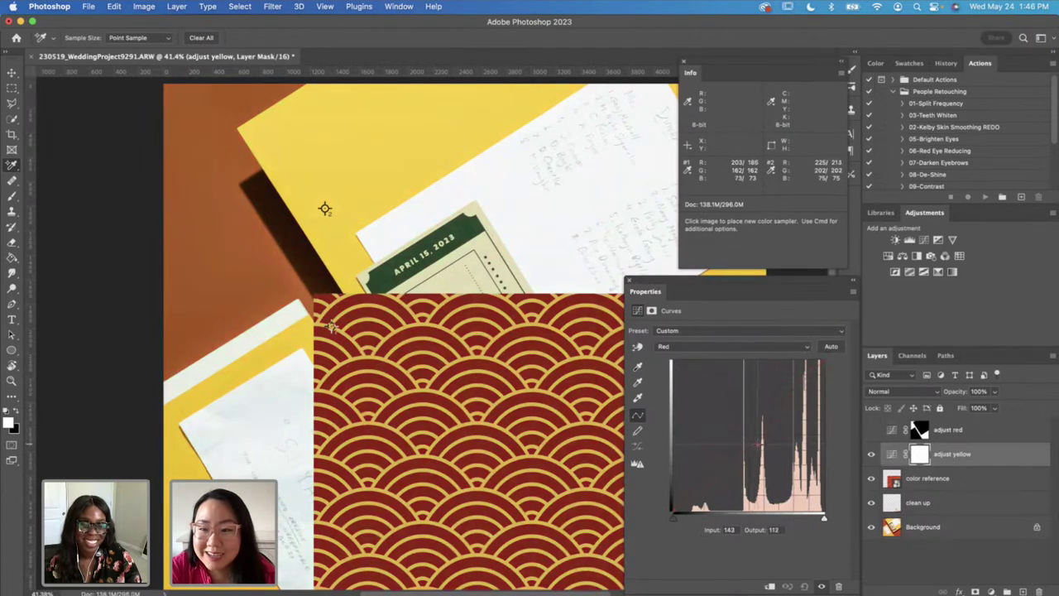
{"action": "left_click_drag", "start_coordinate": [758, 448], "coordinate": [759, 452]}
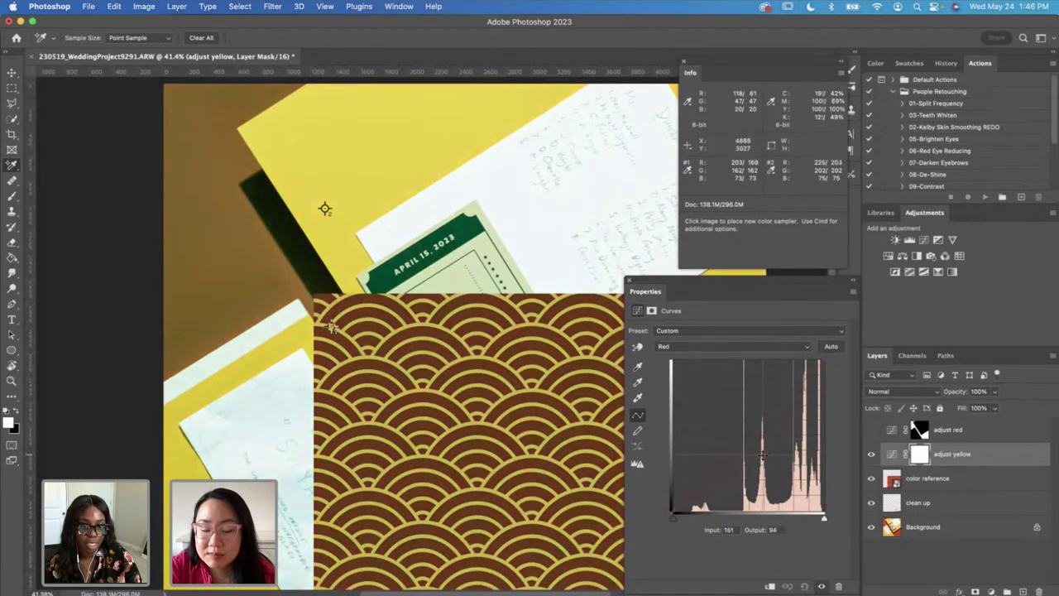
{"action": "left_click_drag", "start_coordinate": [760, 455], "coordinate": [761, 457]}
Step: Pull the Green curve down, check Blue, and close Curves, shifting sampler #2 to 203/162/75
{"action": "left_click", "coordinate": [737, 346]}
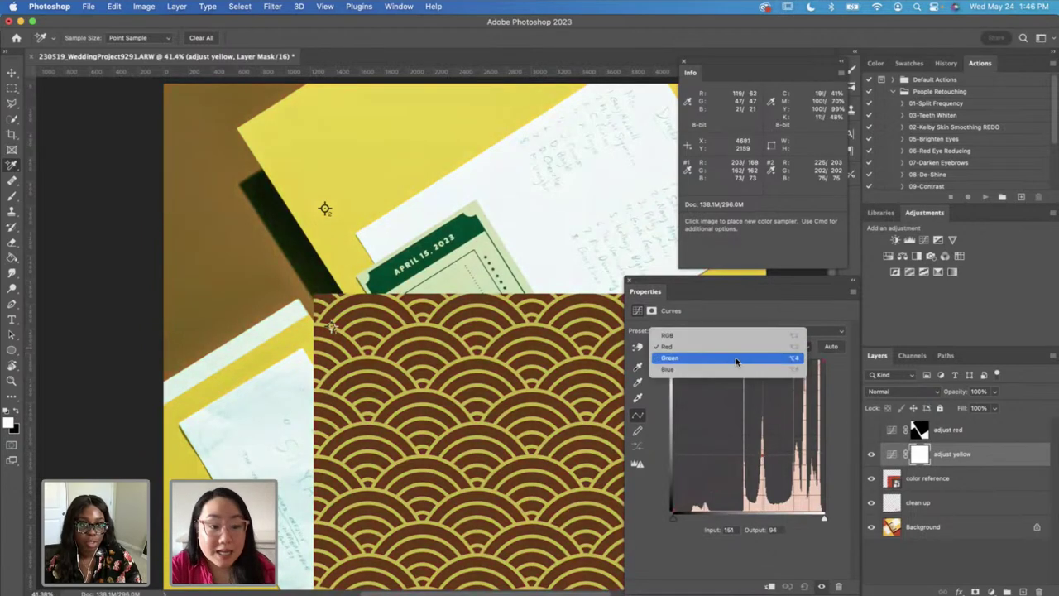
{"action": "left_click", "coordinate": [738, 357]}
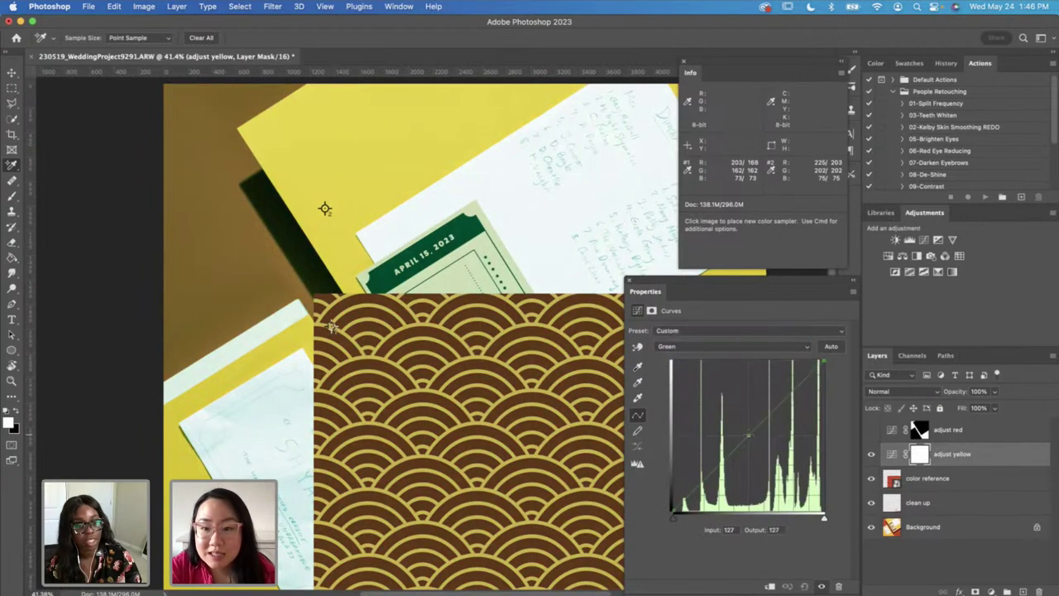
{"action": "left_click_drag", "start_coordinate": [749, 436], "coordinate": [764, 455]}
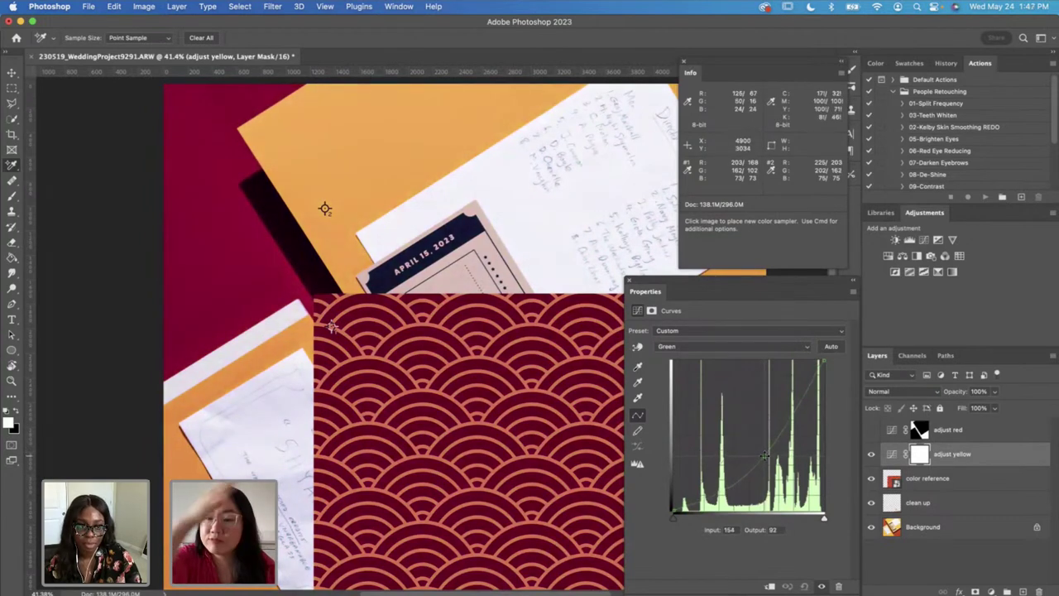
{"action": "left_click", "coordinate": [727, 347]}
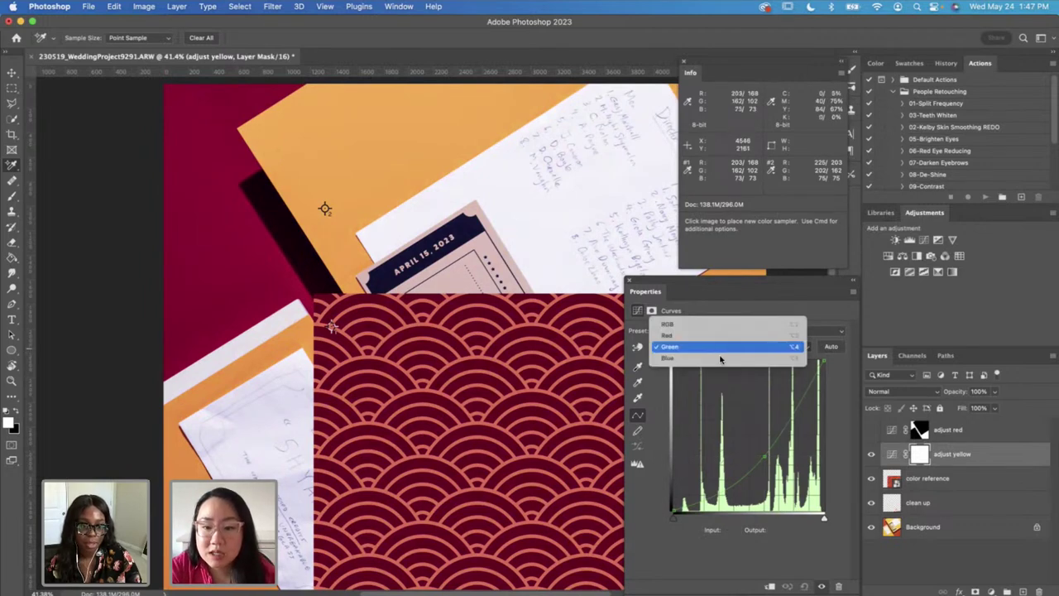
{"action": "left_click", "coordinate": [720, 359]}
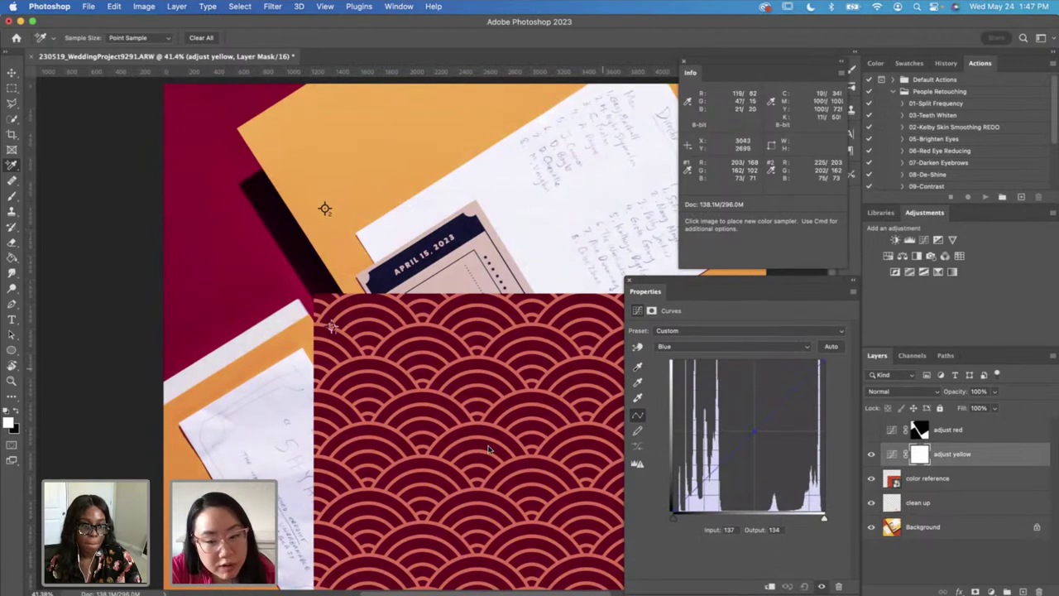
{"action": "left_click", "coordinate": [631, 281]}
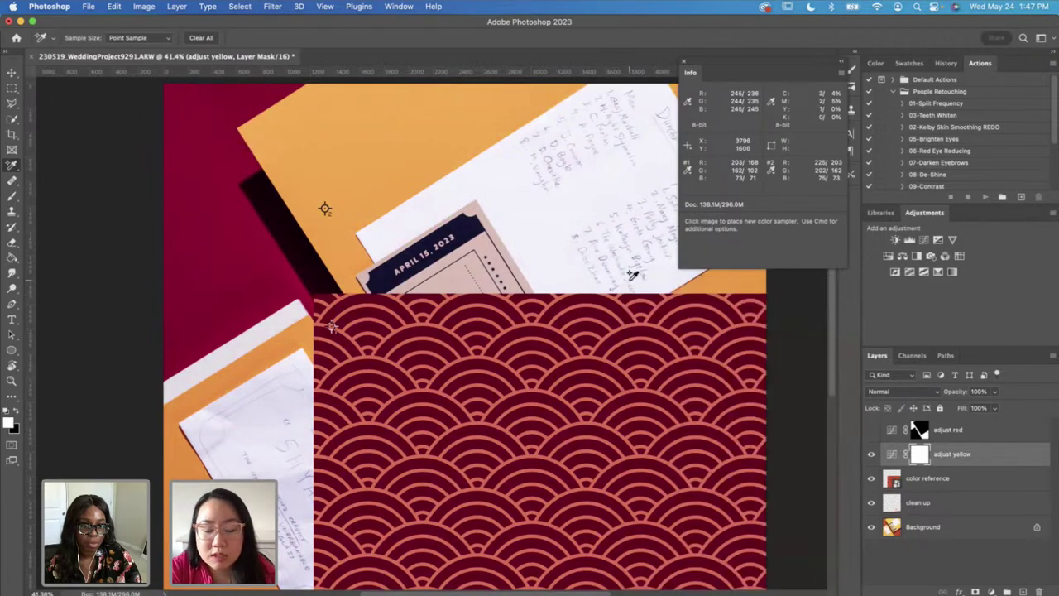
{"action": "left_click", "coordinate": [684, 64]}
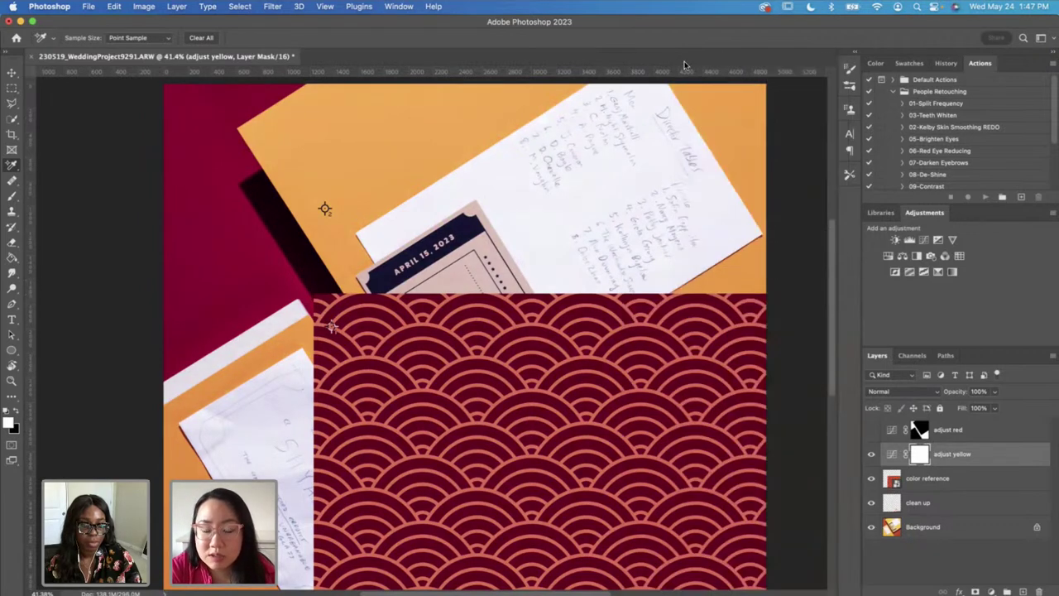
{"action": "left_click", "coordinate": [871, 480]}
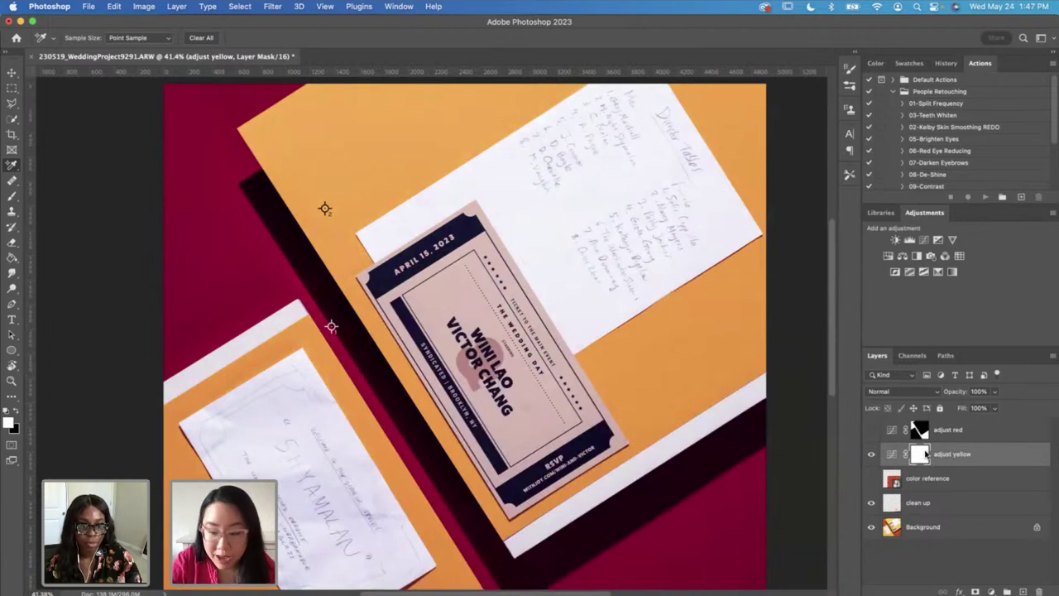
{"action": "key", "text": "super+i"}
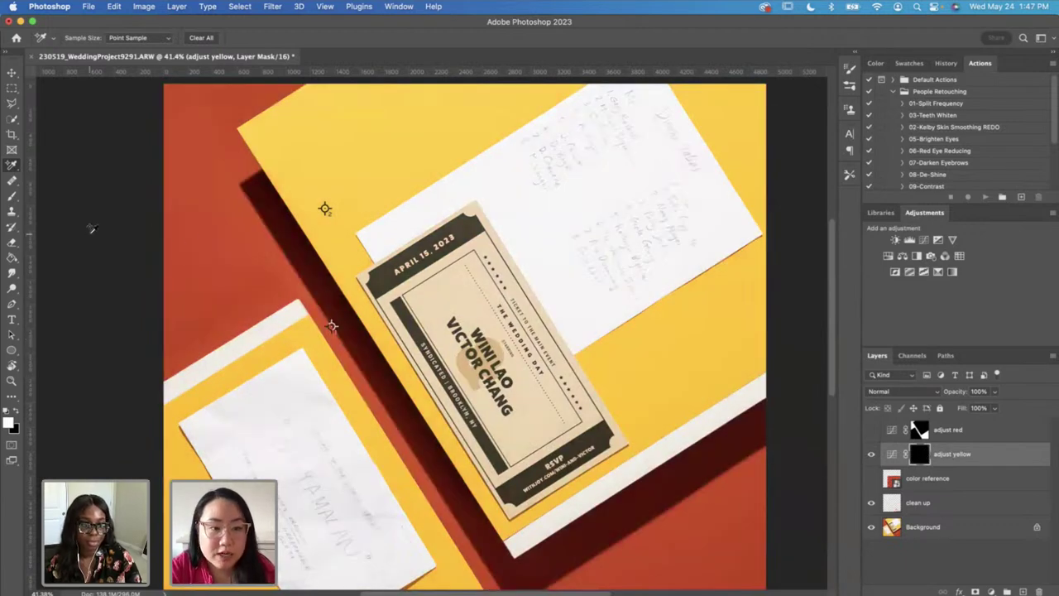
{"action": "left_click", "coordinate": [12, 120]}
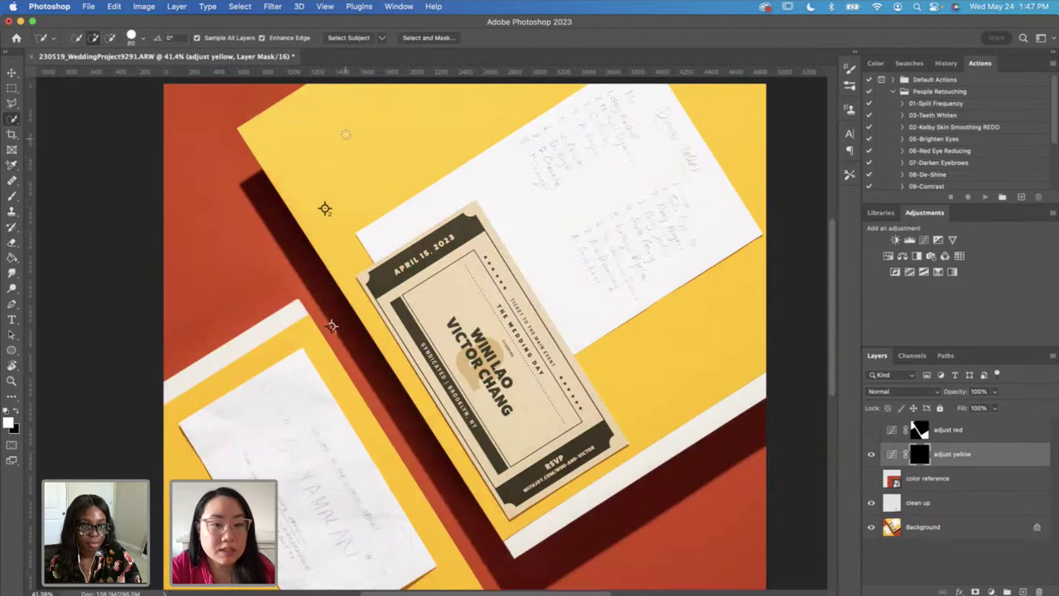
{"action": "mouse_move", "coordinate": [320, 147]}
{"action": "left_mouse_down"}
{"action": "mouse_move", "coordinate": [376, 118]}
{"action": "mouse_move", "coordinate": [380, 320]}
{"action": "mouse_move", "coordinate": [555, 386]}
{"action": "mouse_move", "coordinate": [643, 359]}
{"action": "left_mouse_up"}
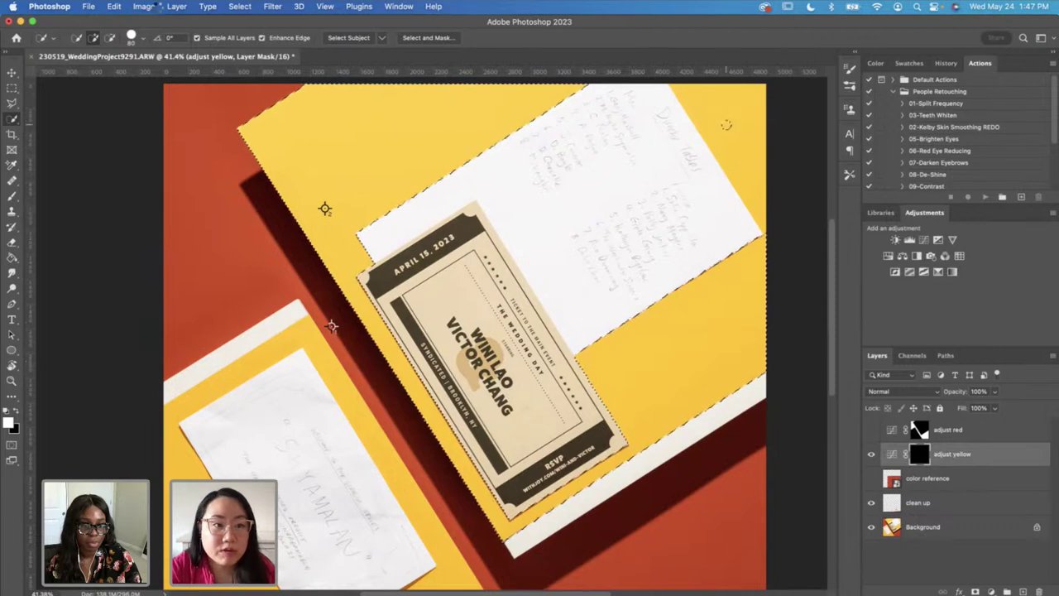
{"action": "left_click", "coordinate": [239, 6]}
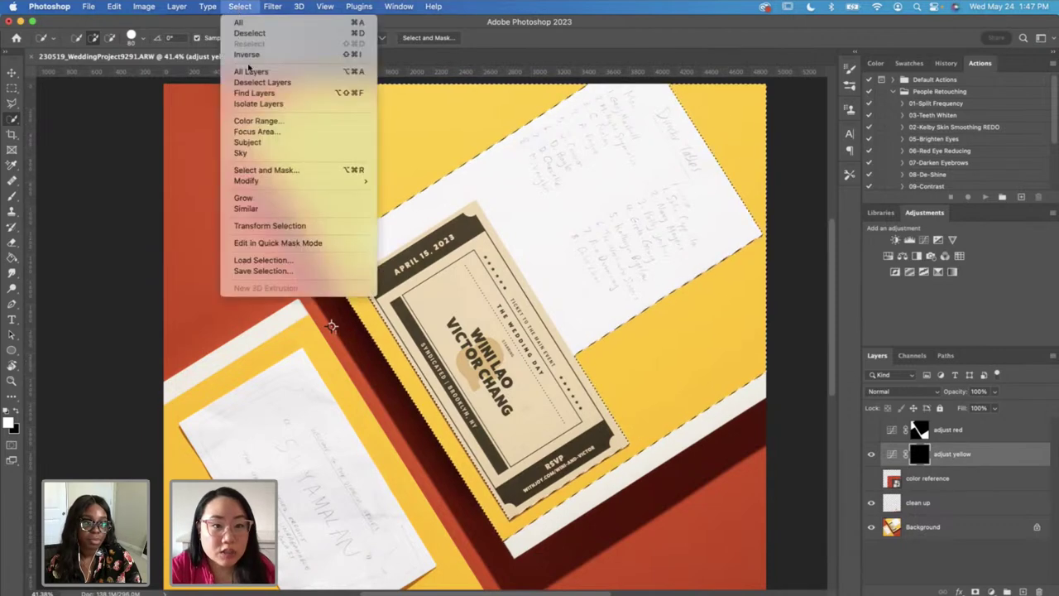
{"action": "left_click", "coordinate": [456, 125]}
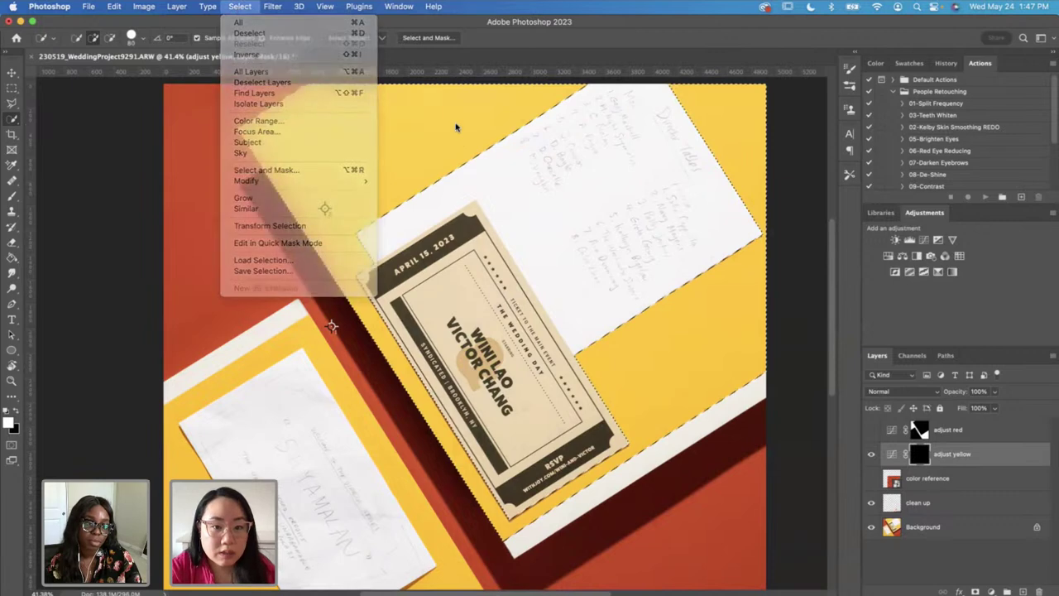
{"action": "key", "text": "super+d"}
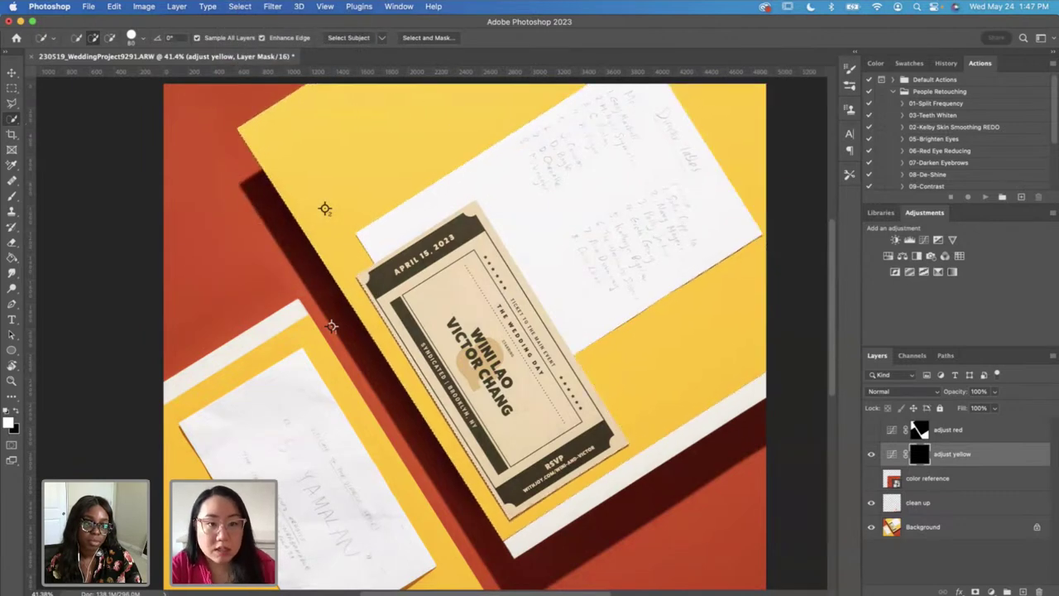
Step: Open Select > Color Range and sample the yellow paper in several spots
{"action": "left_click", "coordinate": [240, 7]}
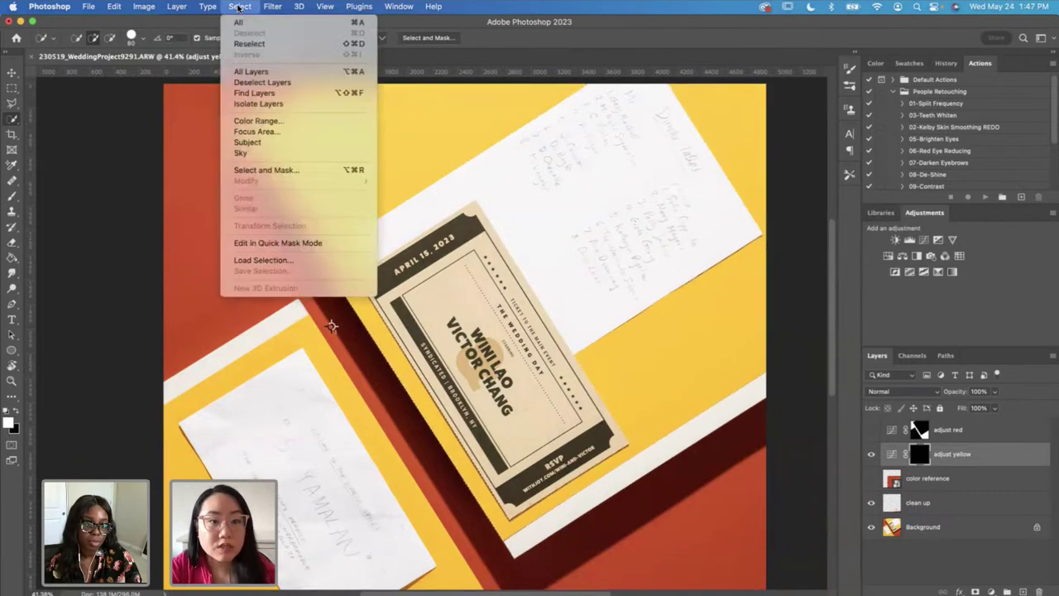
{"action": "left_click", "coordinate": [258, 120]}
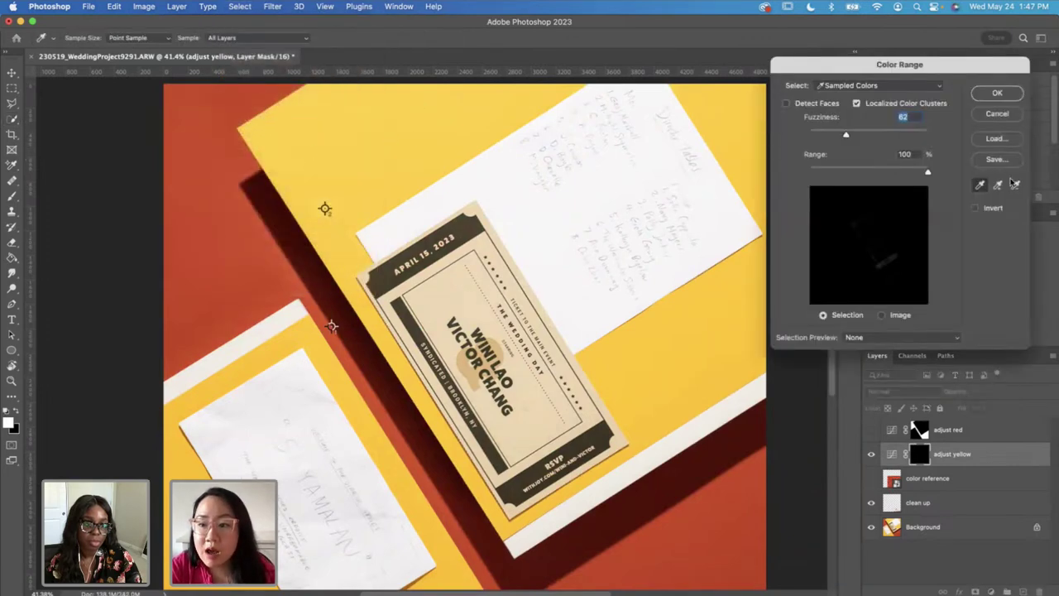
{"action": "left_click", "coordinate": [997, 184]}
{"action": "left_click", "coordinate": [379, 153]}
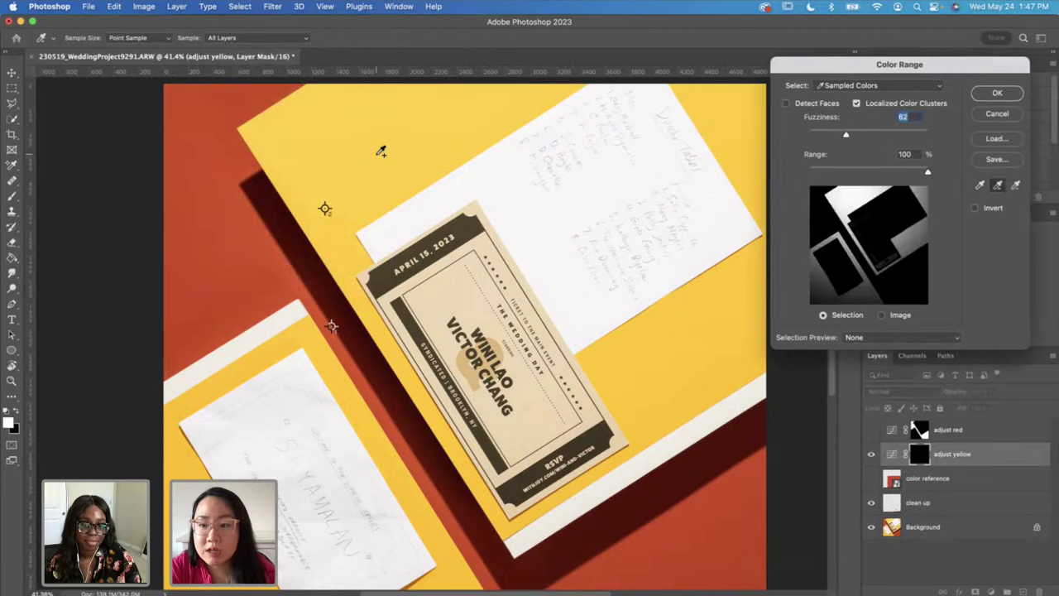
{"action": "left_click", "coordinate": [696, 368]}
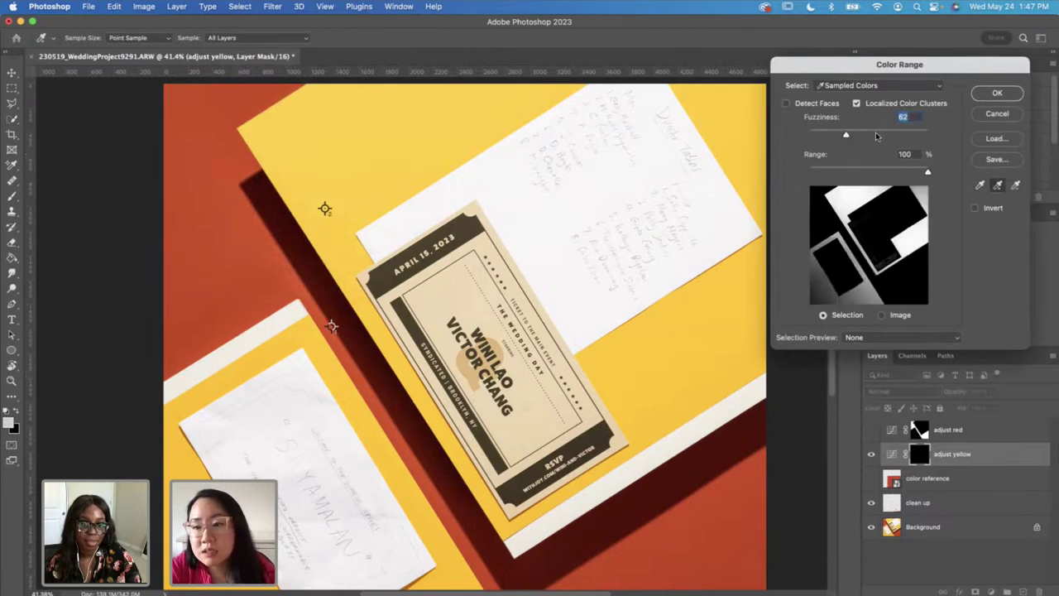
Step: Lower Fuzziness to 65, add the lower-left yellow areas to the sample, and accept the selection
{"action": "left_click_drag", "start_coordinate": [862, 131], "coordinate": [840, 134]}
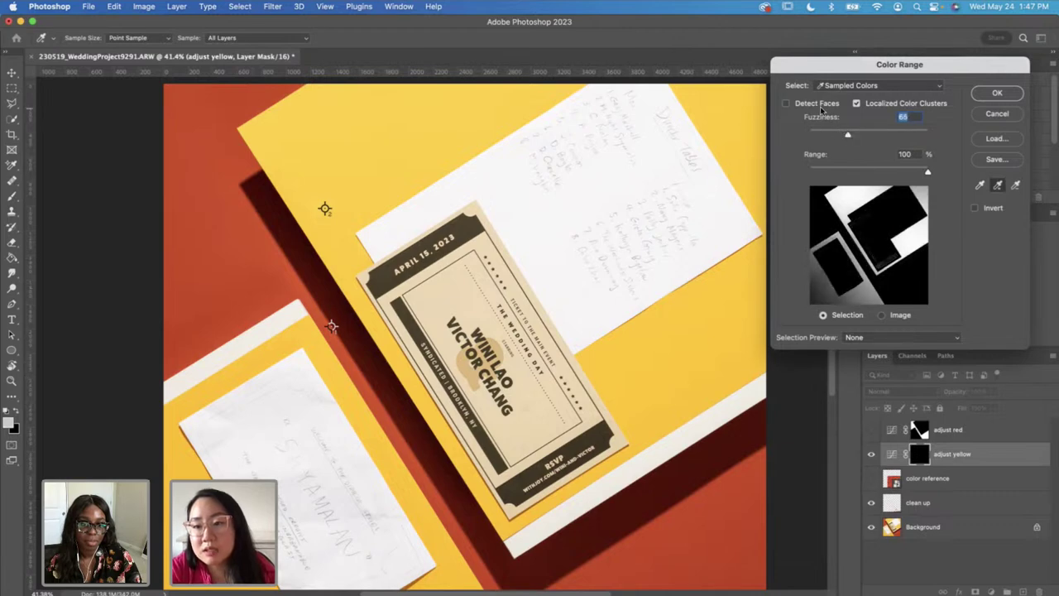
{"action": "left_click", "coordinate": [857, 103]}
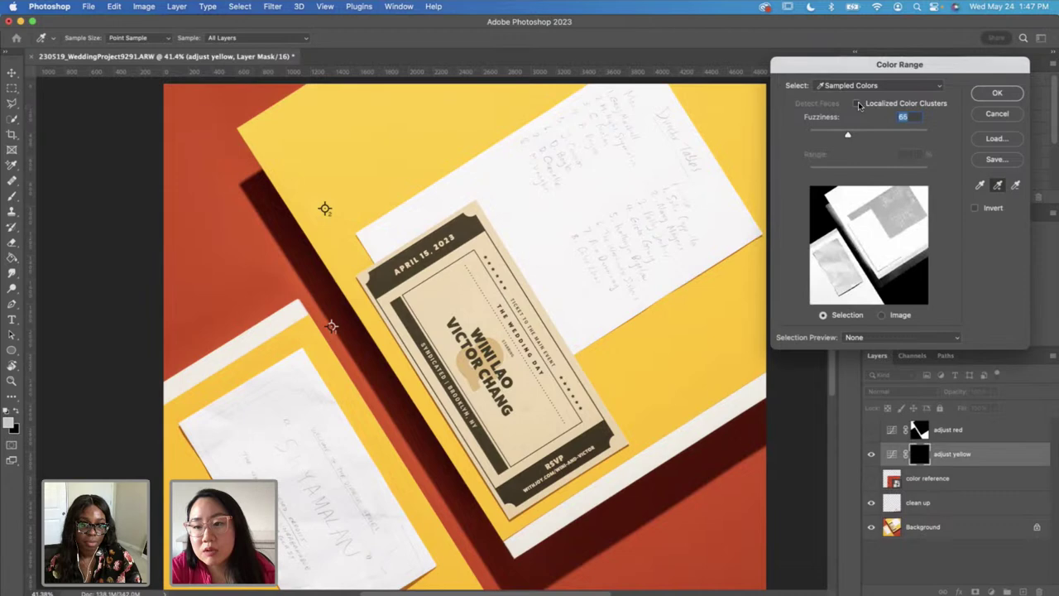
{"action": "left_click", "coordinate": [857, 104]}
{"action": "left_click", "coordinate": [882, 315]}
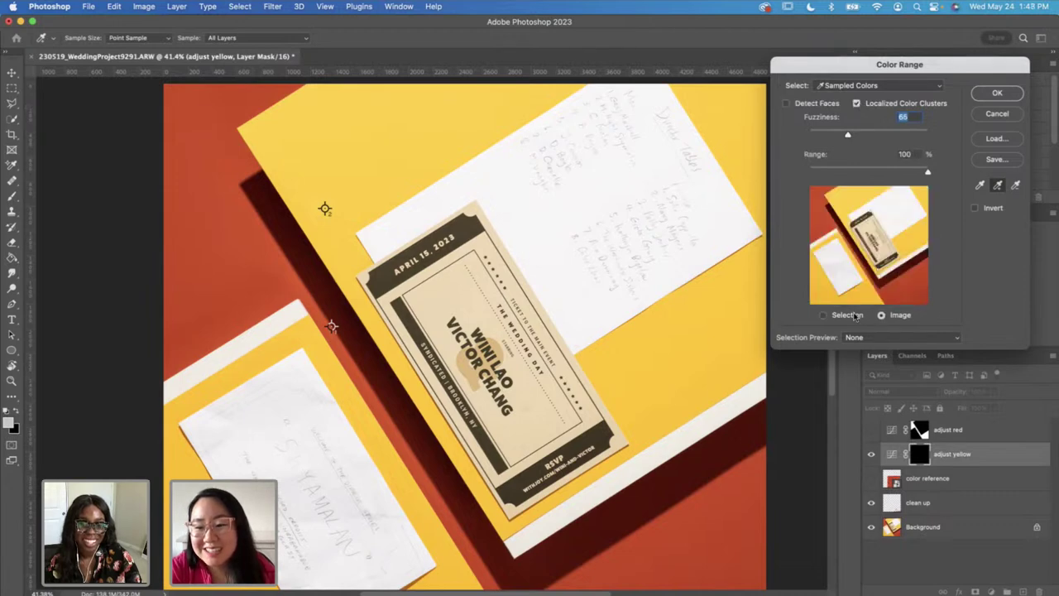
{"action": "left_click", "coordinate": [855, 315]}
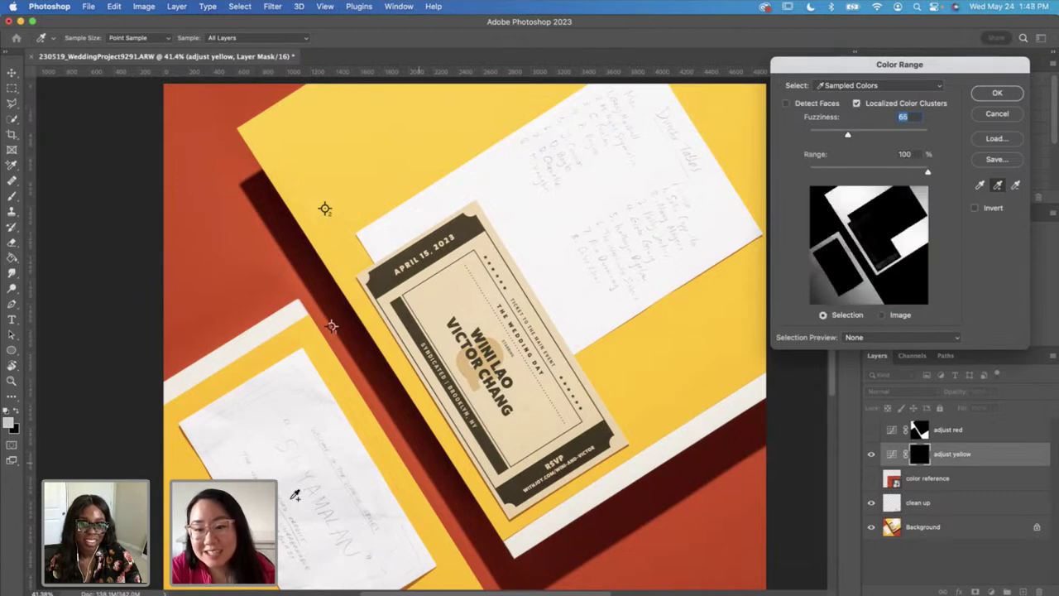
{"action": "left_click", "coordinate": [254, 359]}
{"action": "left_click", "coordinate": [260, 354]}
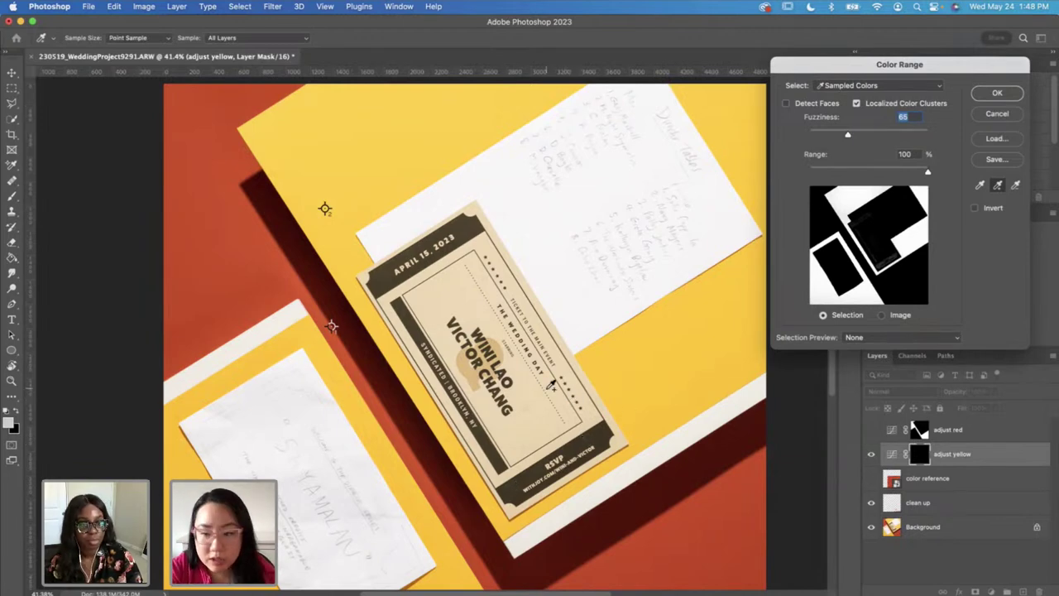
{"action": "left_click", "coordinate": [995, 94]}
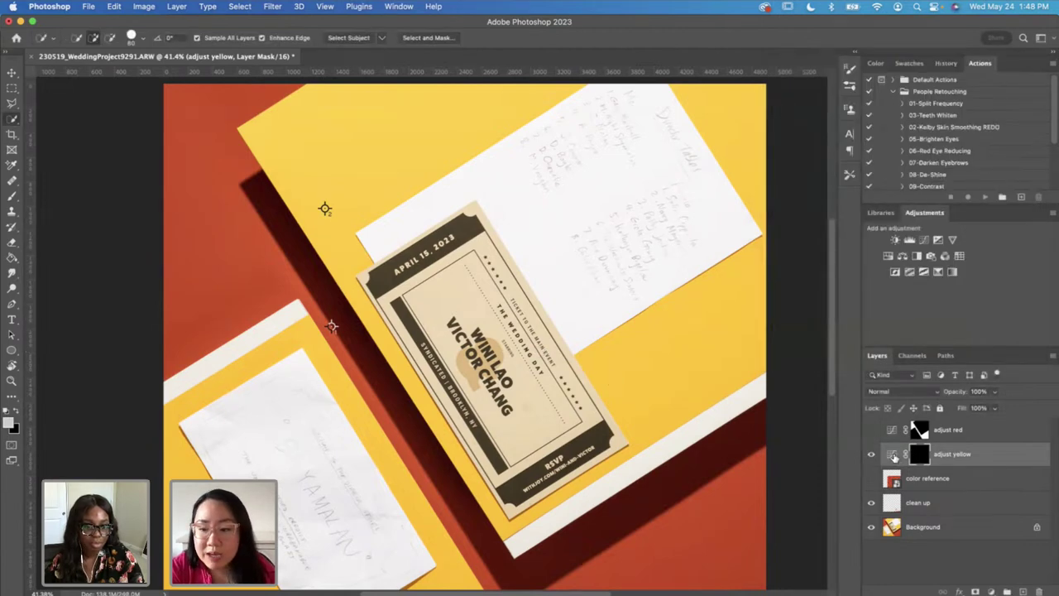
Step: Target the adjust yellow layer mask and fill it with white
{"action": "left_click", "coordinate": [892, 455]}
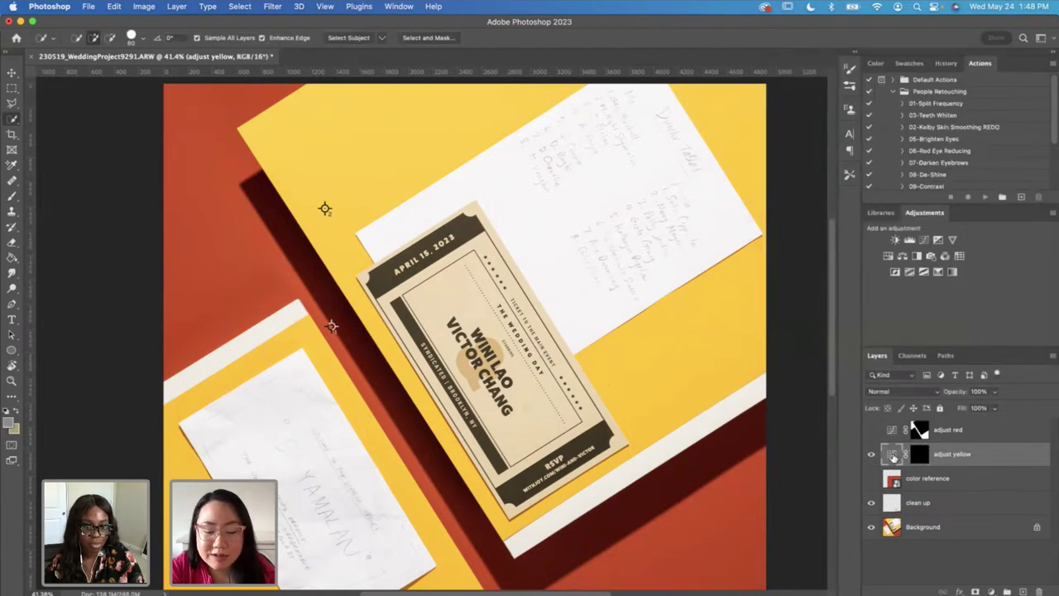
{"action": "left_click", "coordinate": [918, 456]}
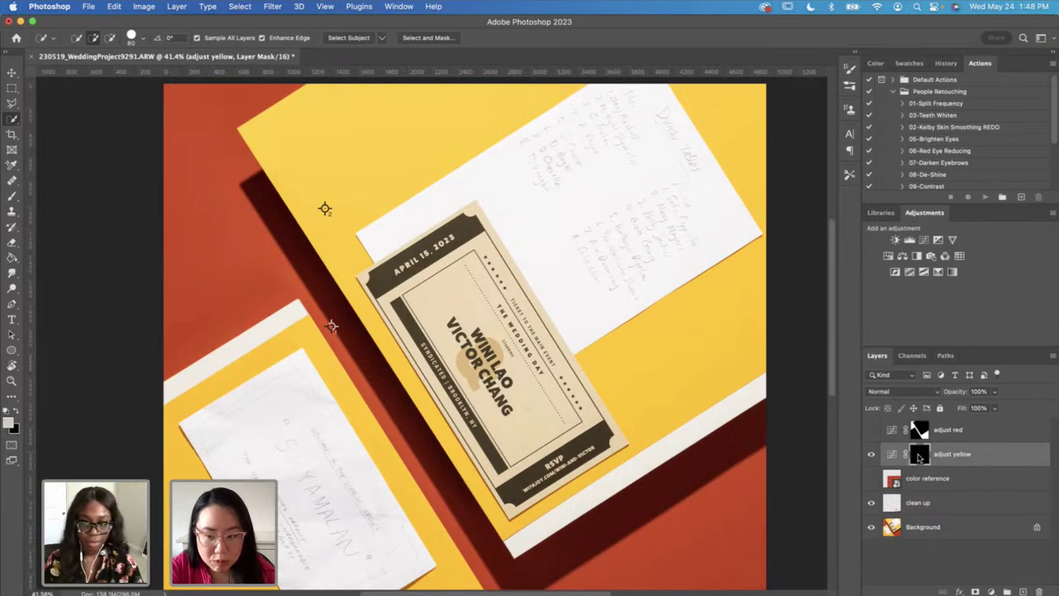
{"action": "key", "text": "super+i"}
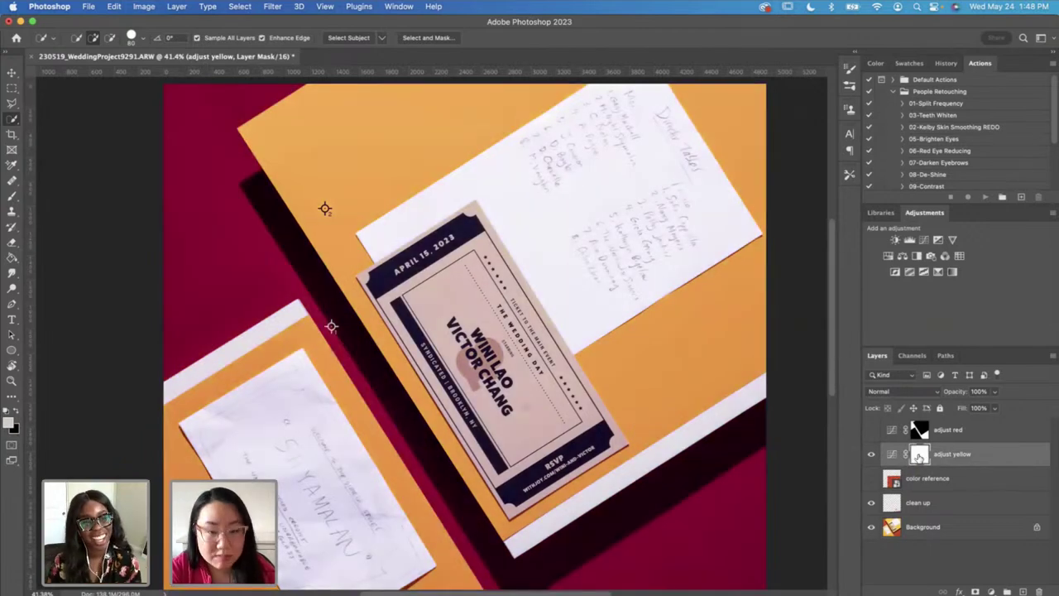
Step: Reapply the Color Range selection to the adjust yellow mask and view the mask overlay
{"action": "left_click", "coordinate": [238, 7]}
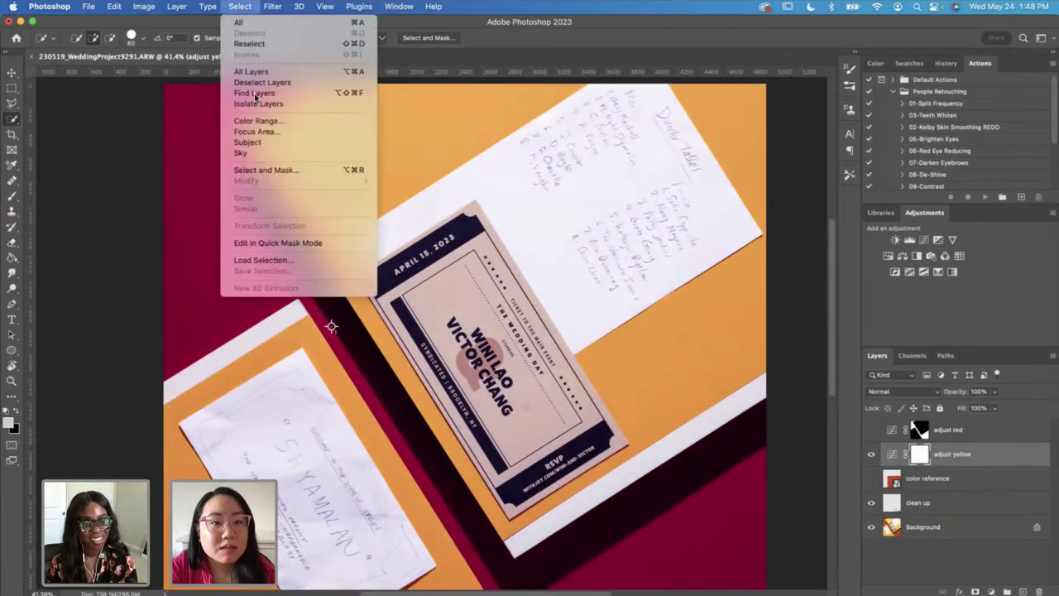
{"action": "left_click", "coordinate": [261, 121]}
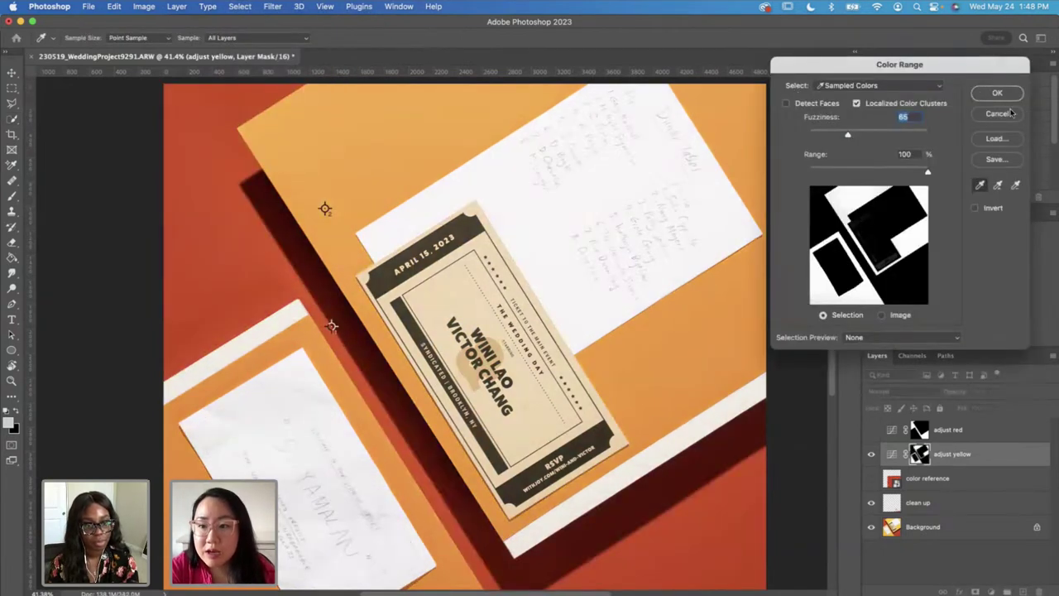
{"action": "left_click", "coordinate": [997, 92]}
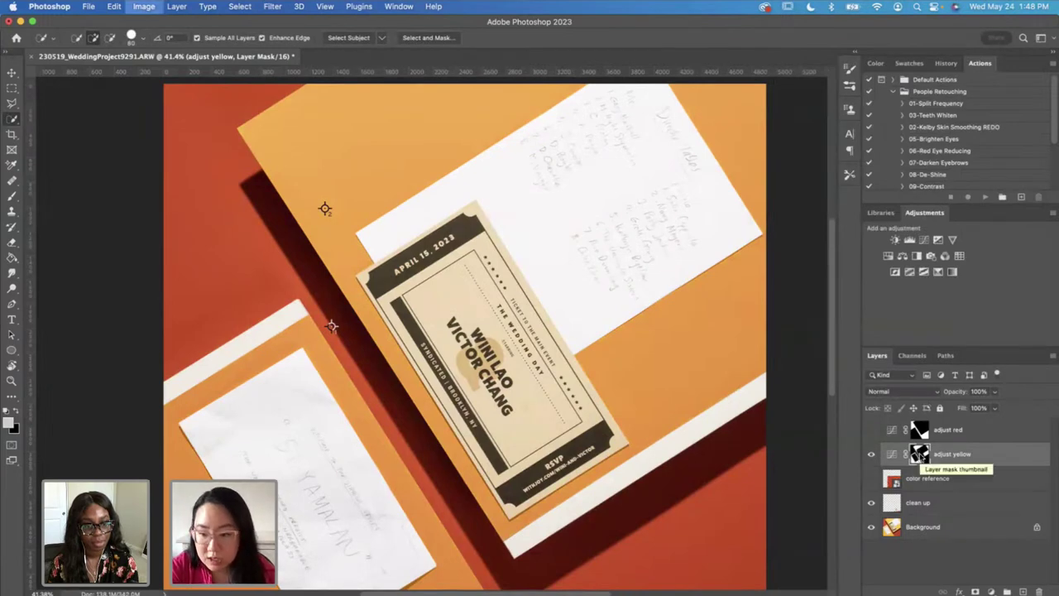
{"action": "key", "text": "super+i"}
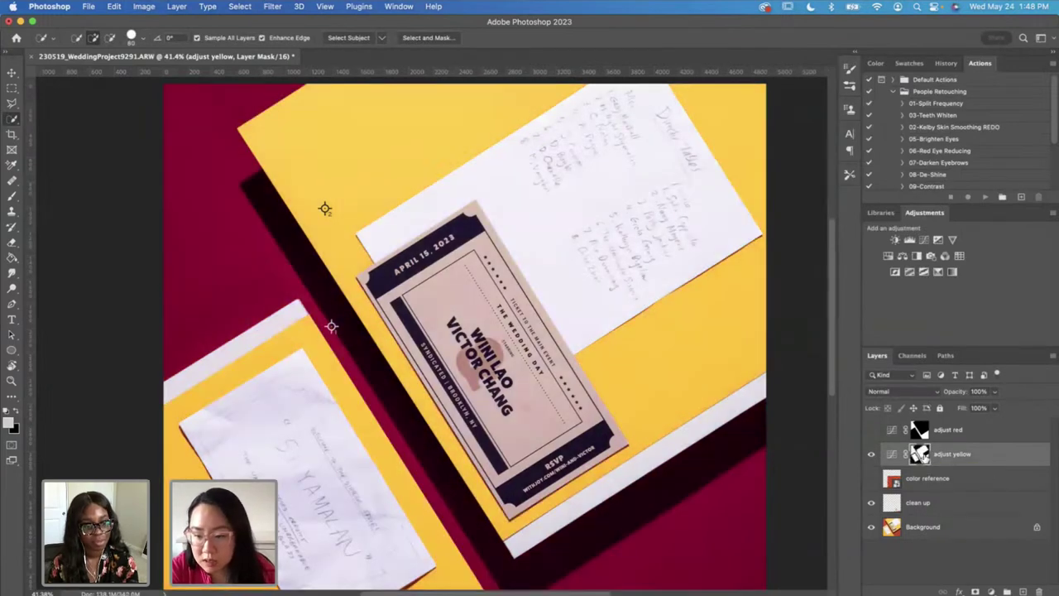
{"action": "key", "text": "super+i"}
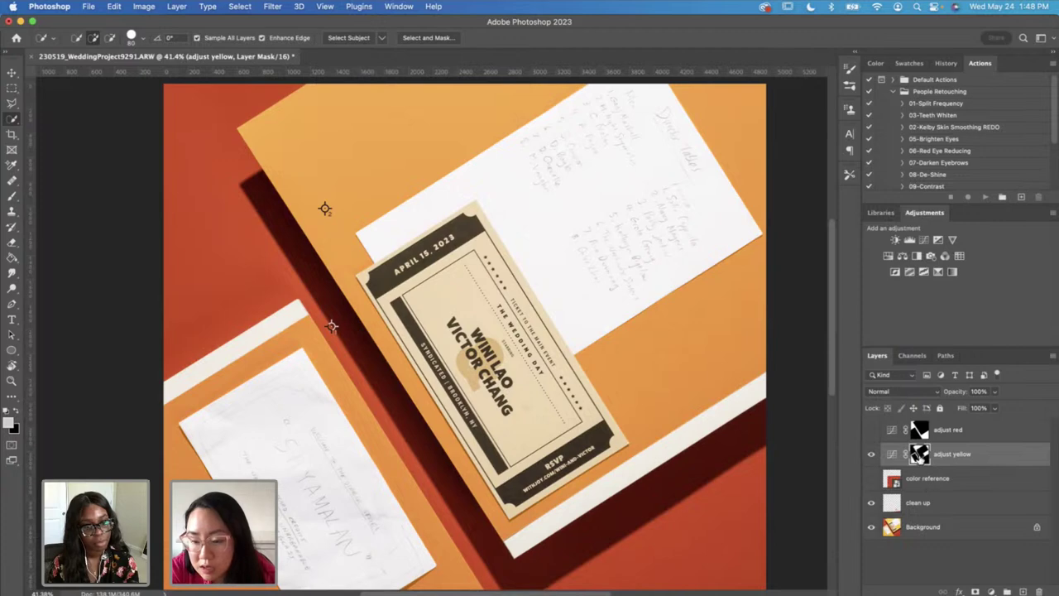
{"action": "left_click", "coordinate": [918, 454], "text": "alt+shift"}
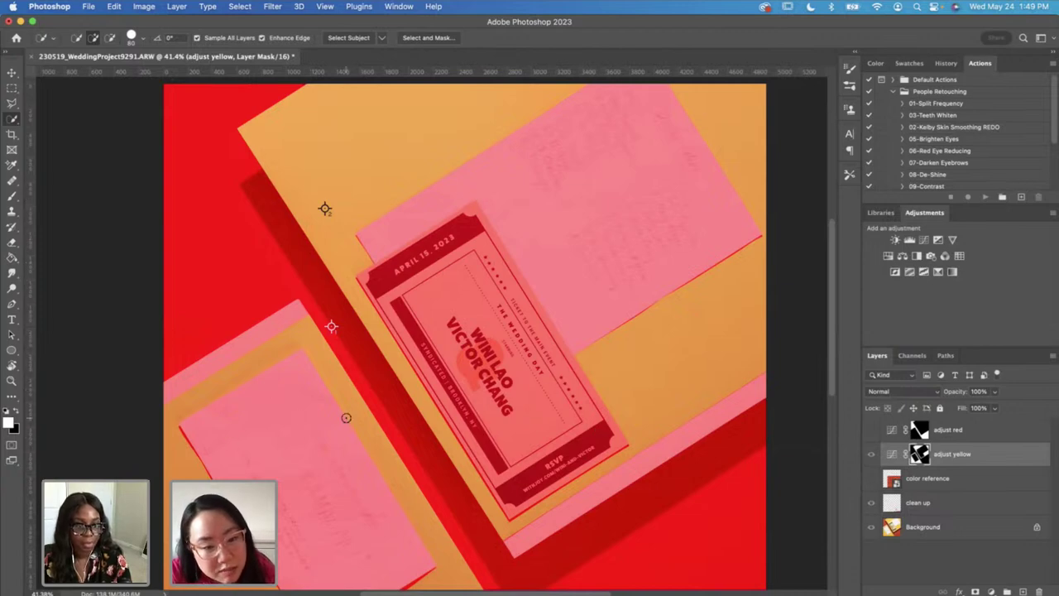
Step: Frame the whole ticket and hide the mask overlay to see true colours
{"action": "scroll", "coordinate": [572, 433], "scroll_direction": "up", "scroll_amount": 5}
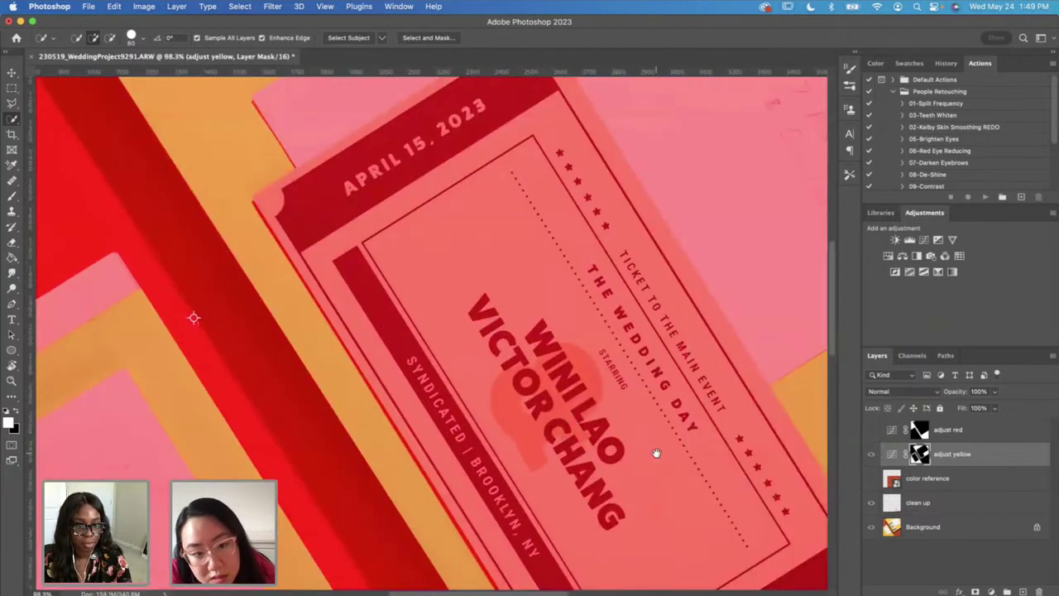
{"action": "left_click_drag", "start_coordinate": [654, 452], "coordinate": [509, 310]}
{"action": "scroll", "coordinate": [548, 397], "scroll_direction": "down", "scroll_amount": 2}
{"action": "left_click_drag", "start_coordinate": [549, 397], "coordinate": [548, 293]}
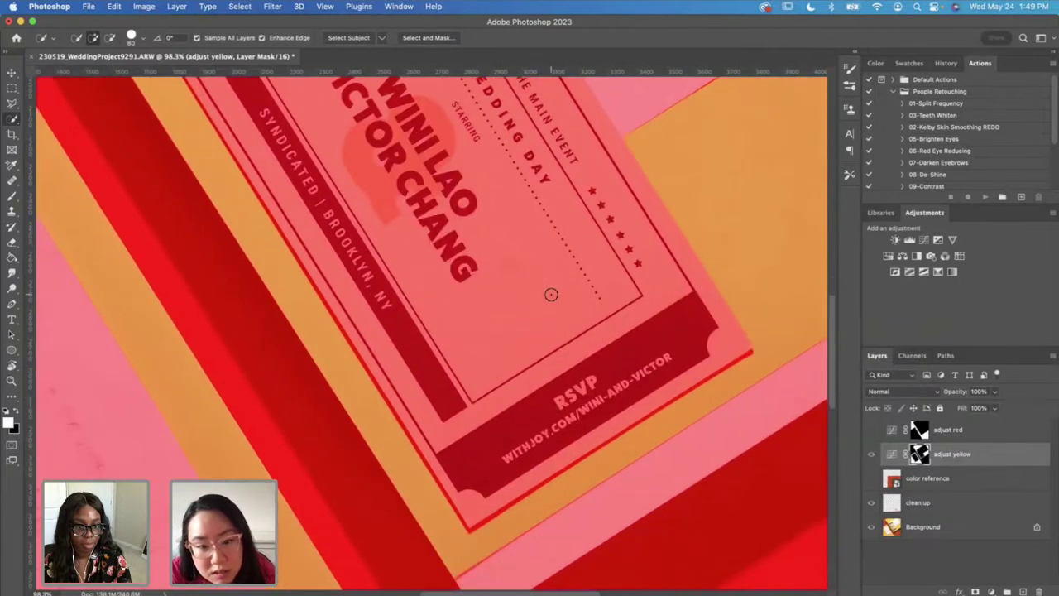
{"action": "scroll", "coordinate": [552, 295], "scroll_direction": "down", "scroll_amount": 2}
{"action": "scroll", "coordinate": [552, 295], "scroll_direction": "down", "scroll_amount": 1}
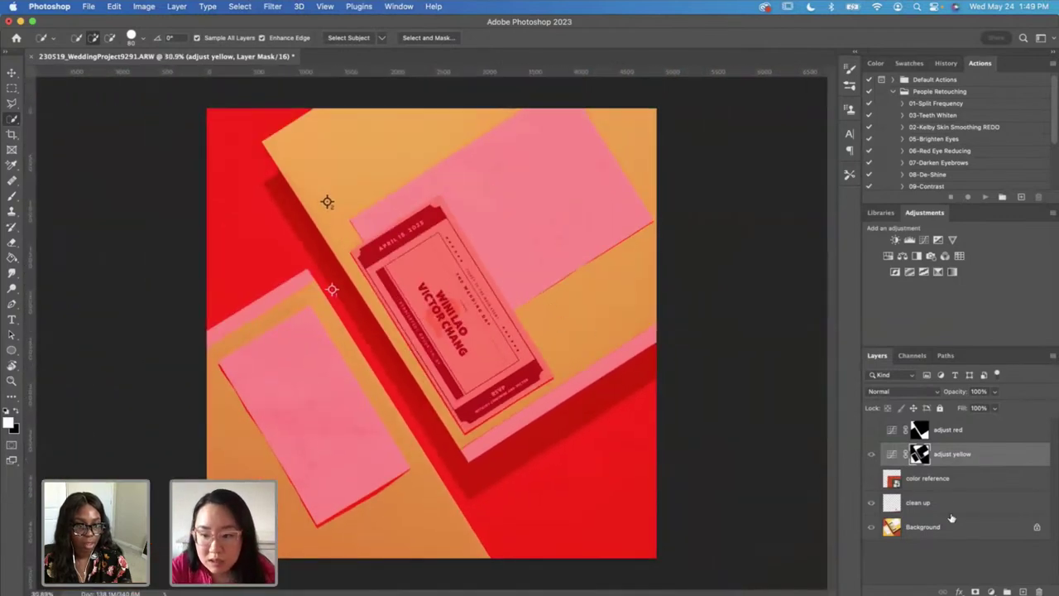
{"action": "left_click", "coordinate": [871, 457]}
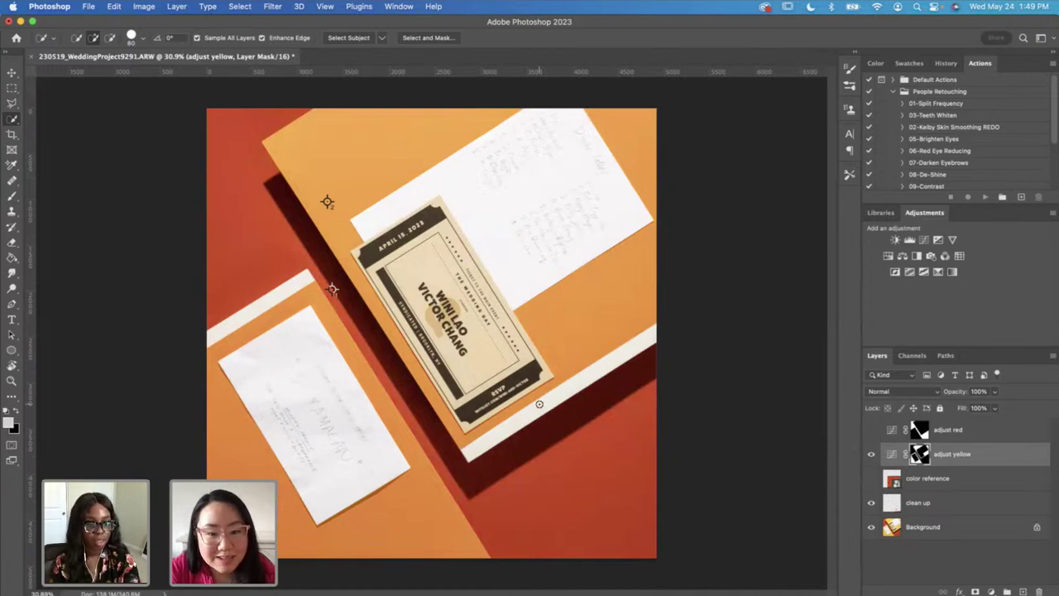
{"action": "scroll", "coordinate": [539, 403], "scroll_direction": "up", "scroll_amount": 2}
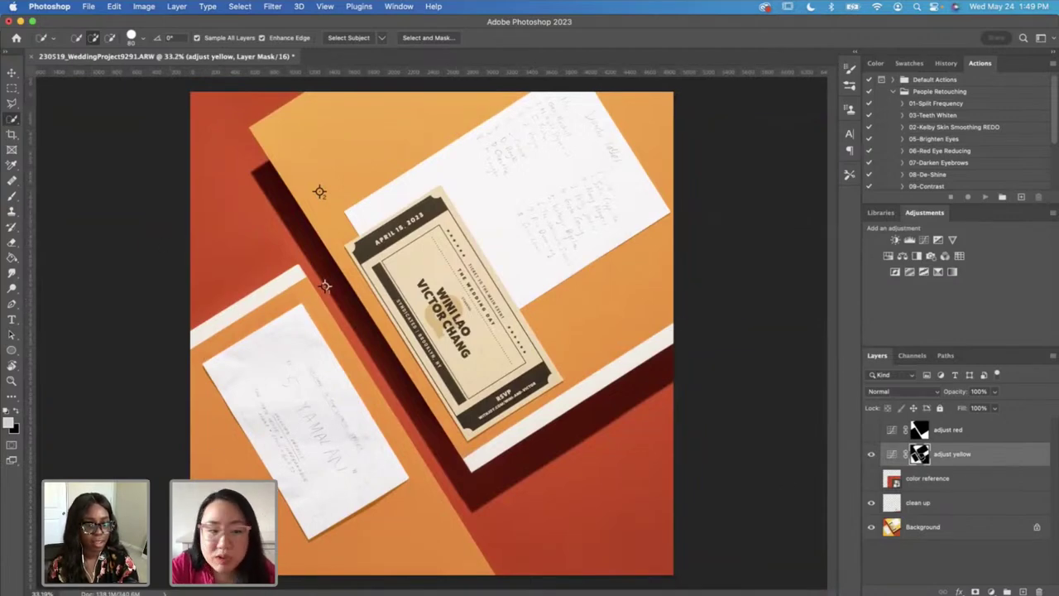
Step: Switch to the Brush tool with black as the foreground colour
{"action": "left_click", "coordinate": [13, 196]}
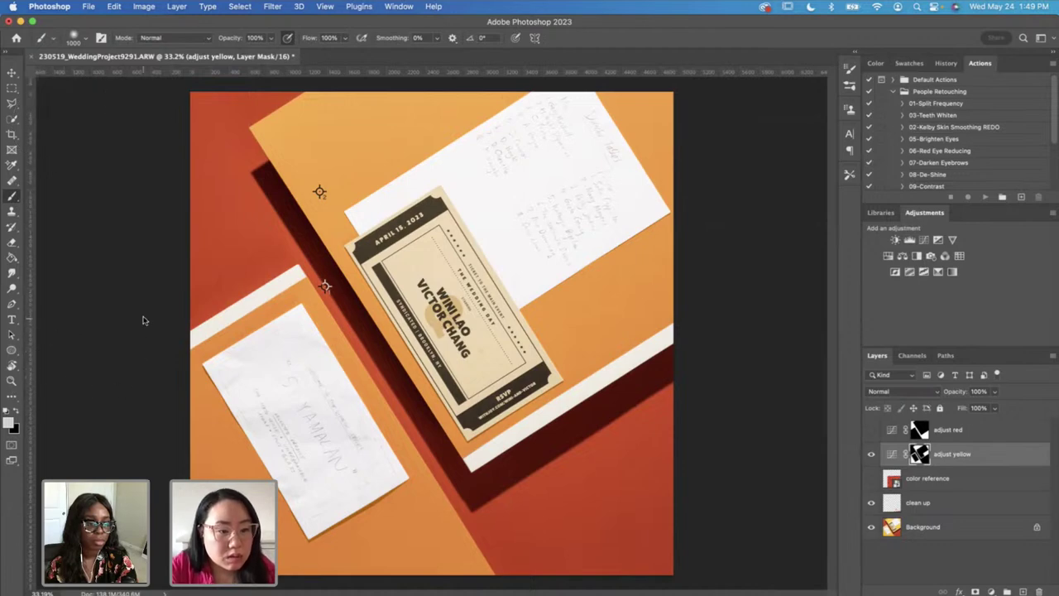
{"action": "left_click", "coordinate": [10, 423]}
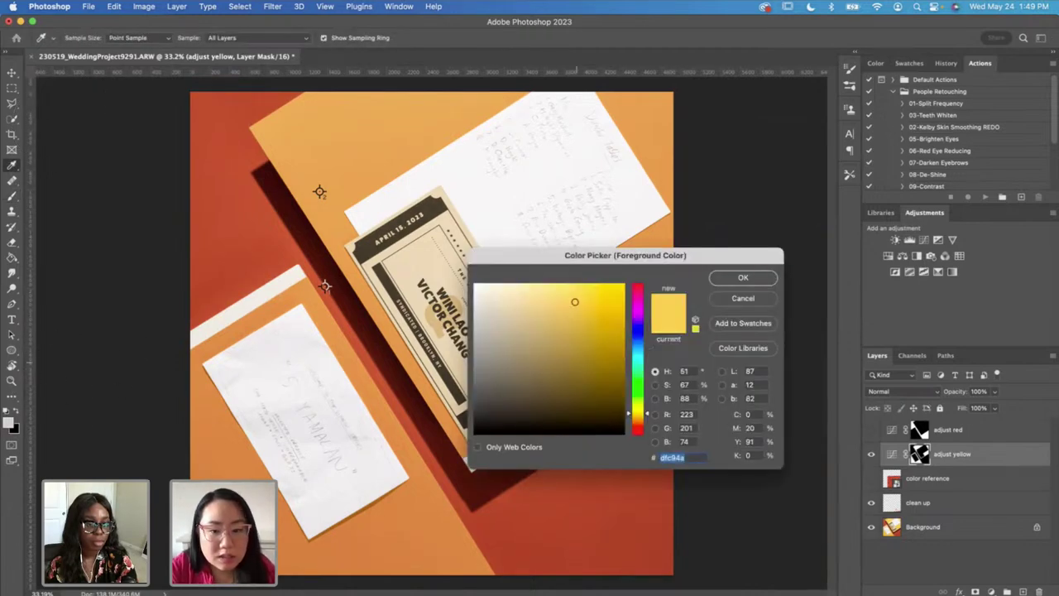
{"action": "left_click_drag", "start_coordinate": [577, 309], "coordinate": [460, 278]}
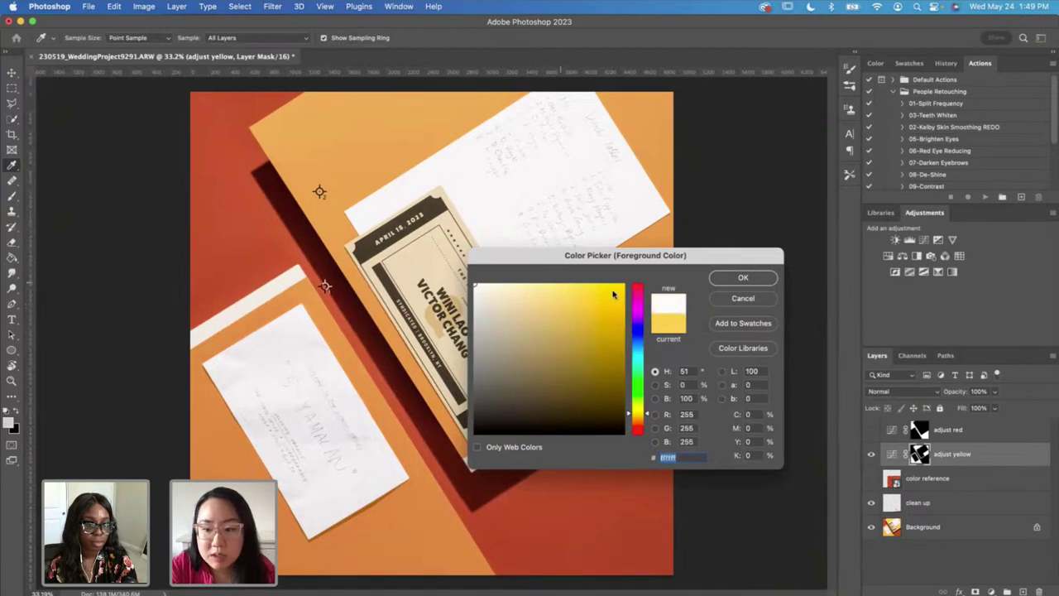
{"action": "left_click", "coordinate": [740, 278]}
{"action": "left_click", "coordinate": [6, 433]}
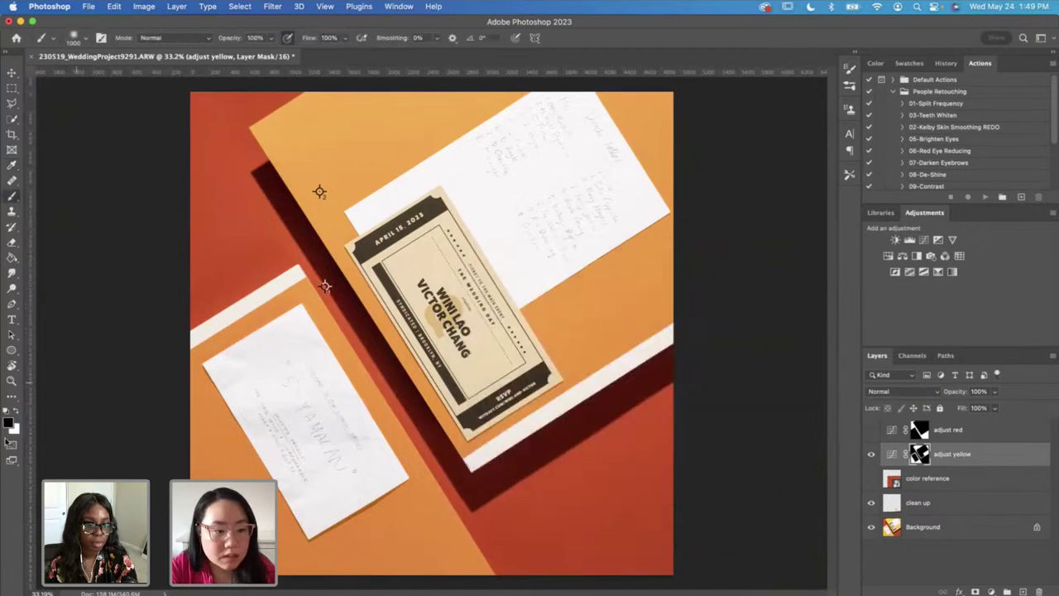
{"action": "left_click", "coordinate": [9, 422]}
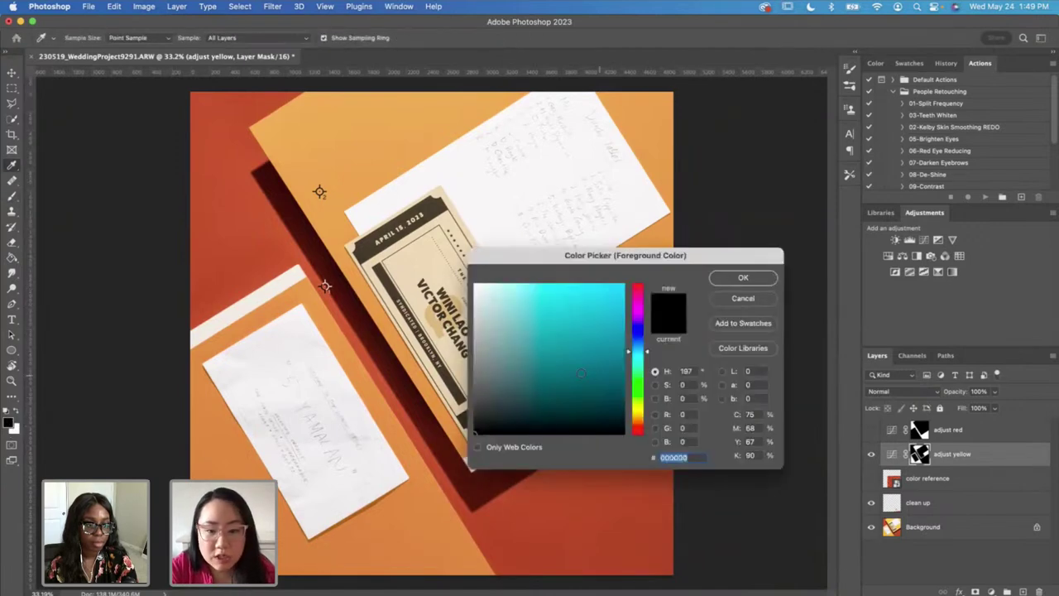
{"action": "left_click", "coordinate": [725, 278]}
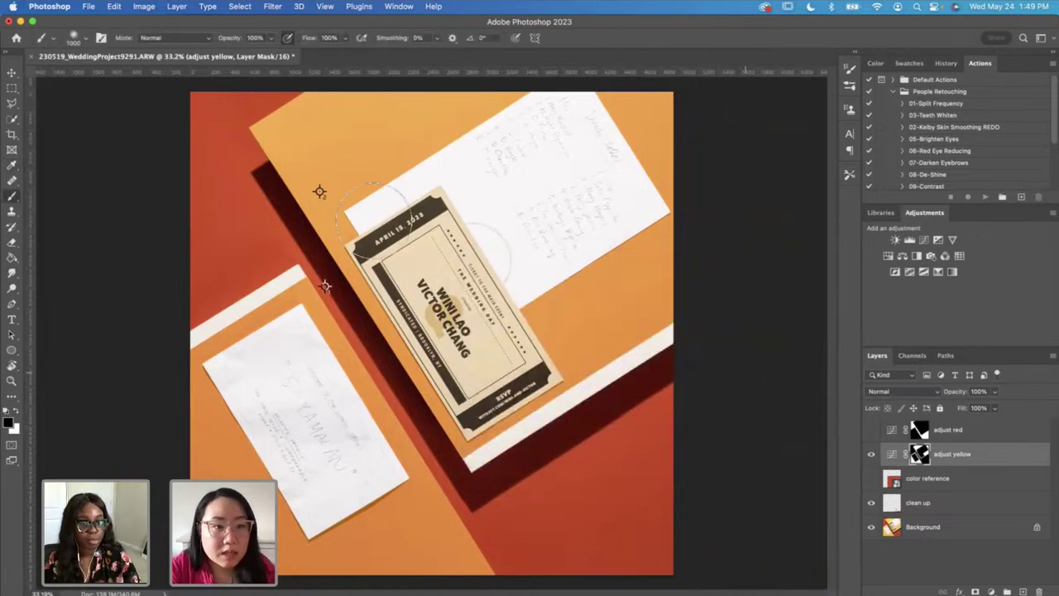
Step: Set the brush opacity to 20% for gentle mask refinement
{"action": "left_click", "coordinate": [254, 38]}
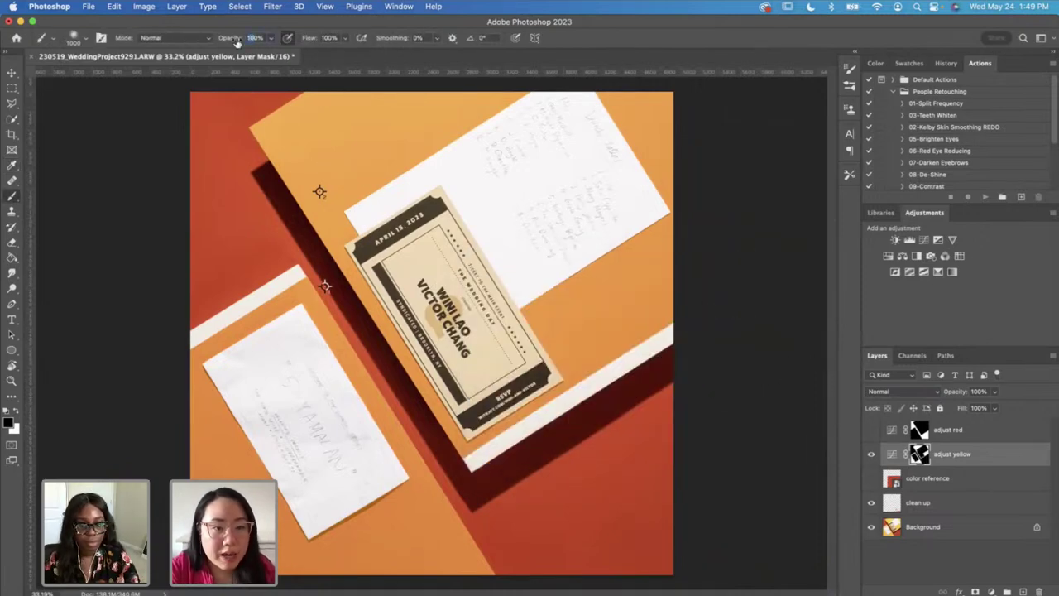
{"action": "type", "text": "30"}
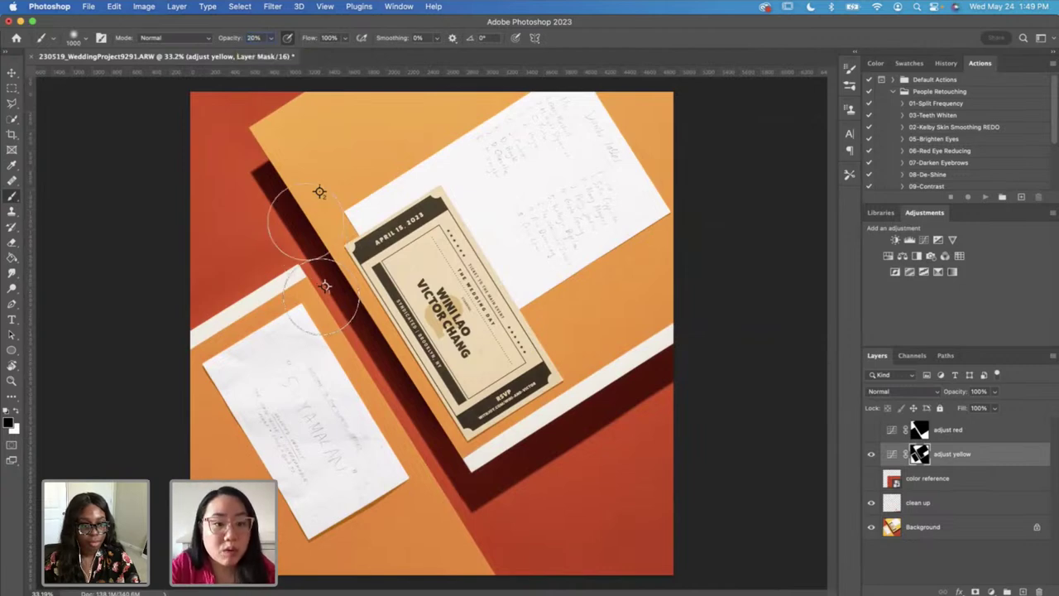
{"action": "type", "text": "2"}
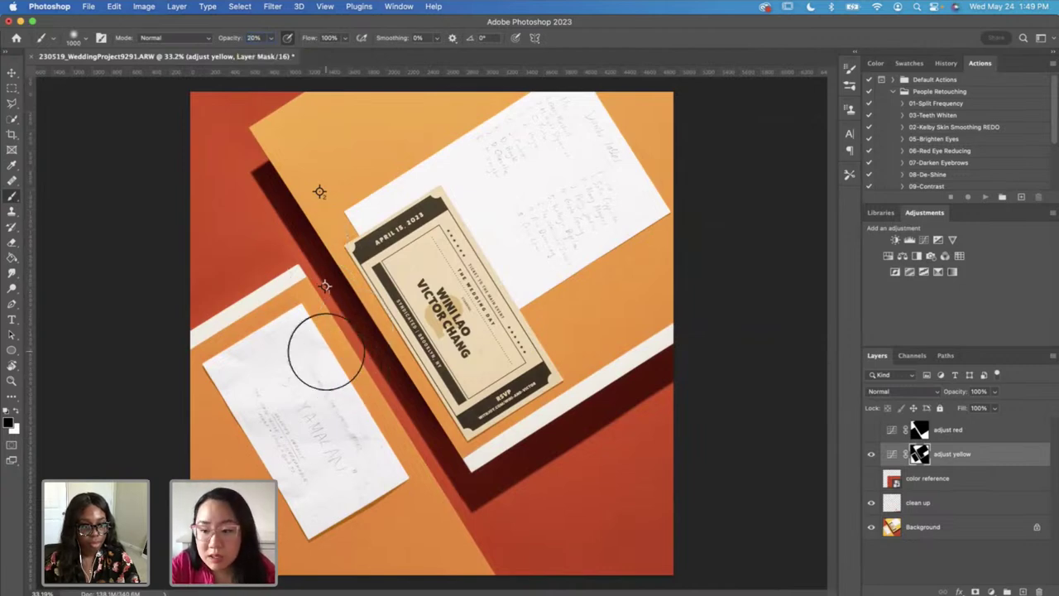
{"action": "key", "text": "super+plus"}
{"action": "scroll", "coordinate": [250, 252], "scroll_direction": "down", "scroll_amount": 5}
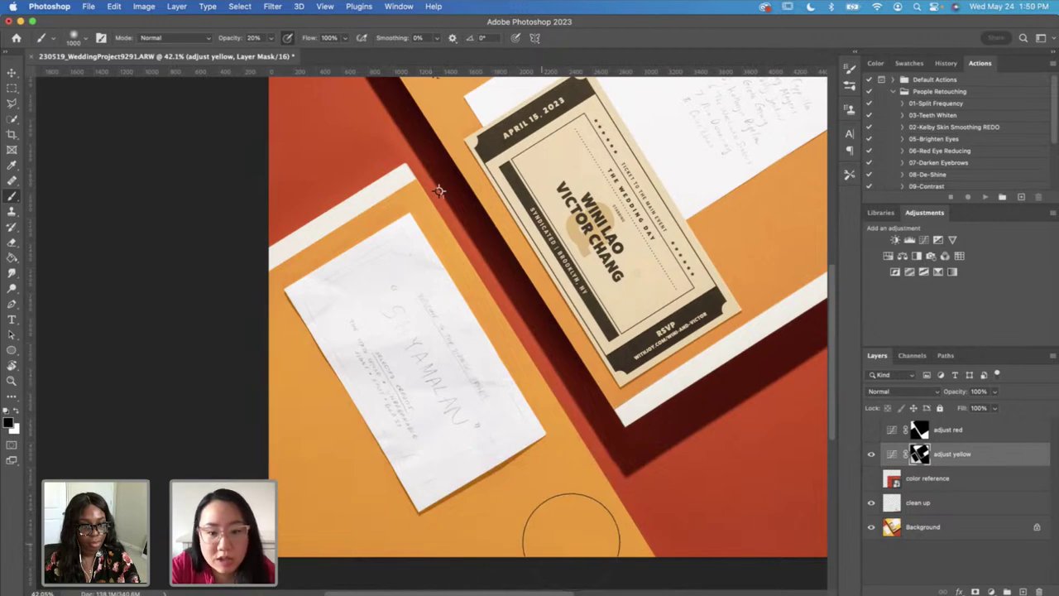
{"action": "scroll", "coordinate": [454, 356], "scroll_direction": "down", "scroll_amount": 4}
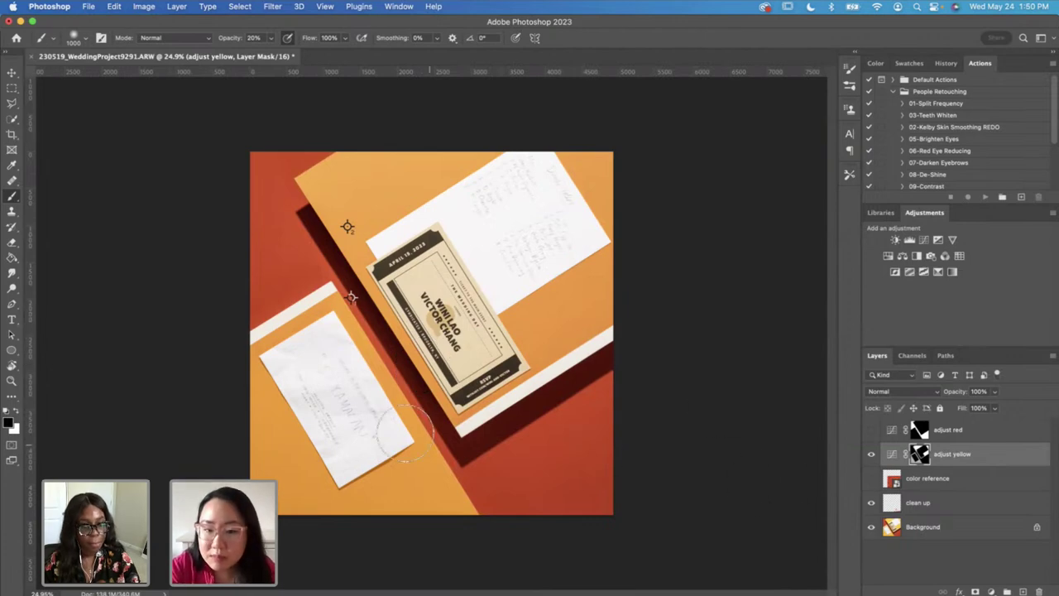
{"action": "scroll", "coordinate": [472, 364], "scroll_direction": "up", "scroll_amount": 1}
{"action": "scroll", "coordinate": [472, 364], "scroll_direction": "up", "scroll_amount": 4}
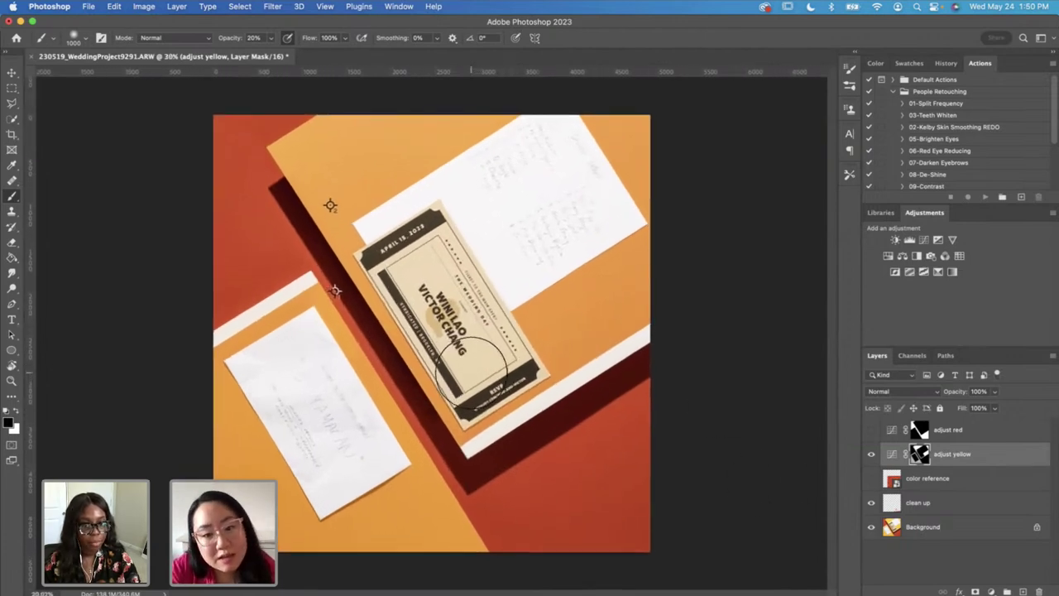
{"action": "scroll", "coordinate": [472, 364], "scroll_direction": "down", "scroll_amount": 2}
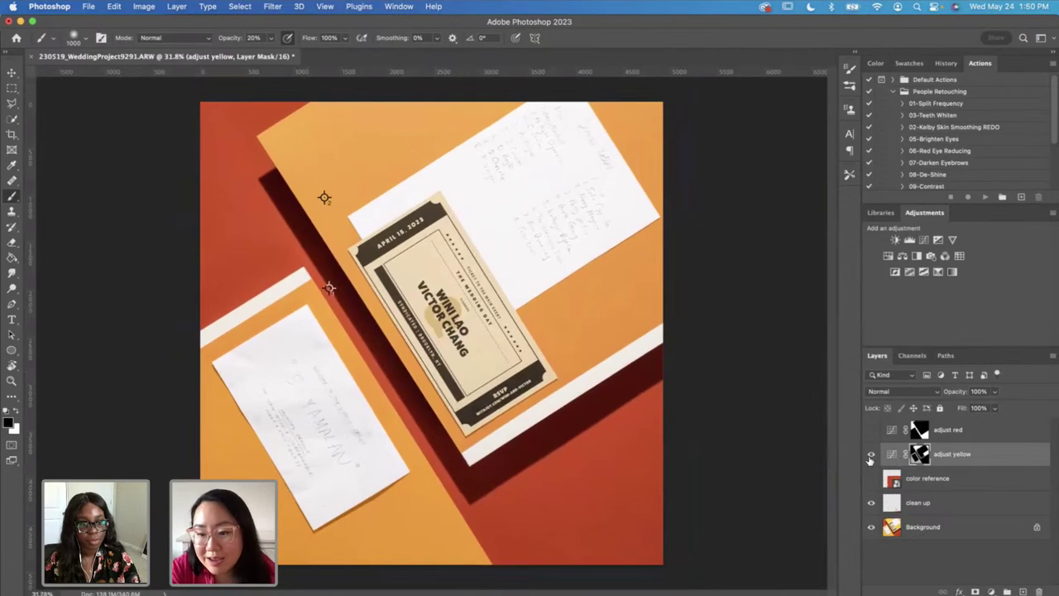
Step: Show and select adjust red, then add a Selective Color layer targeting Blacks
{"action": "left_click", "coordinate": [871, 429]}
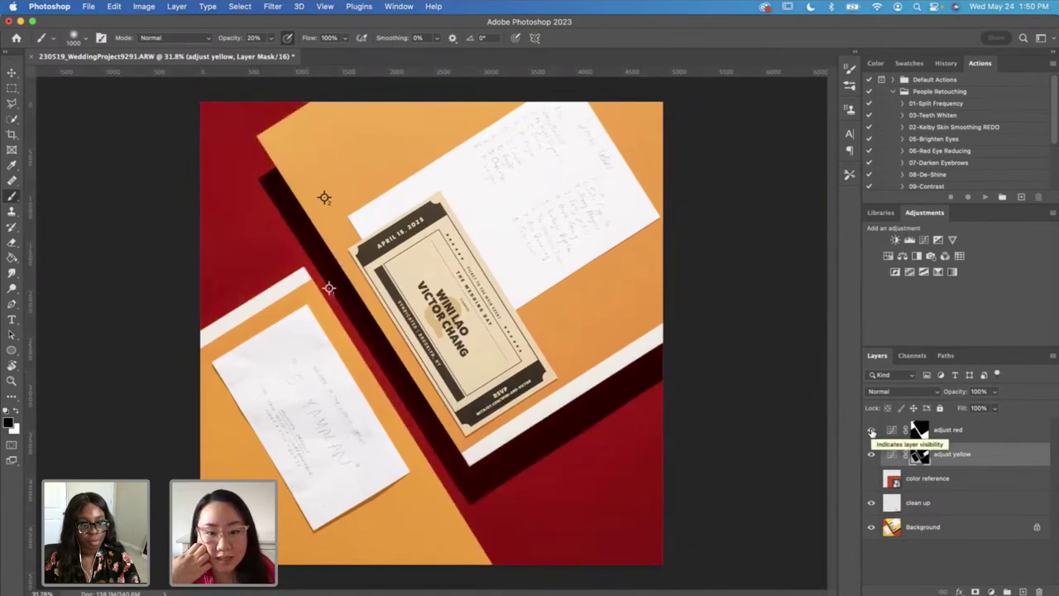
{"action": "left_click", "coordinate": [975, 431]}
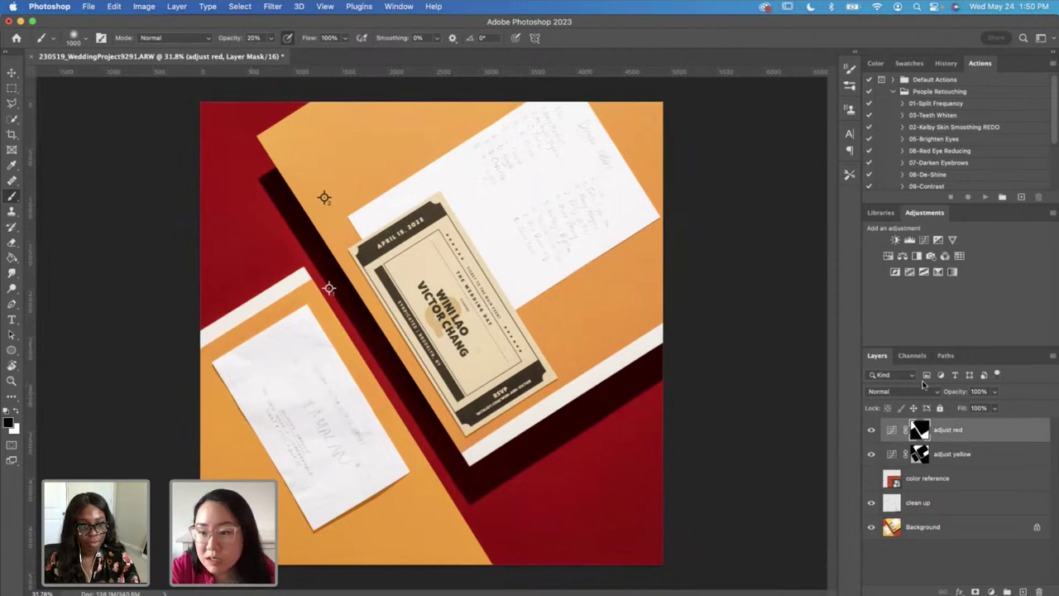
{"action": "left_click", "coordinate": [939, 270]}
{"action": "left_click", "coordinate": [744, 344]}
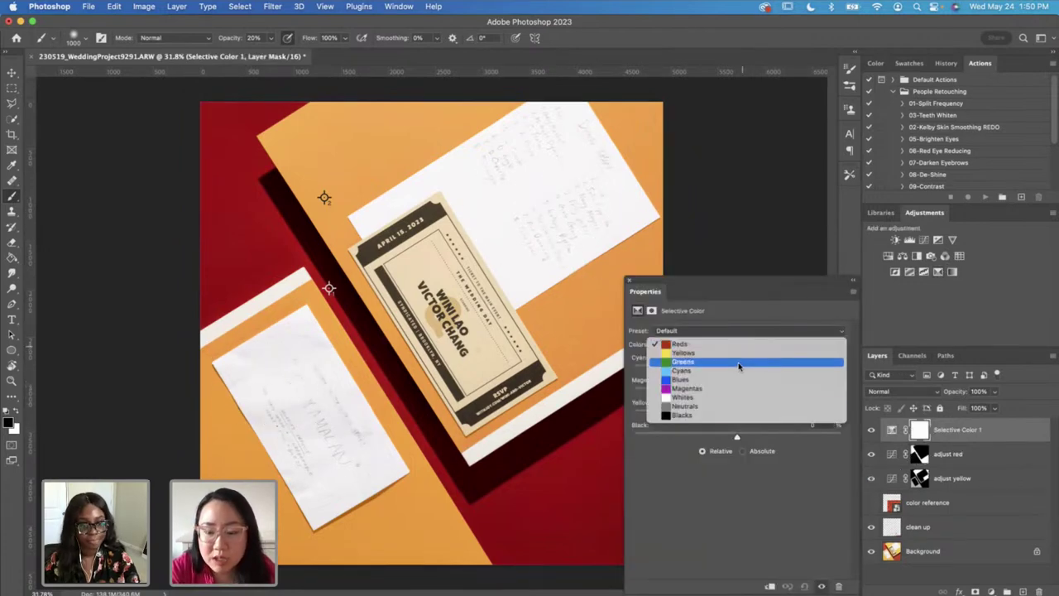
{"action": "left_click", "coordinate": [739, 416]}
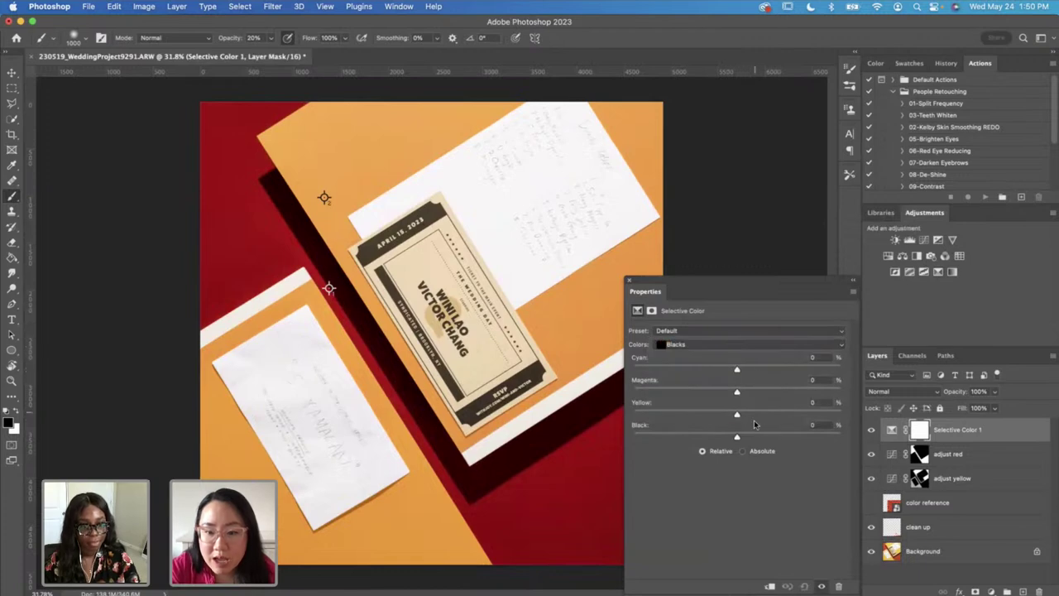
Step: Set Black to +17 and invert the Selective Color 1 mask to black
{"action": "left_click_drag", "start_coordinate": [752, 437], "coordinate": [755, 437]}
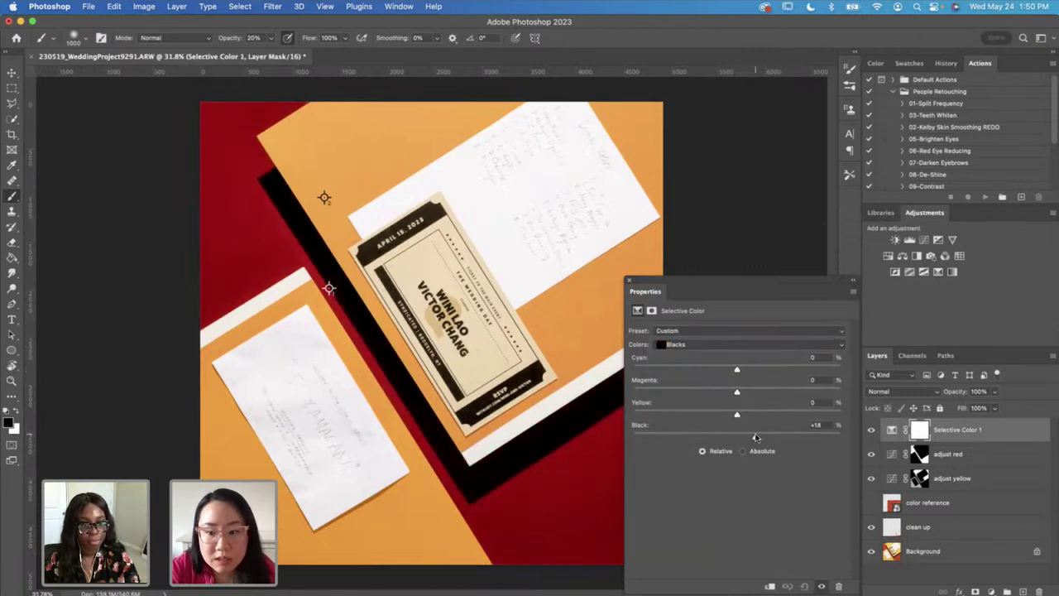
{"action": "left_click", "coordinate": [629, 283]}
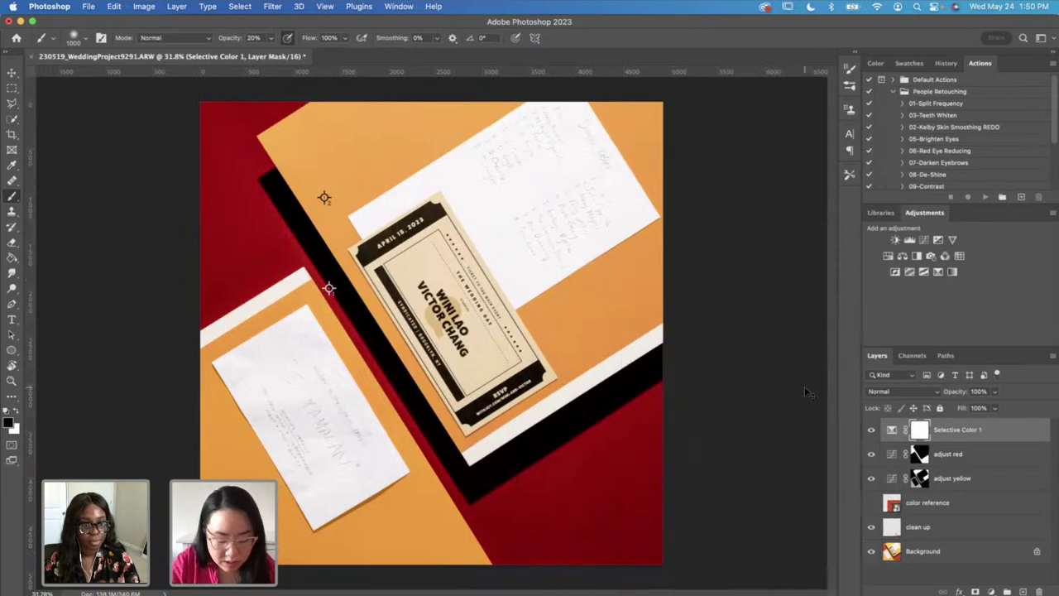
{"action": "key", "text": "super+i"}
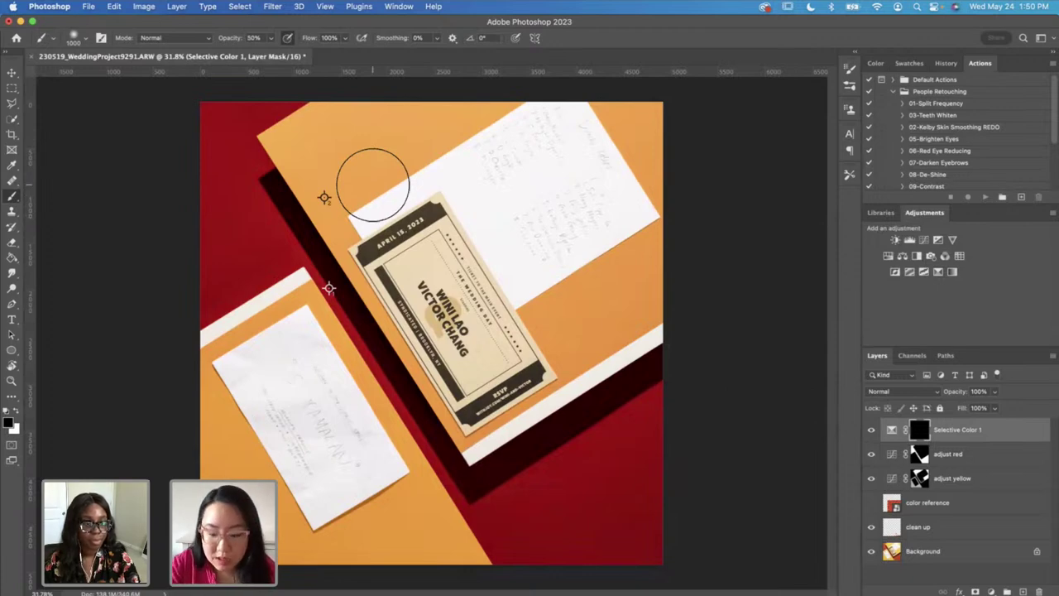
Step: With a smaller white brush, paint Selective Color 1 over the ticket corner and envelope
{"action": "key", "text": "bracketleft"}
{"action": "key", "text": "bracketleft"}
{"action": "key", "text": "bracketleft"}
{"action": "key", "text": "bracketleft"}
{"action": "key", "text": "bracketleft"}
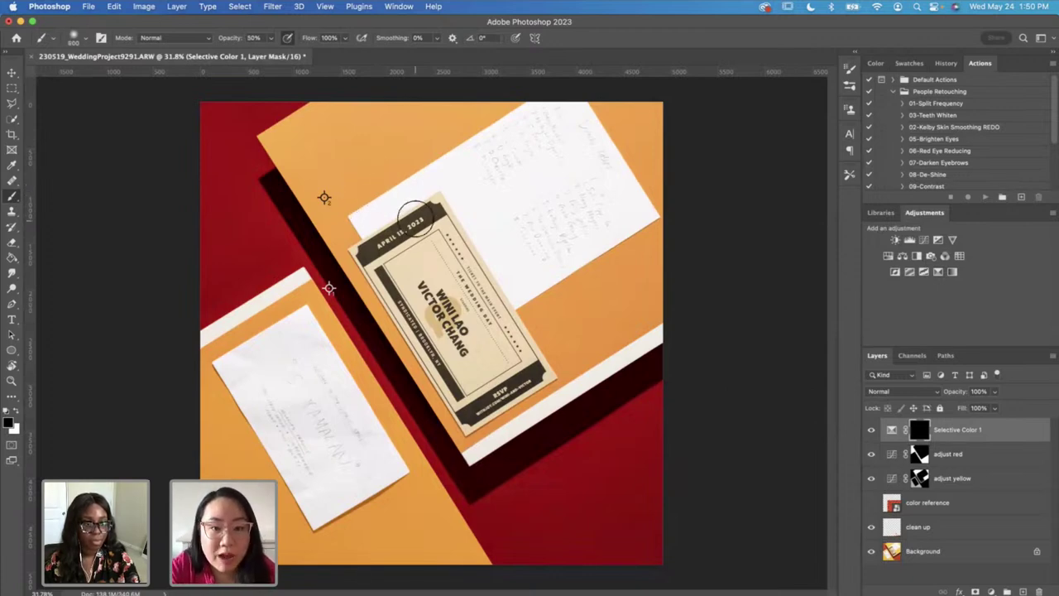
{"action": "key", "text": "x"}
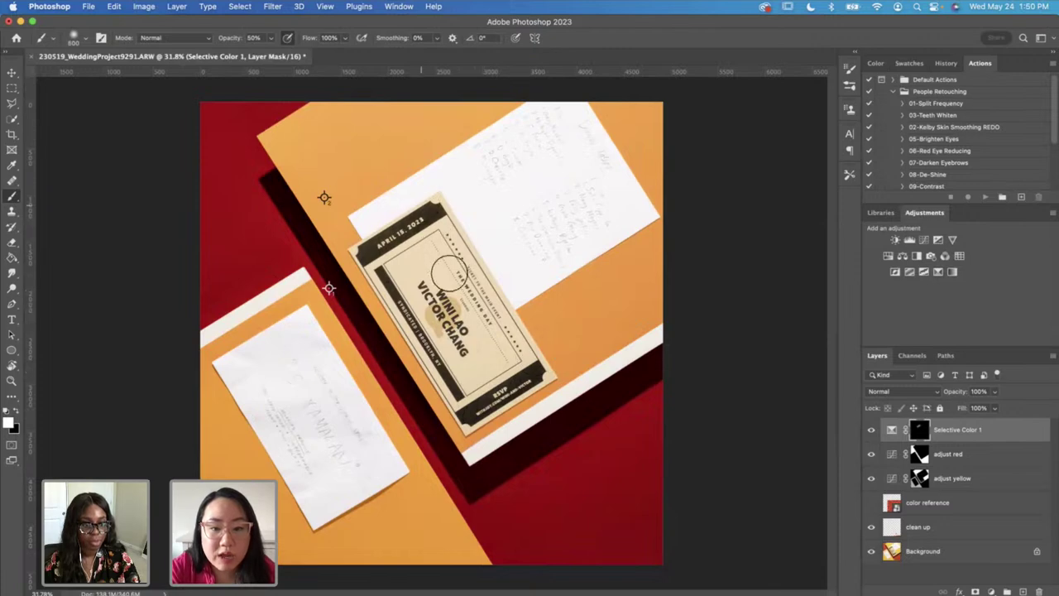
{"action": "left_click_drag", "start_coordinate": [444, 218], "coordinate": [436, 213]}
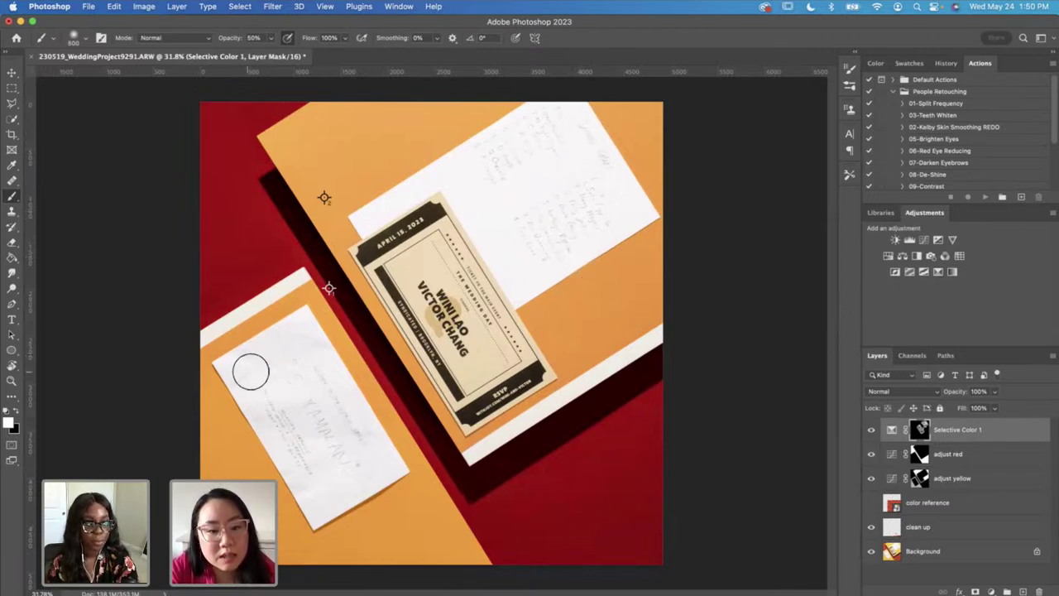
{"action": "mouse_move", "coordinate": [303, 355]}
{"action": "left_mouse_down"}
{"action": "mouse_move", "coordinate": [251, 405]}
{"action": "mouse_move", "coordinate": [271, 412]}
{"action": "mouse_move", "coordinate": [320, 490]}
{"action": "mouse_move", "coordinate": [311, 492]}
{"action": "mouse_move", "coordinate": [333, 501]}
{"action": "left_mouse_up"}
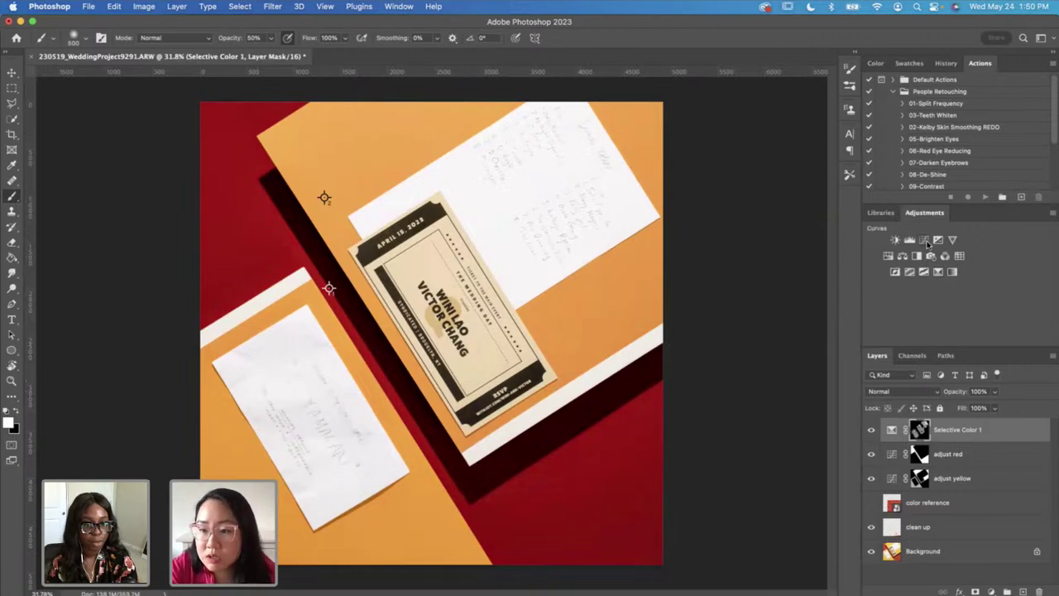
Step: Add a Curves 1 layer with a point at 101 in / 128 out and invert its mask
{"action": "left_click", "coordinate": [926, 241]}
{"action": "left_click_drag", "start_coordinate": [743, 442], "coordinate": [743, 424]}
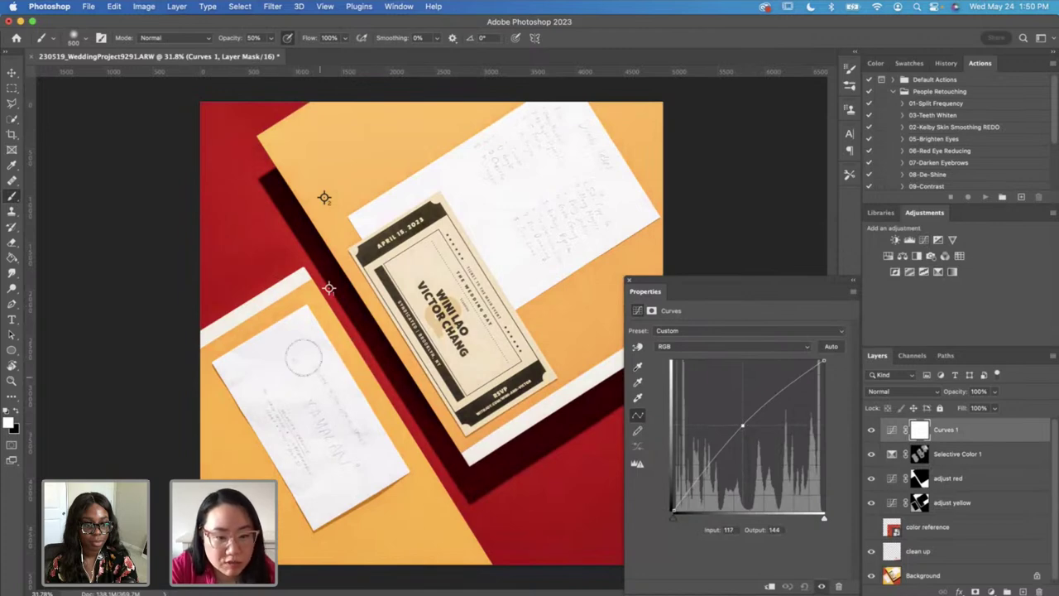
{"action": "left_click_drag", "start_coordinate": [741, 427], "coordinate": [734, 435]}
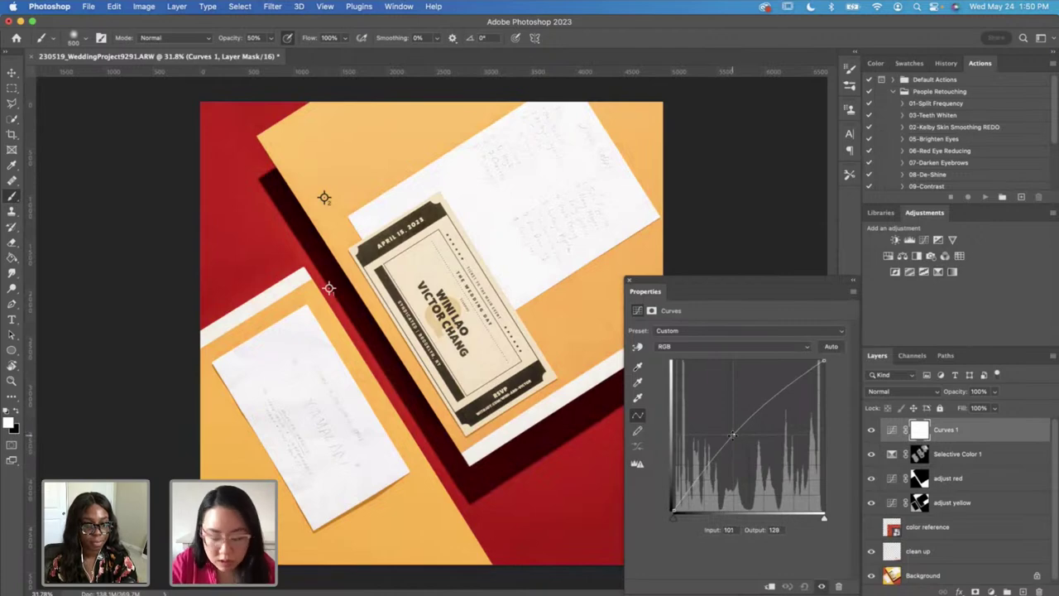
{"action": "key", "text": "ctrl+i"}
{"action": "left_click", "coordinate": [629, 280]}
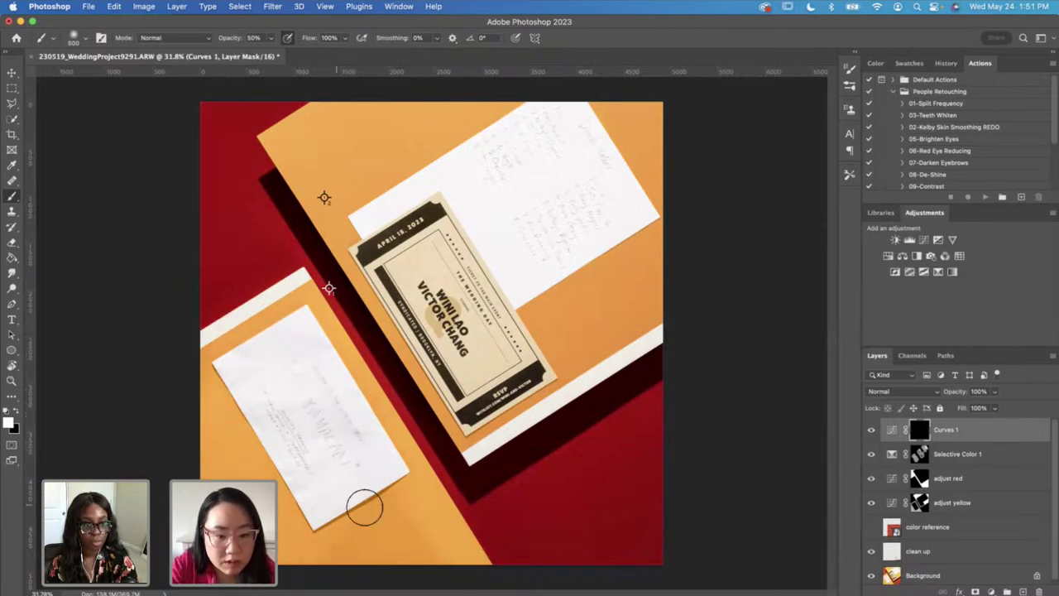
Step: Paint Curves 1 onto the envelope with a 20% opacity, size 800 brush
{"action": "key", "text": "2"}
{"action": "left_click_drag", "start_coordinate": [413, 536], "coordinate": [367, 449]}
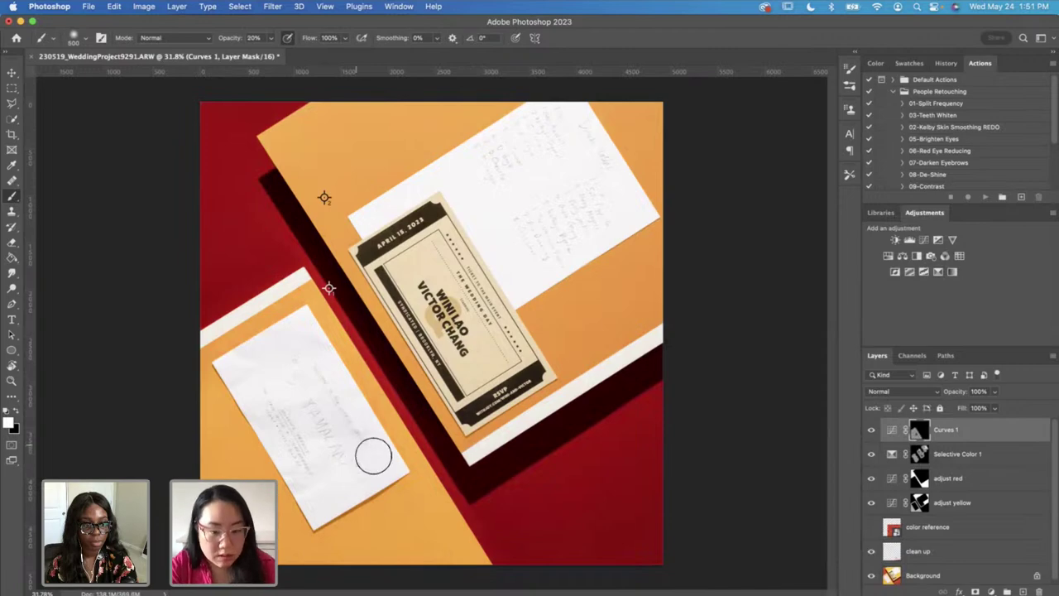
{"action": "key", "text": "bracketright"}
{"action": "key", "text": "bracketright"}
{"action": "key", "text": "bracketright"}
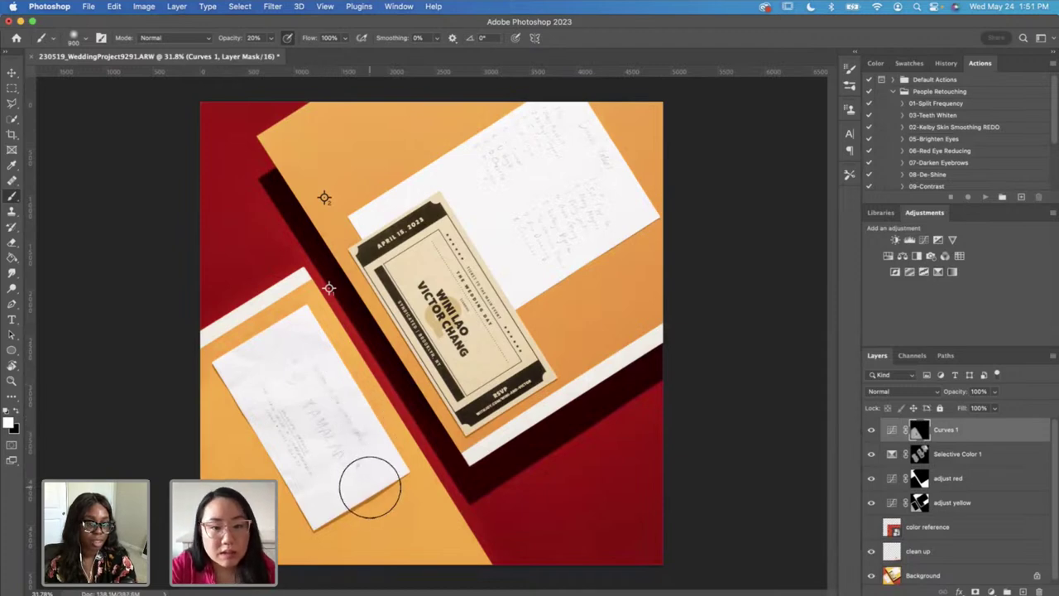
{"action": "scroll", "coordinate": [366, 489], "scroll_direction": "down", "scroll_amount": 3}
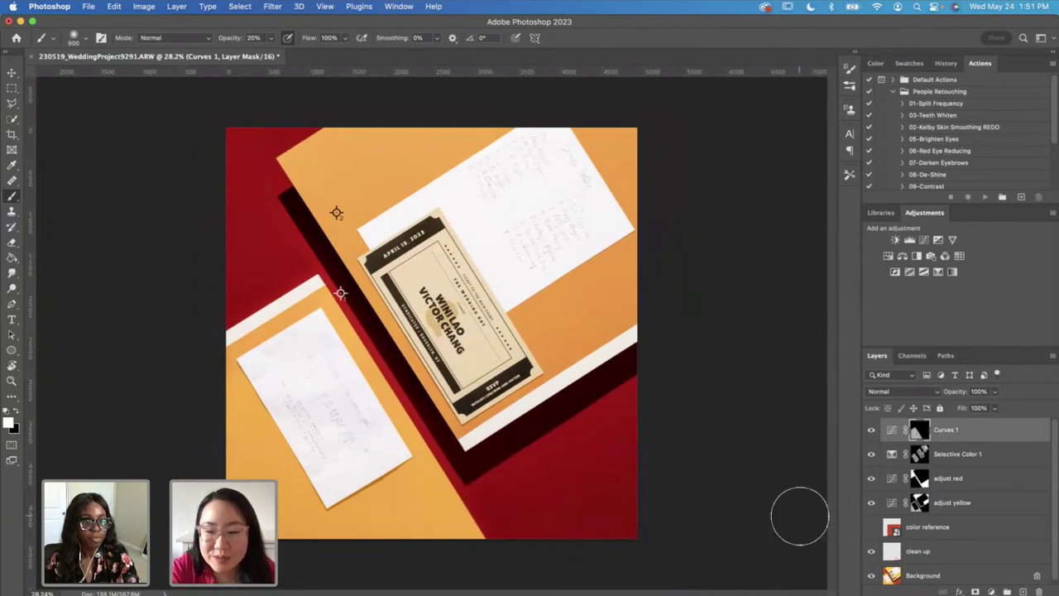
{"action": "scroll", "coordinate": [987, 475], "scroll_direction": "down", "scroll_amount": 1}
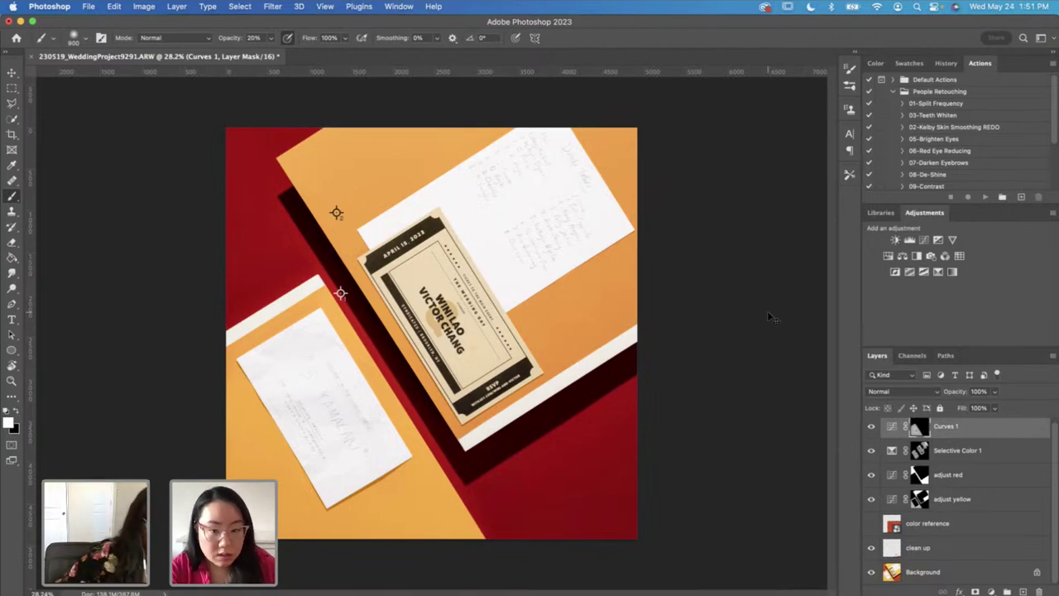
Step: Save the retouched flat-lay as a TIF copy and bring Lightroom Classic to the front
{"action": "key", "text": "super+s"}
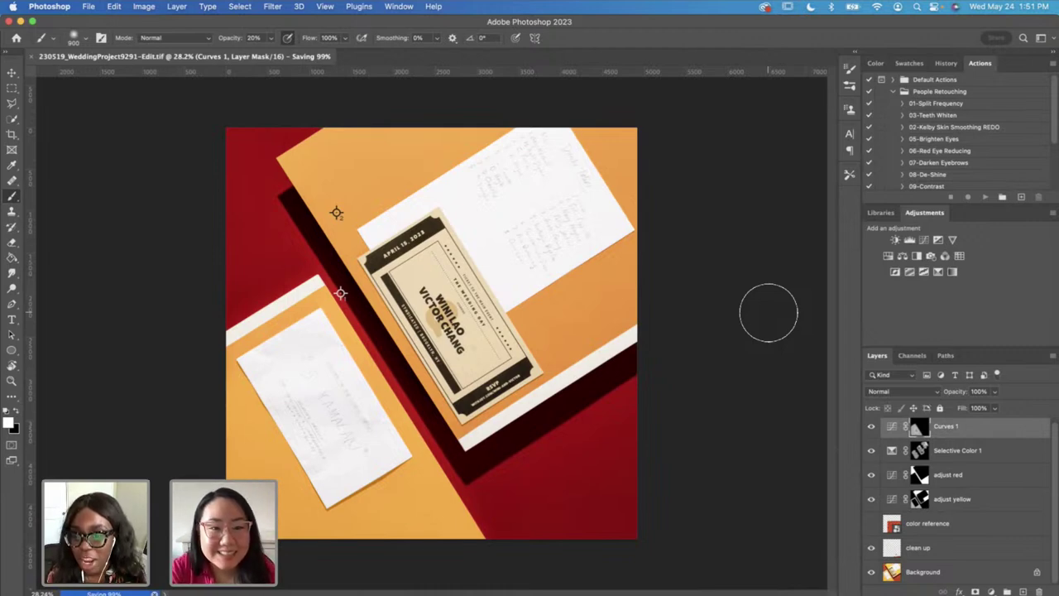
{"action": "scroll", "coordinate": [926, 430], "scroll_direction": "up", "scroll_amount": 1}
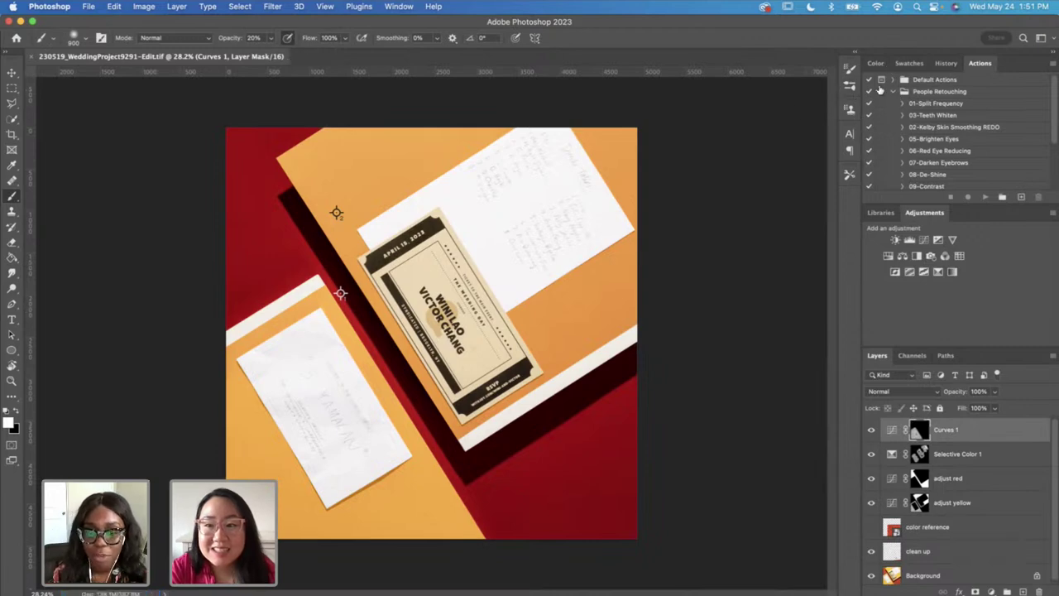
{"action": "left_click", "coordinate": [876, 63]}
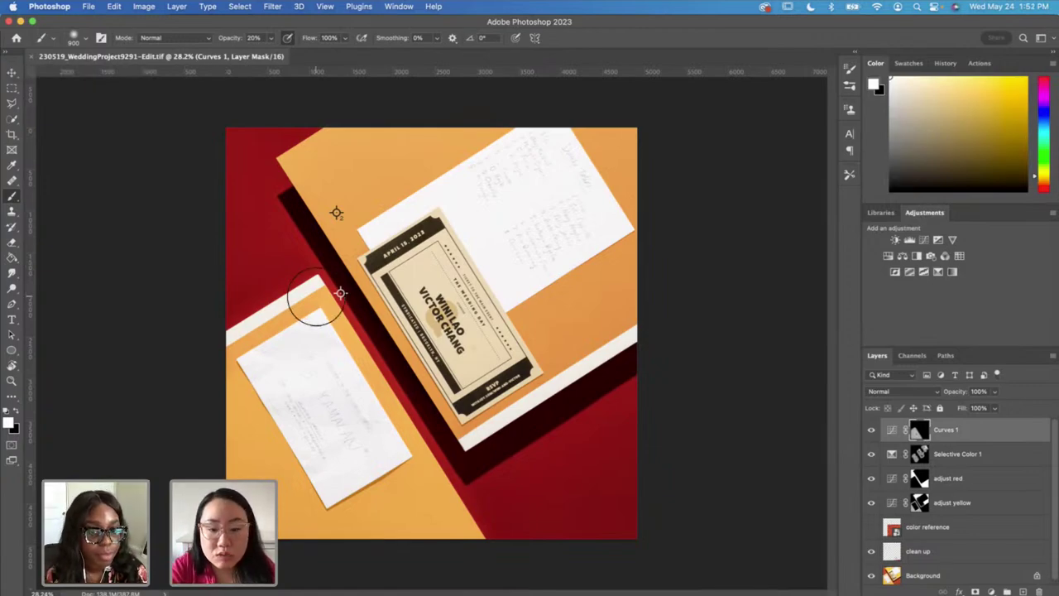
{"action": "key", "text": "ctrl+Up"}
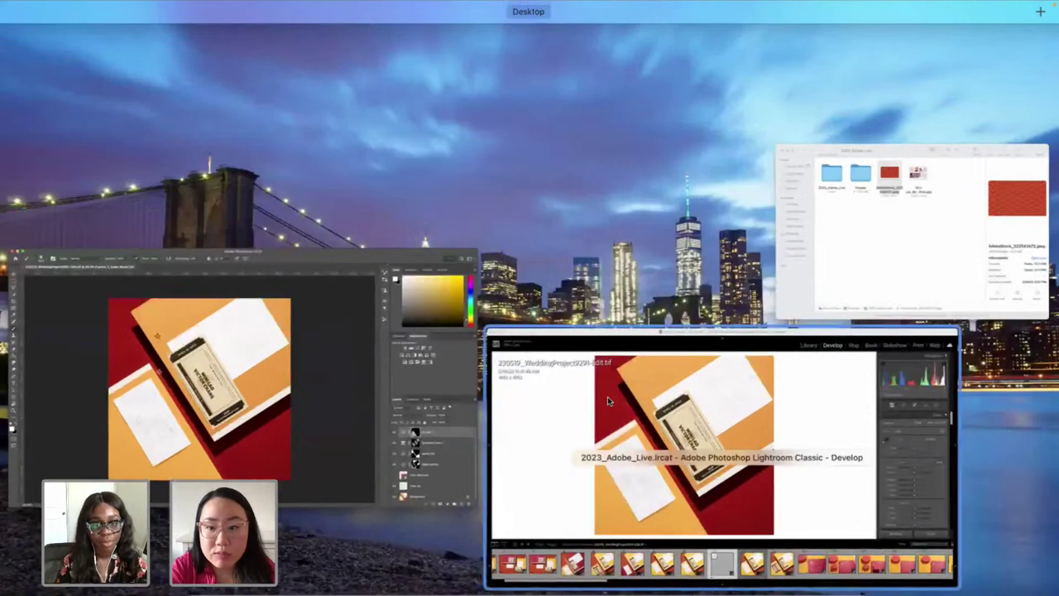
{"action": "left_click", "coordinate": [607, 396]}
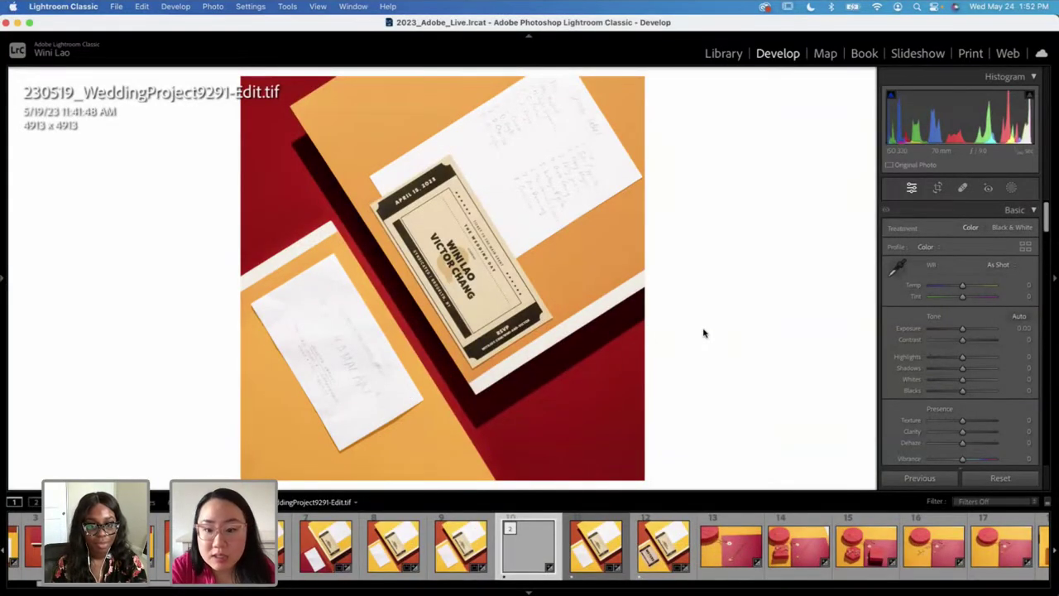
Step: Compare the 9289 photo with the edited and original 9291 versions
{"action": "left_click", "coordinate": [446, 547]}
{"action": "left_click", "coordinate": [519, 556]}
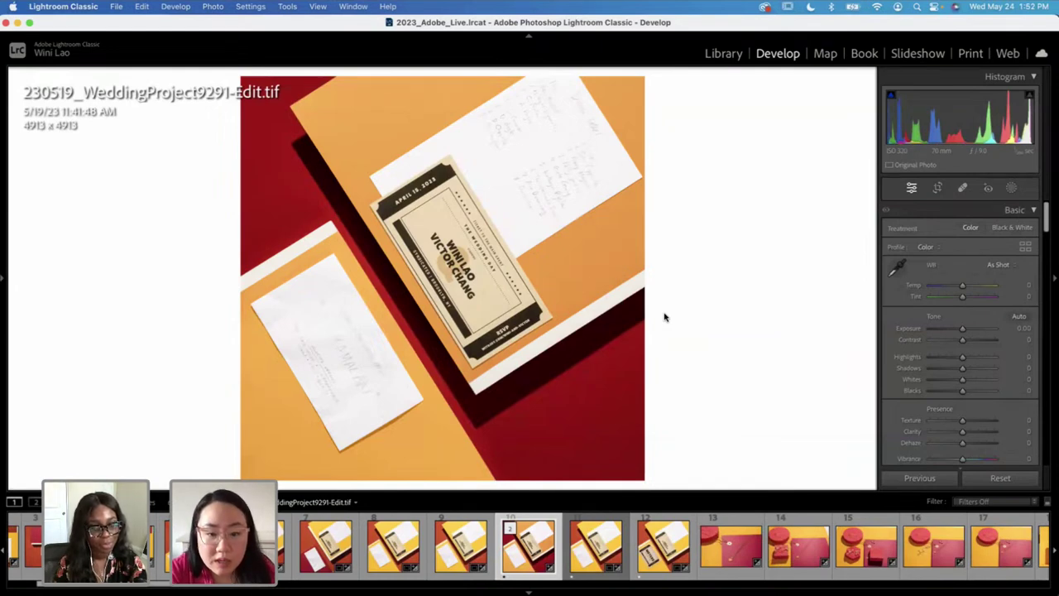
{"action": "key", "text": "Left"}
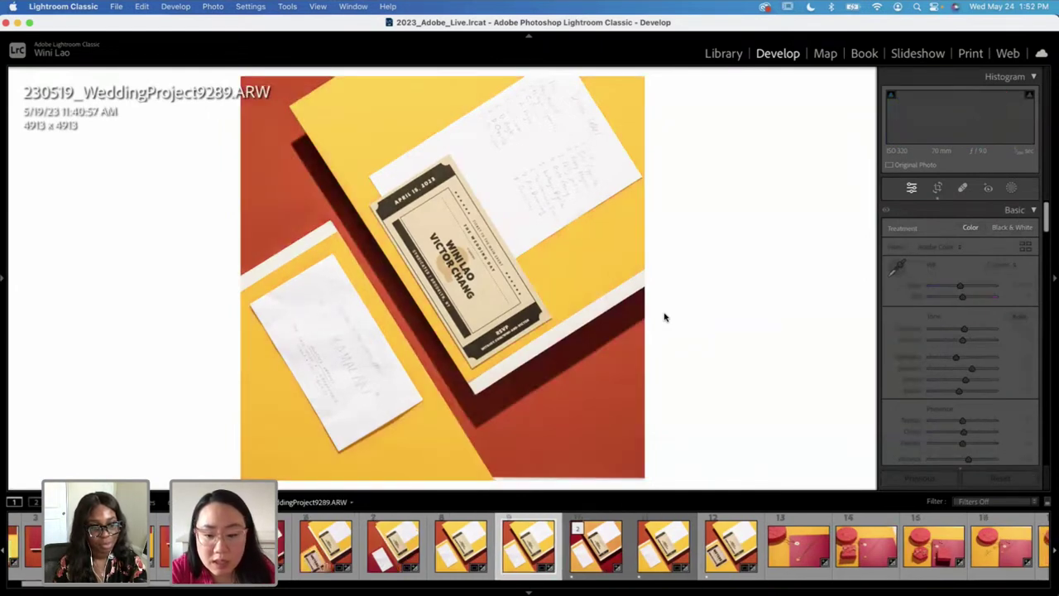
{"action": "key", "text": "Right"}
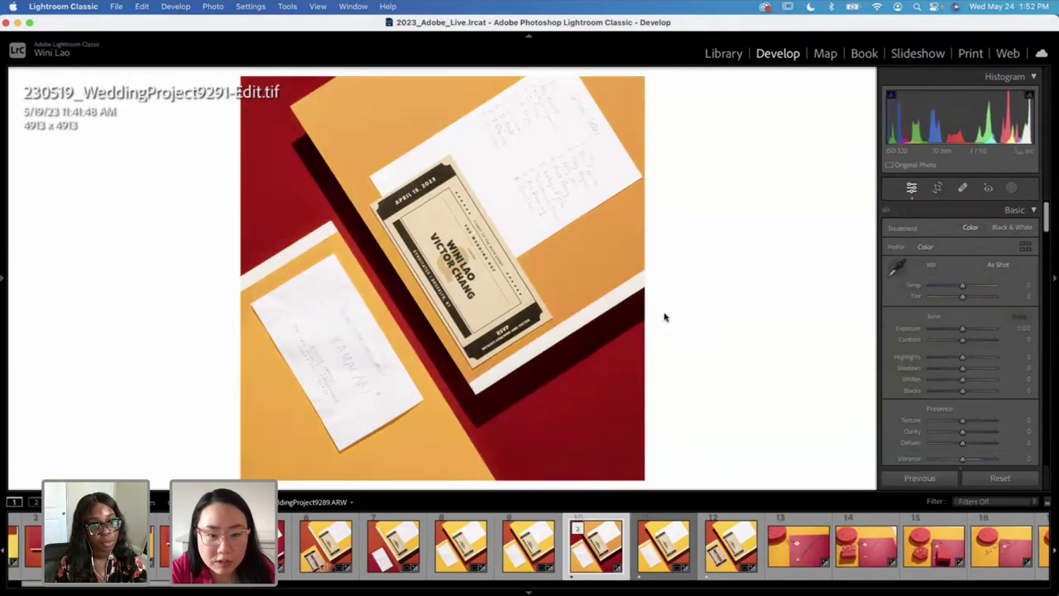
{"action": "key", "text": "Left"}
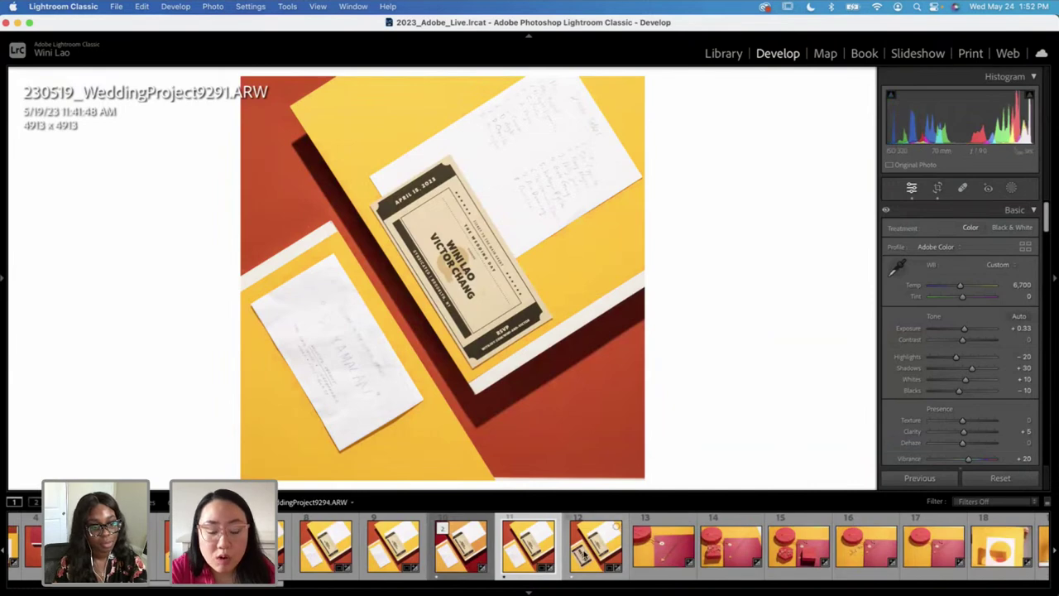
Step: Compare against the 9294 name-card photo and select it with the edited 9291 TIF
{"action": "left_click", "coordinate": [582, 553]}
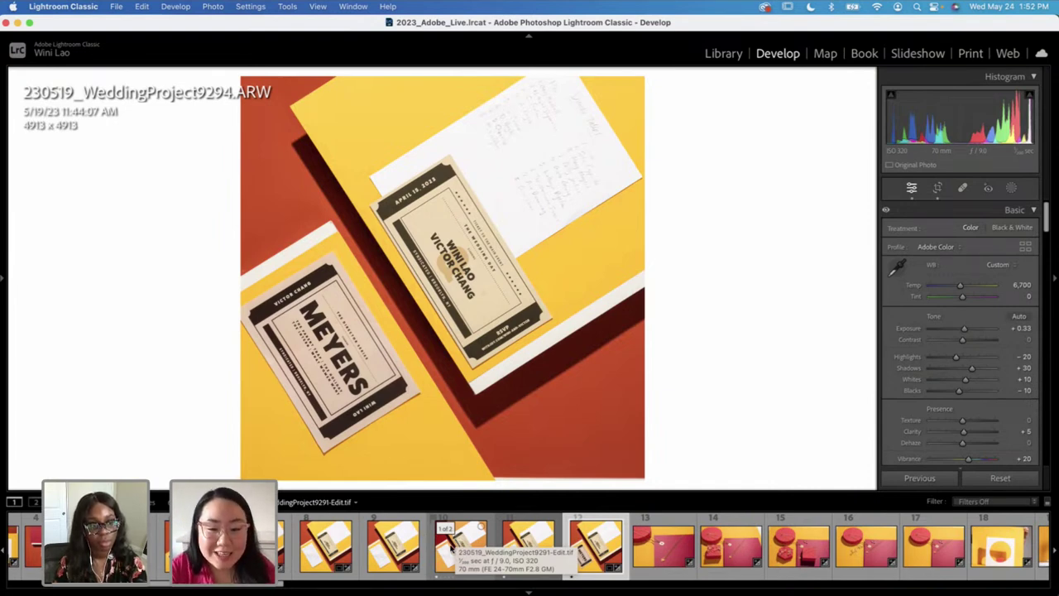
{"action": "left_click", "coordinate": [453, 547]}
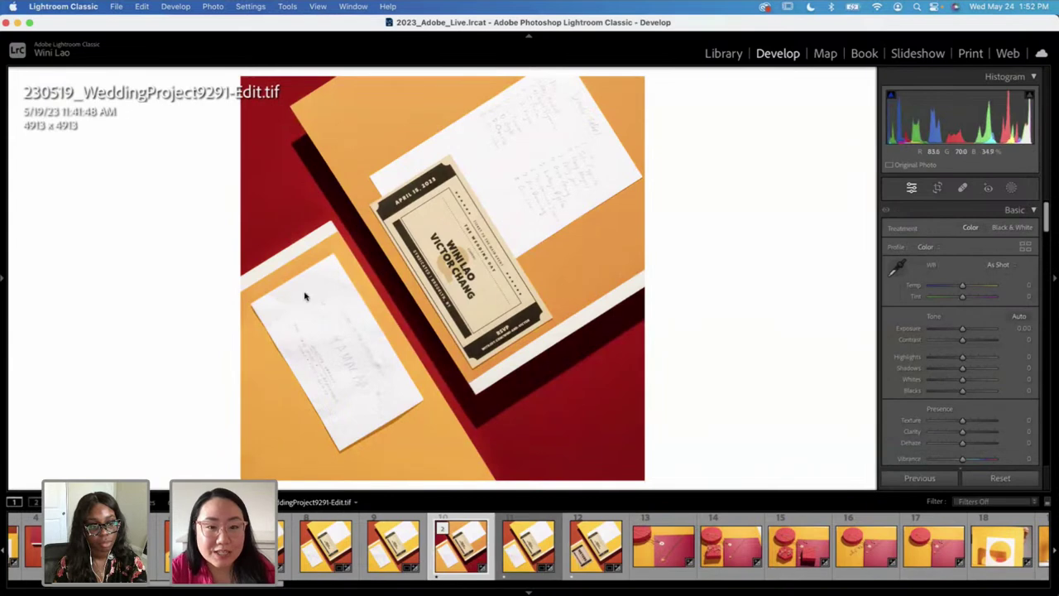
{"action": "left_click", "coordinate": [576, 560]}
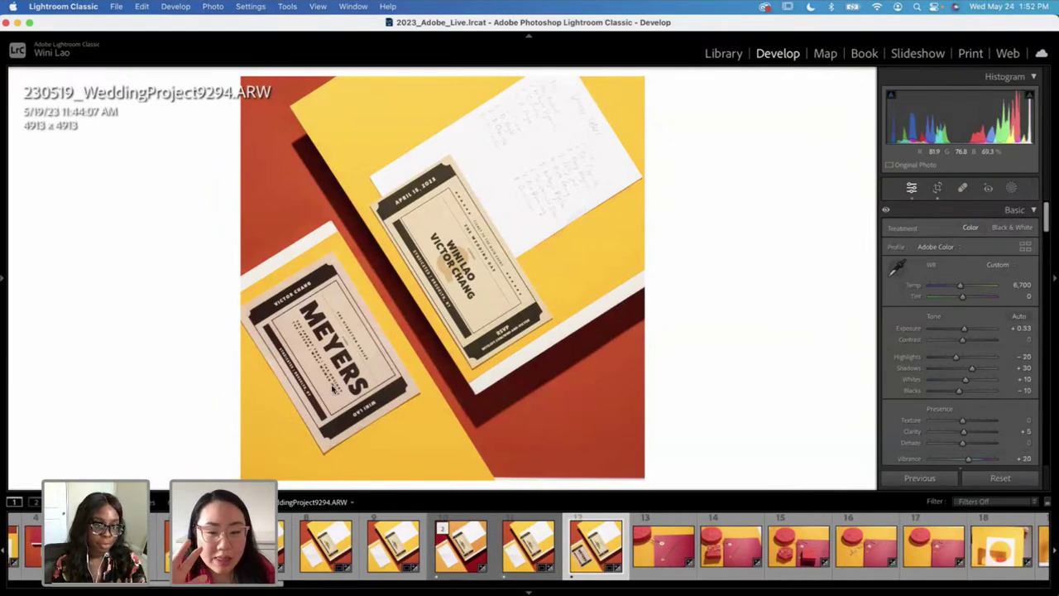
{"action": "left_click", "coordinate": [462, 558]}
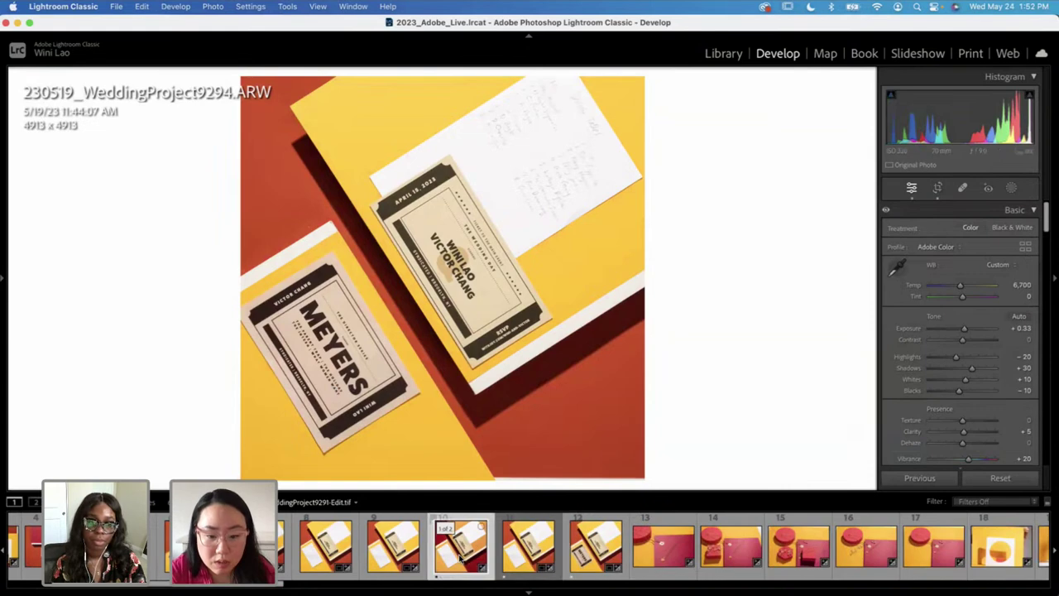
{"action": "left_click", "coordinate": [586, 552], "text": "shift"}
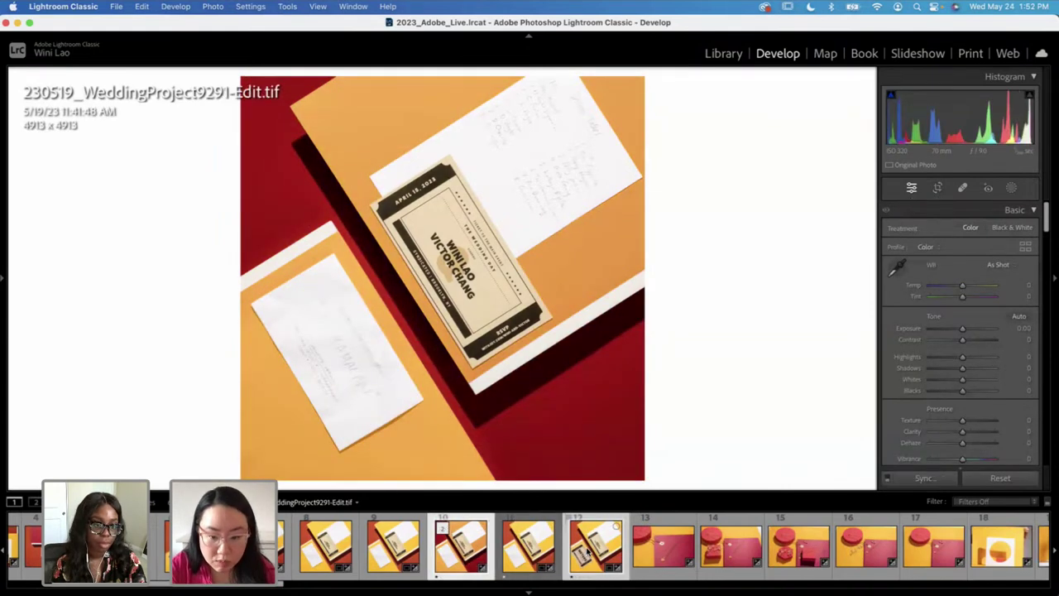
Step: Open Export for the selection and apply the 03_High Quality Export preset
{"action": "right_click", "coordinate": [586, 552]}
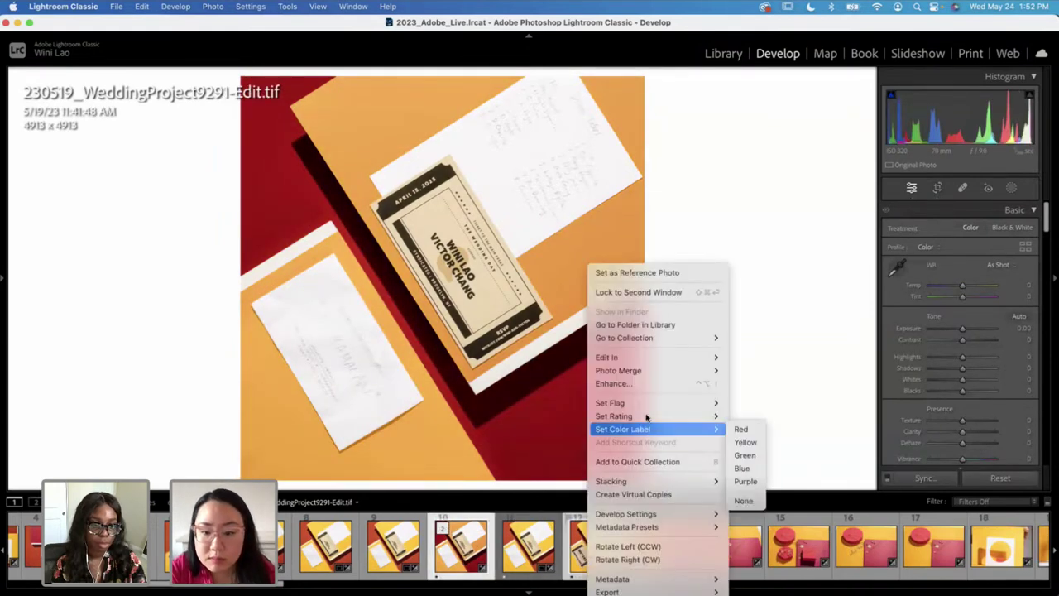
{"action": "mouse_move", "coordinate": [638, 591]}
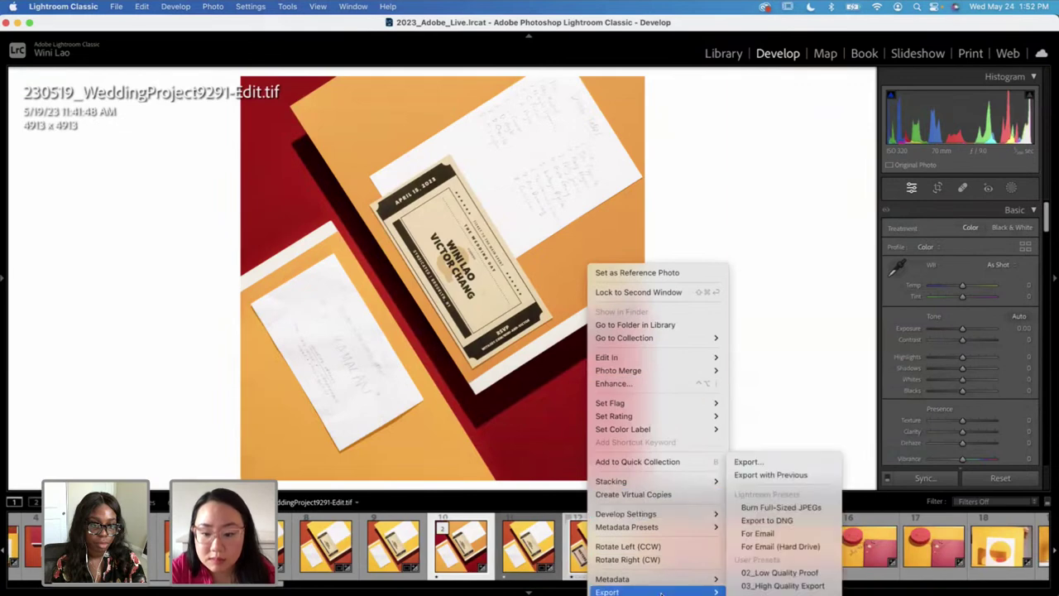
{"action": "left_click", "coordinate": [785, 461]}
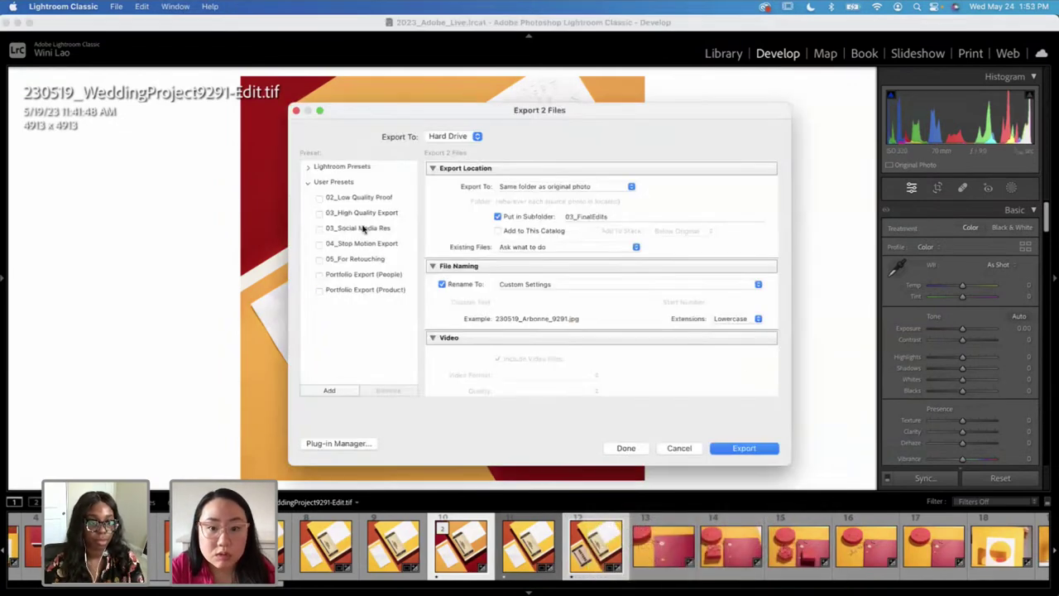
{"action": "left_click", "coordinate": [376, 215]}
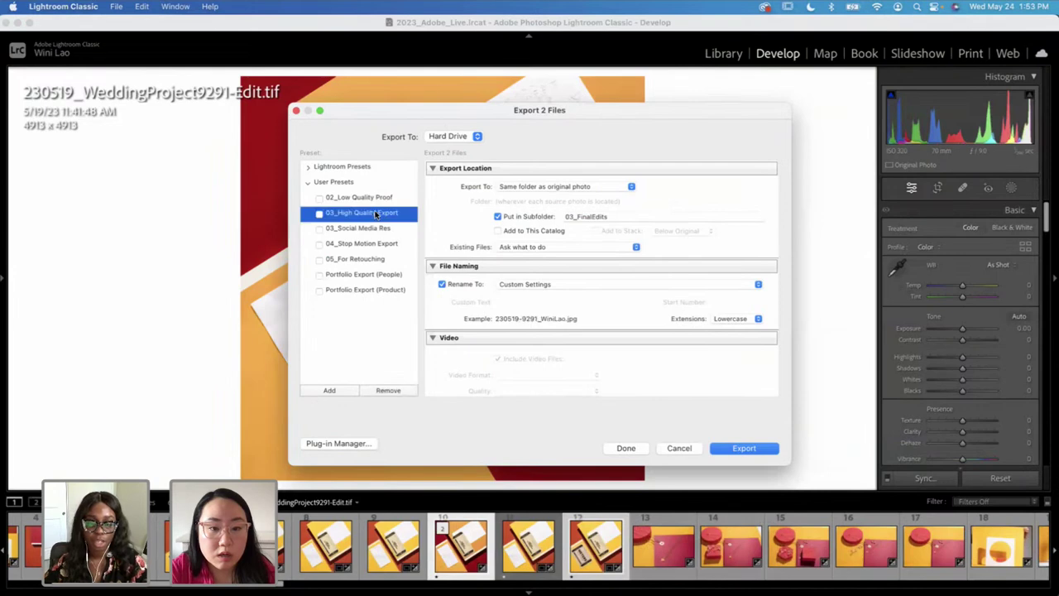
Step: Replace the hyphen after the date with _Adobe in the filename template, then export both photos
{"action": "left_click", "coordinate": [571, 286]}
{"action": "left_click", "coordinate": [558, 305]}
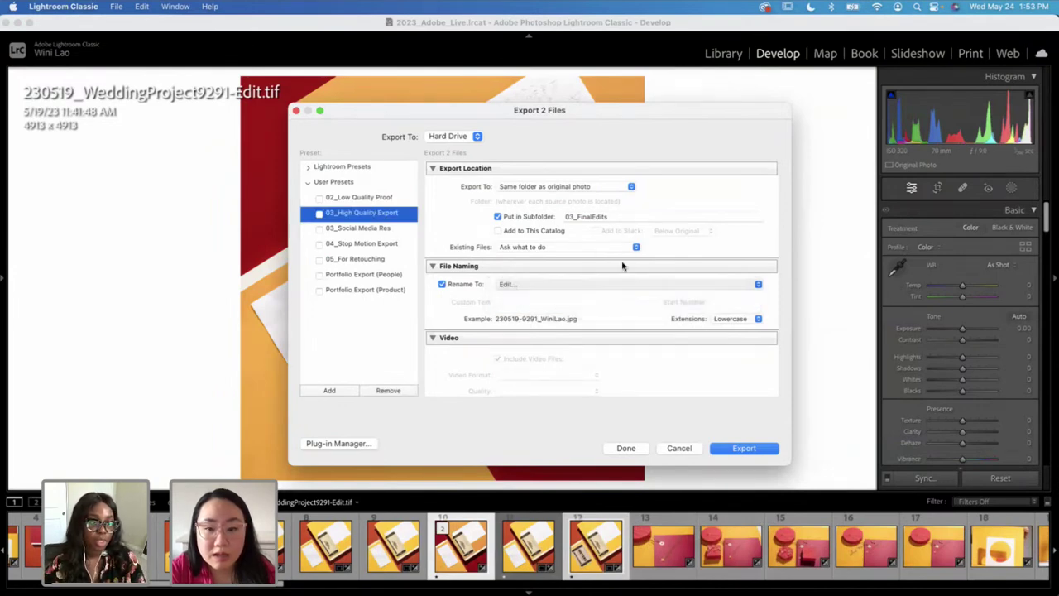
{"action": "left_click", "coordinate": [531, 281]}
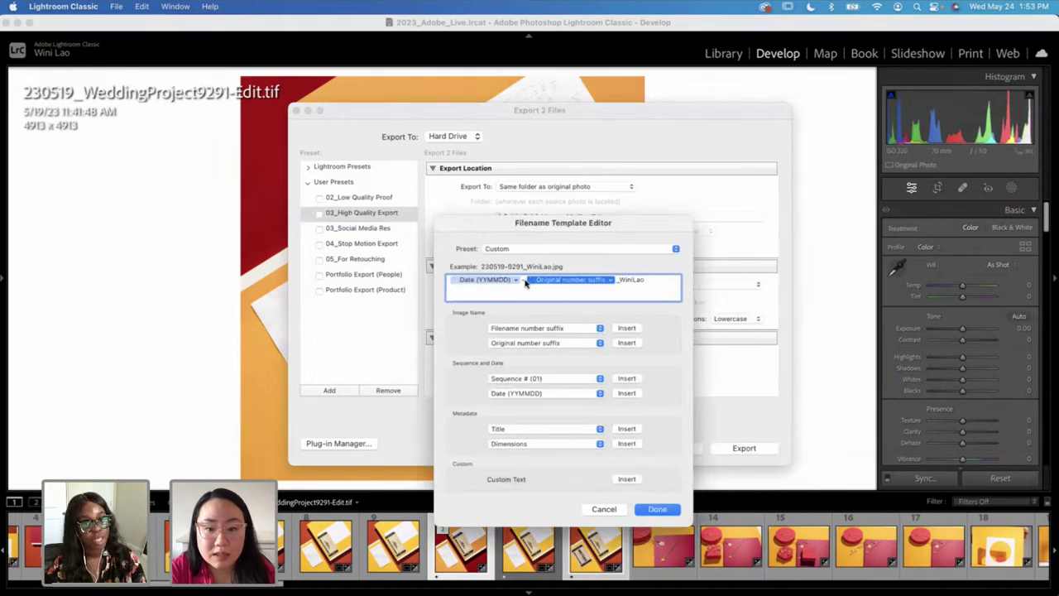
{"action": "left_click", "coordinate": [521, 283]}
{"action": "key", "text": "BackSpace"}
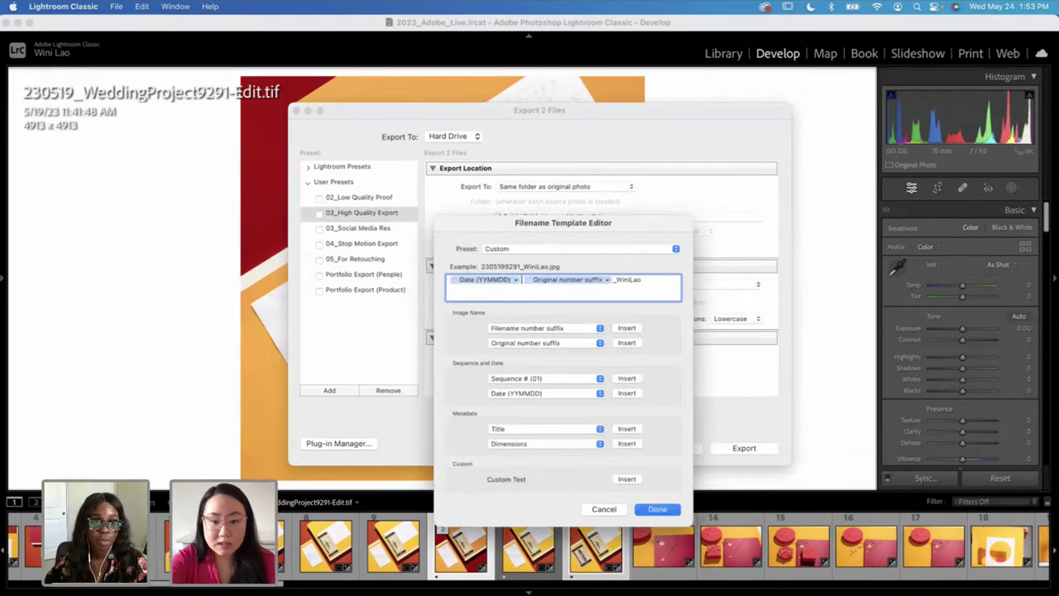
{"action": "type", "text": "_Adobe"}
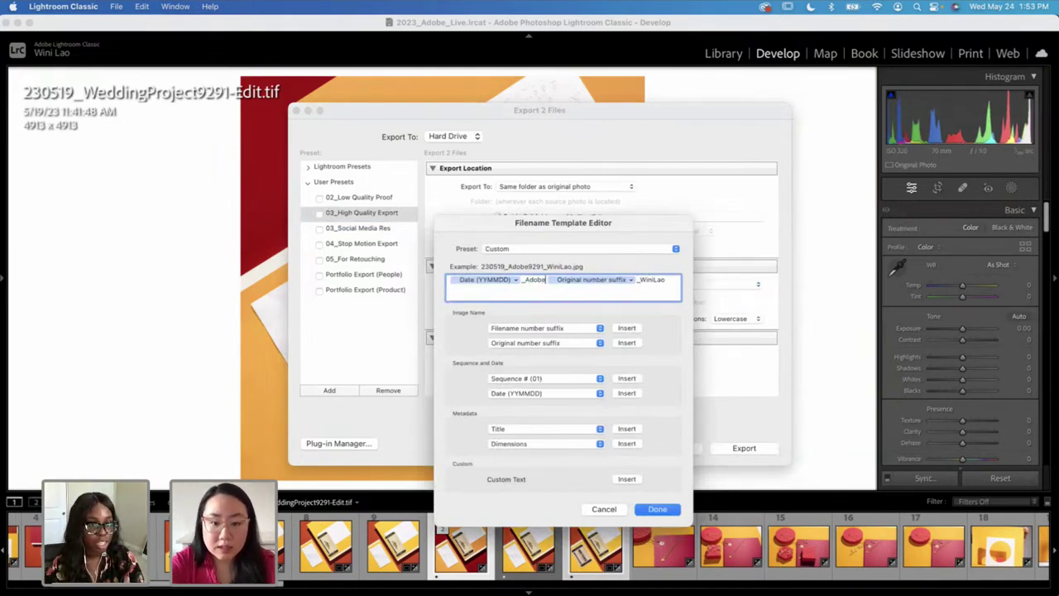
{"action": "left_click", "coordinate": [658, 509]}
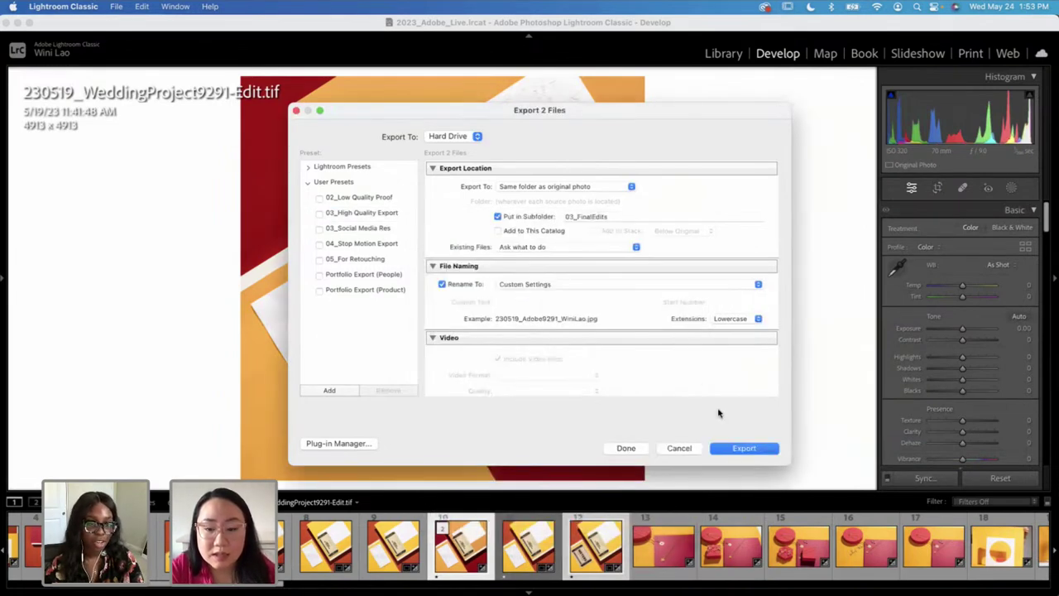
{"action": "left_click", "coordinate": [733, 449]}
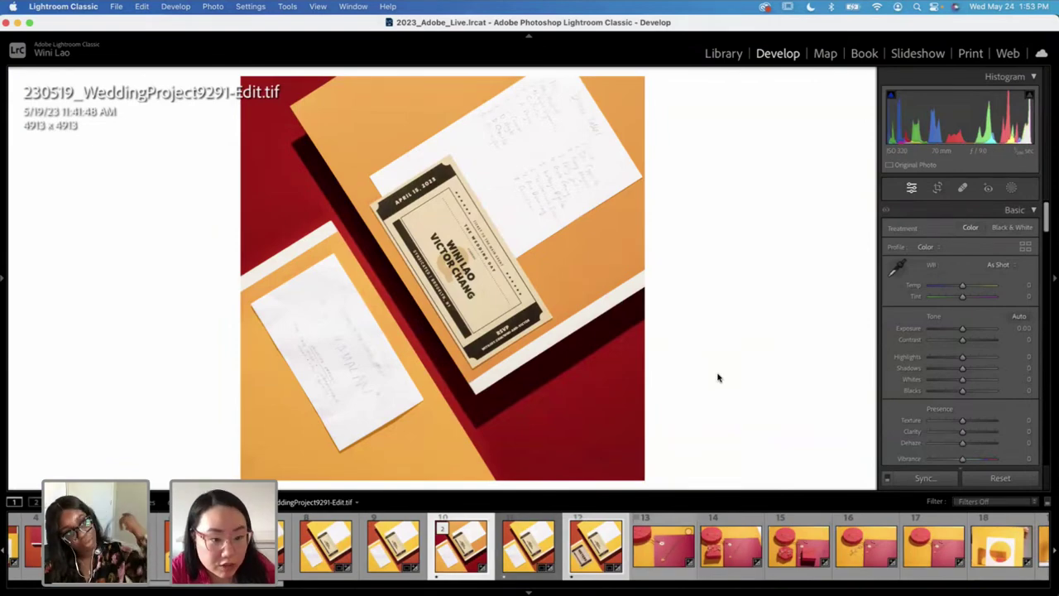
{"action": "key", "text": "ctrl+Up"}
{"action": "left_click", "coordinate": [819, 243]}
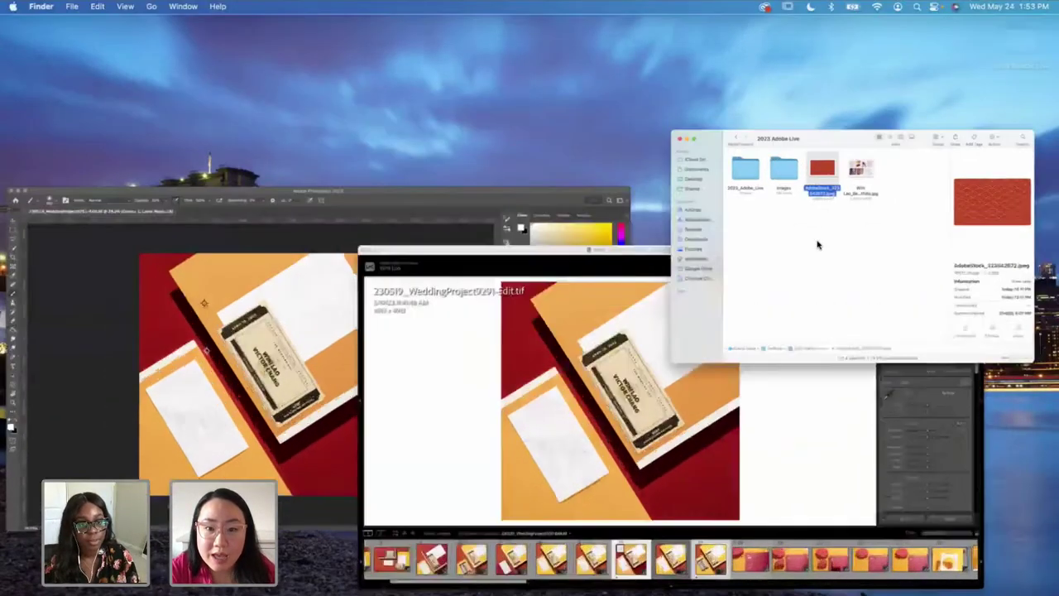
{"action": "left_click", "coordinate": [628, 277]}
{"action": "left_click", "coordinate": [581, 168]}
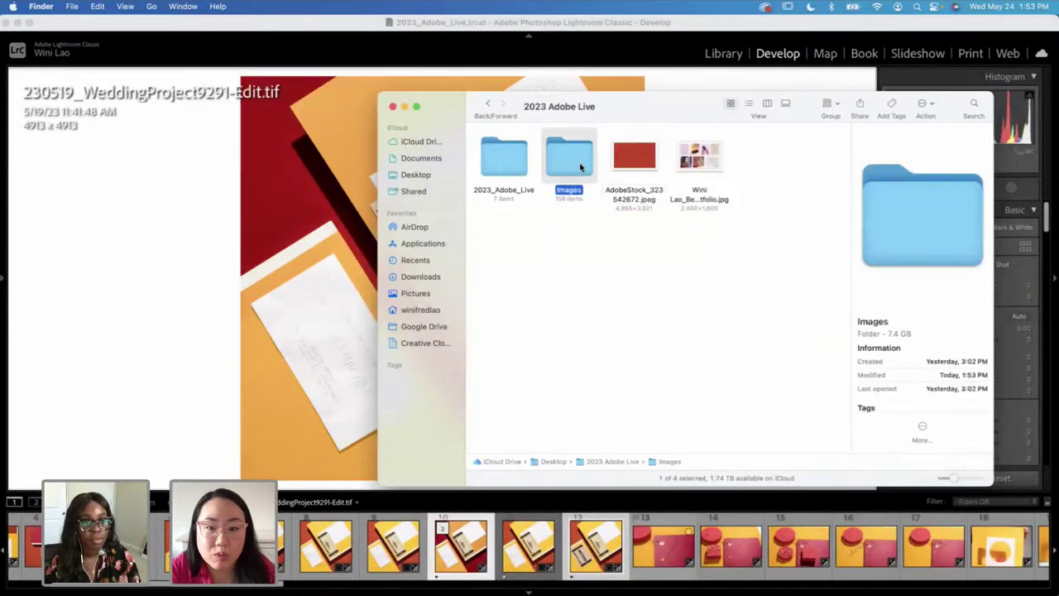
{"action": "key", "text": "super+o"}
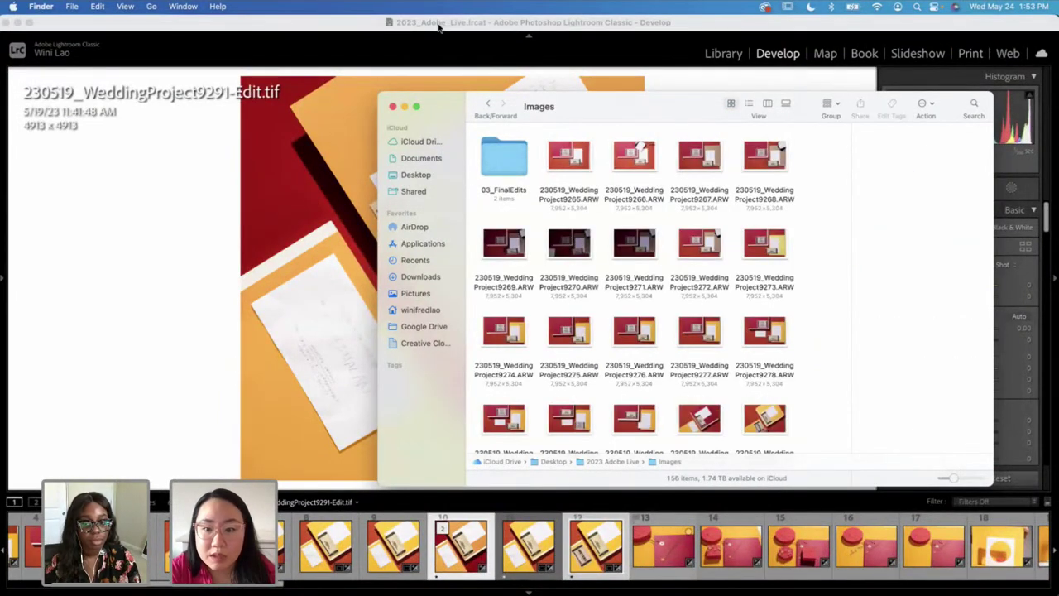
{"action": "left_click", "coordinate": [513, 166]}
{"action": "key", "text": "super+o"}
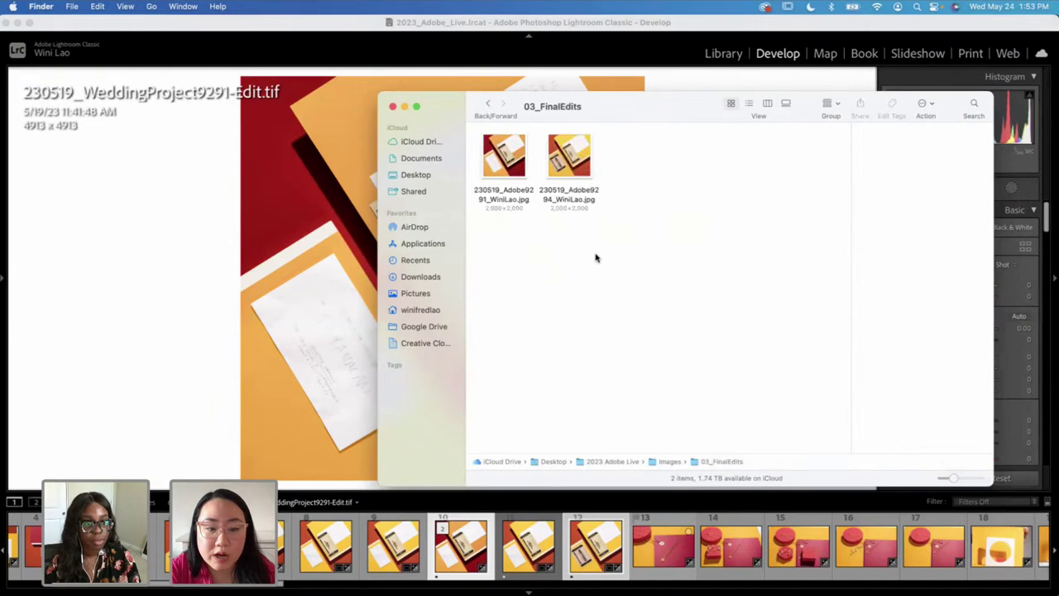
{"action": "left_click", "coordinate": [480, 31]}
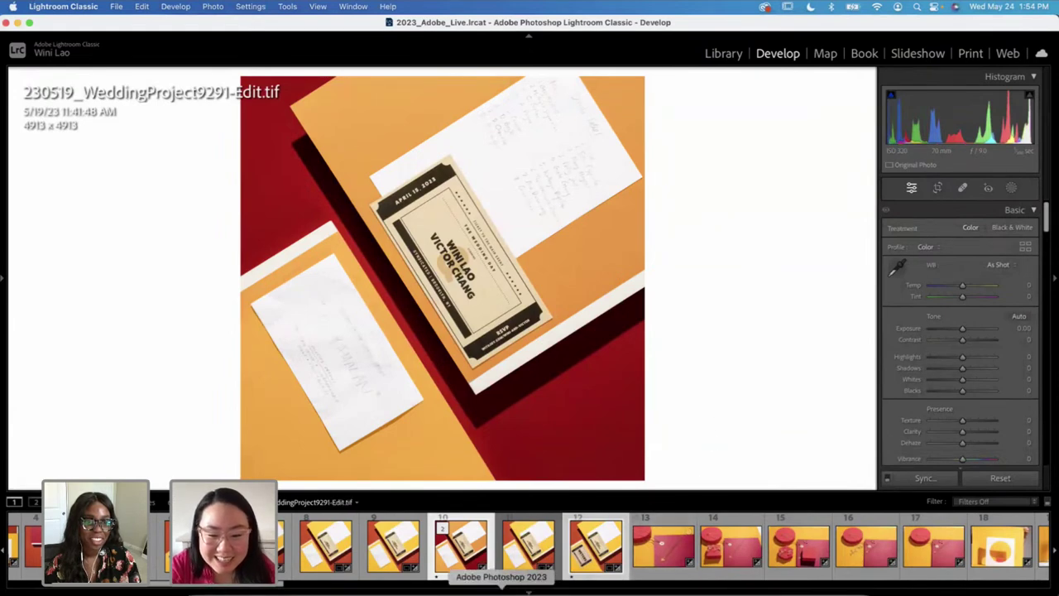
Step: In Photoshop, close the open document and start File > Scripts > Load Files into Stack
{"action": "left_click", "coordinate": [501, 589]}
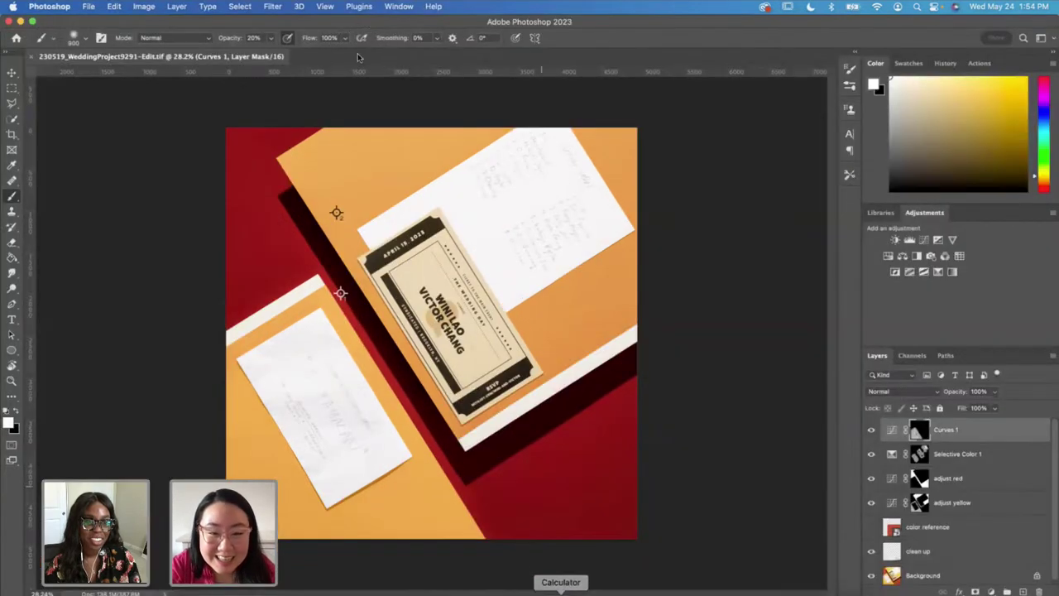
{"action": "left_click", "coordinate": [31, 57]}
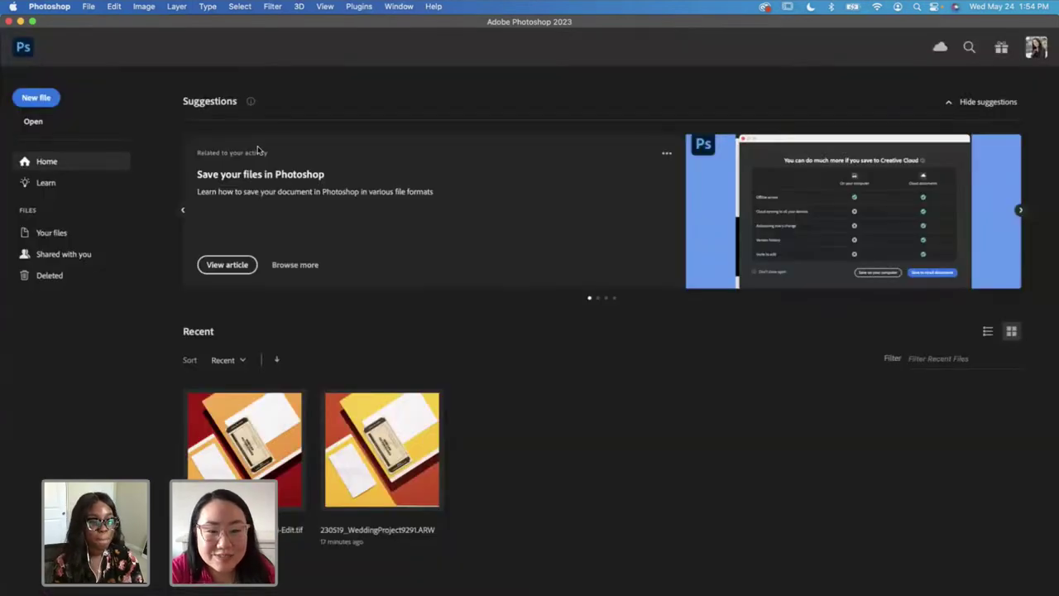
{"action": "left_click", "coordinate": [90, 7]}
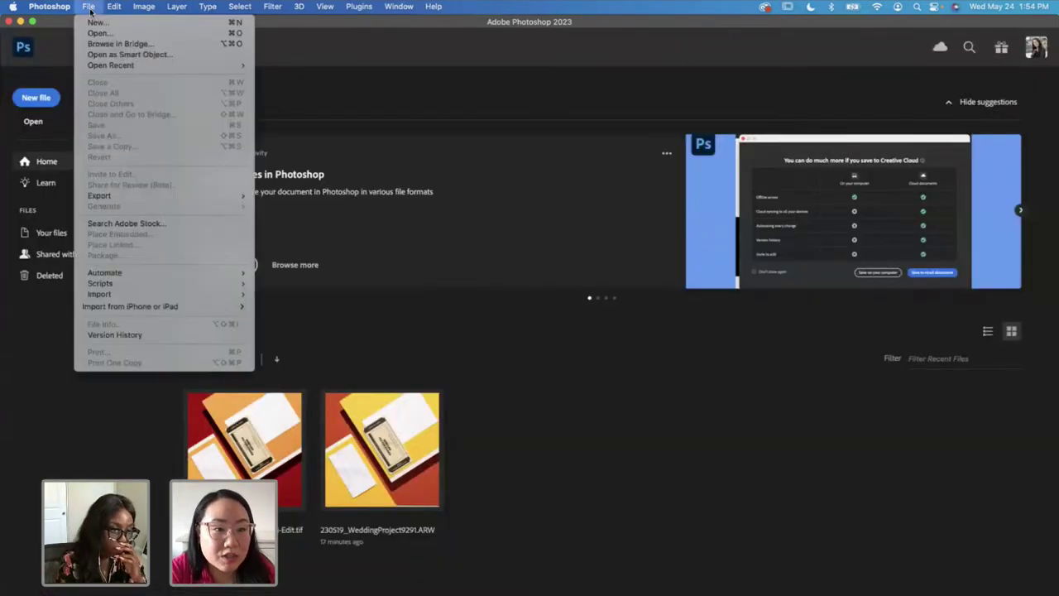
{"action": "mouse_move", "coordinate": [178, 284]}
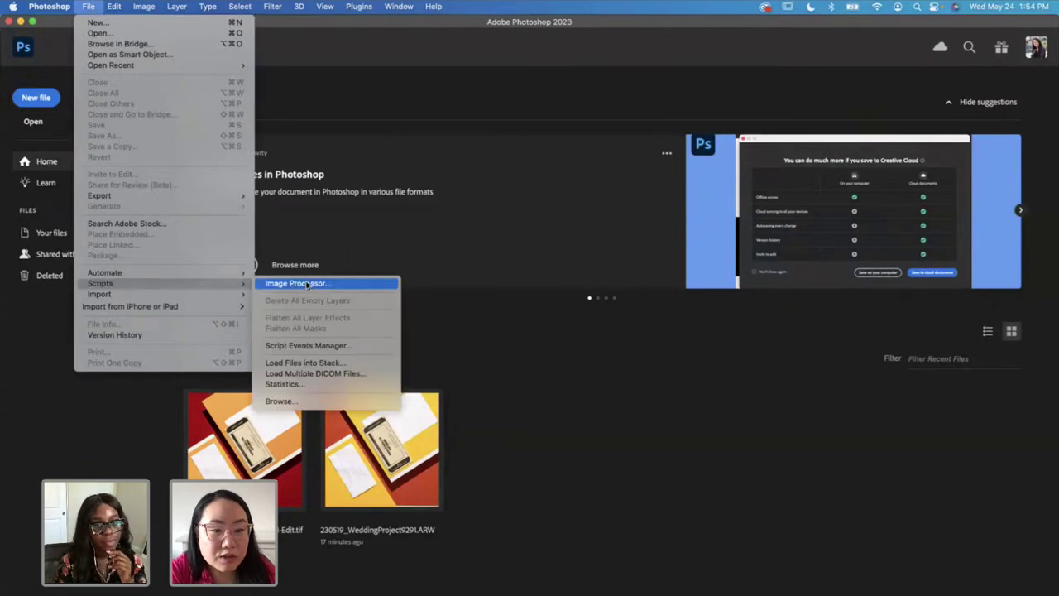
{"action": "left_click", "coordinate": [307, 364]}
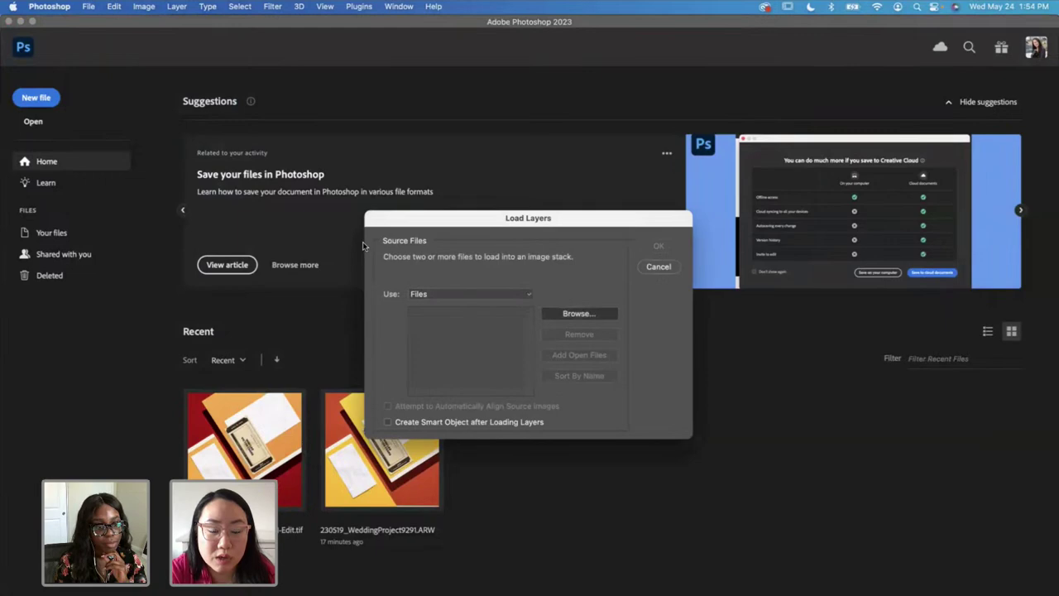
Step: Browse to Desktop > 2023 Adobe Live > Images > 03_FinalEdits and select both JPGs
{"action": "left_click", "coordinate": [571, 315]}
{"action": "left_click", "coordinate": [454, 285]}
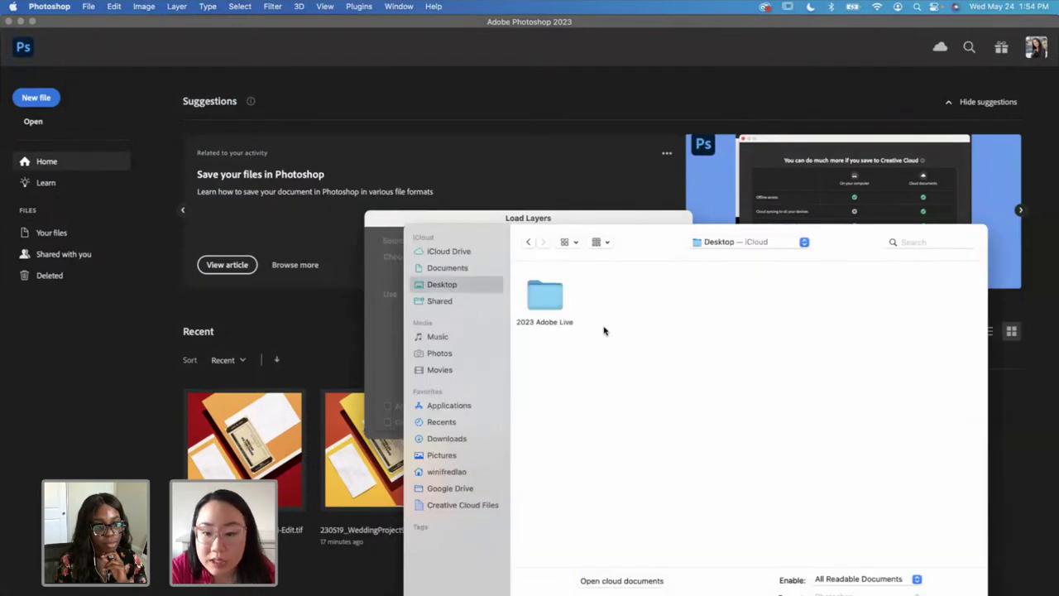
{"action": "double_click", "coordinate": [560, 298]}
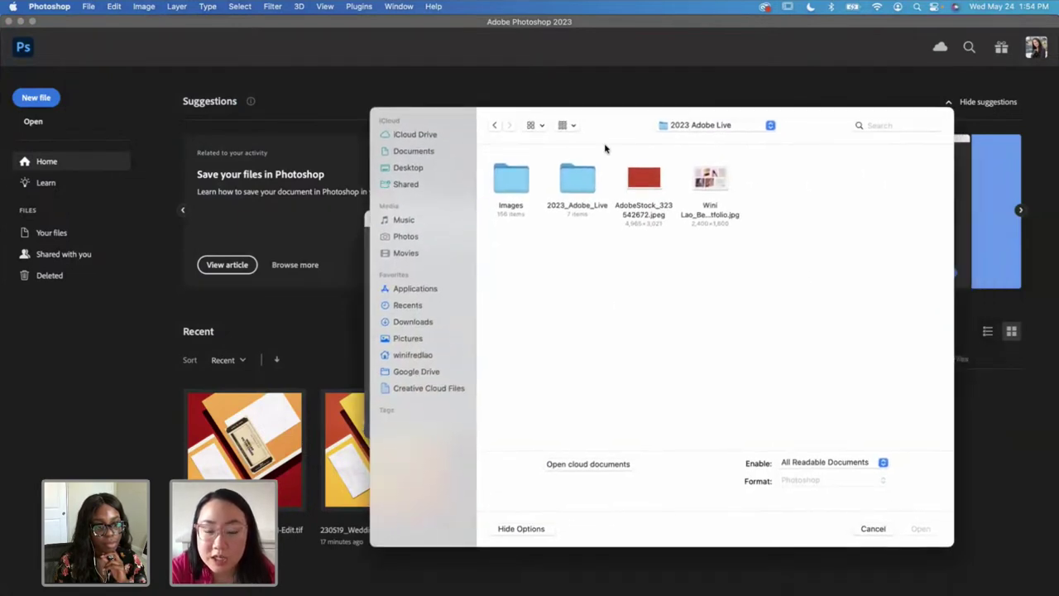
{"action": "double_click", "coordinate": [565, 184]}
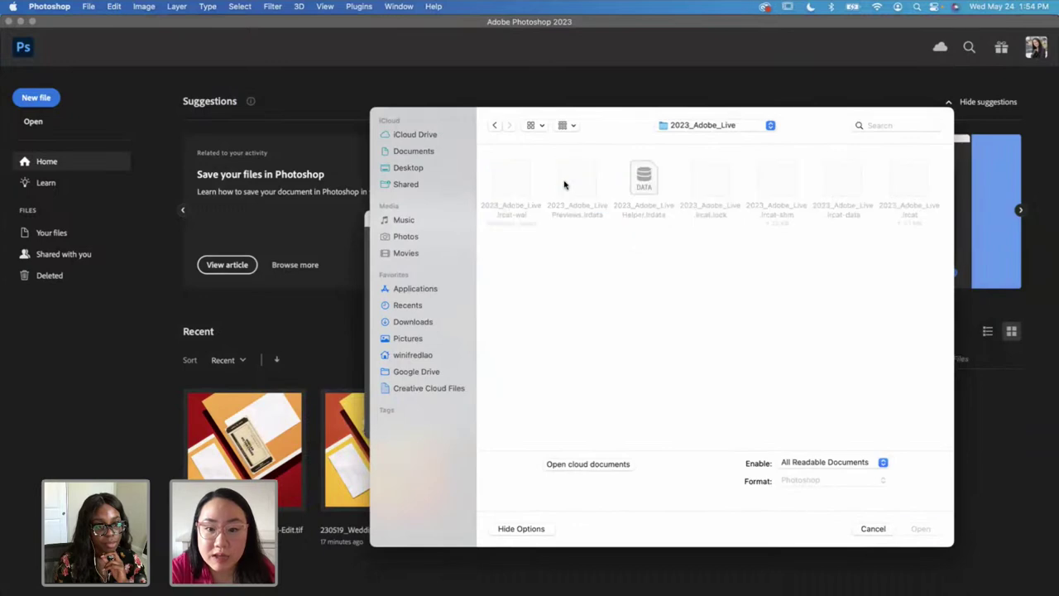
{"action": "left_click", "coordinate": [497, 126]}
{"action": "left_click", "coordinate": [501, 174]}
{"action": "double_click", "coordinate": [512, 177]}
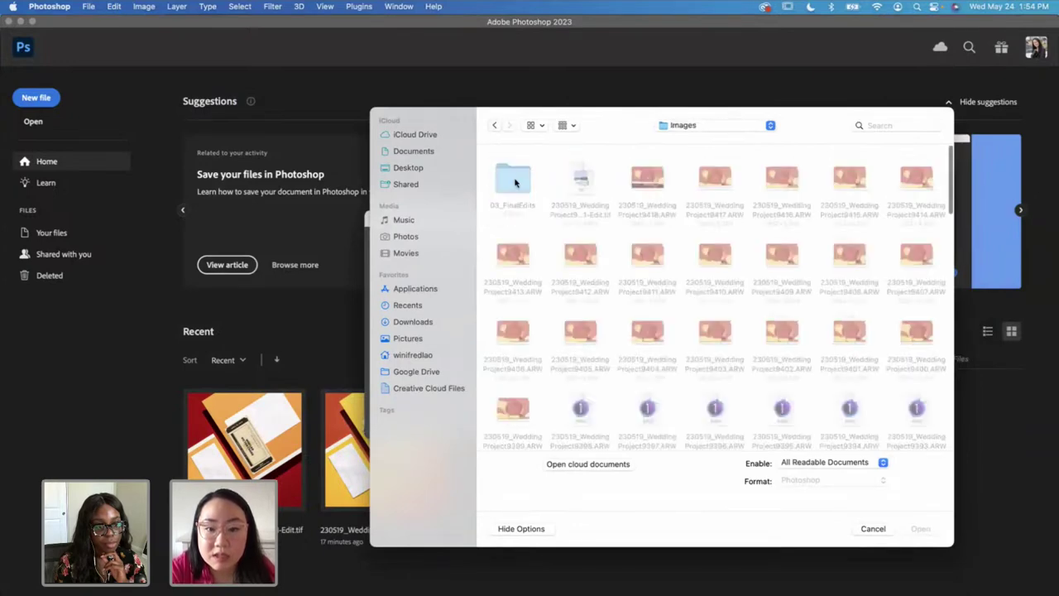
{"action": "double_click", "coordinate": [513, 178]}
{"action": "left_click_drag", "start_coordinate": [635, 265], "coordinate": [480, 157]}
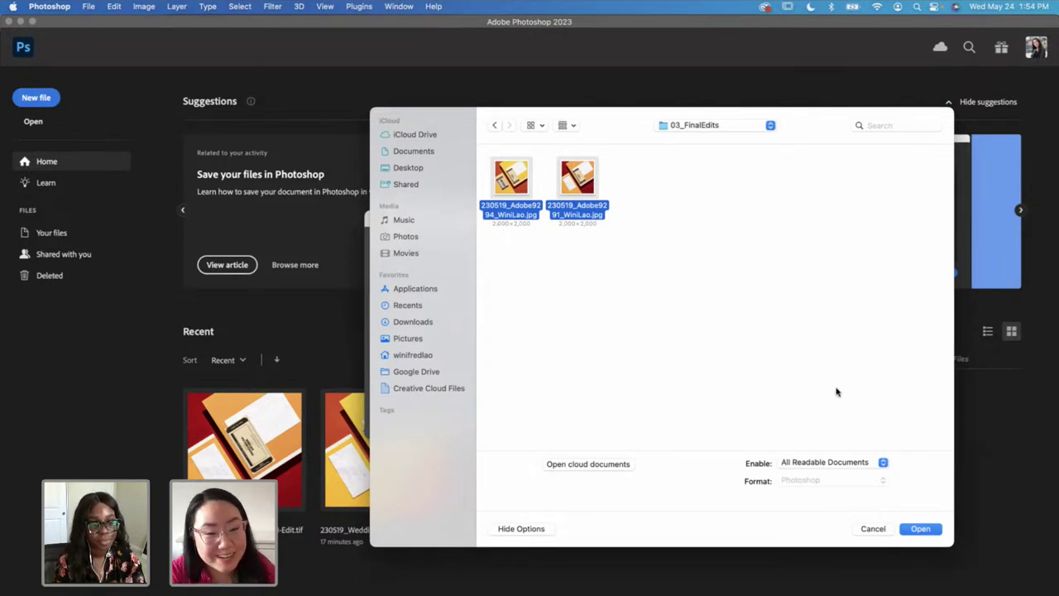
Step: Load the chosen JPGs as automatically aligned layers in a new document
{"action": "left_click", "coordinate": [923, 530]}
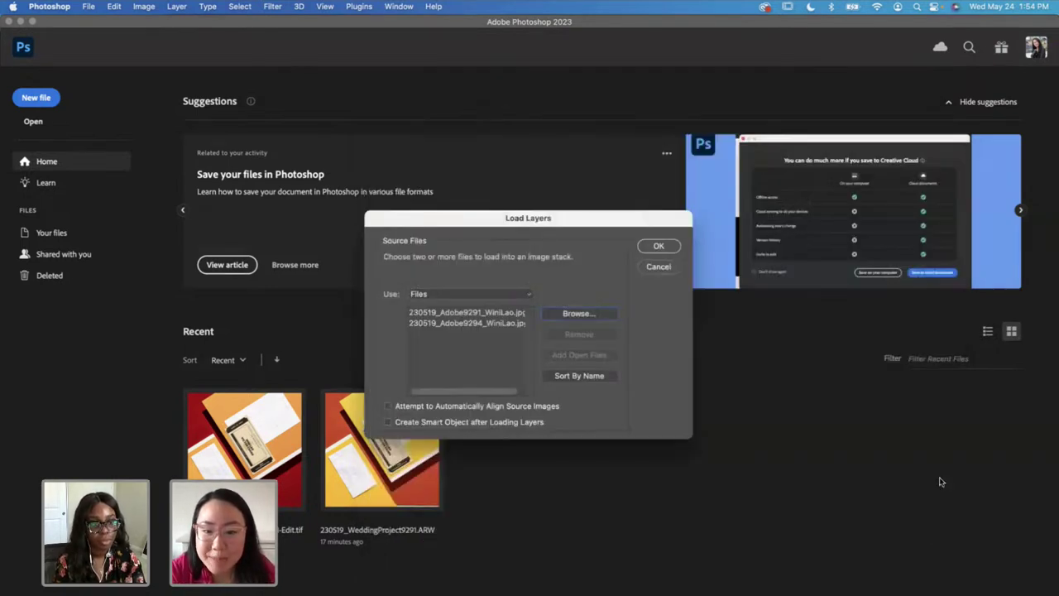
{"action": "left_click", "coordinate": [478, 407]}
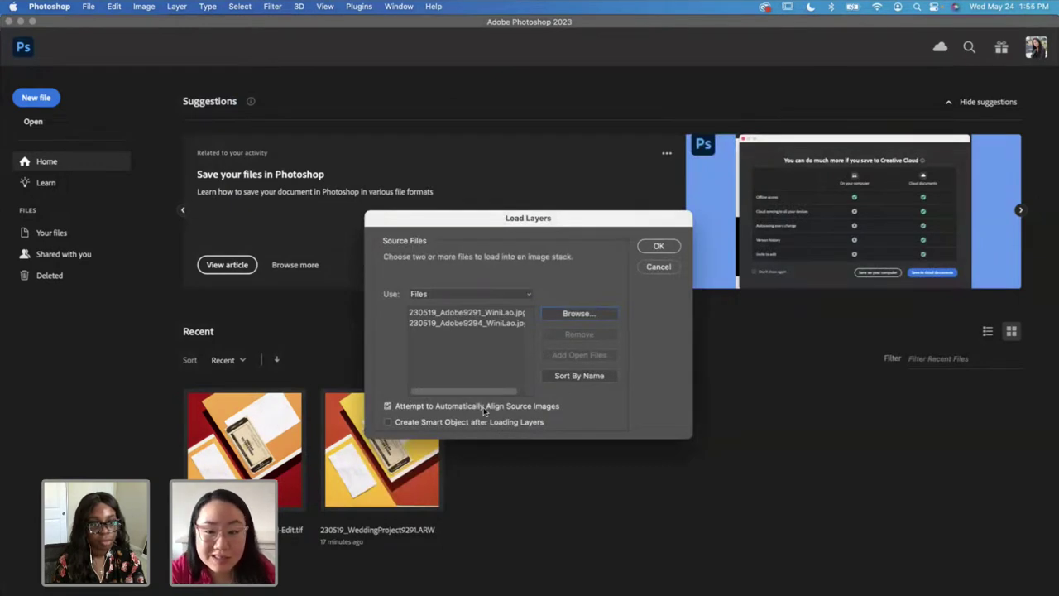
{"action": "left_click", "coordinate": [656, 246]}
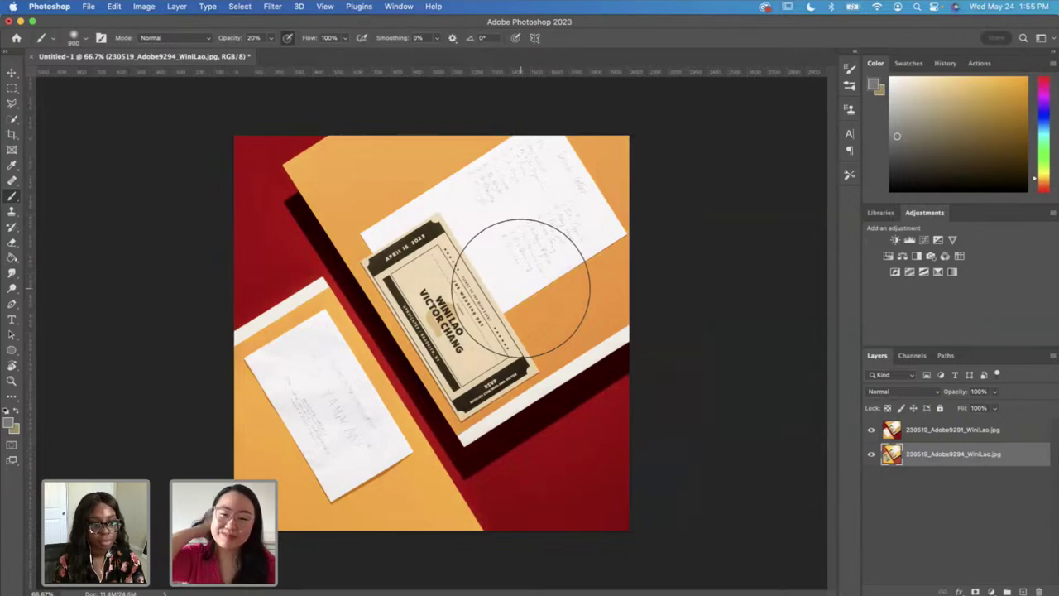
Step: Rename the layers Base Layer and New Layer, then move New Layer to the top
{"action": "left_click", "coordinate": [935, 432]}
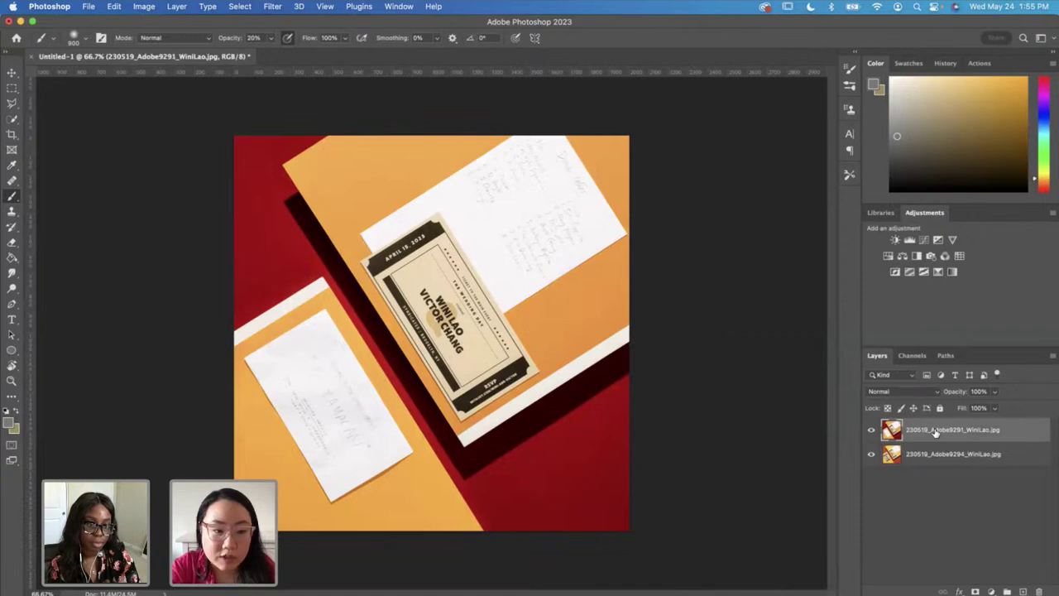
{"action": "left_click", "coordinate": [871, 431]}
{"action": "left_click", "coordinate": [871, 431]}
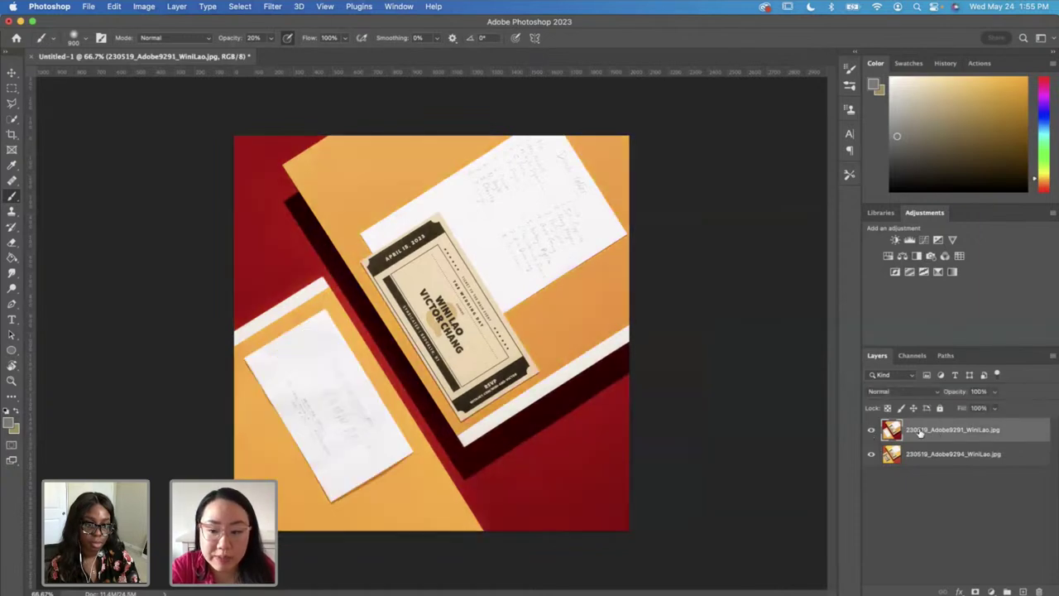
{"action": "double_click", "coordinate": [921, 430]}
{"action": "type", "text": "Base"}
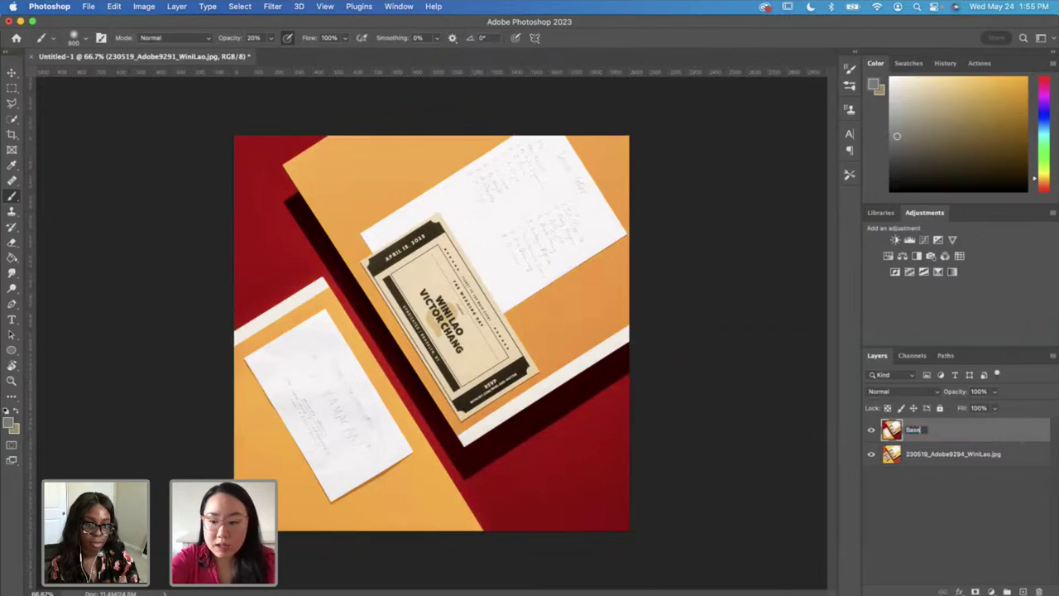
{"action": "type", "text": " Layer"}
{"action": "double_click", "coordinate": [926, 453]}
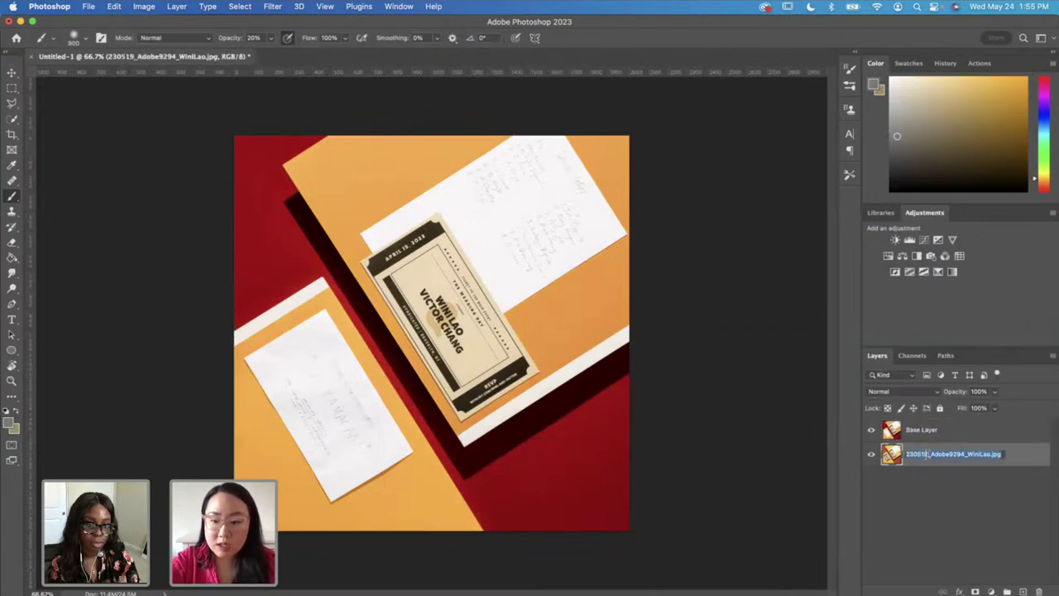
{"action": "type", "text": "New L"}
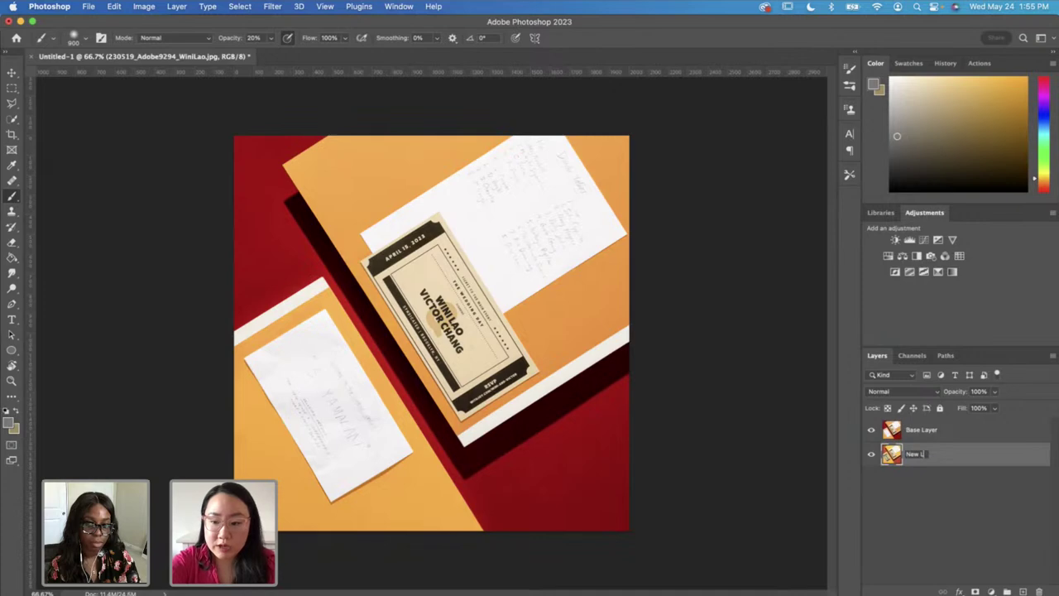
{"action": "type", "text": "ayer"}
{"action": "key", "text": "Return"}
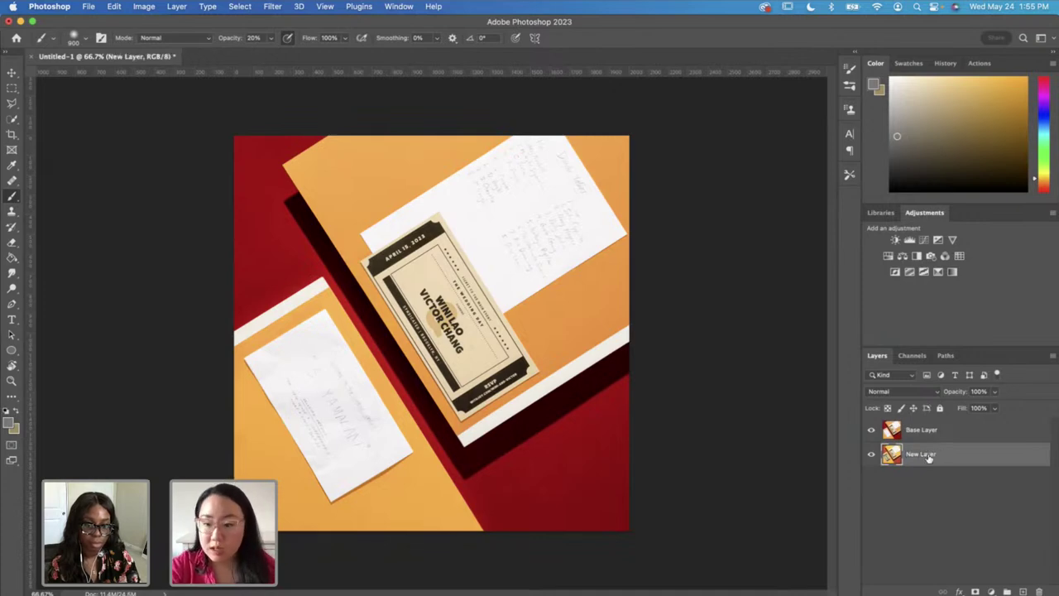
{"action": "left_click_drag", "start_coordinate": [929, 457], "coordinate": [937, 423]}
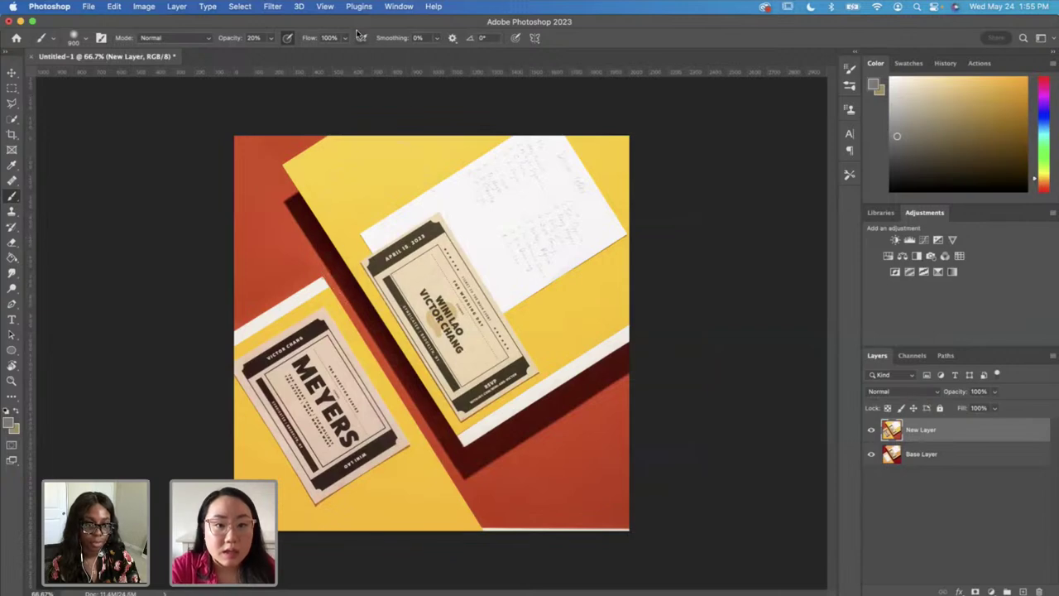
Step: Show the Timeline panel and create a frame animation
{"action": "left_click", "coordinate": [398, 6]}
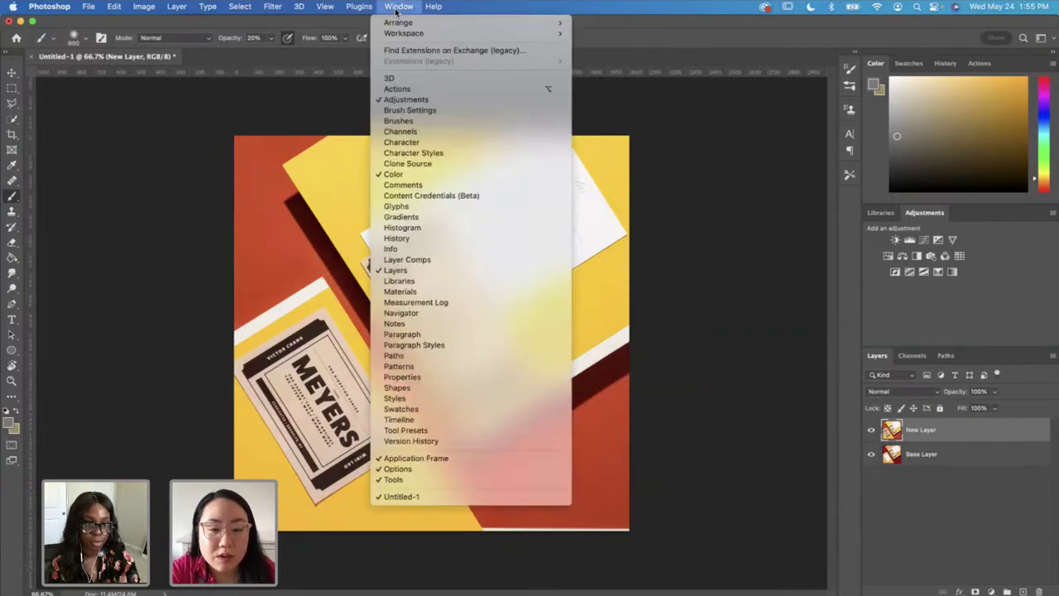
{"action": "left_click", "coordinate": [435, 420]}
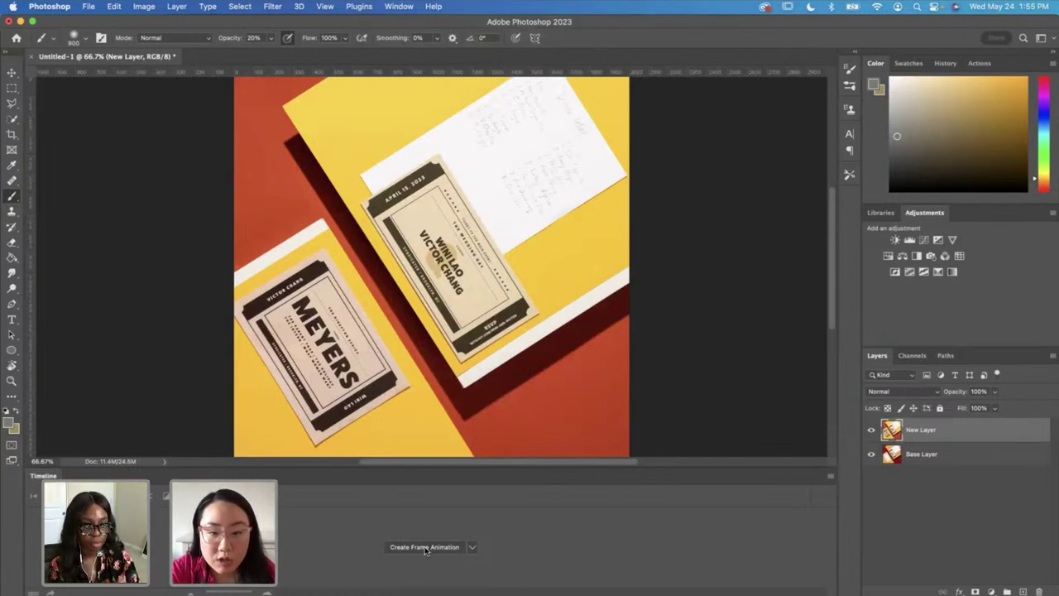
{"action": "left_click", "coordinate": [472, 547]}
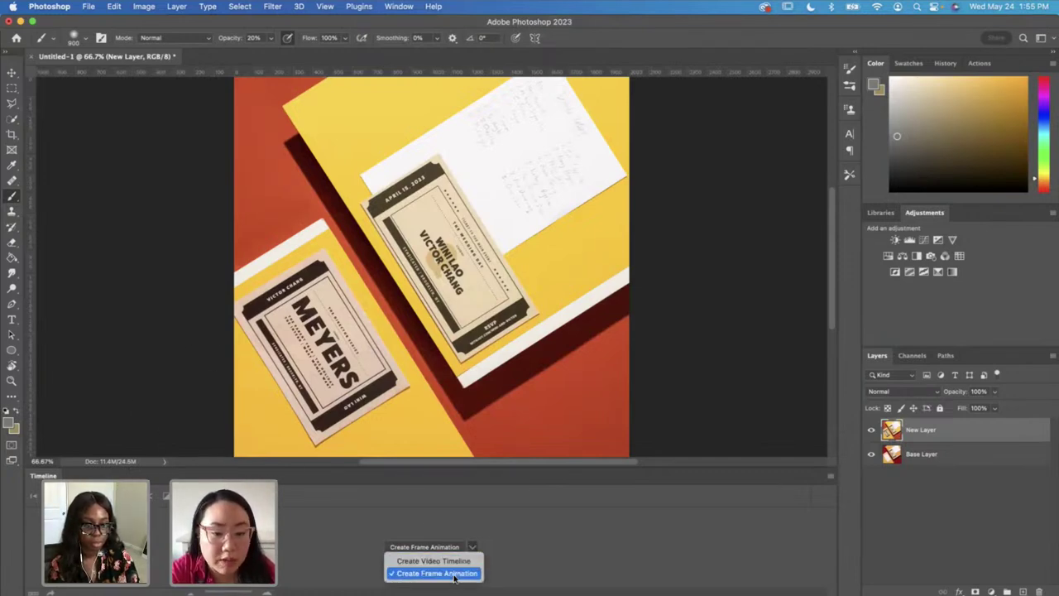
{"action": "left_click", "coordinate": [454, 577]}
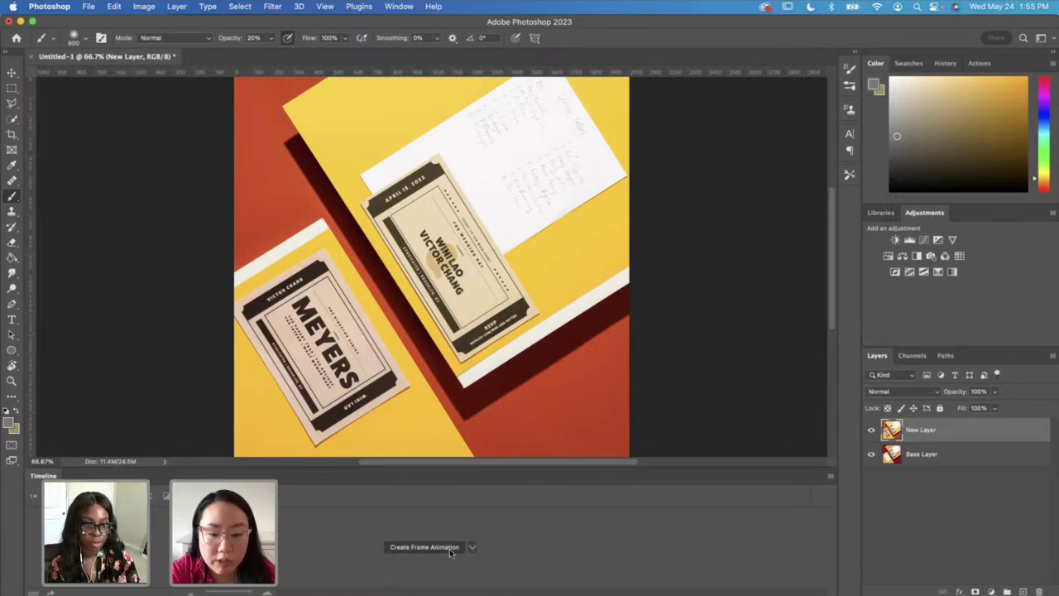
{"action": "left_click", "coordinate": [450, 550]}
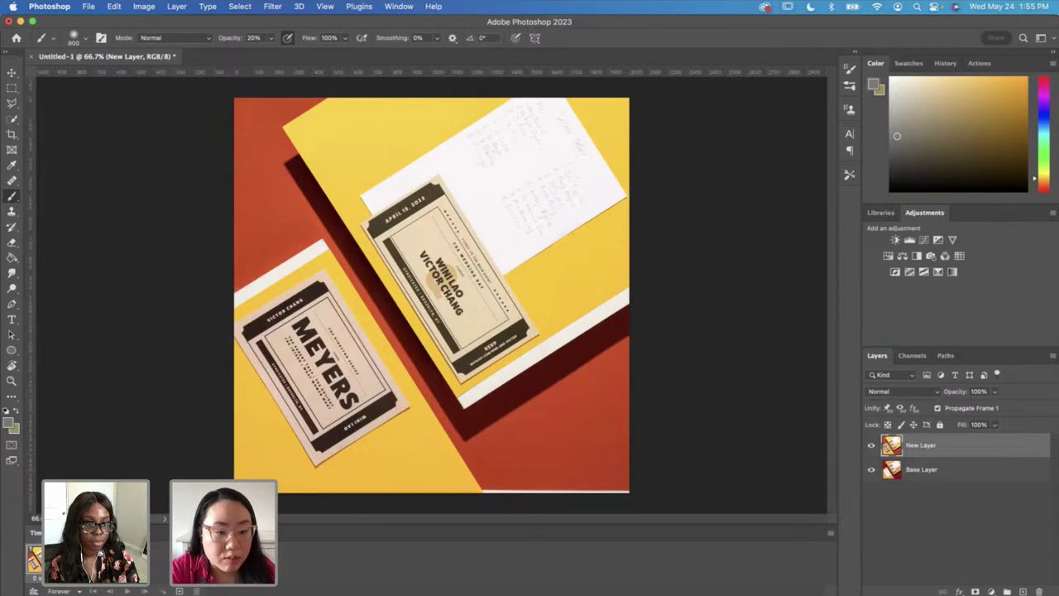
{"action": "left_click", "coordinate": [831, 533]}
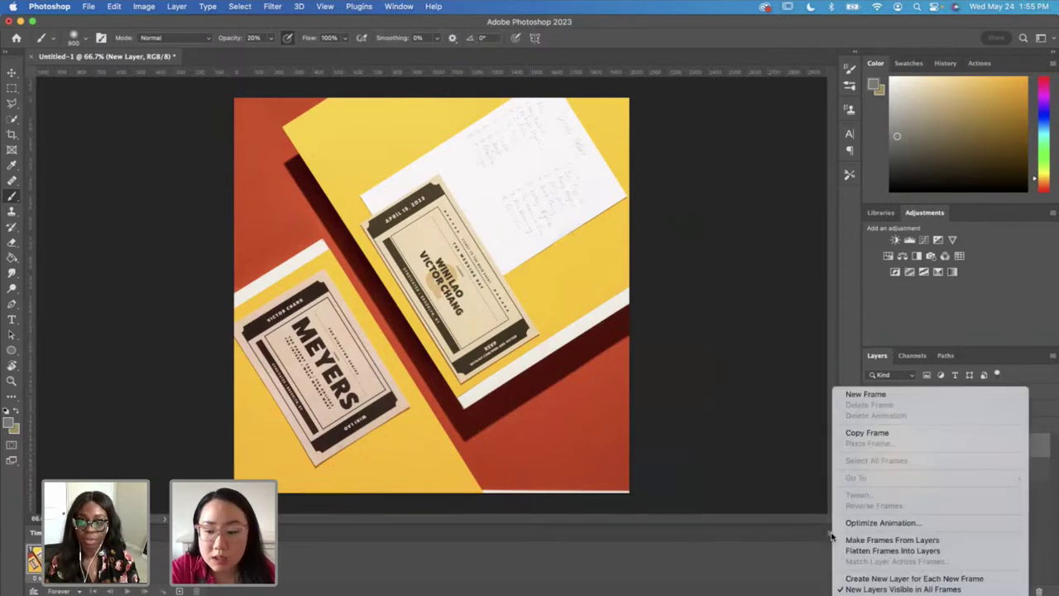
{"action": "left_click", "coordinate": [762, 450]}
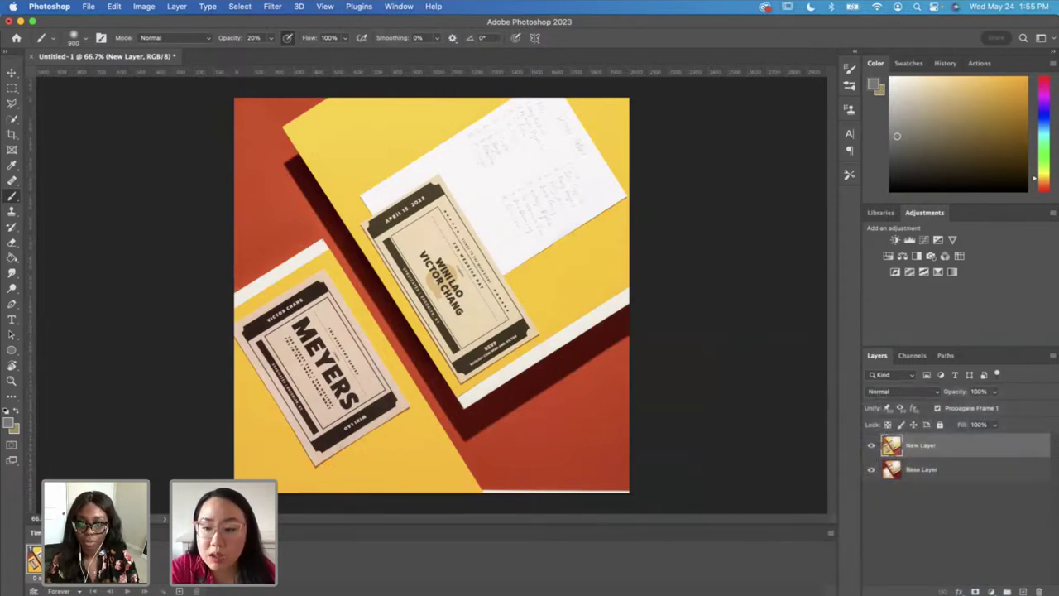
Step: Duplicate New Layer into copy, copy 2 and copy 3
{"action": "left_click", "coordinate": [917, 468]}
{"action": "left_click", "coordinate": [917, 448]}
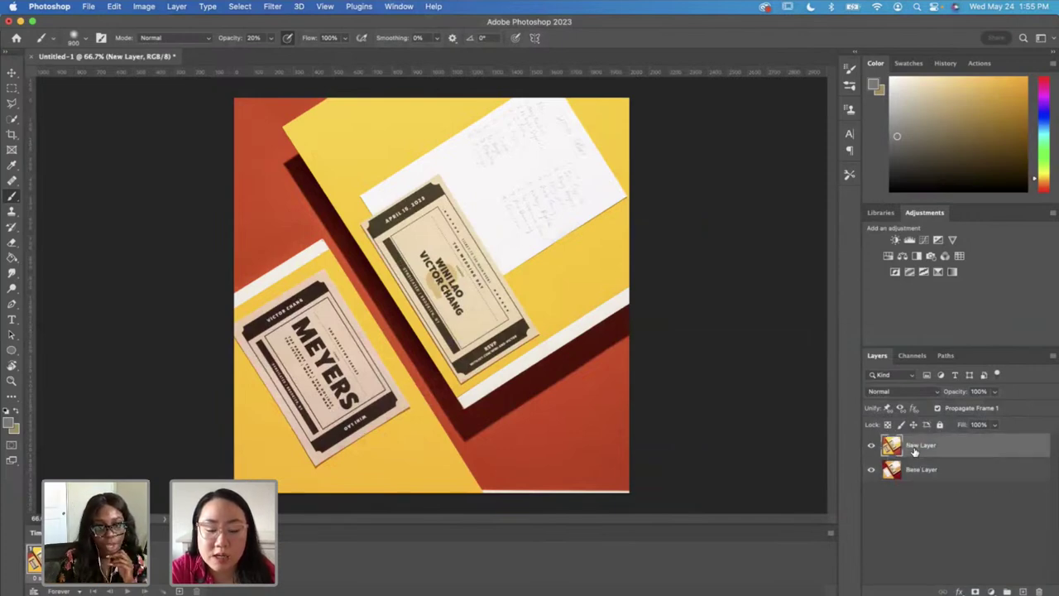
{"action": "left_click", "coordinate": [906, 473]}
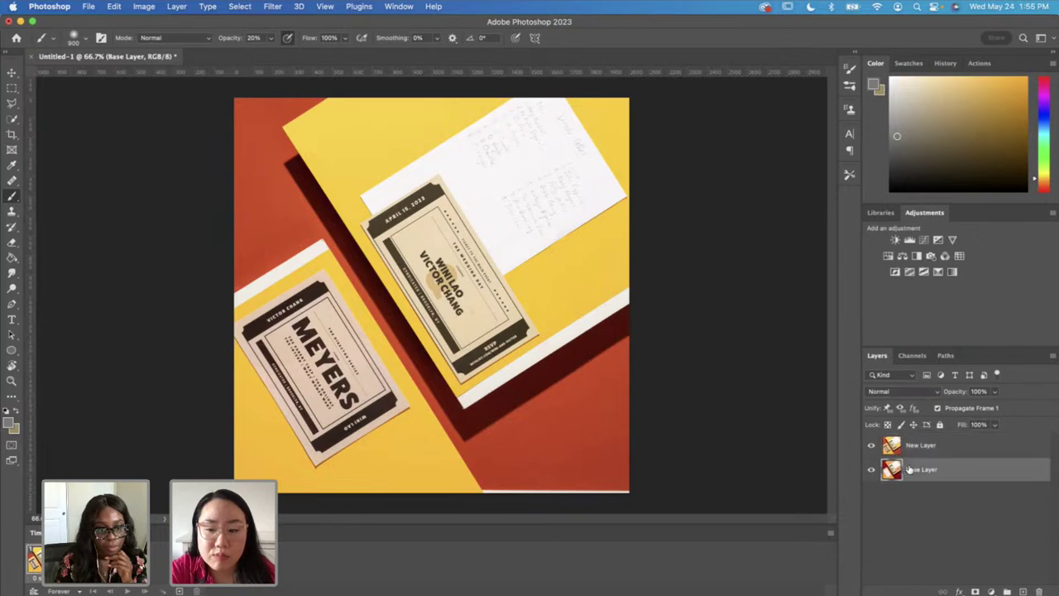
{"action": "left_click", "coordinate": [910, 451]}
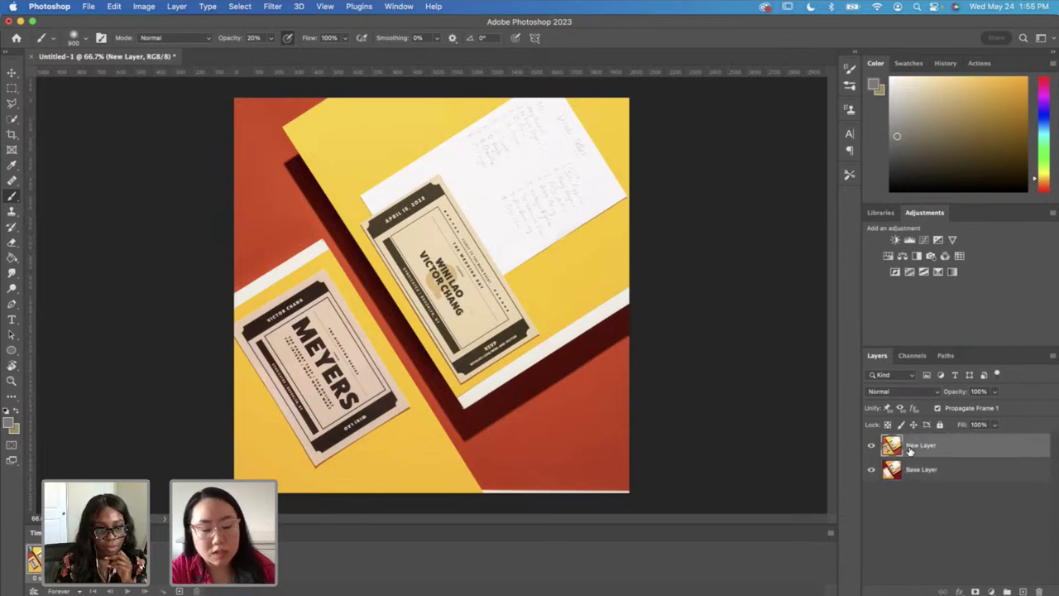
{"action": "key", "text": "super+j"}
{"action": "key", "text": "super+j"}
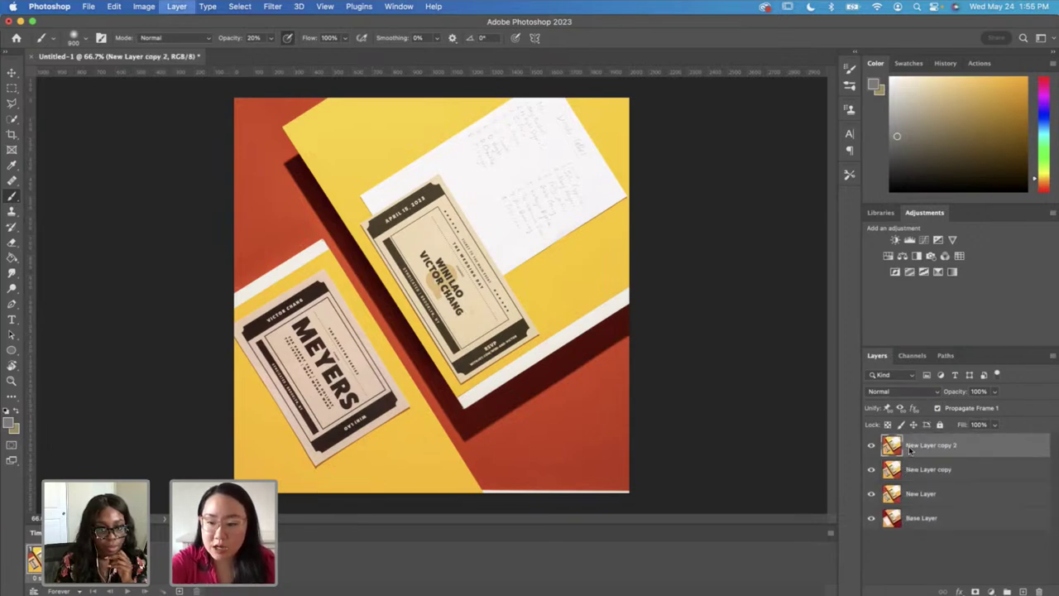
{"action": "key", "text": "super+j"}
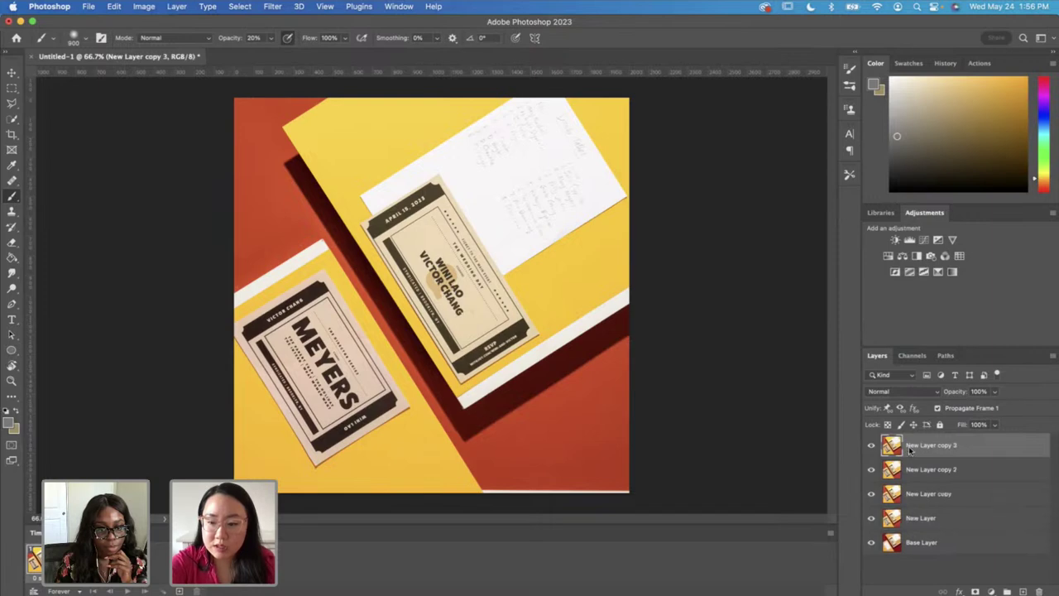
Step: Make frames from layers so each layer becomes its own animation frame
{"action": "left_click", "coordinate": [918, 543]}
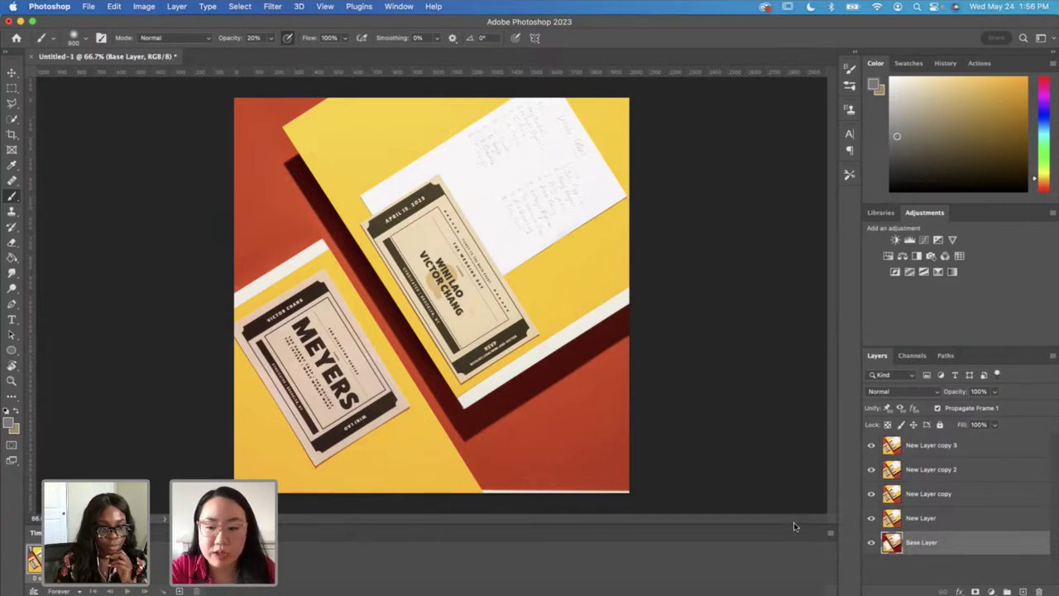
{"action": "left_click", "coordinate": [830, 532]}
{"action": "left_click", "coordinate": [852, 539]}
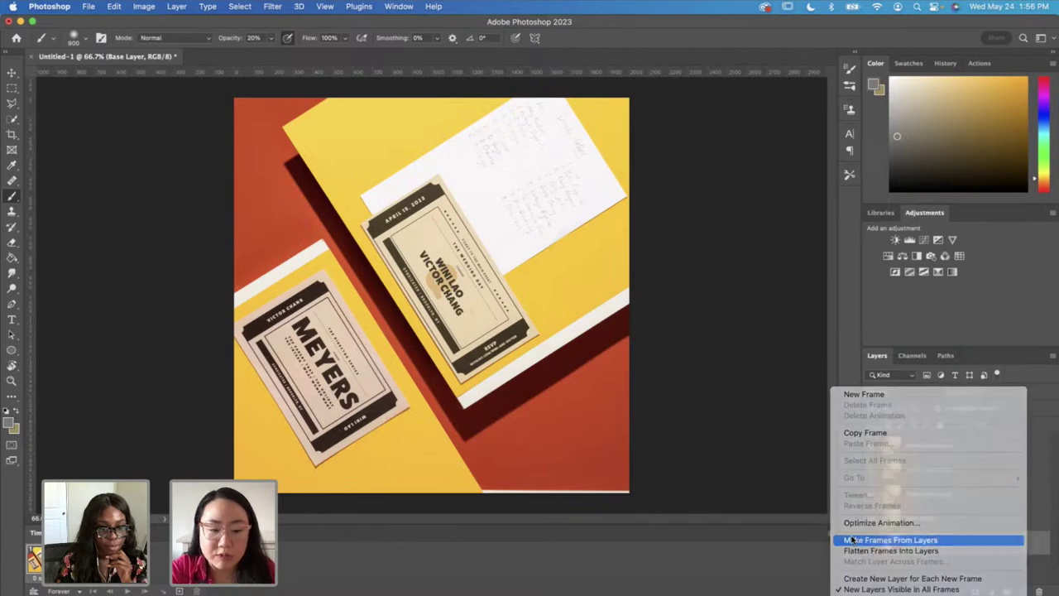
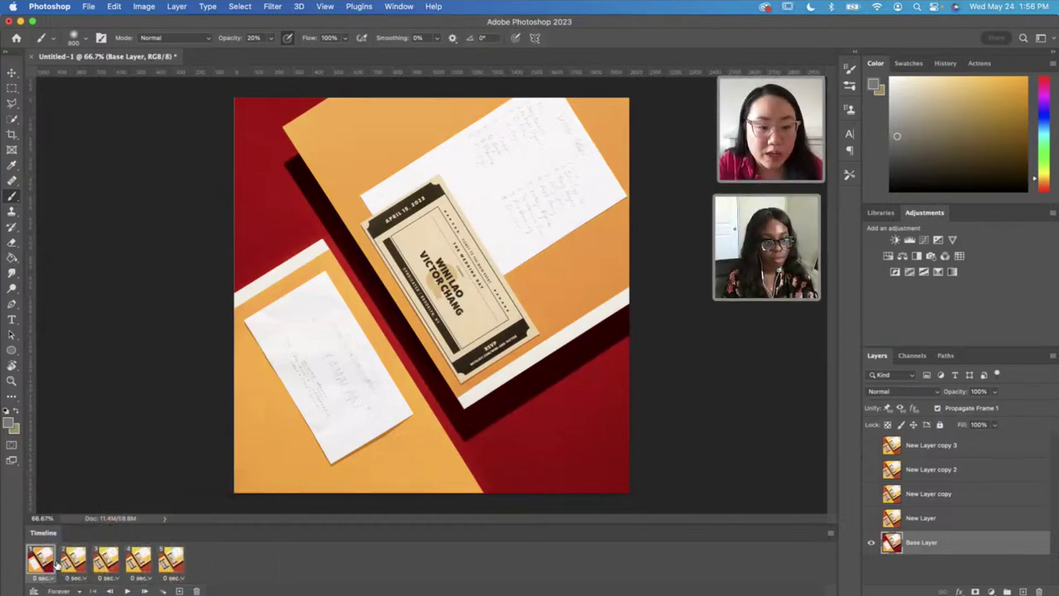
Step: Compare animation frames 1 and 2, ending on frame 2's Meyers card with New Layer selected
{"action": "left_click", "coordinate": [73, 561]}
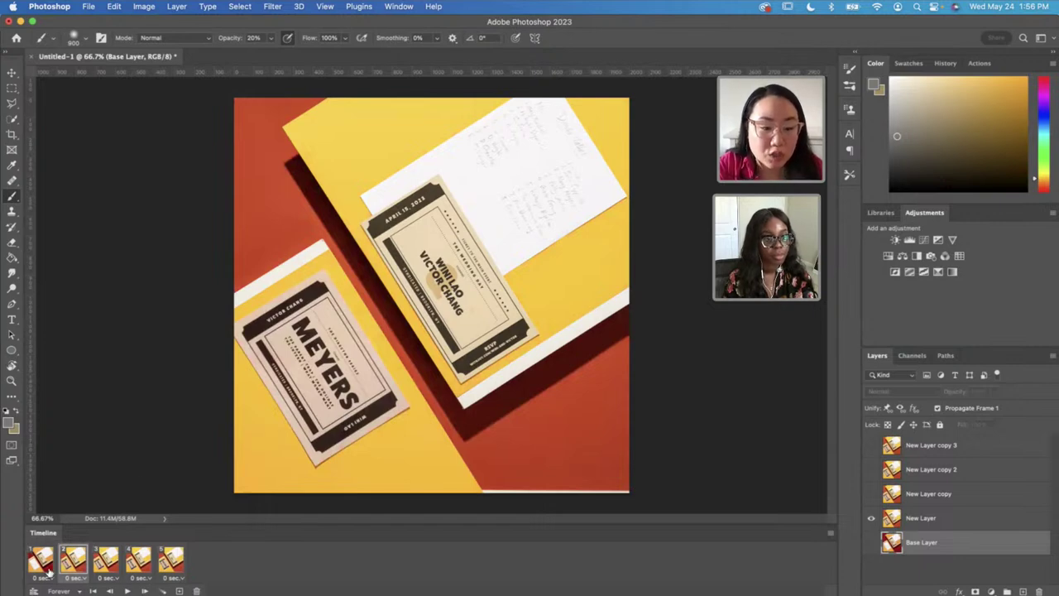
{"action": "left_click", "coordinate": [45, 567]}
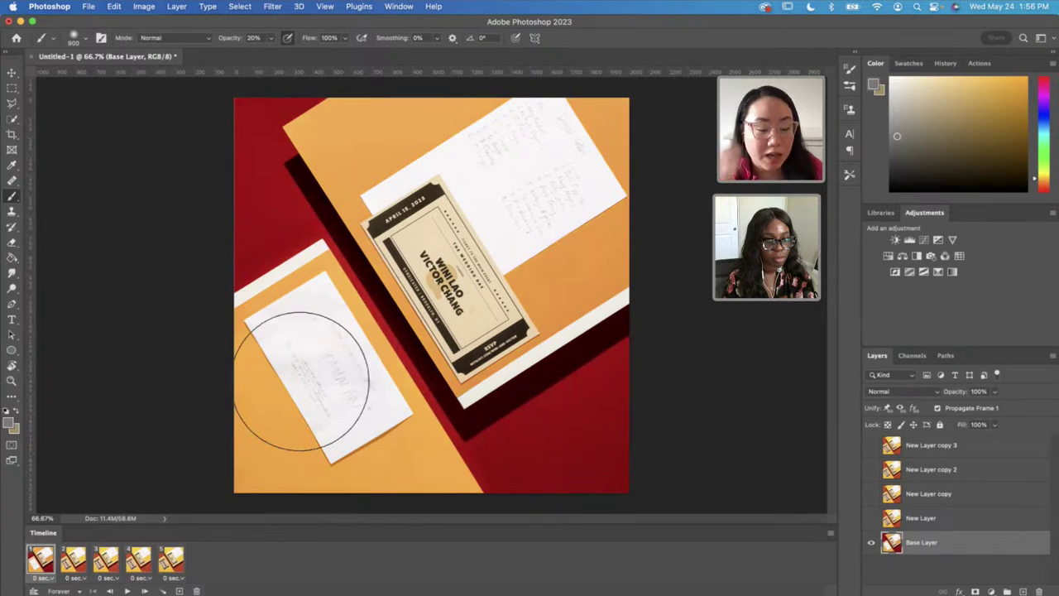
{"action": "left_click", "coordinate": [66, 569]}
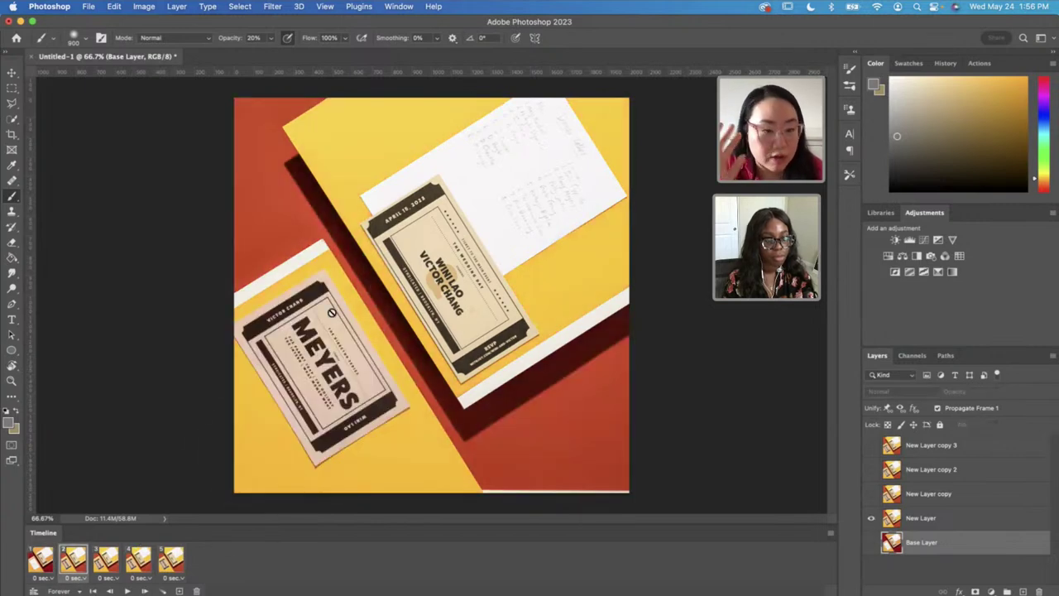
{"action": "left_click", "coordinate": [39, 562]}
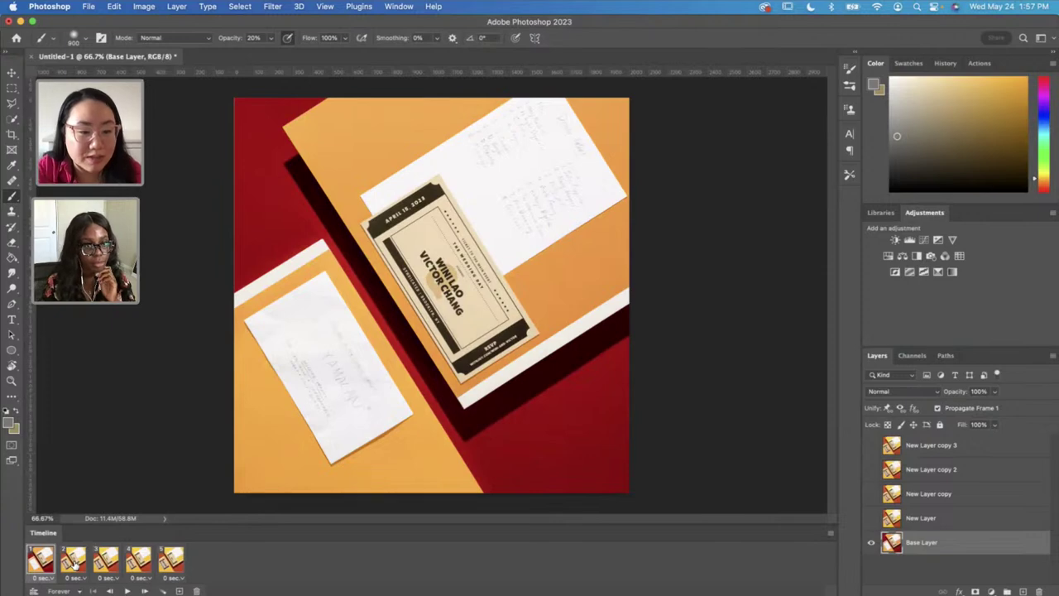
{"action": "left_click", "coordinate": [74, 561]}
{"action": "left_click", "coordinate": [933, 518]}
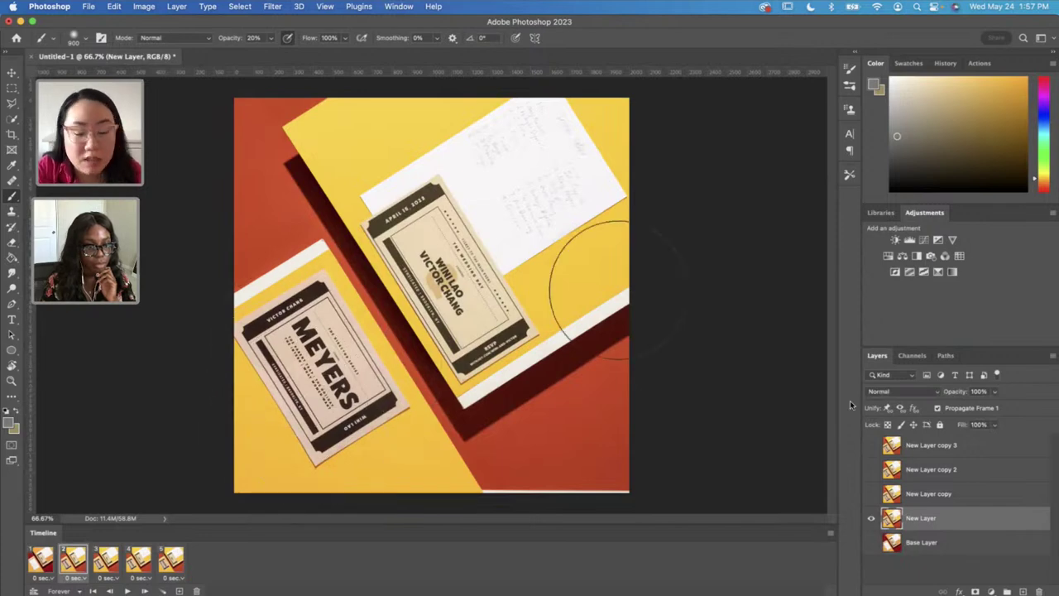
Step: Give New Layer an inverted, hide-all layer mask and turn Base Layer's visibility back on
{"action": "left_click", "coordinate": [976, 590]}
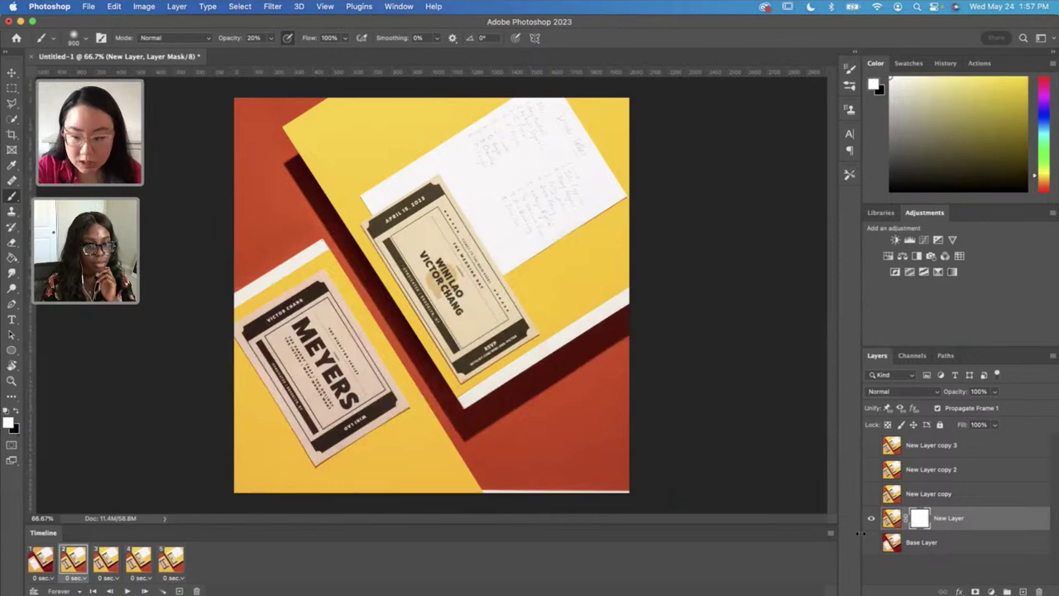
{"action": "key", "text": "super+i"}
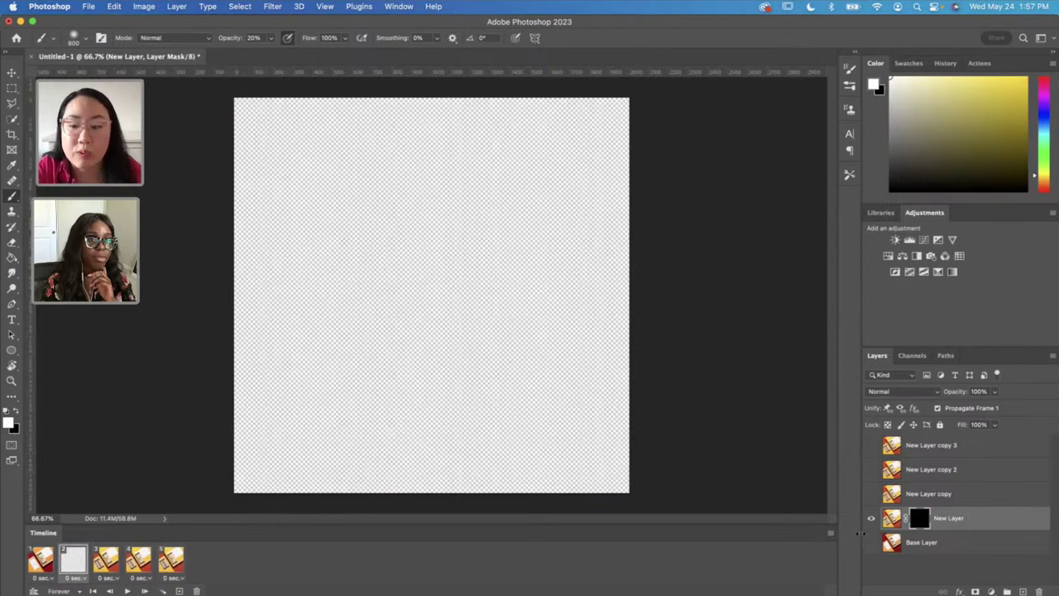
{"action": "left_click", "coordinate": [870, 542]}
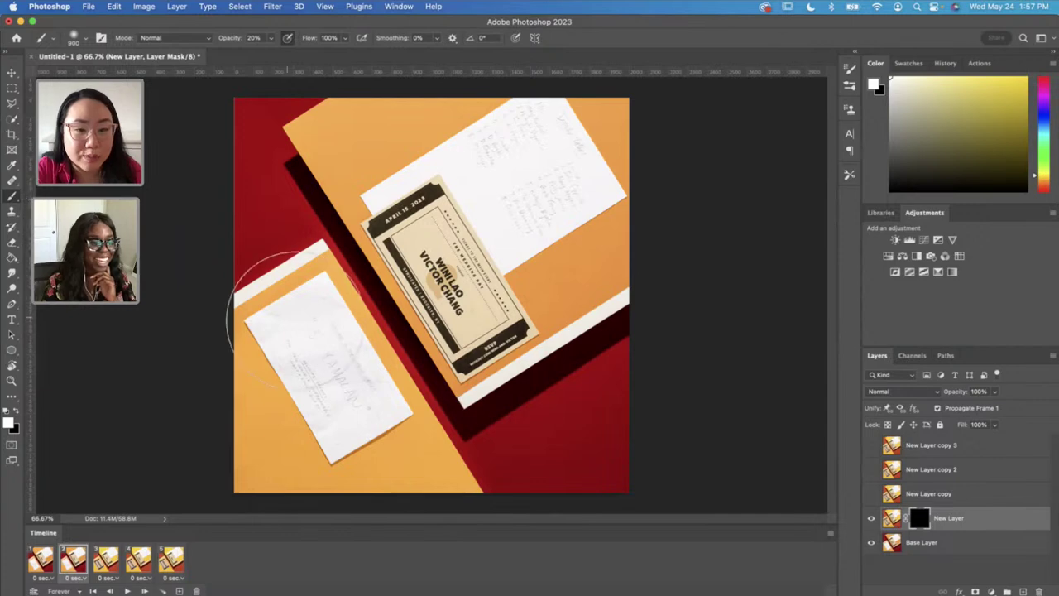
Step: With a 400 brush at 100% opacity, paint the Meyers card's lower end back in, then view the mask overlay
{"action": "key", "text": "bracketleft"}
{"action": "key", "text": "bracketleft"}
{"action": "key", "text": "bracketleft"}
{"action": "key", "text": "bracketleft"}
{"action": "key", "text": "bracketleft"}
{"action": "key", "text": "bracketleft"}
{"action": "key", "text": "bracketleft"}
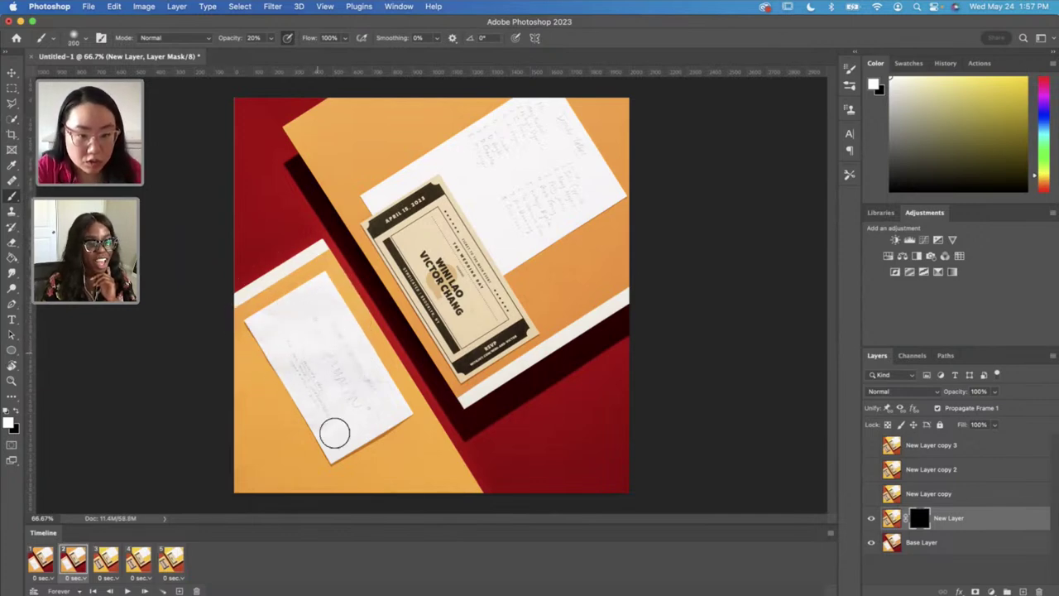
{"action": "key", "text": "bracketright"}
{"action": "key", "text": "bracketright"}
{"action": "key", "text": "bracketright"}
{"action": "key", "text": "bracketright"}
{"action": "key", "text": "bracketright"}
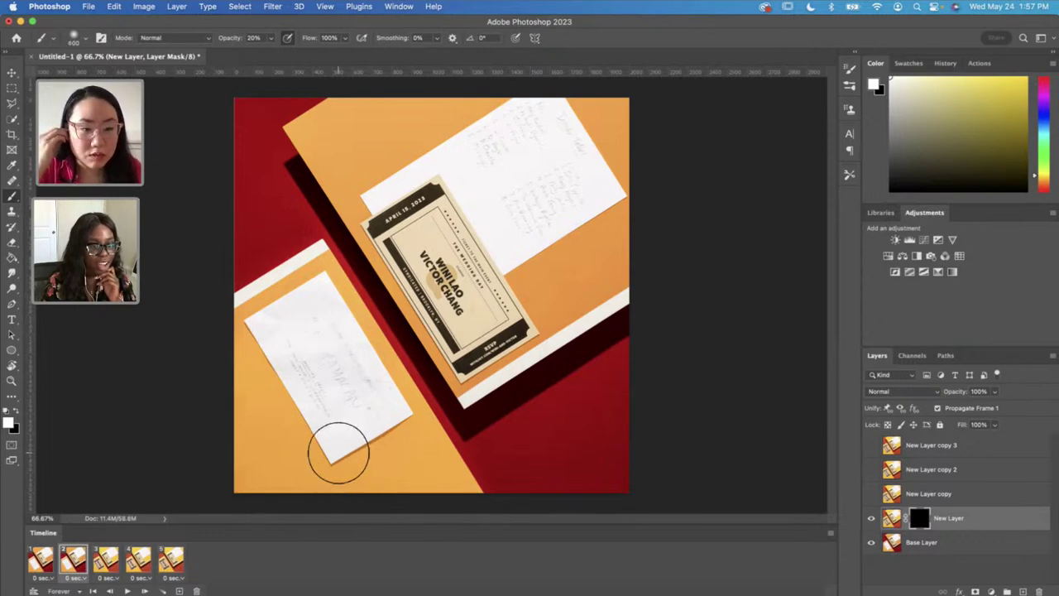
{"action": "key", "text": "bracketleft"}
{"action": "key", "text": "bracketleft"}
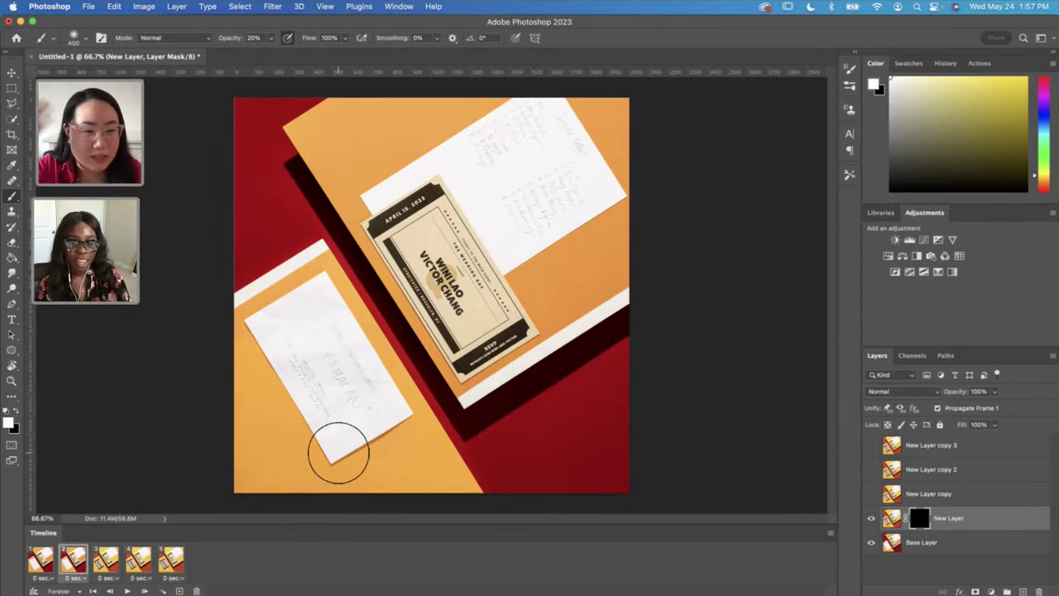
{"action": "mouse_move", "coordinate": [338, 452]}
{"action": "left_mouse_down"}
{"action": "mouse_move", "coordinate": [322, 449]}
{"action": "mouse_move", "coordinate": [399, 426]}
{"action": "left_mouse_up"}
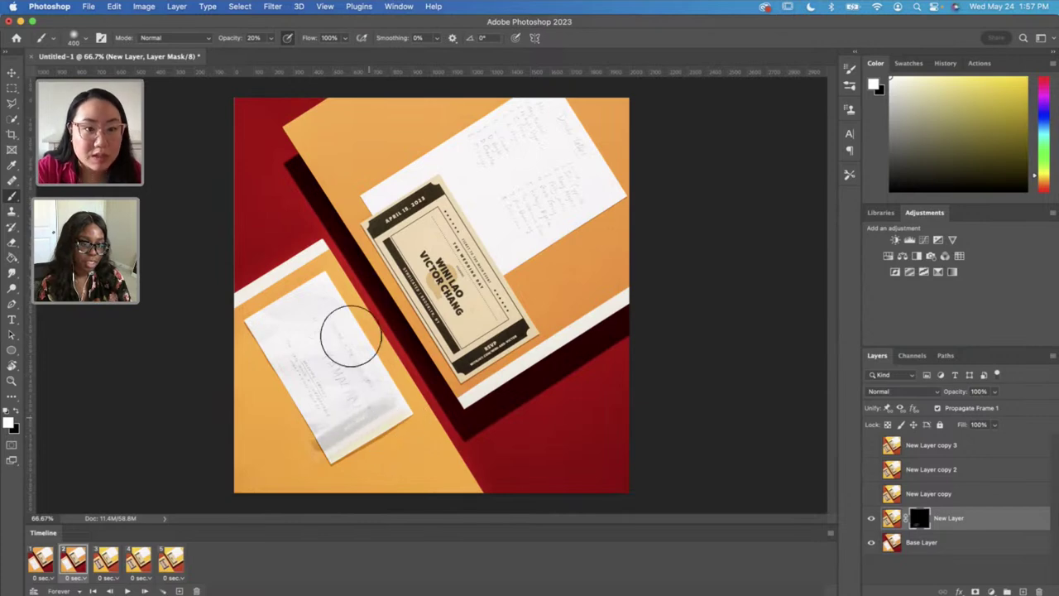
{"action": "left_click", "coordinate": [254, 39]}
{"action": "type", "text": "10"}
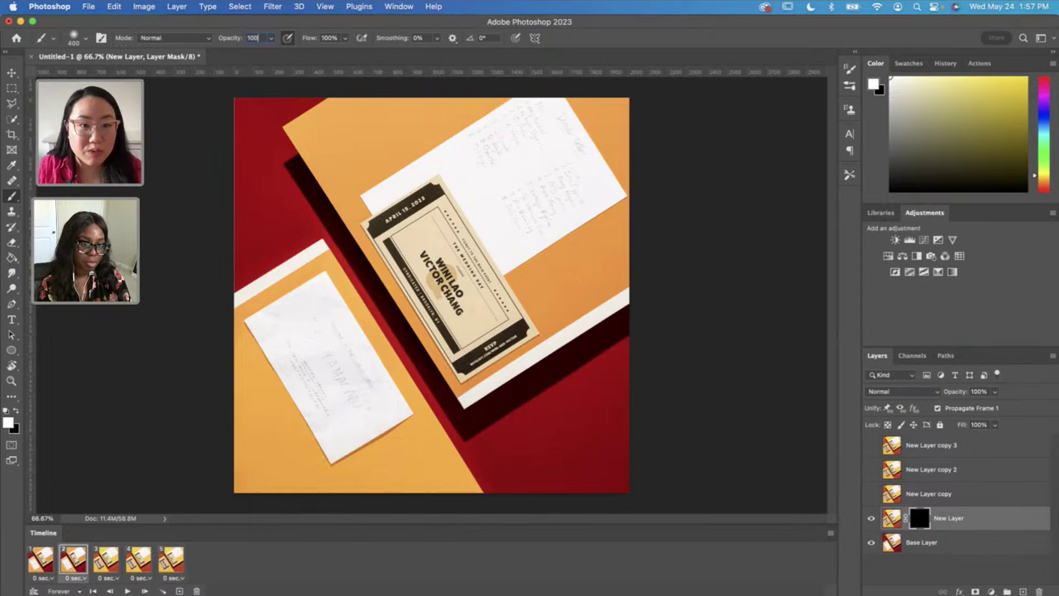
{"action": "mouse_move", "coordinate": [376, 420]}
{"action": "left_mouse_down"}
{"action": "mouse_move", "coordinate": [390, 438]}
{"action": "mouse_move", "coordinate": [314, 466]}
{"action": "mouse_move", "coordinate": [406, 425]}
{"action": "mouse_move", "coordinate": [301, 464]}
{"action": "mouse_move", "coordinate": [394, 436]}
{"action": "left_mouse_up"}
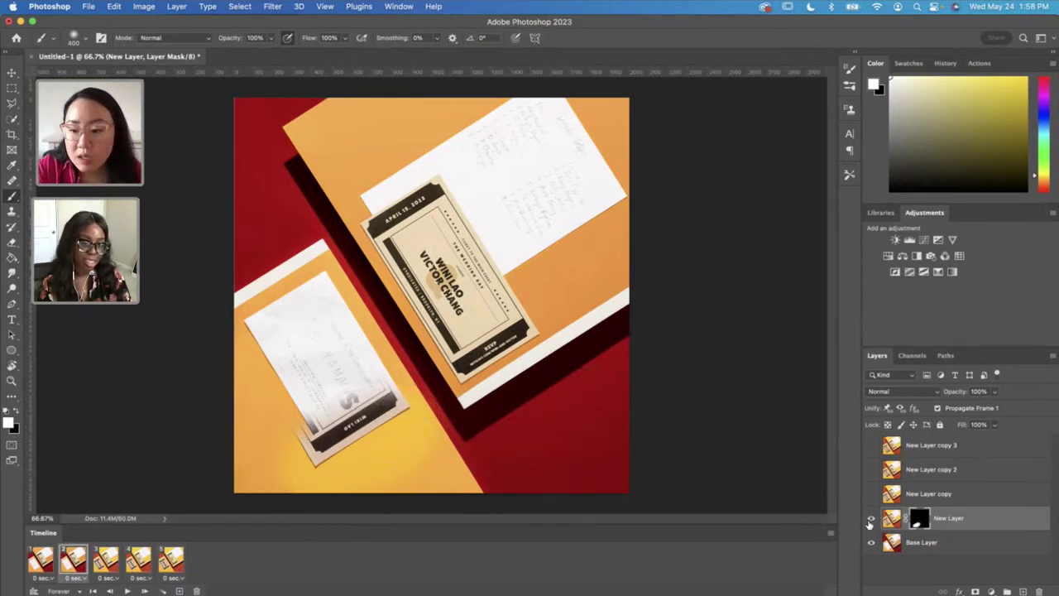
{"action": "left_click", "coordinate": [916, 518], "text": "alt+shift"}
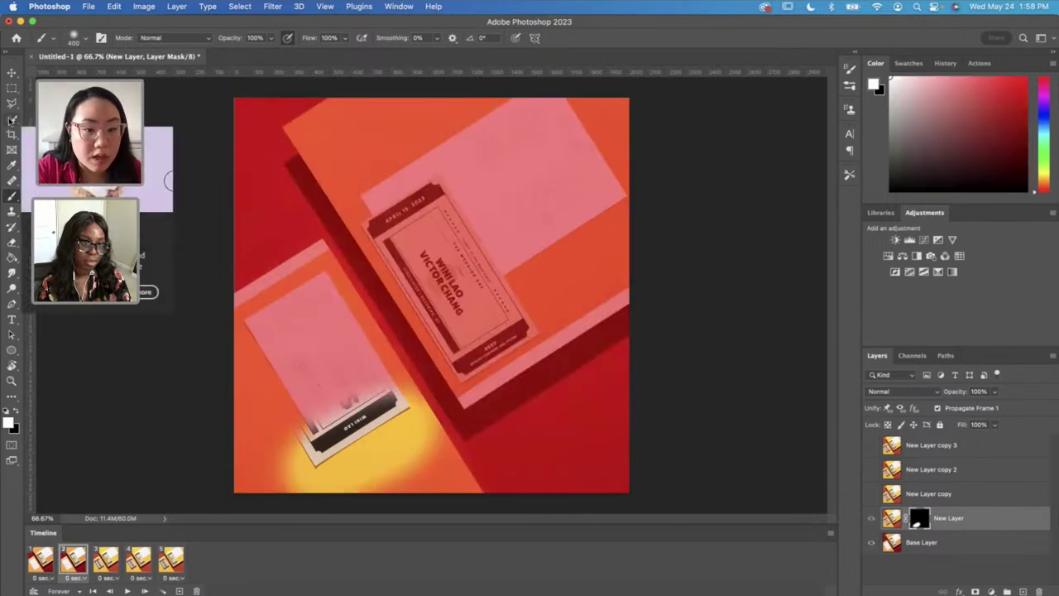
Step: Quick-select the card and ticket stub, then invert the selection
{"action": "left_click", "coordinate": [11, 120]}
{"action": "mouse_move", "coordinate": [317, 445]}
{"action": "left_mouse_down"}
{"action": "mouse_move", "coordinate": [308, 438]}
{"action": "mouse_move", "coordinate": [361, 434]}
{"action": "mouse_move", "coordinate": [396, 404]}
{"action": "mouse_move", "coordinate": [298, 420]}
{"action": "mouse_move", "coordinate": [267, 369]}
{"action": "left_mouse_up"}
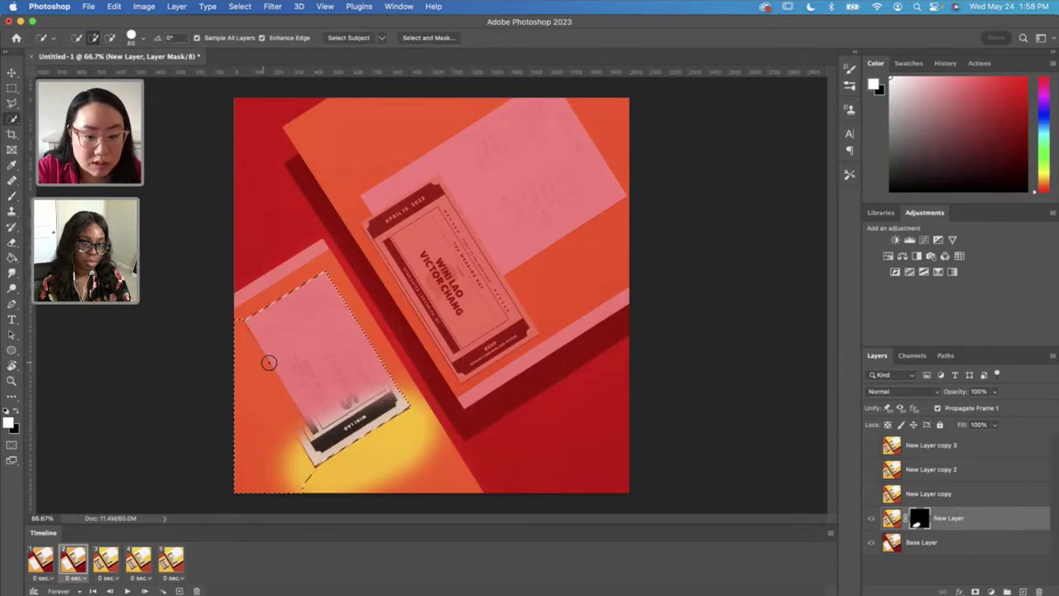
{"action": "key", "text": "super+d"}
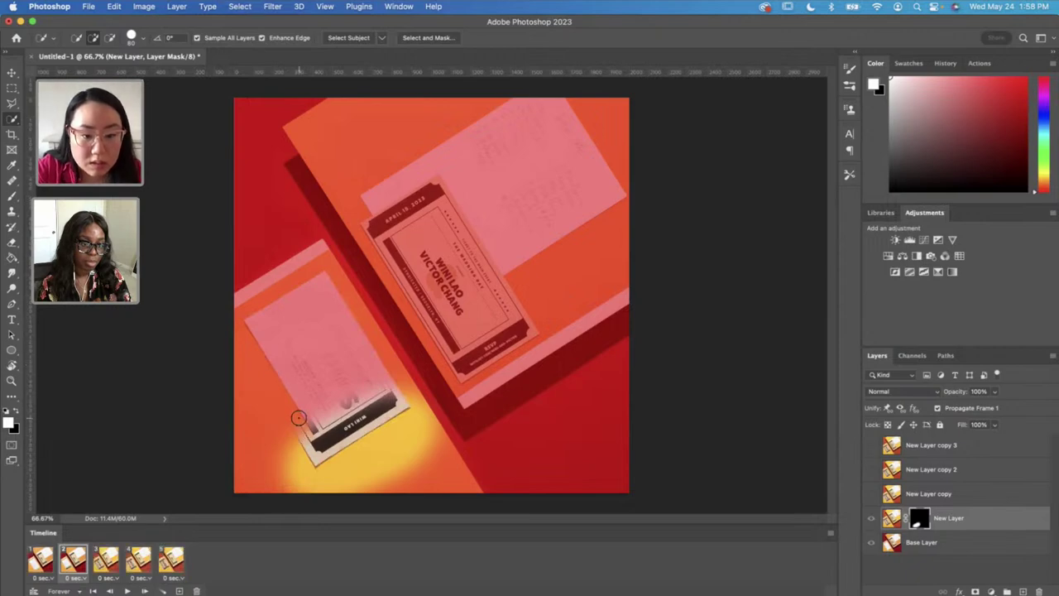
{"action": "left_click_drag", "start_coordinate": [298, 418], "coordinate": [368, 390]}
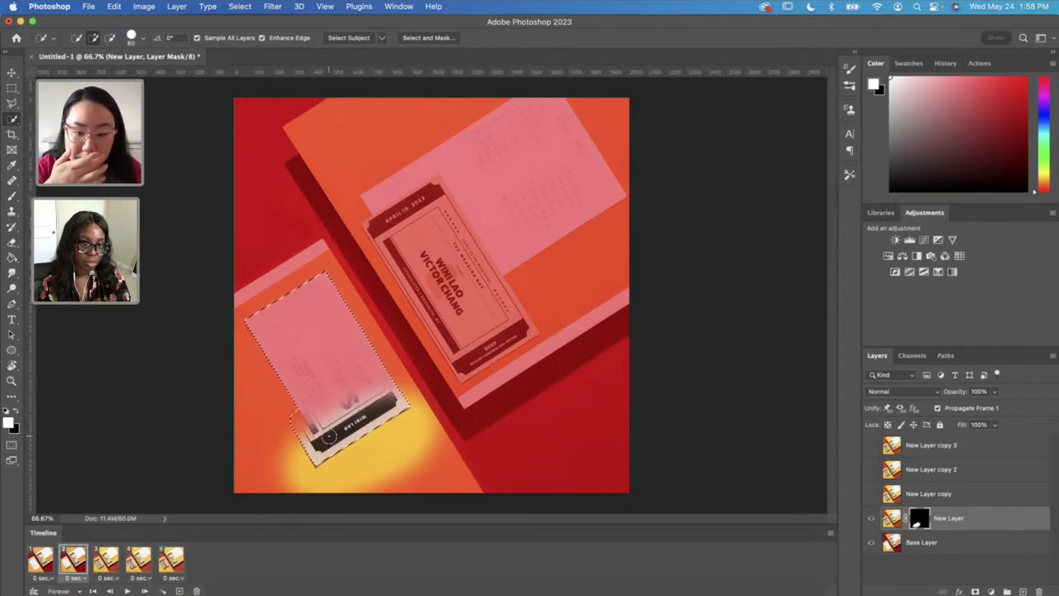
{"action": "left_click", "coordinate": [272, 8]}
{"action": "mouse_move", "coordinate": [240, 7]}
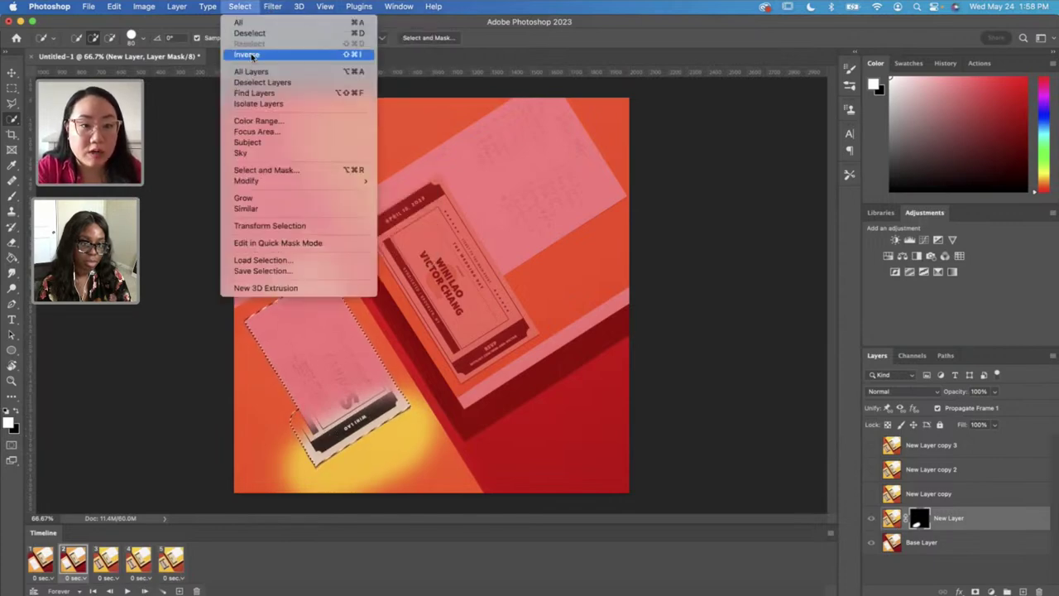
{"action": "left_click", "coordinate": [247, 55]}
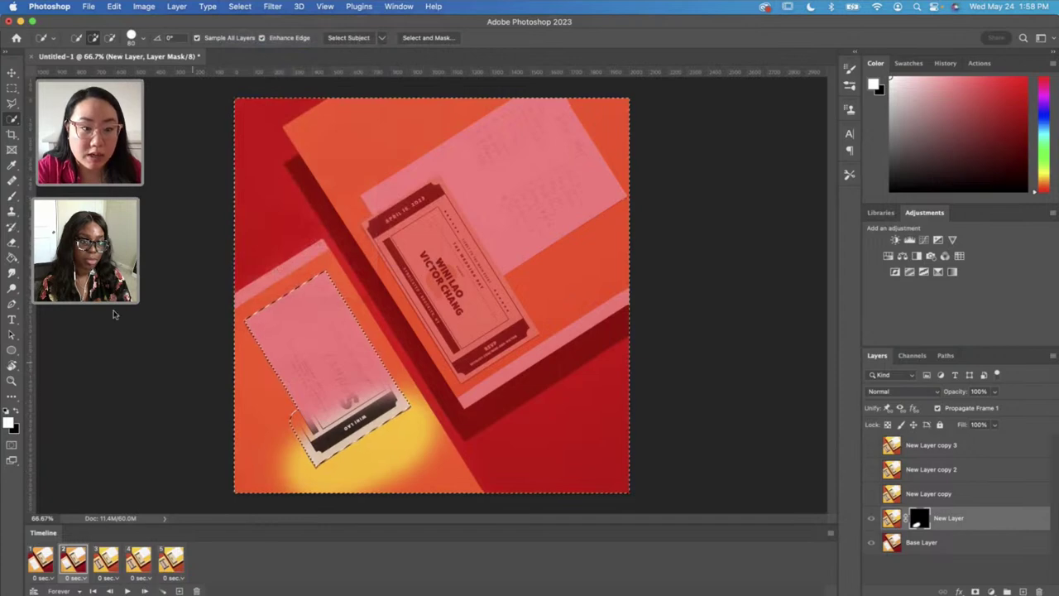
Step: Brush black on the mask to hide the yellow glow around the stub, deselect, and target New Layer's image
{"action": "key", "text": "b"}
{"action": "key", "text": "x"}
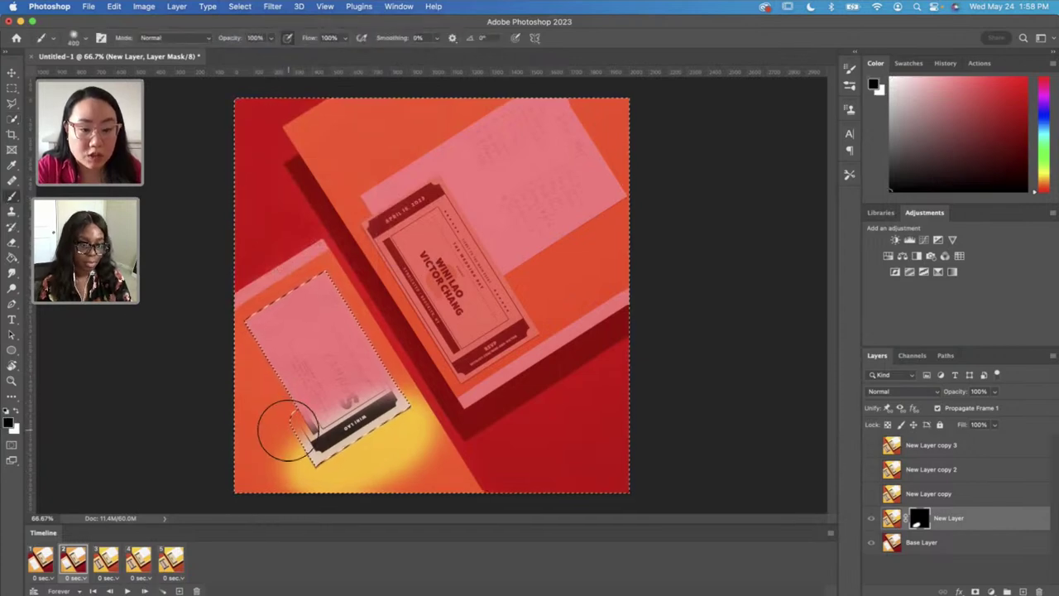
{"action": "mouse_move", "coordinate": [284, 428]}
{"action": "left_mouse_down"}
{"action": "mouse_move", "coordinate": [321, 482]}
{"action": "mouse_move", "coordinate": [410, 444]}
{"action": "mouse_move", "coordinate": [445, 411]}
{"action": "mouse_move", "coordinate": [319, 480]}
{"action": "mouse_move", "coordinate": [426, 423]}
{"action": "mouse_move", "coordinate": [419, 405]}
{"action": "mouse_move", "coordinate": [434, 409]}
{"action": "mouse_move", "coordinate": [407, 432]}
{"action": "mouse_move", "coordinate": [295, 478]}
{"action": "mouse_move", "coordinate": [383, 454]}
{"action": "left_mouse_up"}
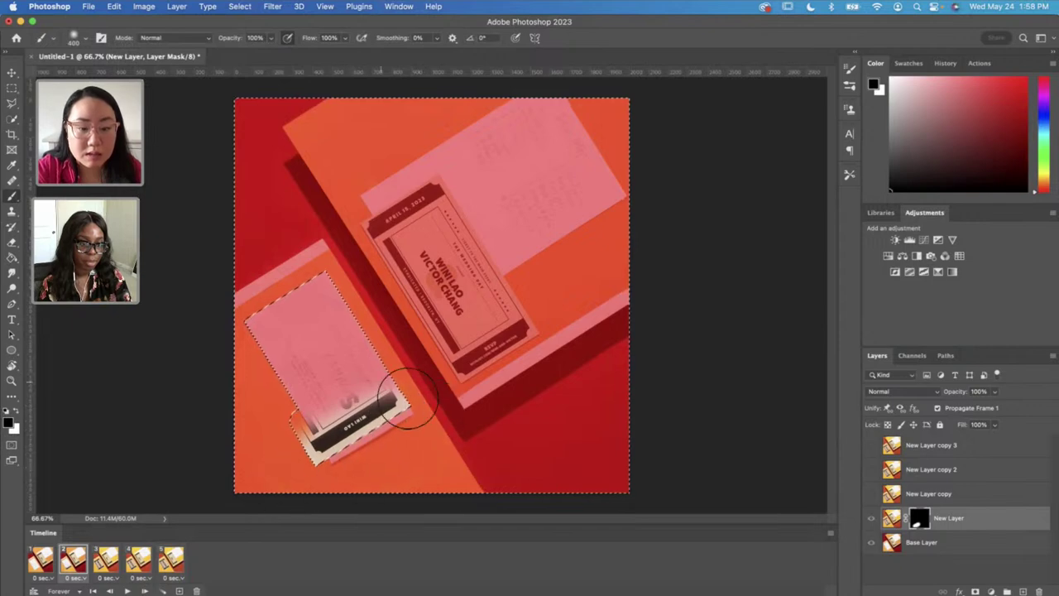
{"action": "key", "text": "super+d"}
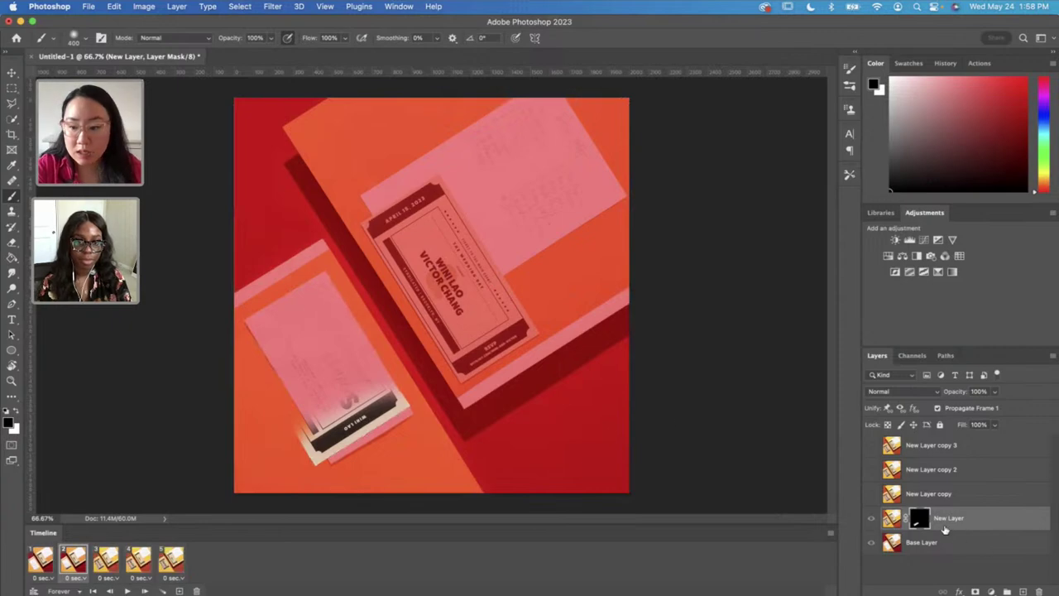
{"action": "left_click", "coordinate": [894, 520]}
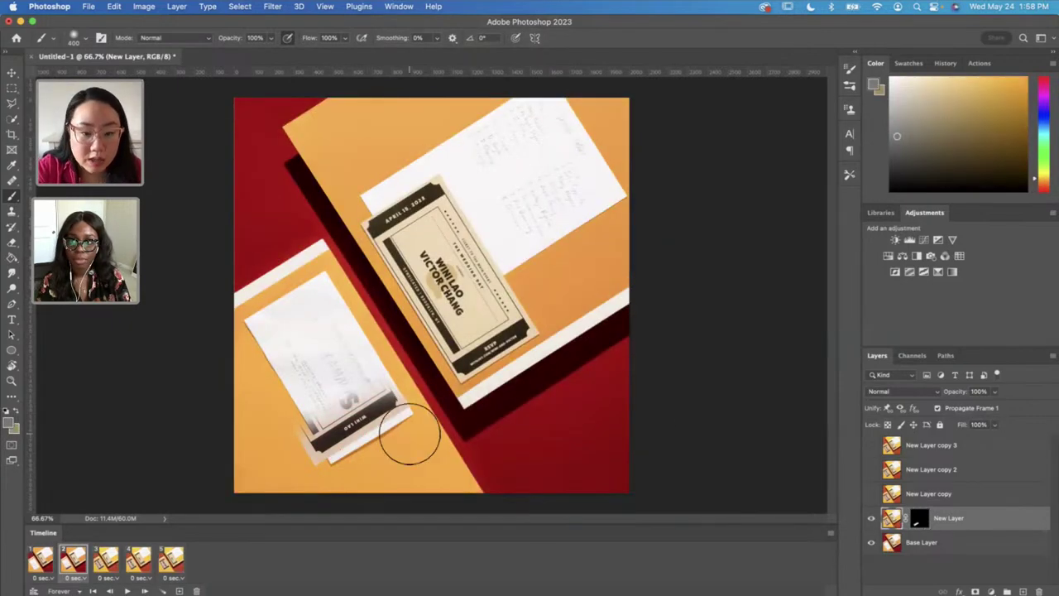
Step: Zoom in, choose Clone Stamp, reload the inverted ticket selection, and add blank Layer 1 above New Layer
{"action": "scroll", "coordinate": [406, 439], "scroll_direction": "up", "scroll_amount": 2}
{"action": "scroll", "coordinate": [408, 436], "scroll_direction": "up", "scroll_amount": 4}
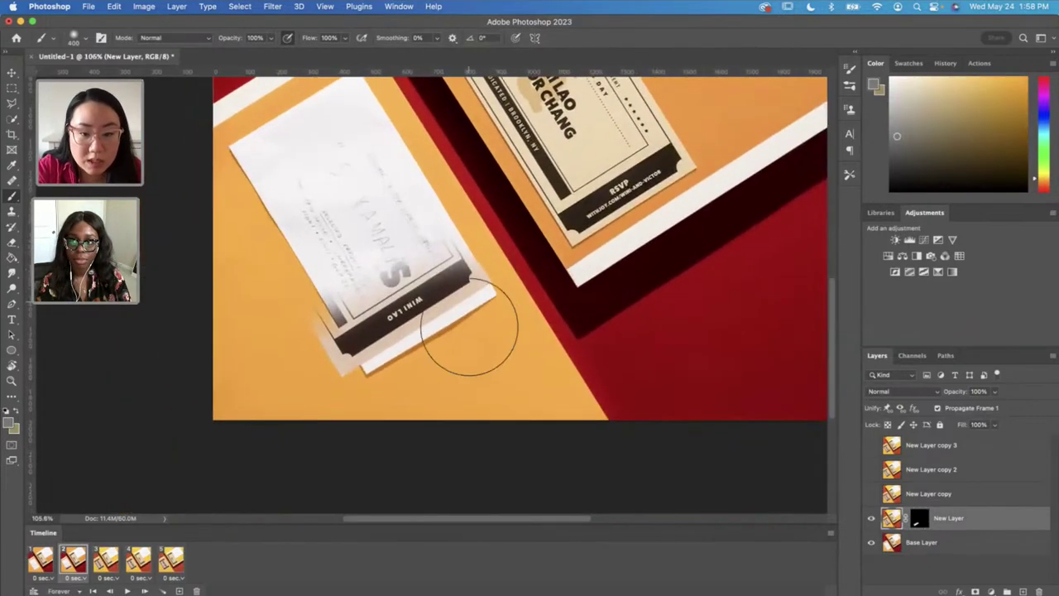
{"action": "scroll", "coordinate": [462, 354], "scroll_direction": "up", "scroll_amount": 1}
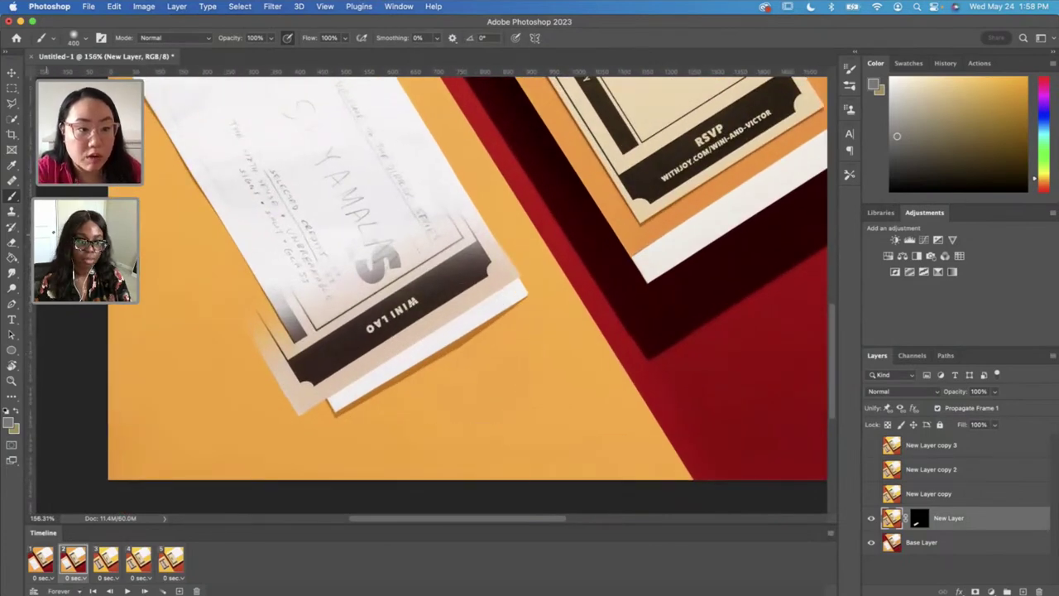
{"action": "left_click", "coordinate": [10, 211]}
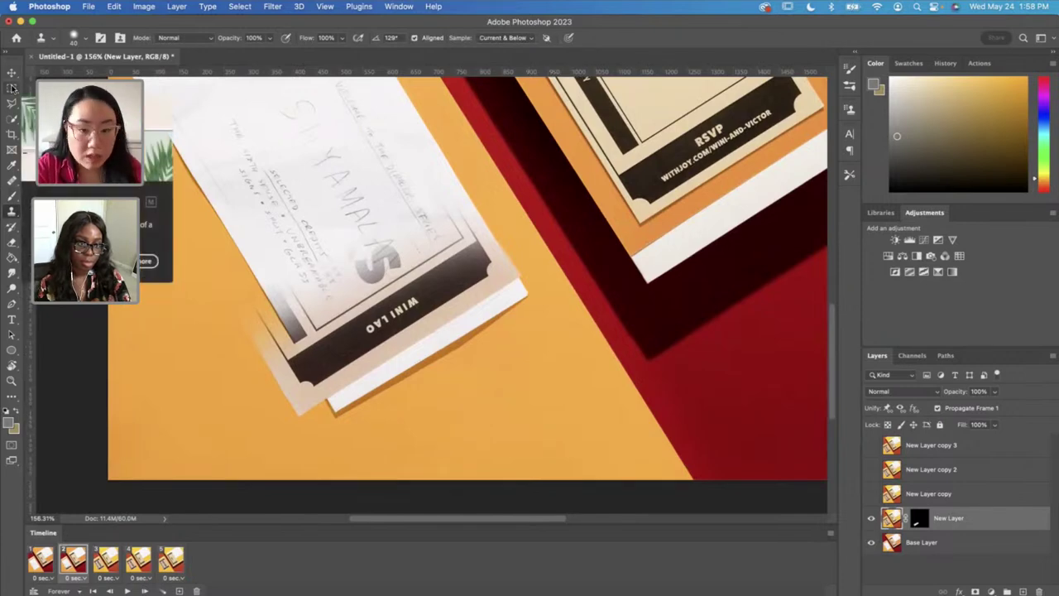
{"action": "key", "text": "super+shift+d"}
{"action": "left_click", "coordinate": [240, 7]}
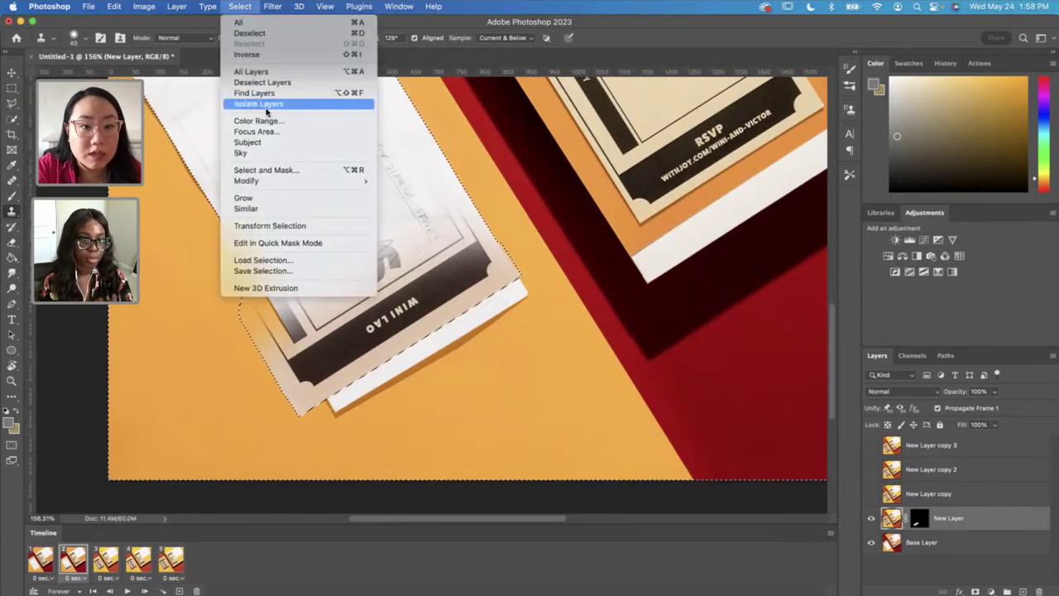
{"action": "left_click", "coordinate": [248, 55]}
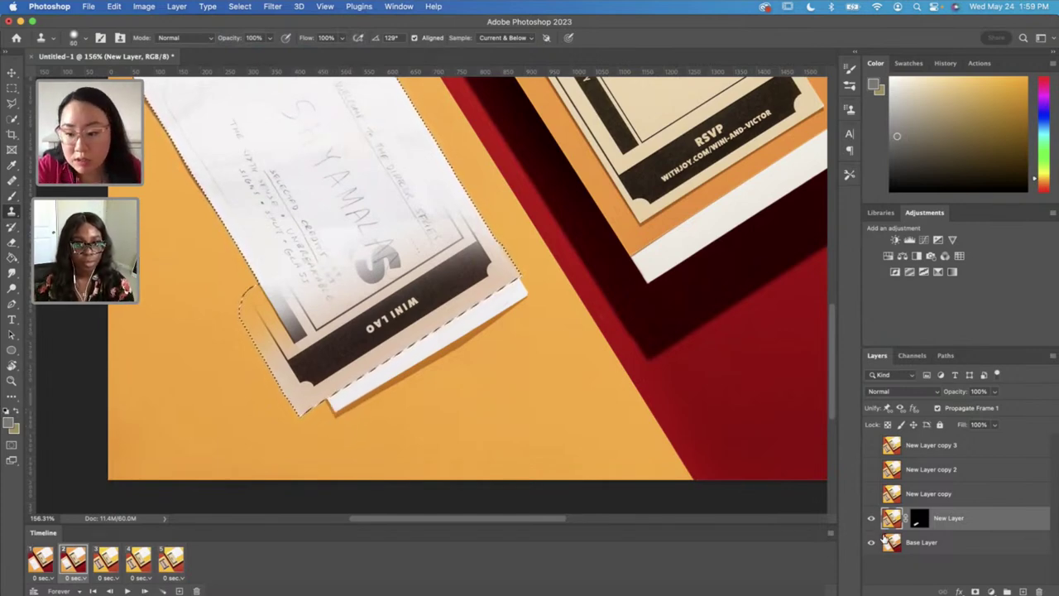
{"action": "left_click", "coordinate": [916, 523]}
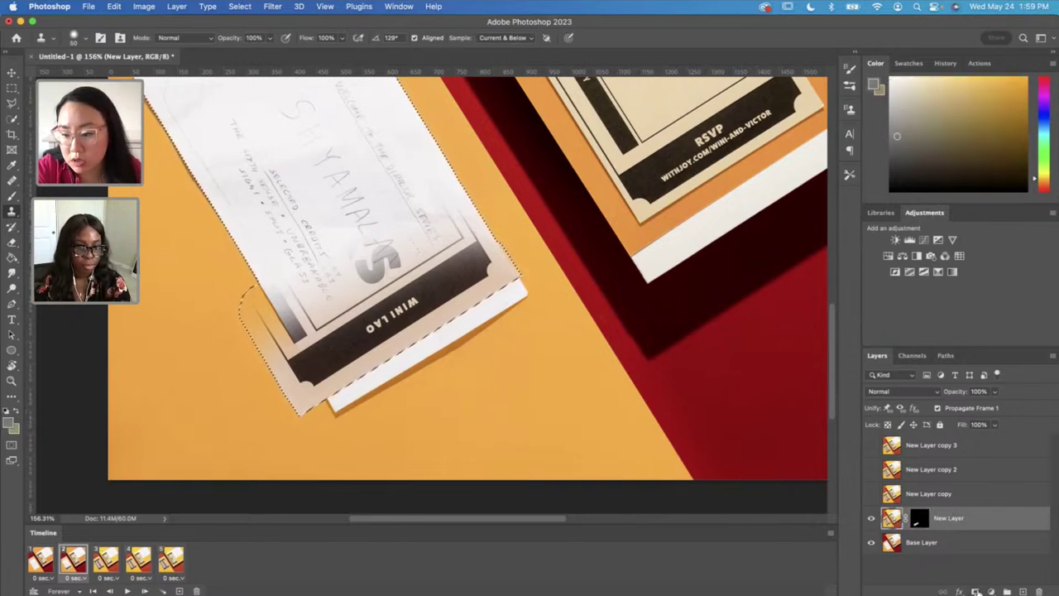
{"action": "left_click", "coordinate": [1022, 591]}
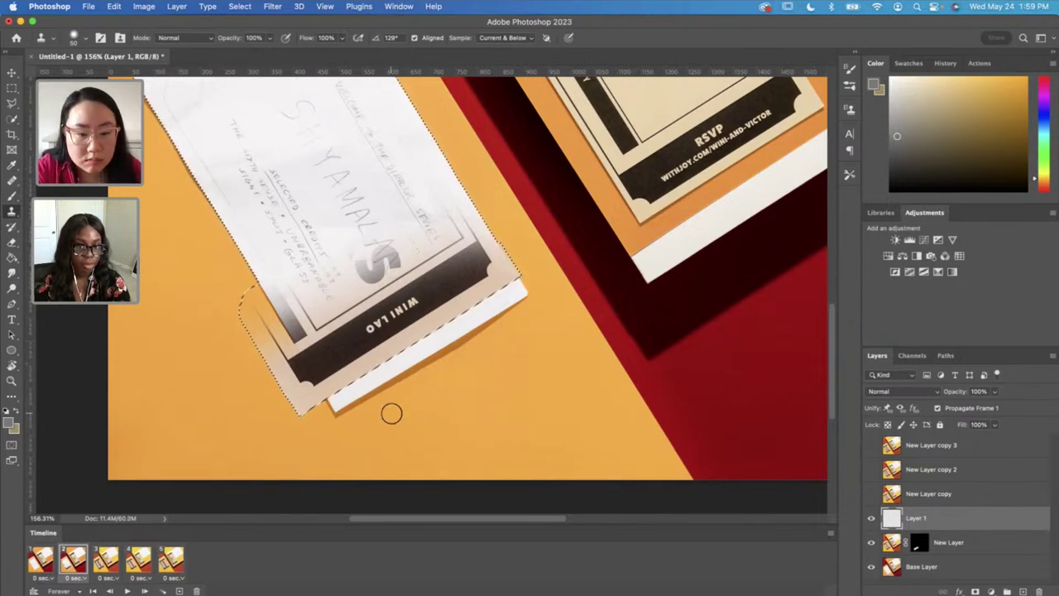
Step: Zoom in on the ticket and invert the selection to protect it
{"action": "scroll", "coordinate": [407, 380], "scroll_direction": "down", "scroll_amount": 5}
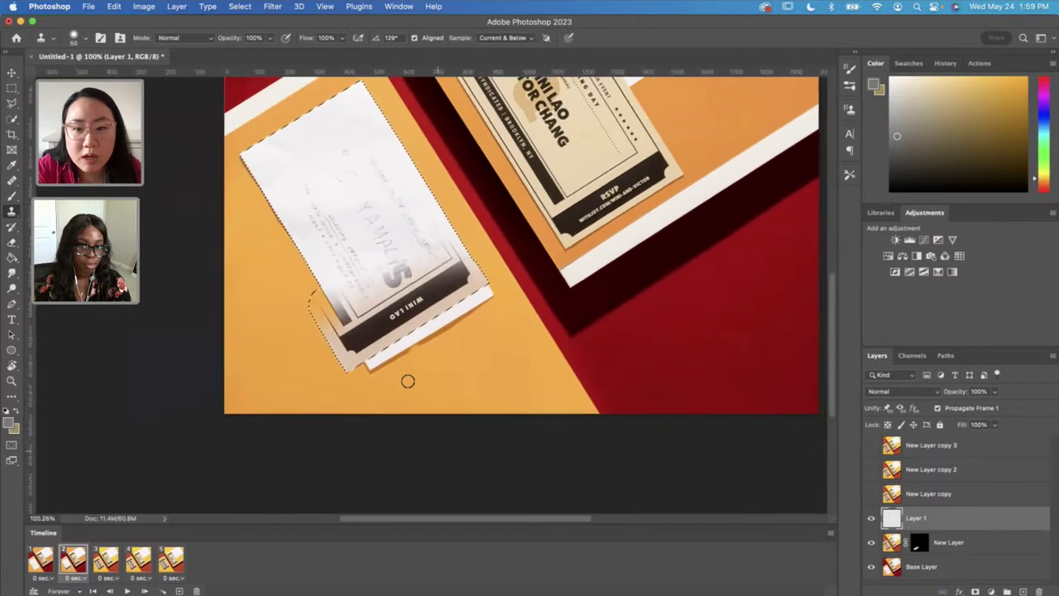
{"action": "scroll", "coordinate": [406, 380], "scroll_direction": "up", "scroll_amount": 5}
{"action": "scroll", "coordinate": [407, 380], "scroll_direction": "down", "scroll_amount": 5}
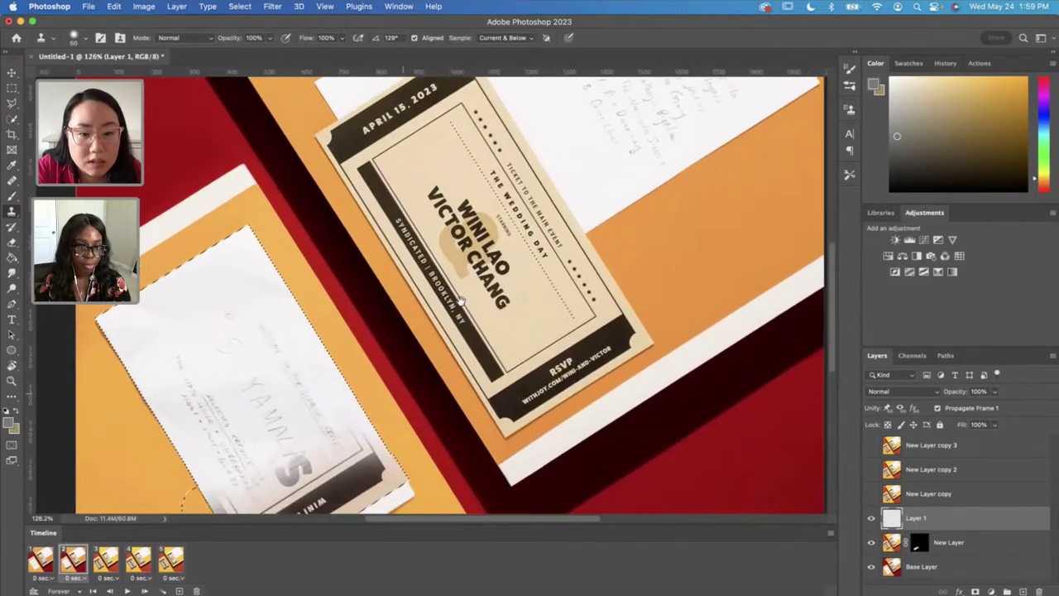
{"action": "scroll", "coordinate": [402, 417], "scroll_direction": "up", "scroll_amount": 2}
{"action": "scroll", "coordinate": [399, 424], "scroll_direction": "up", "scroll_amount": 3}
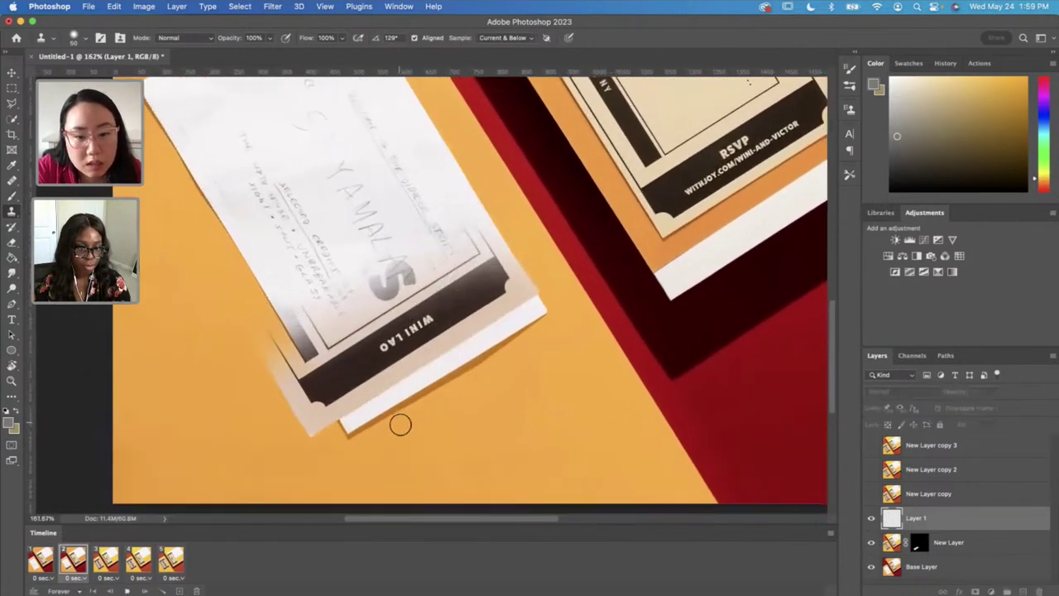
{"action": "scroll", "coordinate": [409, 428], "scroll_direction": "down", "scroll_amount": 1}
{"action": "scroll", "coordinate": [392, 349], "scroll_direction": "up", "scroll_amount": 2}
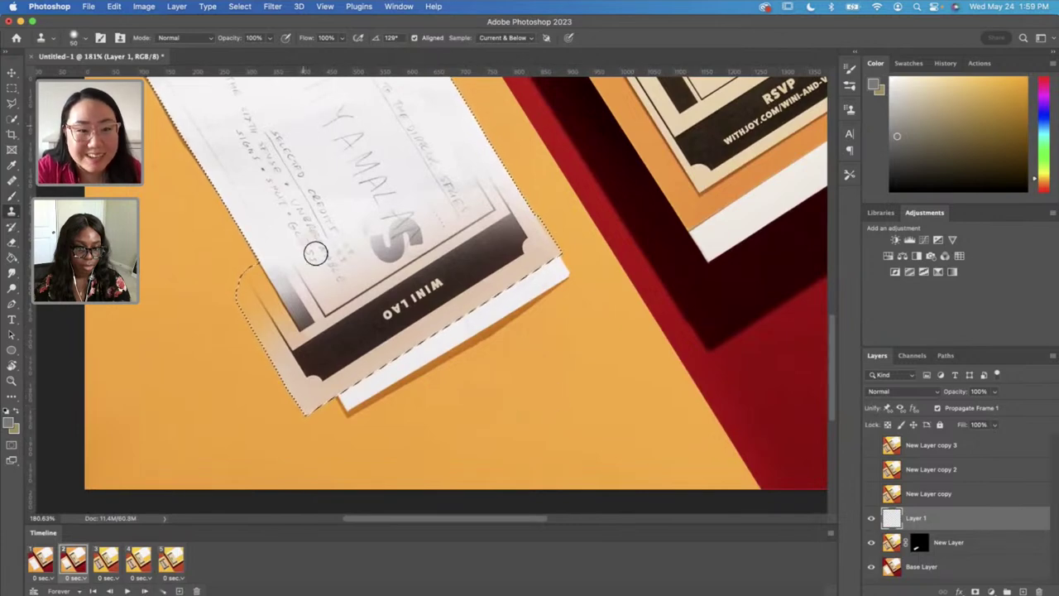
{"action": "left_click", "coordinate": [248, 7]}
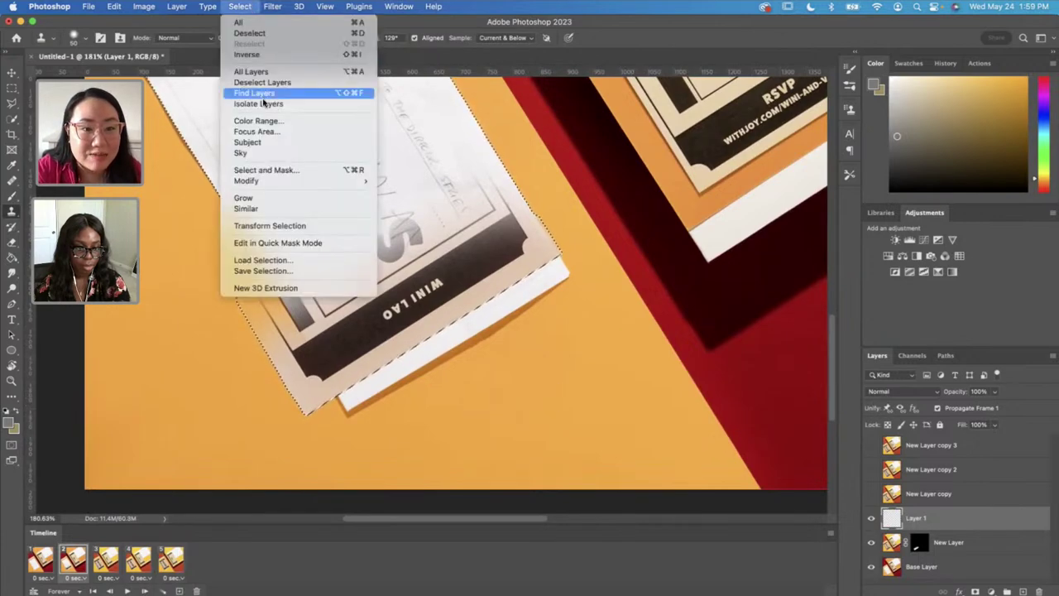
{"action": "left_click", "coordinate": [250, 55]}
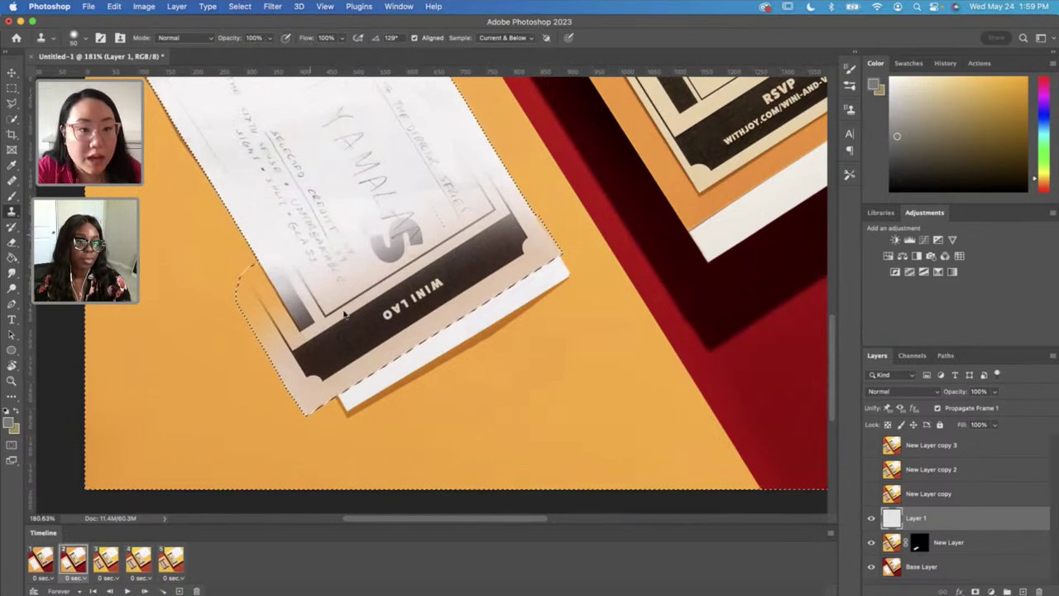
Step: Clone the orange backdrop over the white strip beneath the ticket on Layer 1, then deselect
{"action": "mouse_move", "coordinate": [369, 389]}
{"action": "left_mouse_down"}
{"action": "mouse_move", "coordinate": [373, 426]}
{"action": "mouse_move", "coordinate": [338, 415]}
{"action": "left_mouse_up"}
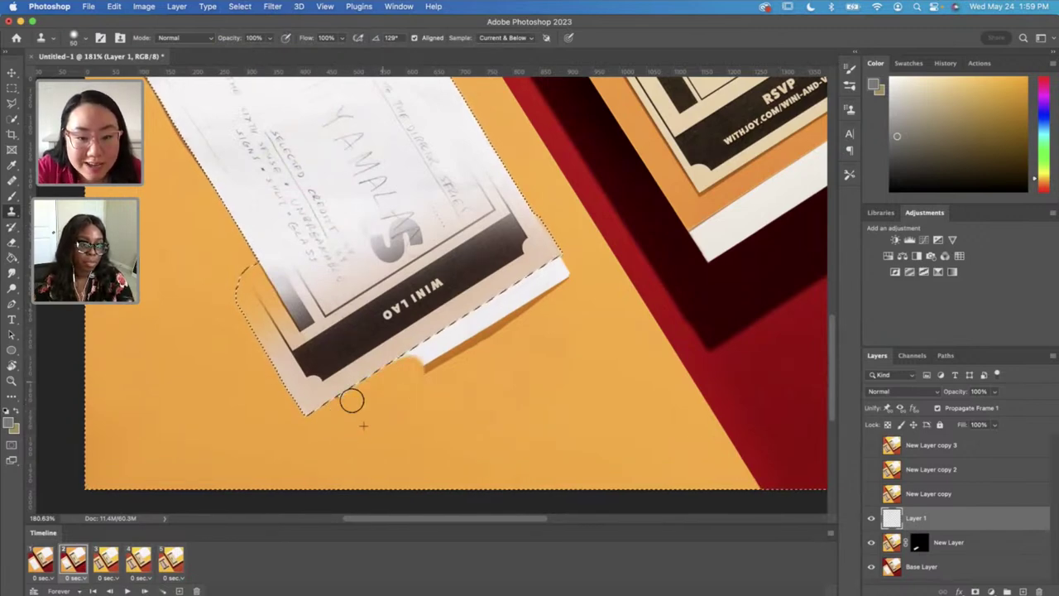
{"action": "mouse_move", "coordinate": [372, 380]}
{"action": "left_mouse_down"}
{"action": "mouse_move", "coordinate": [449, 359]}
{"action": "mouse_move", "coordinate": [410, 374]}
{"action": "left_mouse_up"}
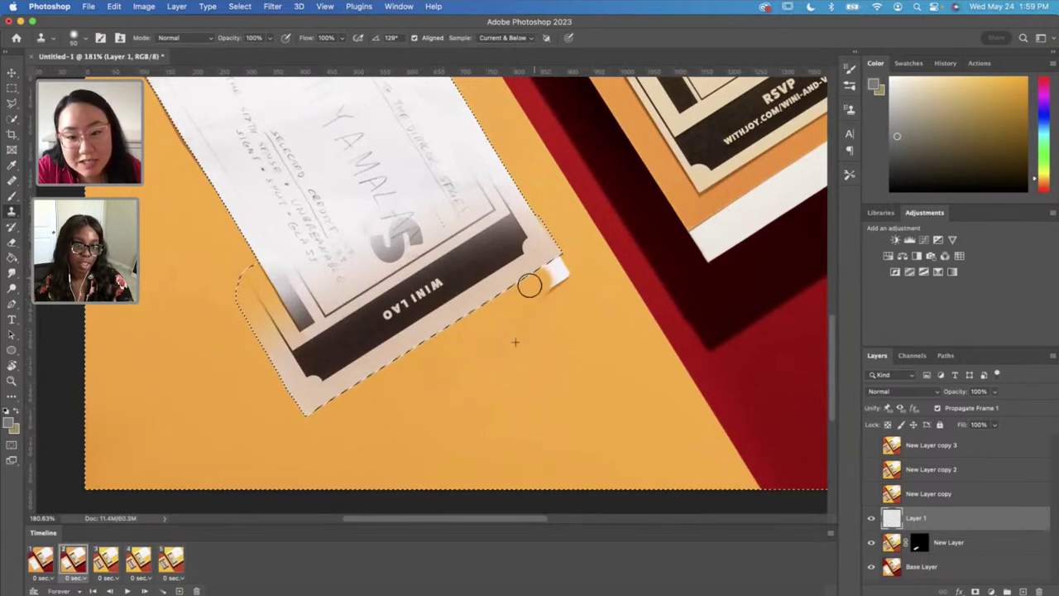
{"action": "left_click_drag", "start_coordinate": [566, 266], "coordinate": [410, 358]}
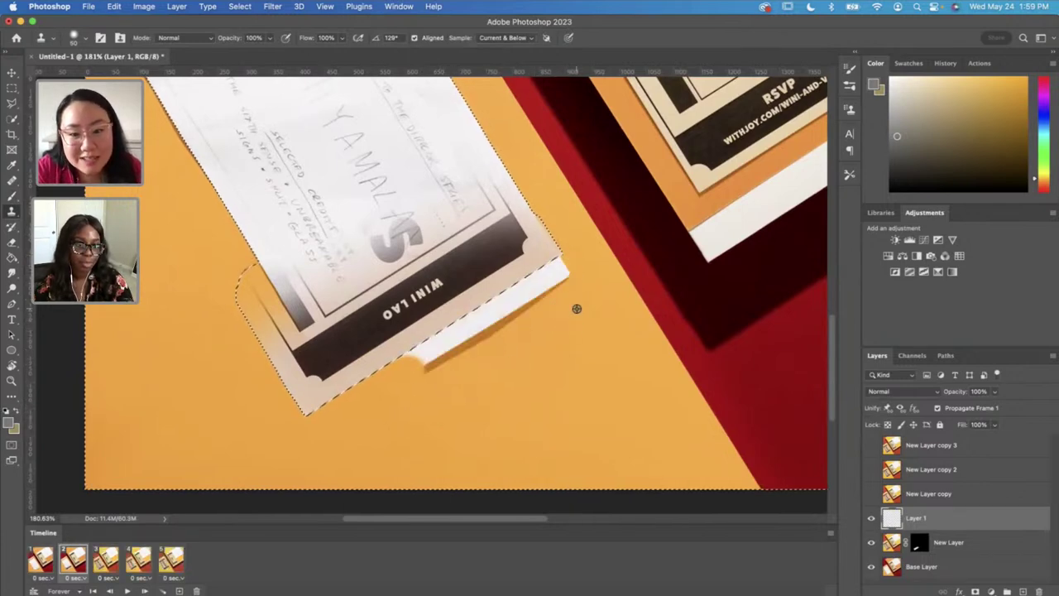
{"action": "left_click_drag", "start_coordinate": [571, 291], "coordinate": [547, 285]}
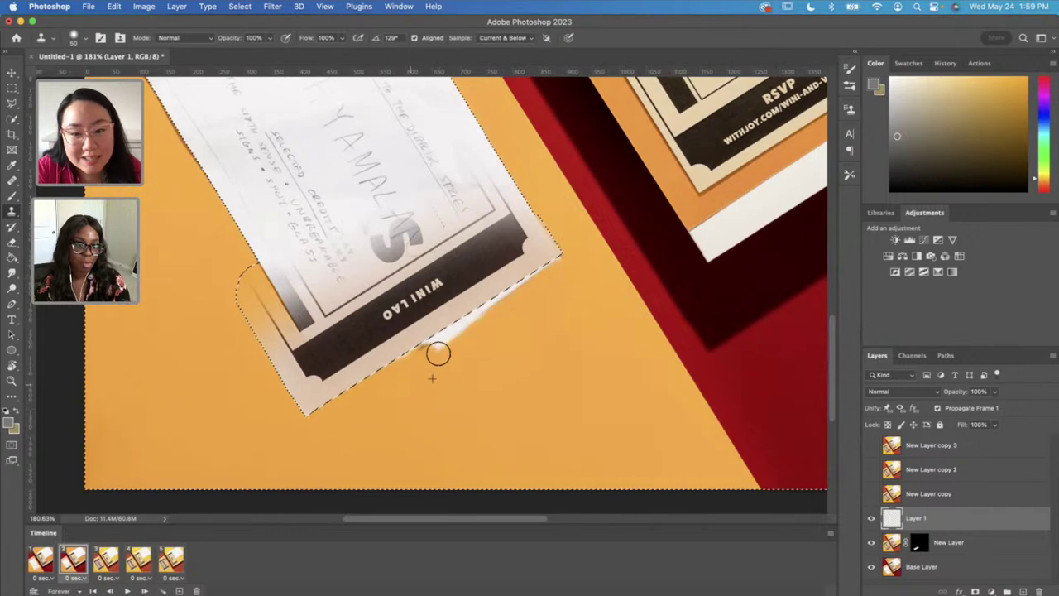
{"action": "key", "text": "super+z"}
{"action": "mouse_move", "coordinate": [449, 342]}
{"action": "left_mouse_down"}
{"action": "mouse_move", "coordinate": [404, 373]}
{"action": "mouse_move", "coordinate": [473, 328]}
{"action": "mouse_move", "coordinate": [432, 369]}
{"action": "mouse_move", "coordinate": [505, 322]}
{"action": "mouse_move", "coordinate": [525, 305]}
{"action": "mouse_move", "coordinate": [469, 326]}
{"action": "mouse_move", "coordinate": [562, 265]}
{"action": "mouse_move", "coordinate": [566, 277]}
{"action": "mouse_move", "coordinate": [501, 325]}
{"action": "left_mouse_up"}
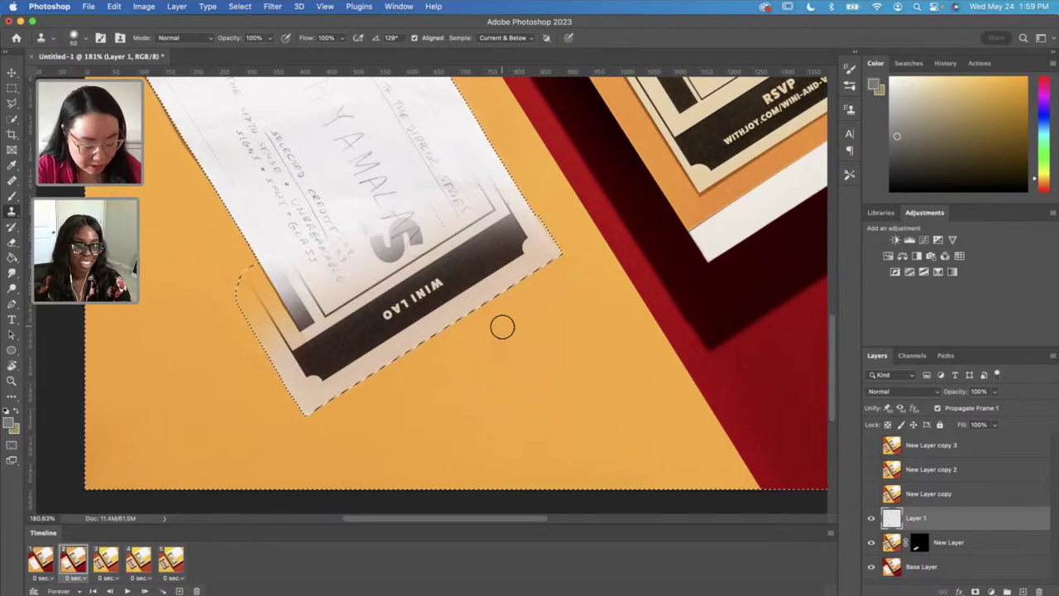
{"action": "key", "text": "super+d"}
{"action": "scroll", "coordinate": [502, 327], "scroll_direction": "down", "scroll_amount": 5}
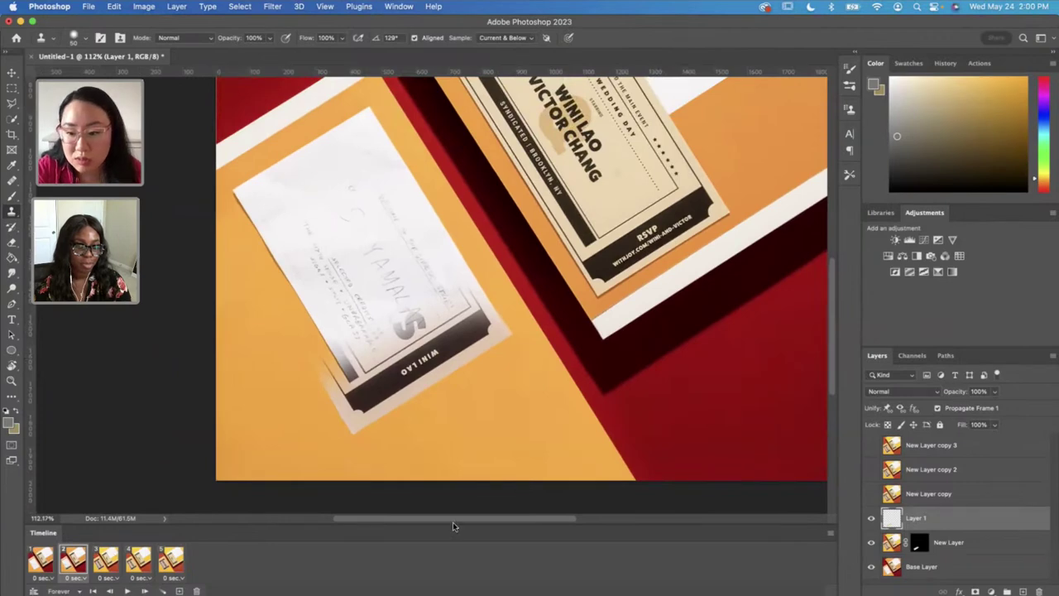
Step: On animation frame 3, hide Layer 1 and select New Layer copy
{"action": "left_click", "coordinate": [103, 561]}
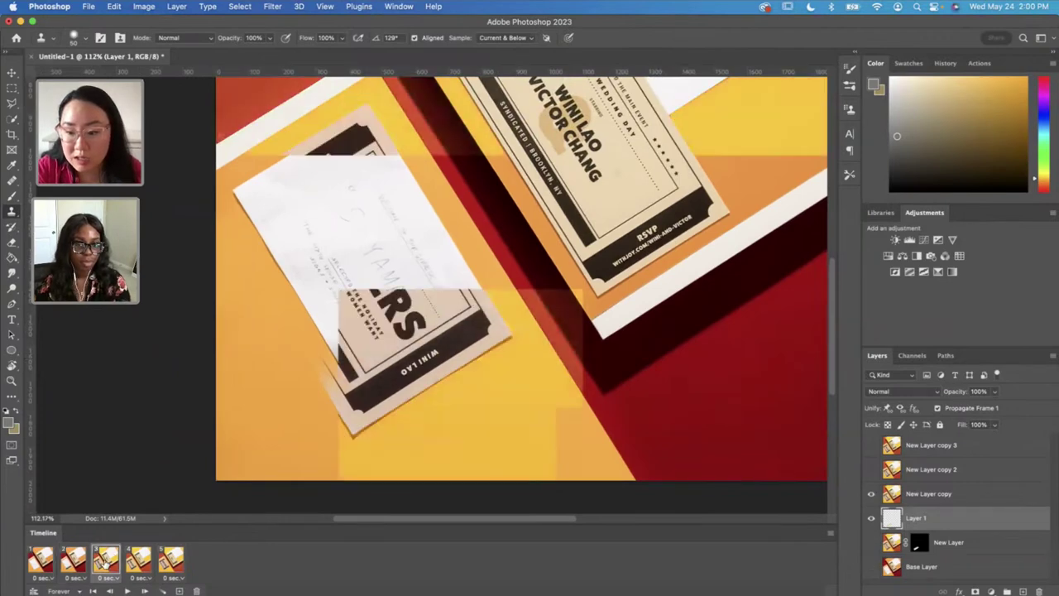
{"action": "left_click", "coordinate": [870, 519]}
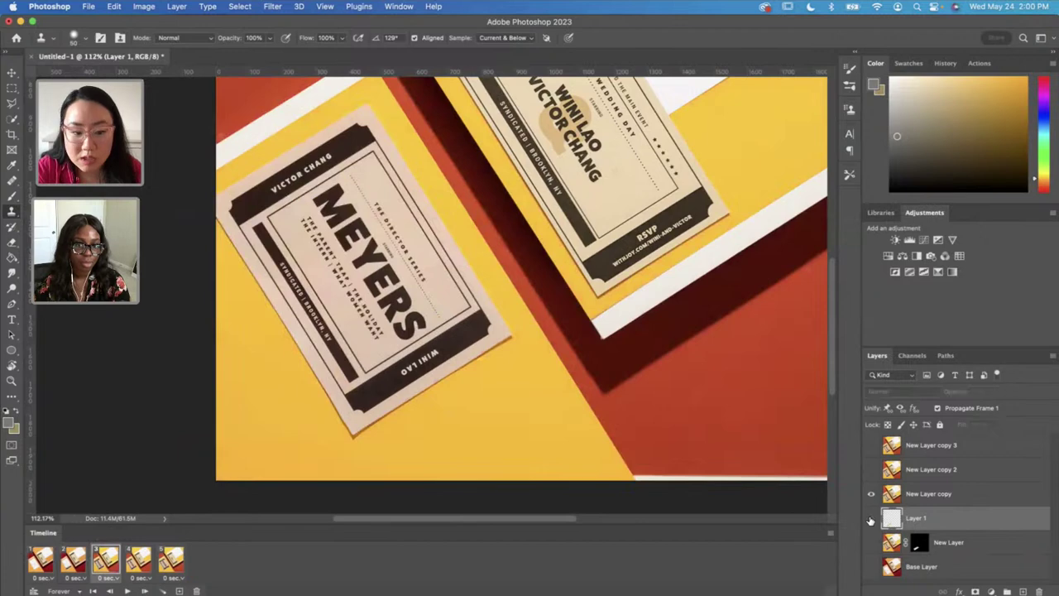
{"action": "scroll", "coordinate": [541, 390], "scroll_direction": "down", "scroll_amount": 2}
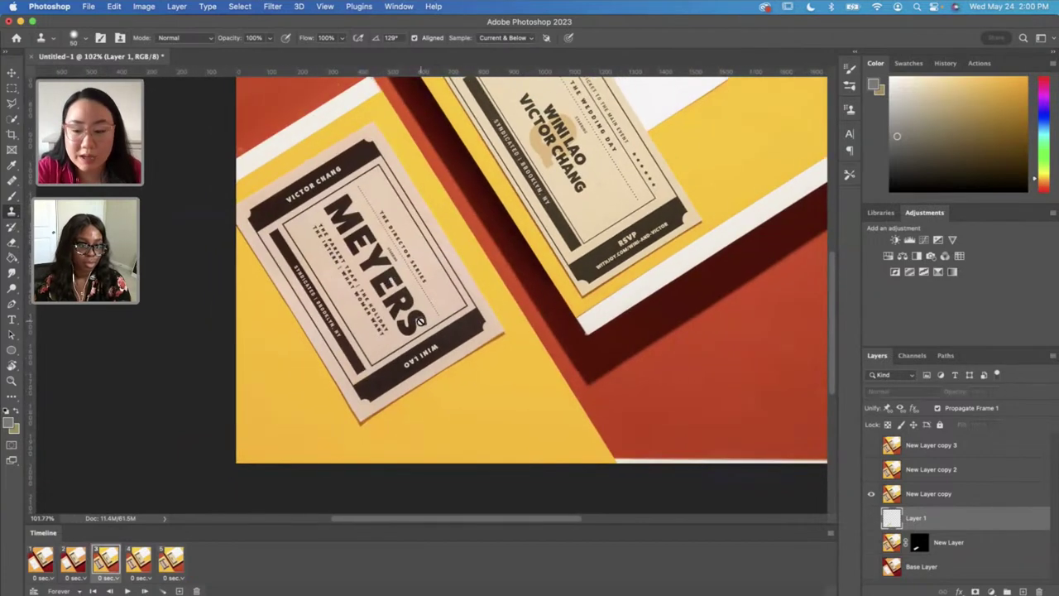
{"action": "left_click", "coordinate": [922, 497]}
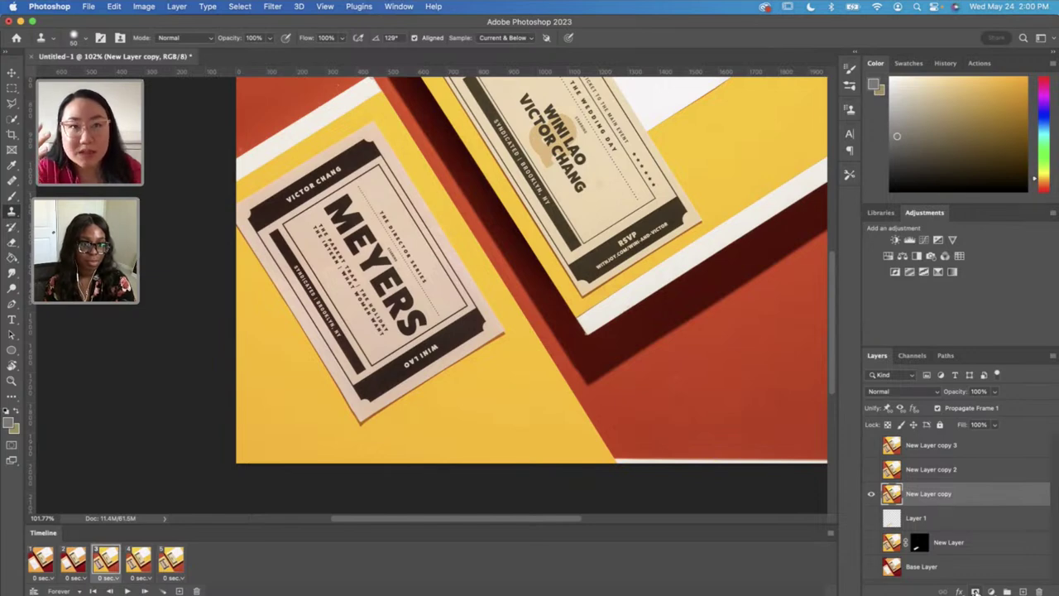
{"action": "left_click", "coordinate": [915, 519]}
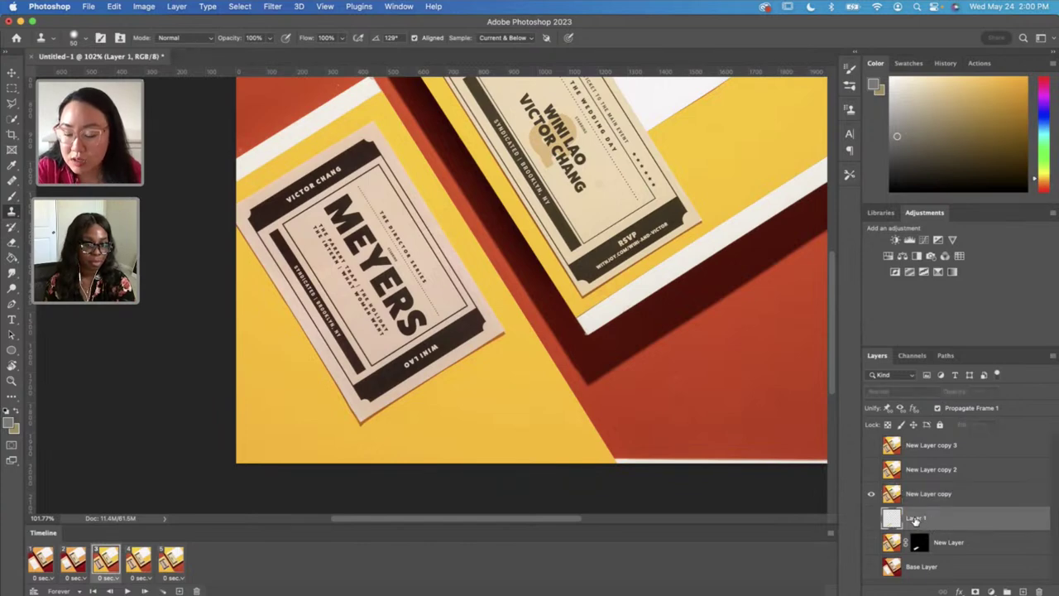
{"action": "left_click", "coordinate": [930, 496]}
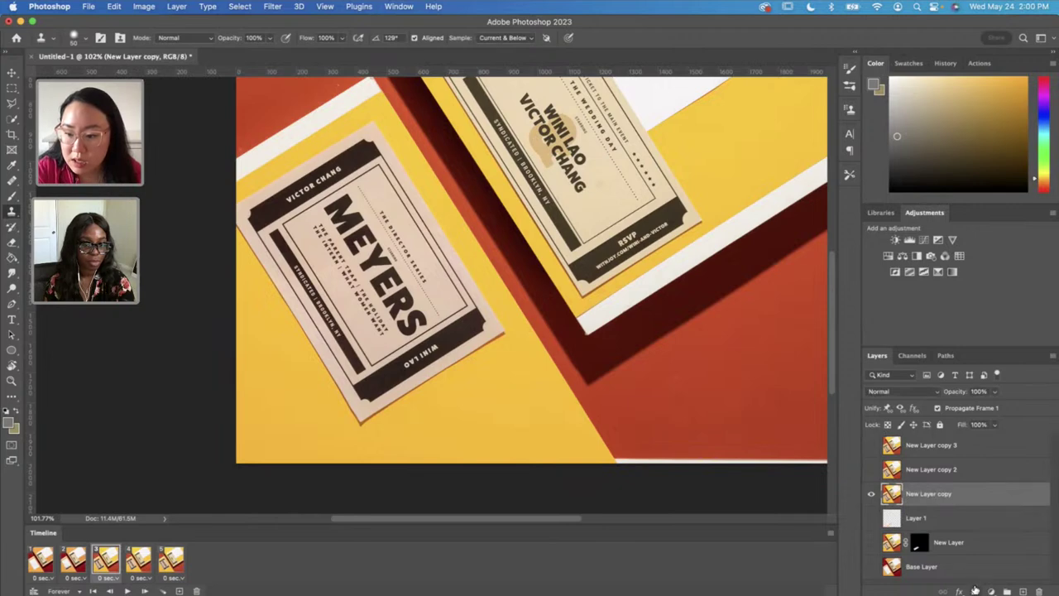
{"action": "left_click", "coordinate": [361, 365]}
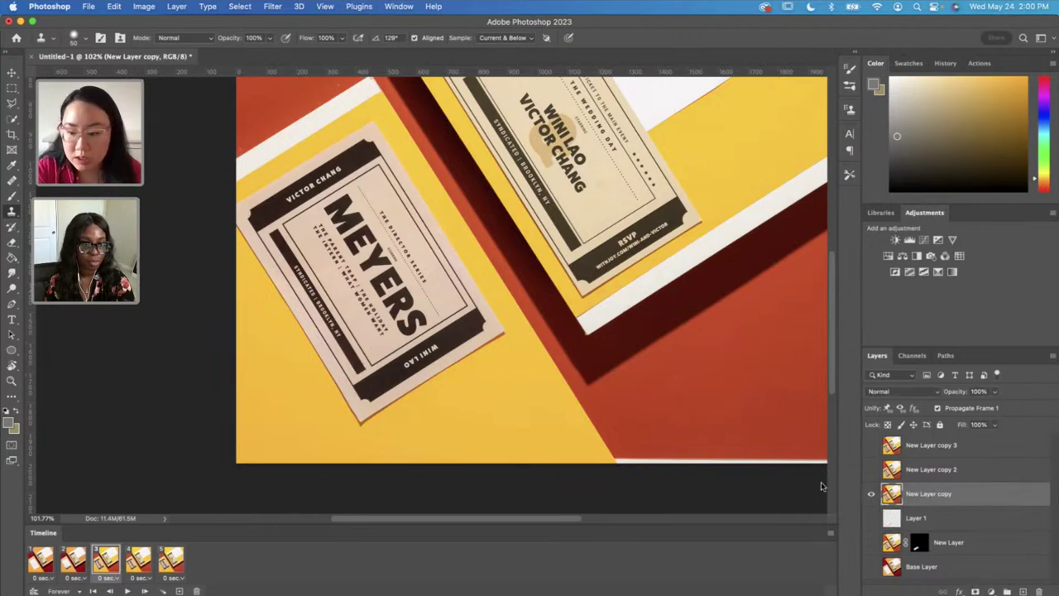
Step: Give New Layer copy an inverted black mask, show Base Layer, and drag New Layer's mask onto it
{"action": "left_click", "coordinate": [975, 591]}
{"action": "key", "text": "super+i"}
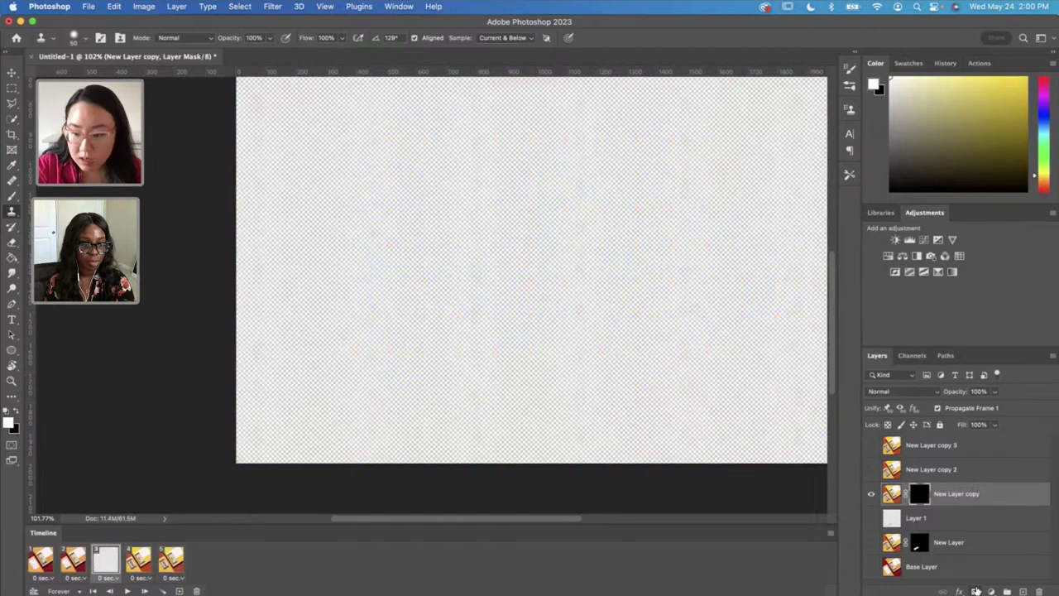
{"action": "scroll", "coordinate": [414, 385], "scroll_direction": "down", "scroll_amount": 3}
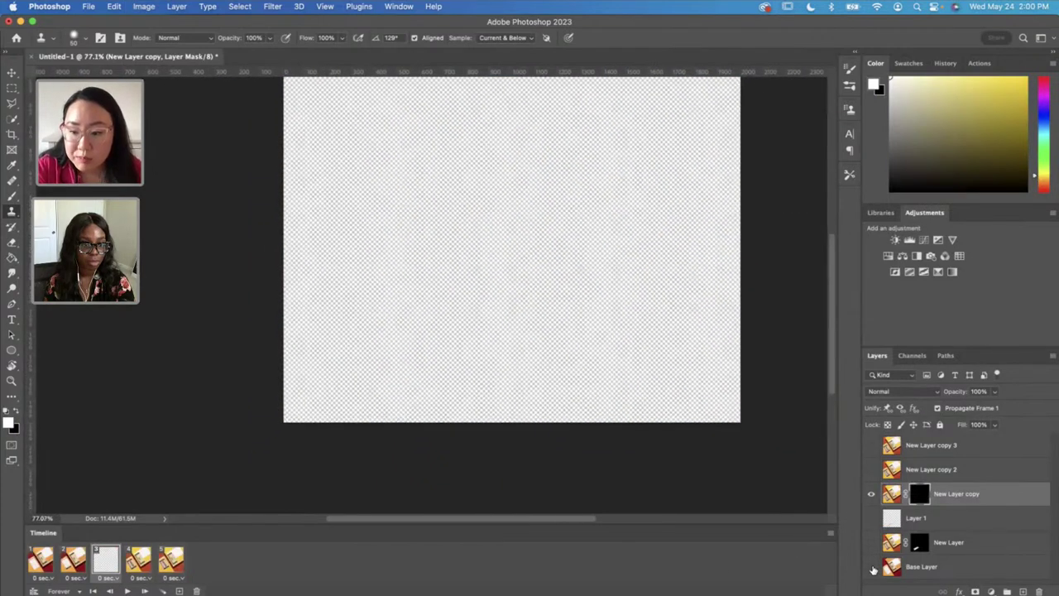
{"action": "left_click", "coordinate": [871, 568]}
{"action": "scroll", "coordinate": [406, 263], "scroll_direction": "up", "scroll_amount": 2}
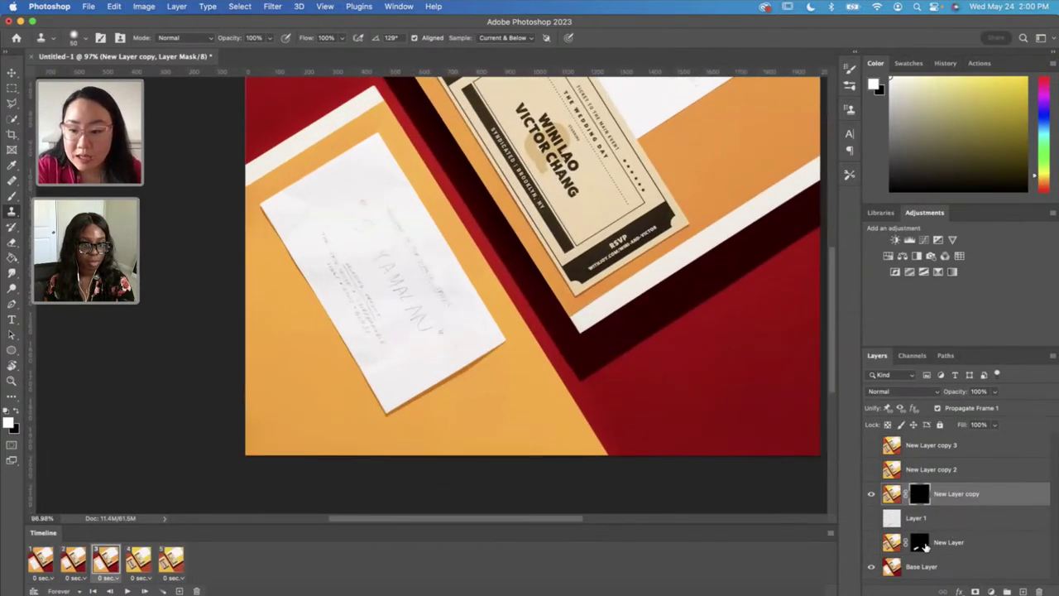
{"action": "left_click", "coordinate": [919, 543]}
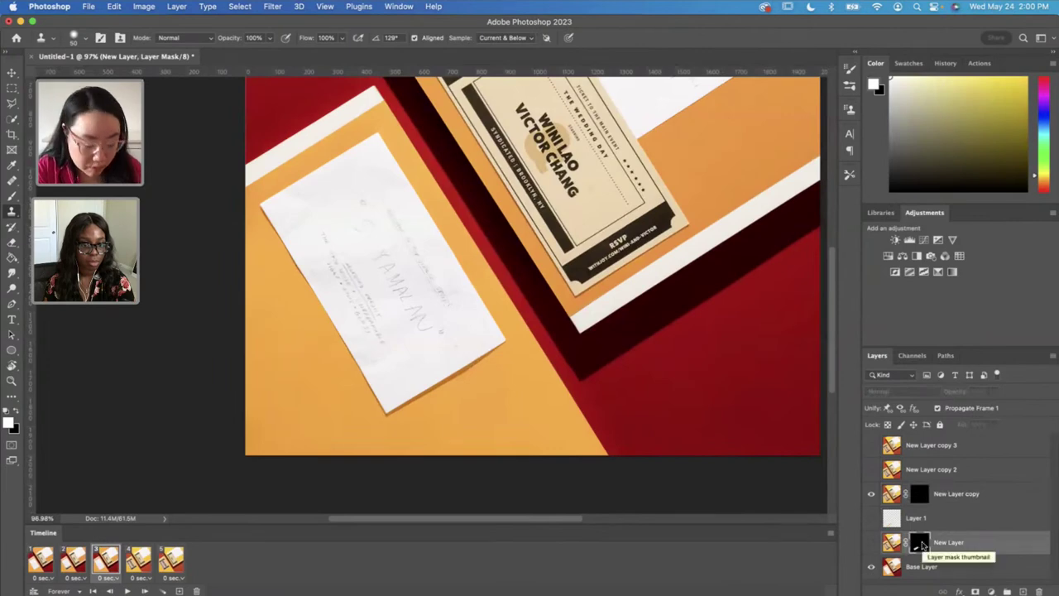
{"action": "left_click_drag", "start_coordinate": [920, 543], "coordinate": [923, 495]}
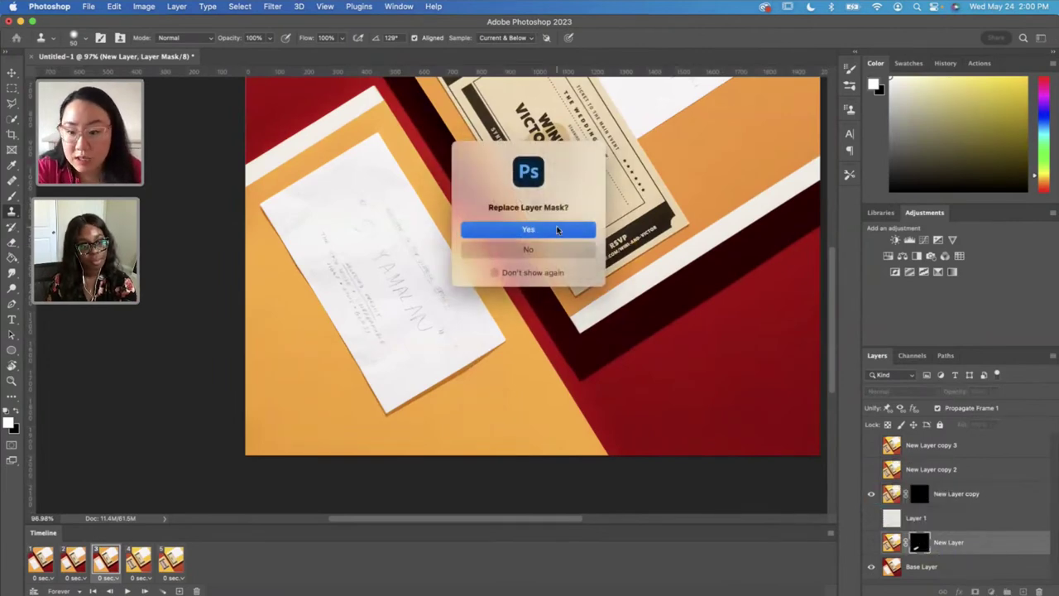
Step: Confirm the mask replacement, move Layer 1 to the top and show it, then target New Layer copy's mask
{"action": "left_click", "coordinate": [571, 231]}
{"action": "left_click", "coordinate": [916, 494]}
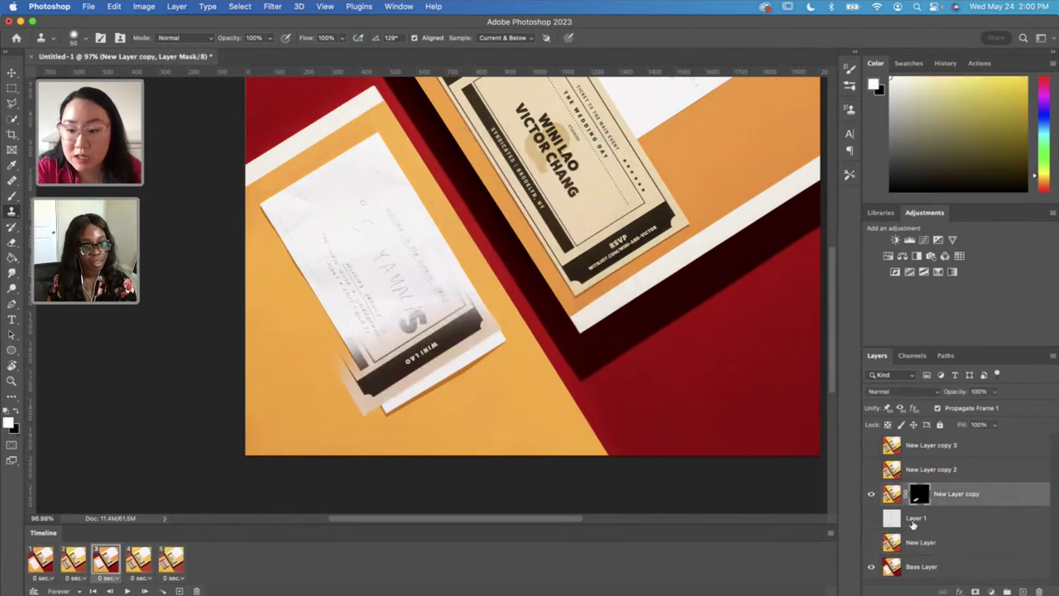
{"action": "left_click_drag", "start_coordinate": [915, 522], "coordinate": [910, 441]}
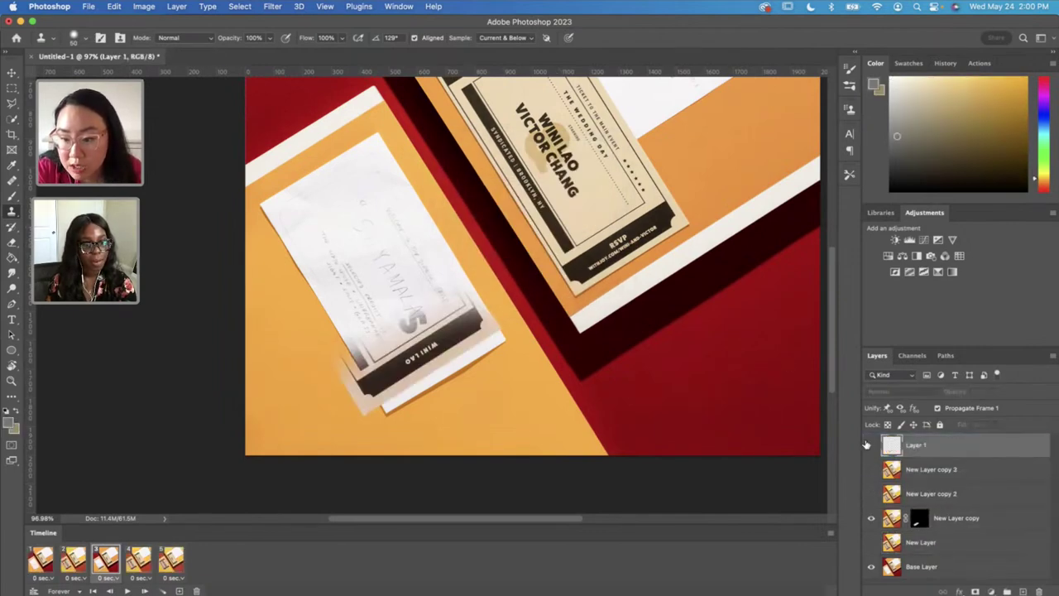
{"action": "left_click", "coordinate": [870, 447]}
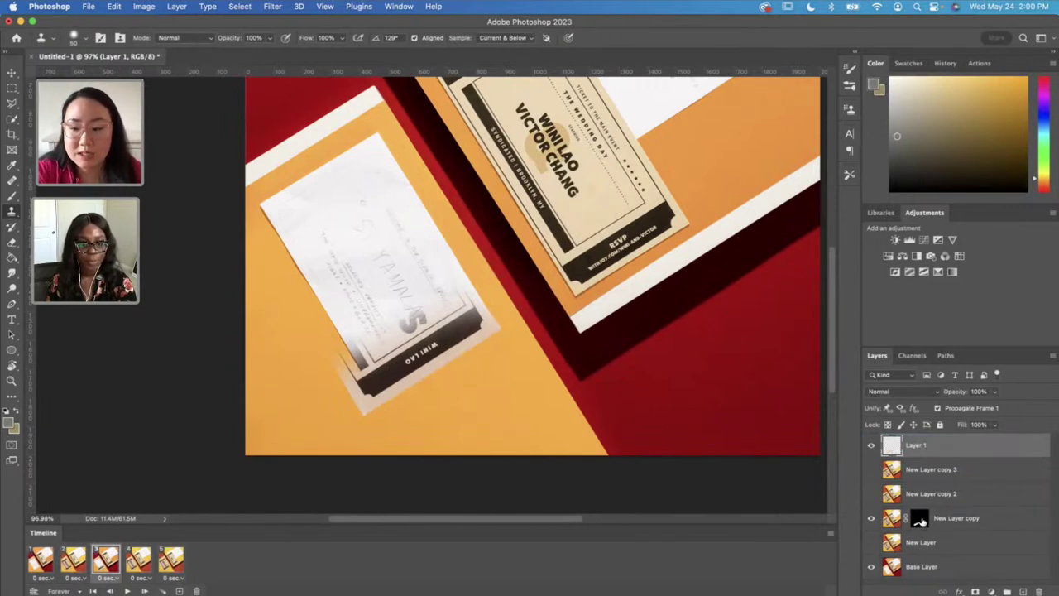
{"action": "left_click", "coordinate": [920, 520]}
{"action": "left_click", "coordinate": [892, 520]}
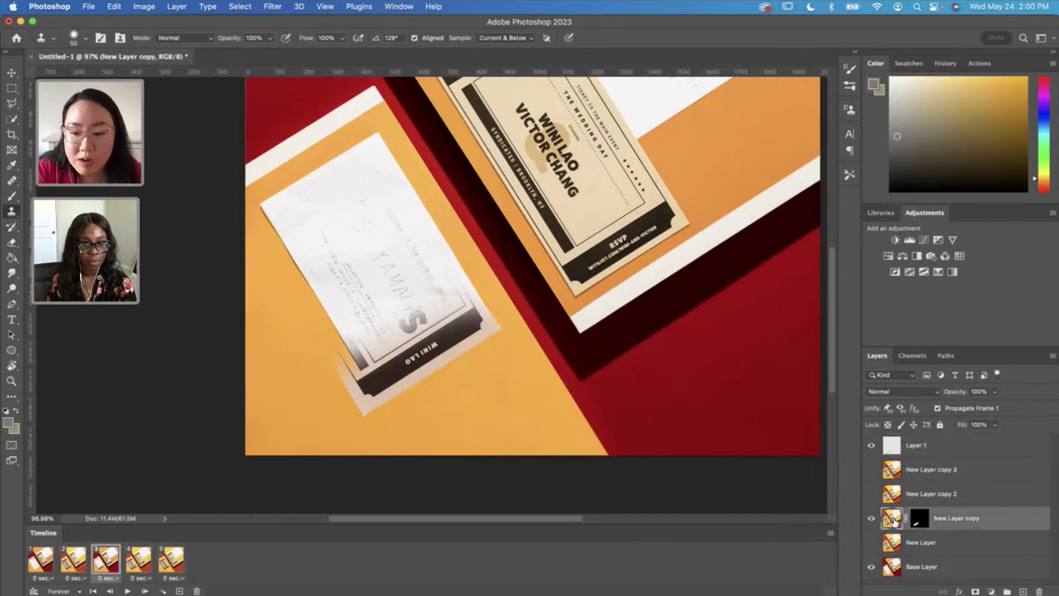
{"action": "left_click", "coordinate": [918, 519]}
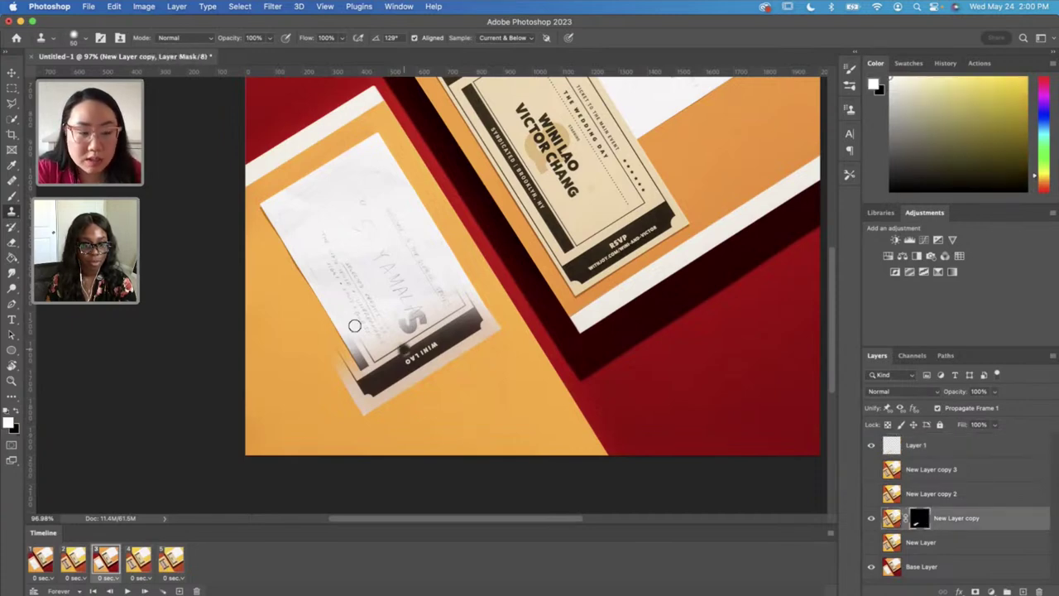
Step: With a 300 brush, paint black on the mask to hide the ticket over the card's handwriting
{"action": "left_click", "coordinate": [11, 197]}
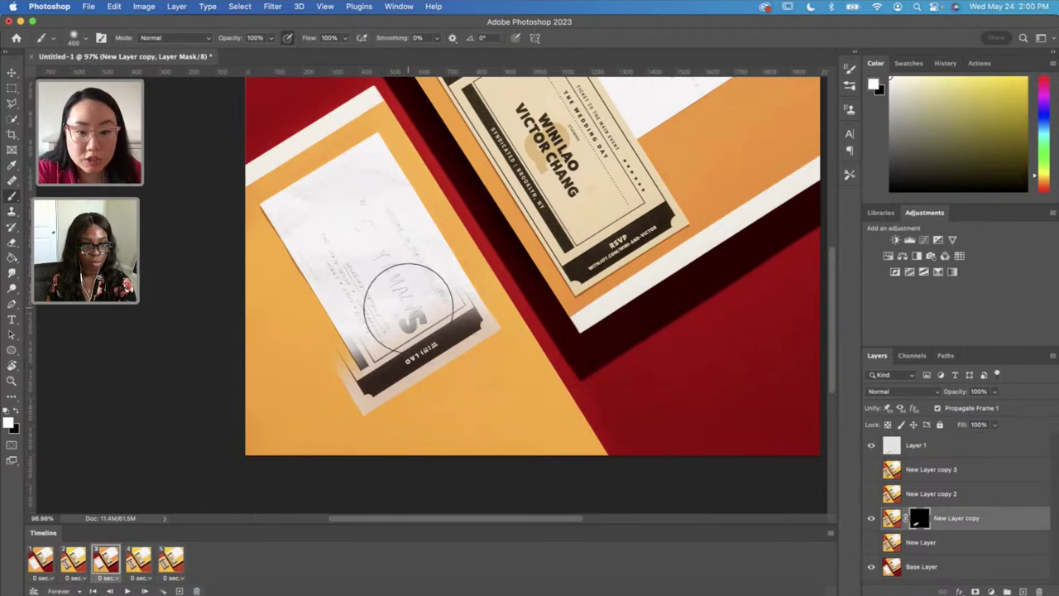
{"action": "key", "text": "bracketleft"}
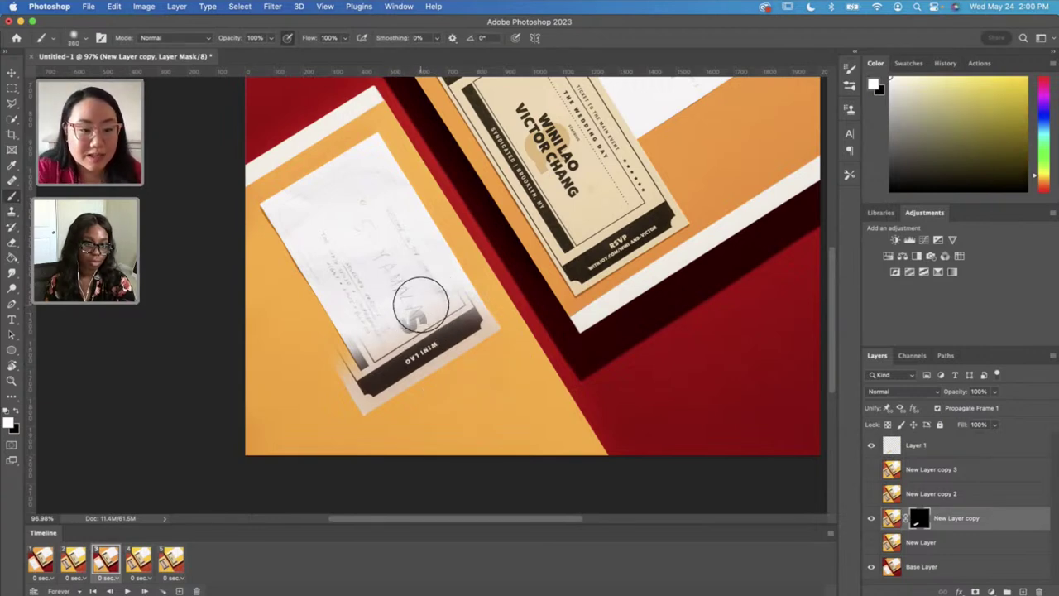
{"action": "key", "text": "bracketright"}
{"action": "key", "text": "x"}
{"action": "mouse_move", "coordinate": [428, 304]}
{"action": "left_mouse_down"}
{"action": "mouse_move", "coordinate": [477, 293]}
{"action": "mouse_move", "coordinate": [381, 317]}
{"action": "mouse_move", "coordinate": [358, 336]}
{"action": "left_mouse_up"}
{"action": "key", "text": "super+2"}
{"action": "key", "text": "super+z"}
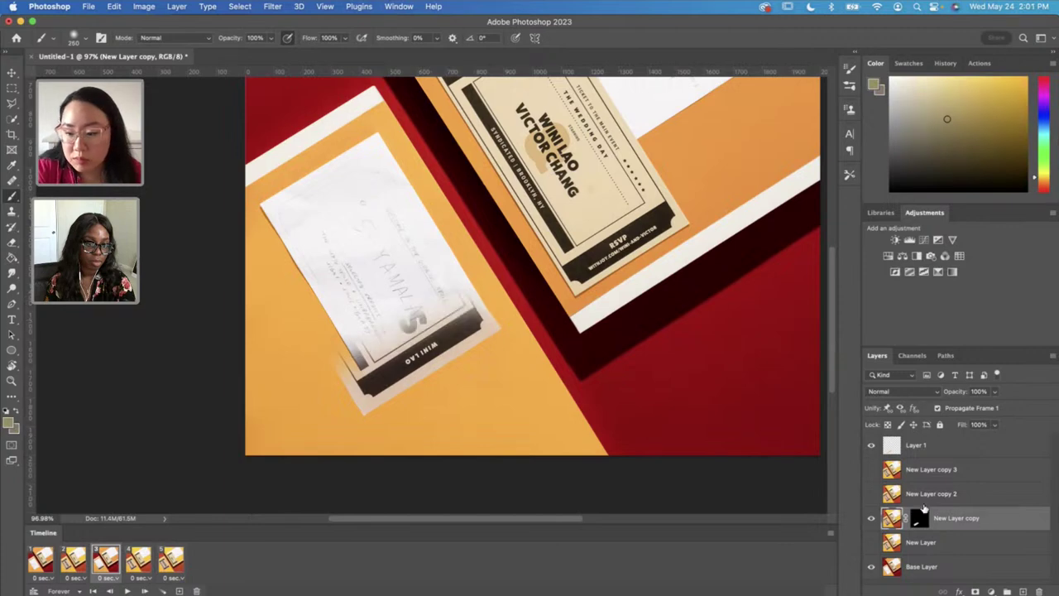
{"action": "left_click", "coordinate": [918, 521]}
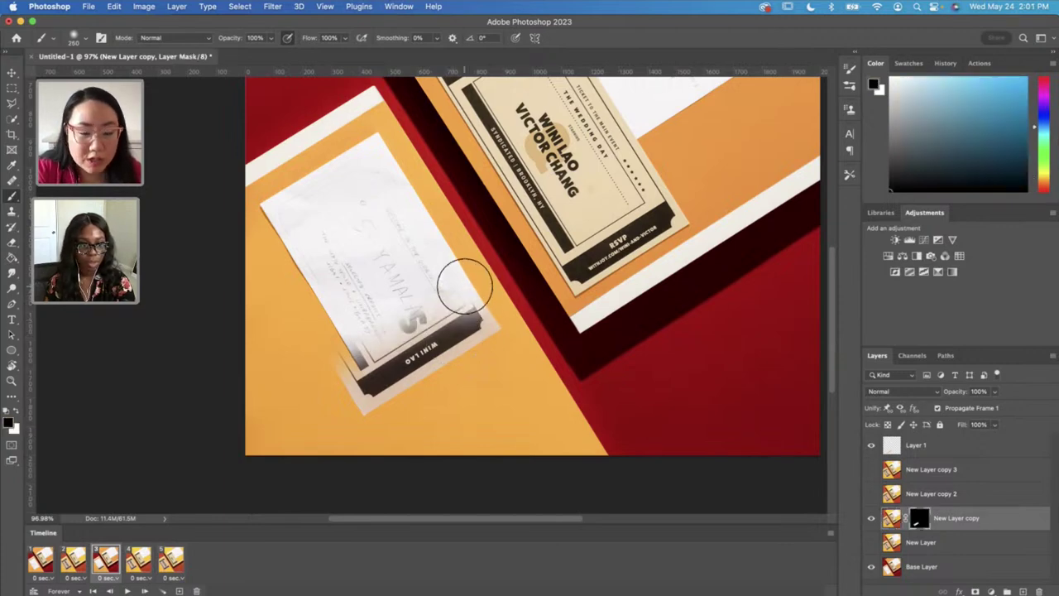
{"action": "key", "text": "super+2"}
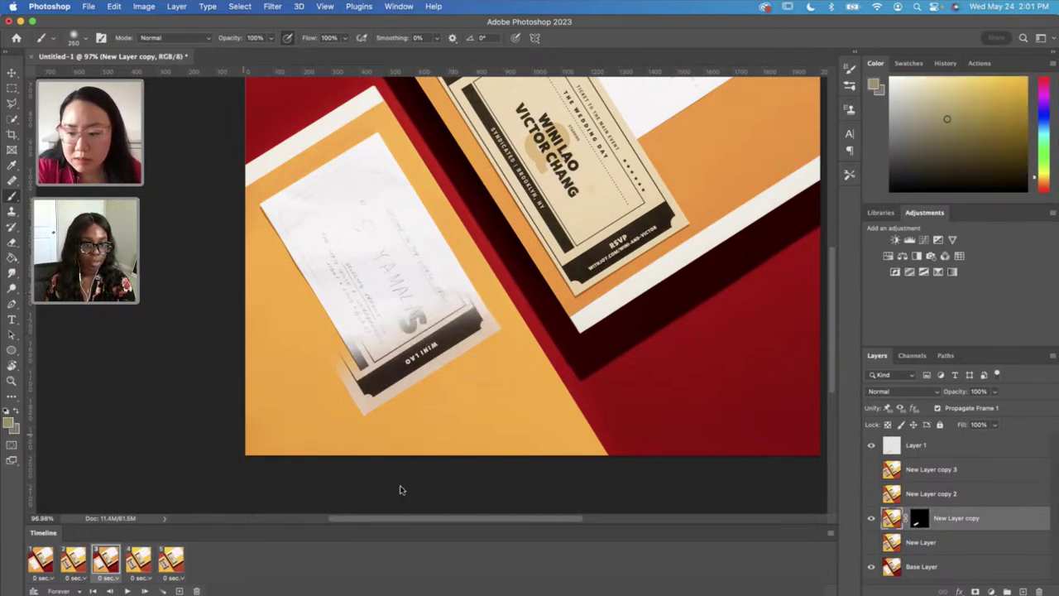
{"action": "left_click", "coordinate": [920, 518]}
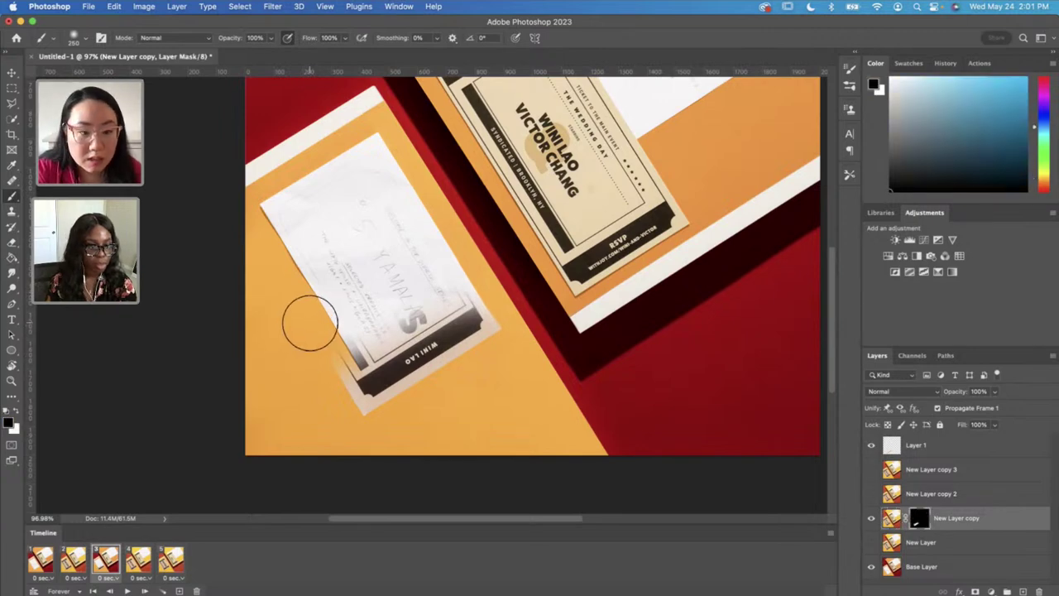
Step: Paint white to reveal the ERS lettering on the lower-left card, then show the mask overlay
{"action": "key", "text": "x"}
{"action": "mouse_move", "coordinate": [465, 287]}
{"action": "left_mouse_down"}
{"action": "mouse_move", "coordinate": [386, 303]}
{"action": "mouse_move", "coordinate": [368, 326]}
{"action": "mouse_move", "coordinate": [319, 350]}
{"action": "mouse_move", "coordinate": [356, 356]}
{"action": "mouse_move", "coordinate": [389, 323]}
{"action": "mouse_move", "coordinate": [447, 304]}
{"action": "mouse_move", "coordinate": [499, 321]}
{"action": "left_mouse_up"}
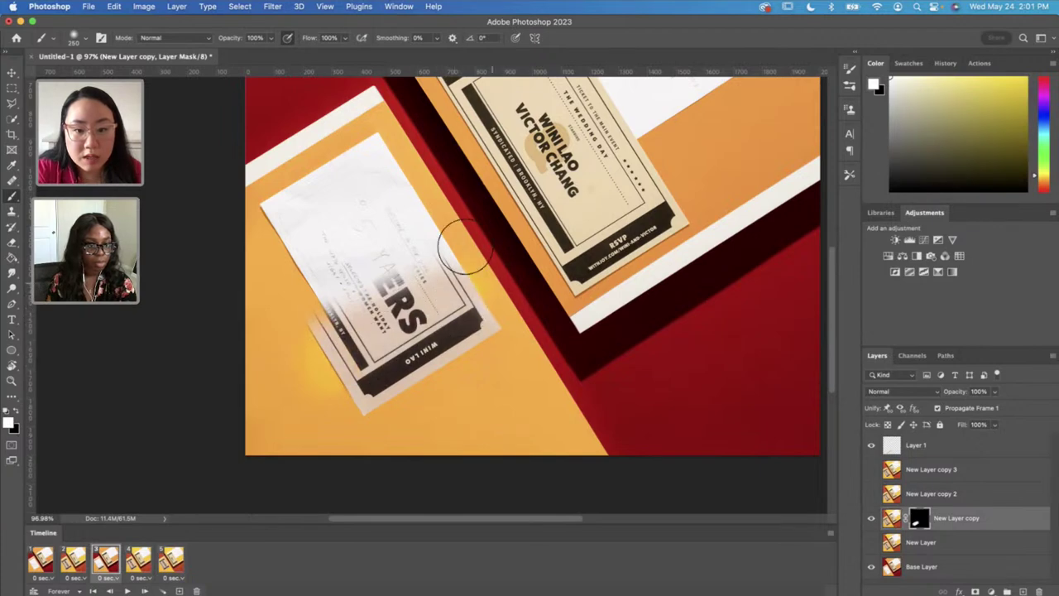
{"action": "key", "text": "x"}
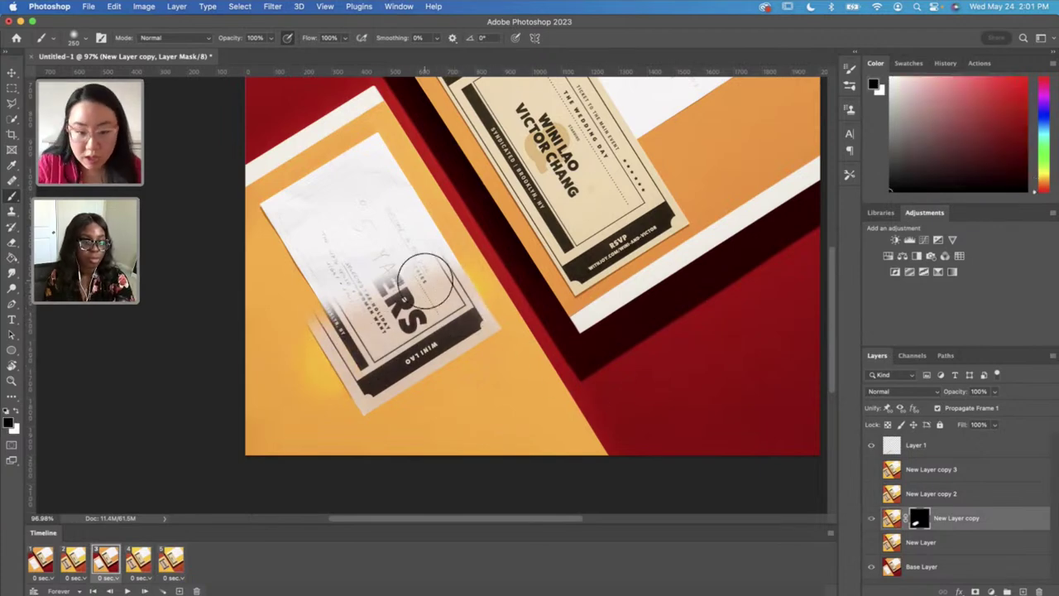
{"action": "key", "text": "backslash"}
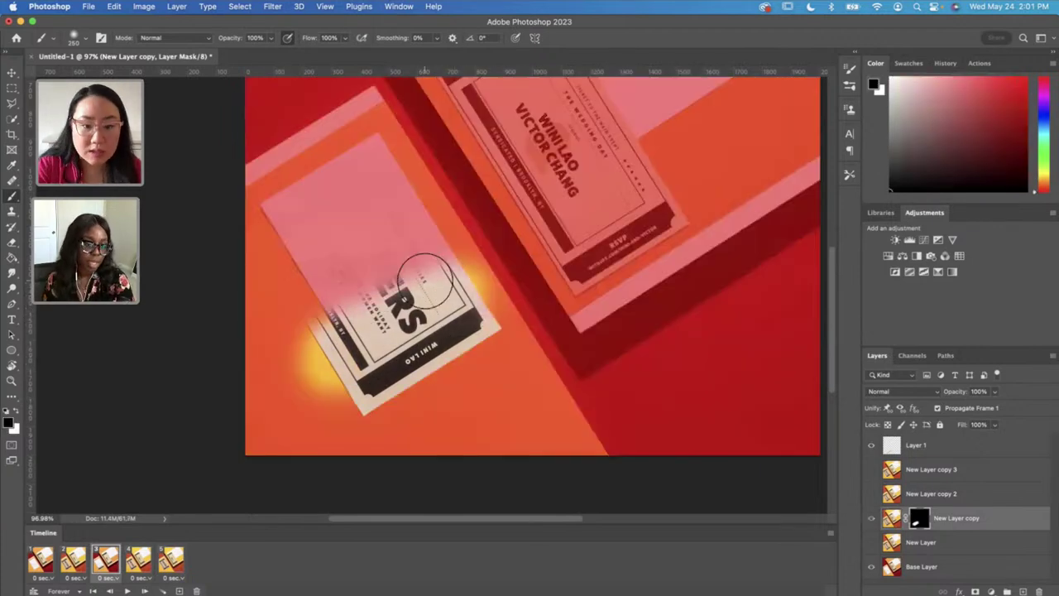
Step: Quick-select the card, invert, brush the mask clean outside its lower-left corner, deselect, and hide the overlay
{"action": "left_click", "coordinate": [11, 118]}
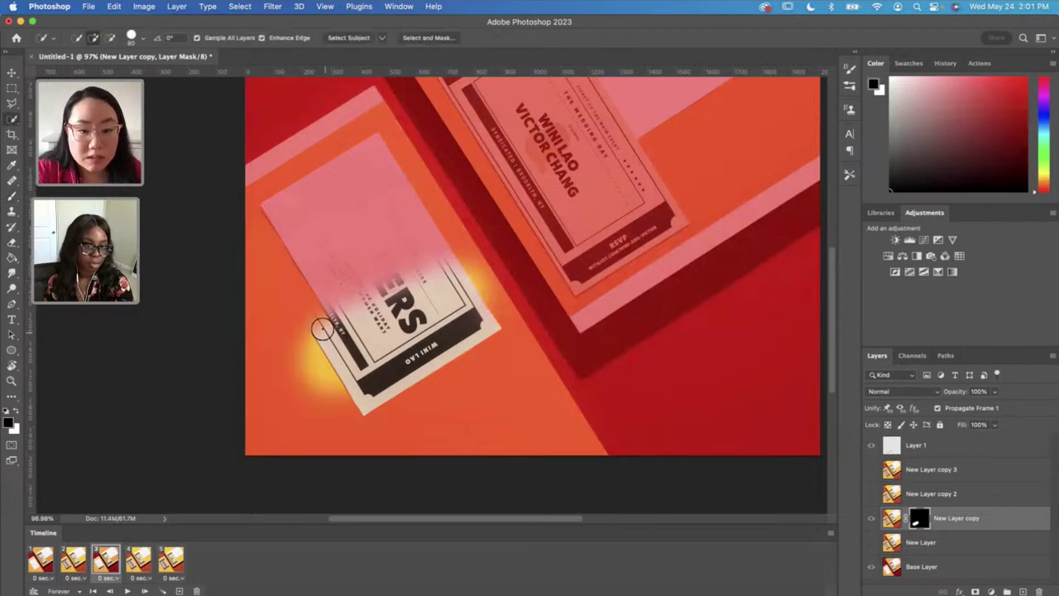
{"action": "mouse_move", "coordinate": [323, 330]}
{"action": "left_mouse_down"}
{"action": "mouse_move", "coordinate": [349, 359]}
{"action": "mouse_move", "coordinate": [354, 326]}
{"action": "mouse_move", "coordinate": [417, 280]}
{"action": "mouse_move", "coordinate": [456, 284]}
{"action": "mouse_move", "coordinate": [462, 301]}
{"action": "mouse_move", "coordinate": [372, 341]}
{"action": "mouse_move", "coordinate": [369, 376]}
{"action": "left_mouse_up"}
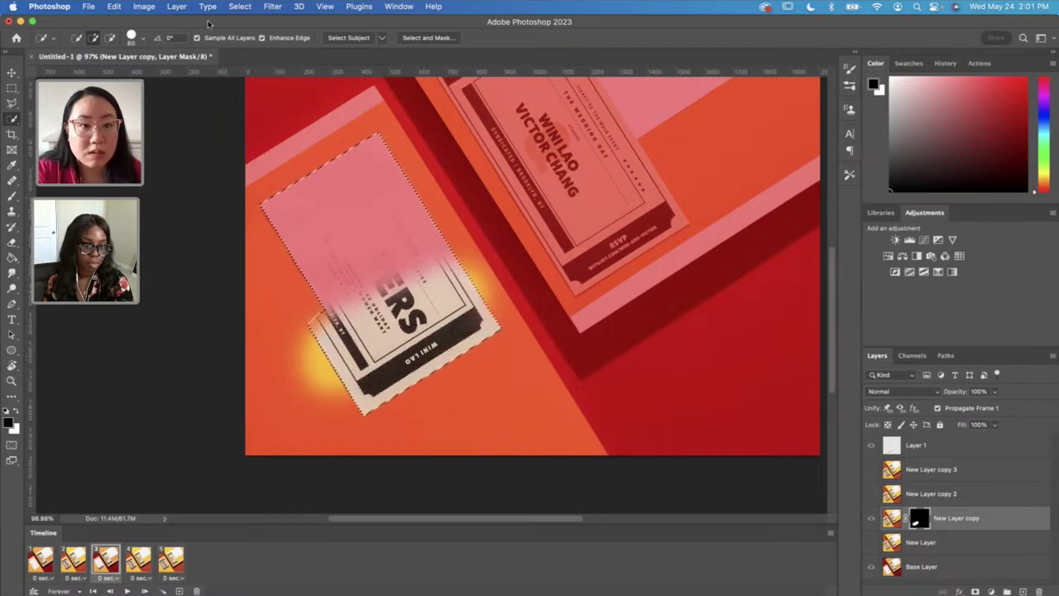
{"action": "left_click", "coordinate": [240, 7]}
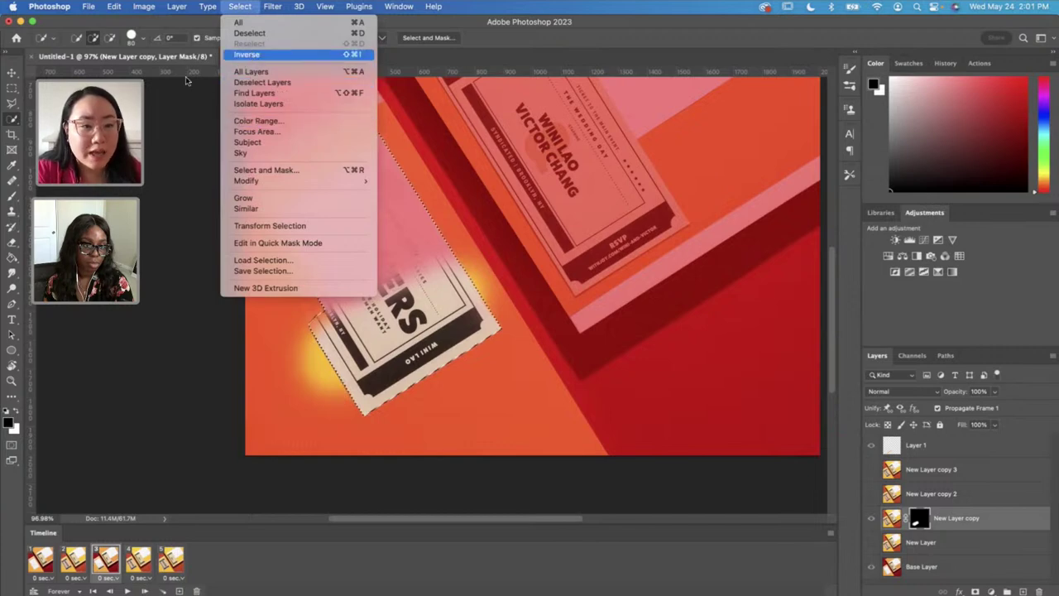
{"action": "left_click", "coordinate": [247, 54]}
{"action": "key", "text": "b"}
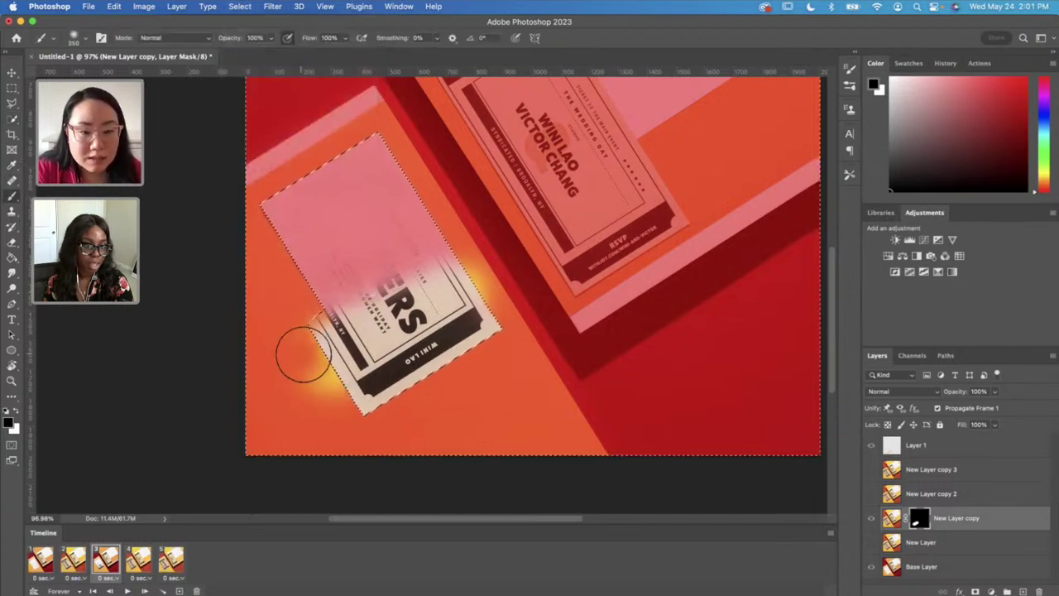
{"action": "mouse_move", "coordinate": [304, 354]}
{"action": "left_mouse_down"}
{"action": "mouse_move", "coordinate": [314, 354]}
{"action": "mouse_move", "coordinate": [291, 322]}
{"action": "left_mouse_up"}
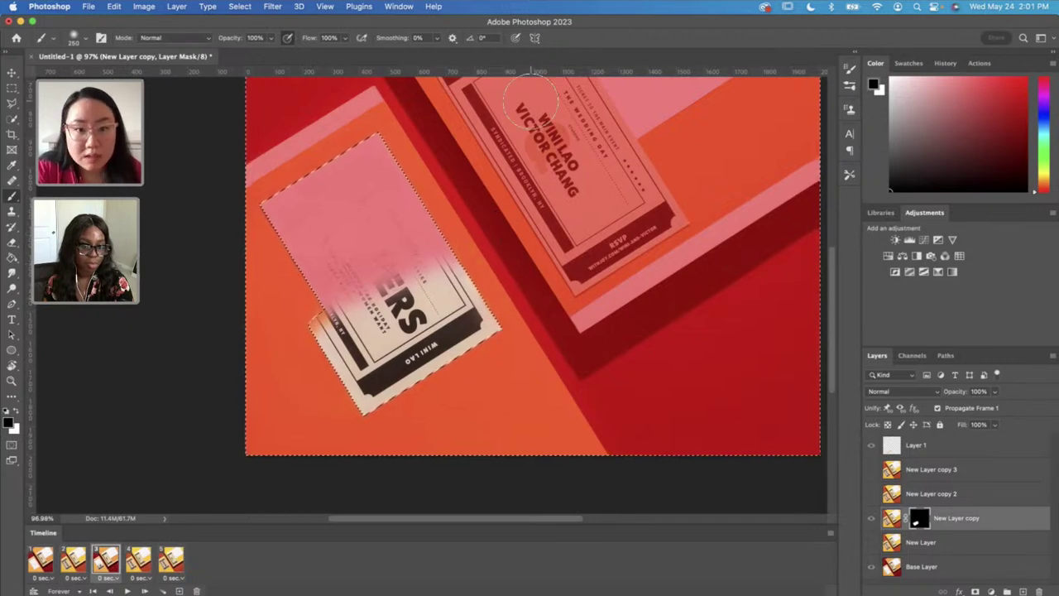
{"action": "key", "text": "cmd+d"}
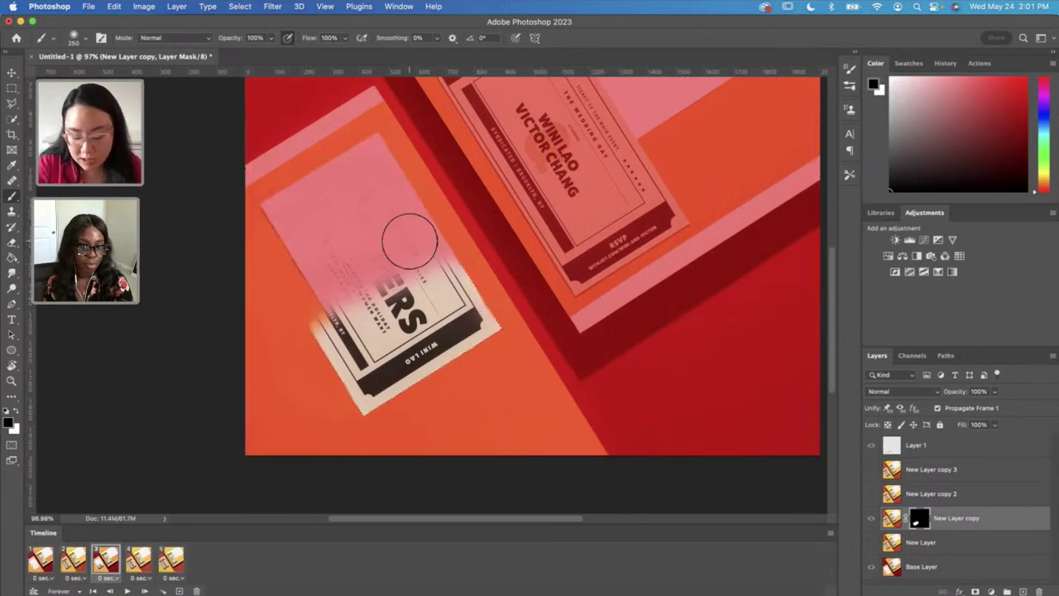
{"action": "key", "text": "backslash"}
{"action": "key", "text": "x"}
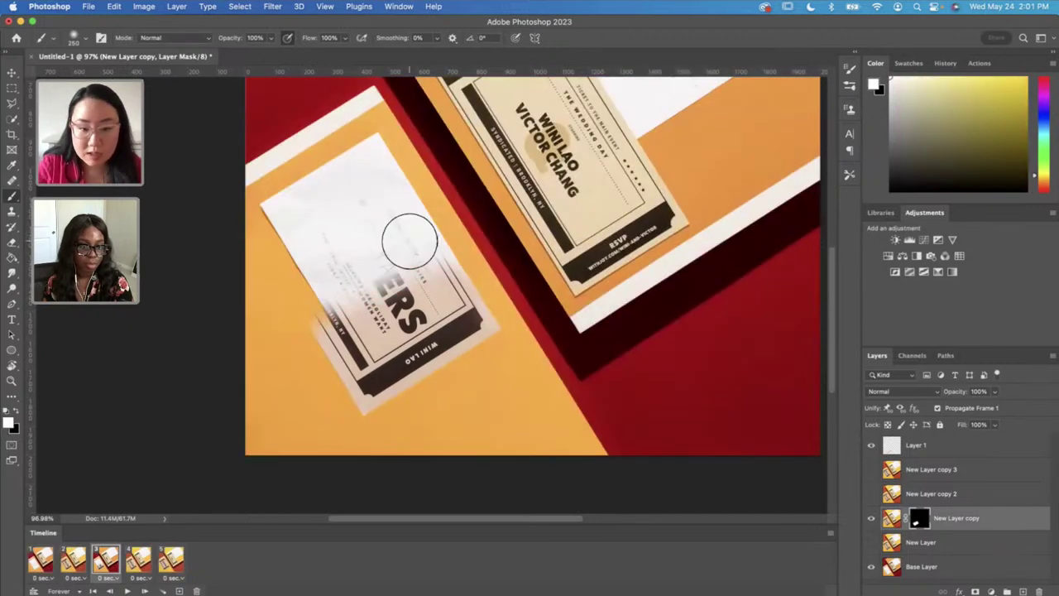
Step: Compare animation frames 1 and 2, ending on frame 2 with the MEYERS card
{"action": "left_click", "coordinate": [39, 560]}
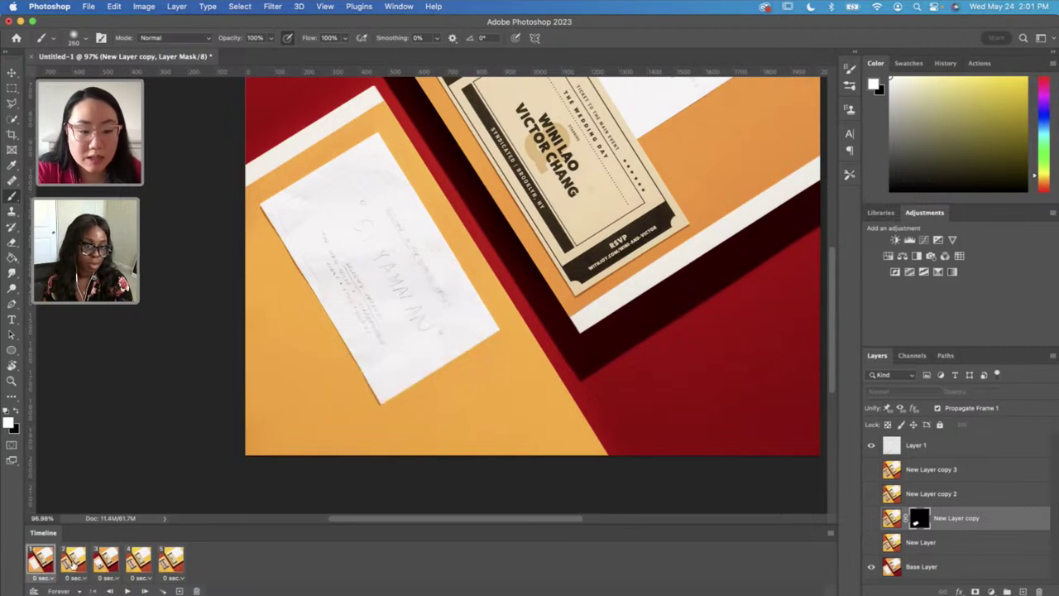
{"action": "left_click", "coordinate": [73, 561]}
{"action": "left_click", "coordinate": [48, 563]}
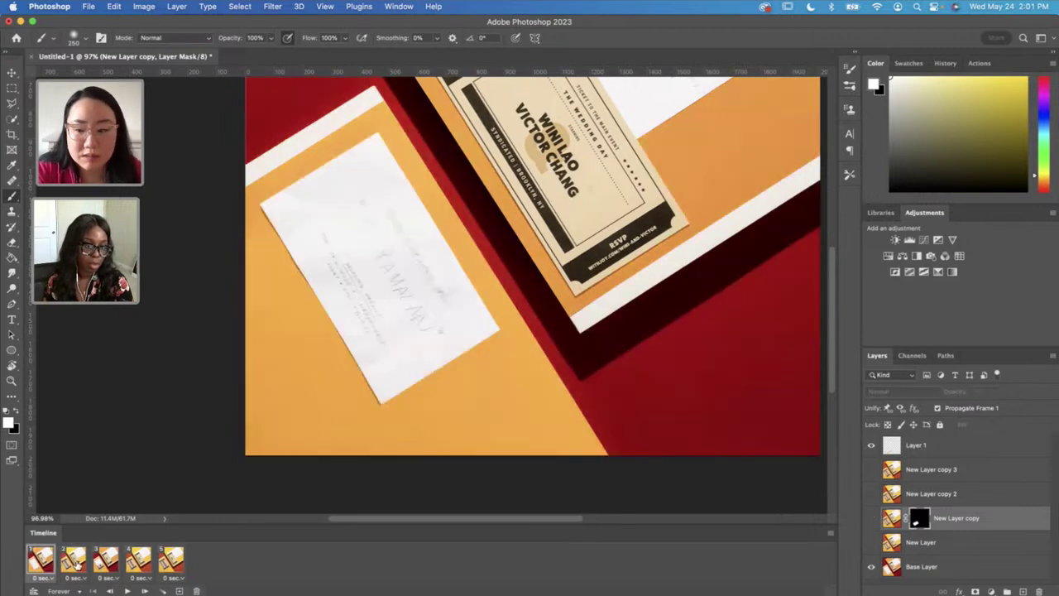
{"action": "left_click", "coordinate": [74, 561]}
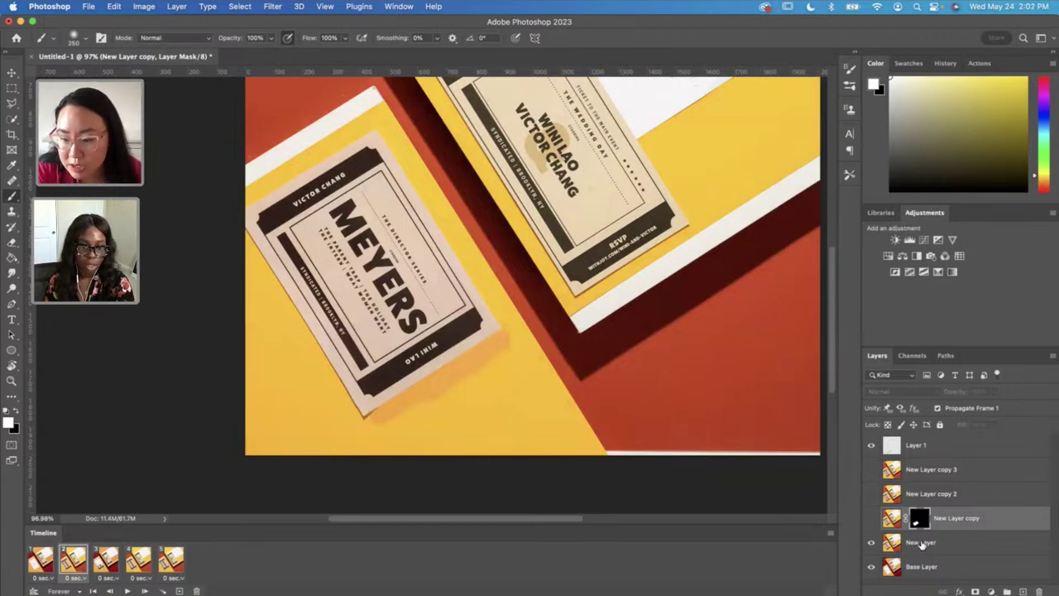
Step: Add a mask to New Layer and replace it with a copy of New Layer copy's mask
{"action": "left_click", "coordinate": [922, 543]}
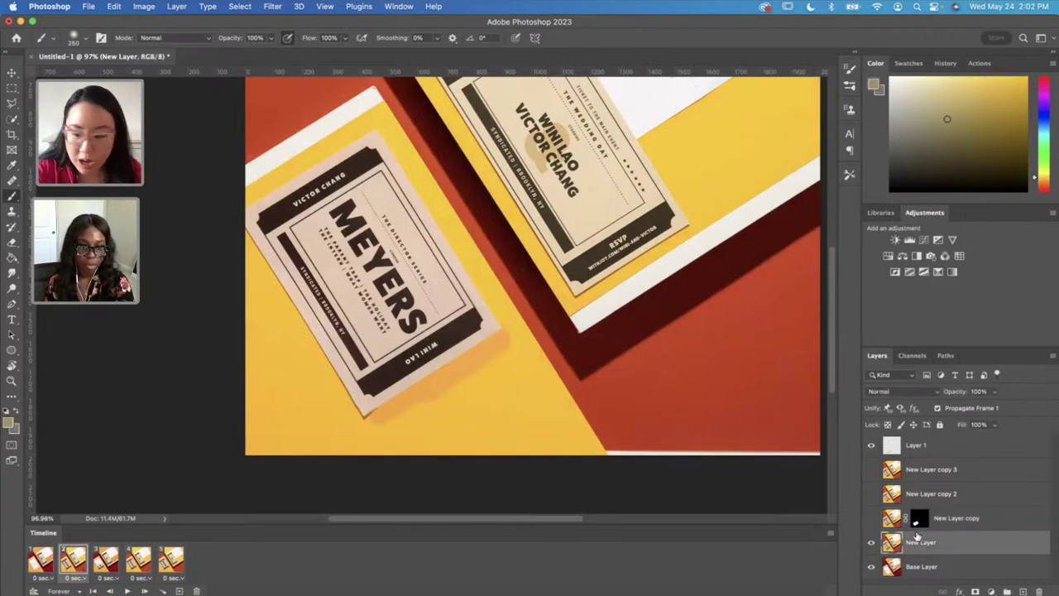
{"action": "left_click", "coordinate": [920, 523]}
{"action": "left_click", "coordinate": [937, 547]}
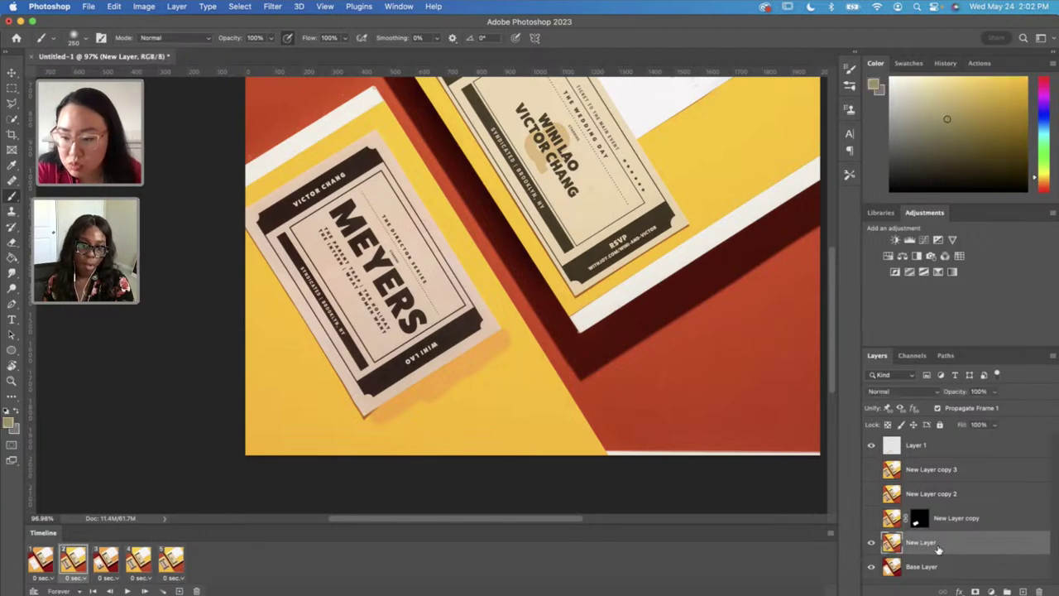
{"action": "left_click", "coordinate": [974, 591]}
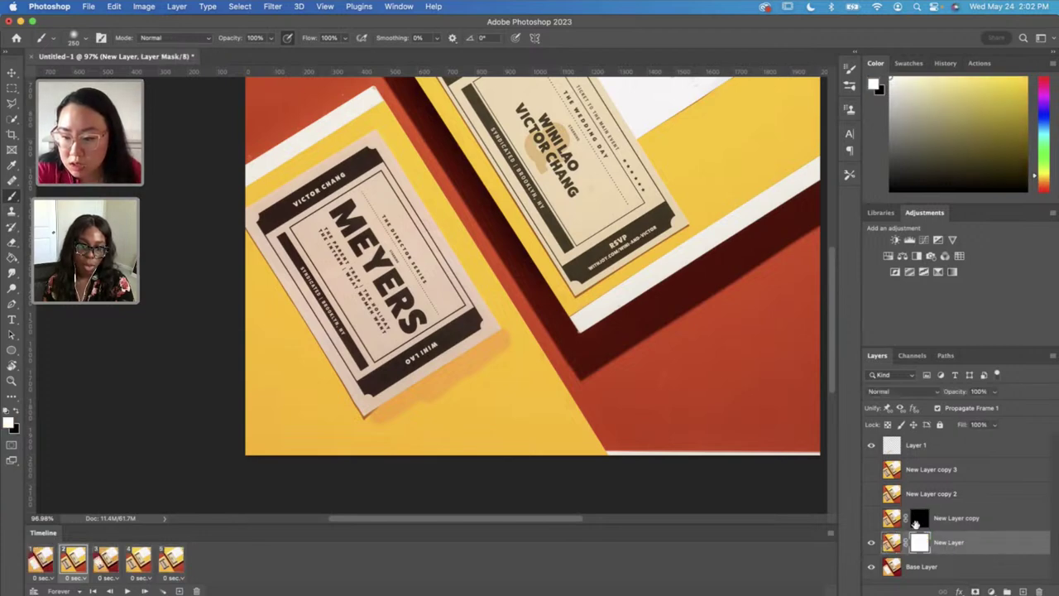
{"action": "left_click", "coordinate": [920, 519]}
{"action": "left_click_drag", "start_coordinate": [917, 521], "coordinate": [920, 544]}
{"action": "left_click", "coordinate": [534, 230]}
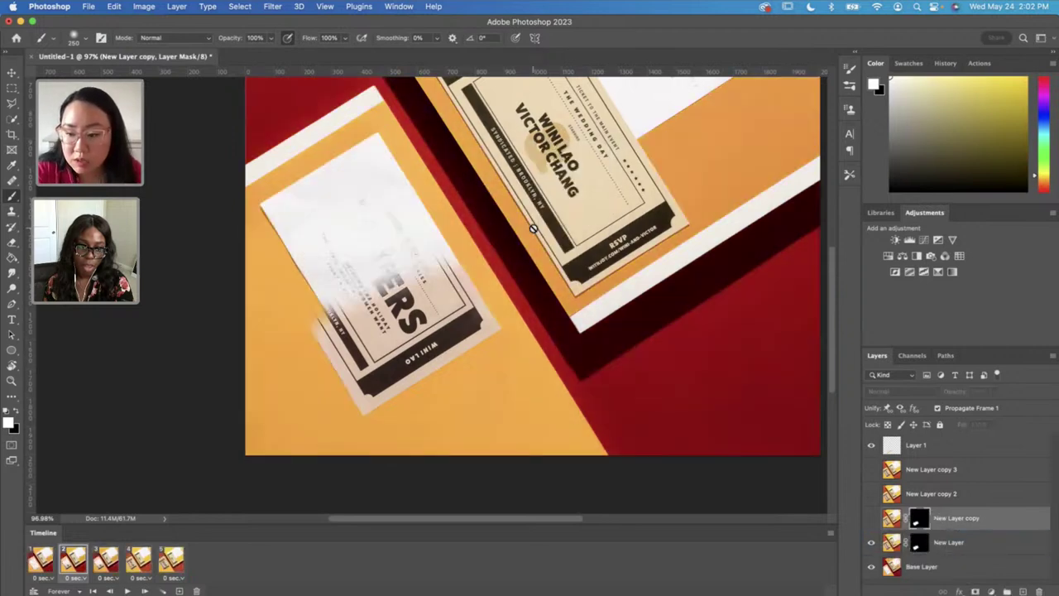
{"action": "left_click", "coordinate": [918, 542]}
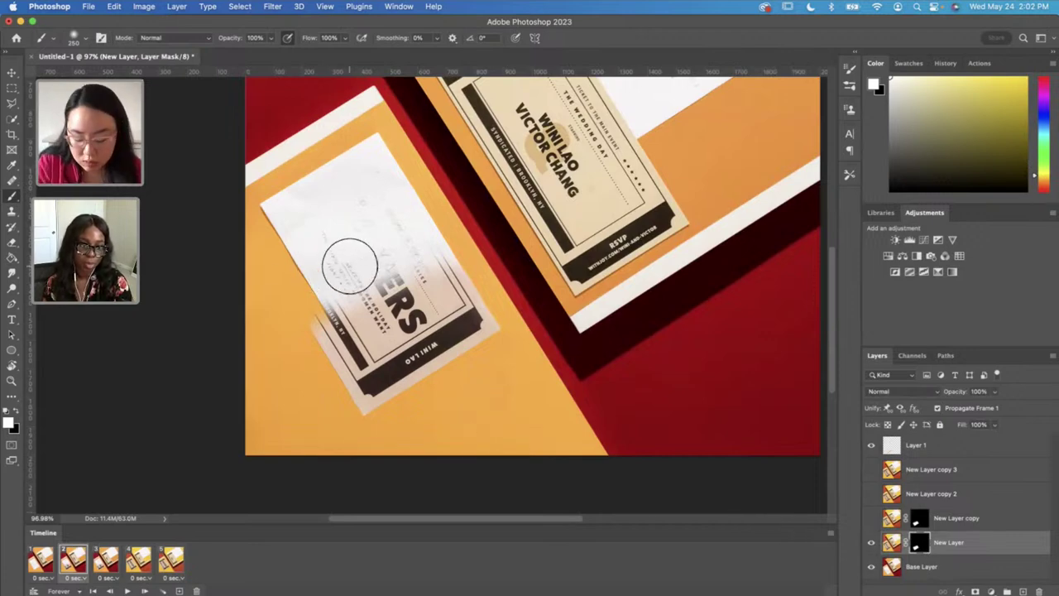
Step: Paint black on New Layer's mask to fade the ERS lettering into the blank card
{"action": "key", "text": "bracketright"}
{"action": "key", "text": "bracketright"}
{"action": "key", "text": "bracketright"}
{"action": "key", "text": "bracketright"}
{"action": "key", "text": "bracketright"}
{"action": "key", "text": "bracketright"}
{"action": "key", "text": "bracketleft"}
{"action": "key", "text": "bracketleft"}
{"action": "key", "text": "bracketleft"}
{"action": "key", "text": "bracketleft"}
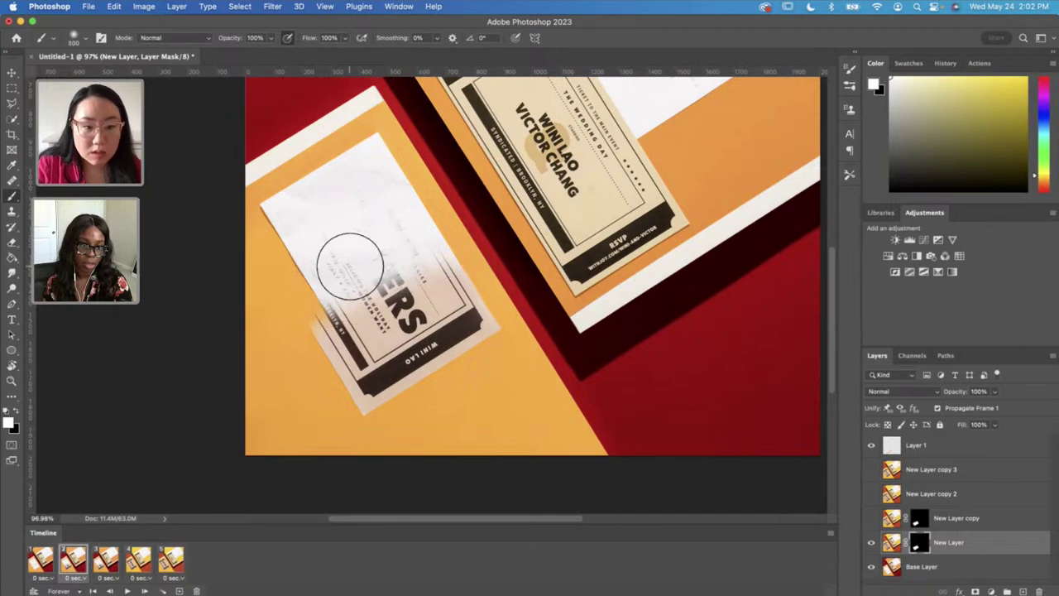
{"action": "key", "text": "x"}
{"action": "mouse_move", "coordinate": [342, 248]}
{"action": "left_mouse_down"}
{"action": "mouse_move", "coordinate": [459, 245]}
{"action": "mouse_move", "coordinate": [305, 342]}
{"action": "mouse_move", "coordinate": [489, 272]}
{"action": "mouse_move", "coordinate": [308, 328]}
{"action": "left_mouse_up"}
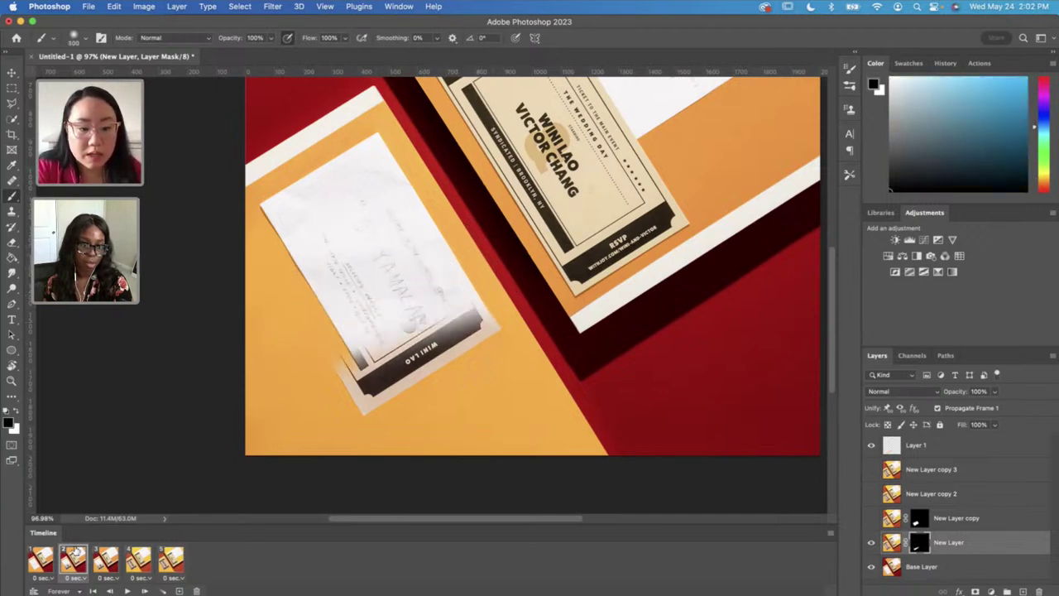
Step: On animation frame 4, give New Layer copy 2 an inverted hide-all mask and show Base Layer
{"action": "left_click", "coordinate": [41, 561]}
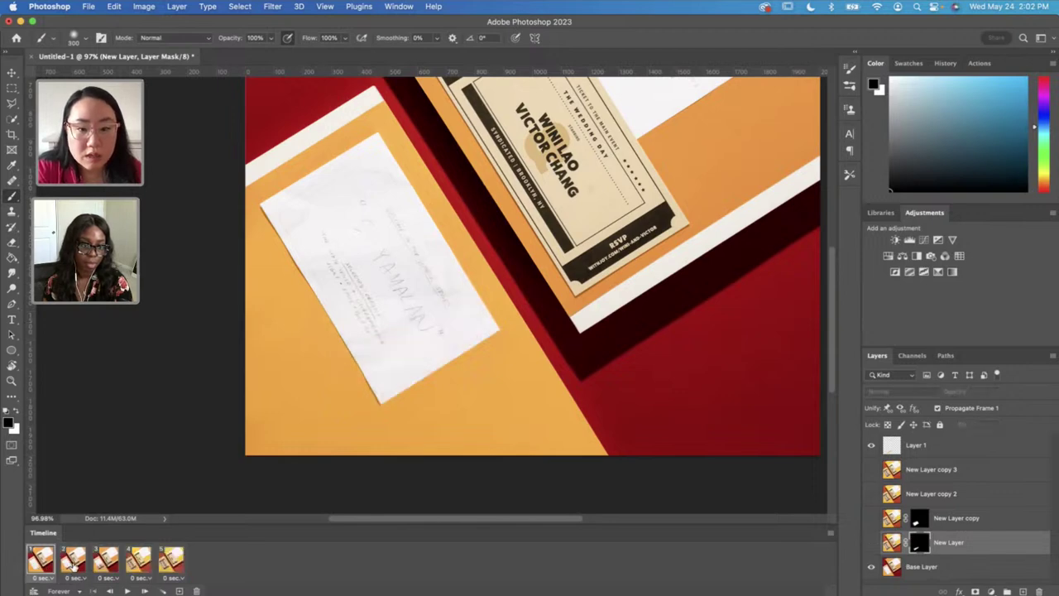
{"action": "left_click", "coordinate": [73, 561]}
{"action": "left_click", "coordinate": [106, 561]}
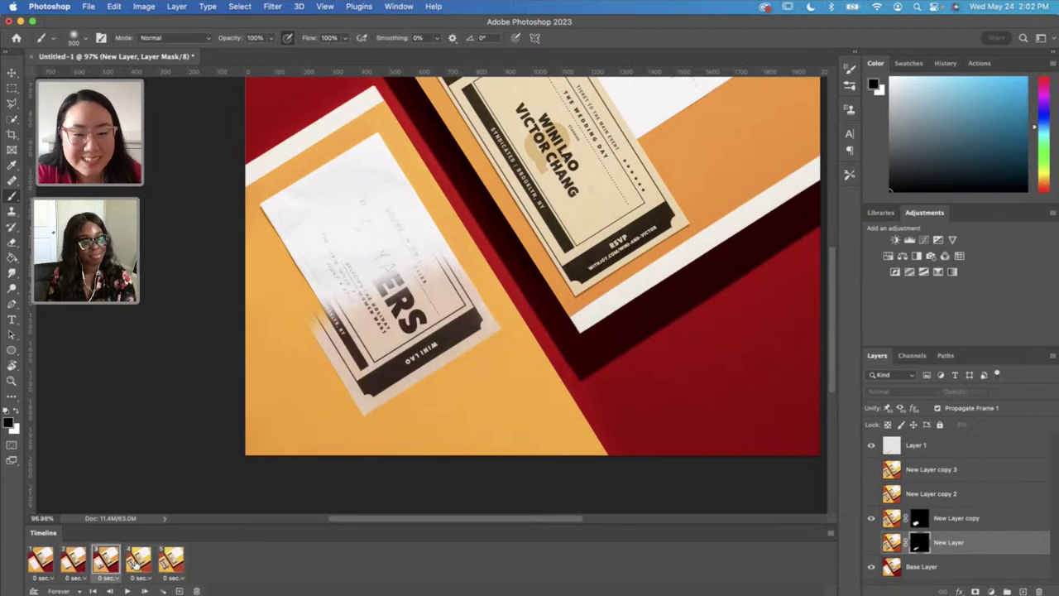
{"action": "left_click", "coordinate": [136, 561]}
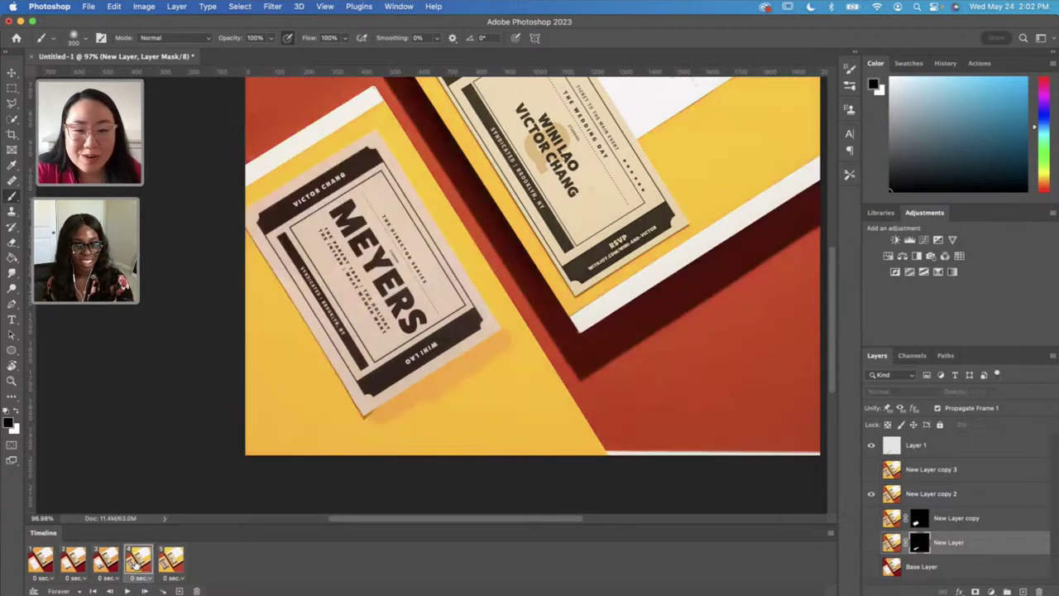
{"action": "left_click", "coordinate": [942, 496]}
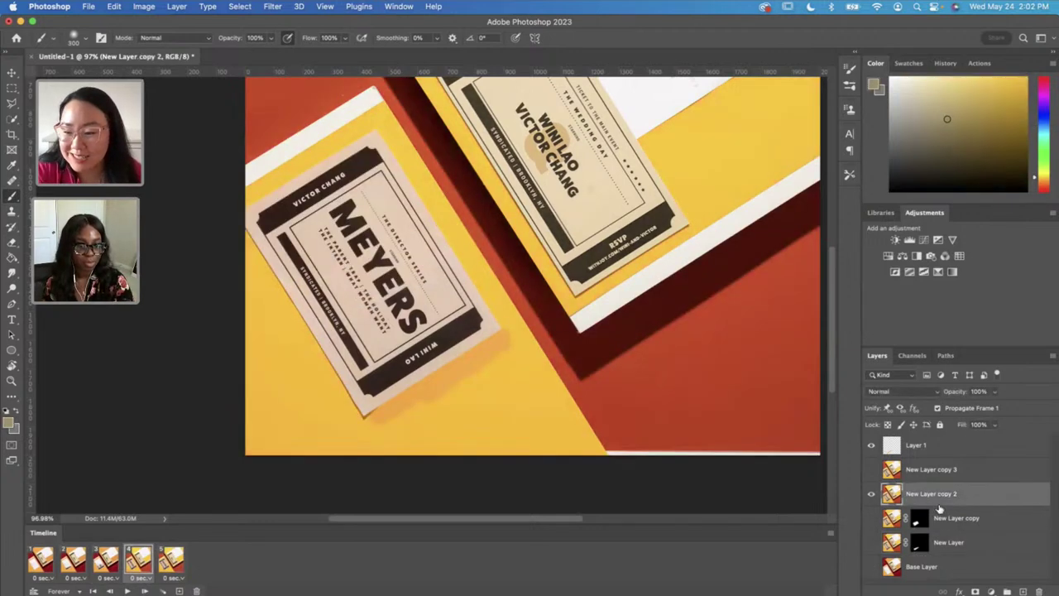
{"action": "left_click", "coordinate": [976, 591]}
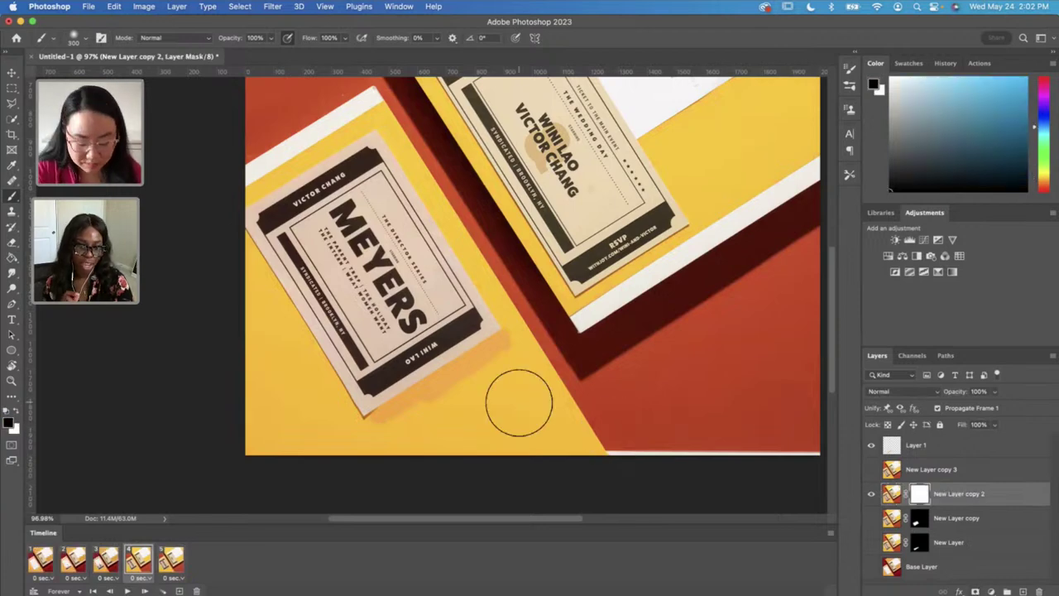
{"action": "key", "text": "super+i"}
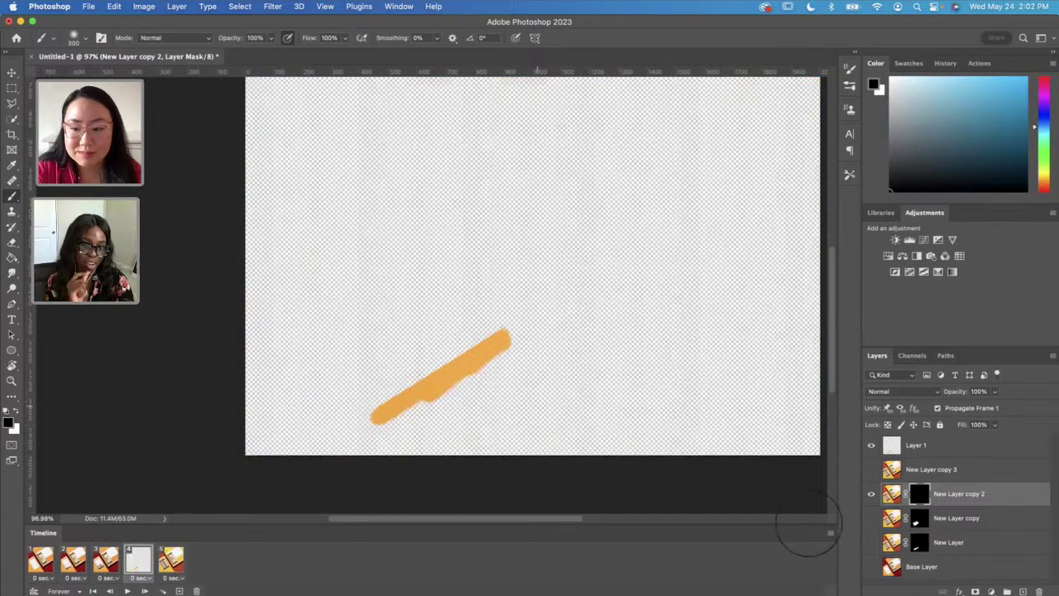
{"action": "left_click", "coordinate": [870, 567]}
Step: Replace New Layer copy 2's mask with New Layer copy's, then paint white to reveal more MEYERS text
{"action": "left_click", "coordinate": [918, 518]}
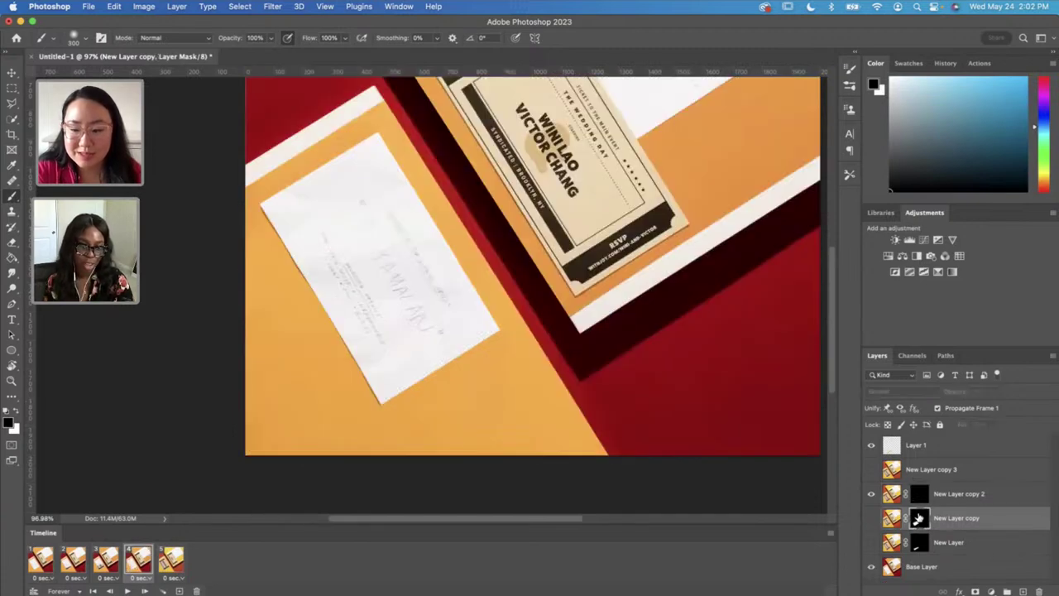
{"action": "left_click_drag", "start_coordinate": [919, 518], "coordinate": [918, 493]}
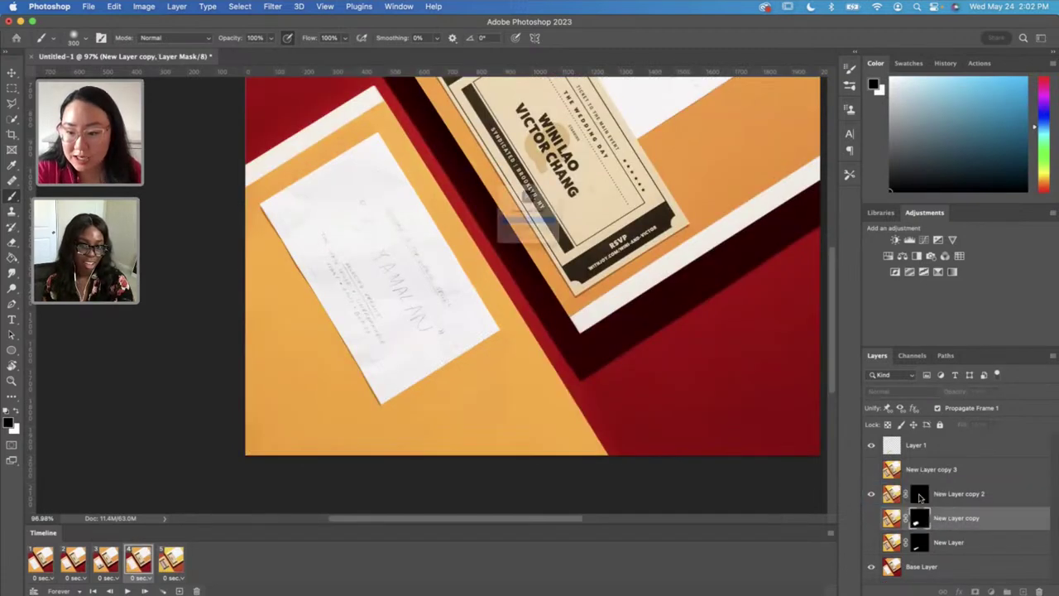
{"action": "left_click", "coordinate": [514, 233]}
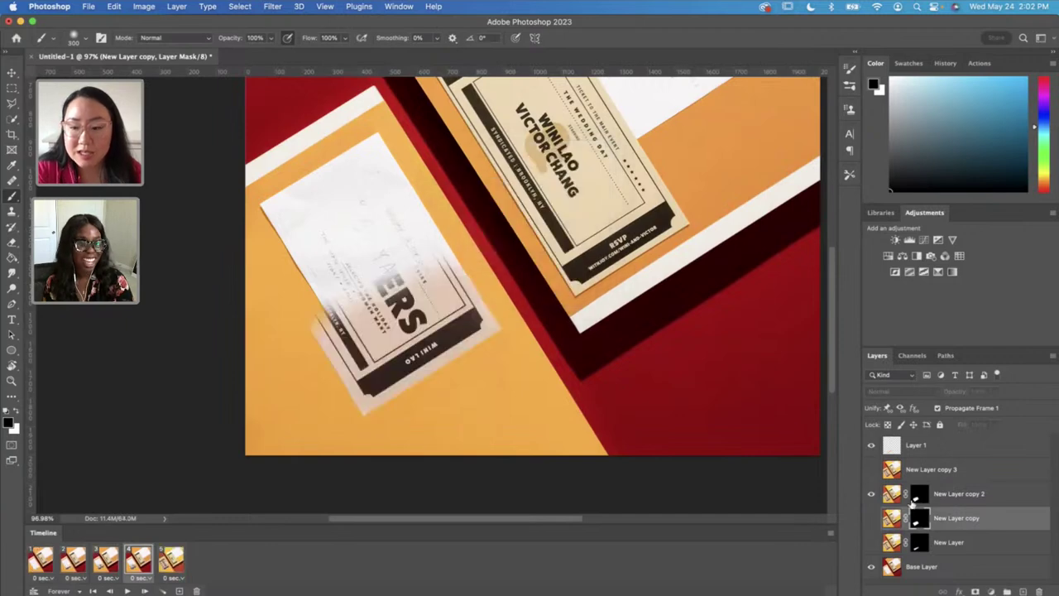
{"action": "left_click", "coordinate": [917, 498]}
{"action": "scroll", "coordinate": [414, 290], "scroll_direction": "up", "scroll_amount": 2}
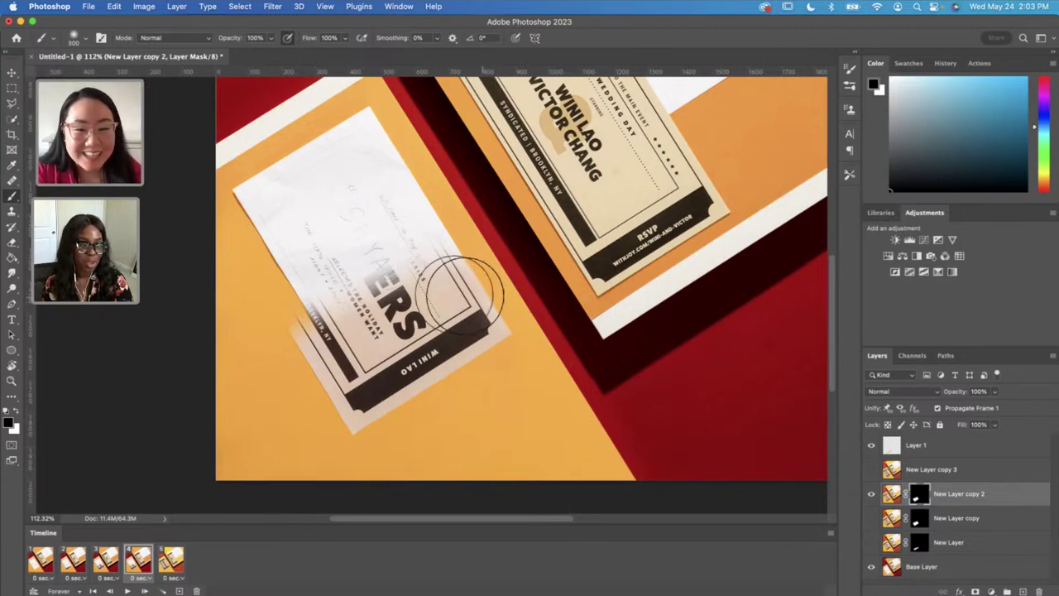
{"action": "key", "text": "x"}
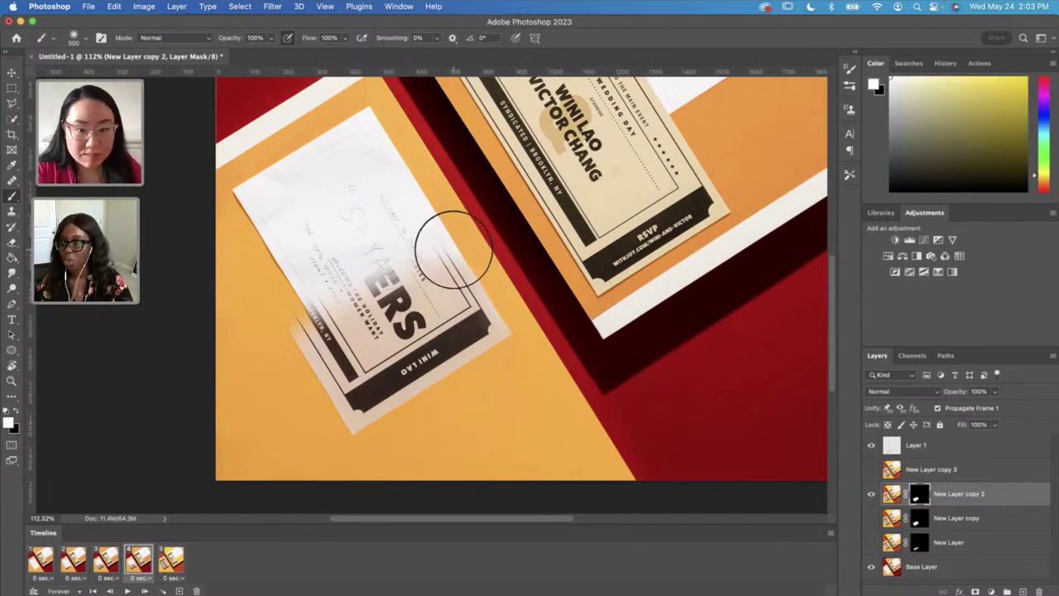
{"action": "mouse_move", "coordinate": [449, 244]}
{"action": "left_mouse_down"}
{"action": "mouse_move", "coordinate": [365, 290]}
{"action": "mouse_move", "coordinate": [261, 306]}
{"action": "mouse_move", "coordinate": [426, 223]}
{"action": "mouse_move", "coordinate": [338, 245]}
{"action": "mouse_move", "coordinate": [278, 291]}
{"action": "mouse_move", "coordinate": [324, 192]}
{"action": "mouse_move", "coordinate": [286, 191]}
{"action": "mouse_move", "coordinate": [199, 228]}
{"action": "left_mouse_up"}
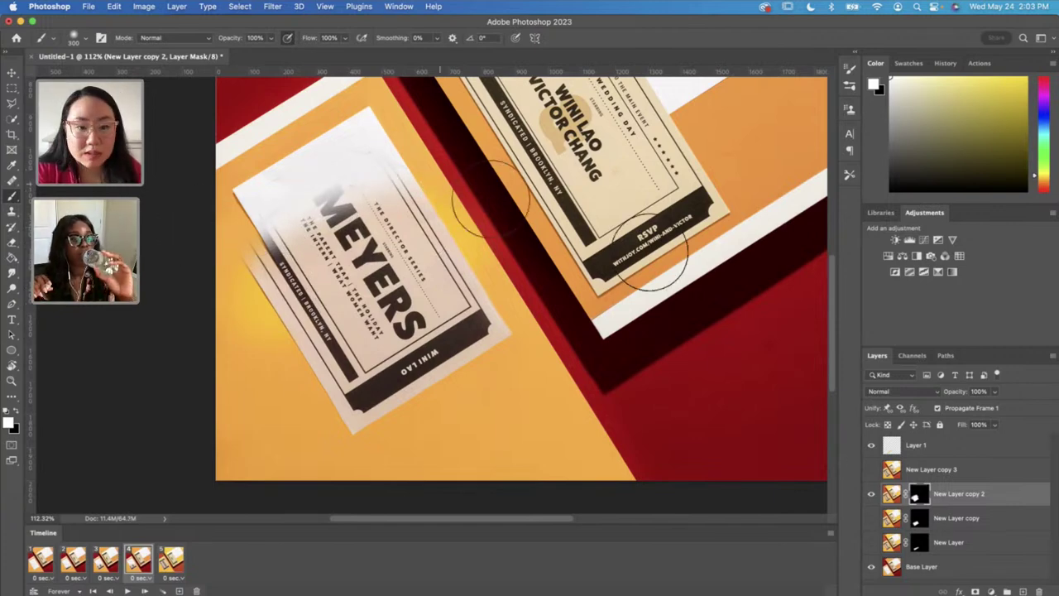
Step: With the red mask overlay on, Quick Select the MEYERS ticket and invert the selection
{"action": "key", "text": "x"}
{"action": "key", "text": "backslash"}
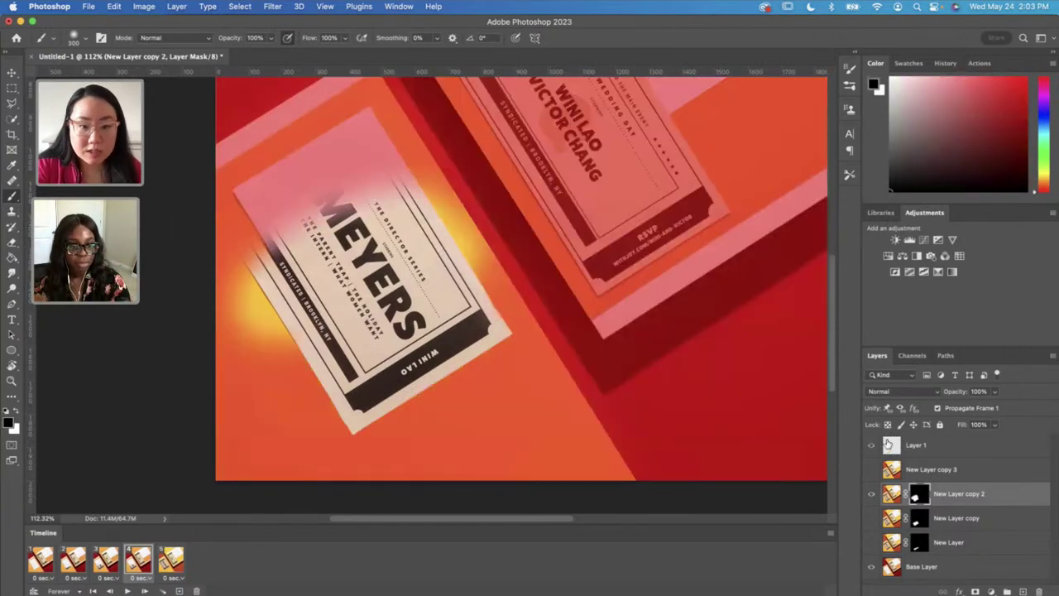
{"action": "left_click", "coordinate": [13, 120]}
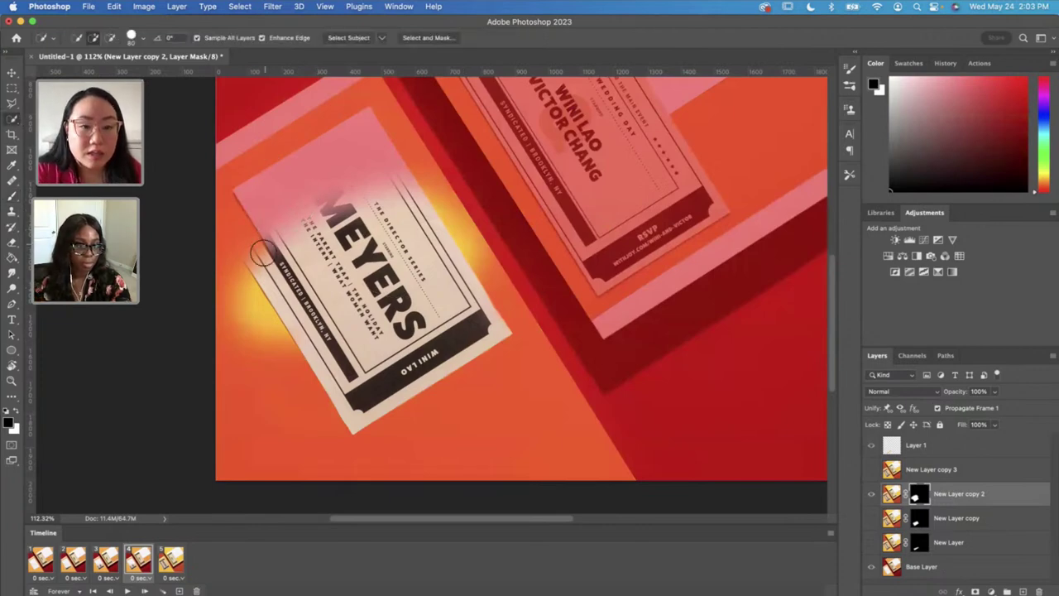
{"action": "mouse_move", "coordinate": [257, 249]}
{"action": "left_mouse_down"}
{"action": "mouse_move", "coordinate": [380, 252]}
{"action": "mouse_move", "coordinate": [397, 215]}
{"action": "mouse_move", "coordinate": [422, 213]}
{"action": "left_mouse_up"}
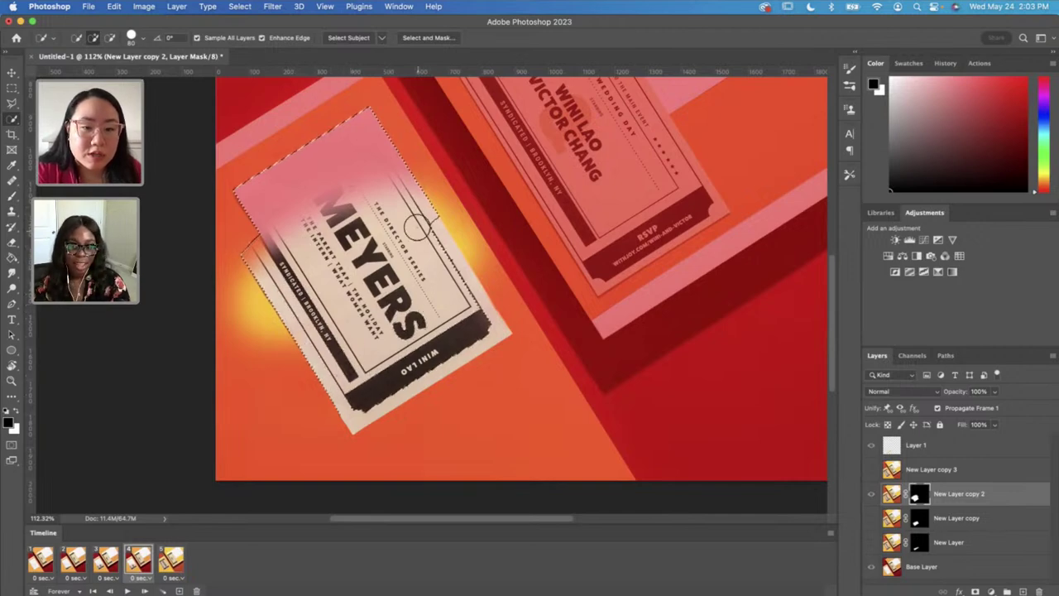
{"action": "left_click_drag", "start_coordinate": [421, 224], "coordinate": [465, 293]}
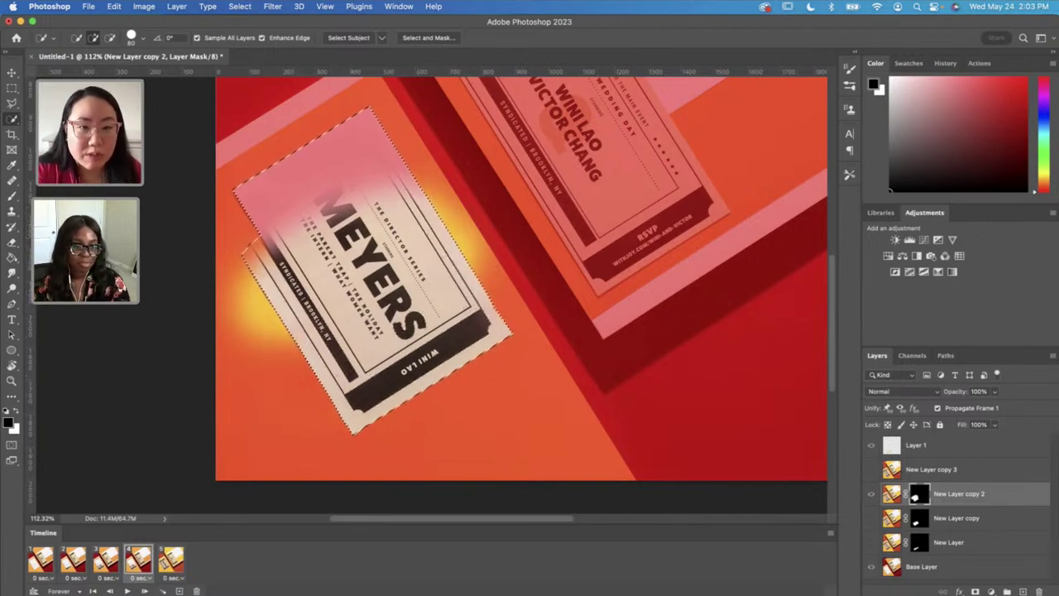
{"action": "left_click", "coordinate": [240, 5]}
{"action": "left_click", "coordinate": [246, 54]}
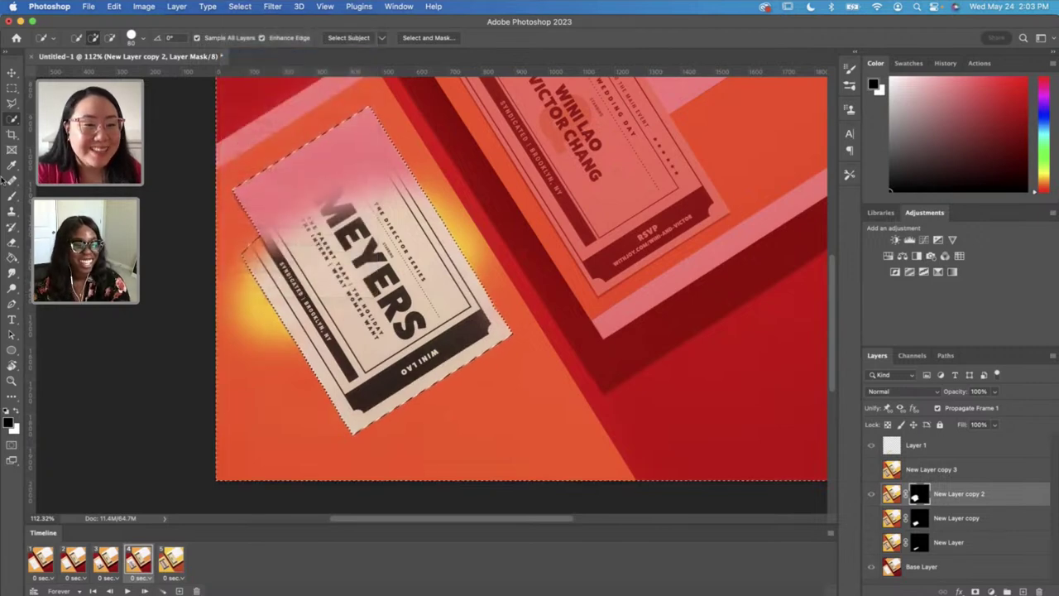
Step: Paint black to remove the glow on the ticket's left and right edges, then deselect and hide the overlay
{"action": "key", "text": "b"}
{"action": "left_click_drag", "start_coordinate": [264, 314], "coordinate": [259, 248]}
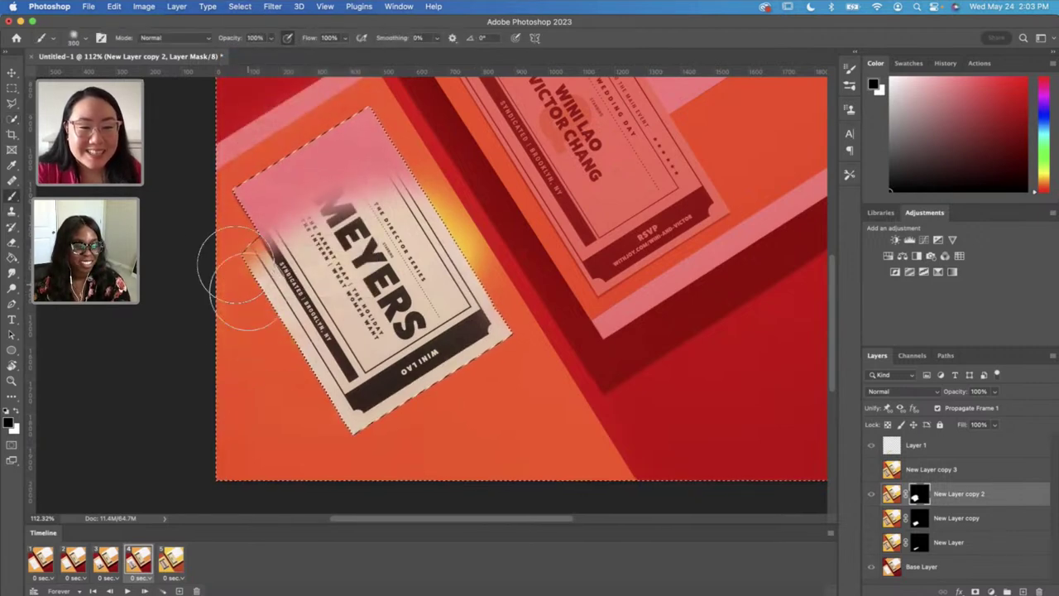
{"action": "left_click_drag", "start_coordinate": [496, 273], "coordinate": [472, 177]}
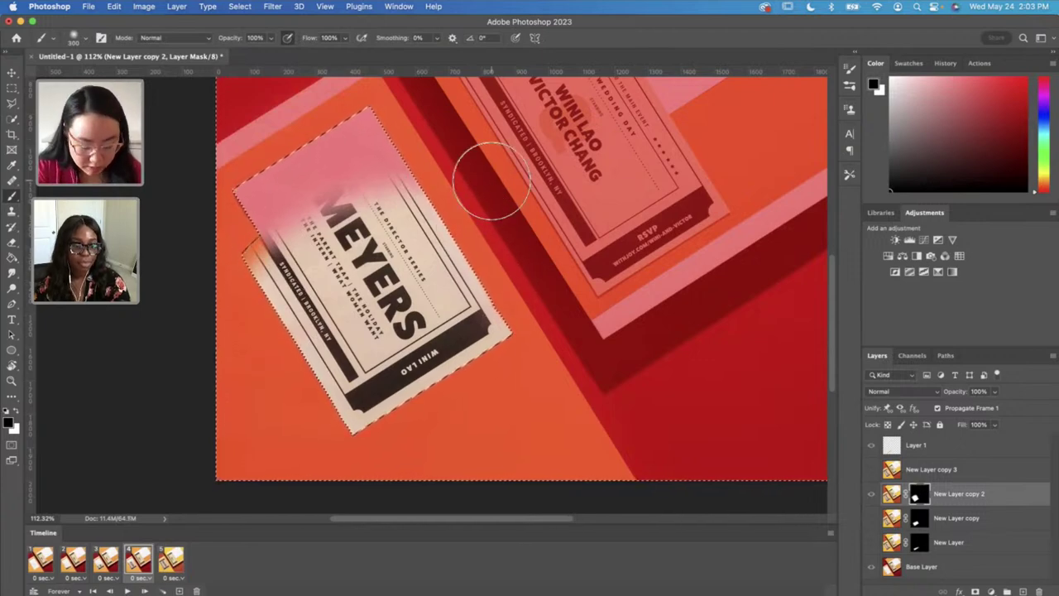
{"action": "key", "text": "ctrl+i"}
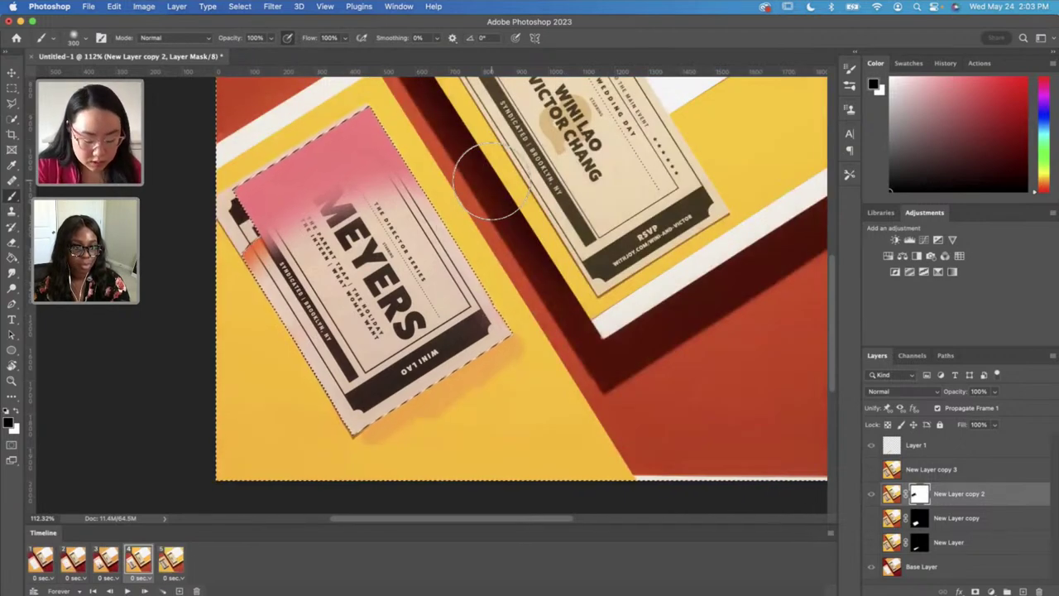
{"action": "key", "text": "ctrl+i"}
{"action": "key", "text": "ctrl+d"}
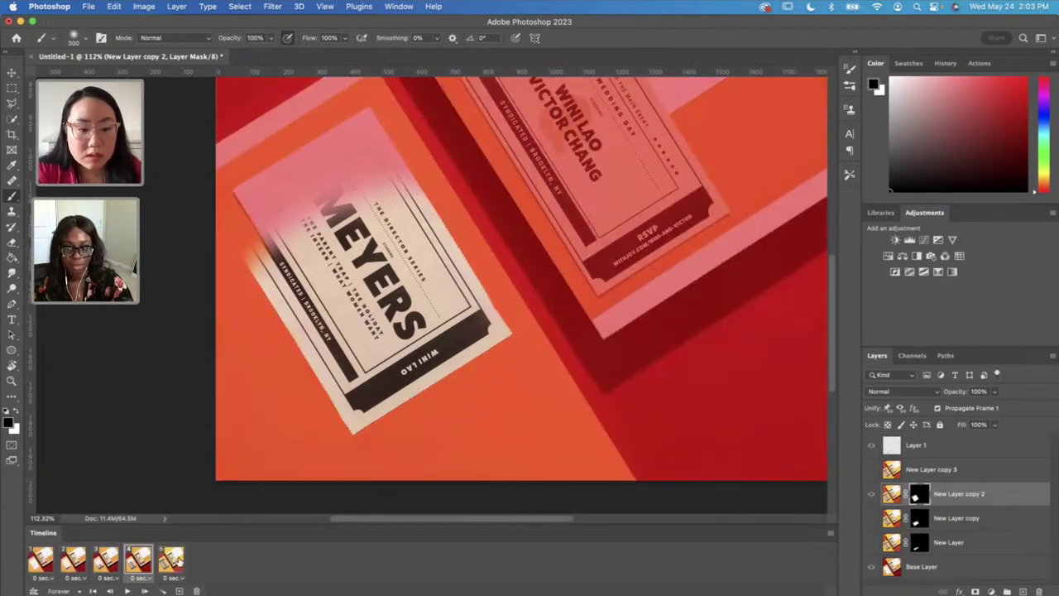
{"action": "key", "text": "x"}
{"action": "key", "text": "ctrl+i"}
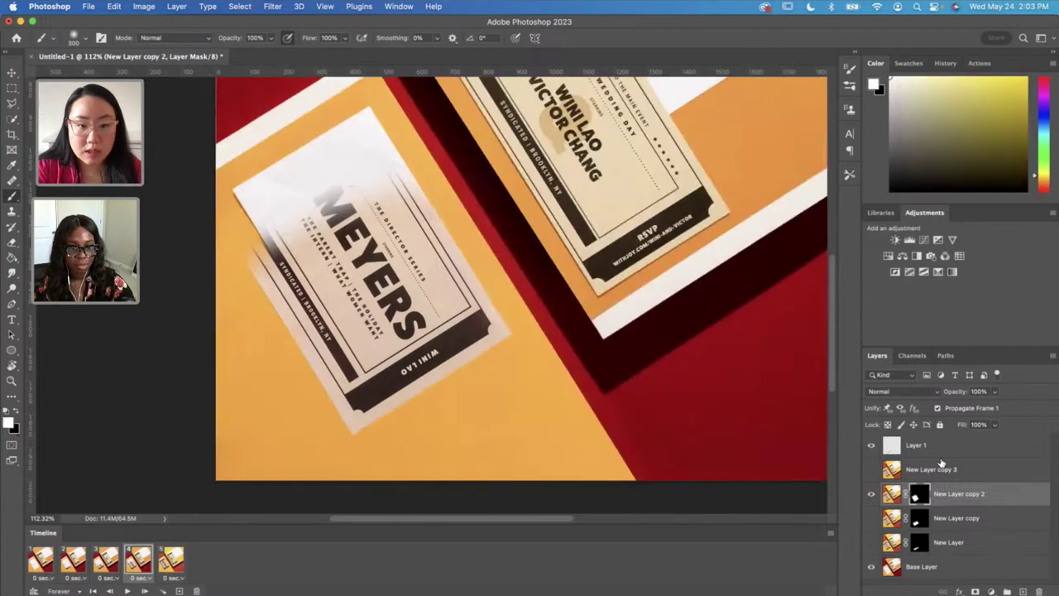
Step: Step through animation frames 1 to 5 in the Timeline
{"action": "left_click", "coordinate": [38, 561]}
{"action": "left_click", "coordinate": [81, 560]}
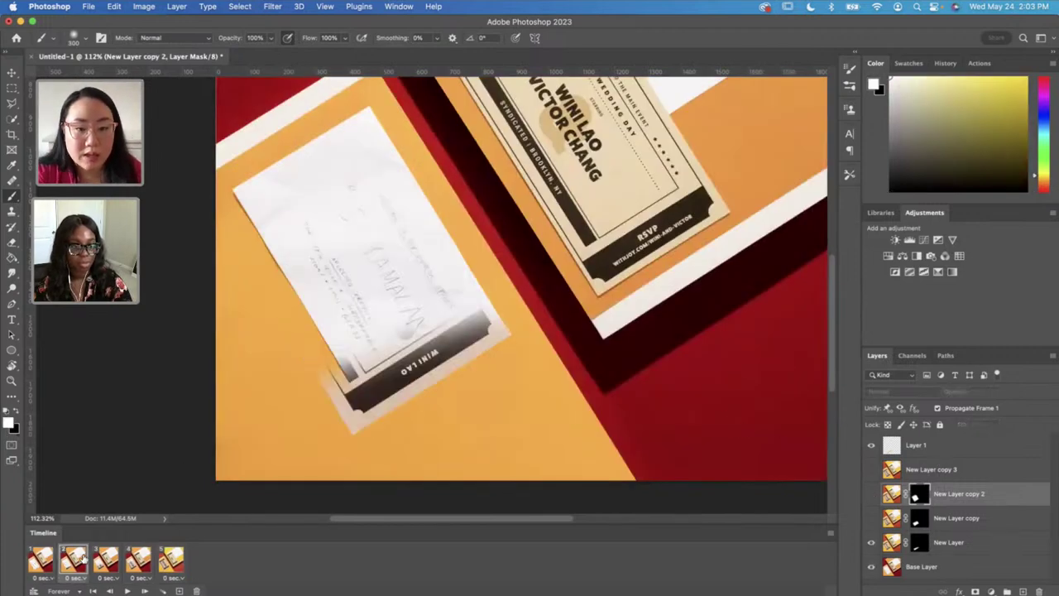
{"action": "left_click", "coordinate": [105, 560]}
{"action": "left_click", "coordinate": [138, 560]}
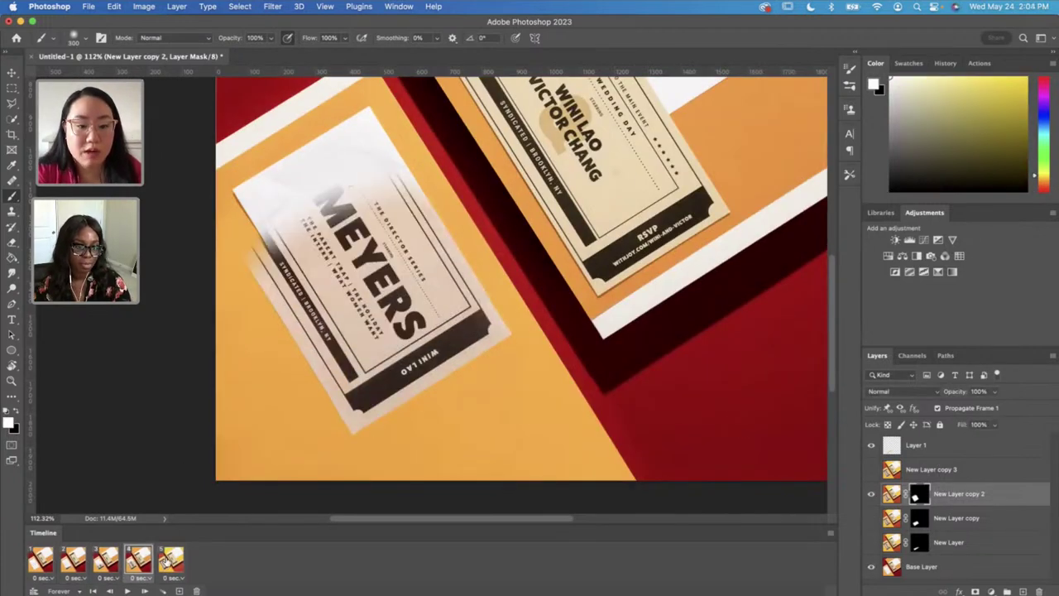
{"action": "left_click", "coordinate": [171, 560]}
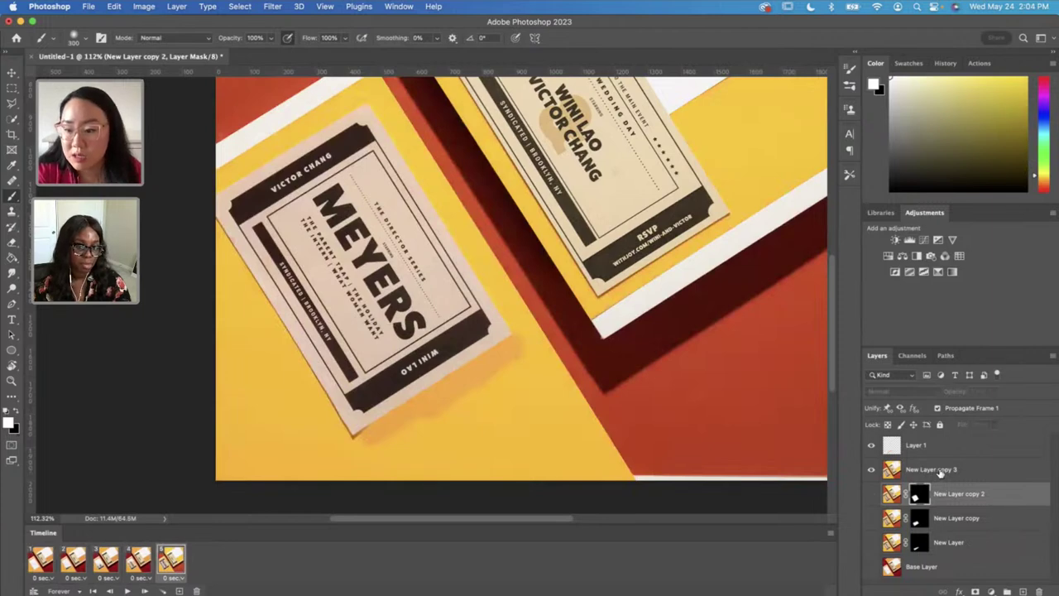
{"action": "left_click", "coordinate": [940, 470]}
{"action": "left_click", "coordinate": [975, 592]}
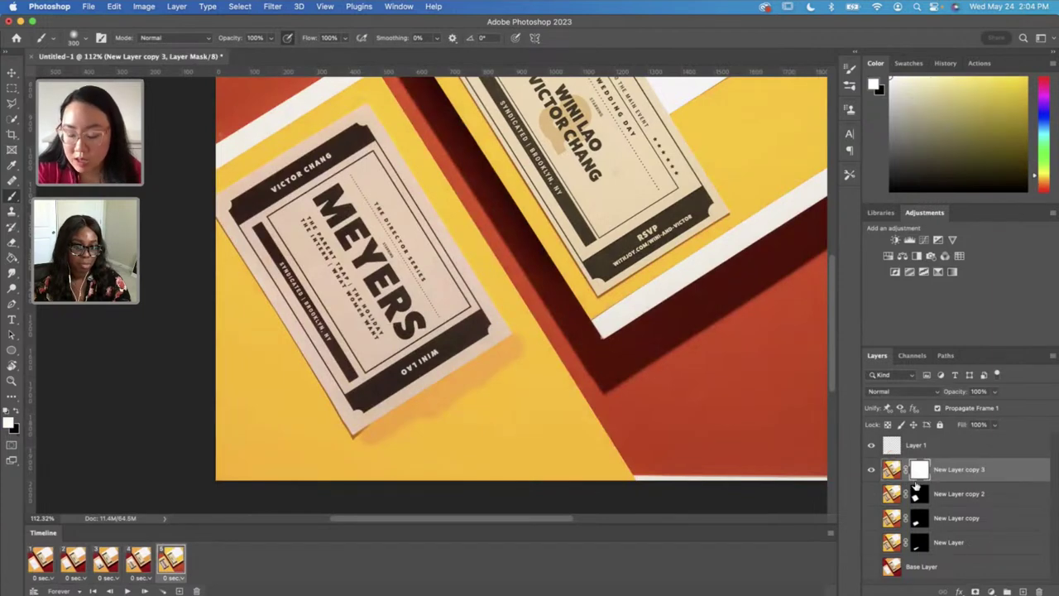
{"action": "key", "text": "super+i"}
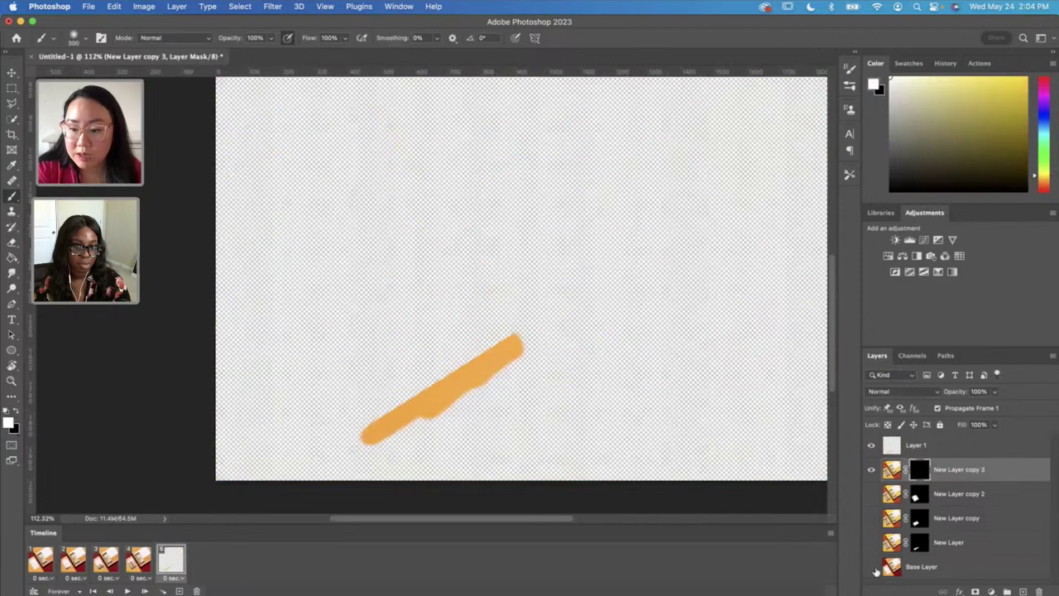
{"action": "left_click", "coordinate": [872, 567]}
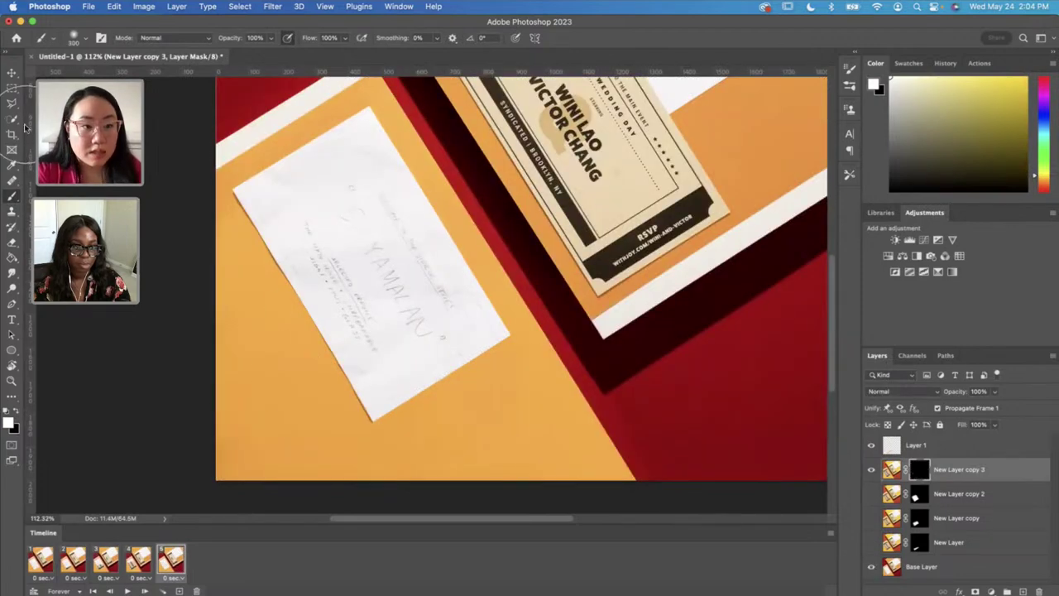
{"action": "mouse_move", "coordinate": [430, 273]}
{"action": "left_mouse_down"}
{"action": "mouse_move", "coordinate": [378, 248]}
{"action": "mouse_move", "coordinate": [331, 173]}
{"action": "mouse_move", "coordinate": [273, 215]}
{"action": "mouse_move", "coordinate": [293, 170]}
{"action": "mouse_move", "coordinate": [224, 236]}
{"action": "mouse_move", "coordinate": [207, 232]}
{"action": "mouse_move", "coordinate": [327, 356]}
{"action": "mouse_move", "coordinate": [438, 331]}
{"action": "mouse_move", "coordinate": [463, 273]}
{"action": "mouse_move", "coordinate": [356, 149]}
{"action": "mouse_move", "coordinate": [269, 261]}
{"action": "left_mouse_up"}
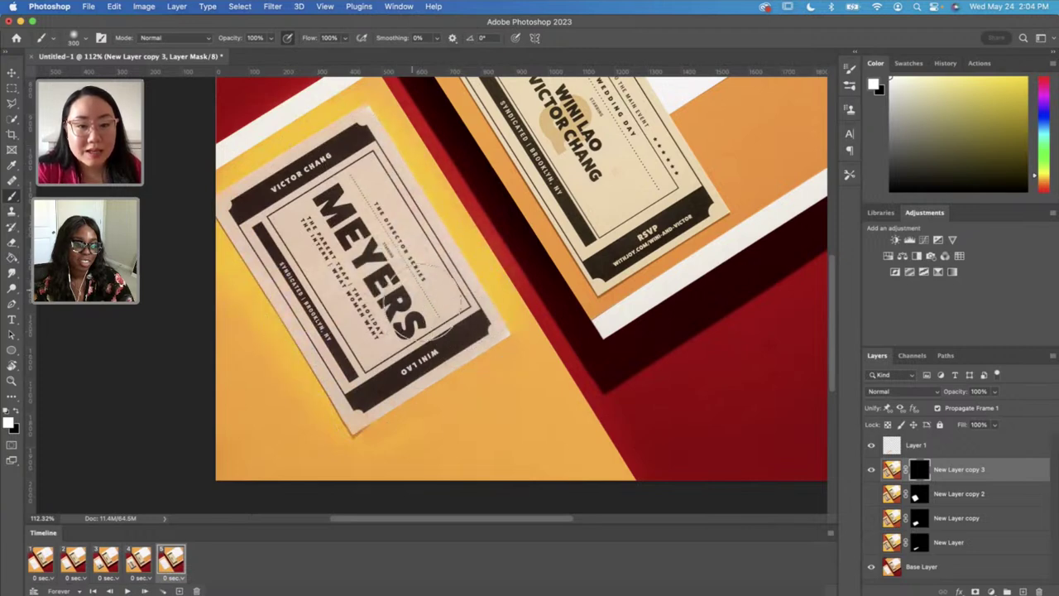
{"action": "left_click", "coordinate": [871, 470]}
{"action": "left_click", "coordinate": [871, 470]}
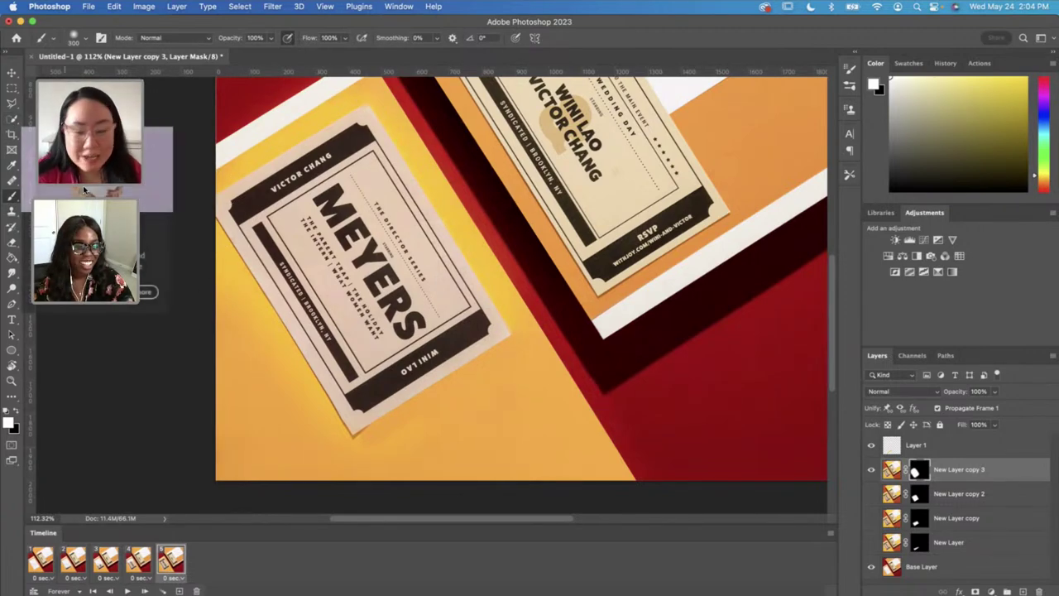
Step: Quick Select the MEYERS ticket, invert the selection, and paint black over the yellow edge glow
{"action": "key", "text": "backslash"}
{"action": "key", "text": "w"}
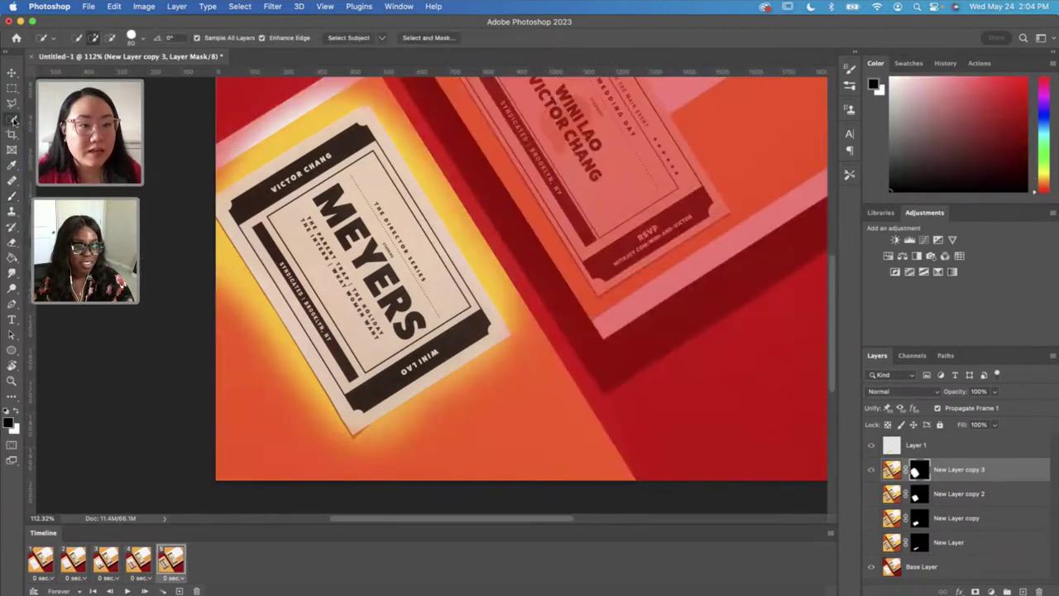
{"action": "mouse_move", "coordinate": [230, 207]}
{"action": "left_mouse_down"}
{"action": "mouse_move", "coordinate": [359, 259]}
{"action": "mouse_move", "coordinate": [344, 188]}
{"action": "mouse_move", "coordinate": [322, 168]}
{"action": "mouse_move", "coordinate": [280, 157]}
{"action": "mouse_move", "coordinate": [365, 122]}
{"action": "mouse_move", "coordinate": [471, 318]}
{"action": "left_mouse_up"}
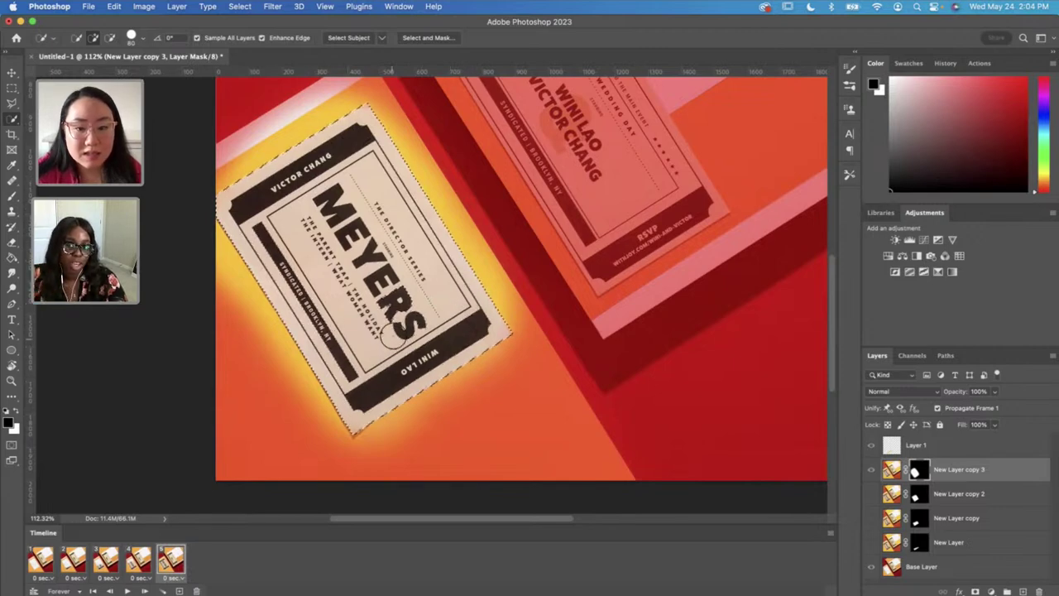
{"action": "key", "text": "b"}
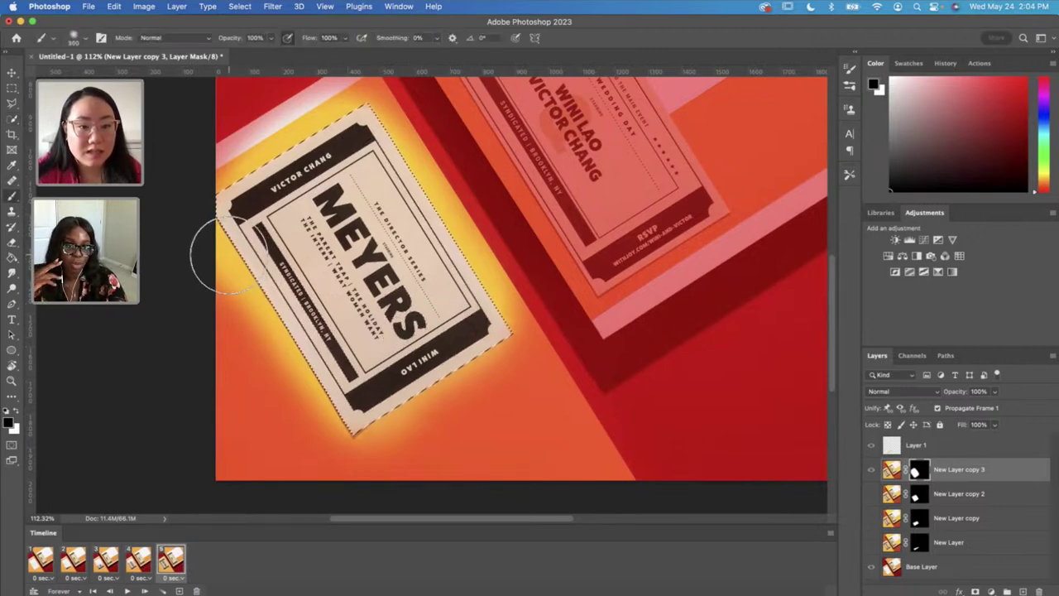
{"action": "left_click_drag", "start_coordinate": [224, 249], "coordinate": [259, 301]}
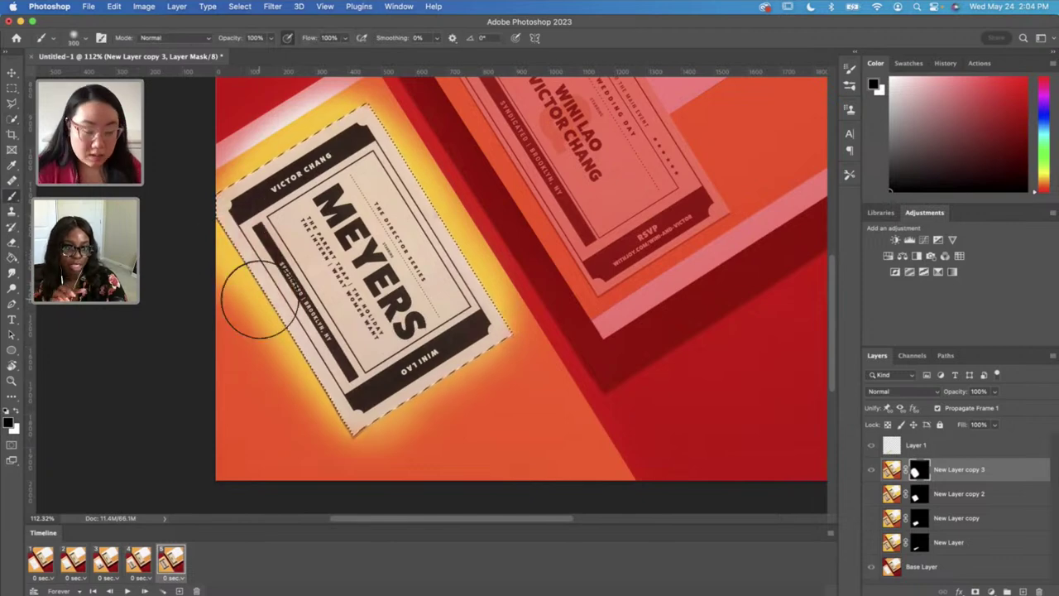
{"action": "left_click", "coordinate": [240, 6]}
{"action": "left_click", "coordinate": [249, 54]}
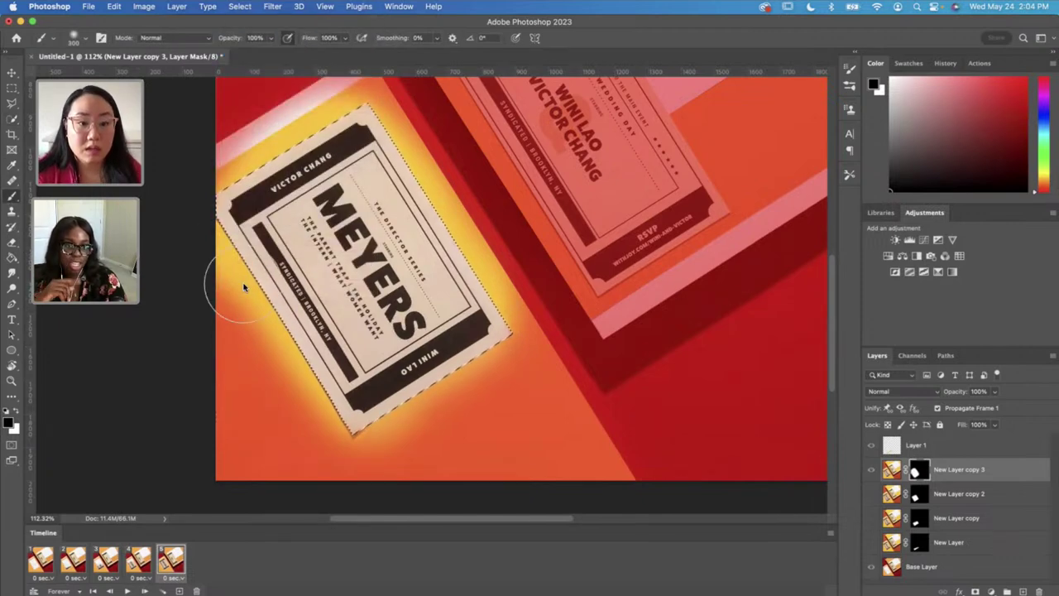
{"action": "mouse_move", "coordinate": [231, 236]}
{"action": "left_mouse_down"}
{"action": "mouse_move", "coordinate": [344, 449]}
{"action": "mouse_move", "coordinate": [493, 401]}
{"action": "mouse_move", "coordinate": [412, 465]}
{"action": "mouse_move", "coordinate": [449, 413]}
{"action": "mouse_move", "coordinate": [437, 211]}
{"action": "left_mouse_up"}
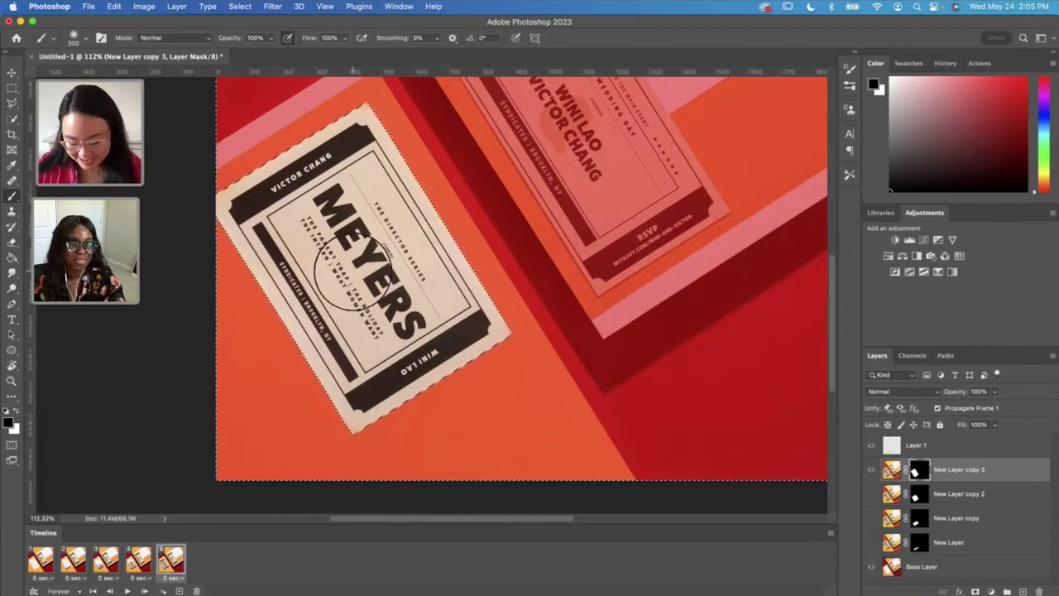
{"action": "key", "text": "super+d"}
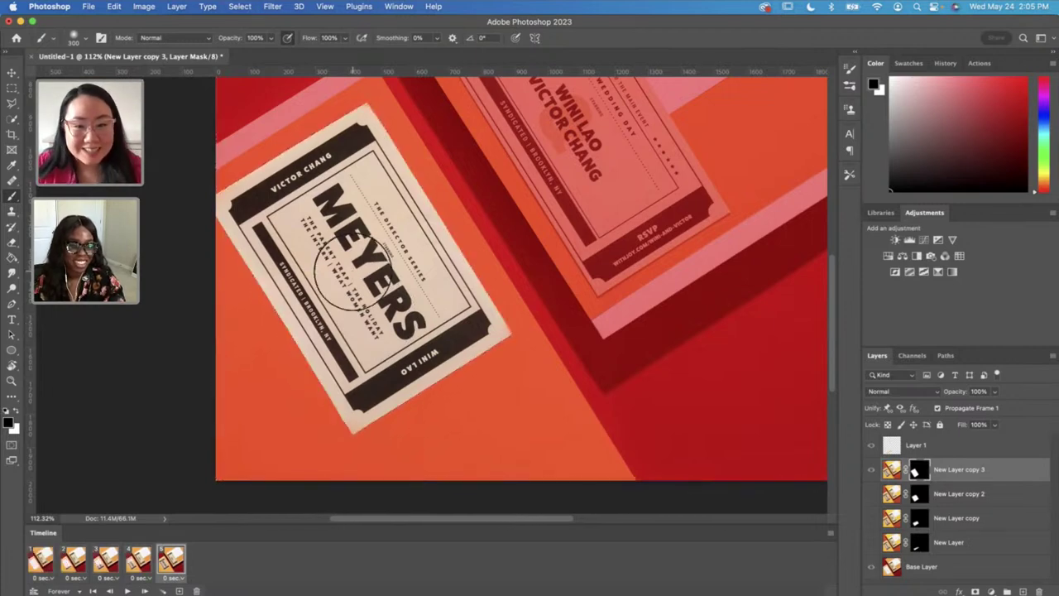
{"action": "scroll", "coordinate": [449, 224], "scroll_direction": "down", "scroll_amount": 3}
Step: Leave the mask overlay, fit the image in view, and preview the animation from frame 1
{"action": "left_click_drag", "start_coordinate": [491, 191], "coordinate": [480, 303]}
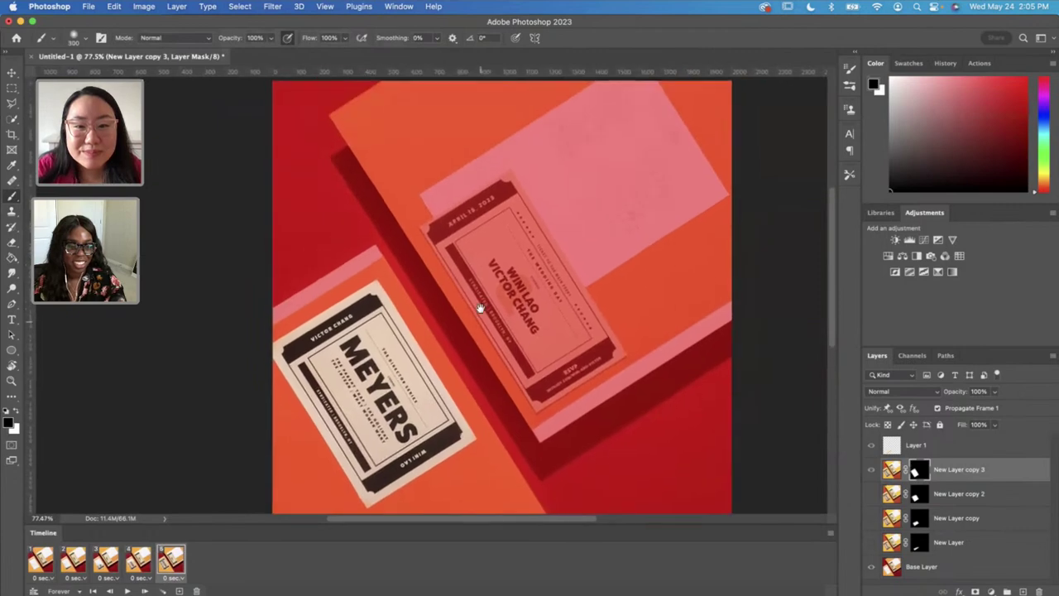
{"action": "scroll", "coordinate": [482, 307], "scroll_direction": "down", "scroll_amount": 1}
{"action": "key", "text": "backslash"}
{"action": "key", "text": "x"}
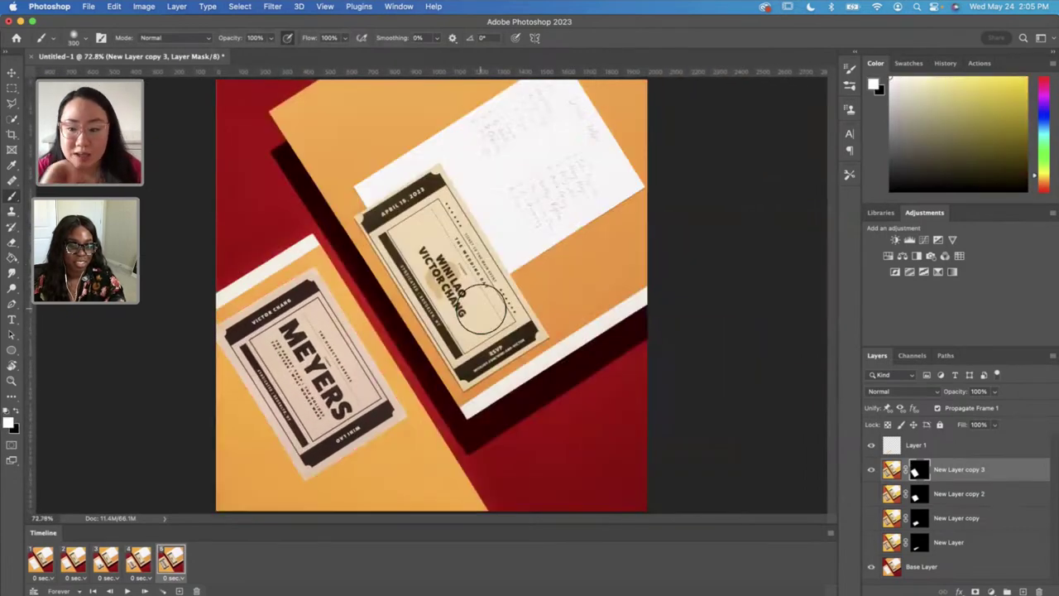
{"action": "left_click", "coordinate": [40, 561]}
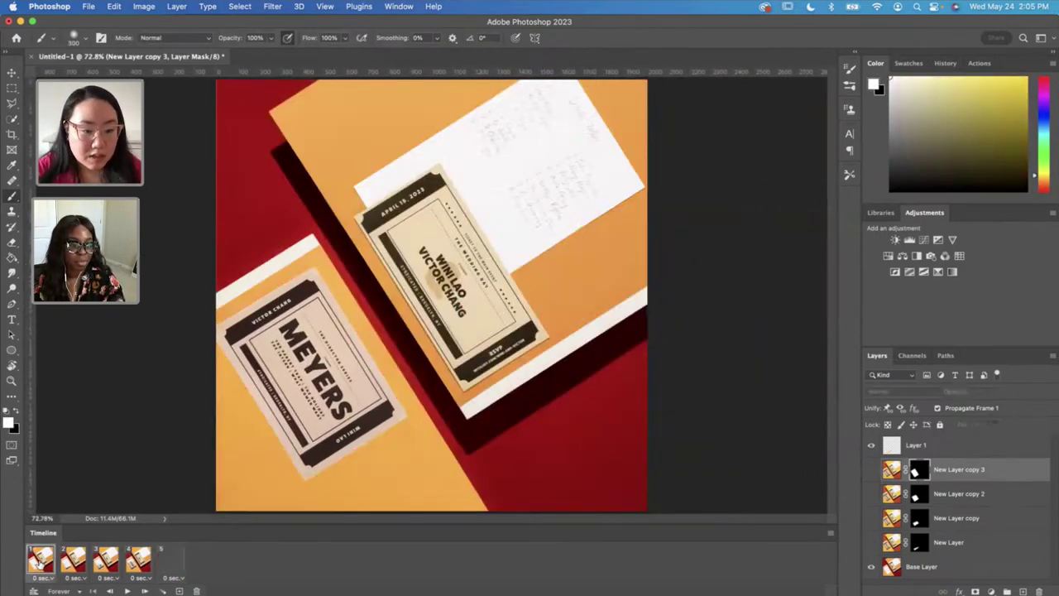
{"action": "left_click", "coordinate": [127, 591]}
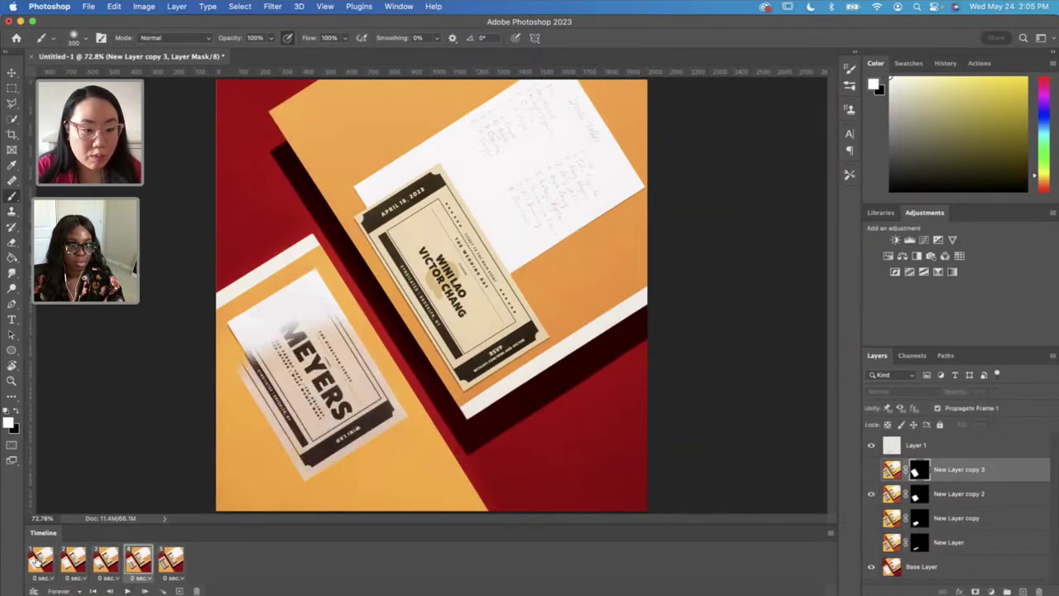
Step: Set the frame delays to 0.2 seconds and the last frame to 1 second
{"action": "left_click", "coordinate": [146, 578]}
{"action": "left_click", "coordinate": [153, 561]}
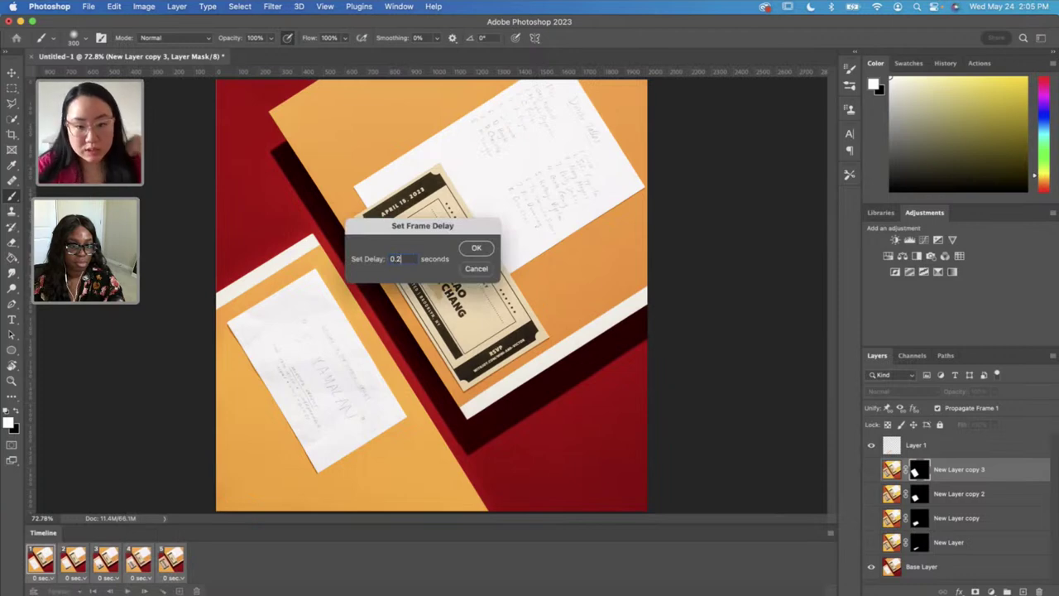
{"action": "left_click", "coordinate": [478, 248]}
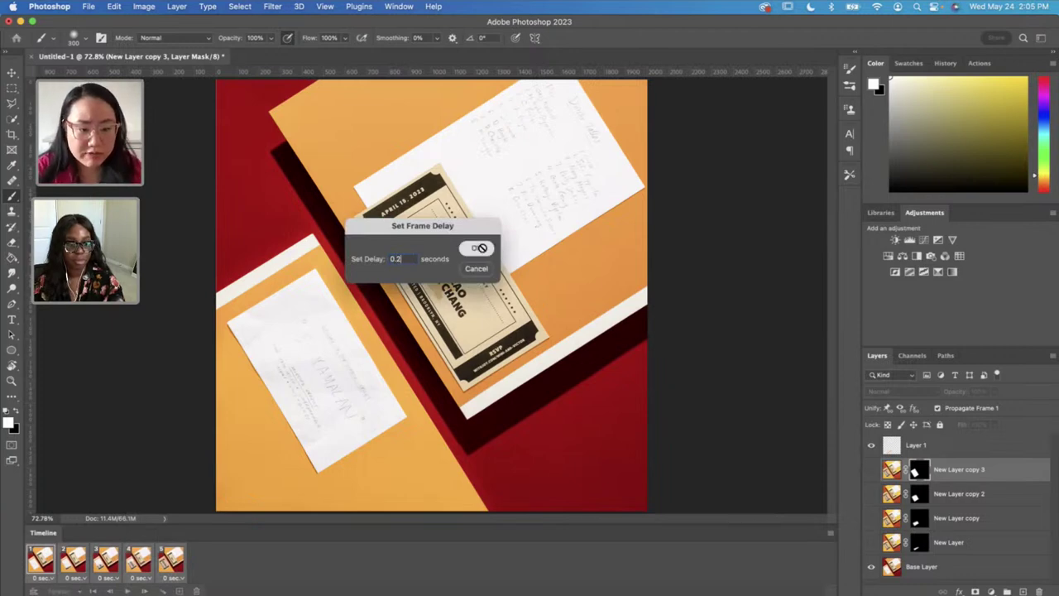
{"action": "left_click", "coordinate": [169, 565]}
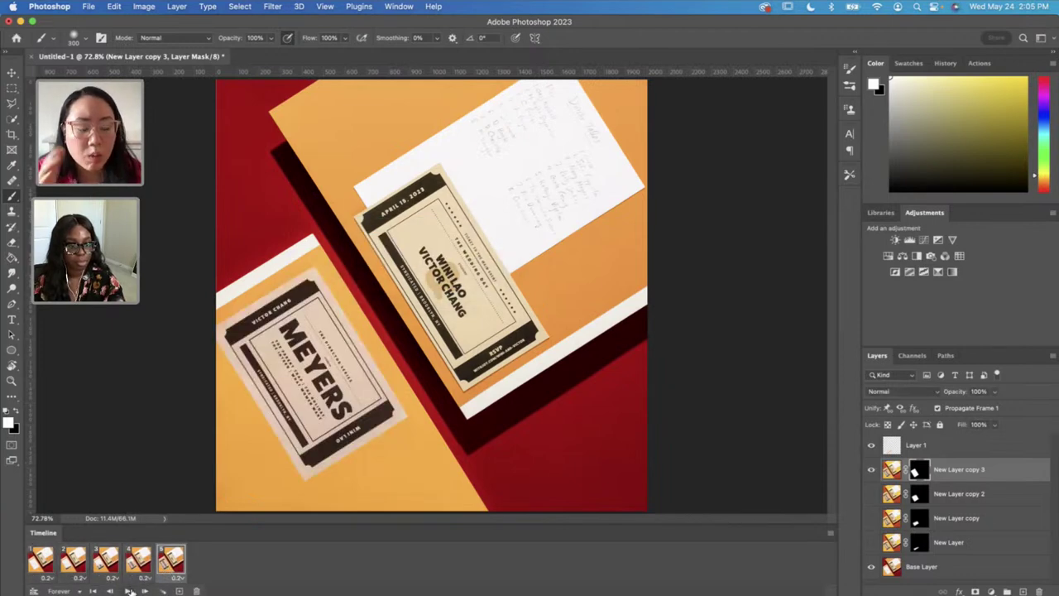
{"action": "left_click", "coordinate": [176, 579]}
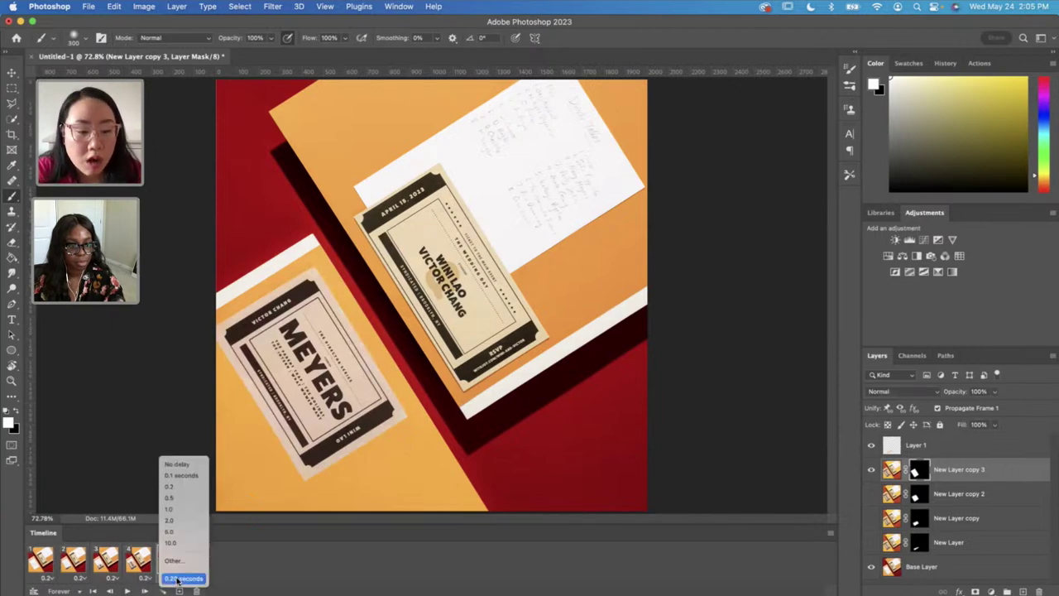
{"action": "left_click", "coordinate": [177, 558]}
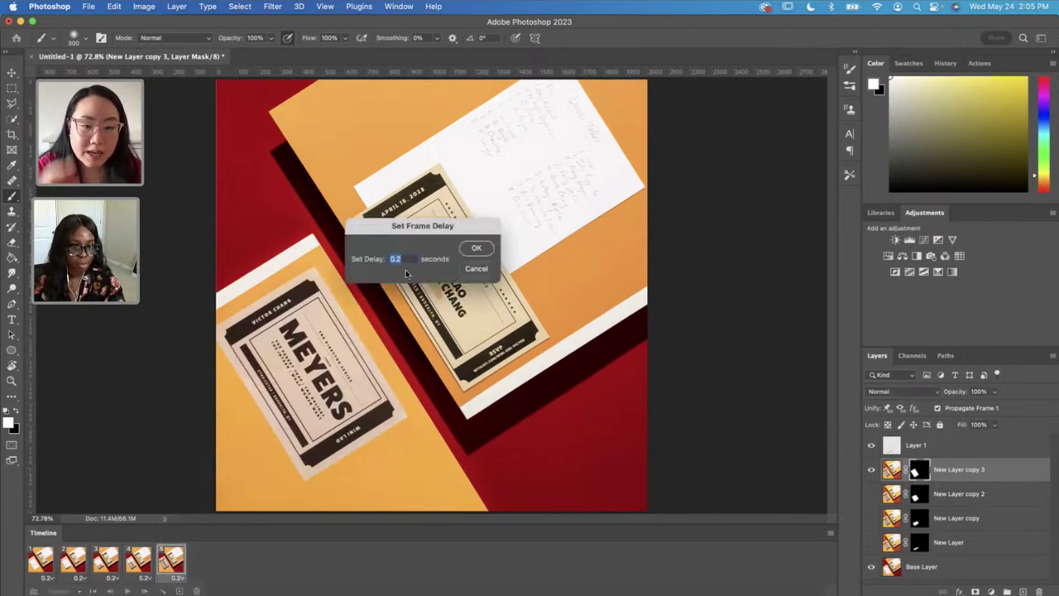
{"action": "left_click", "coordinate": [473, 246]}
Step: Replay the animation from the first frame, then stop it
{"action": "left_click", "coordinate": [36, 555]}
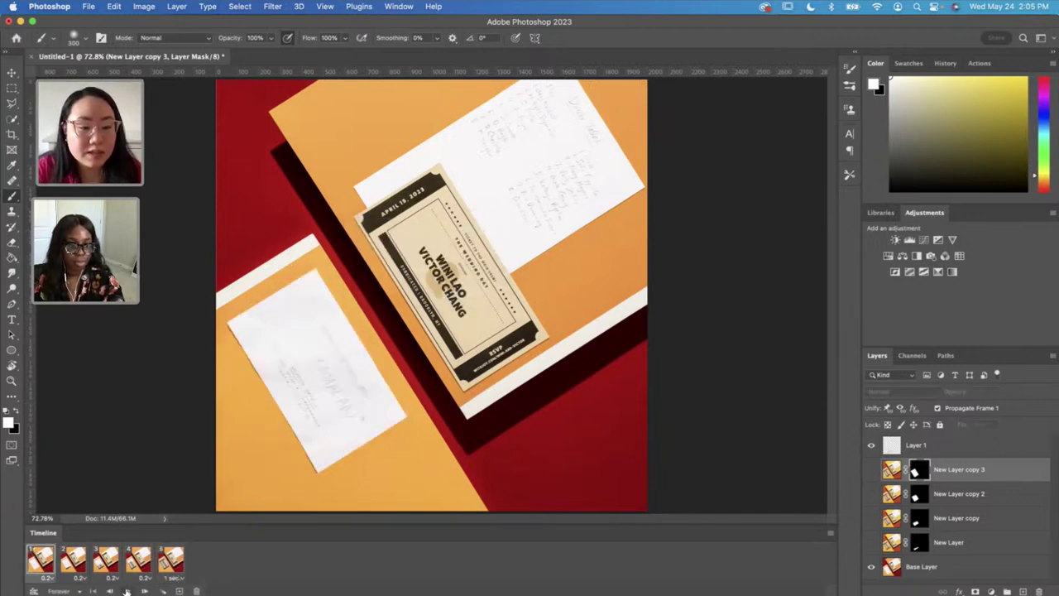
{"action": "left_click", "coordinate": [126, 590]}
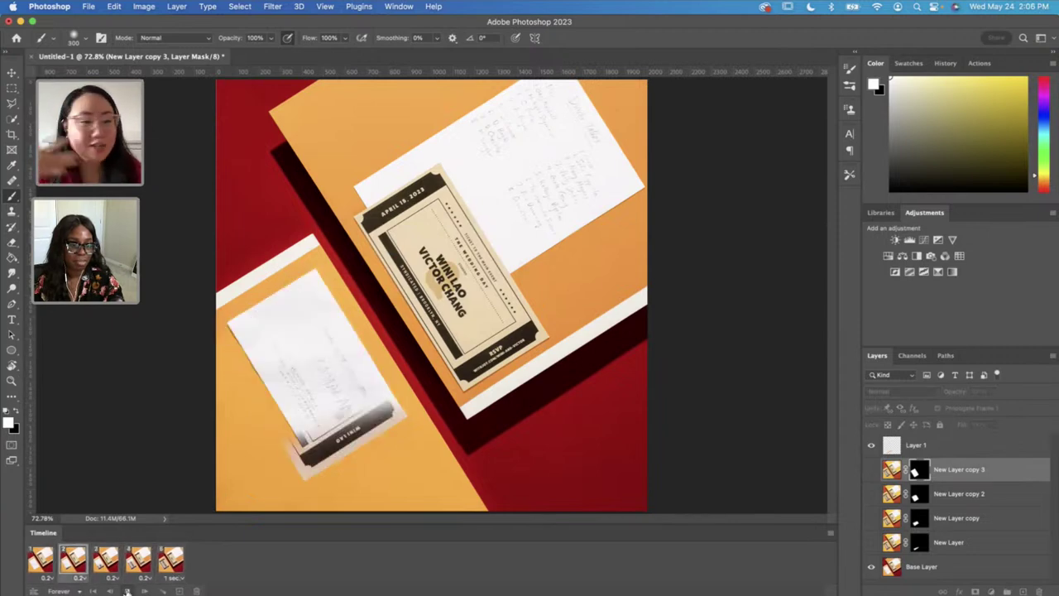
{"action": "left_click", "coordinate": [127, 591]}
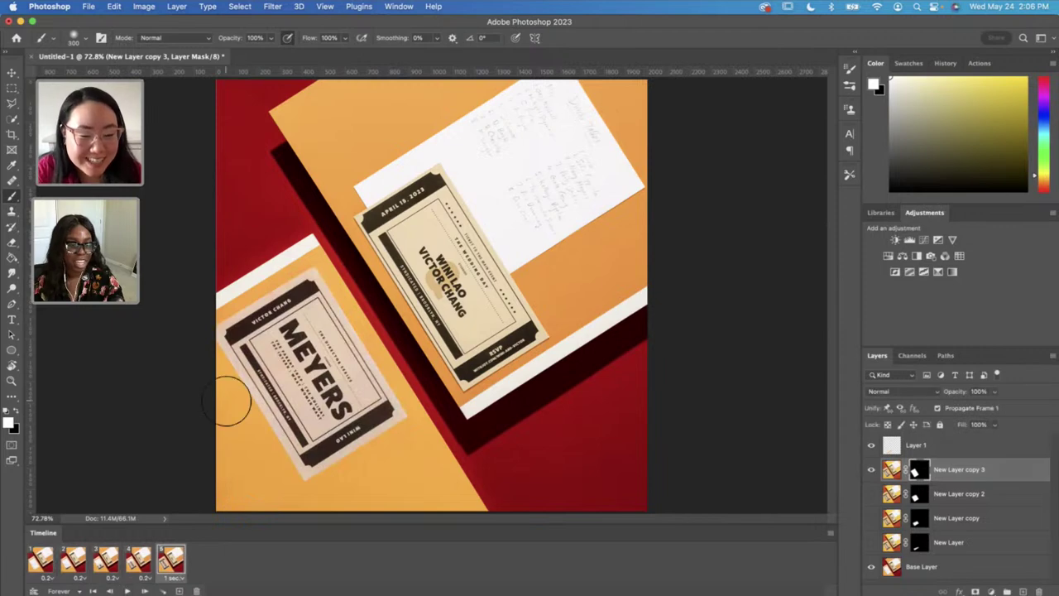
Step: Save locally as Adobe01StopMotion.psd in Photoshop format with Maximize Compatibility on
{"action": "left_click", "coordinate": [88, 8]}
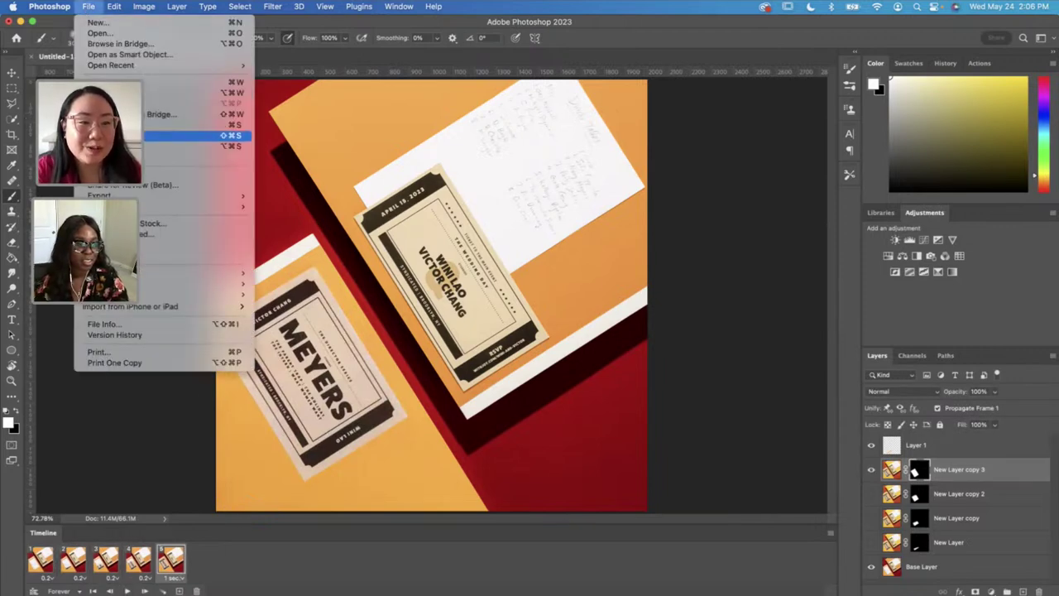
{"action": "left_click", "coordinate": [124, 136]}
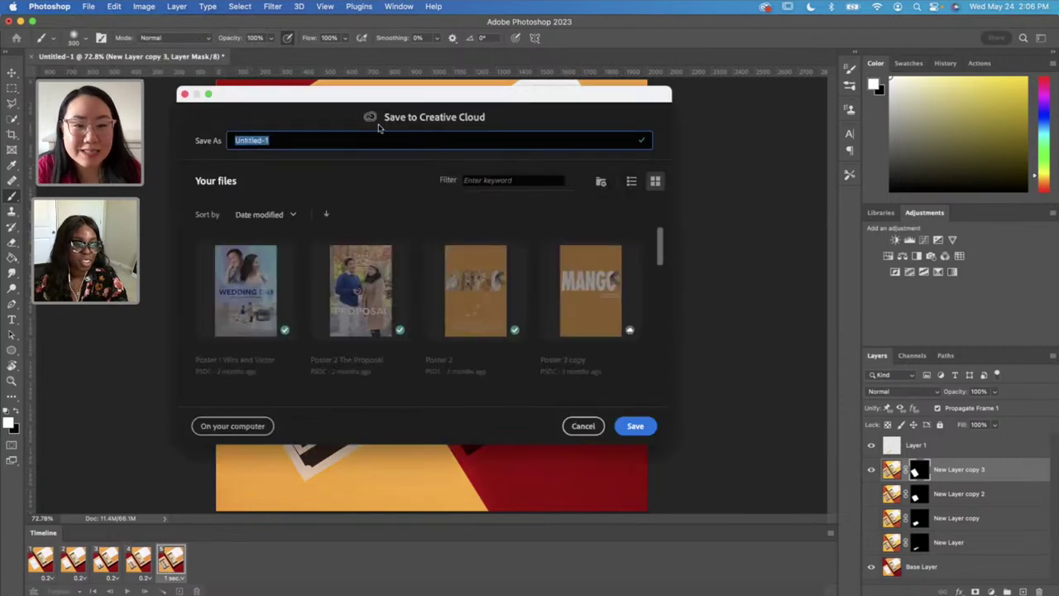
{"action": "left_click", "coordinate": [583, 427]}
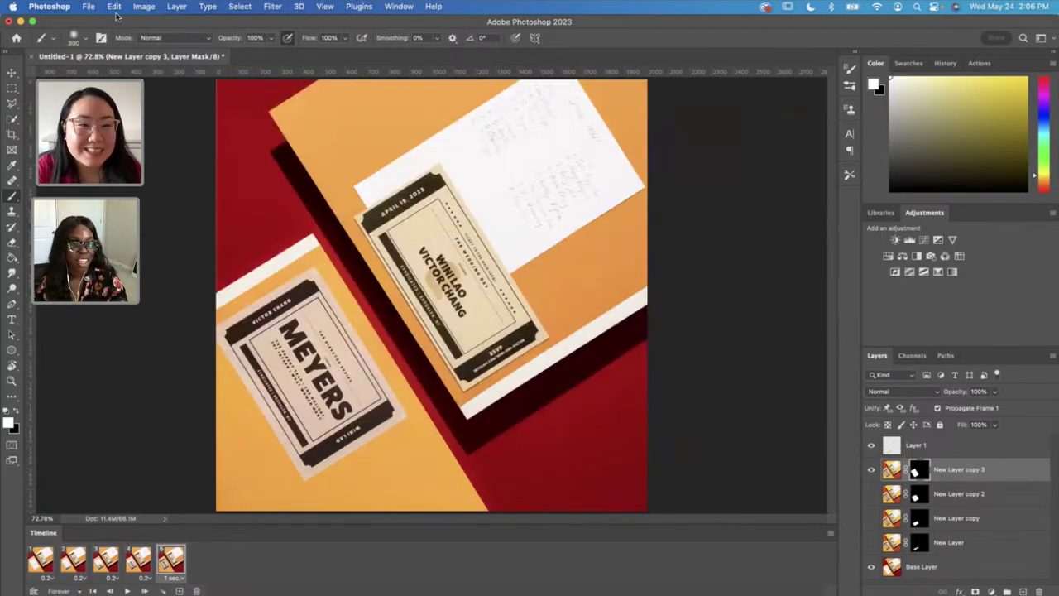
{"action": "left_click", "coordinate": [89, 8]}
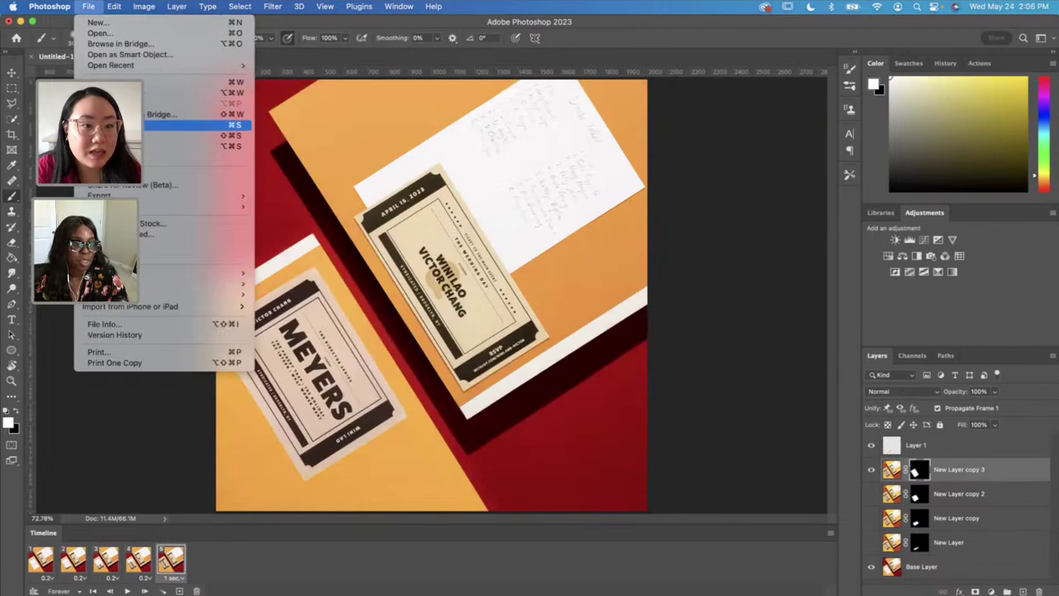
{"action": "left_click", "coordinate": [124, 135]}
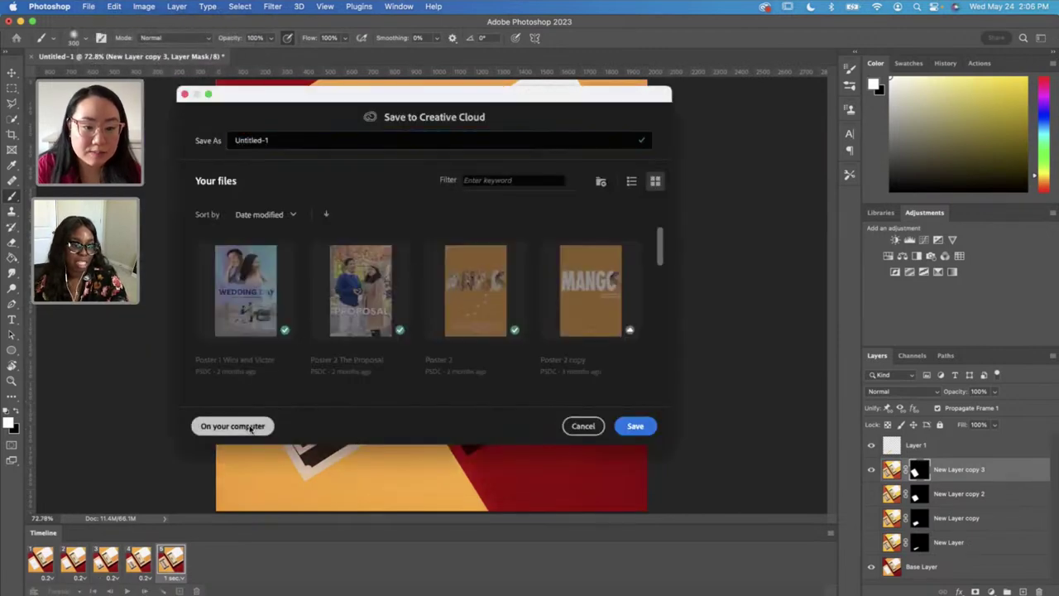
{"action": "left_click", "coordinate": [249, 430]}
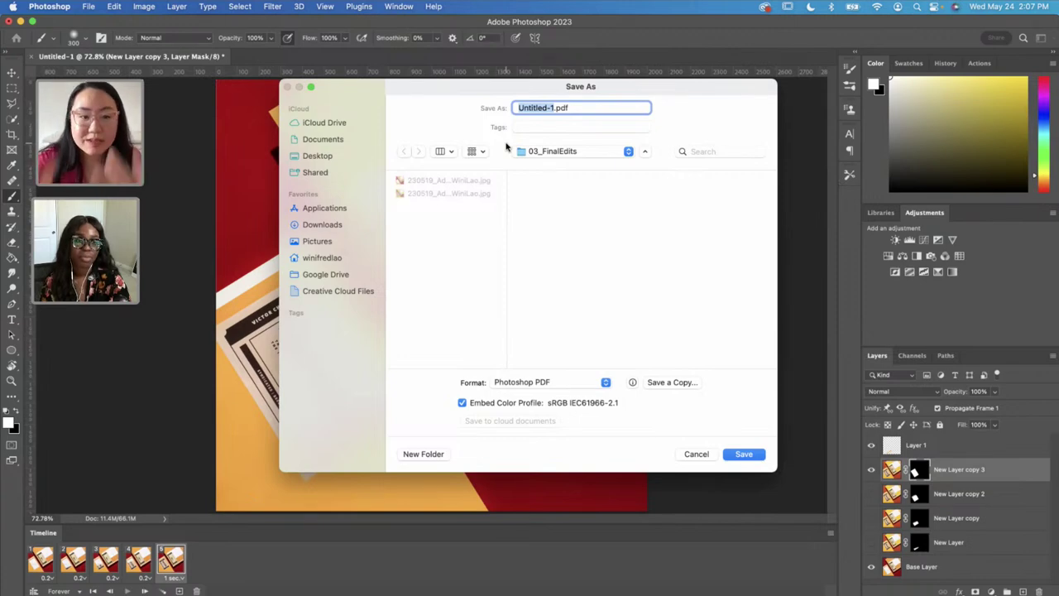
{"action": "type", "text": "Adobe"}
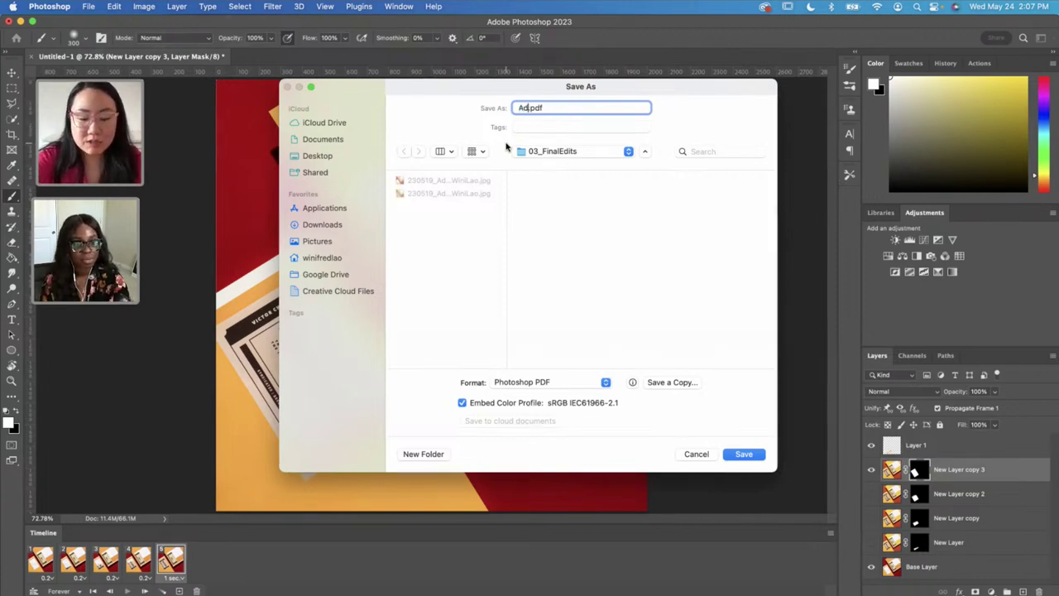
{"action": "type", "text": "01"}
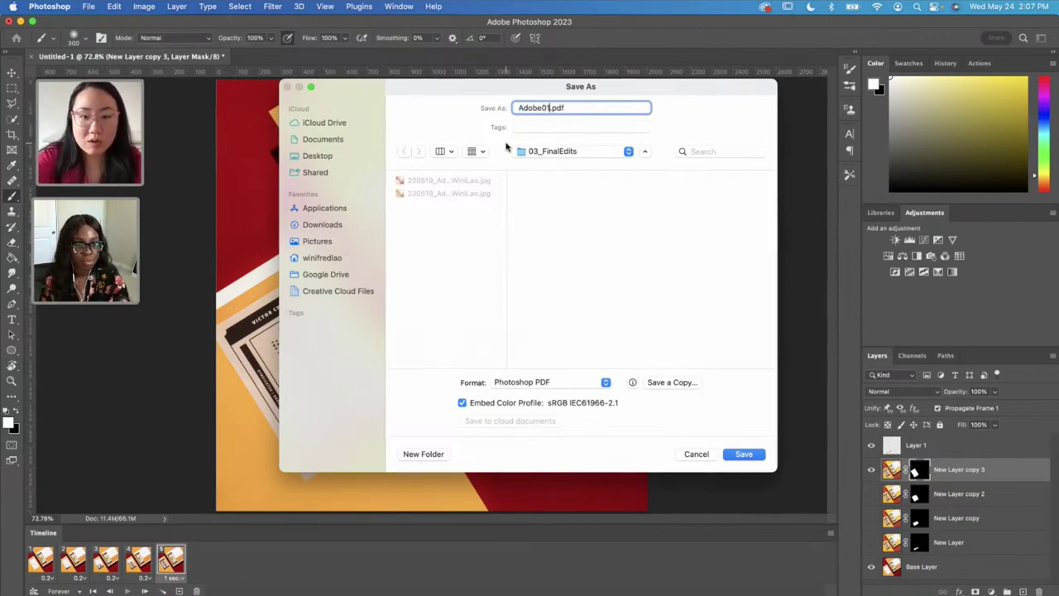
{"action": "type", "text": "StopMotio"}
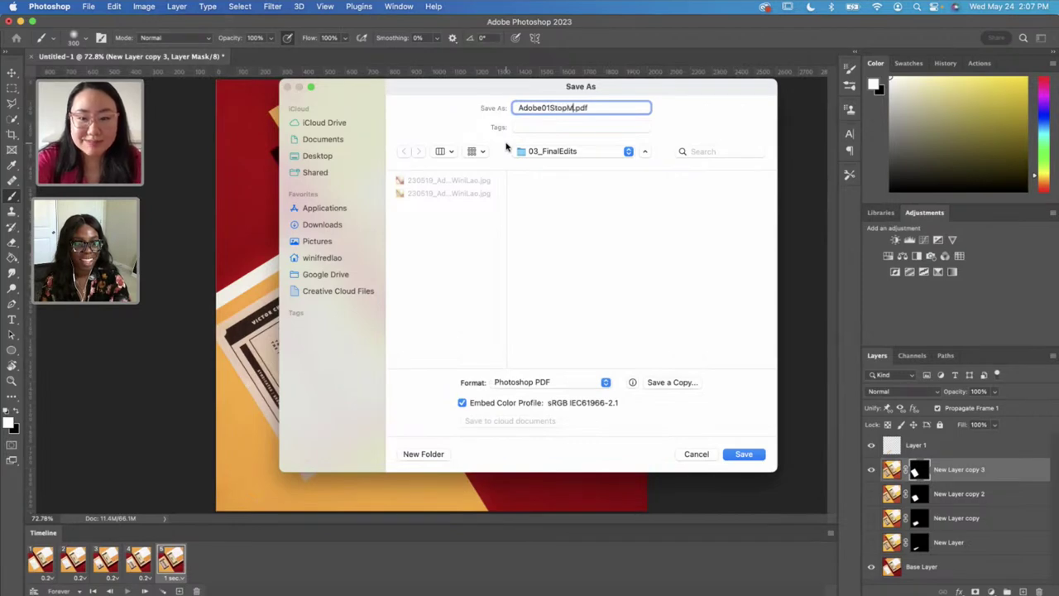
{"action": "type", "text": "n"}
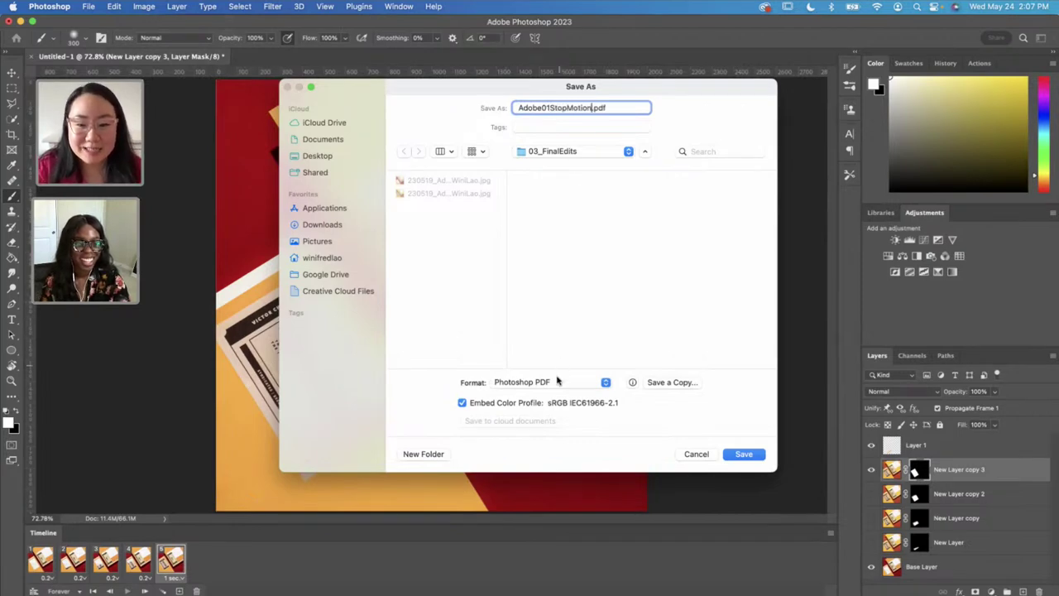
{"action": "left_click", "coordinate": [557, 382]}
{"action": "left_click", "coordinate": [555, 358]}
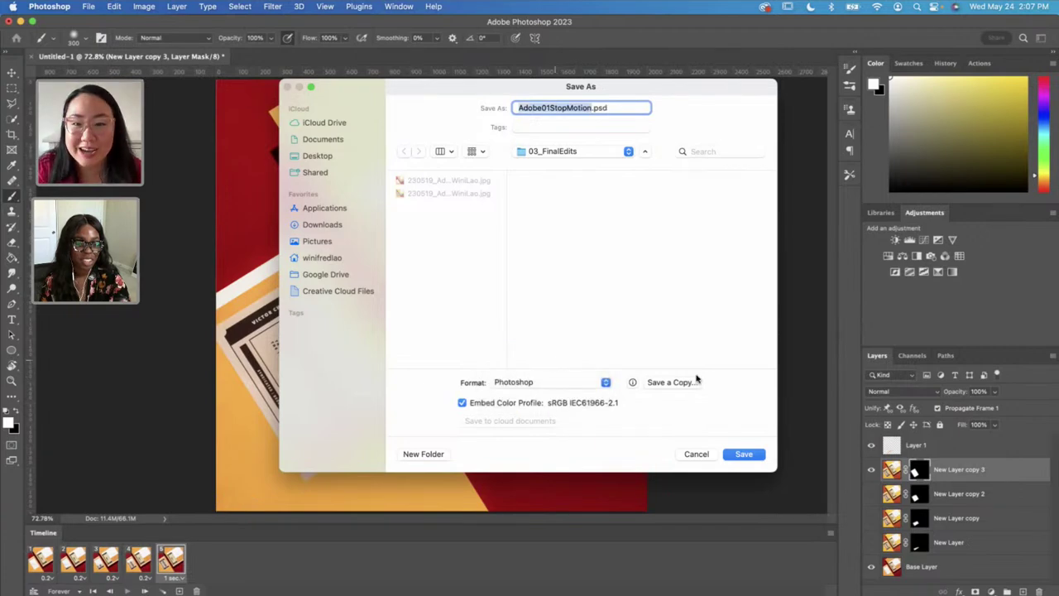
{"action": "left_click", "coordinate": [742, 454]}
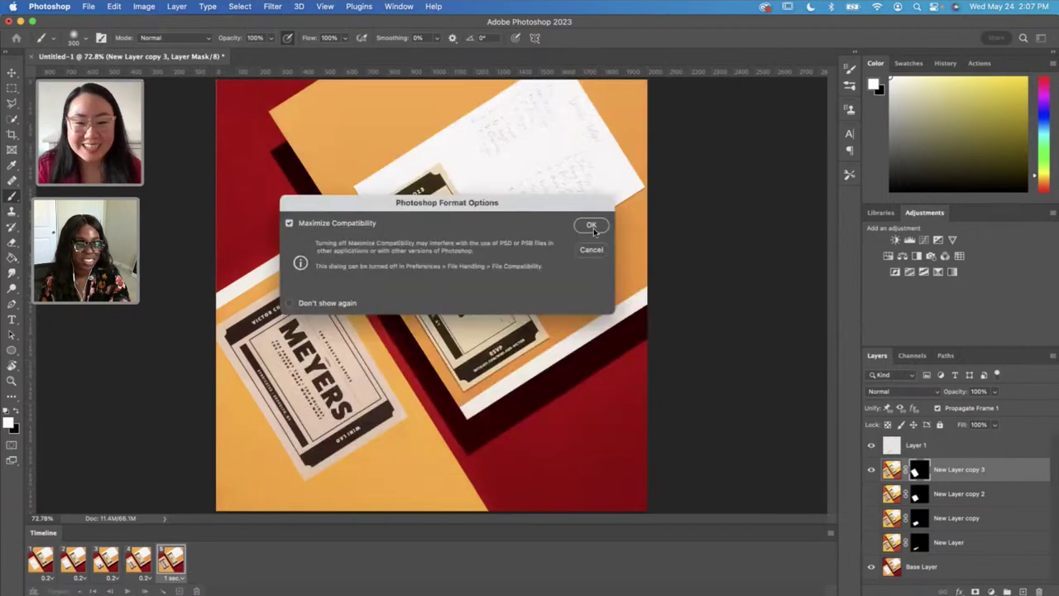
{"action": "left_click", "coordinate": [593, 226]}
Step: Check the Export As preview, close it without exporting, and return to the File > Export options
{"action": "left_click", "coordinate": [90, 7]}
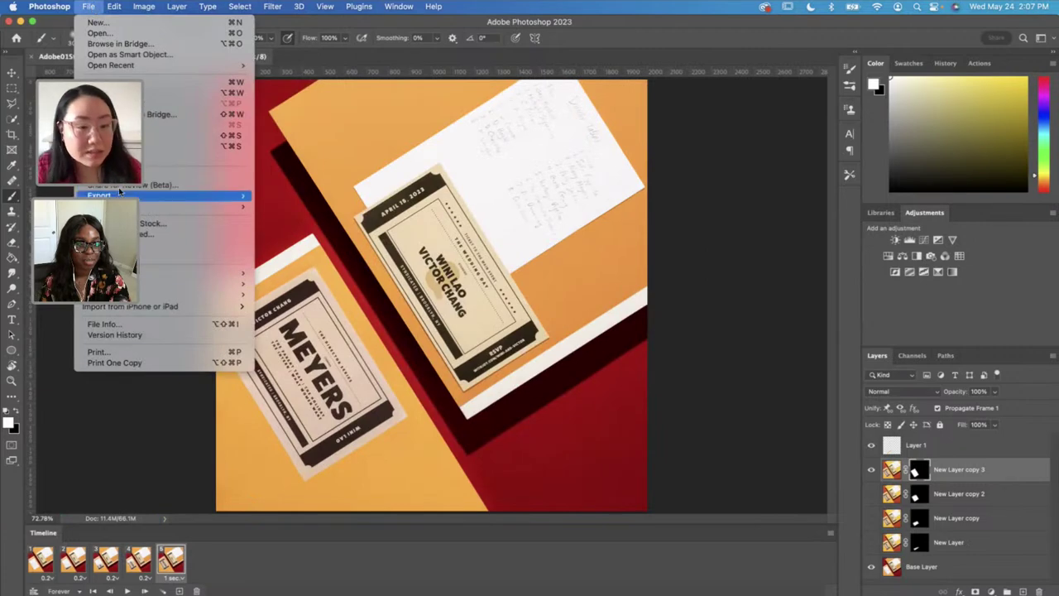
{"action": "mouse_move", "coordinate": [143, 199]}
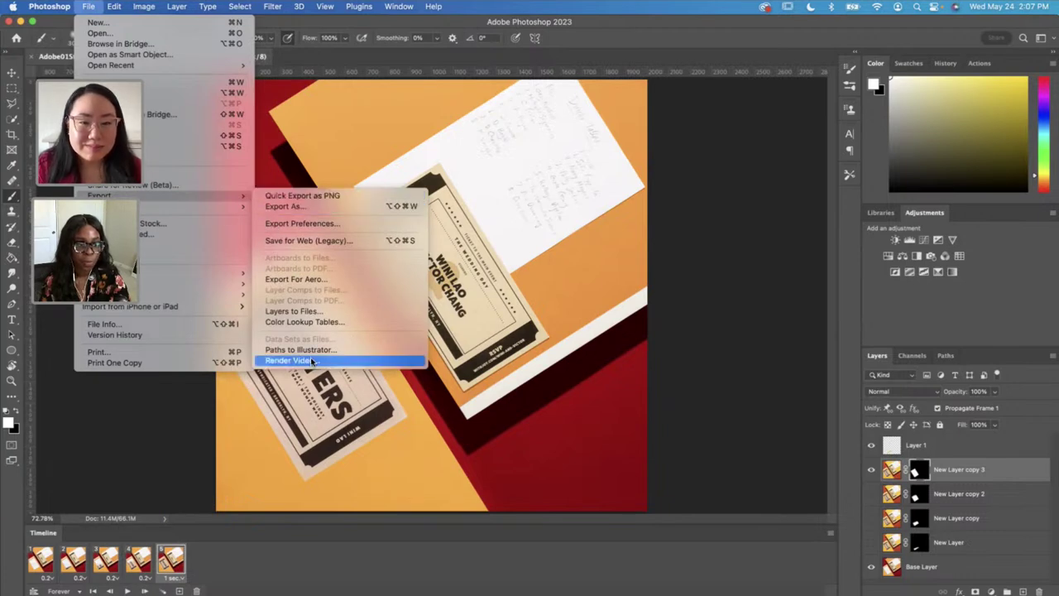
{"action": "left_click", "coordinate": [309, 209]}
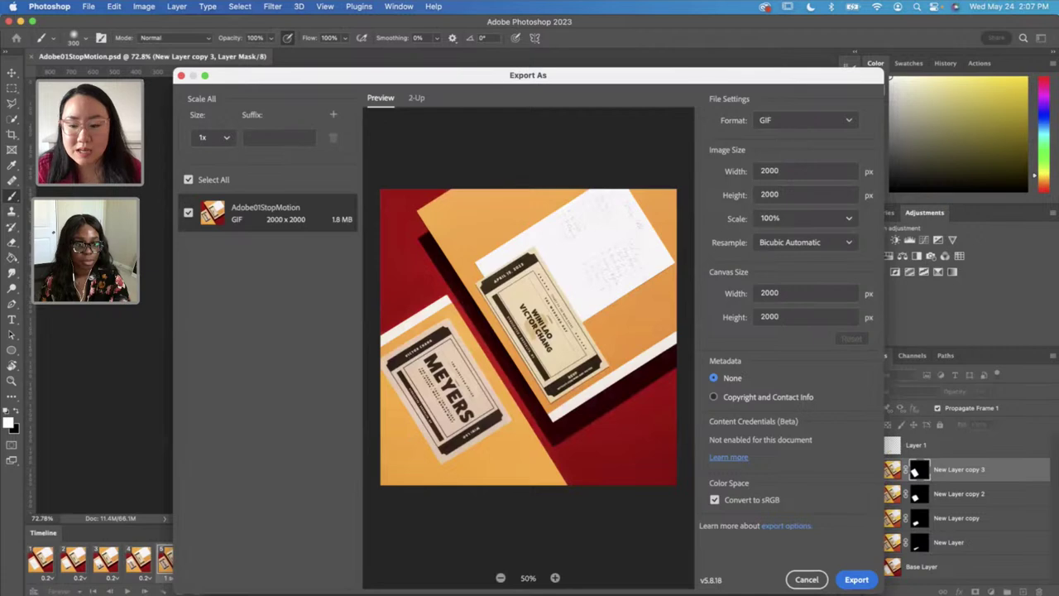
{"action": "left_click", "coordinate": [795, 578]}
{"action": "left_click", "coordinate": [88, 6]}
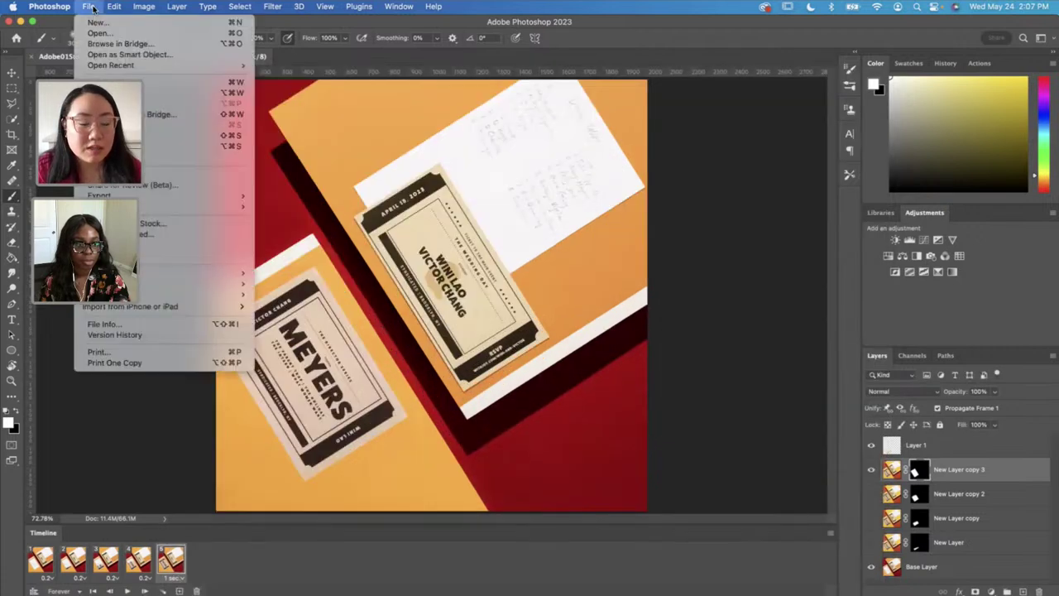
Step: In Save for Web, enter a GIF width of 1080 px so the height updates to 1080
{"action": "mouse_move", "coordinate": [189, 196]}
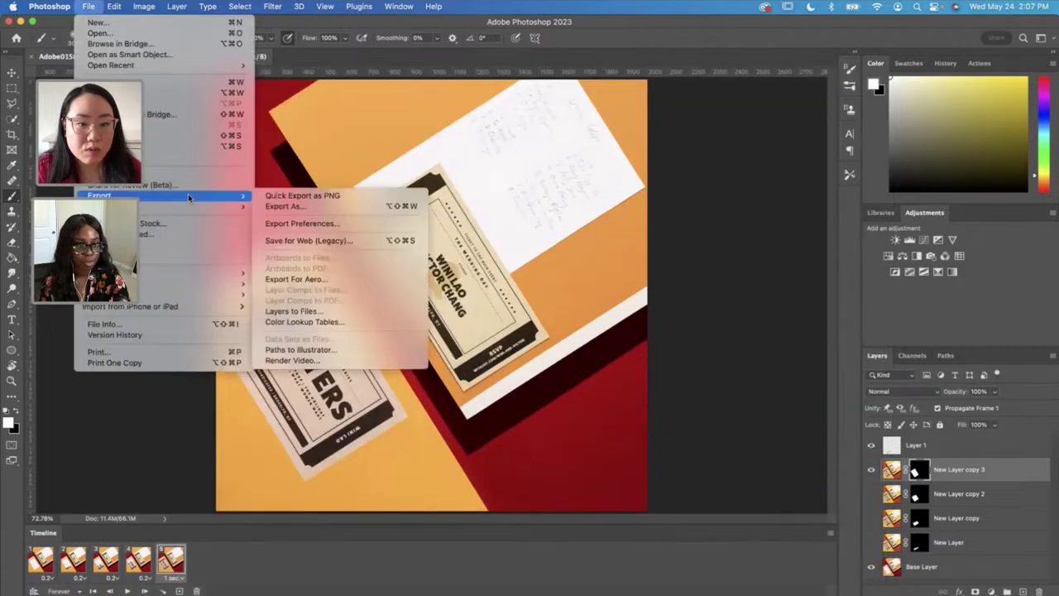
{"action": "left_click", "coordinate": [288, 241]}
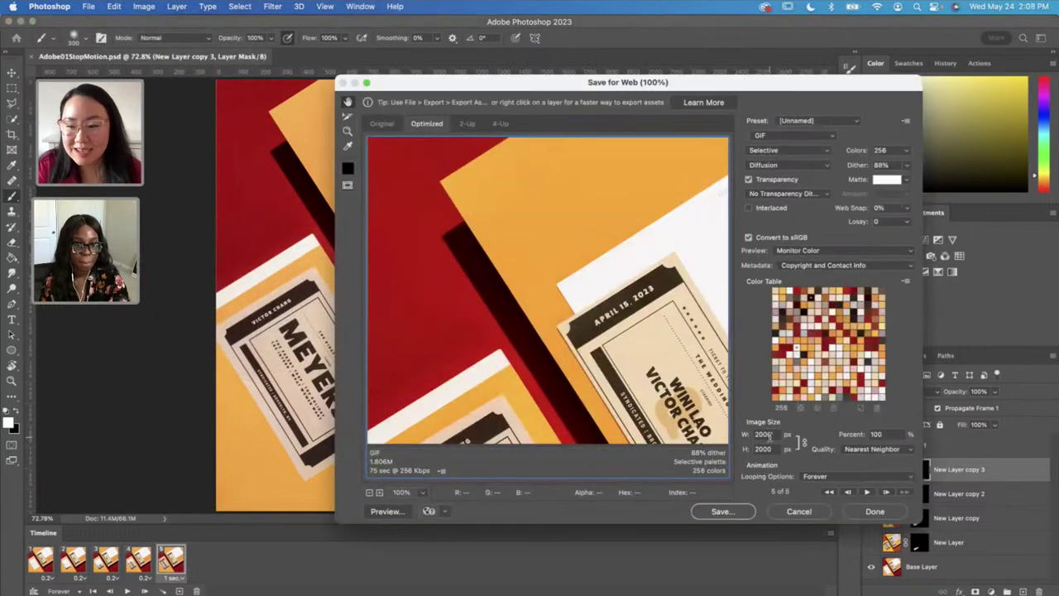
{"action": "left_click_drag", "start_coordinate": [772, 436], "coordinate": [747, 436]}
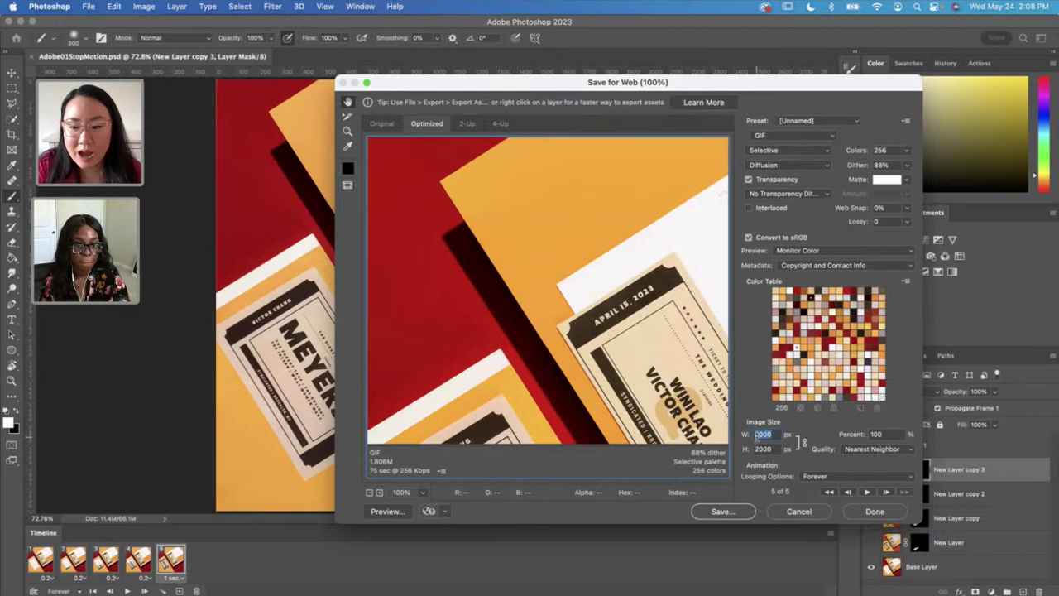
{"action": "type", "text": "1080"}
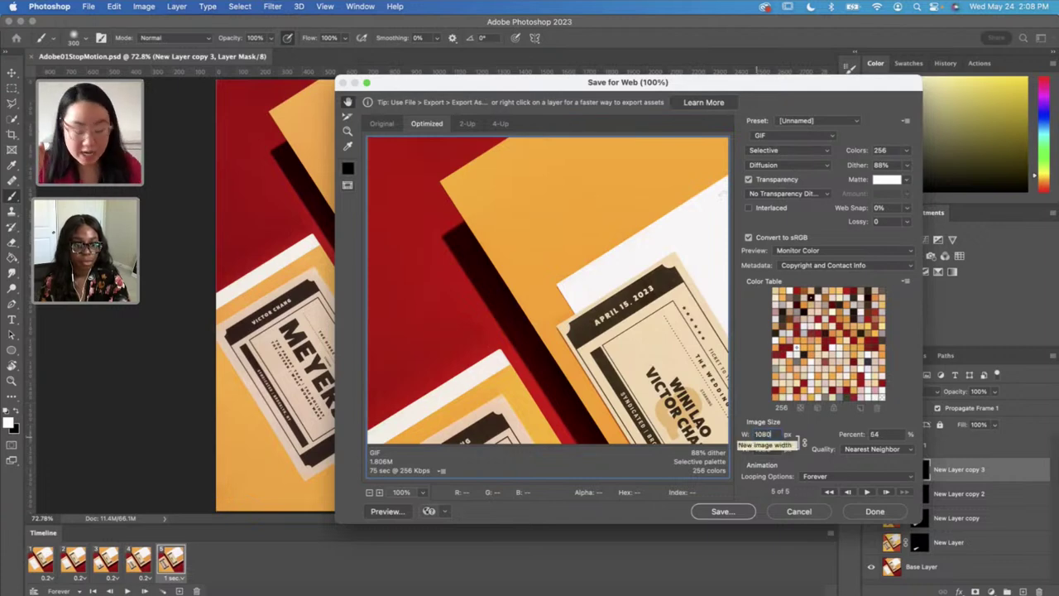
{"action": "key", "text": "Tab"}
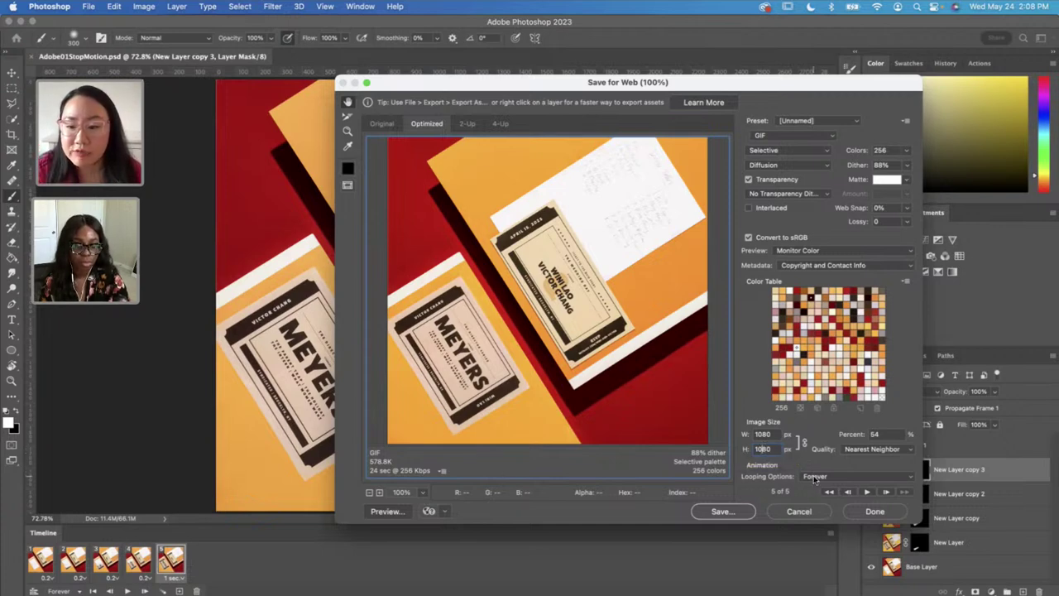
Step: Export Adobe01StopMotion.gif into Desktop > 2023 Adobe Live > Images > 03_FinalEdits
{"action": "left_click", "coordinate": [743, 511]}
{"action": "left_click", "coordinate": [396, 286]}
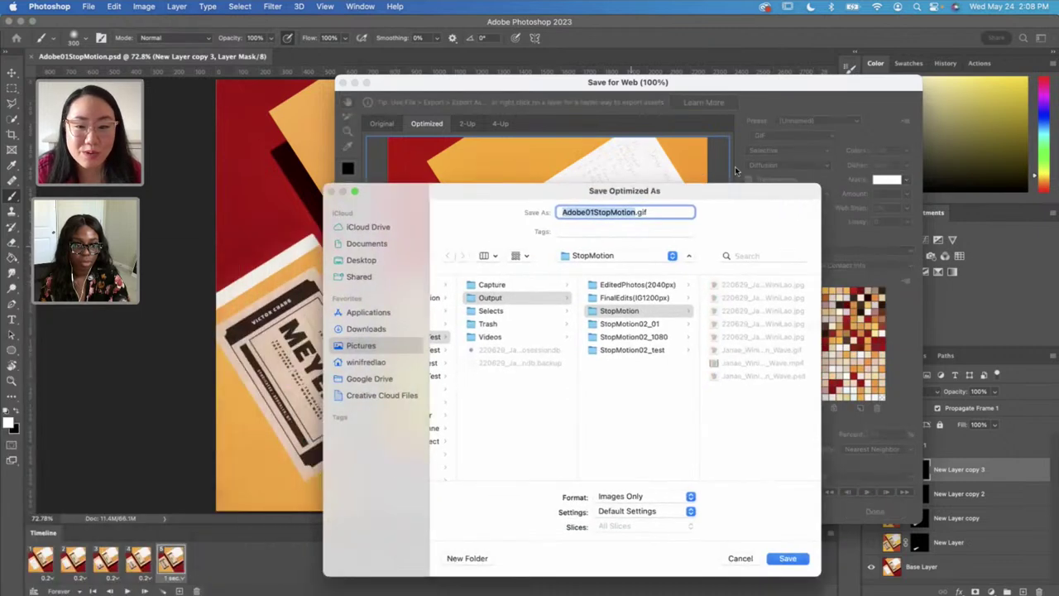
{"action": "left_click", "coordinate": [389, 223]}
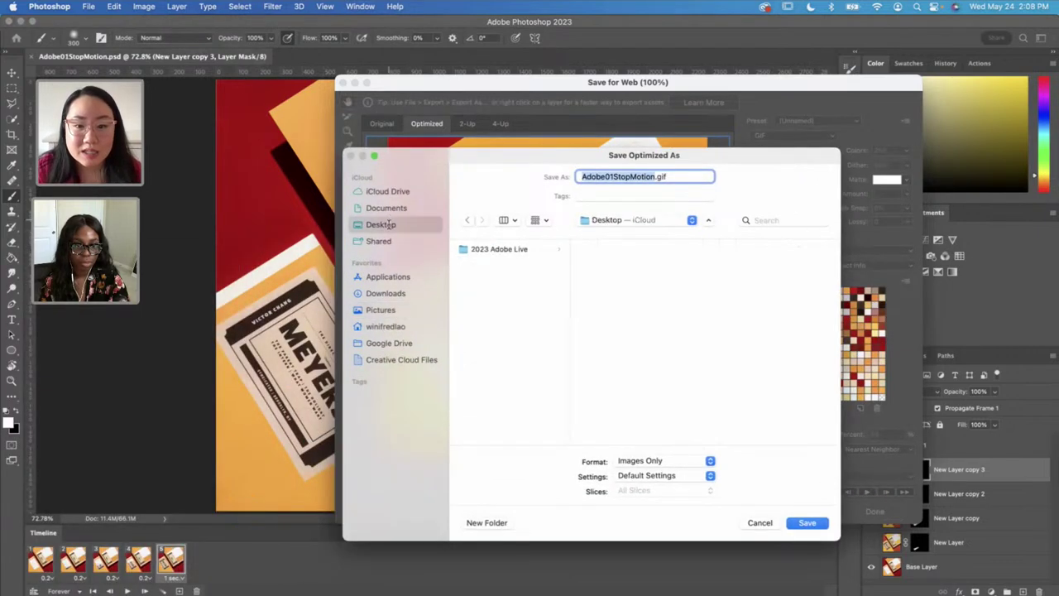
{"action": "left_click", "coordinate": [532, 249]}
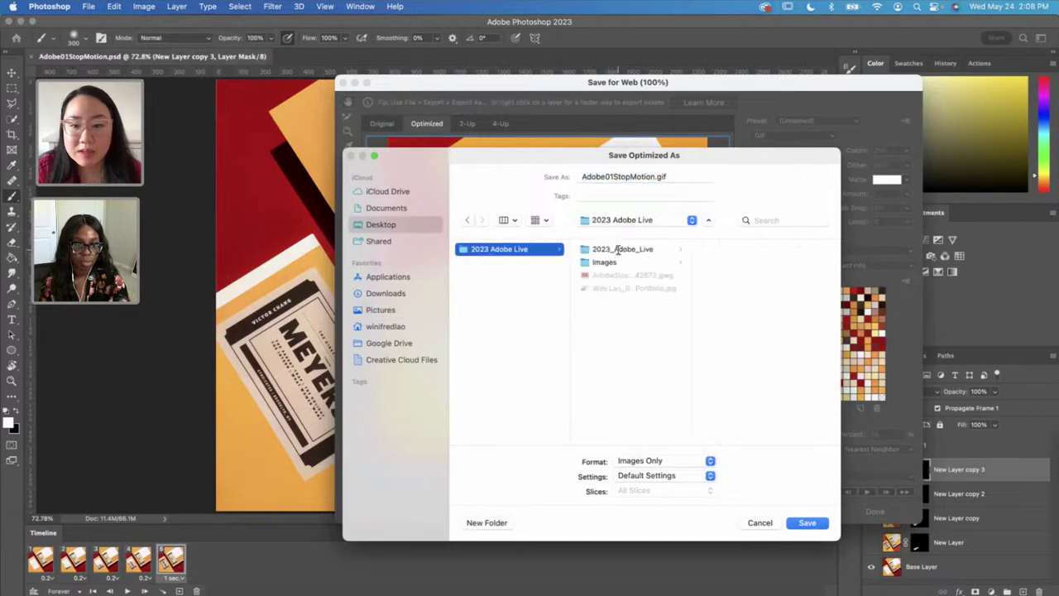
{"action": "left_click", "coordinate": [622, 250]}
{"action": "left_click", "coordinate": [623, 261]}
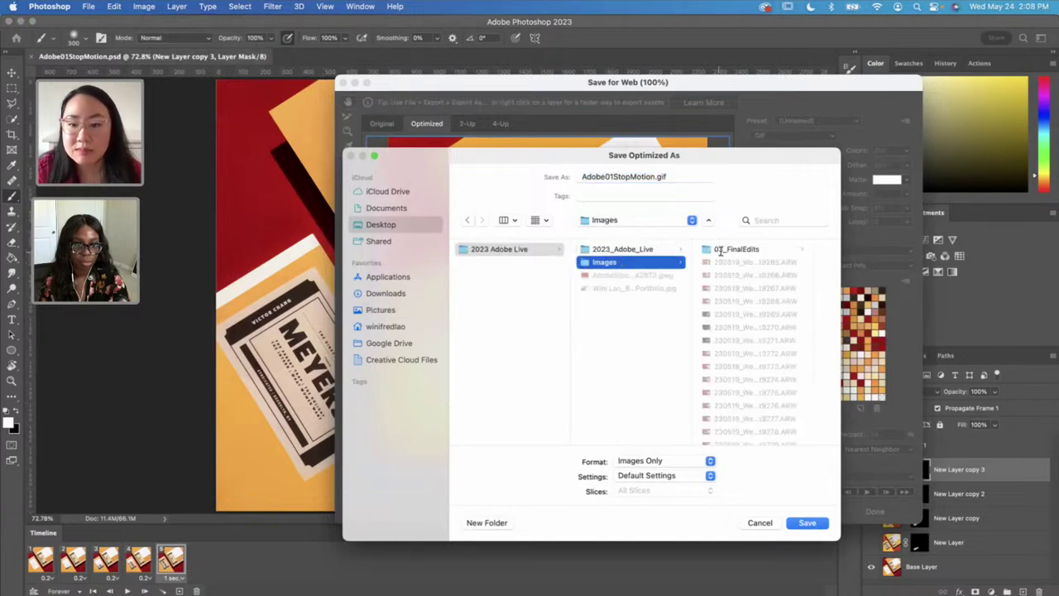
{"action": "left_click", "coordinate": [728, 248]}
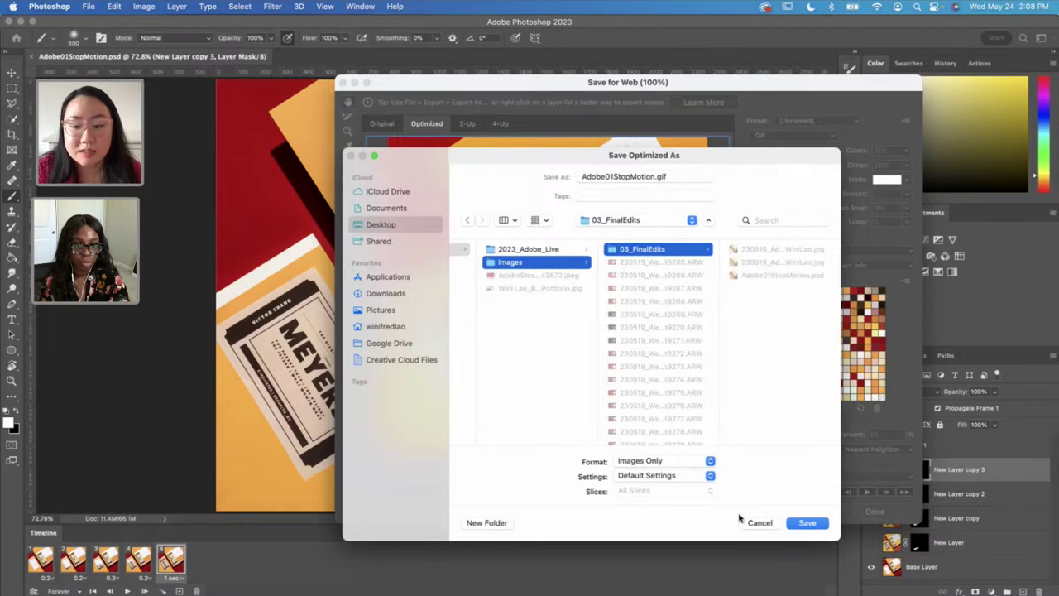
{"action": "left_click", "coordinate": [809, 523]}
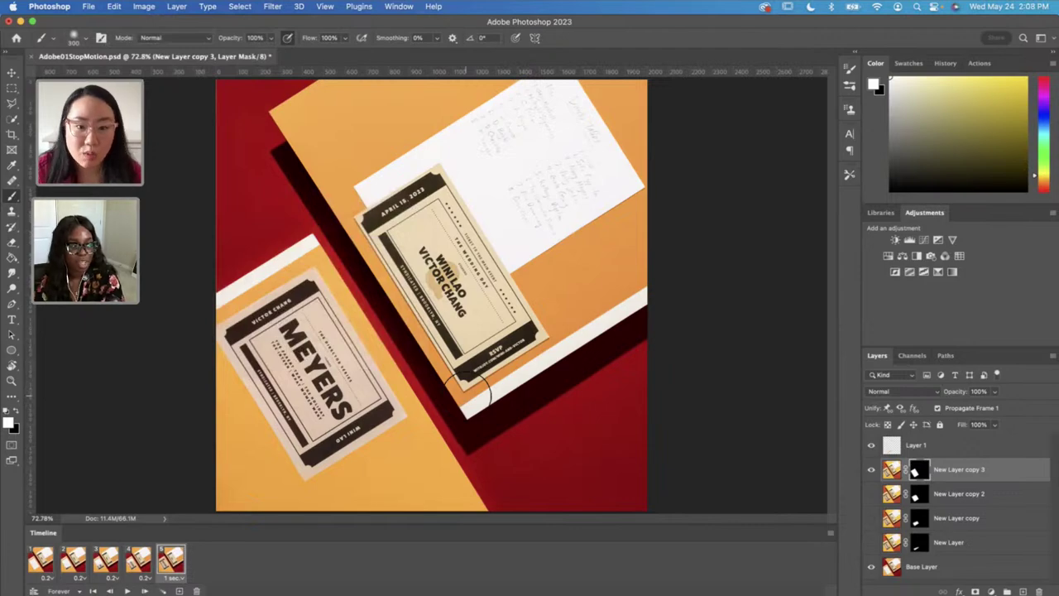
{"action": "key", "text": "ctrl+Up"}
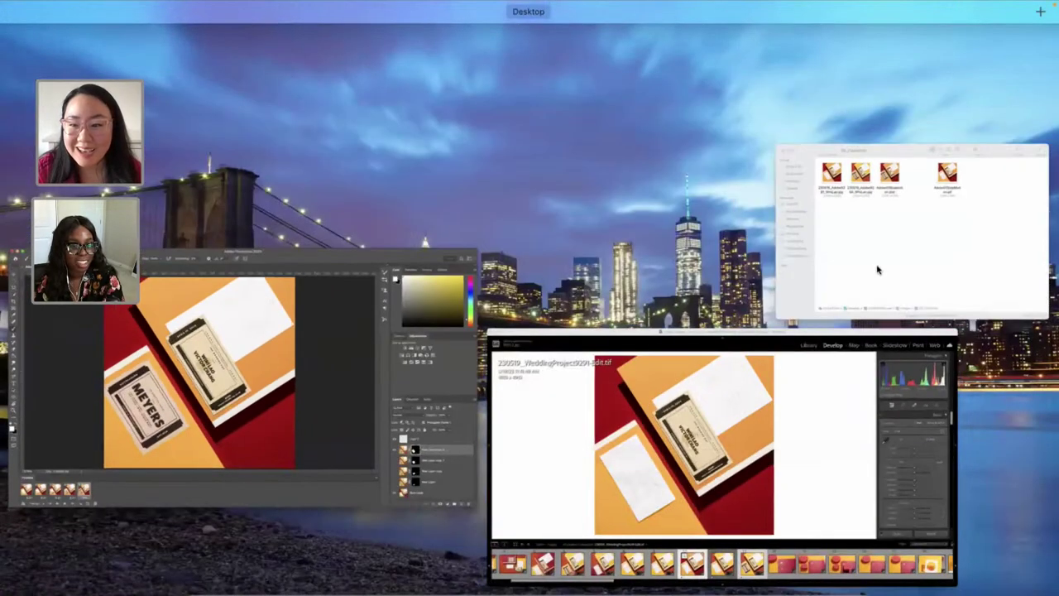
Step: Select Adobe01StopMotion.gif in the 03_FinalEdits Finder window and enlarge the window and preview
{"action": "left_click", "coordinate": [882, 265]}
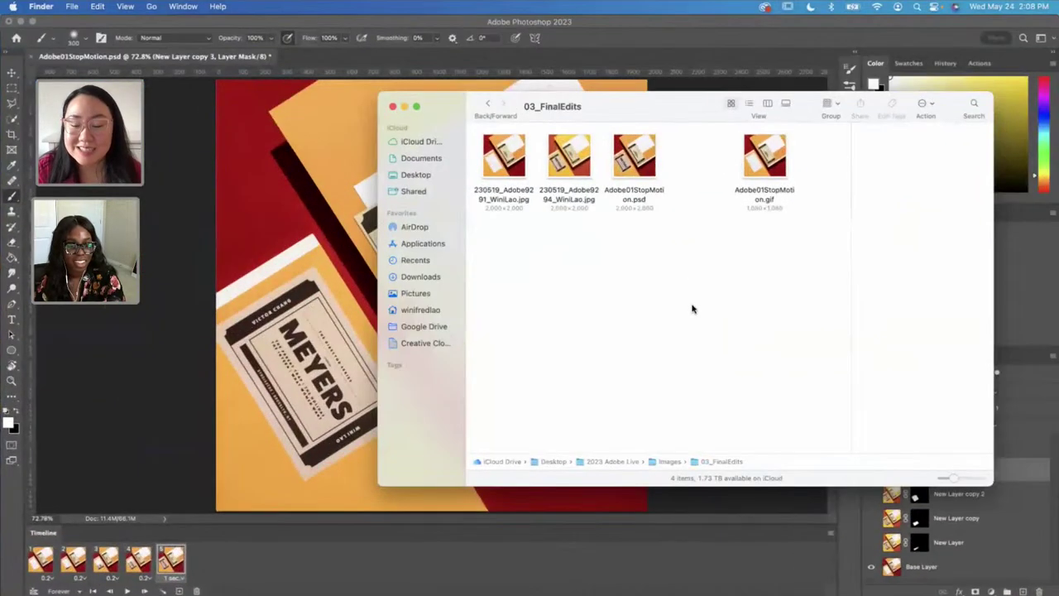
{"action": "left_click", "coordinate": [779, 172]}
{"action": "left_click_drag", "start_coordinate": [667, 108], "coordinate": [469, 110]}
{"action": "left_click_drag", "start_coordinate": [392, 101], "coordinate": [241, 102]}
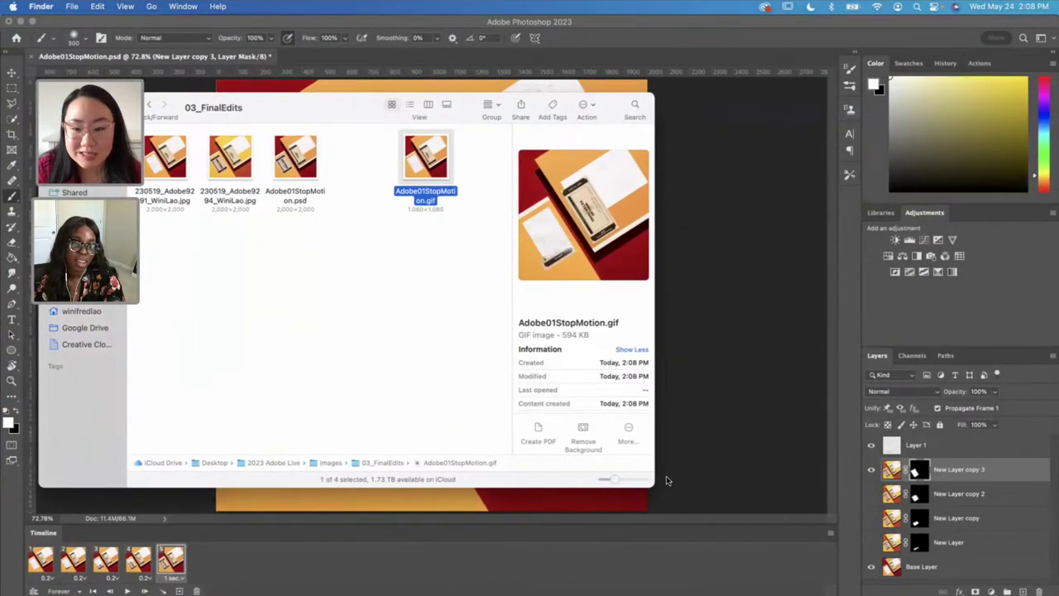
{"action": "left_click_drag", "start_coordinate": [656, 486], "coordinate": [680, 508]}
{"action": "left_click_drag", "start_coordinate": [703, 547], "coordinate": [786, 595]}
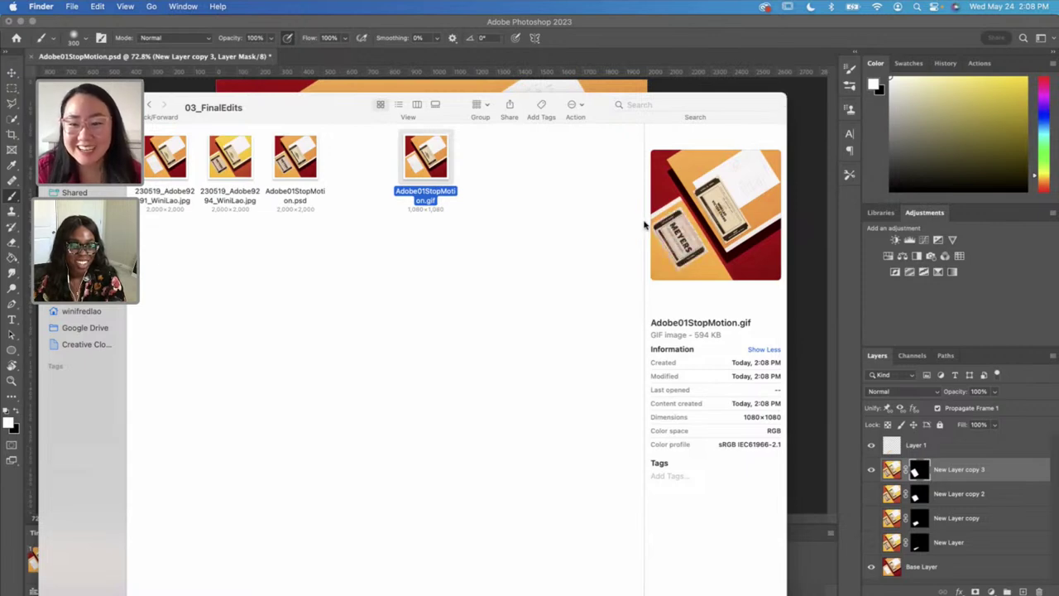
{"action": "left_click_drag", "start_coordinate": [645, 217], "coordinate": [449, 274]}
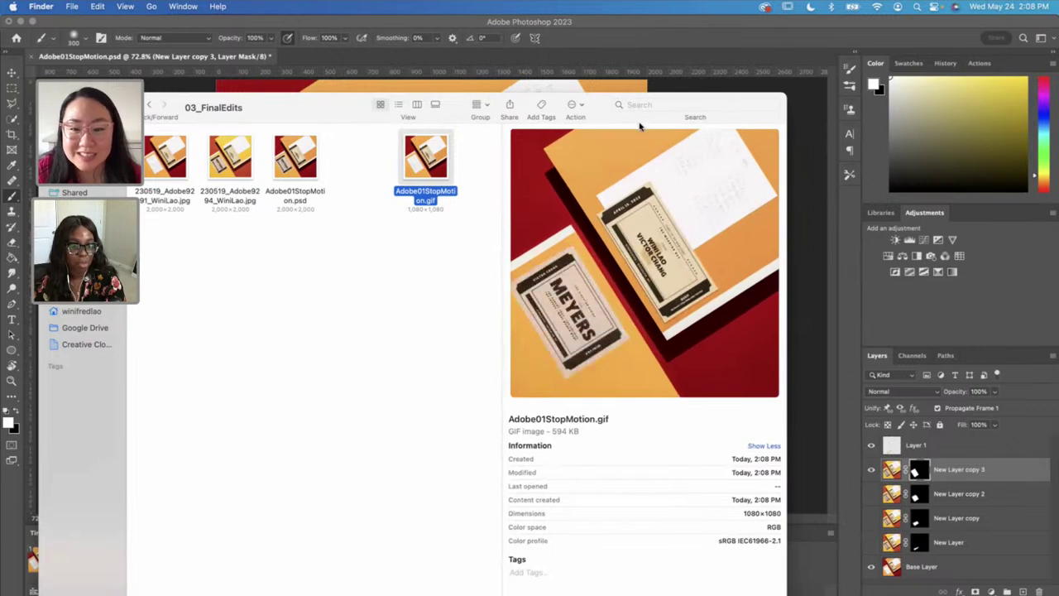
{"action": "left_click_drag", "start_coordinate": [350, 102], "coordinate": [445, 94]}
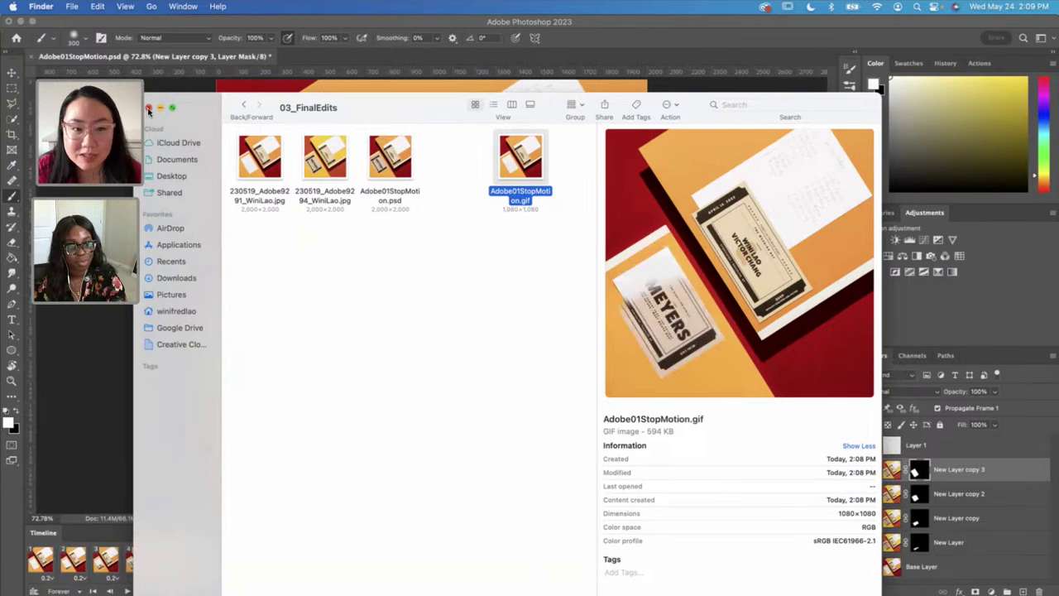
Step: Close the Finder window, then close Adobe01StopMotion.psd, saving its changes
{"action": "left_click", "coordinate": [149, 108]}
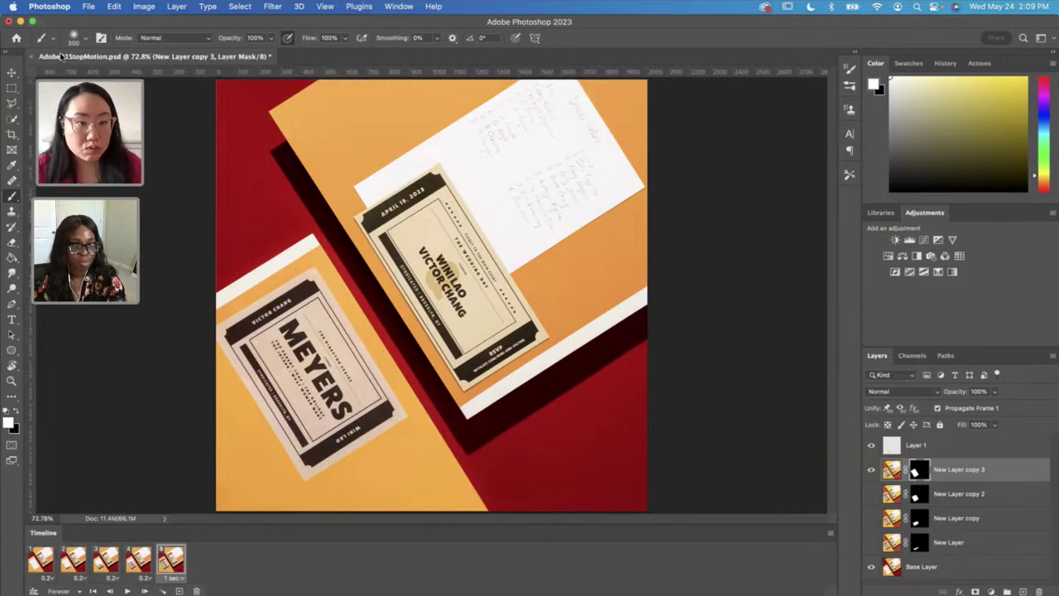
{"action": "left_click", "coordinate": [33, 56]}
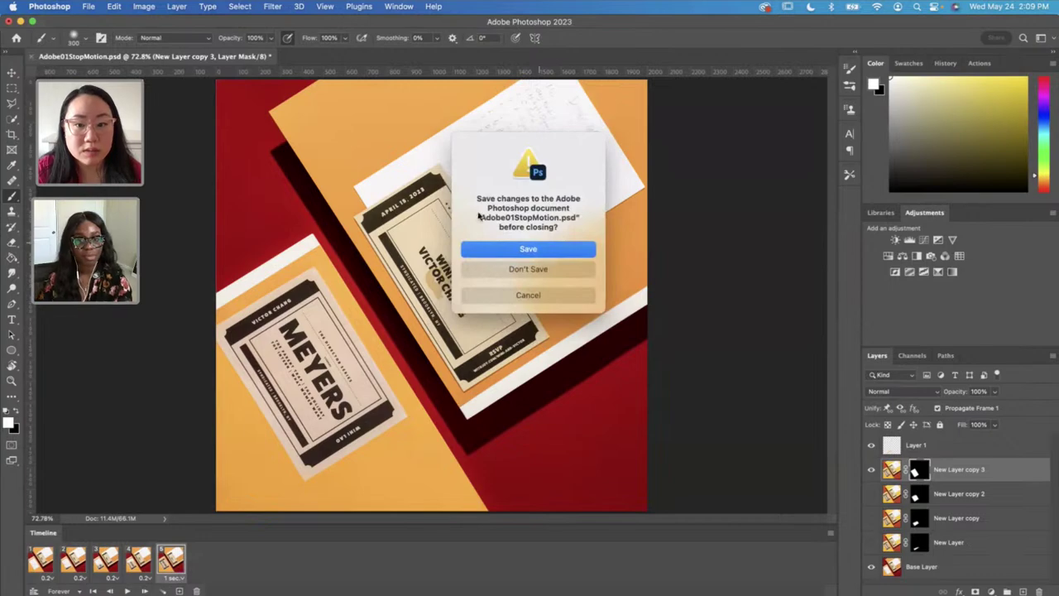
{"action": "left_click", "coordinate": [522, 242]}
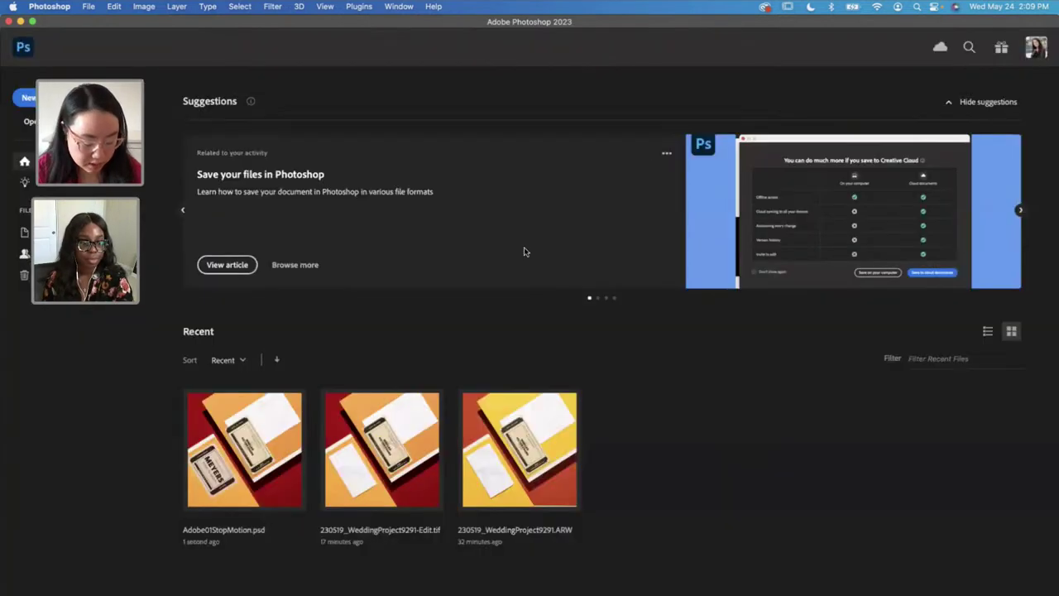
{"action": "key", "text": "ctrl+Up"}
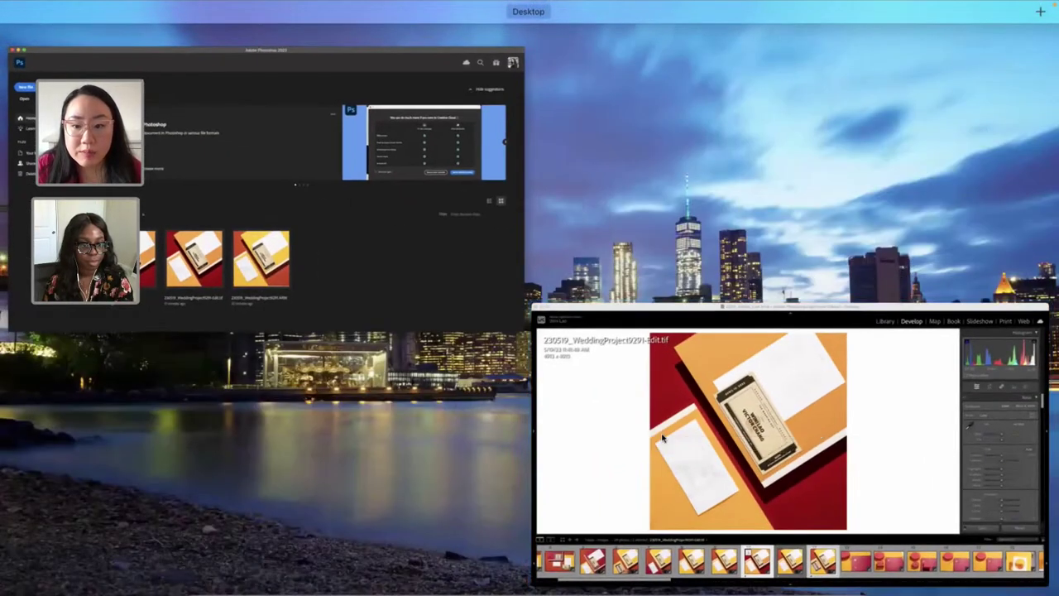
Step: Switch to the Lightroom catalog and open photo 13 of the necklace set
{"action": "left_click", "coordinate": [661, 435]}
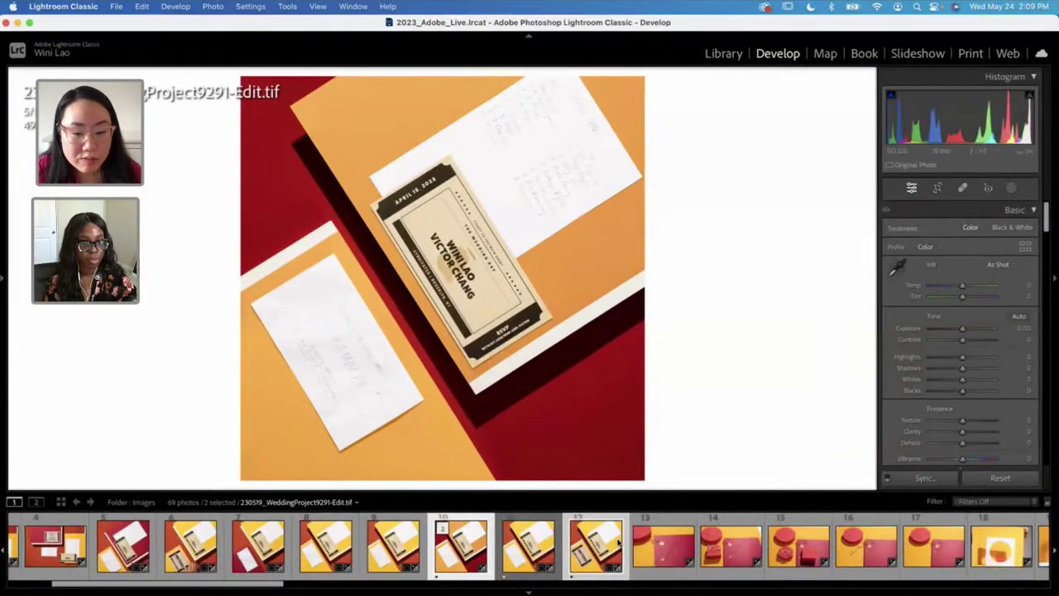
{"action": "scroll", "coordinate": [660, 543], "scroll_direction": "right", "scroll_amount": 5}
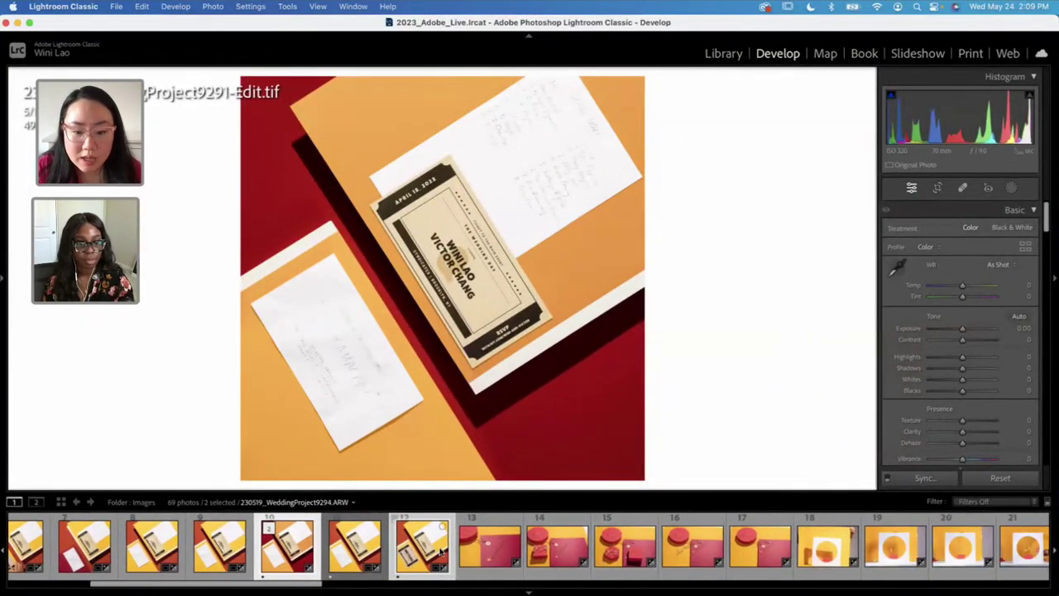
{"action": "left_click", "coordinate": [500, 544]}
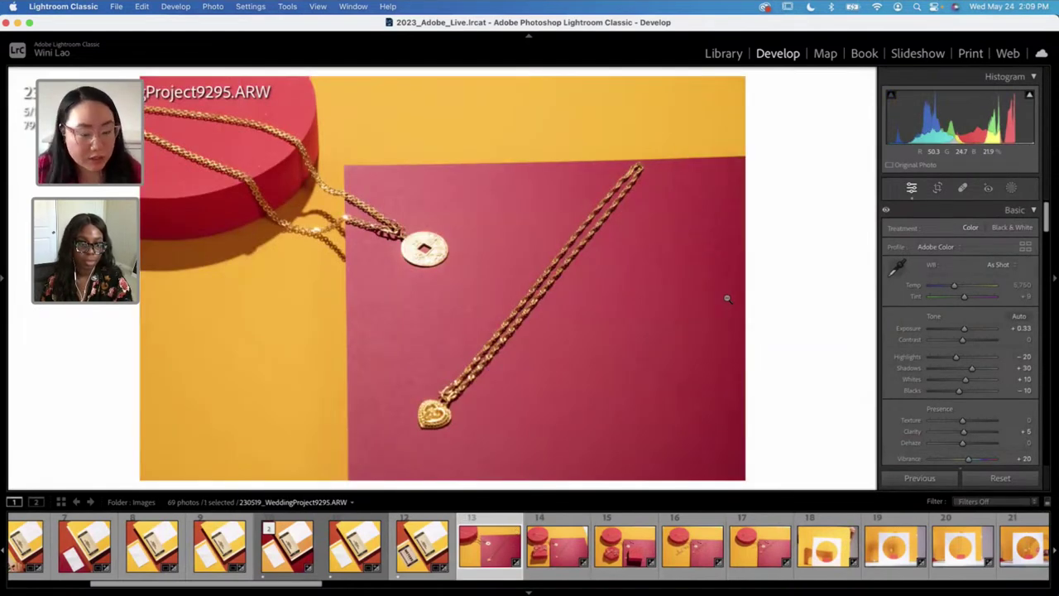
Step: Step through the following photos and settle back on 230519_WeddingProject9299.ARW
{"action": "key", "text": "Right"}
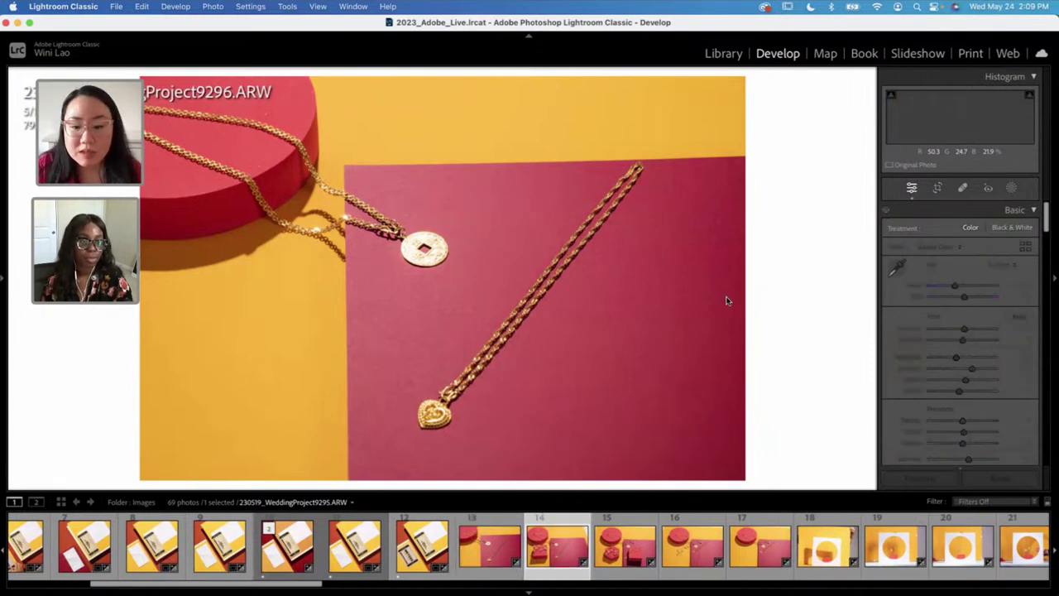
{"action": "key", "text": "Right"}
{"action": "key", "text": "Right"}
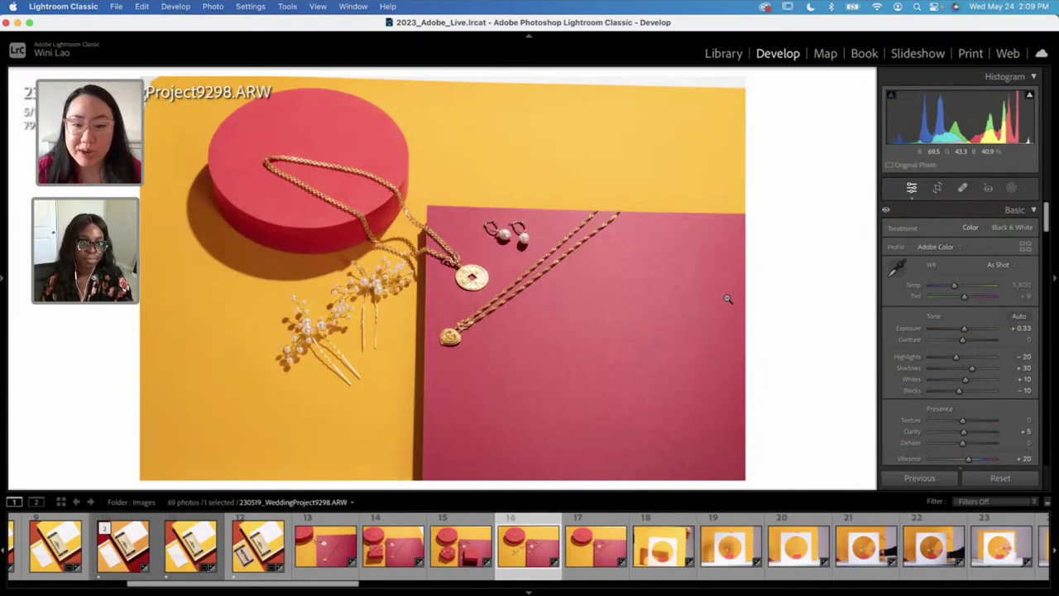
{"action": "key", "text": "Right"}
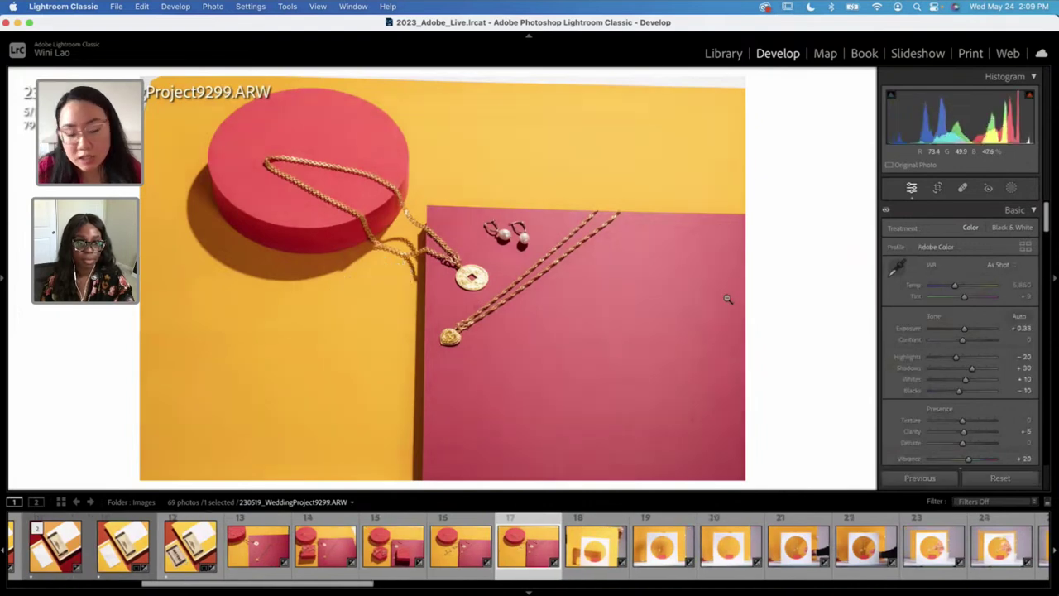
{"action": "key", "text": "Right"}
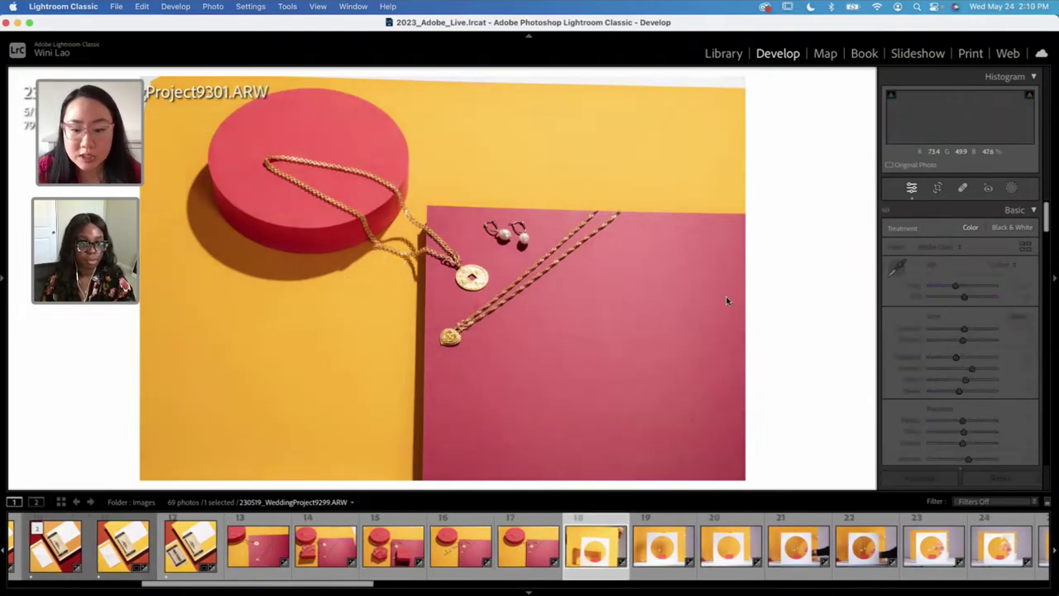
{"action": "key", "text": "Left"}
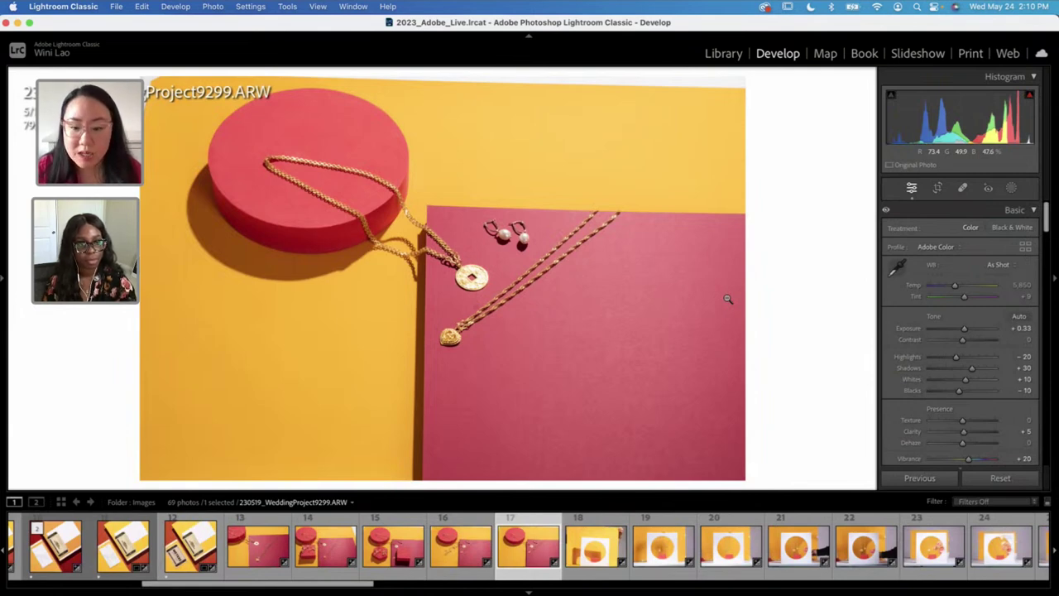
Step: Advance from the white-frame necklaces shot through photo 23 to 230519_WeddingProject9323.ARW
{"action": "left_click", "coordinate": [655, 550]}
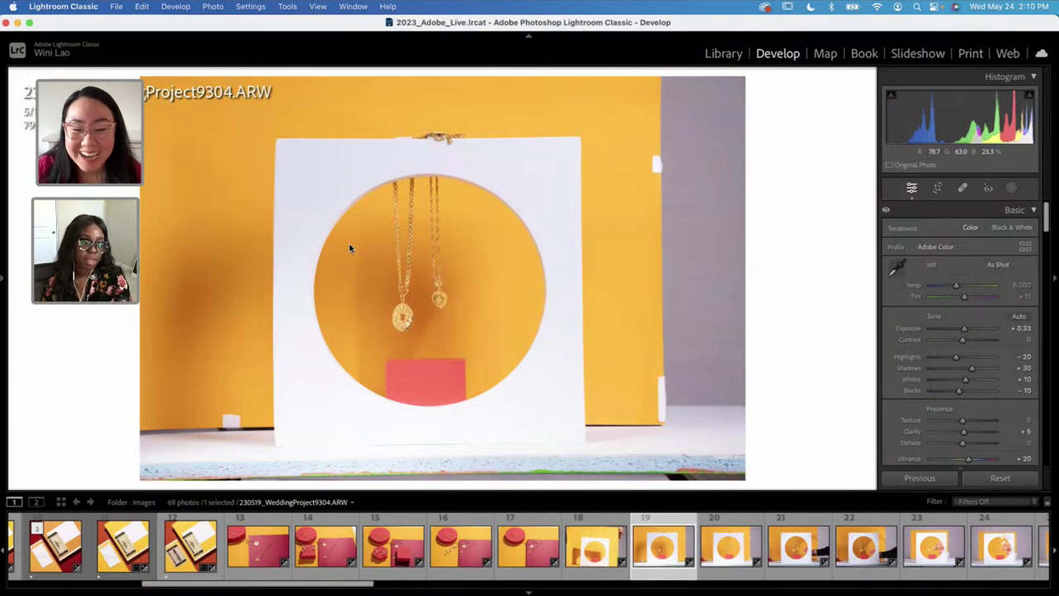
{"action": "key", "text": "Right"}
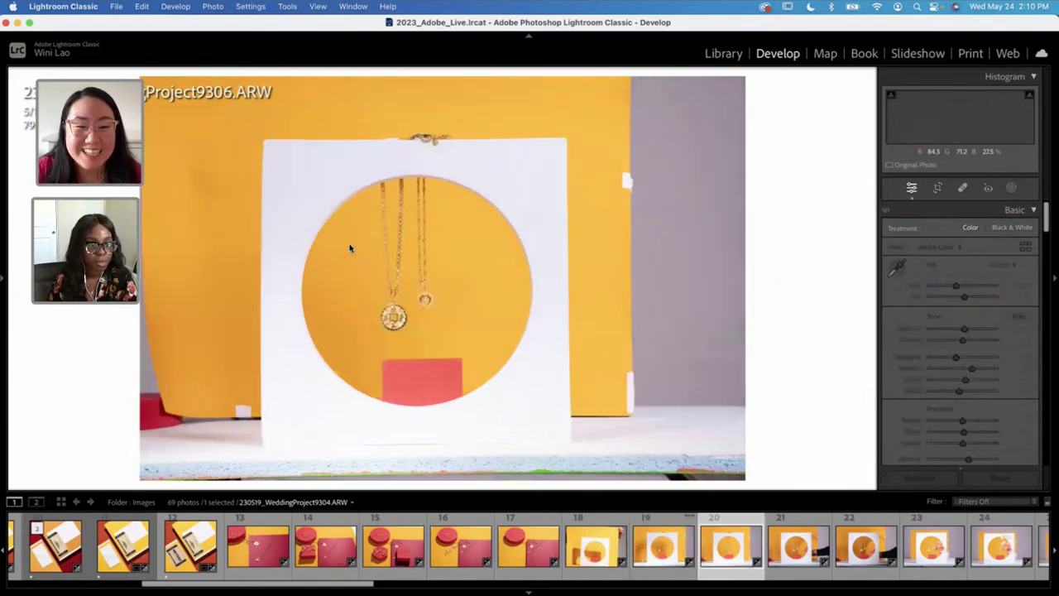
{"action": "key", "text": "Right"}
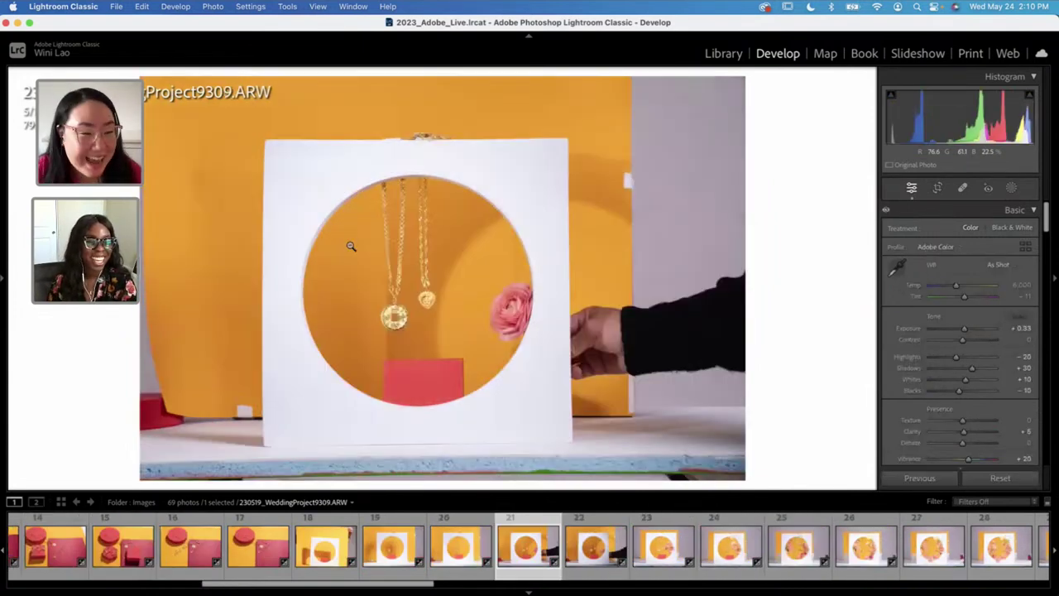
{"action": "key", "text": "Right"}
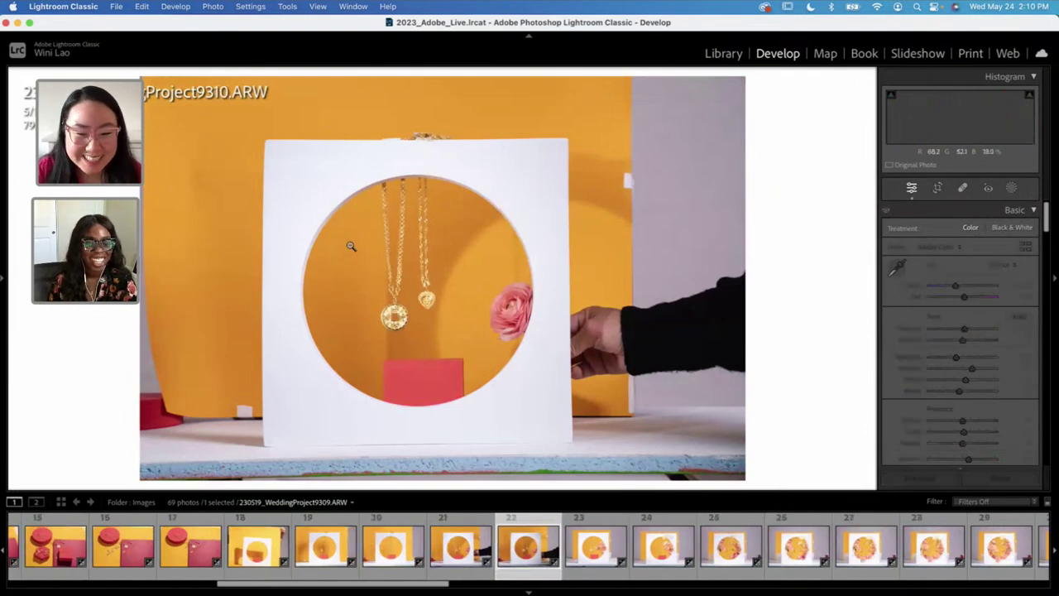
{"action": "left_click", "coordinate": [584, 536]}
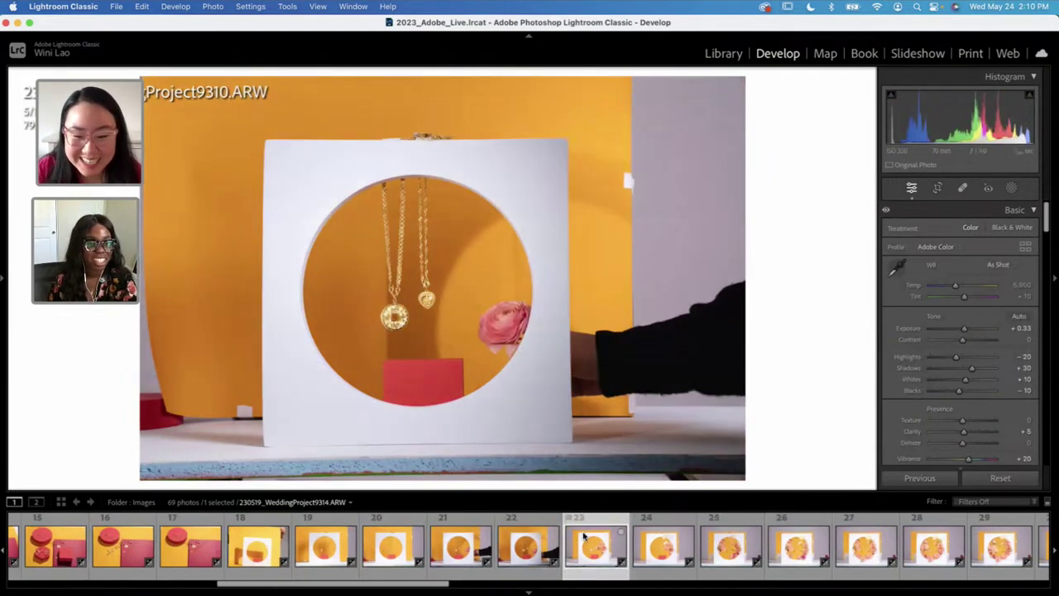
{"action": "key", "text": "Right"}
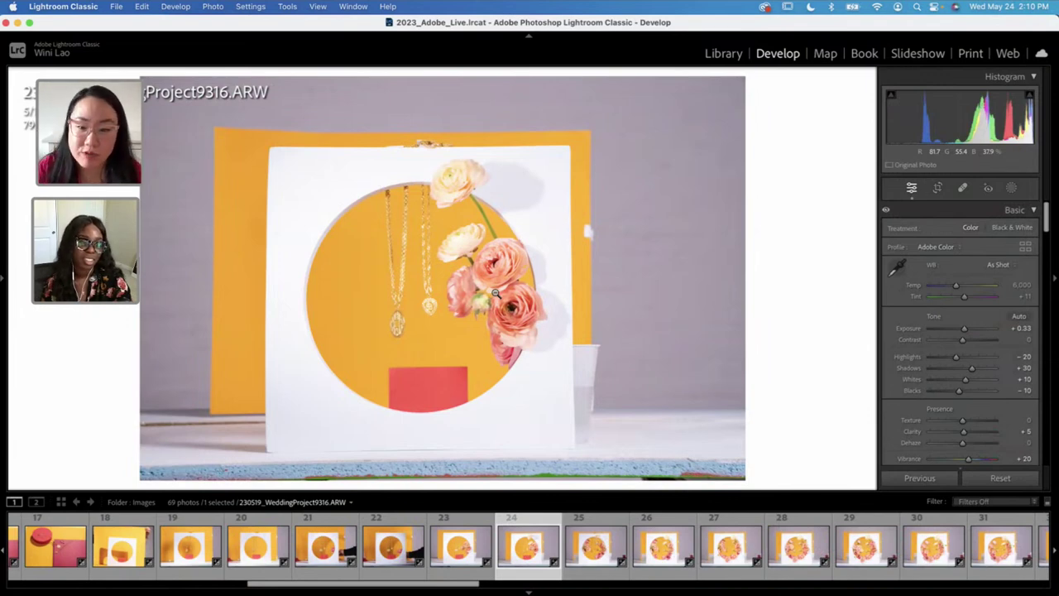
{"action": "key", "text": "Right"}
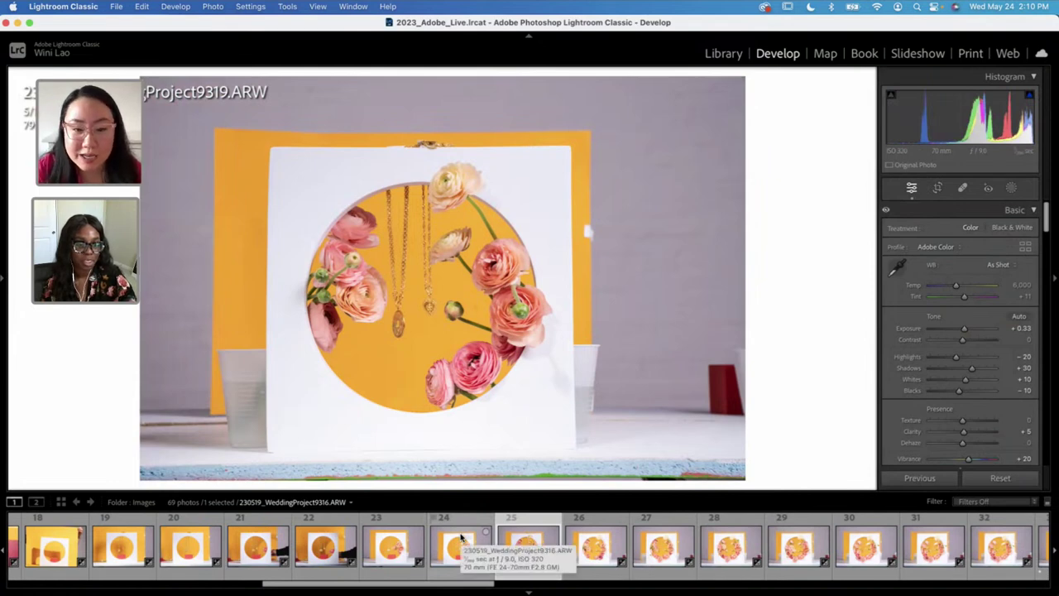
{"action": "key", "text": "Right"}
{"action": "key", "text": "Right"}
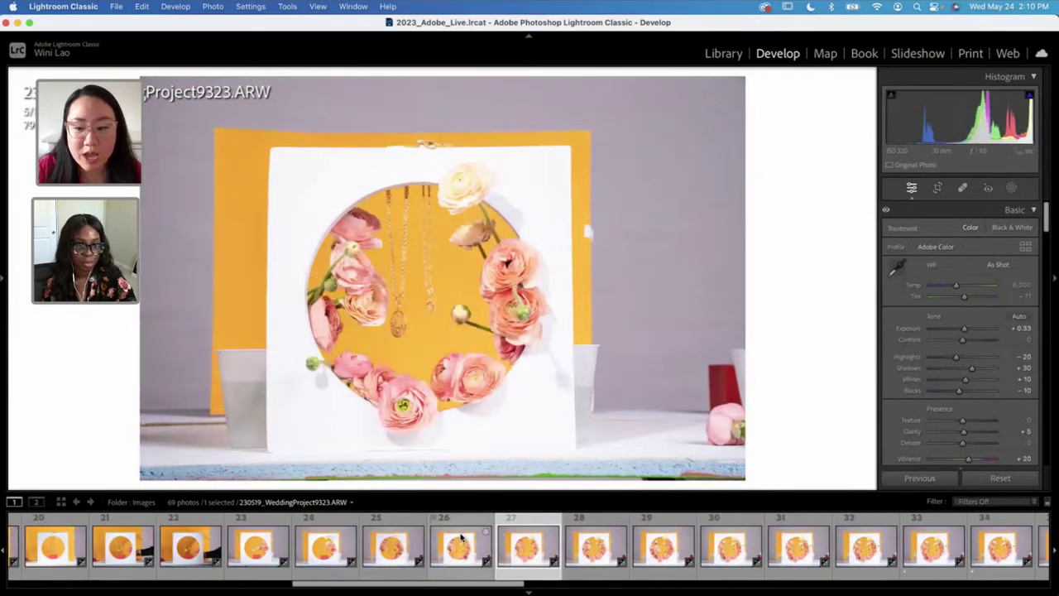
{"action": "scroll", "coordinate": [558, 542], "scroll_direction": "right", "scroll_amount": 5}
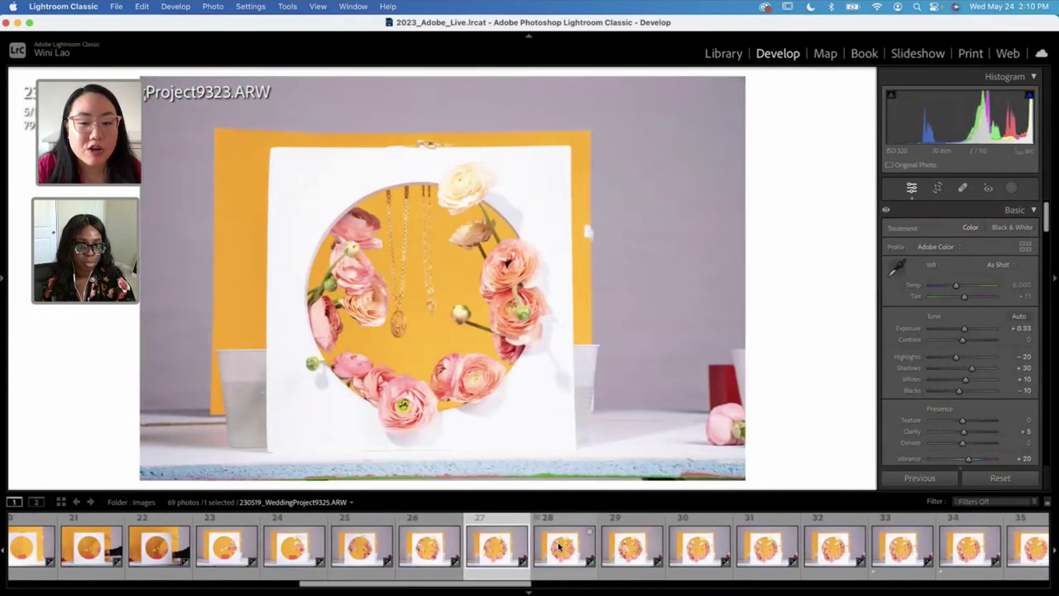
{"action": "scroll", "coordinate": [557, 546], "scroll_direction": "right", "scroll_amount": 6}
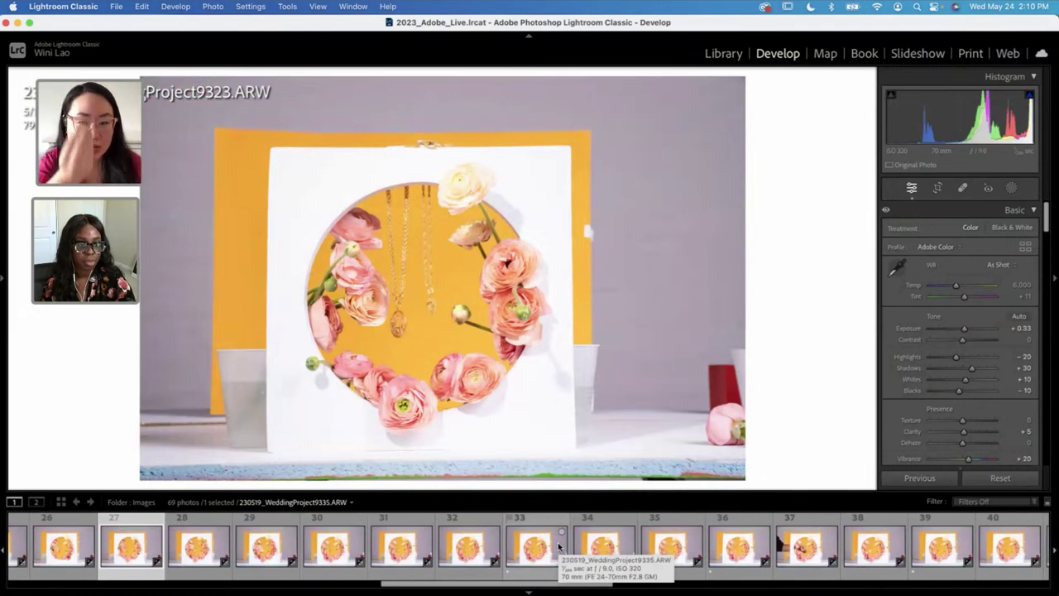
Step: Apply a 1 x 1 crop to photo 9323, tightened and centred on the flower-ringed circle
{"action": "left_click", "coordinate": [937, 188]}
{"action": "left_click", "coordinate": [993, 230]}
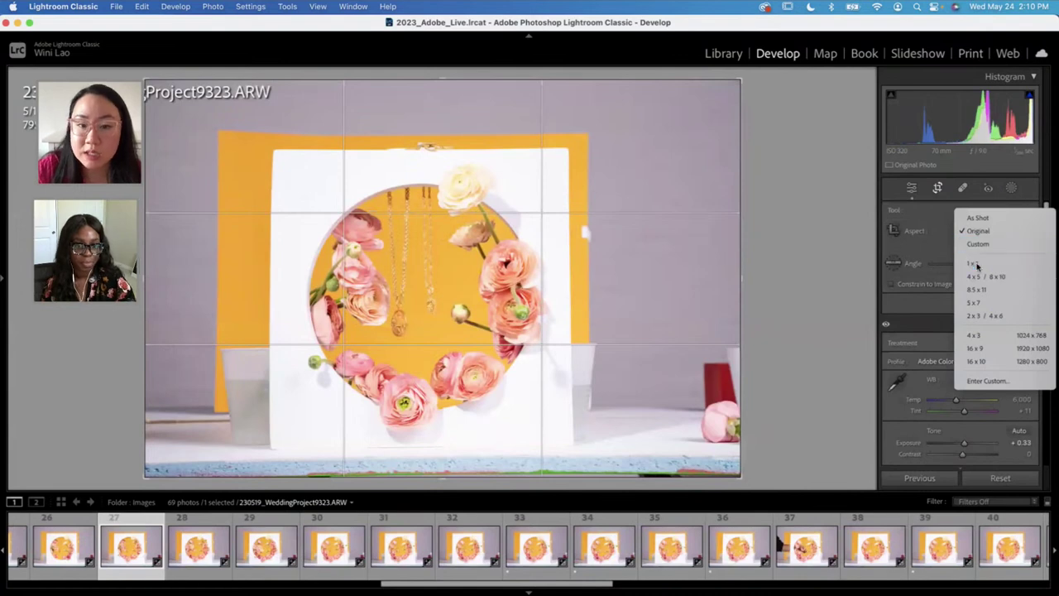
{"action": "left_click", "coordinate": [974, 263]}
{"action": "left_click_drag", "start_coordinate": [443, 80], "coordinate": [428, 120]}
{"action": "left_click_drag", "start_coordinate": [416, 198], "coordinate": [442, 206]}
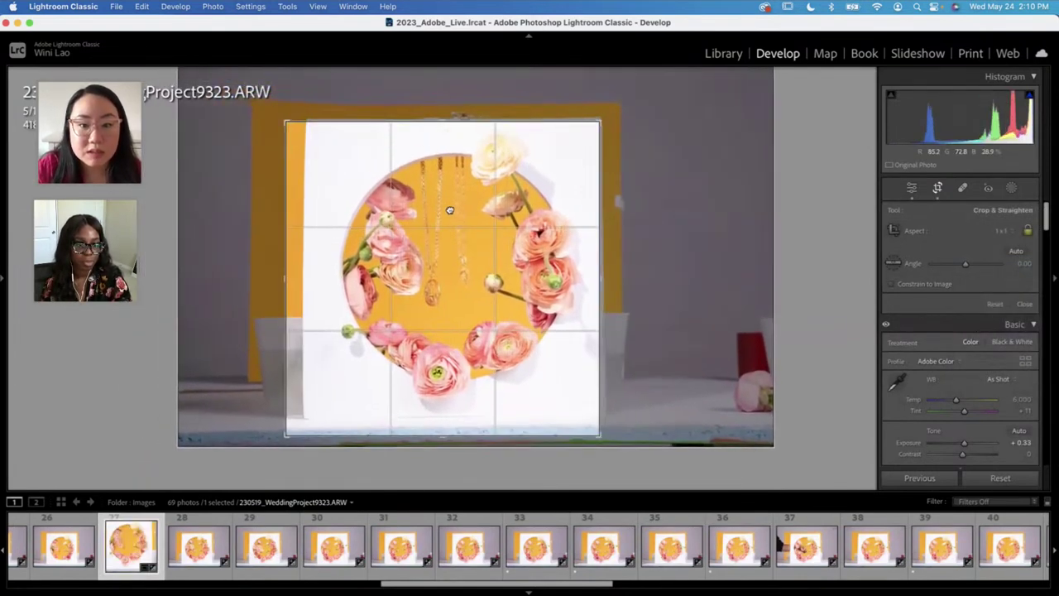
{"action": "left_click_drag", "start_coordinate": [445, 119], "coordinate": [444, 131]}
{"action": "left_click_drag", "start_coordinate": [450, 230], "coordinate": [441, 245]}
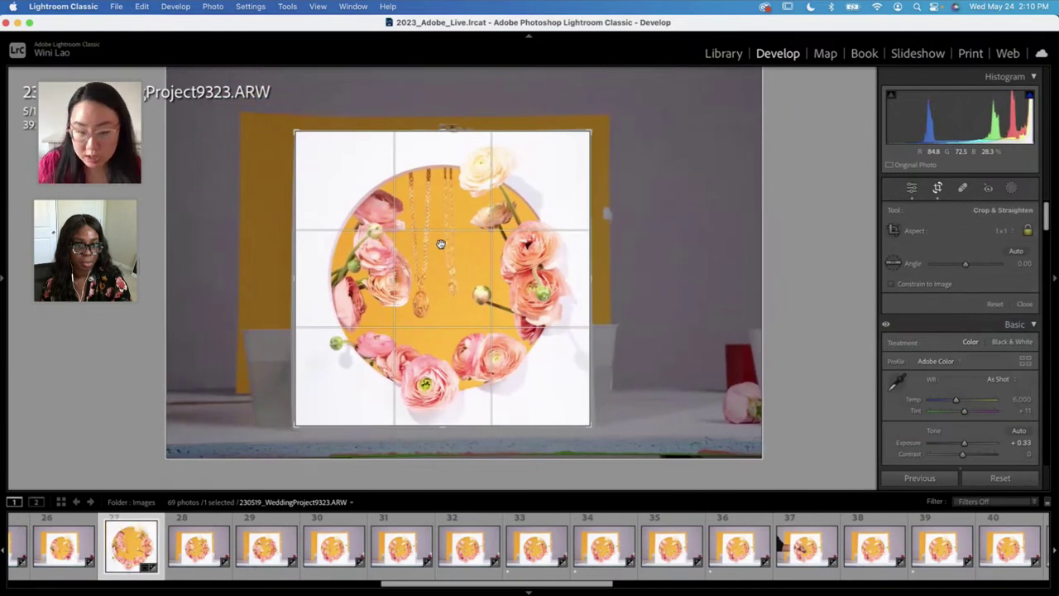
{"action": "key", "text": "Return"}
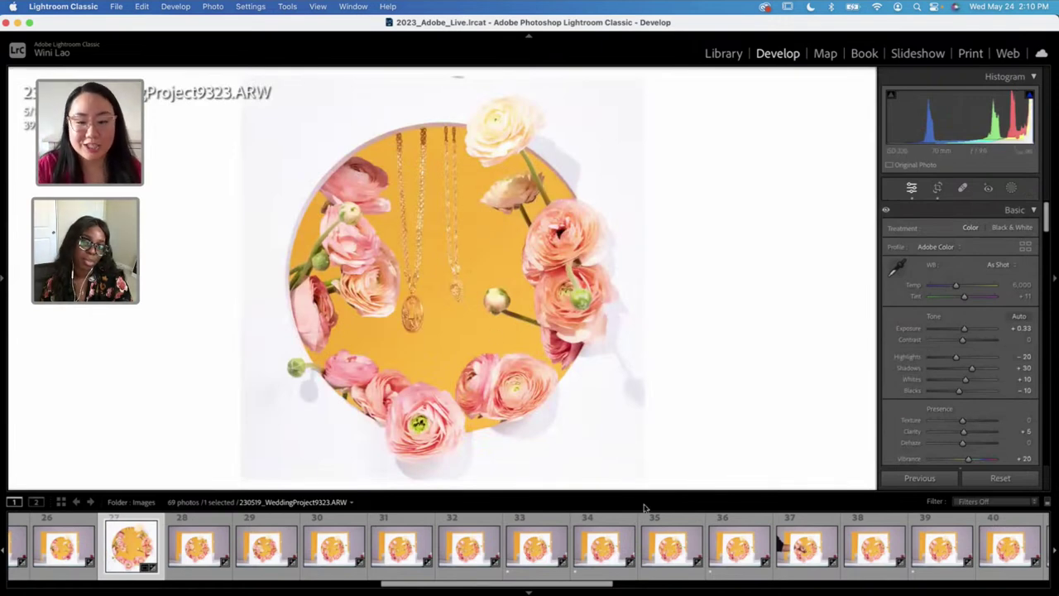
Step: Select photos through 53 and synchronize 9323's square crop and Basic adjustments to all 27
{"action": "scroll", "coordinate": [648, 560], "scroll_direction": "right", "scroll_amount": 1}
{"action": "scroll", "coordinate": [648, 560], "scroll_direction": "right", "scroll_amount": 3}
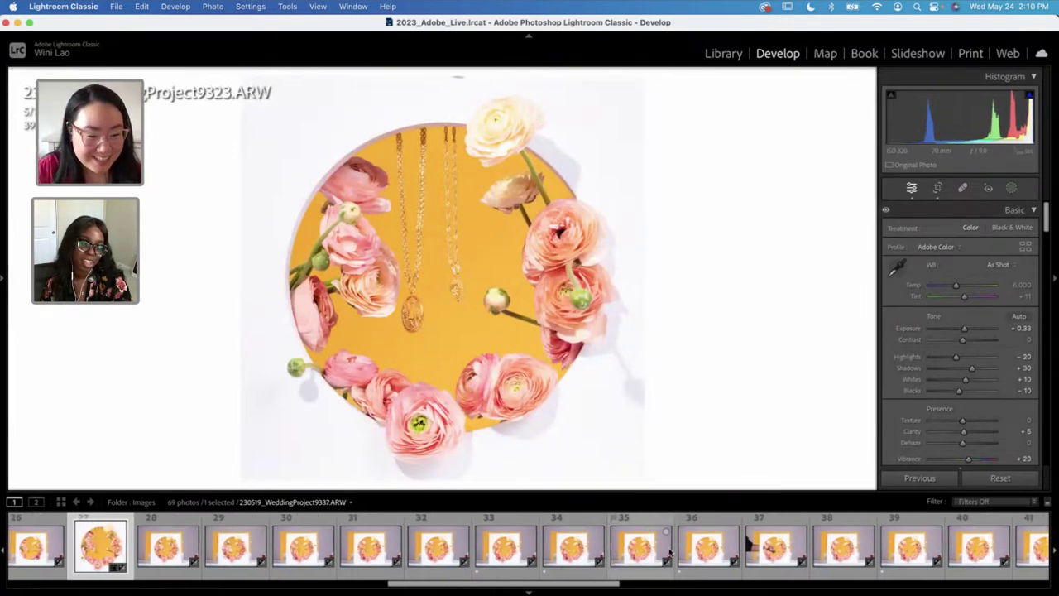
{"action": "scroll", "coordinate": [675, 546], "scroll_direction": "right", "scroll_amount": 20}
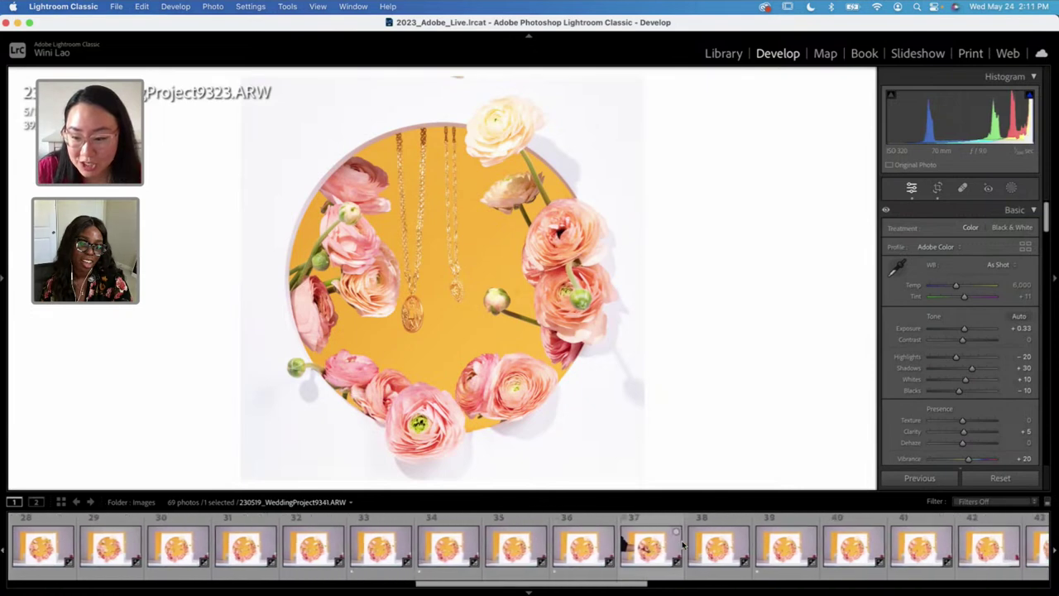
{"action": "scroll", "coordinate": [683, 545], "scroll_direction": "right", "scroll_amount": 17}
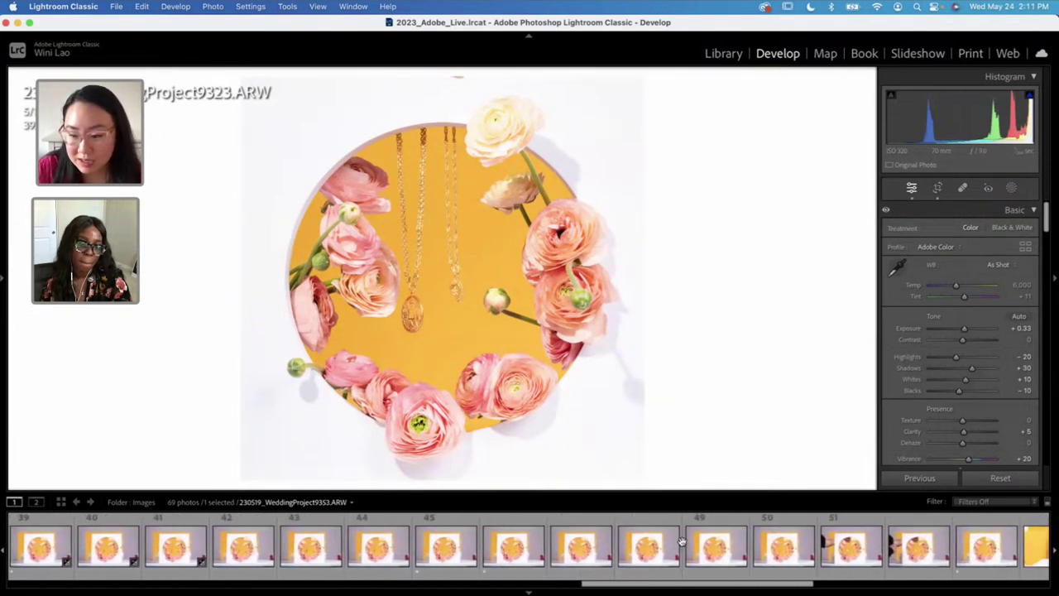
{"action": "left_click", "coordinate": [816, 552], "text": "shift"}
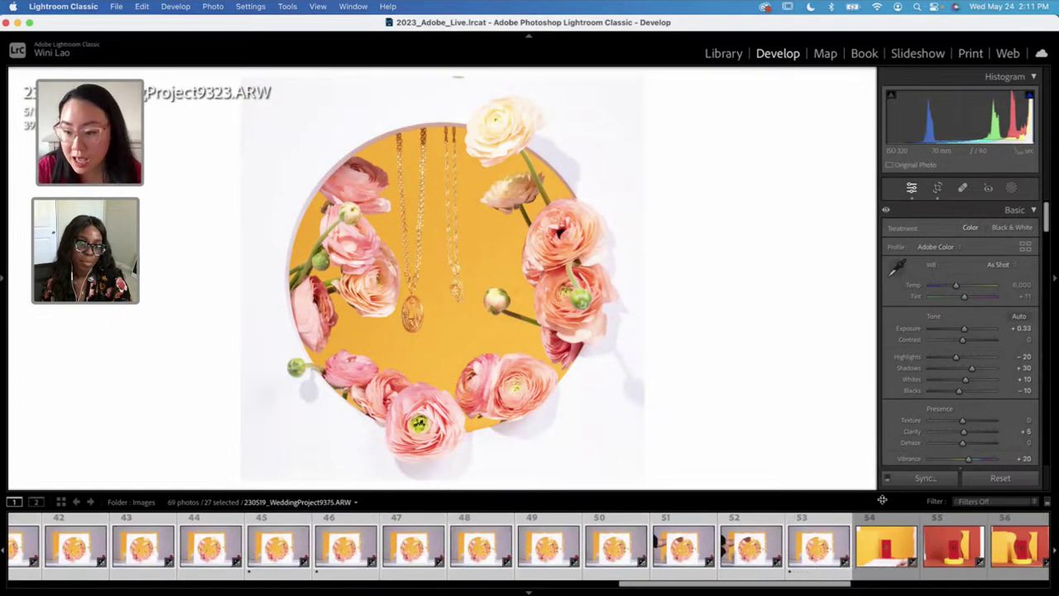
{"action": "left_click", "coordinate": [911, 480]}
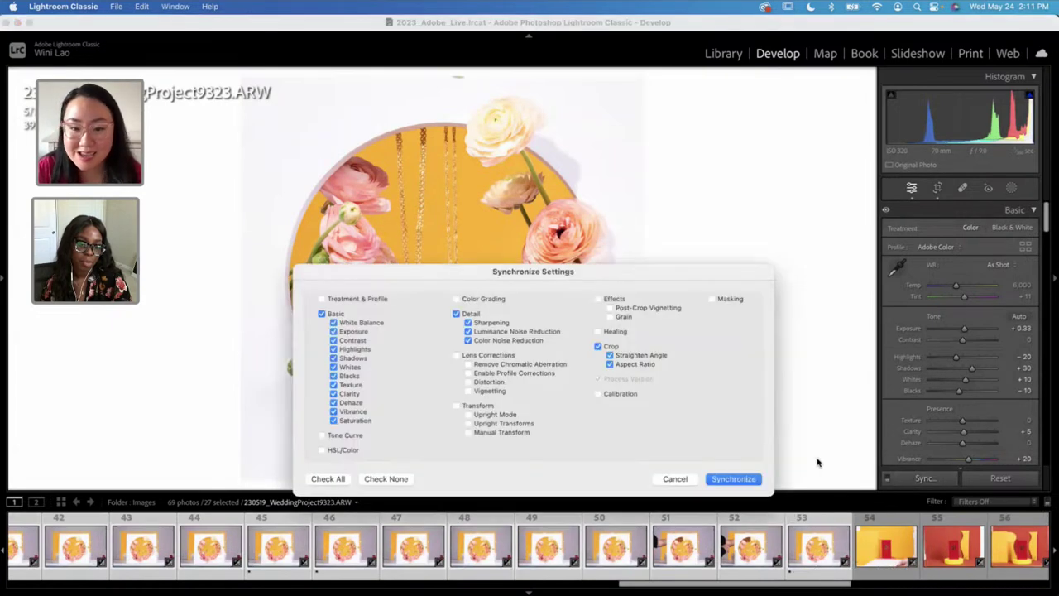
{"action": "left_click", "coordinate": [728, 479]}
Step: Select only photo 27 and step through the newly cropped shots
{"action": "scroll", "coordinate": [358, 542], "scroll_direction": "up", "scroll_amount": 5}
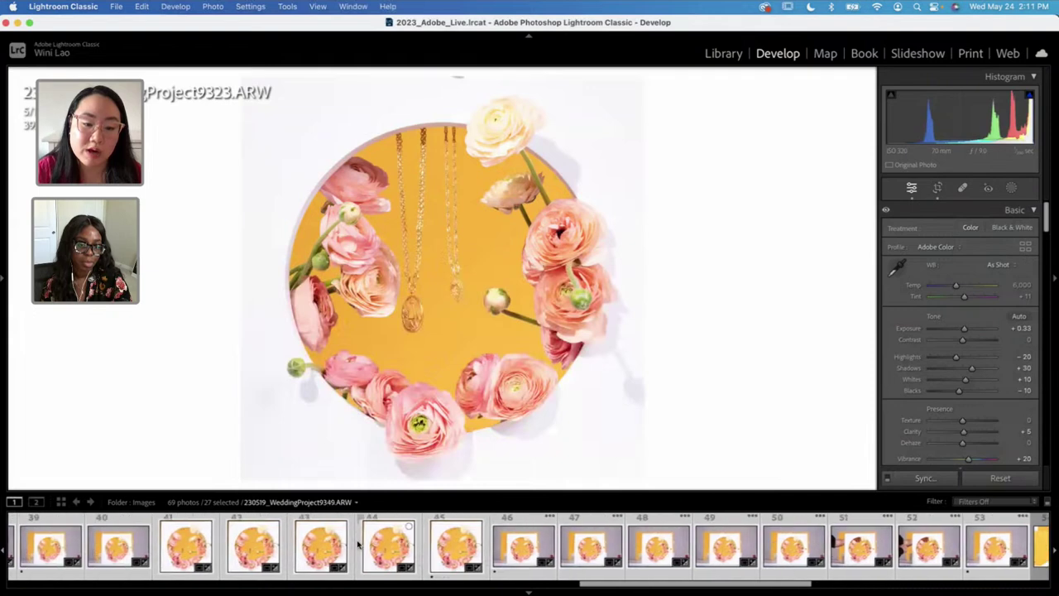
{"action": "scroll", "coordinate": [331, 542], "scroll_direction": "up", "scroll_amount": 3}
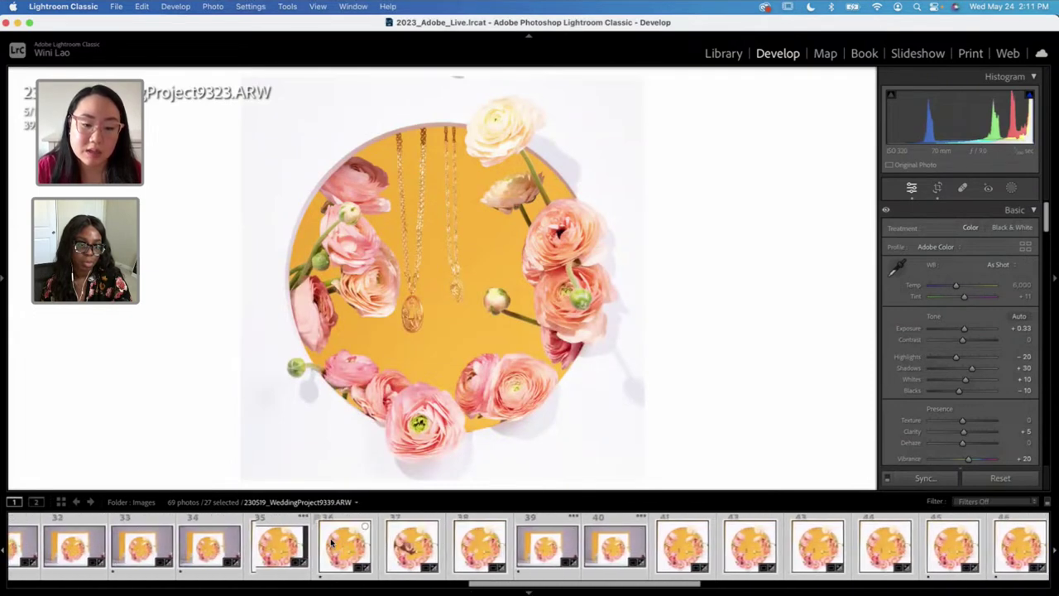
{"action": "scroll", "coordinate": [216, 546], "scroll_direction": "up", "scroll_amount": 5}
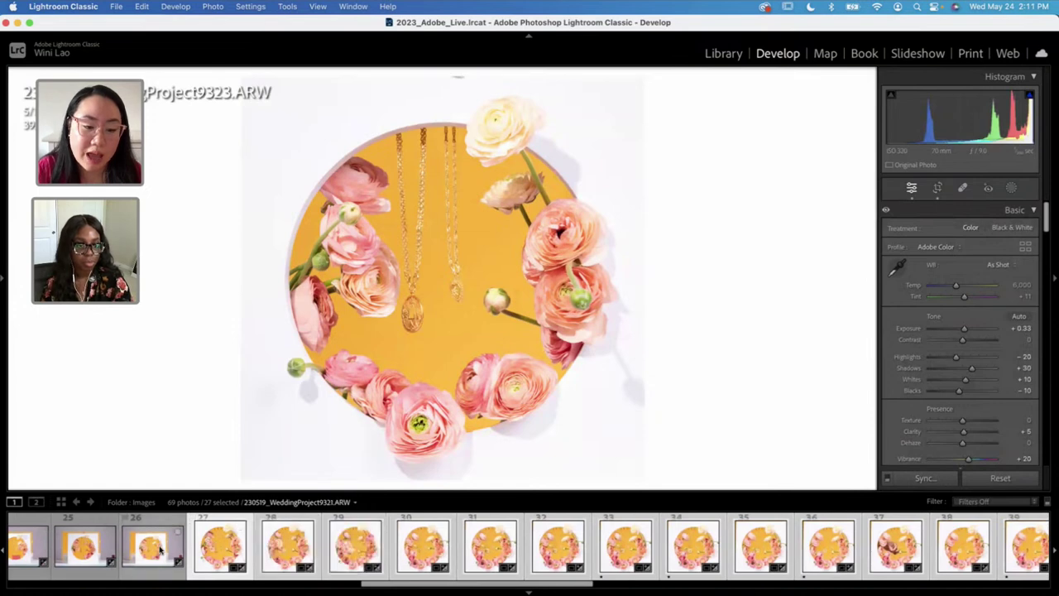
{"action": "left_click", "coordinate": [213, 551]}
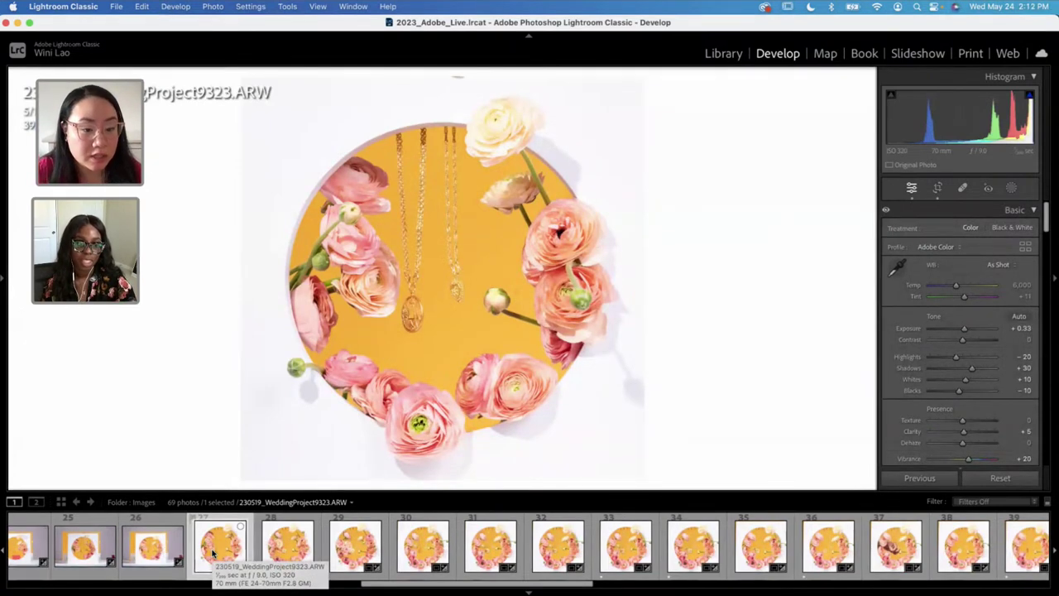
{"action": "key", "text": "Right"}
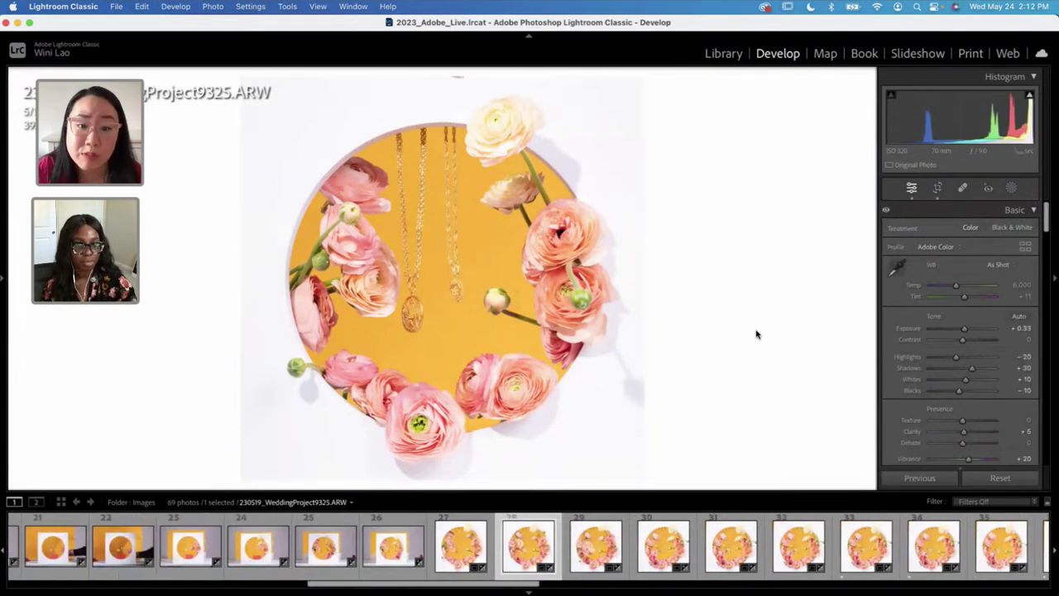
{"action": "key", "text": "Right"}
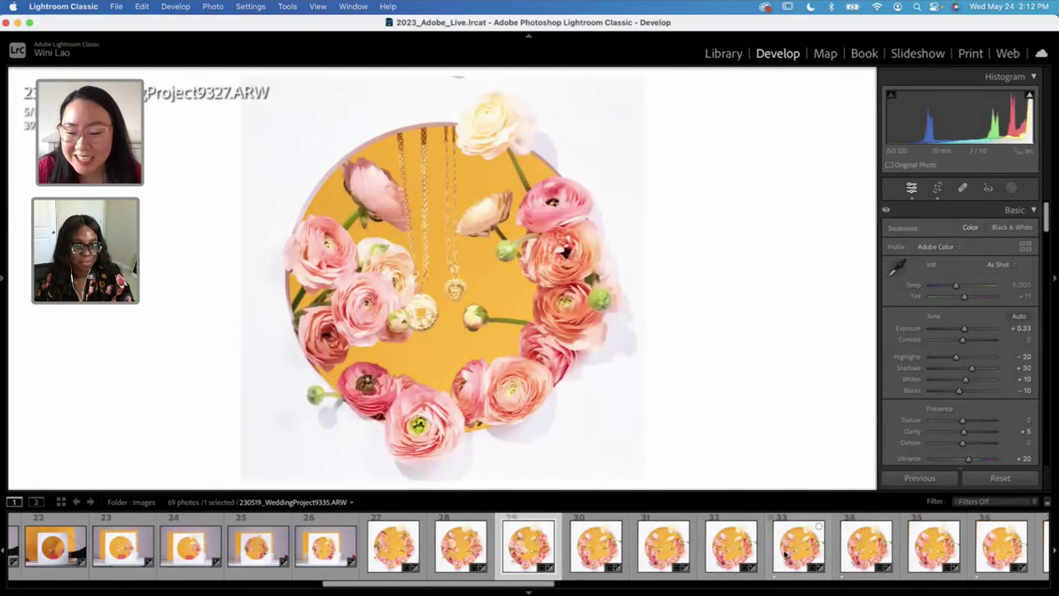
Step: Compare photo 9335 with 9336, ending on 230519_WeddingProject9335.ARW
{"action": "left_click", "coordinate": [785, 556]}
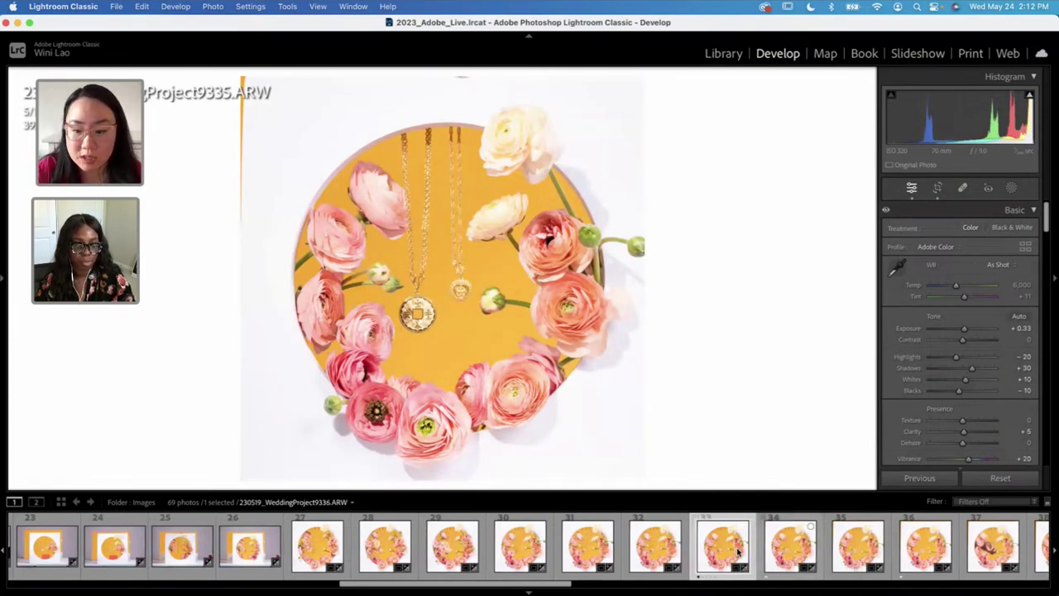
{"action": "scroll", "coordinate": [712, 556], "scroll_direction": "right", "scroll_amount": 1}
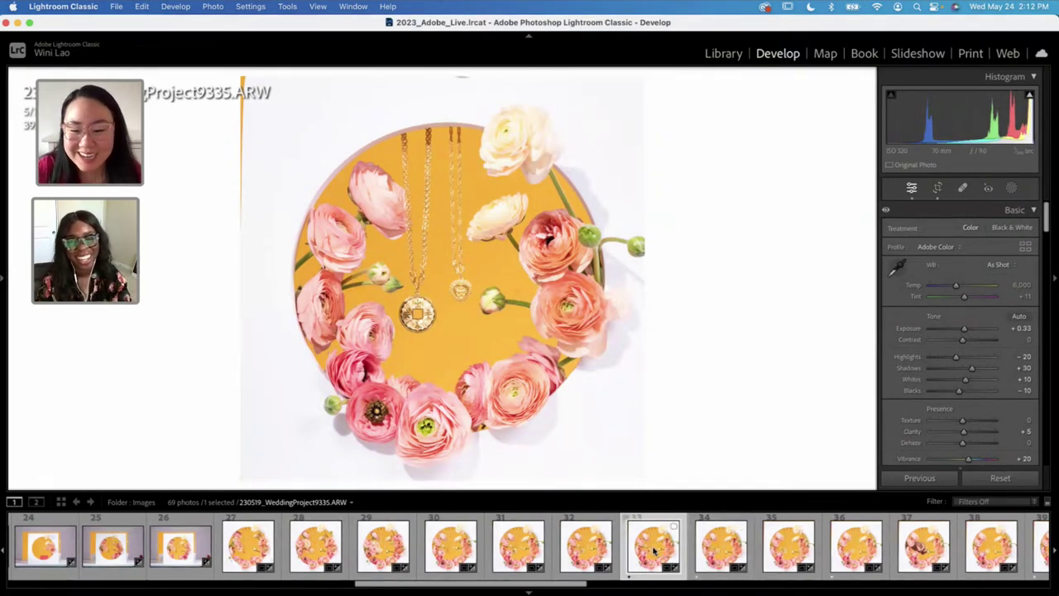
{"action": "key", "text": "Right"}
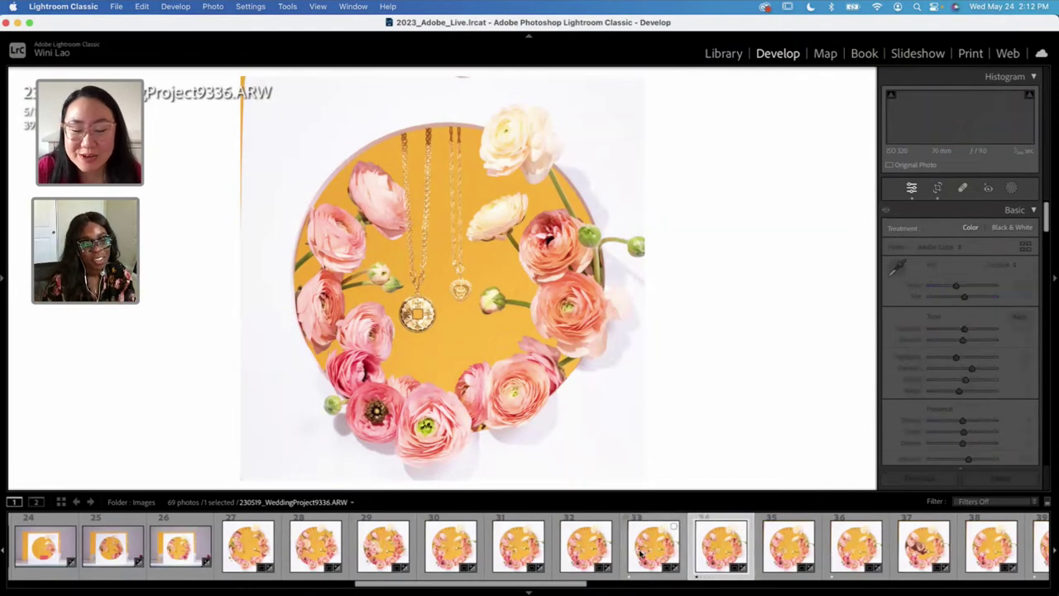
{"action": "left_click", "coordinate": [646, 556]}
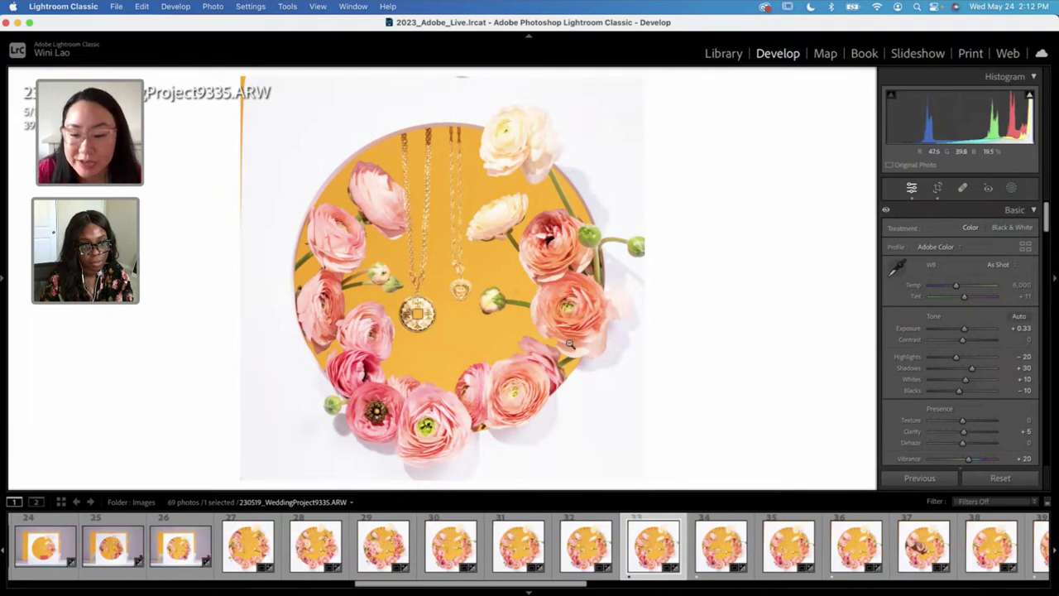
Step: Flip back and forth between photos 9335 and 9336 to compare them
{"action": "left_click", "coordinate": [713, 539]}
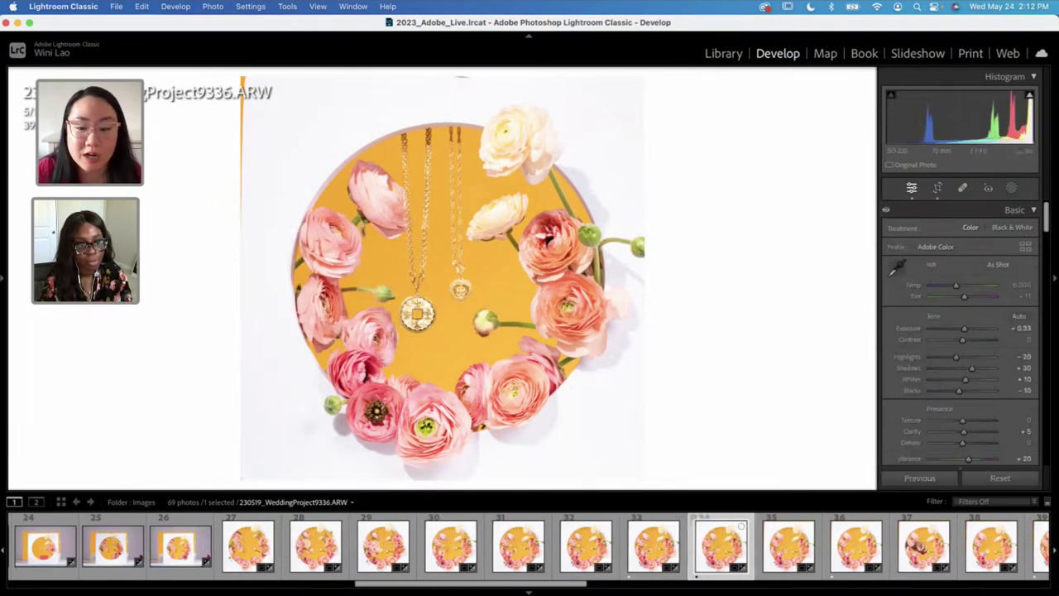
{"action": "left_click", "coordinate": [658, 546]}
{"action": "left_click", "coordinate": [707, 551]}
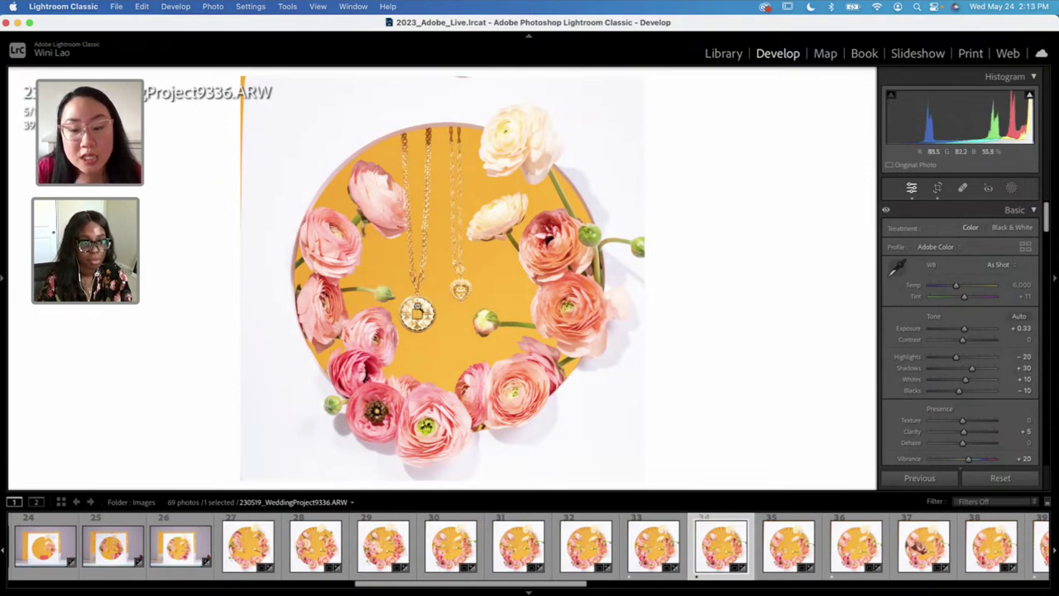
{"action": "left_click", "coordinate": [643, 521]}
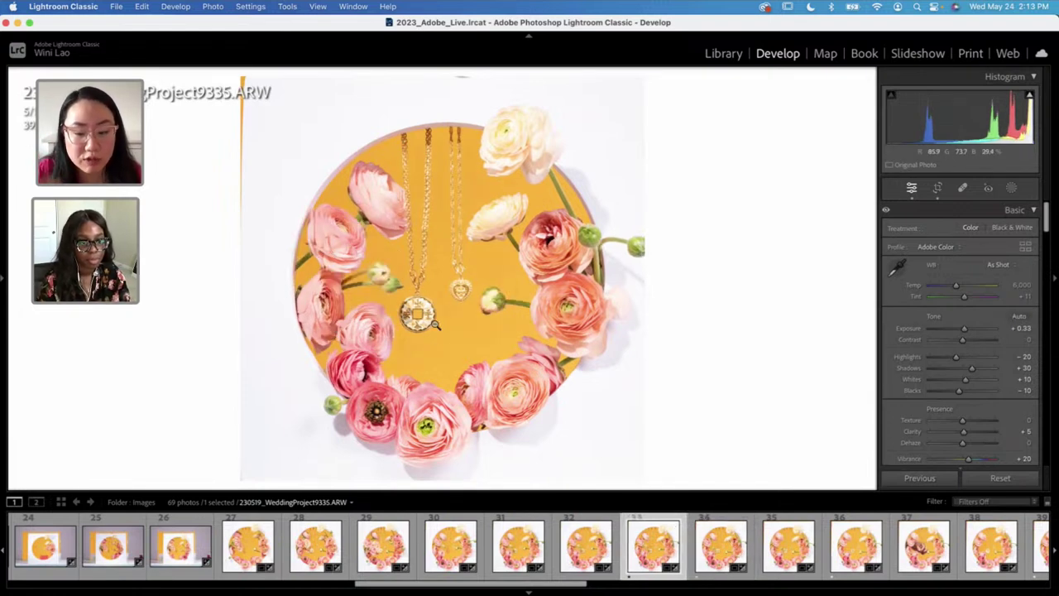
Step: Select photos 9335 and 9336 and send them to Edit in Adobe Photoshop 2023
{"action": "left_click", "coordinate": [726, 546], "text": "super"}
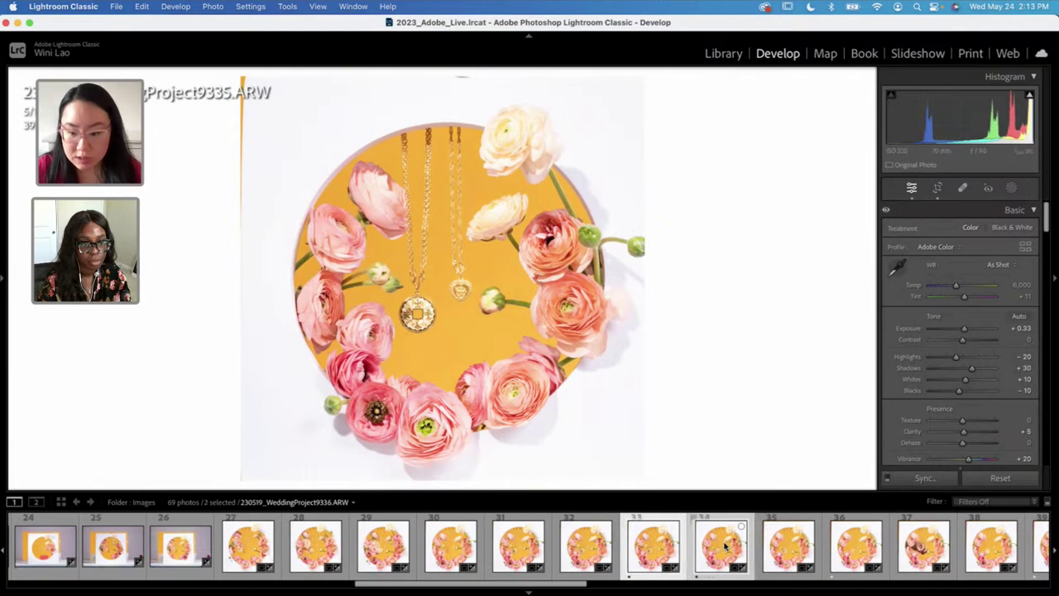
{"action": "right_click", "coordinate": [725, 544]}
{"action": "mouse_move", "coordinate": [804, 357]}
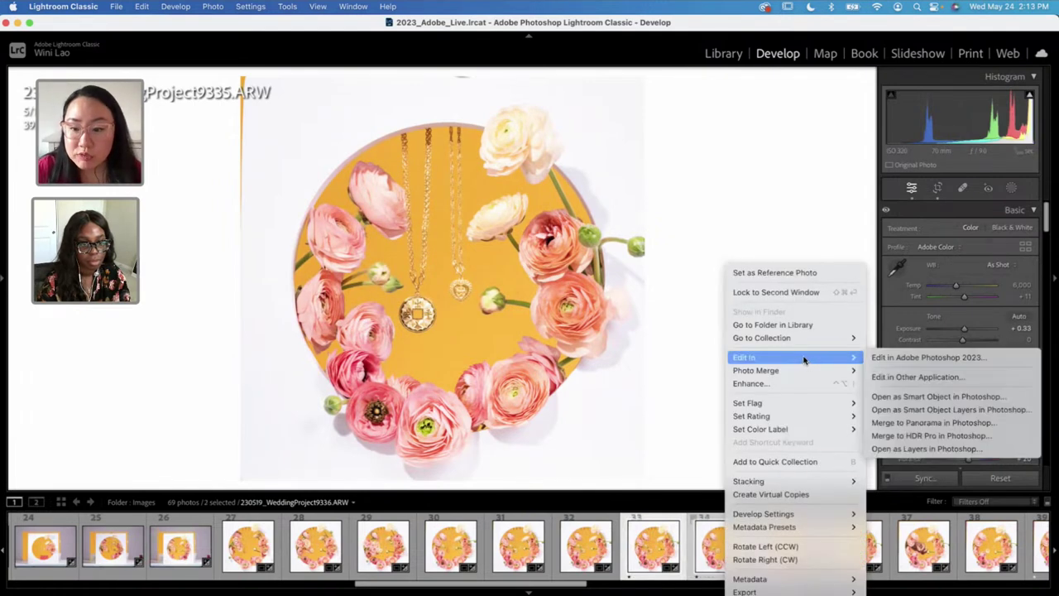
{"action": "left_click", "coordinate": [884, 358]}
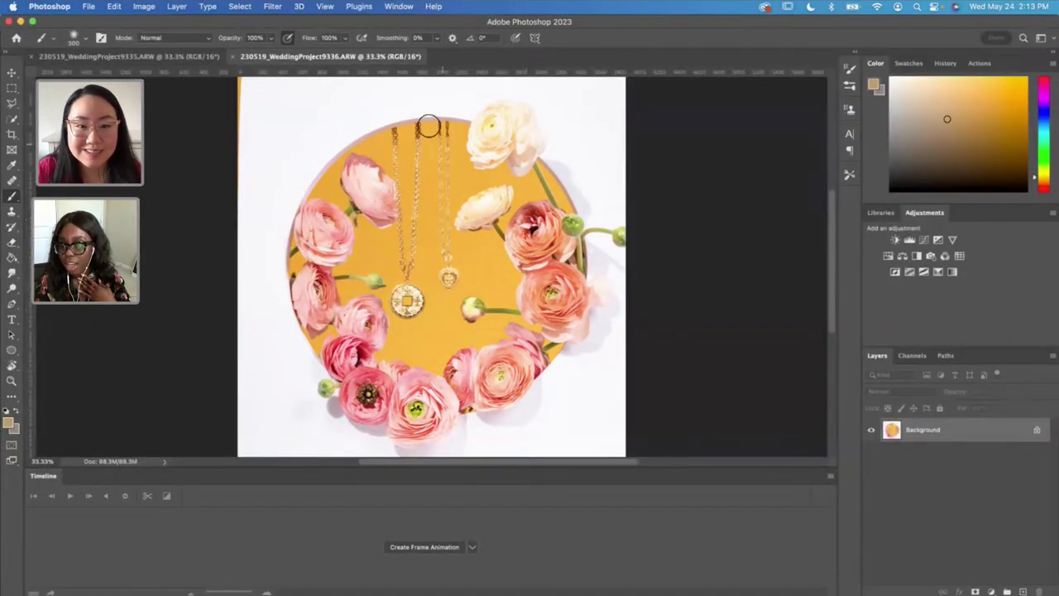
Step: Hide the Timeline panel and switch to the 9335 photo document
{"action": "left_click", "coordinate": [404, 11]}
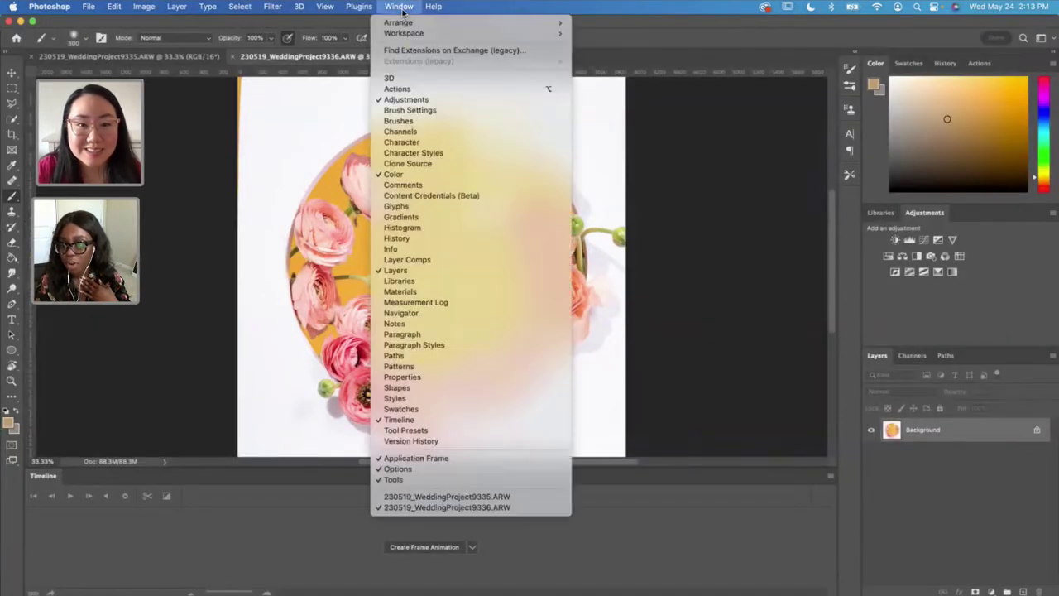
{"action": "left_click", "coordinate": [440, 419]}
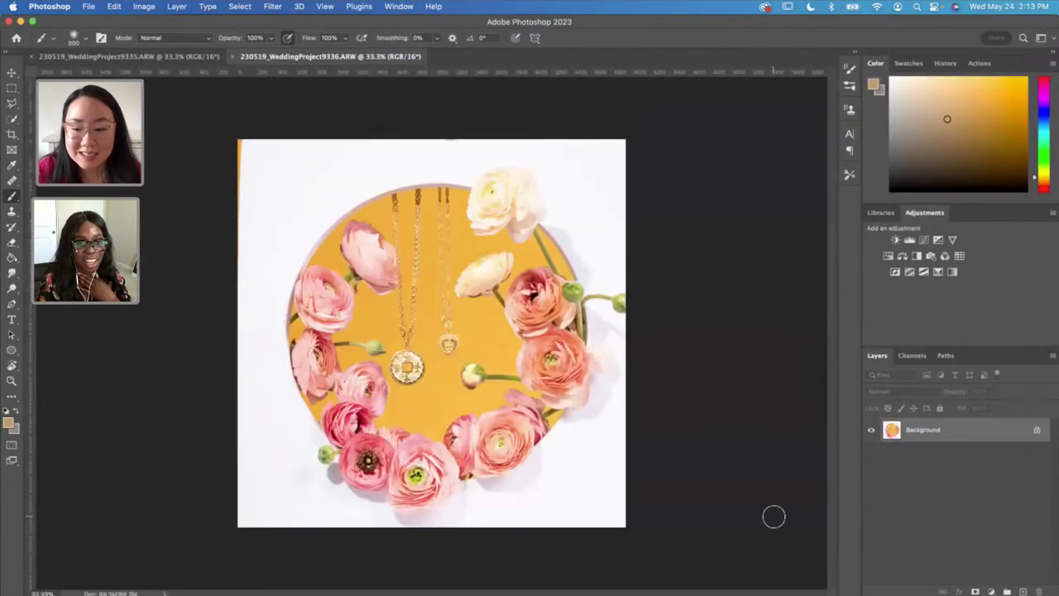
{"action": "left_click", "coordinate": [189, 58]}
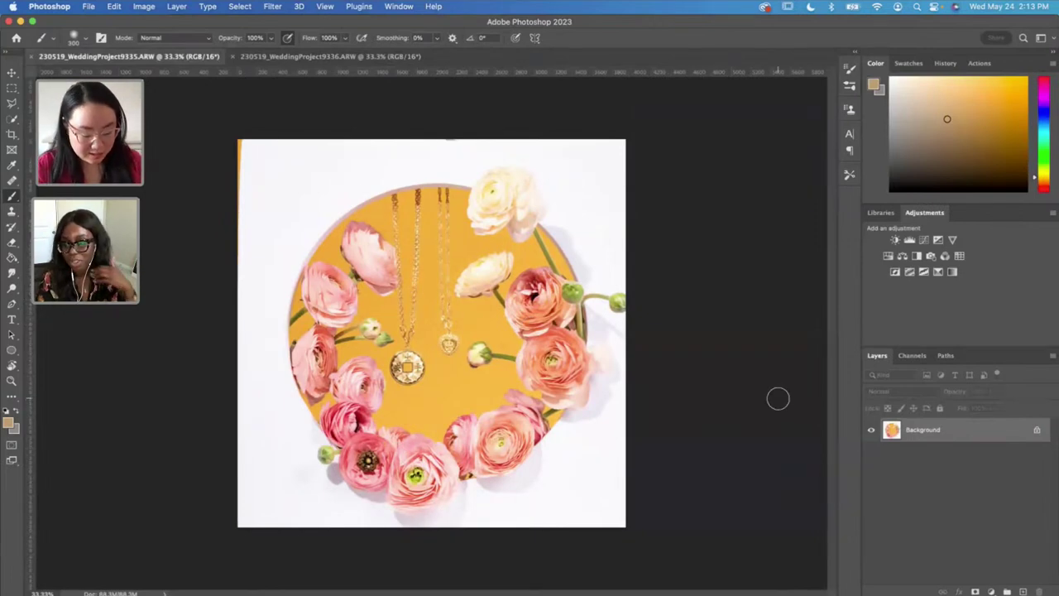
Step: Add and undo an empty layer in 9335, then return to the 9336 document
{"action": "left_click", "coordinate": [1024, 592]}
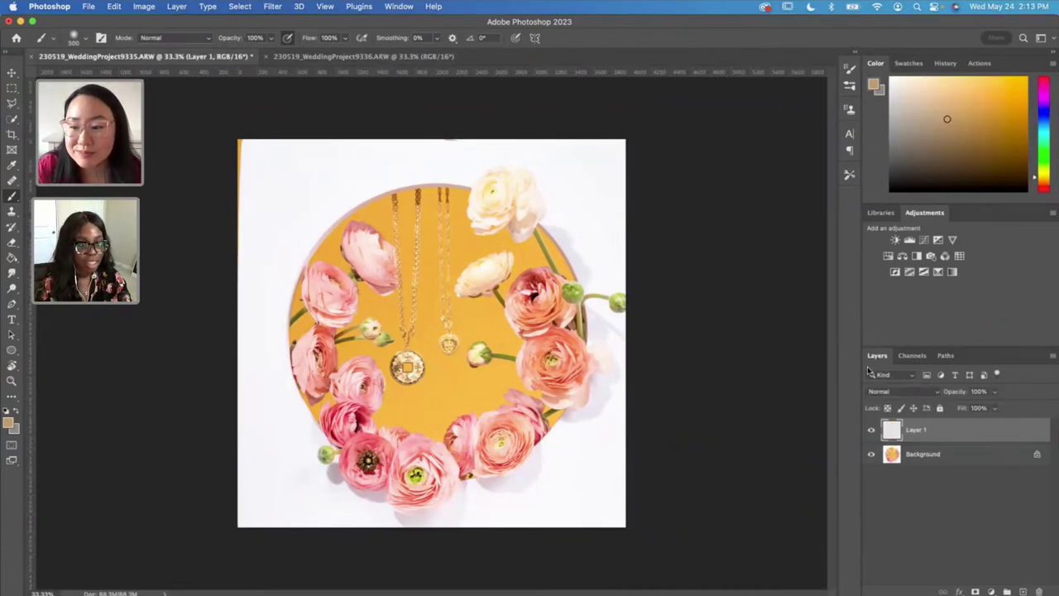
{"action": "key", "text": "super+z"}
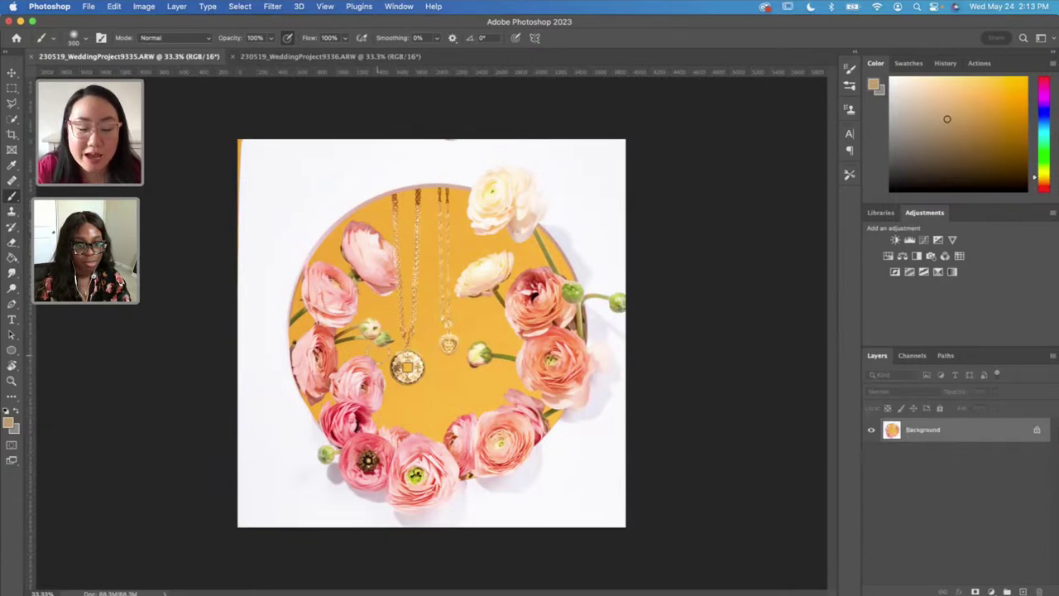
{"action": "scroll", "coordinate": [459, 364], "scroll_direction": "up", "scroll_amount": 1}
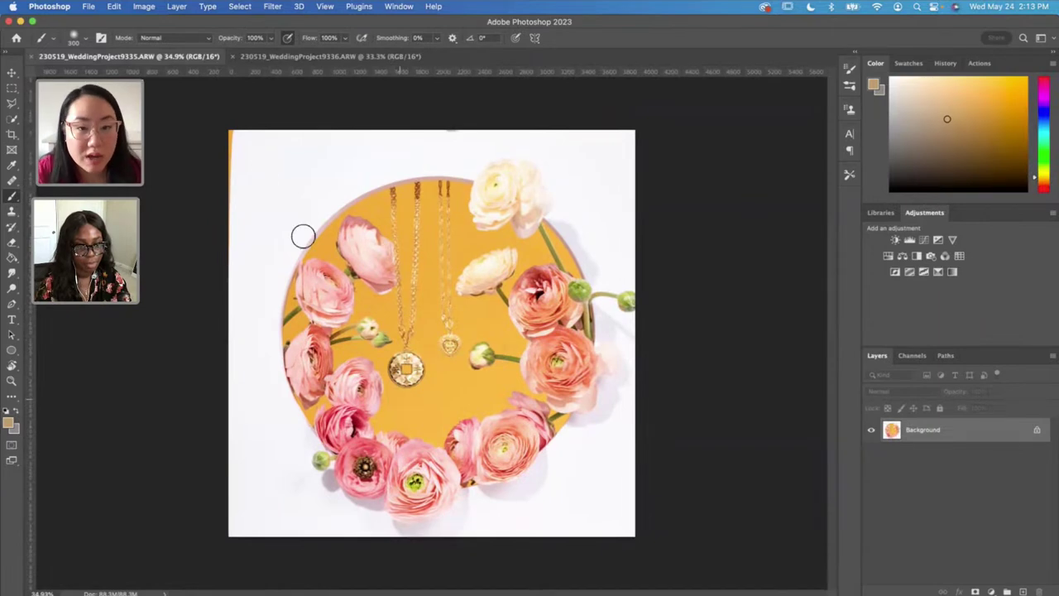
{"action": "left_click", "coordinate": [319, 56]}
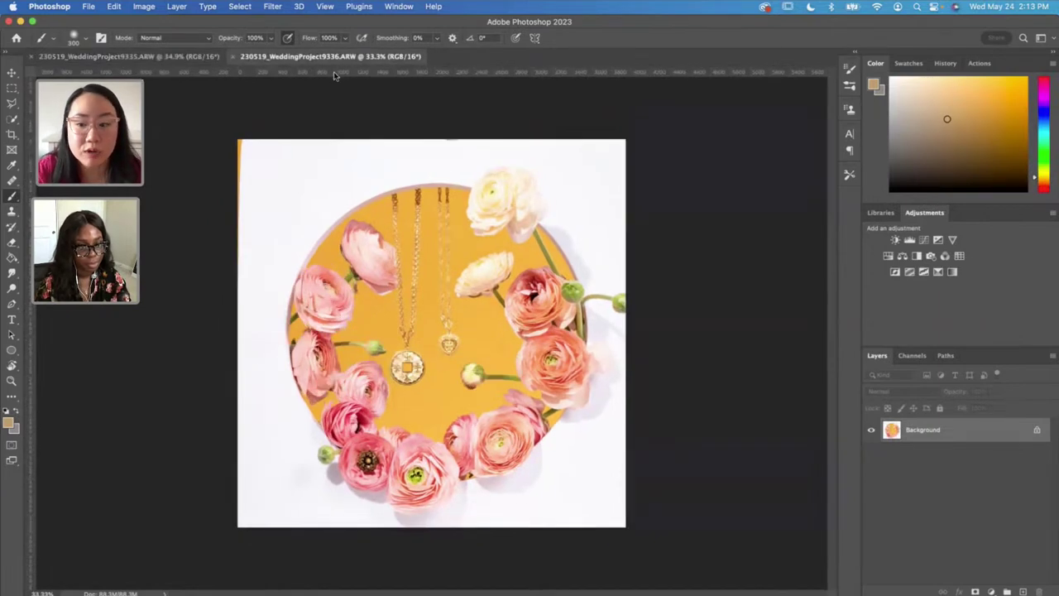
Step: Duplicate the 9336 Background layer into the 9335 document
{"action": "right_click", "coordinate": [938, 431]}
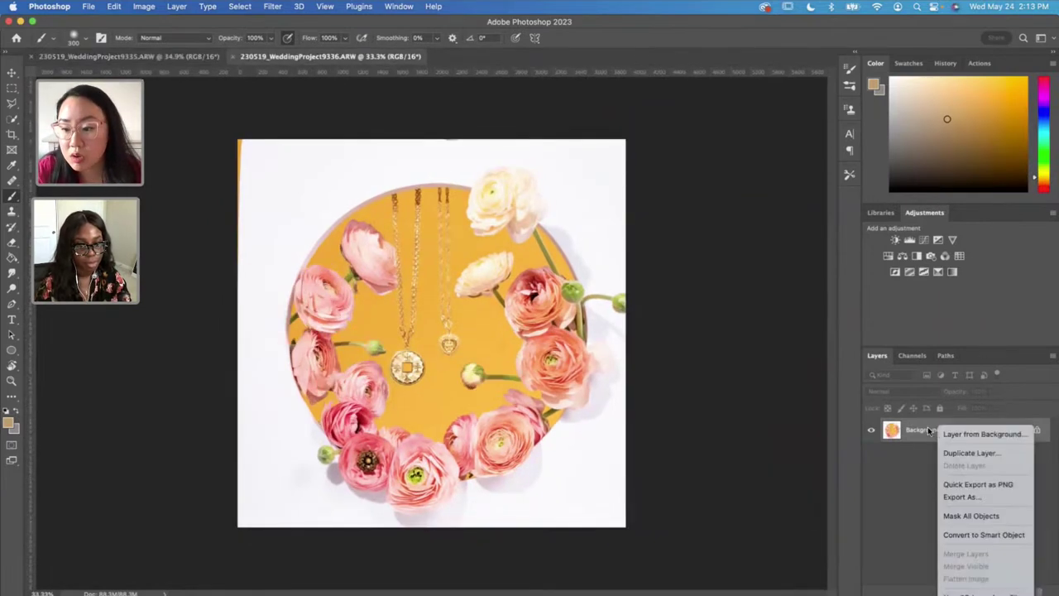
{"action": "left_click", "coordinate": [970, 453]}
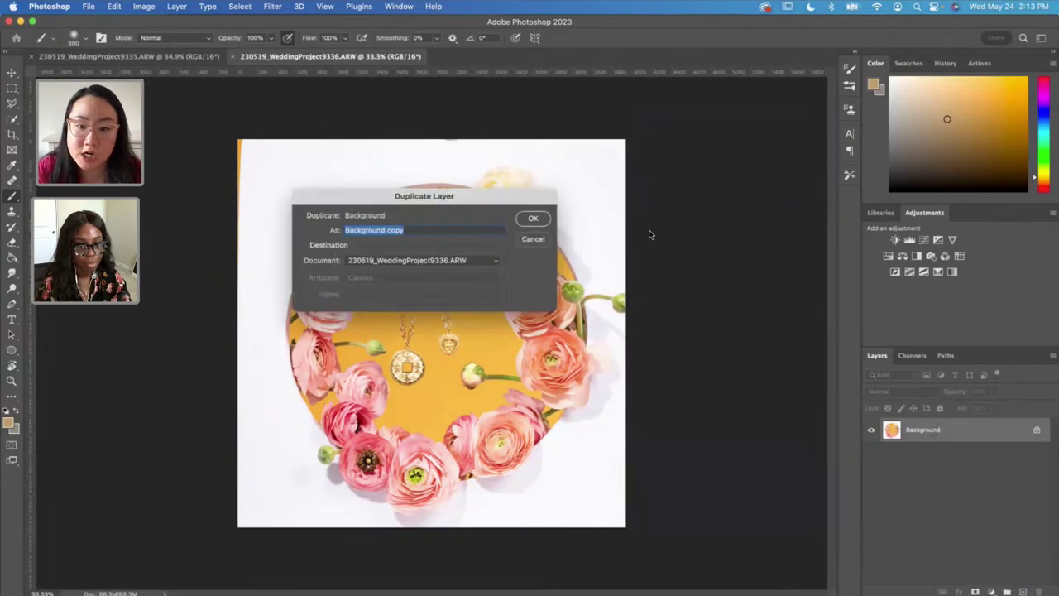
{"action": "left_click", "coordinate": [464, 260]}
{"action": "left_click", "coordinate": [447, 247]}
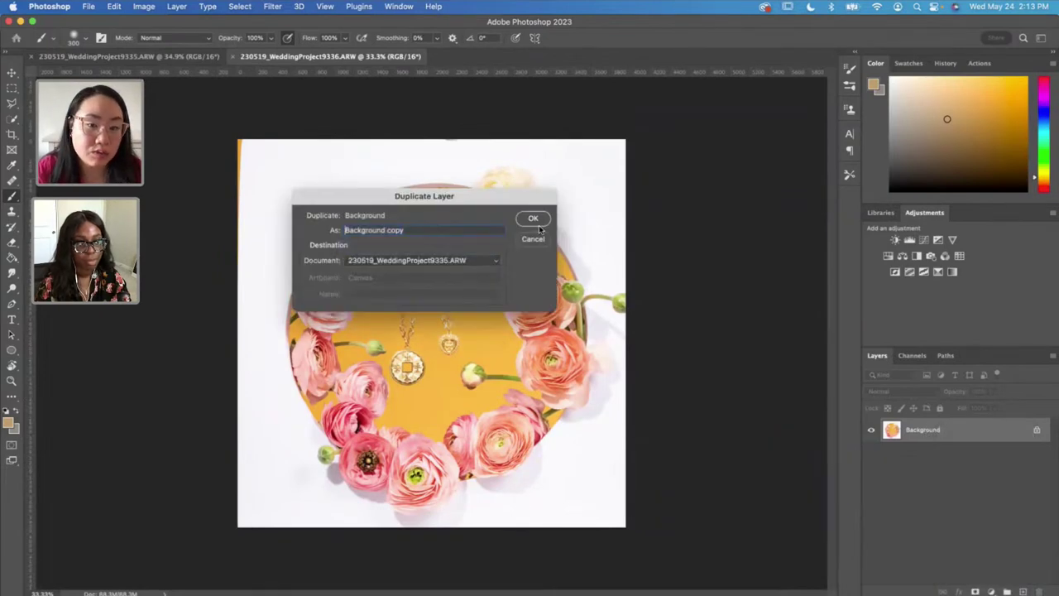
{"action": "left_click", "coordinate": [533, 218]}
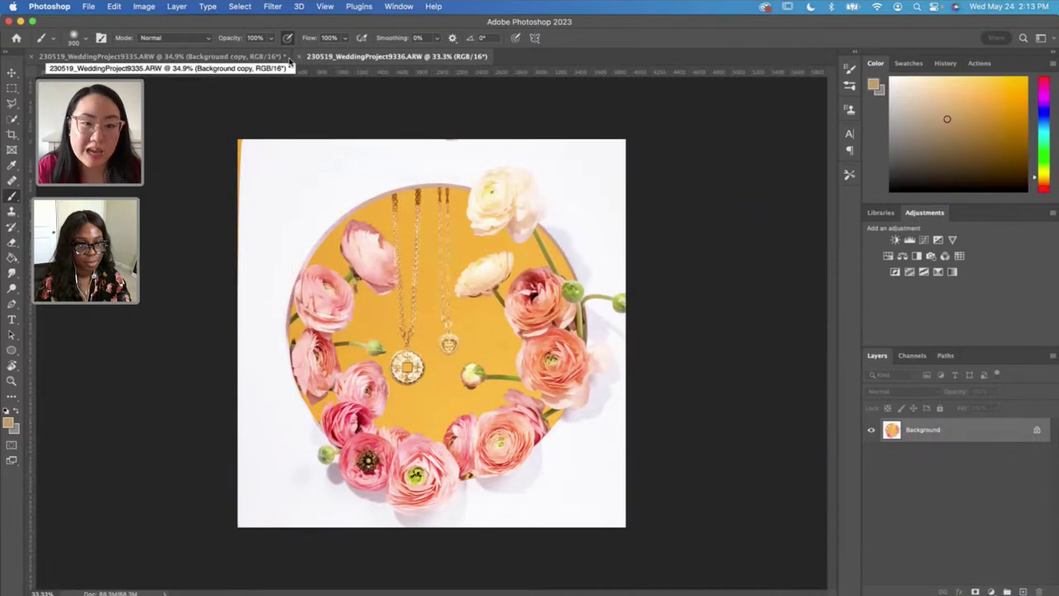
Step: In the 9335 document, rename the copied layer to 'No Shadow'
{"action": "left_click", "coordinate": [253, 62]}
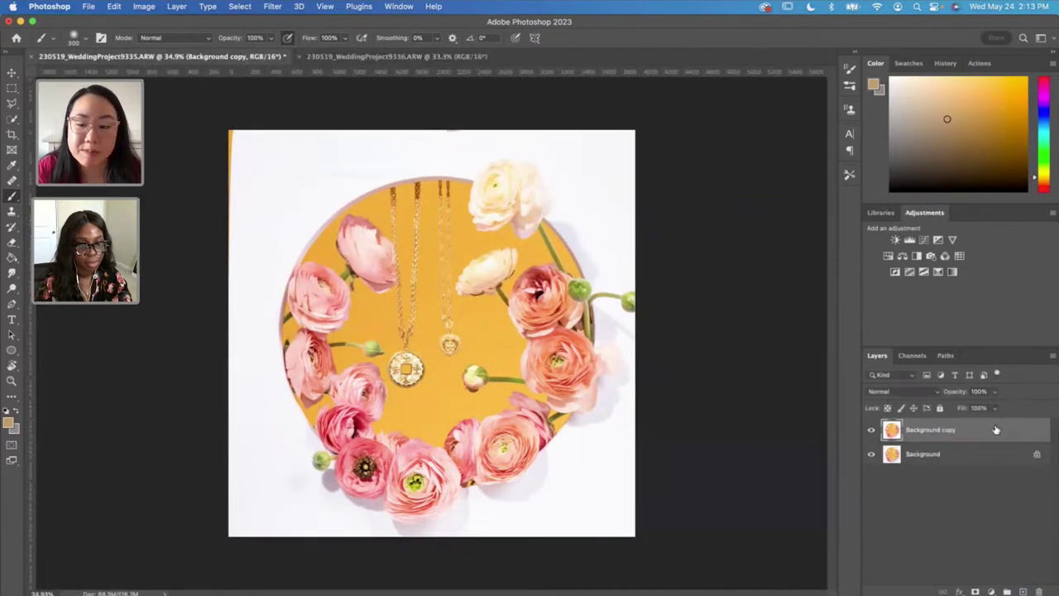
{"action": "double_click", "coordinate": [936, 430]}
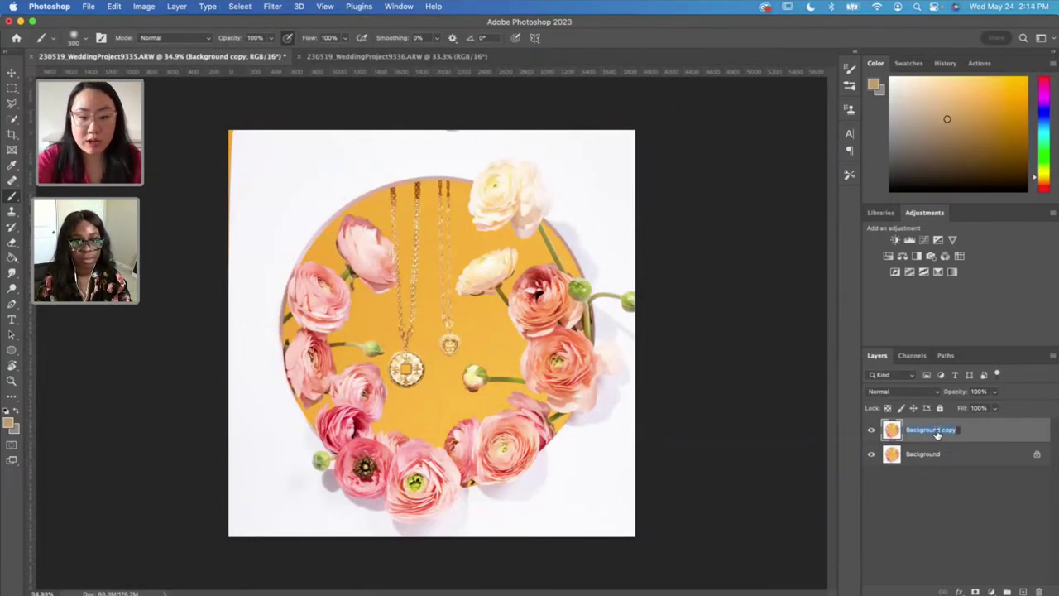
{"action": "type", "text": "No Shadow"}
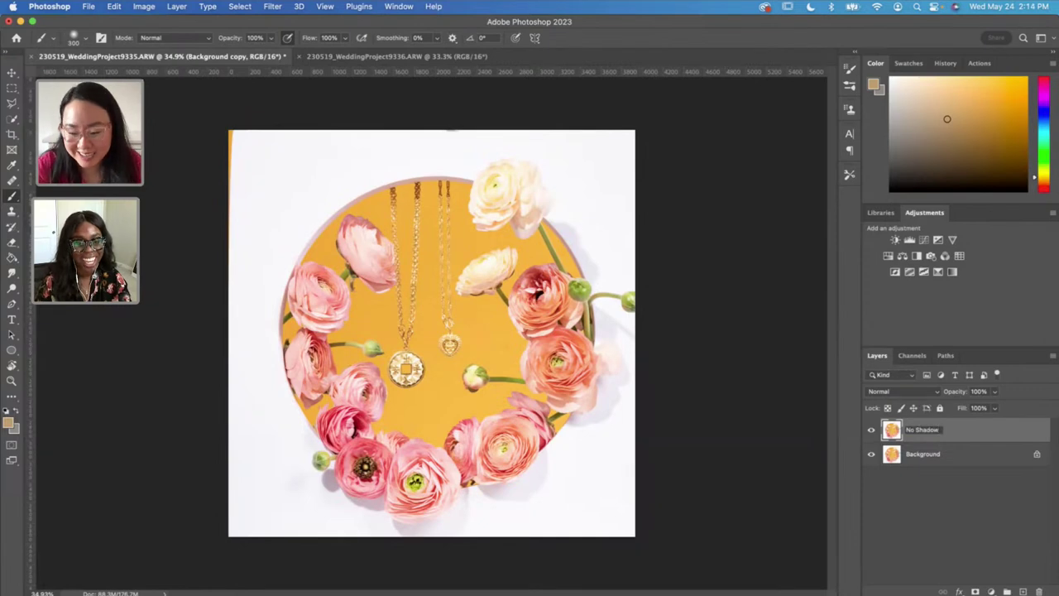
{"action": "key", "text": "Return"}
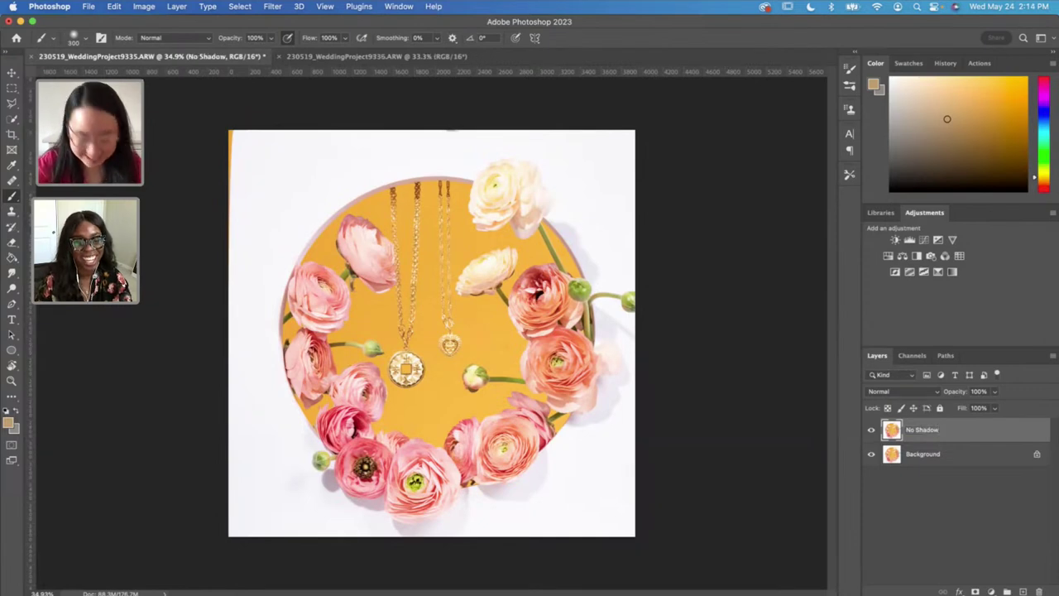
Step: Give No Shadow an inverted, hide-all black mask and set a 170 black brush
{"action": "left_click", "coordinate": [975, 591]}
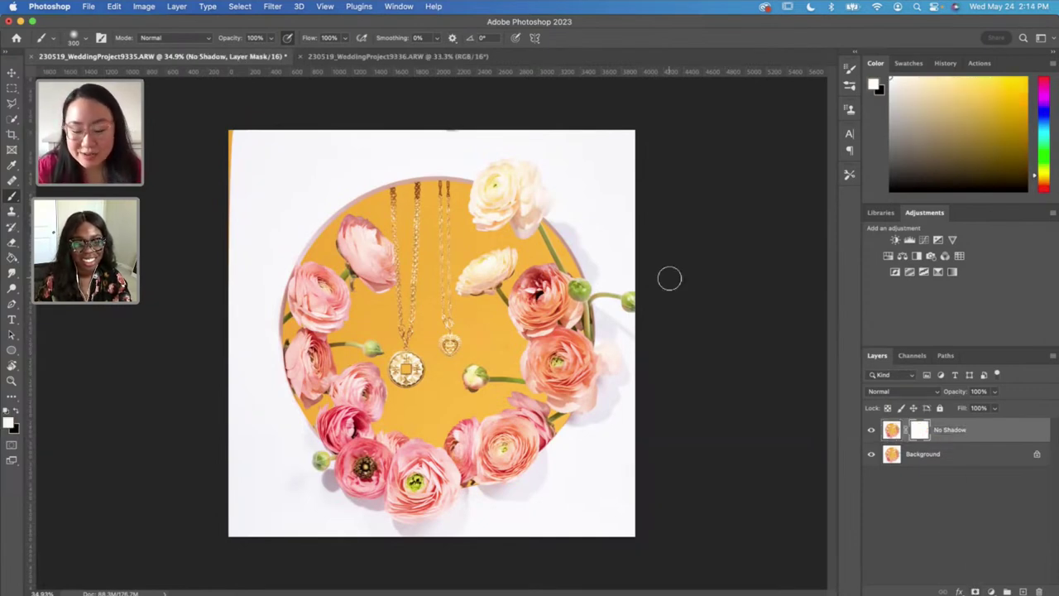
{"action": "key", "text": "super+i"}
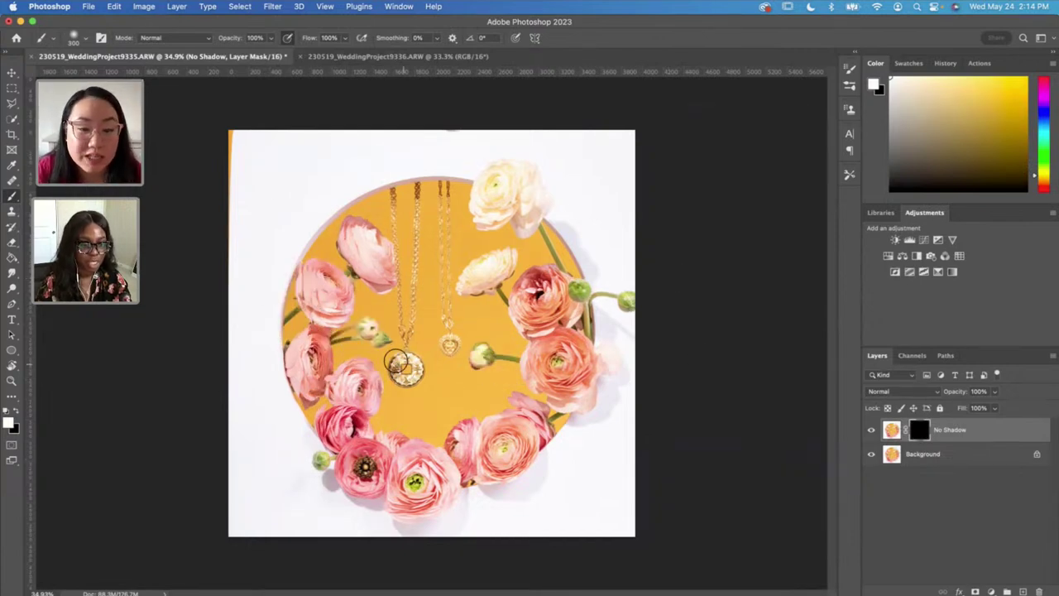
{"action": "scroll", "coordinate": [397, 430], "scroll_direction": "up", "scroll_amount": 3}
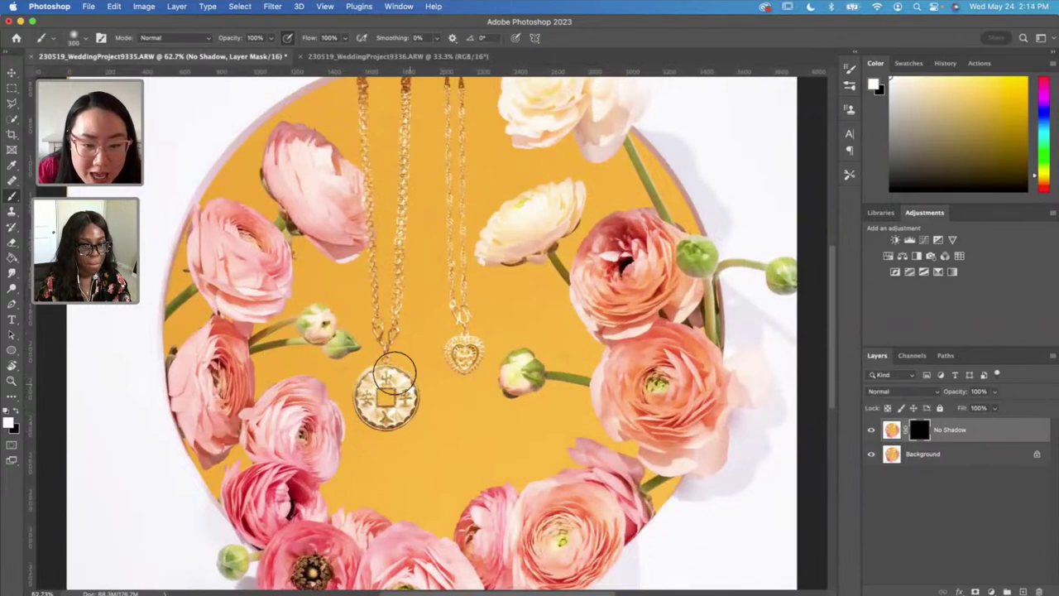
{"action": "scroll", "coordinate": [397, 389], "scroll_direction": "up", "scroll_amount": 3}
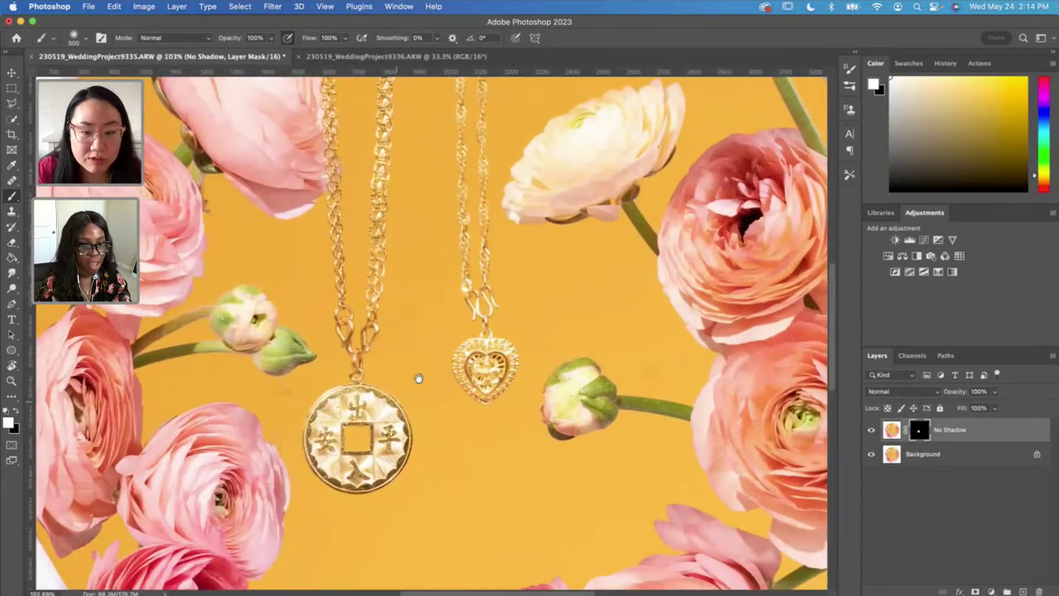
{"action": "scroll", "coordinate": [419, 378], "scroll_direction": "down", "scroll_amount": 2}
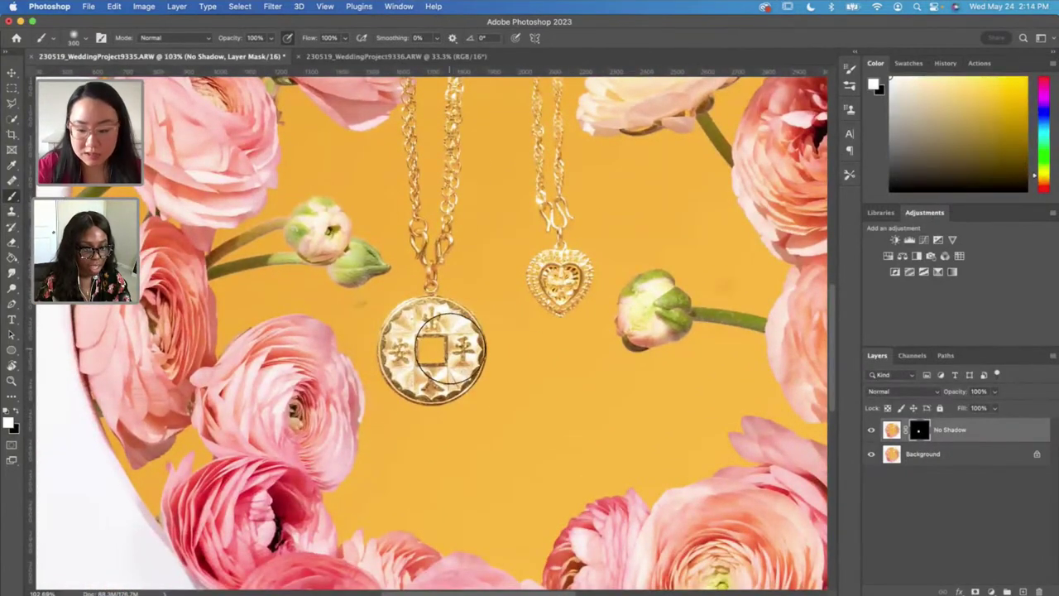
{"action": "key", "text": "bracketleft"}
{"action": "key", "text": "bracketleft"}
{"action": "key", "text": "bracketleft"}
{"action": "key", "text": "bracketleft"}
{"action": "key", "text": "bracketleft"}
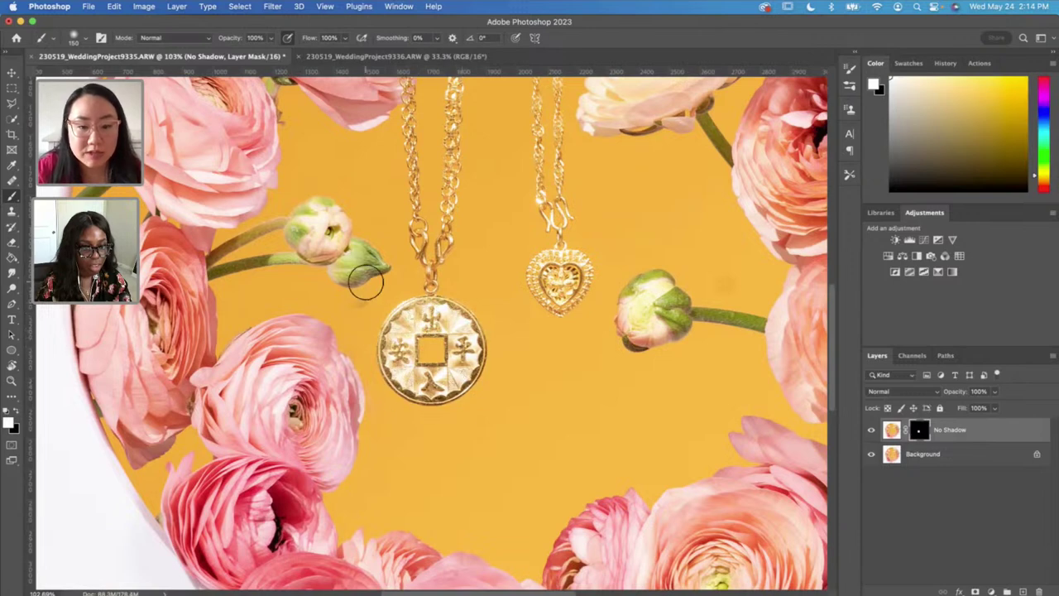
{"action": "key", "text": "x"}
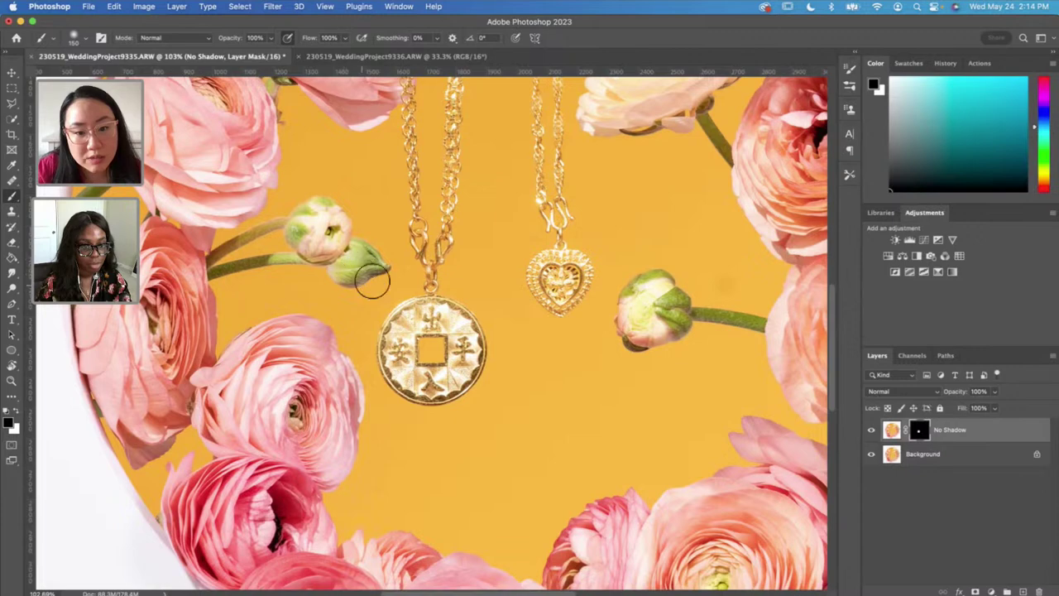
{"action": "scroll", "coordinate": [388, 356], "scroll_direction": "down", "scroll_amount": 5}
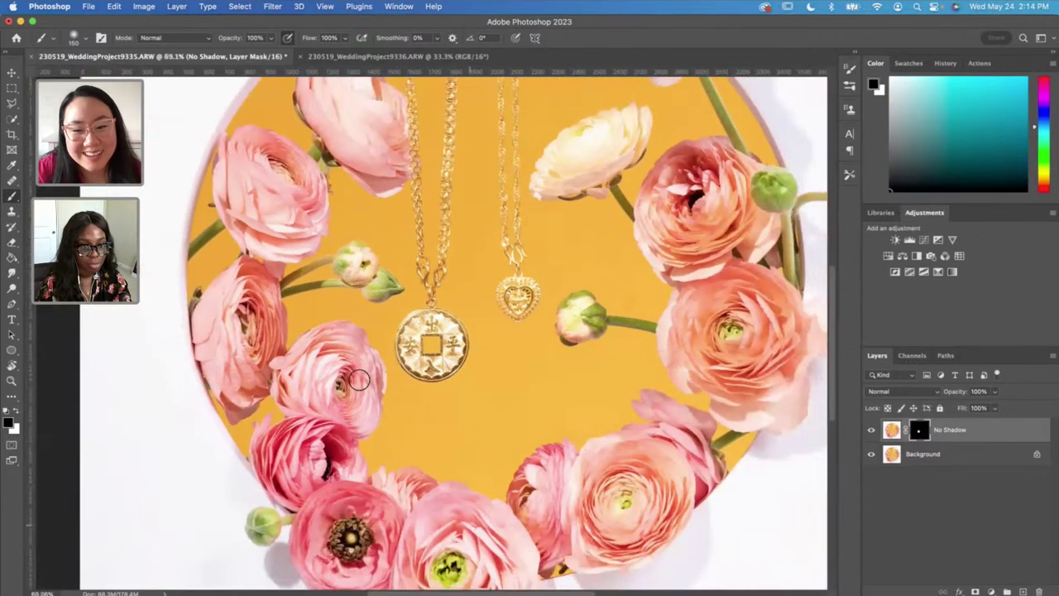
Step: Toggle the No Shadow layer off and on to compare the shadows, including the medallion's
{"action": "left_click", "coordinate": [871, 430]}
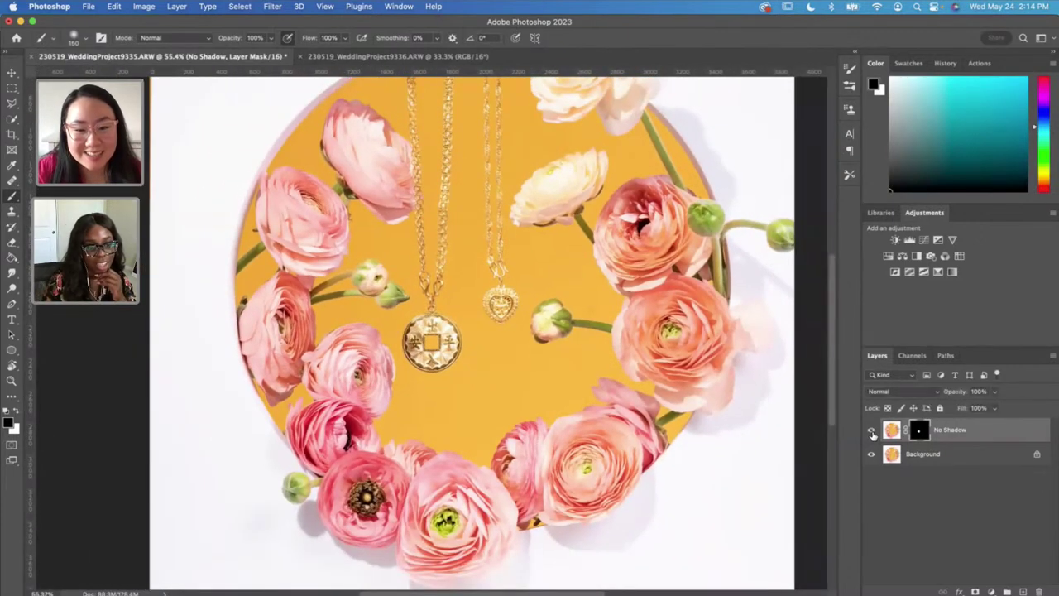
{"action": "left_click", "coordinate": [871, 429]}
{"action": "left_click", "coordinate": [871, 430]}
{"action": "left_click", "coordinate": [871, 430]}
{"action": "scroll", "coordinate": [517, 345], "scroll_direction": "up", "scroll_amount": 5}
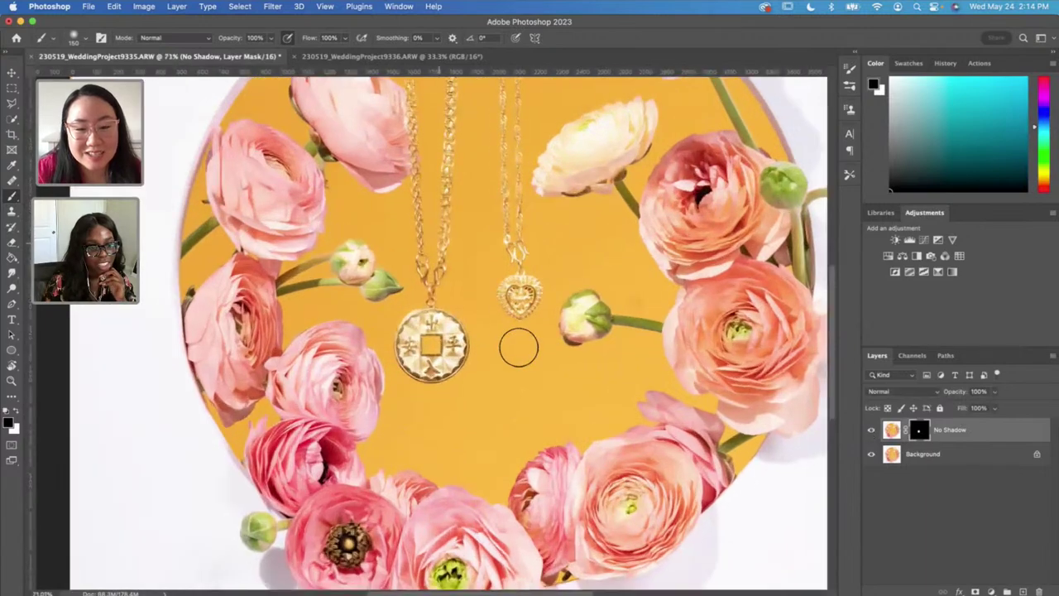
{"action": "scroll", "coordinate": [445, 192], "scroll_direction": "up", "scroll_amount": 4}
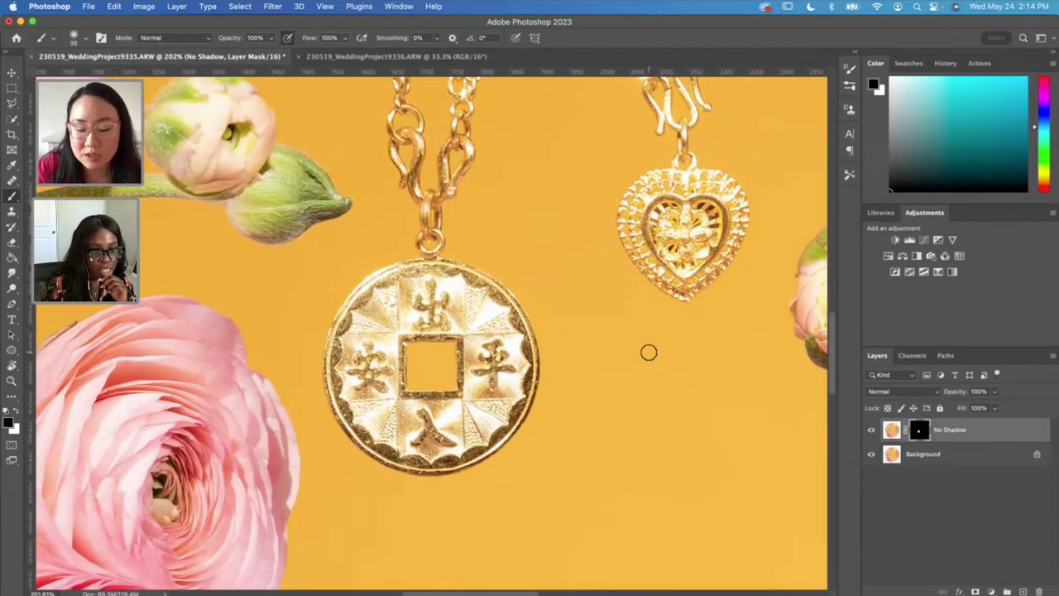
{"action": "scroll", "coordinate": [649, 353], "scroll_direction": "up", "scroll_amount": 3}
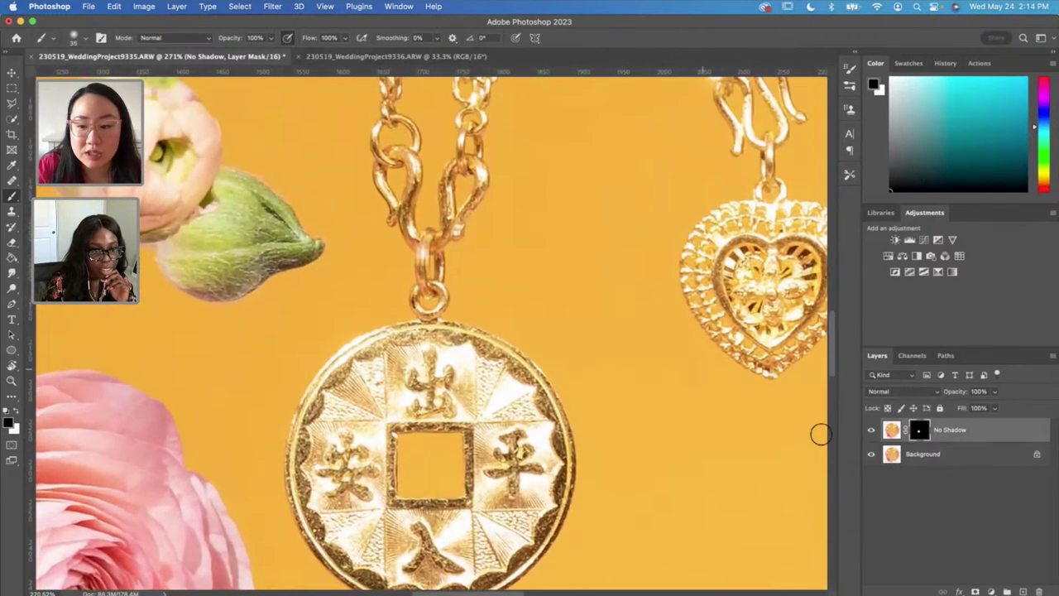
{"action": "left_click", "coordinate": [870, 430]}
{"action": "left_click", "coordinate": [870, 430]}
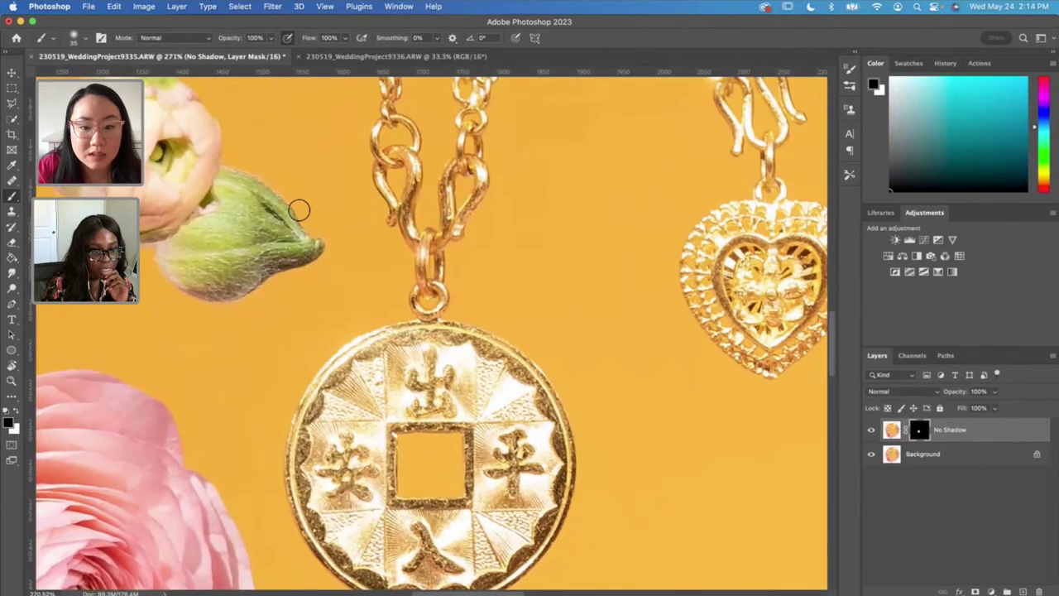
Step: Compare once more with No Shadow hidden, then target the layer's pixels instead of its mask
{"action": "left_click", "coordinate": [11, 74]}
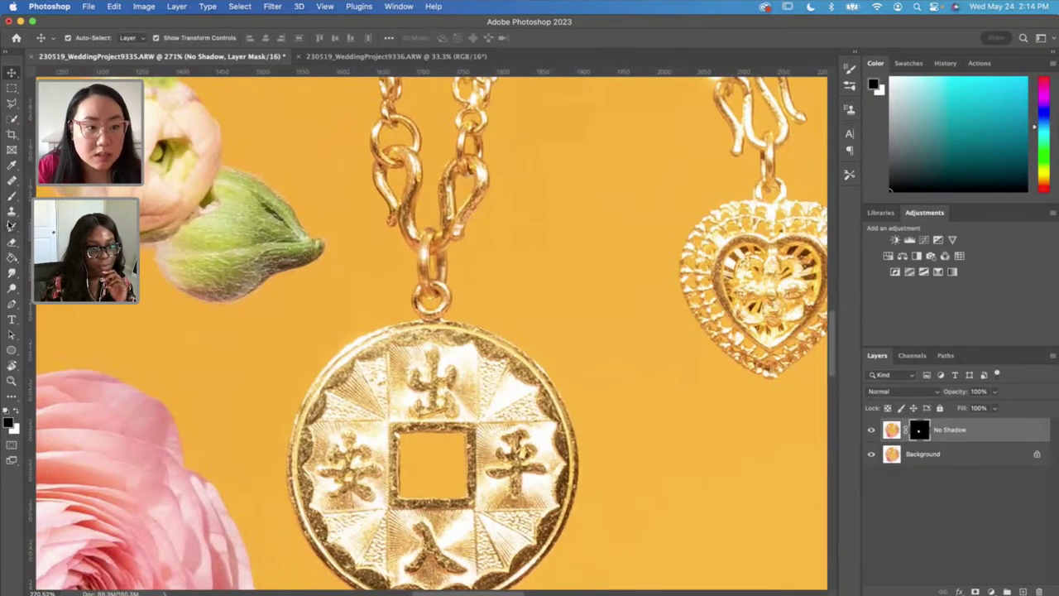
{"action": "left_click", "coordinate": [14, 195]}
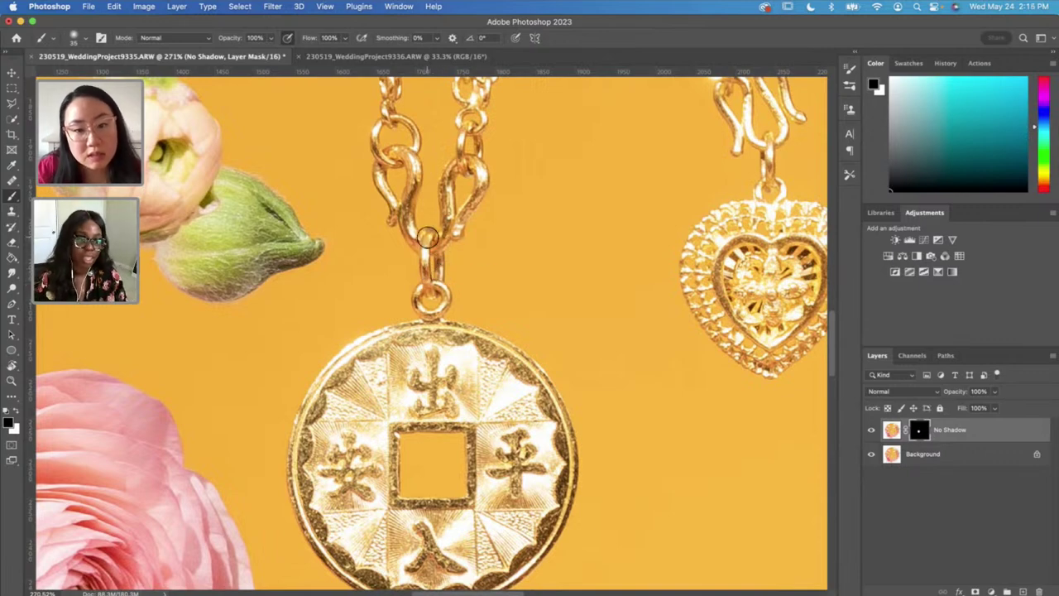
{"action": "scroll", "coordinate": [401, 190], "scroll_direction": "down", "scroll_amount": 10}
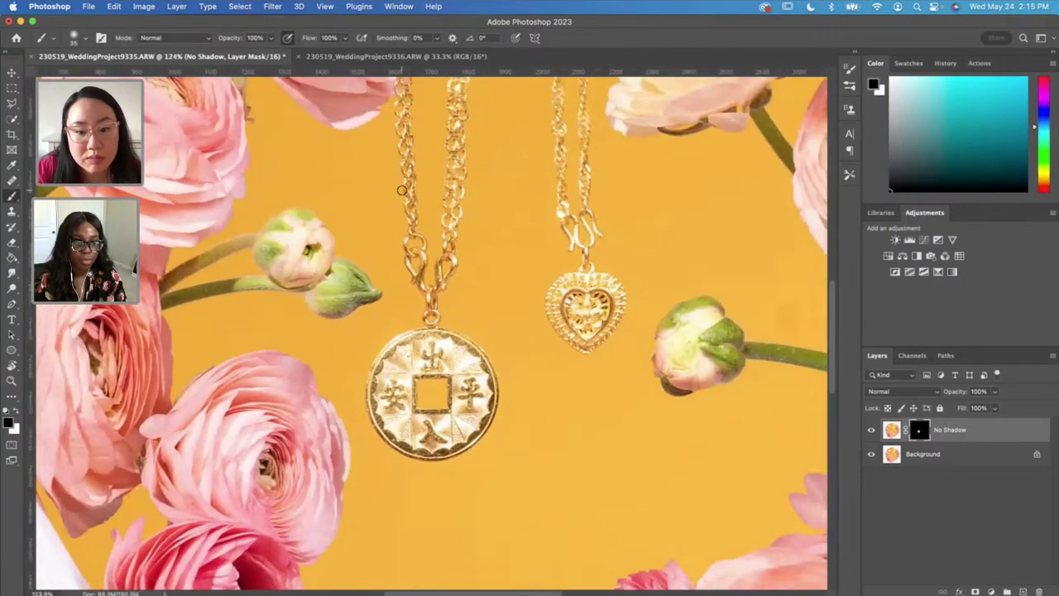
{"action": "scroll", "coordinate": [401, 190], "scroll_direction": "up", "scroll_amount": 3}
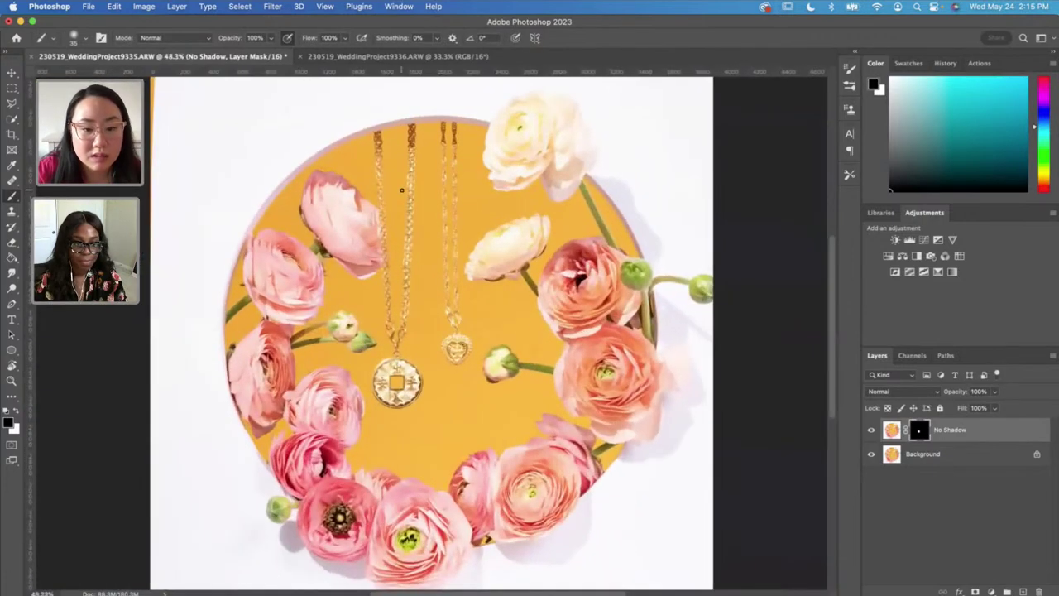
{"action": "scroll", "coordinate": [401, 190], "scroll_direction": "down", "scroll_amount": 2}
{"action": "left_click", "coordinate": [871, 429]}
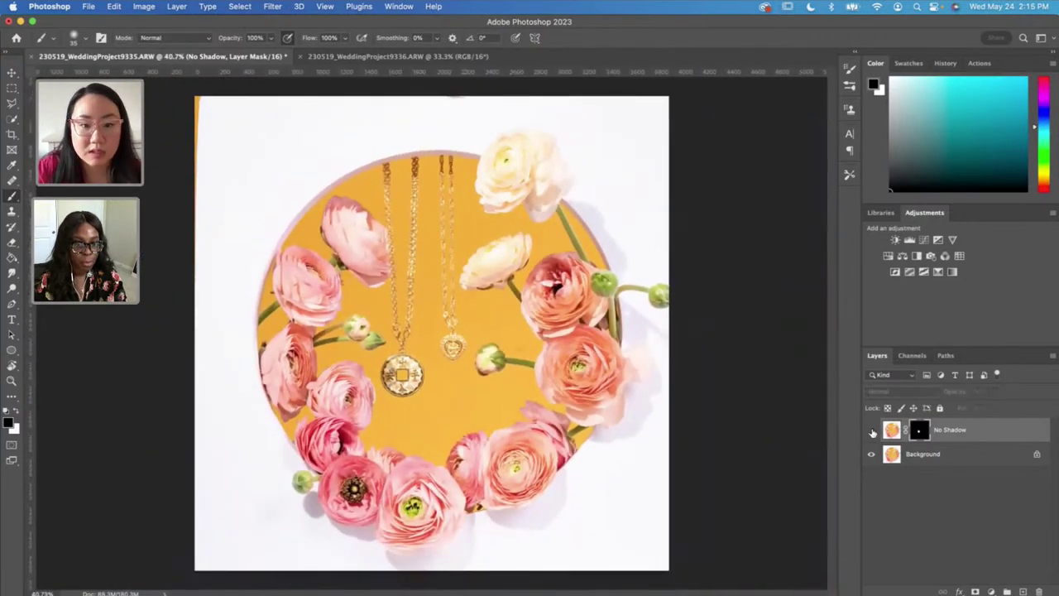
{"action": "left_click", "coordinate": [872, 430]}
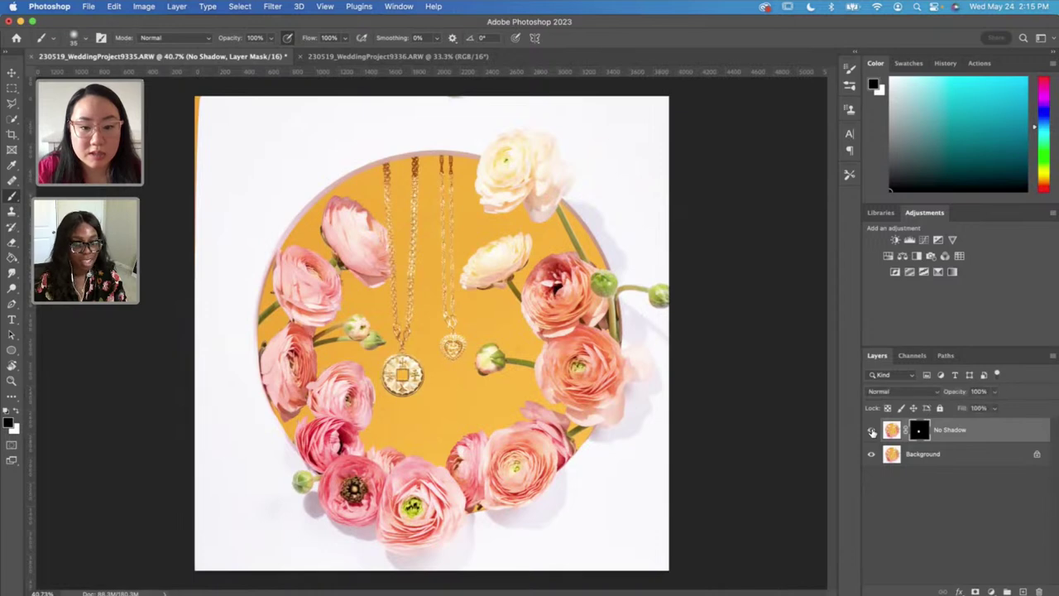
{"action": "key", "text": "super+2"}
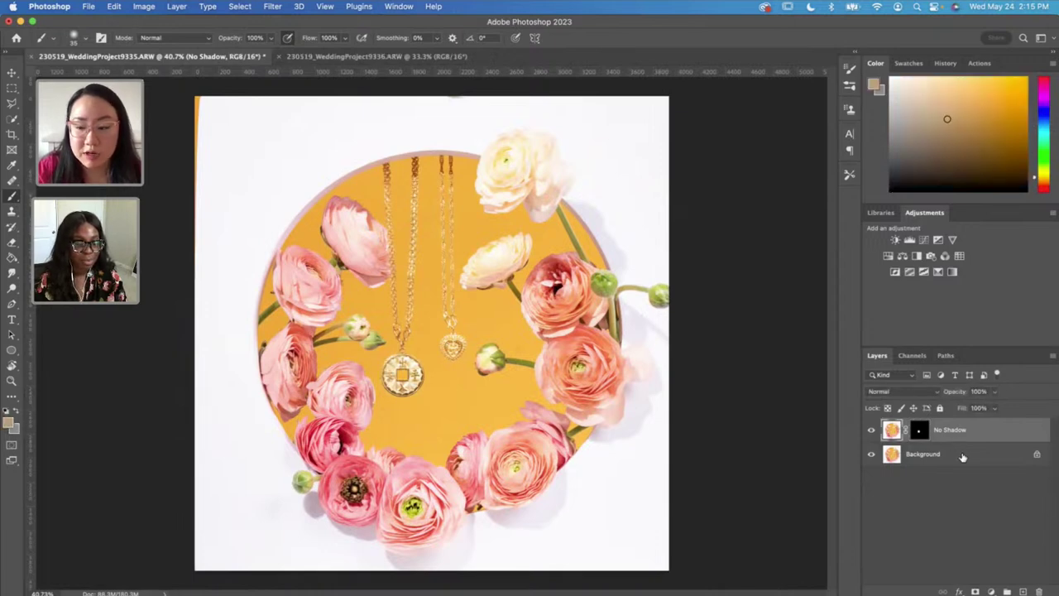
Step: Add an empty layer named 'clean up' above No Shadow and zoom in
{"action": "left_click", "coordinate": [963, 455]}
{"action": "left_click", "coordinate": [968, 438]}
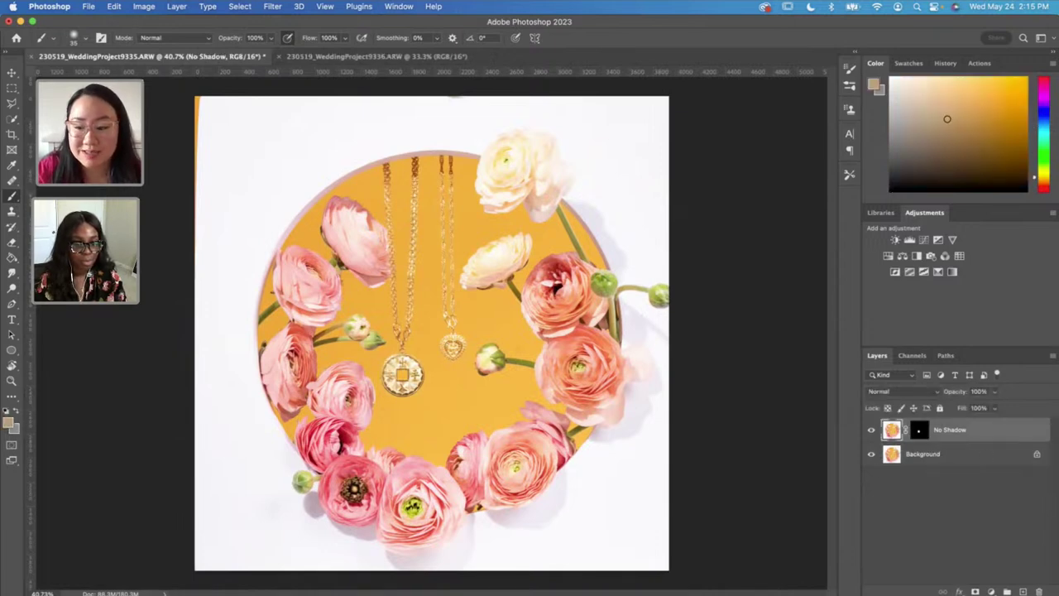
{"action": "left_click", "coordinate": [1023, 591]}
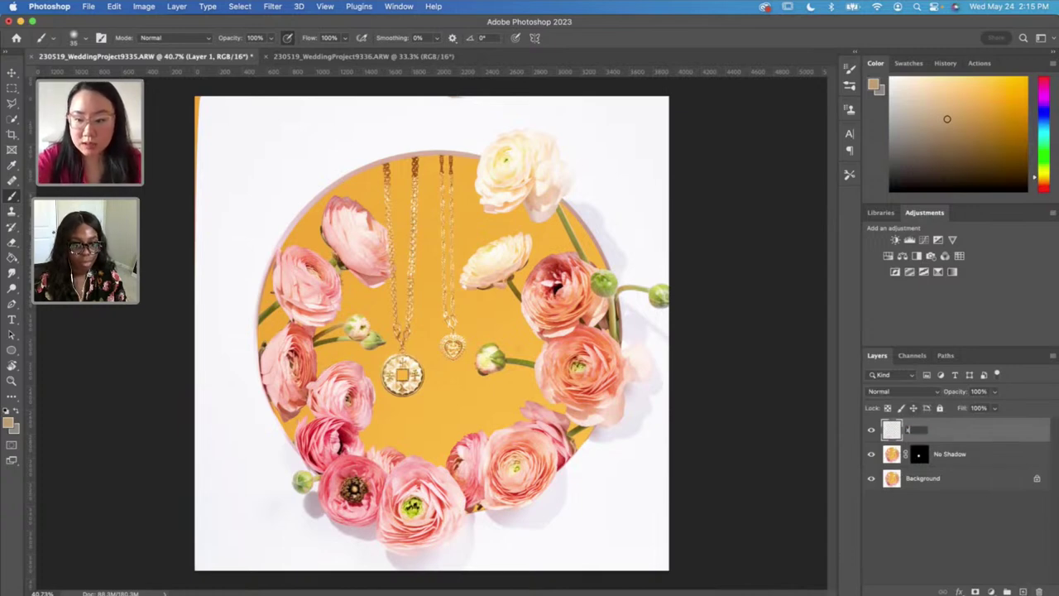
{"action": "key", "text": "Return"}
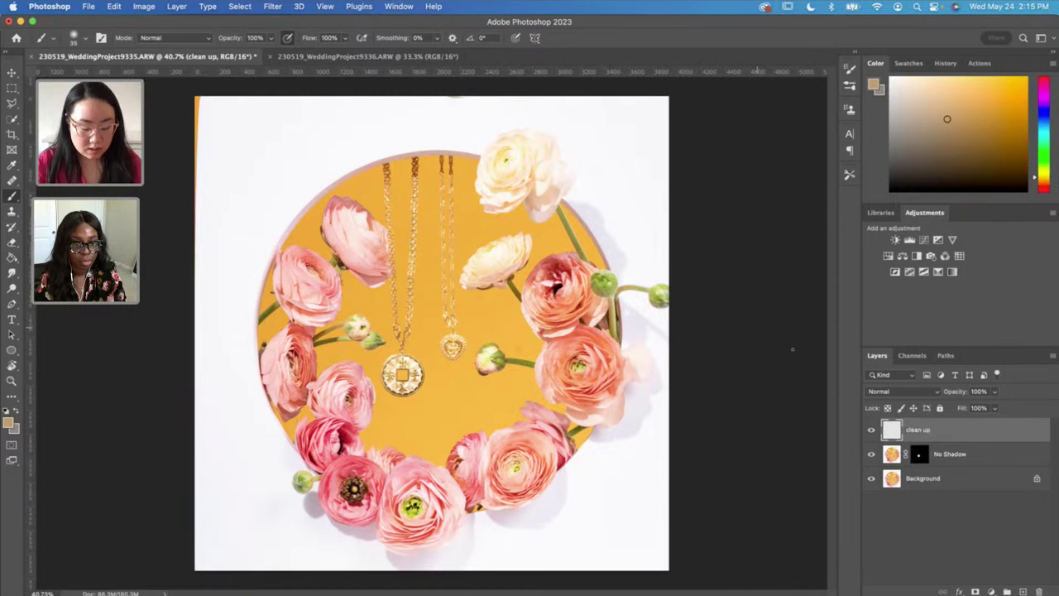
{"action": "scroll", "coordinate": [605, 151], "scroll_direction": "up", "scroll_amount": 5}
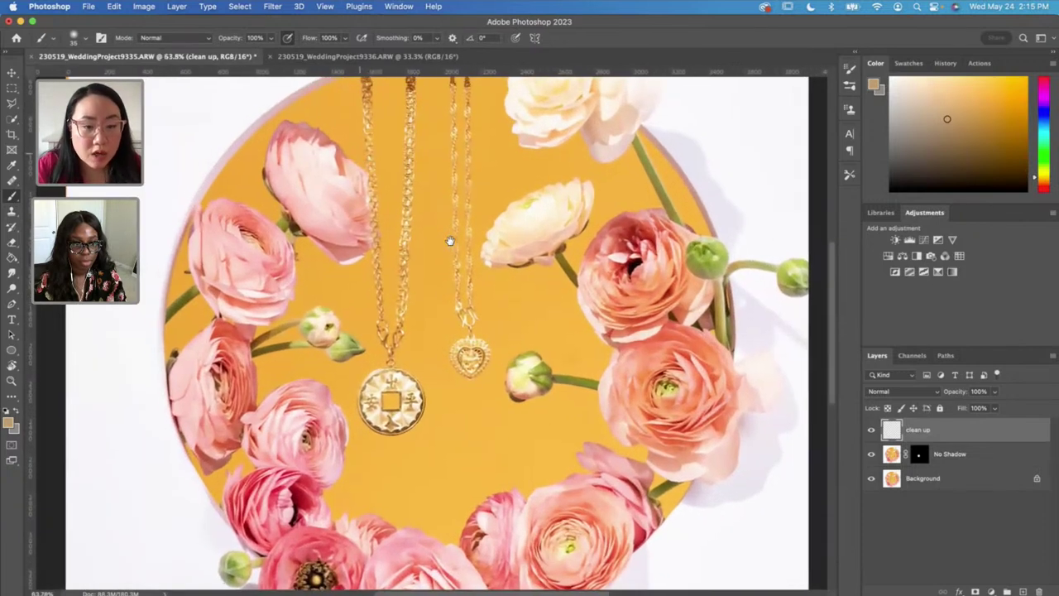
{"action": "scroll", "coordinate": [443, 266], "scroll_direction": "up", "scroll_amount": 5}
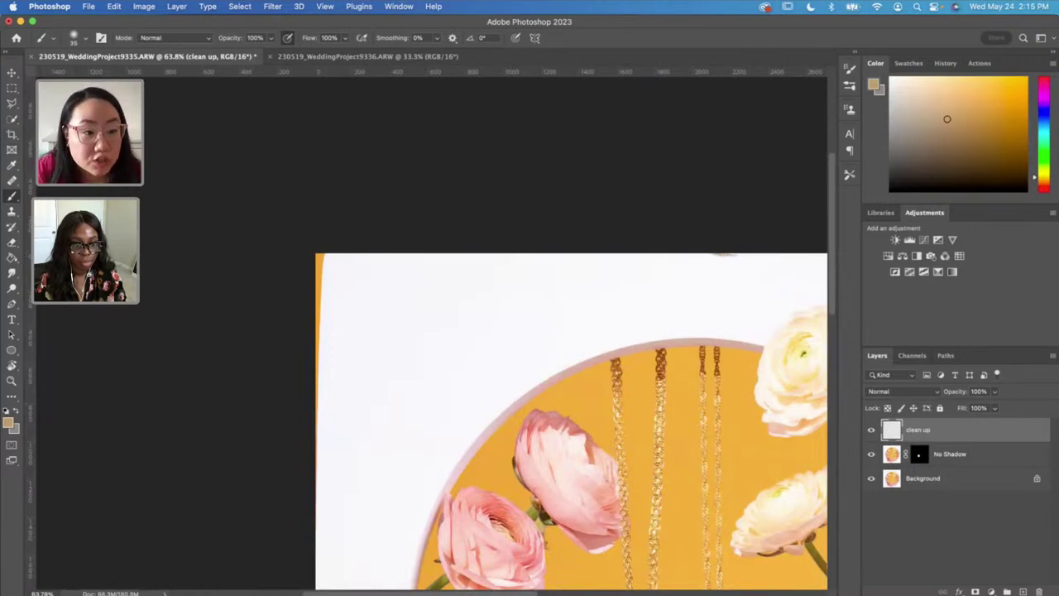
Step: Heal away the thin orange strip along the left edge with the Healing Brush
{"action": "left_click", "coordinate": [14, 180]}
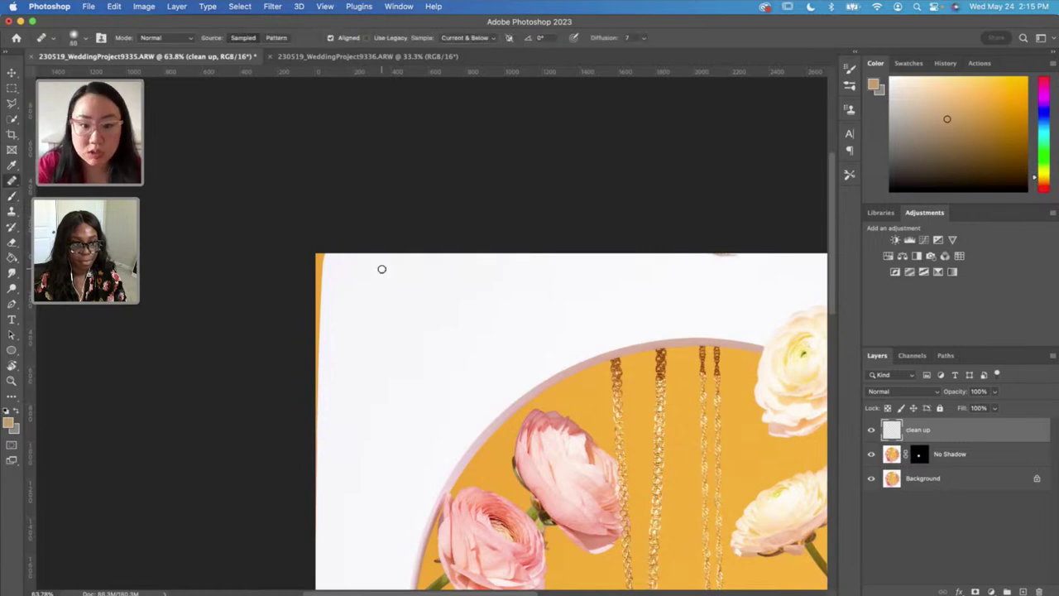
{"action": "left_click_drag", "start_coordinate": [324, 258], "coordinate": [316, 440]}
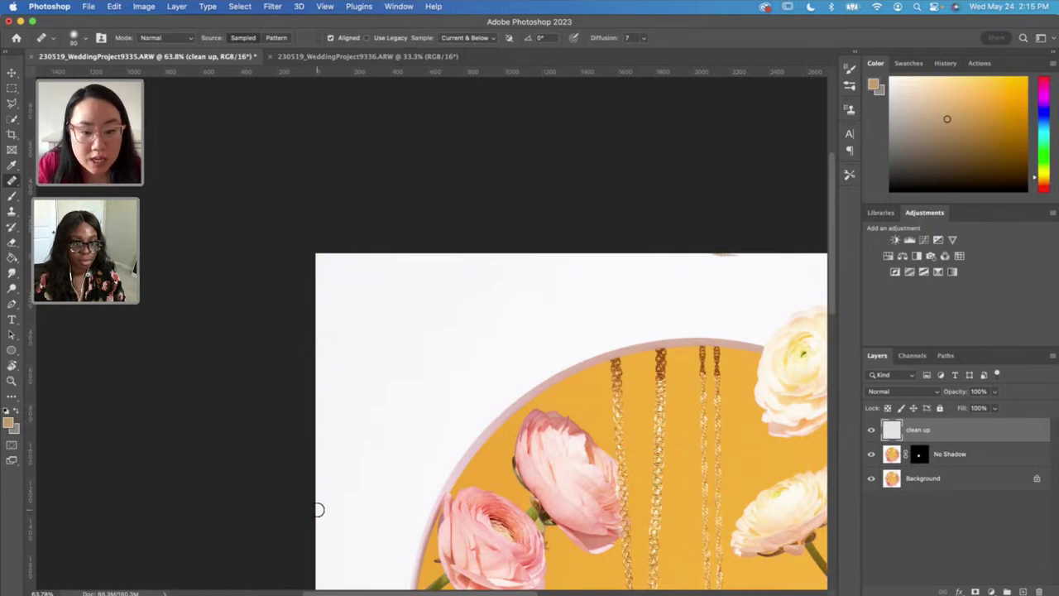
{"action": "left_click_drag", "start_coordinate": [376, 369], "coordinate": [309, 284]}
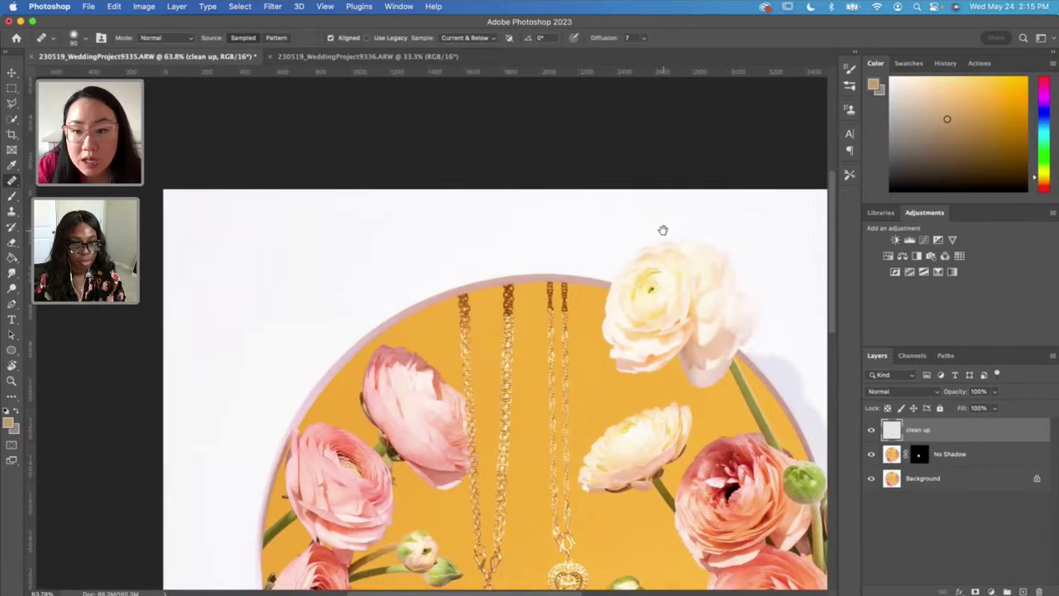
{"action": "left_click_drag", "start_coordinate": [662, 229], "coordinate": [461, 228]}
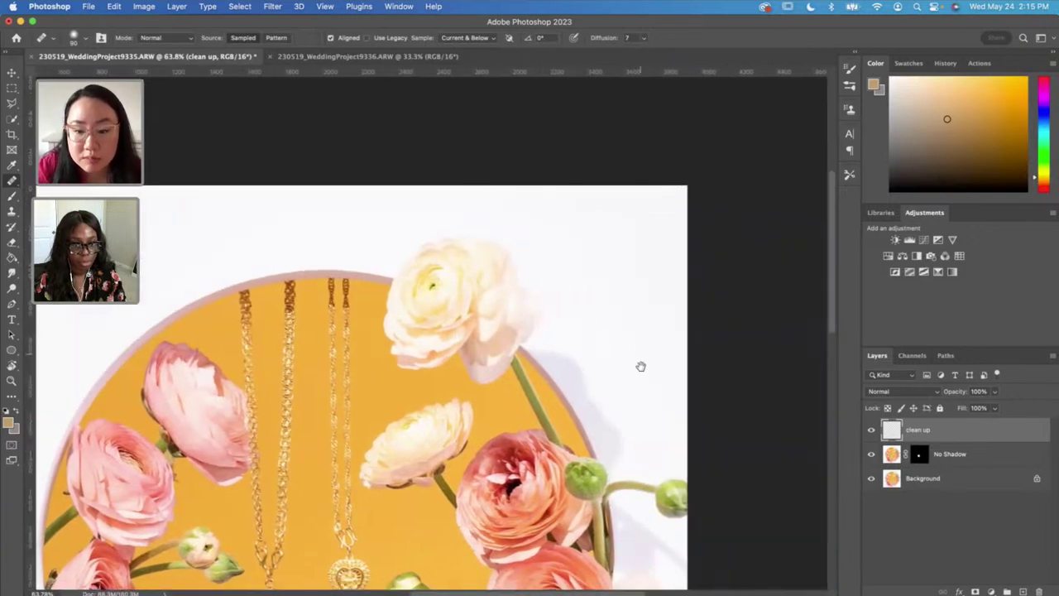
{"action": "left_click_drag", "start_coordinate": [640, 366], "coordinate": [643, 208]}
{"action": "left_click_drag", "start_coordinate": [522, 569], "coordinate": [622, 391]}
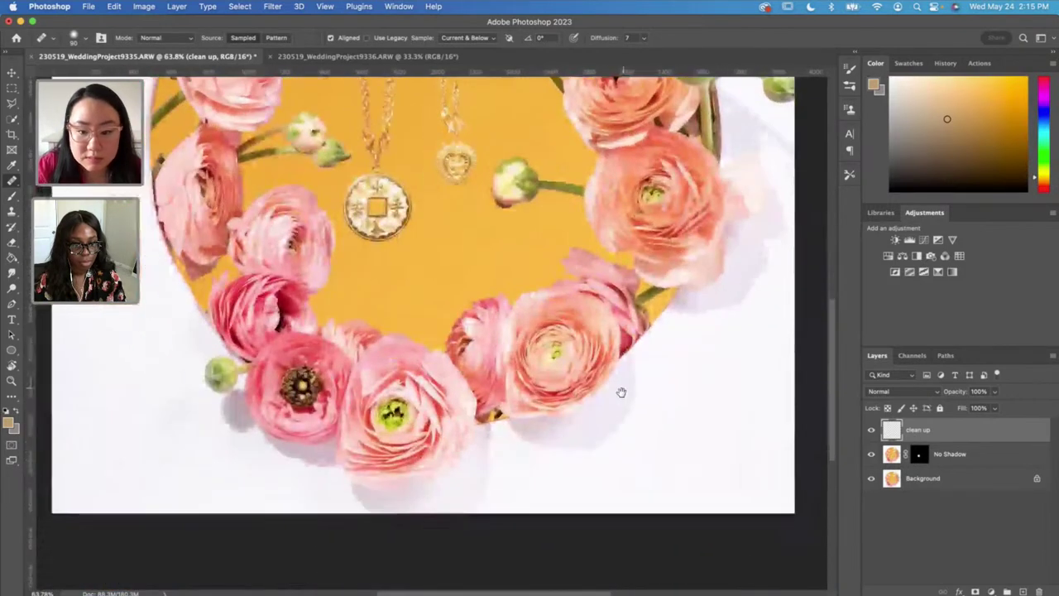
{"action": "left_click_drag", "start_coordinate": [326, 417], "coordinate": [530, 456]}
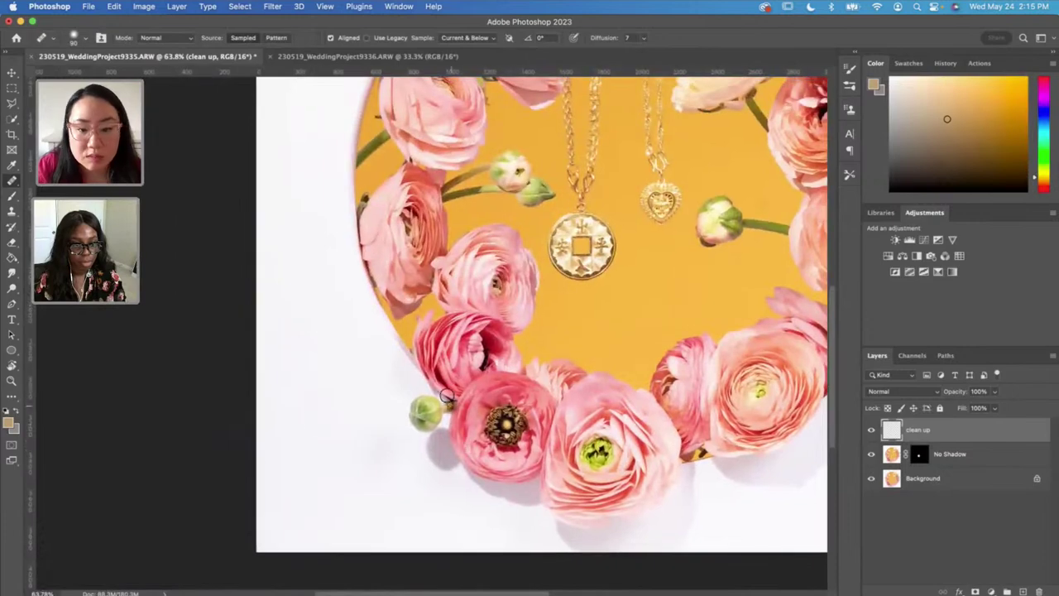
Step: Inspect the whole image for leftover flaws, including the necklace tops and top edge, then pick the Clone Stamp
{"action": "scroll", "coordinate": [451, 402], "scroll_direction": "up", "scroll_amount": 5}
{"action": "scroll", "coordinate": [490, 409], "scroll_direction": "up", "scroll_amount": 10}
{"action": "scroll", "coordinate": [489, 409], "scroll_direction": "right", "scroll_amount": 8}
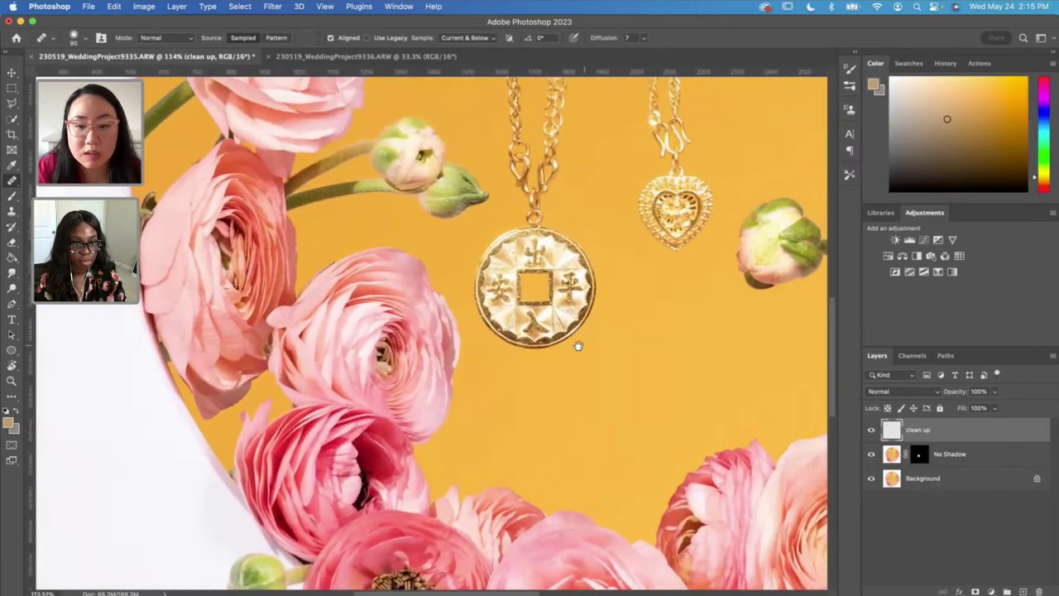
{"action": "scroll", "coordinate": [477, 250], "scroll_direction": "up", "scroll_amount": 10}
{"action": "scroll", "coordinate": [478, 250], "scroll_direction": "left", "scroll_amount": 8}
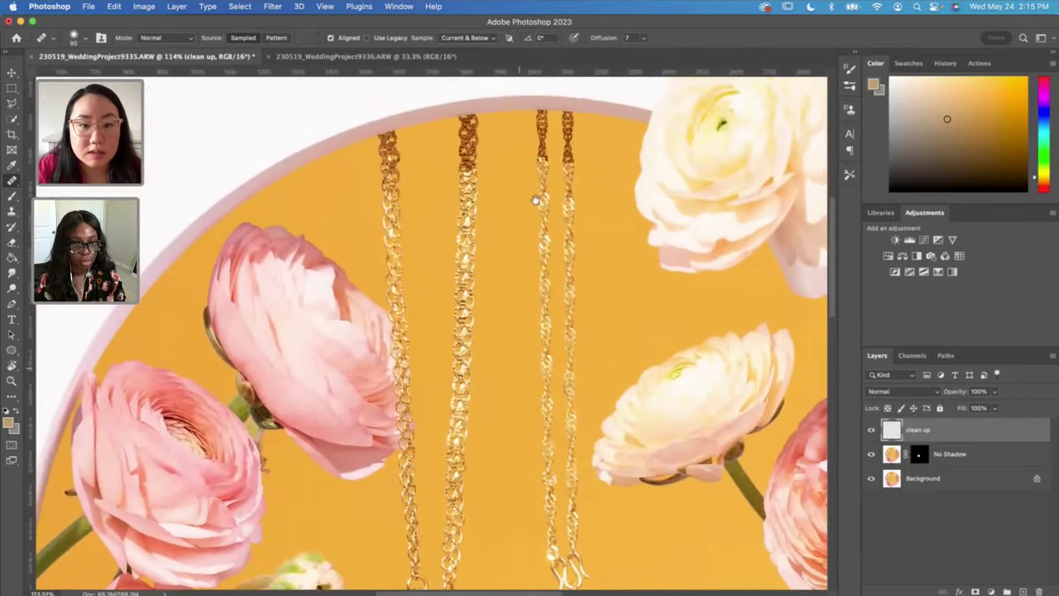
{"action": "scroll", "coordinate": [478, 300], "scroll_direction": "down", "scroll_amount": 10}
{"action": "scroll", "coordinate": [478, 300], "scroll_direction": "right", "scroll_amount": 10}
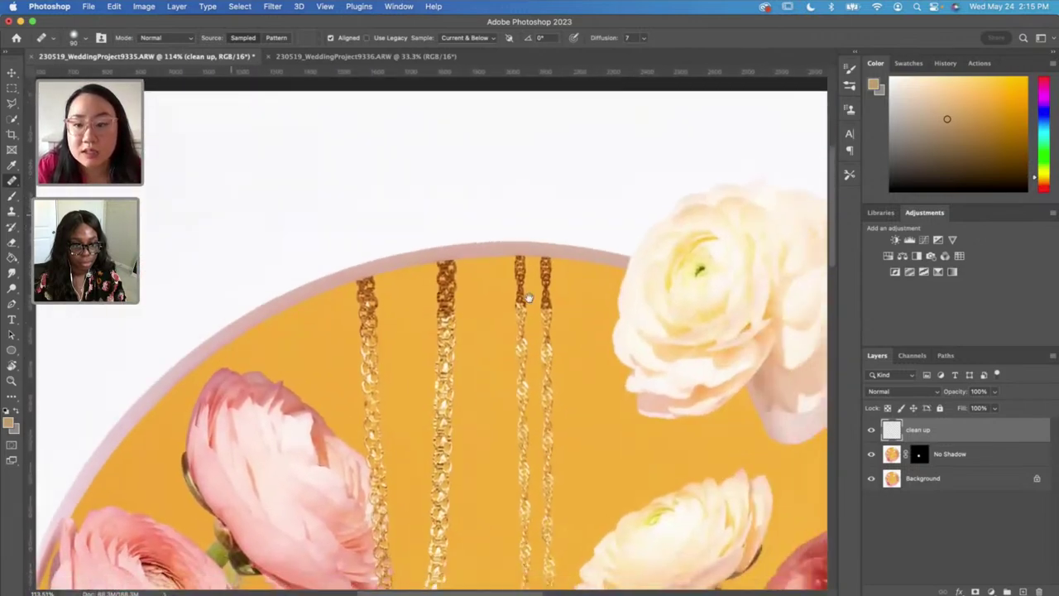
{"action": "scroll", "coordinate": [522, 329], "scroll_direction": "down", "scroll_amount": 5}
{"action": "scroll", "coordinate": [522, 329], "scroll_direction": "right", "scroll_amount": 5}
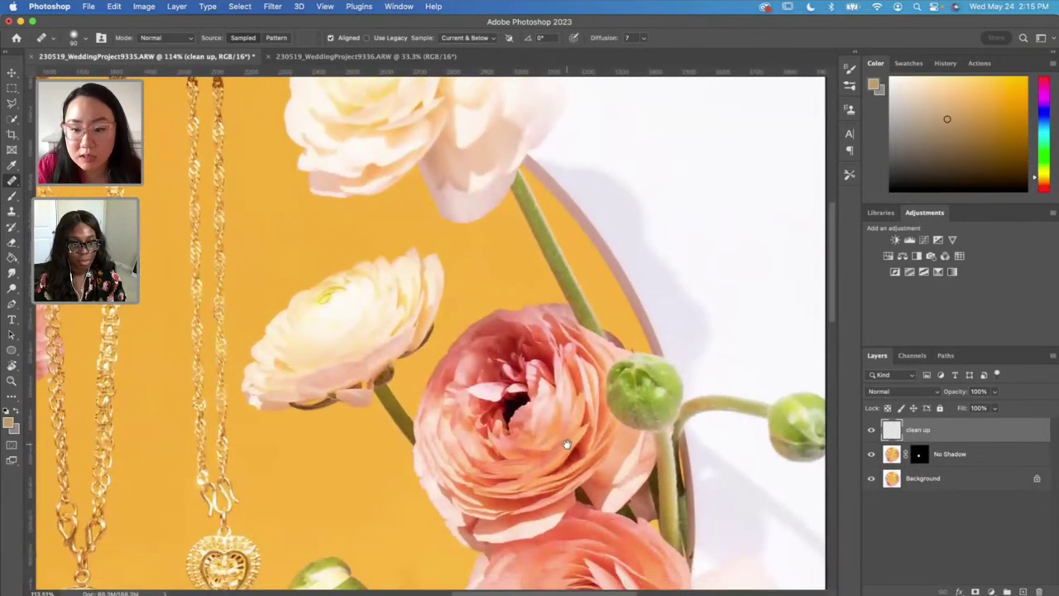
{"action": "scroll", "coordinate": [497, 401], "scroll_direction": "down", "scroll_amount": 10}
{"action": "scroll", "coordinate": [496, 402], "scroll_direction": "left", "scroll_amount": 5}
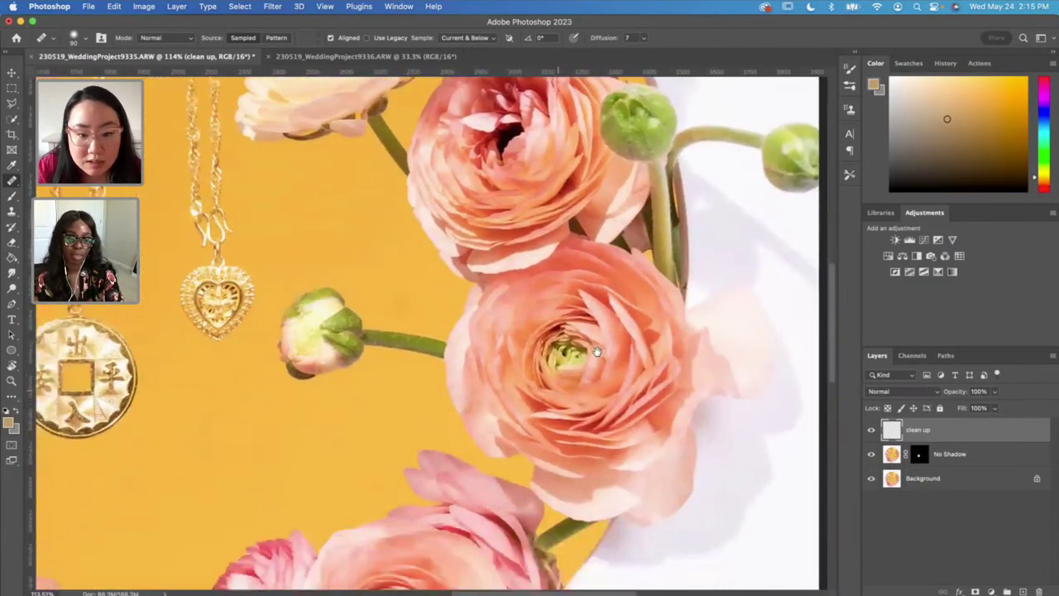
{"action": "scroll", "coordinate": [359, 383], "scroll_direction": "up", "scroll_amount": 3}
{"action": "scroll", "coordinate": [359, 383], "scroll_direction": "left", "scroll_amount": 6}
{"action": "scroll", "coordinate": [470, 444], "scroll_direction": "up", "scroll_amount": 2}
{"action": "scroll", "coordinate": [470, 444], "scroll_direction": "right", "scroll_amount": 4}
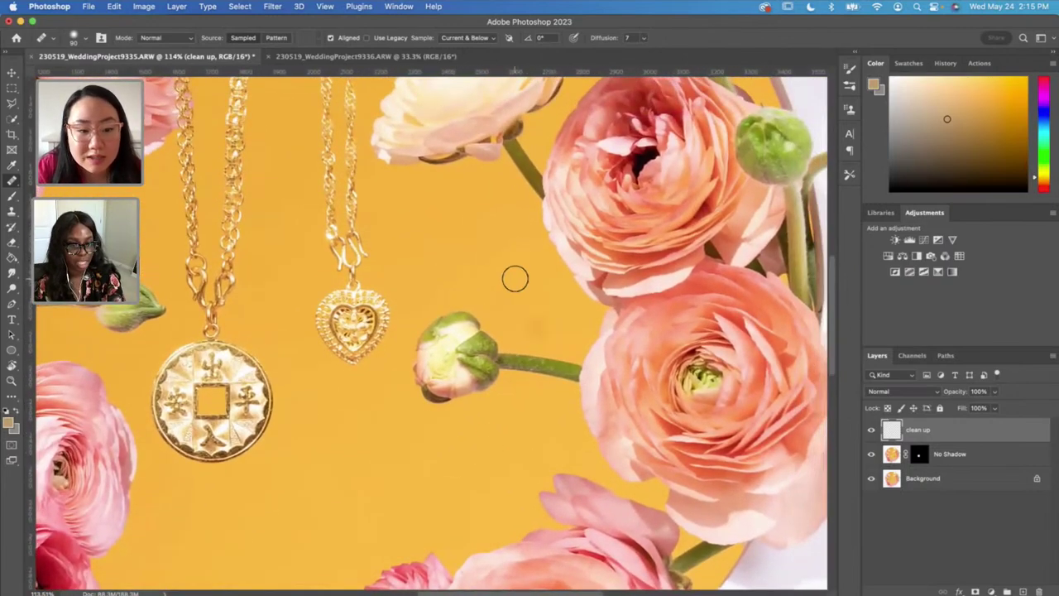
{"action": "scroll", "coordinate": [511, 274], "scroll_direction": "up", "scroll_amount": 2}
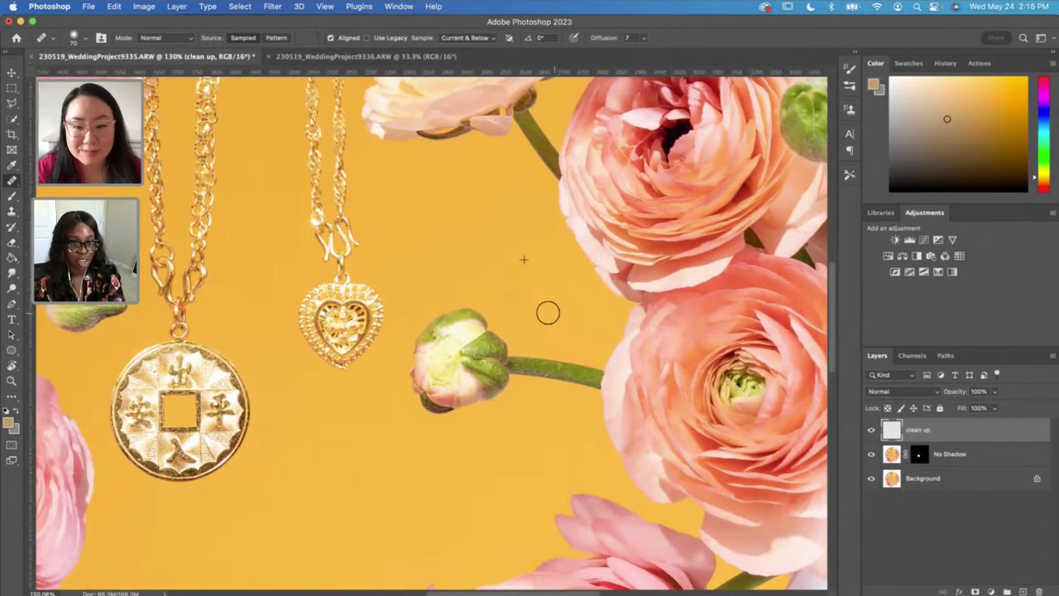
{"action": "left_click_drag", "start_coordinate": [460, 229], "coordinate": [609, 323]}
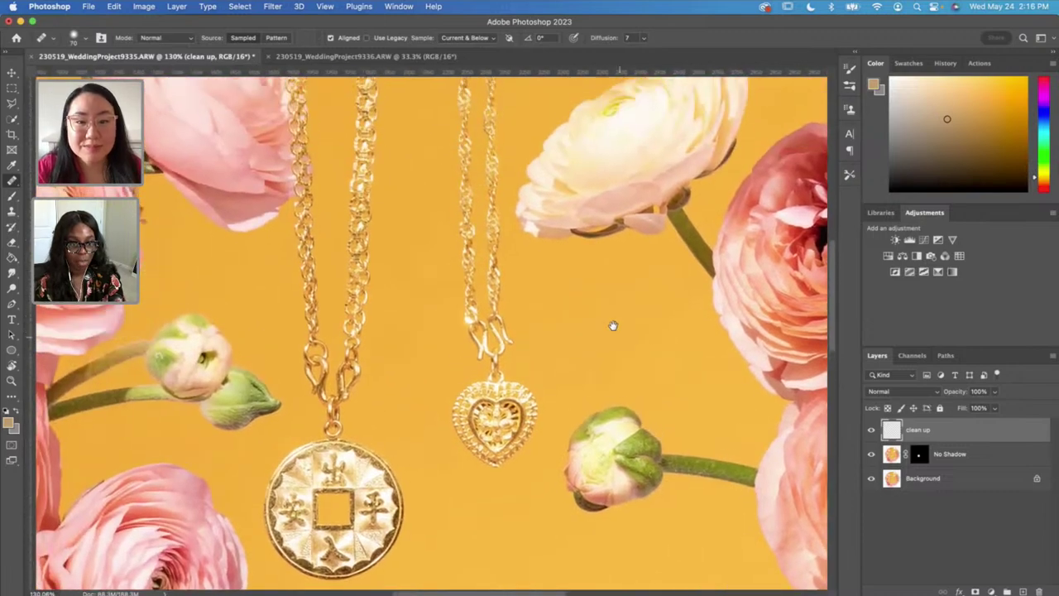
{"action": "scroll", "coordinate": [588, 210], "scroll_direction": "up", "scroll_amount": 4}
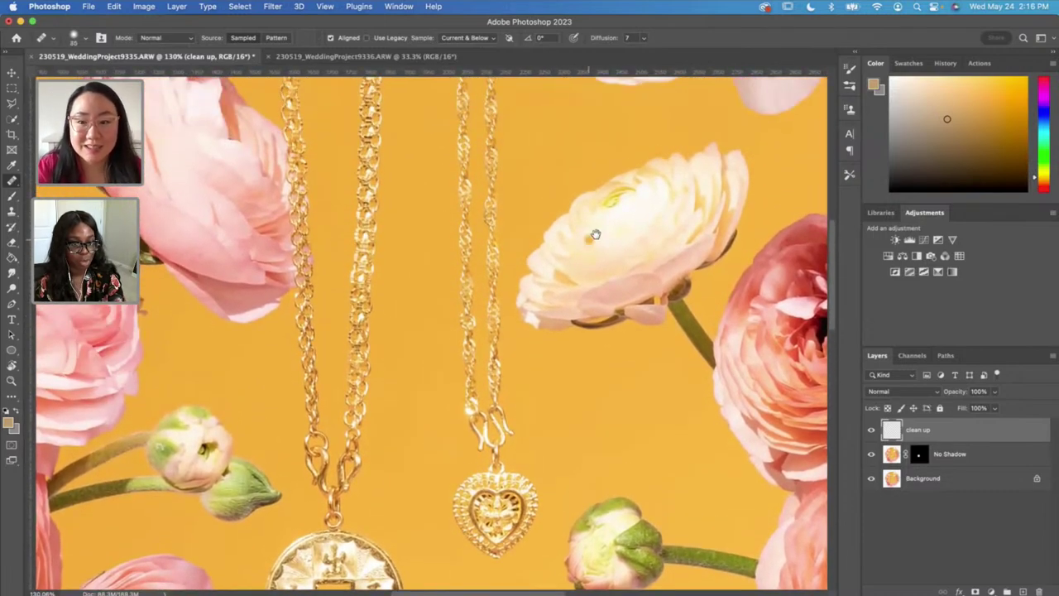
{"action": "left_click_drag", "start_coordinate": [595, 235], "coordinate": [595, 348]}
{"action": "left_click_drag", "start_coordinate": [508, 232], "coordinate": [511, 395]}
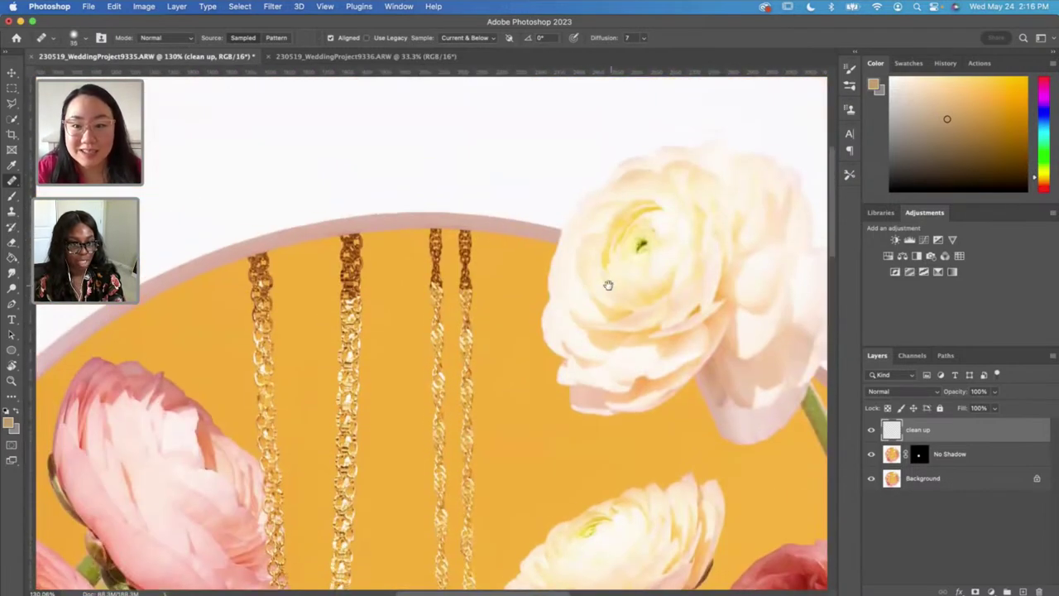
{"action": "scroll", "coordinate": [608, 286], "scroll_direction": "down", "scroll_amount": 8}
{"action": "scroll", "coordinate": [608, 286], "scroll_direction": "left", "scroll_amount": 10}
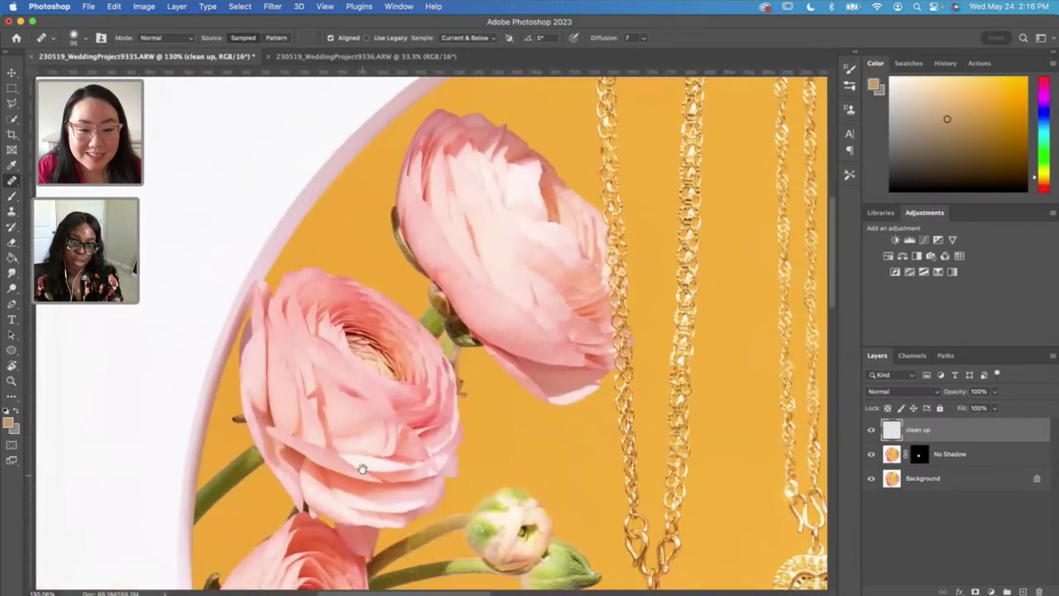
{"action": "scroll", "coordinate": [365, 447], "scroll_direction": "down", "scroll_amount": 10}
{"action": "scroll", "coordinate": [457, 441], "scroll_direction": "right", "scroll_amount": 5}
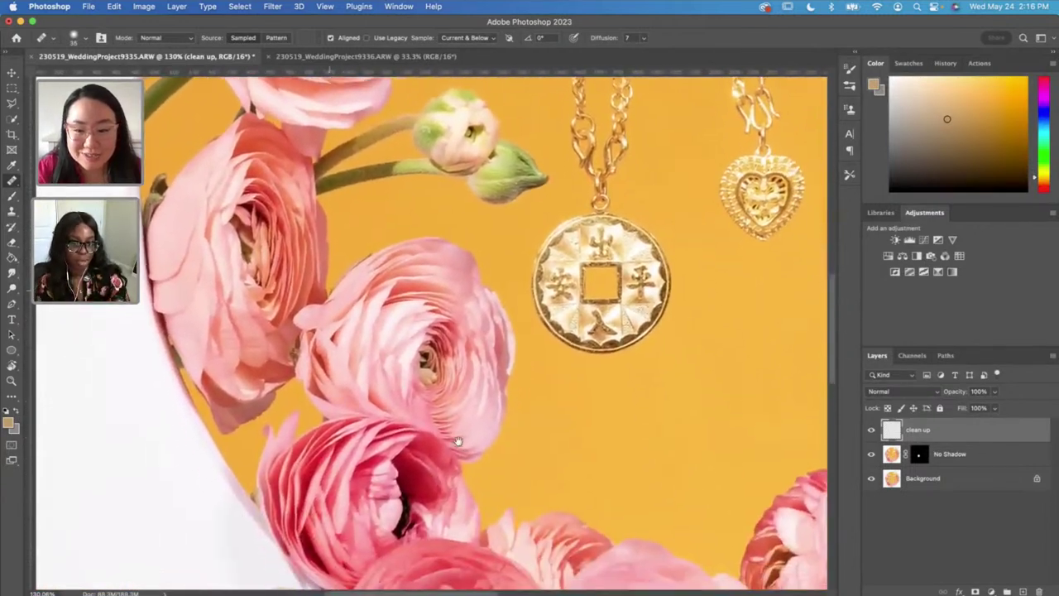
{"action": "scroll", "coordinate": [458, 441], "scroll_direction": "down", "scroll_amount": 3}
{"action": "scroll", "coordinate": [457, 441], "scroll_direction": "right", "scroll_amount": 5}
{"action": "scroll", "coordinate": [474, 459], "scroll_direction": "down", "scroll_amount": 8}
{"action": "scroll", "coordinate": [474, 460], "scroll_direction": "left", "scroll_amount": 3}
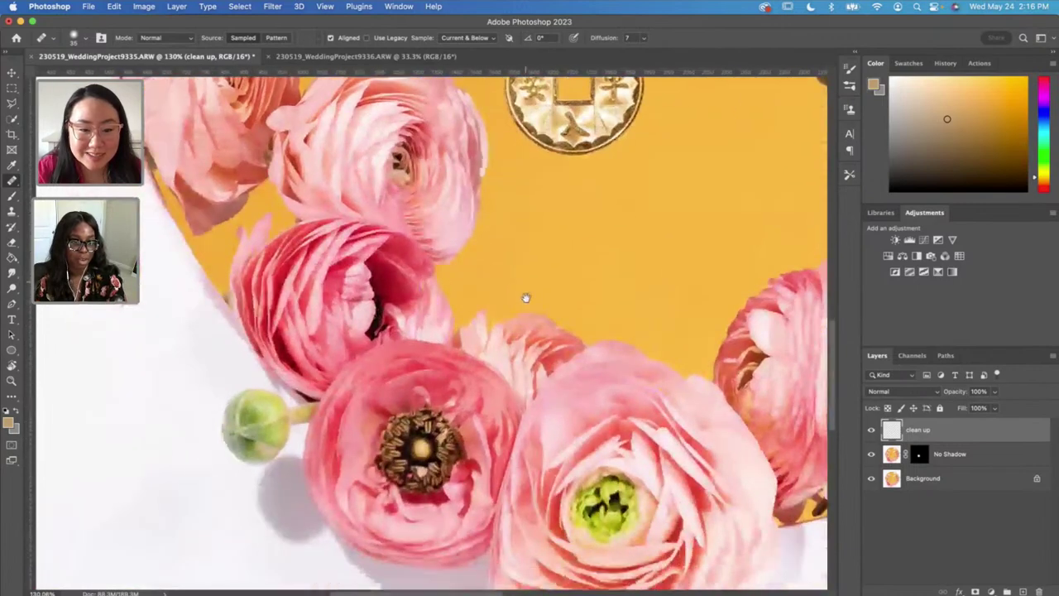
{"action": "scroll", "coordinate": [385, 298], "scroll_direction": "up", "scroll_amount": 2}
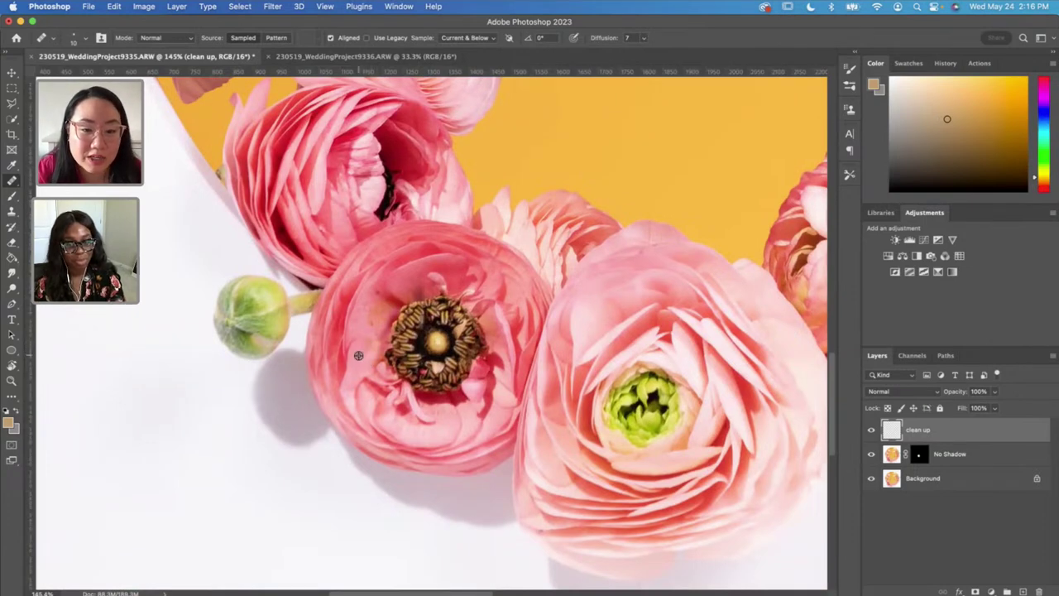
{"action": "left_click", "coordinate": [13, 212]}
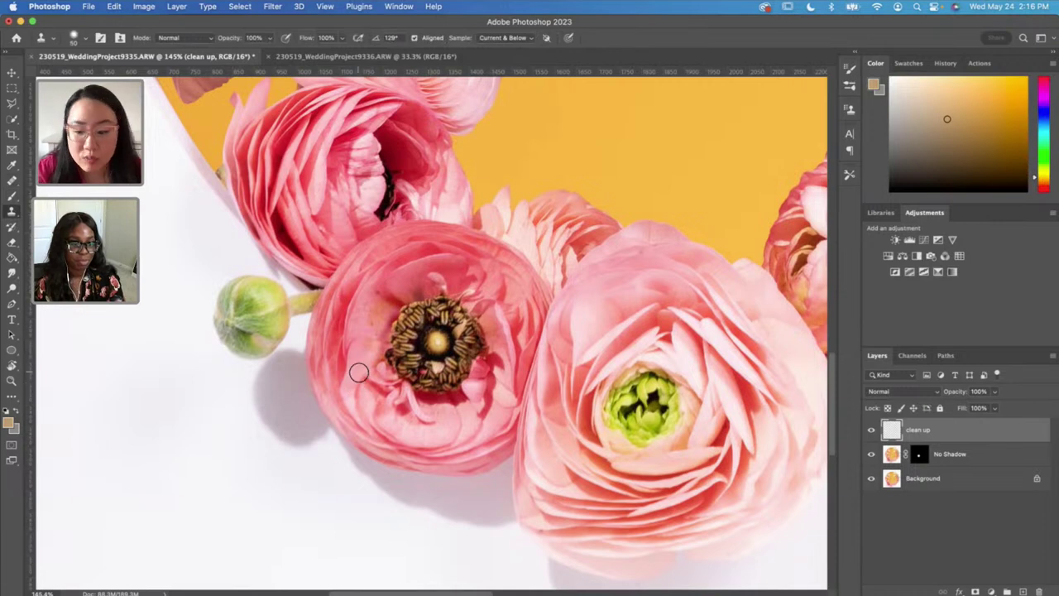
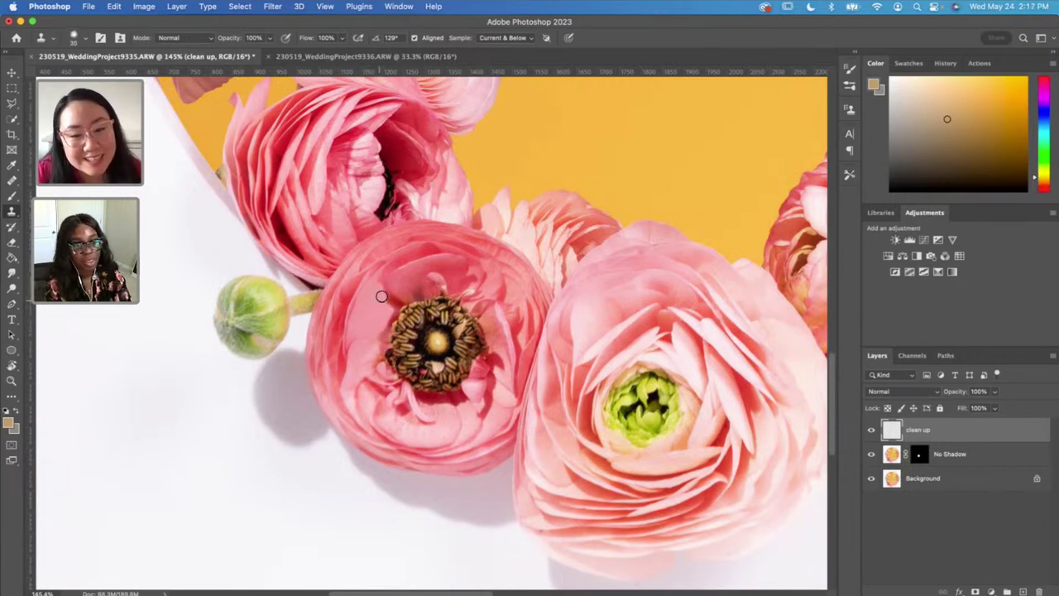
Step: Swap the Clone Stamp for the Healing Brush tool and zoom out to show the whole image
{"action": "left_click_drag", "start_coordinate": [381, 296], "coordinate": [380, 288]}
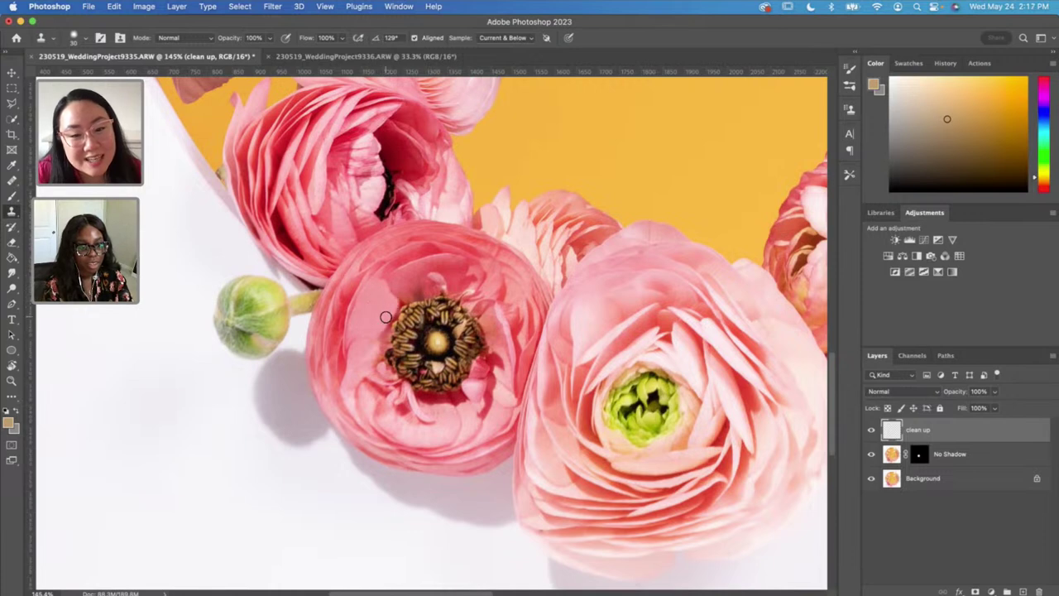
{"action": "left_click", "coordinate": [12, 180]}
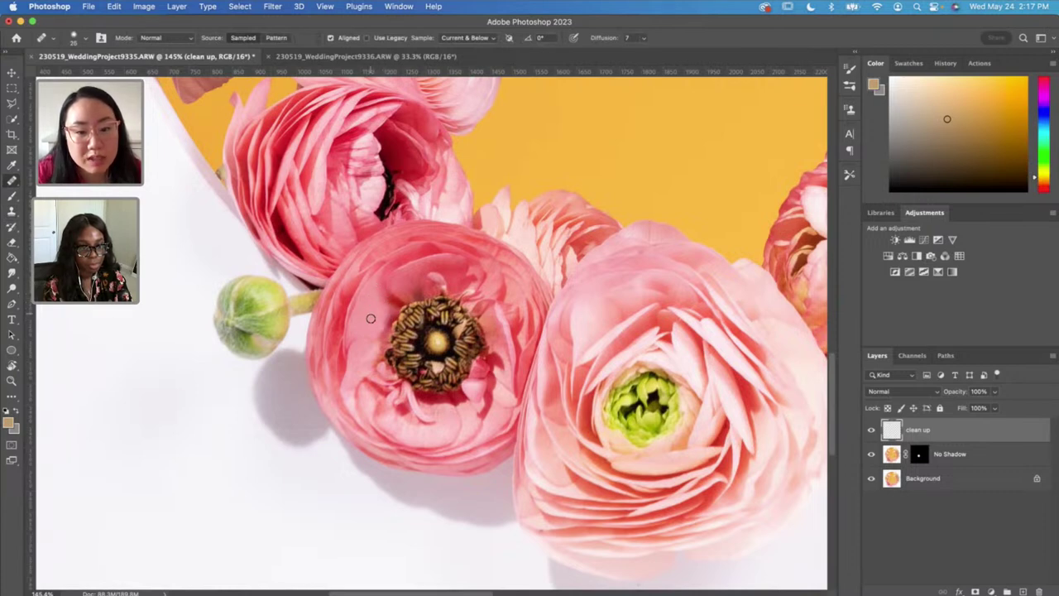
{"action": "scroll", "coordinate": [528, 273], "scroll_direction": "up", "scroll_amount": 5}
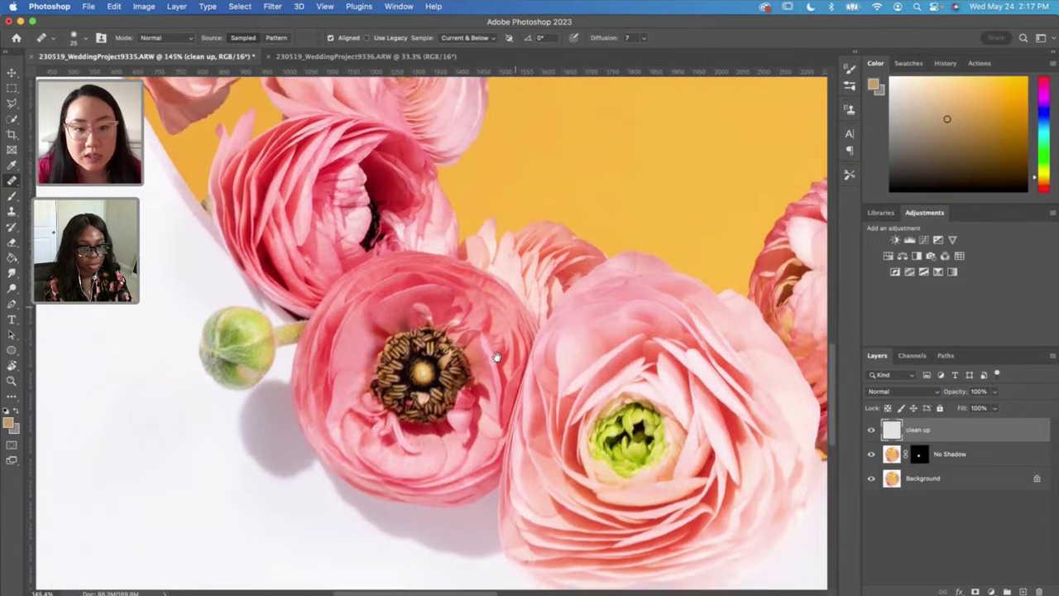
{"action": "scroll", "coordinate": [525, 174], "scroll_direction": "up", "scroll_amount": 3}
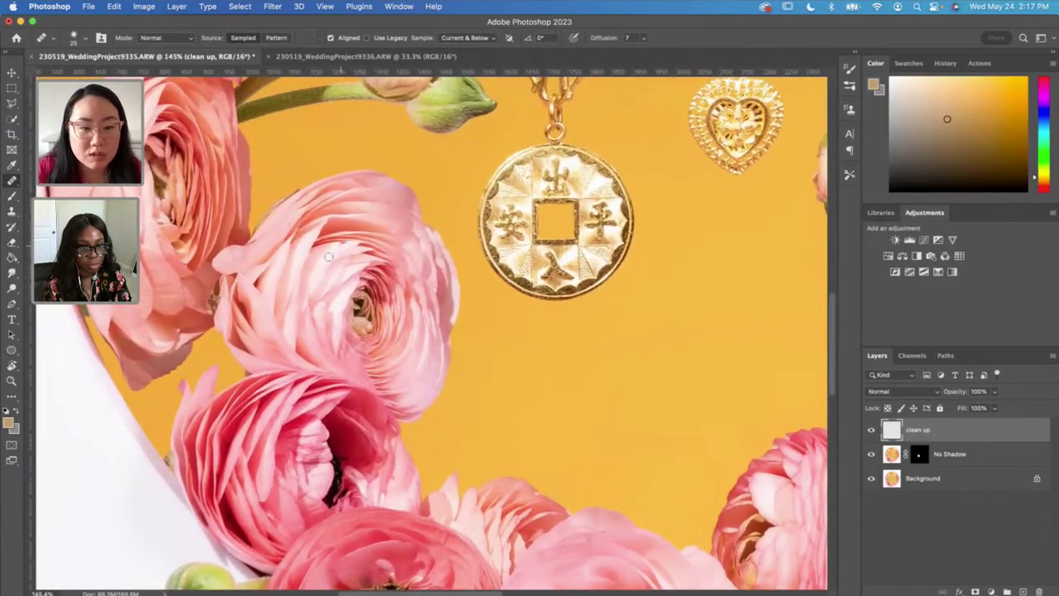
{"action": "scroll", "coordinate": [656, 192], "scroll_direction": "up", "scroll_amount": 10}
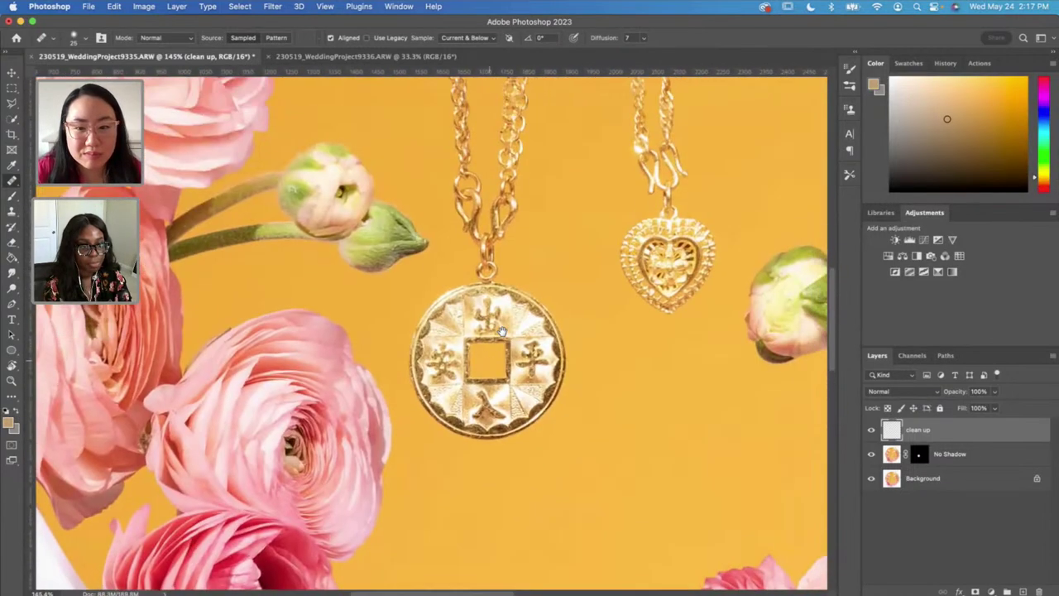
{"action": "scroll", "coordinate": [598, 287], "scroll_direction": "up", "scroll_amount": 8}
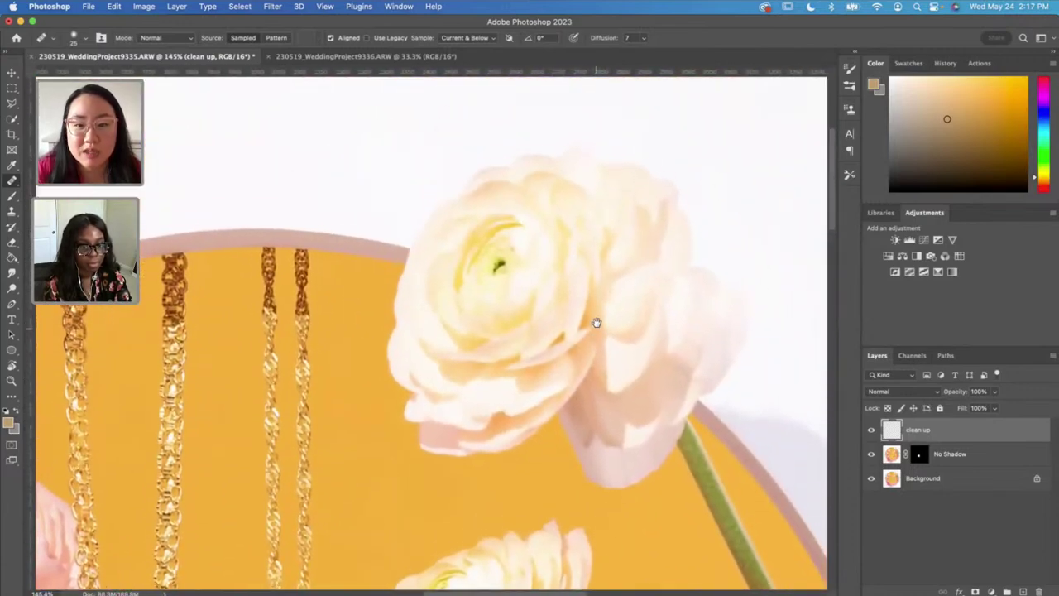
{"action": "scroll", "coordinate": [555, 290], "scroll_direction": "down", "scroll_amount": 3}
{"action": "scroll", "coordinate": [554, 291], "scroll_direction": "down", "scroll_amount": 2}
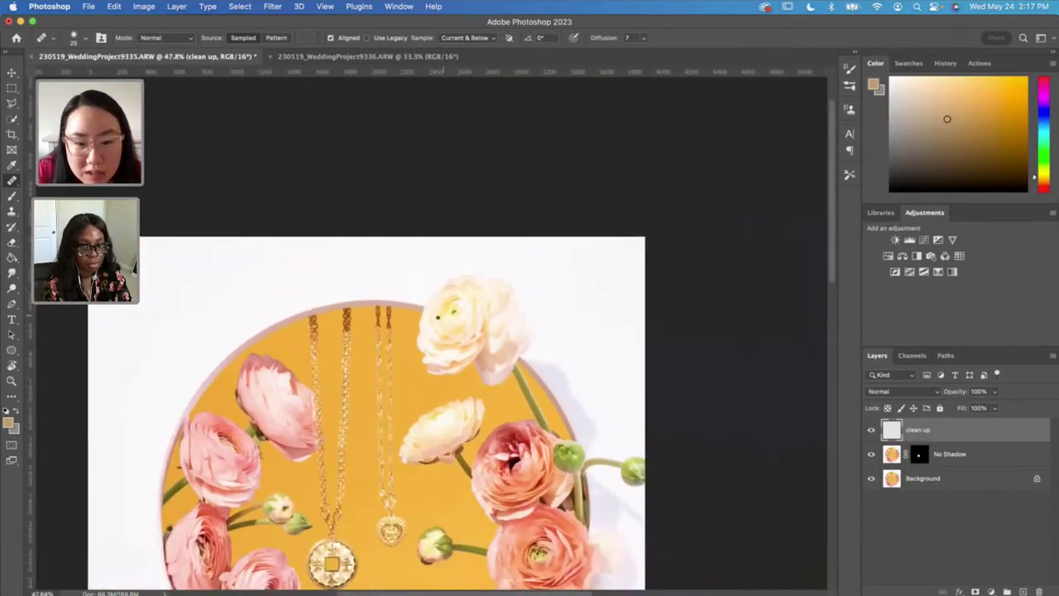
{"action": "scroll", "coordinate": [438, 317], "scroll_direction": "down", "scroll_amount": 2}
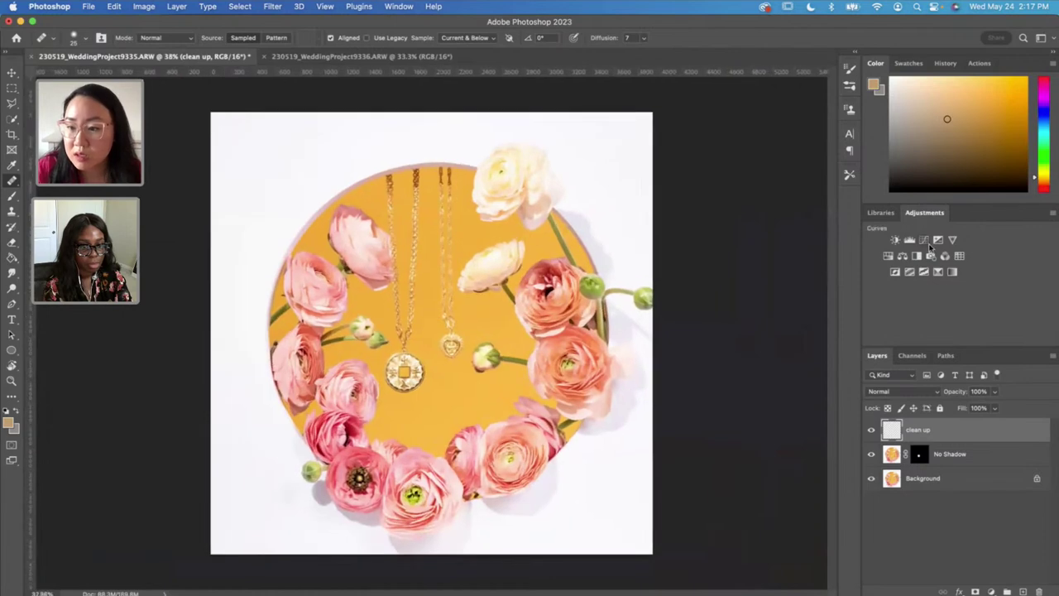
Step: Add a Curves layer with its midpoint pulled down to darken, then invert its mask to black
{"action": "left_click", "coordinate": [926, 242]}
{"action": "left_click_drag", "start_coordinate": [746, 427], "coordinate": [761, 445]}
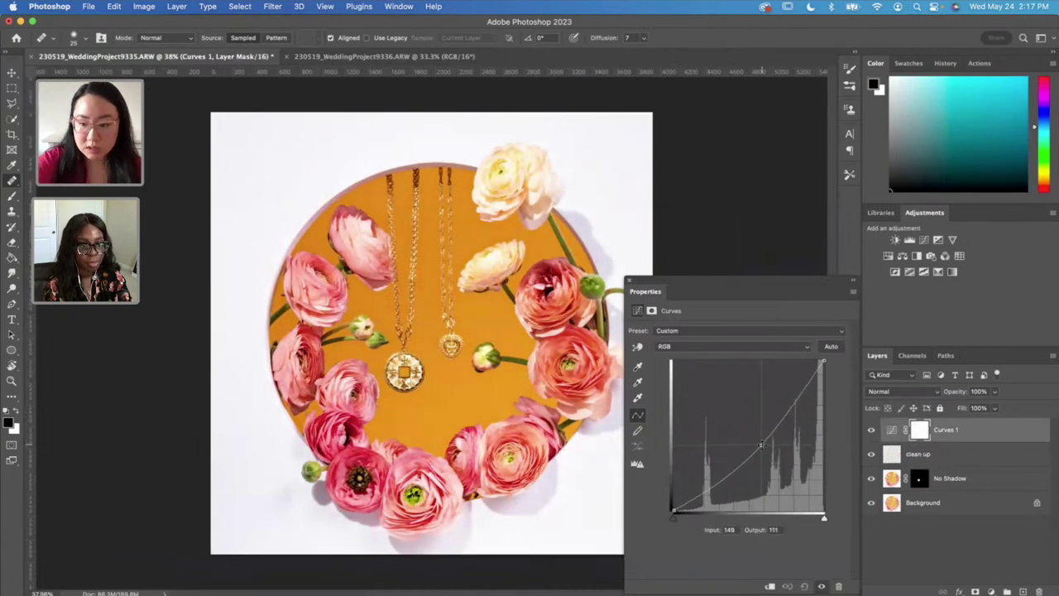
{"action": "left_click", "coordinate": [629, 284]}
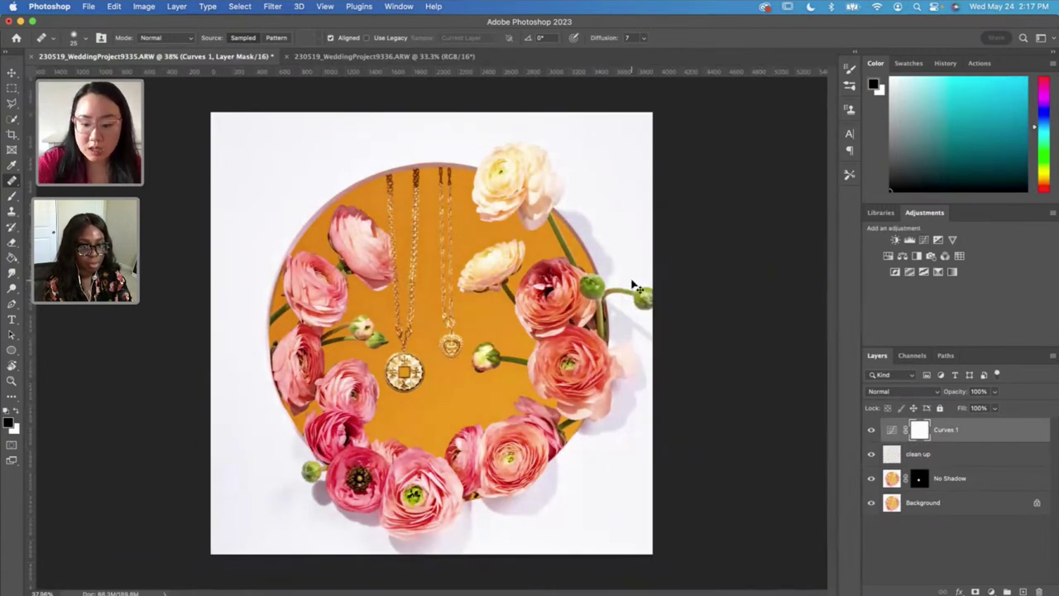
{"action": "key", "text": "super+i"}
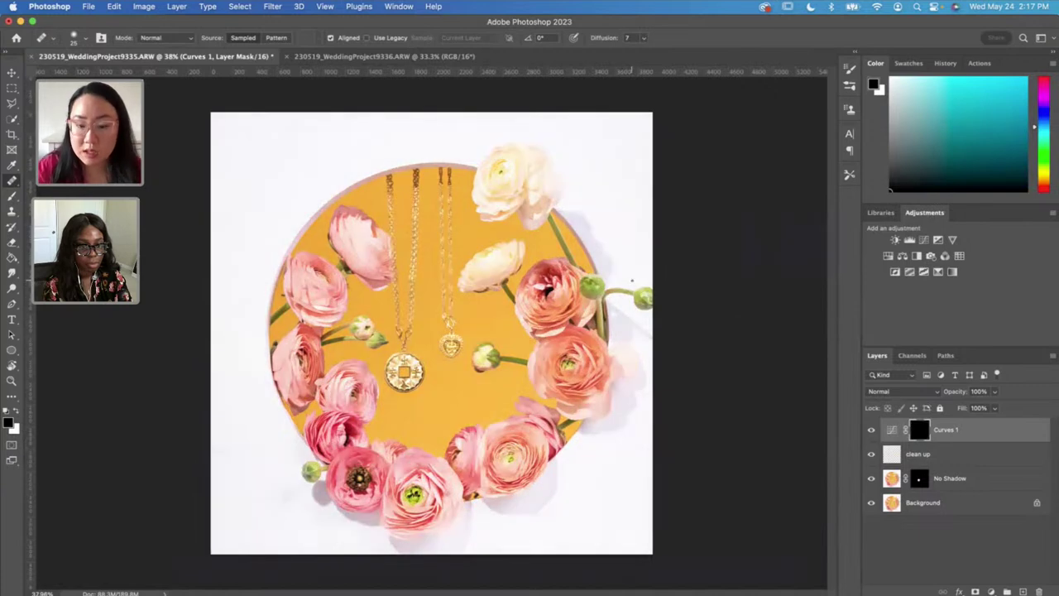
Step: Paint white on the Curves 1 mask with an enlarged brush over the top cream flower
{"action": "left_click", "coordinate": [11, 197]}
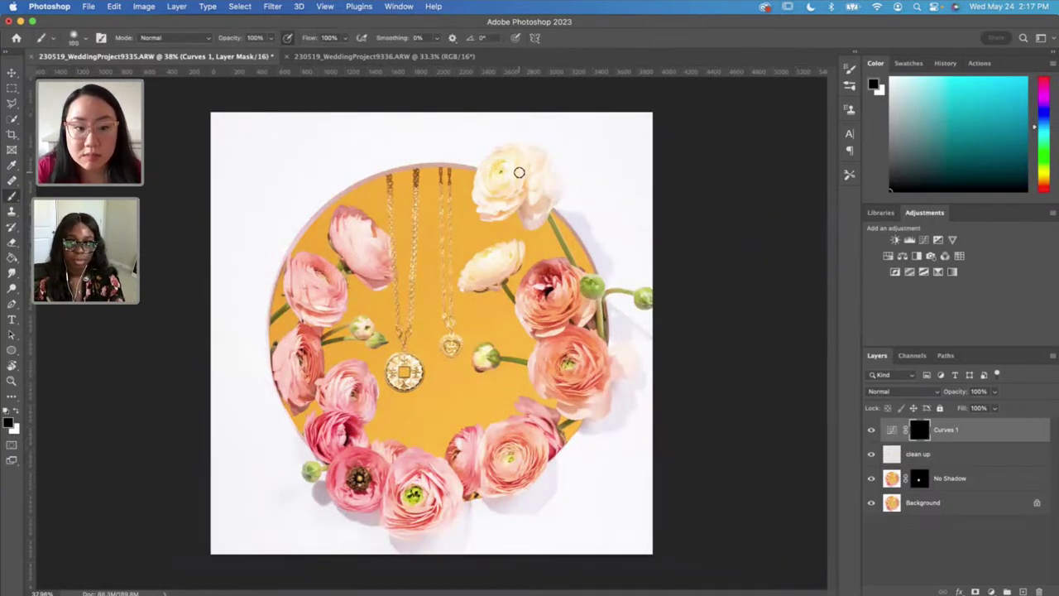
{"action": "key", "text": "bracketright"}
{"action": "key", "text": "bracketright"}
{"action": "key", "text": "bracketright"}
{"action": "key", "text": "bracketright"}
{"action": "key", "text": "x"}
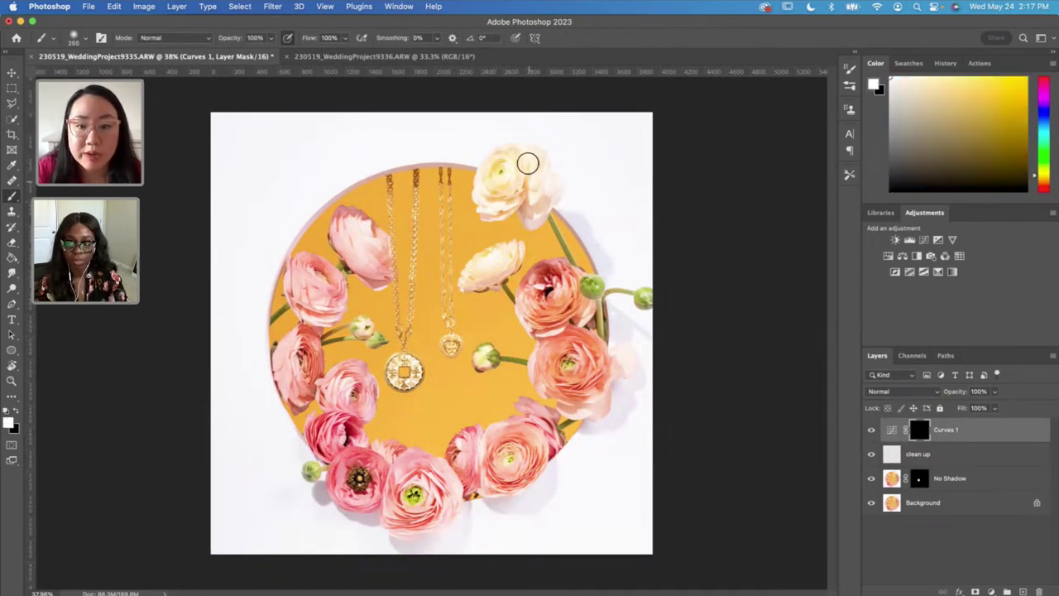
{"action": "mouse_move", "coordinate": [527, 164]}
{"action": "left_mouse_down"}
{"action": "mouse_move", "coordinate": [551, 188]}
{"action": "mouse_move", "coordinate": [542, 197]}
{"action": "mouse_move", "coordinate": [482, 181]}
{"action": "left_mouse_up"}
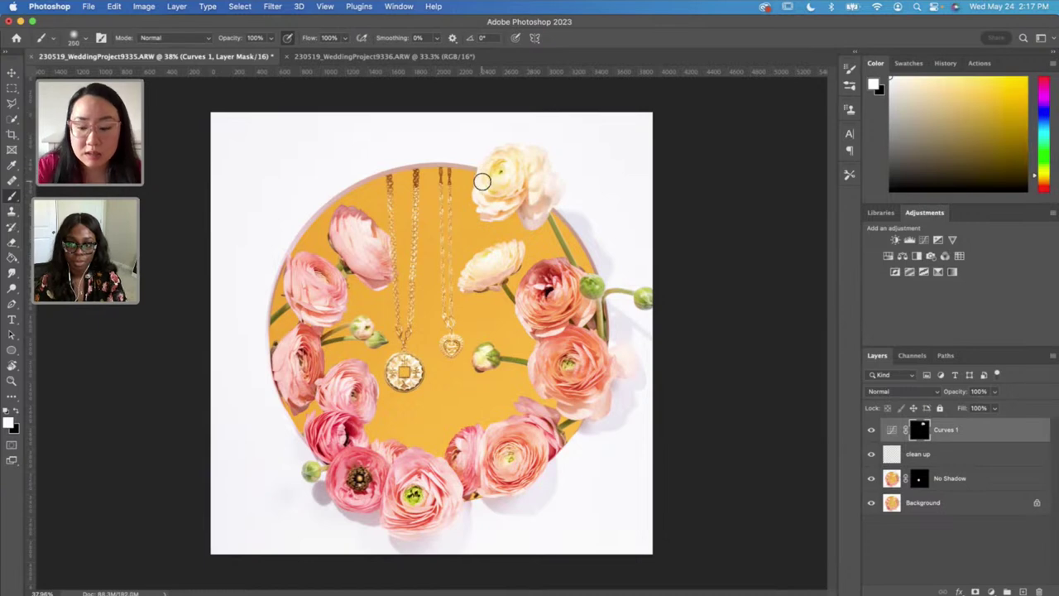
{"action": "key", "text": "bracketleft"}
{"action": "key", "text": "bracketleft"}
{"action": "key", "text": "bracketleft"}
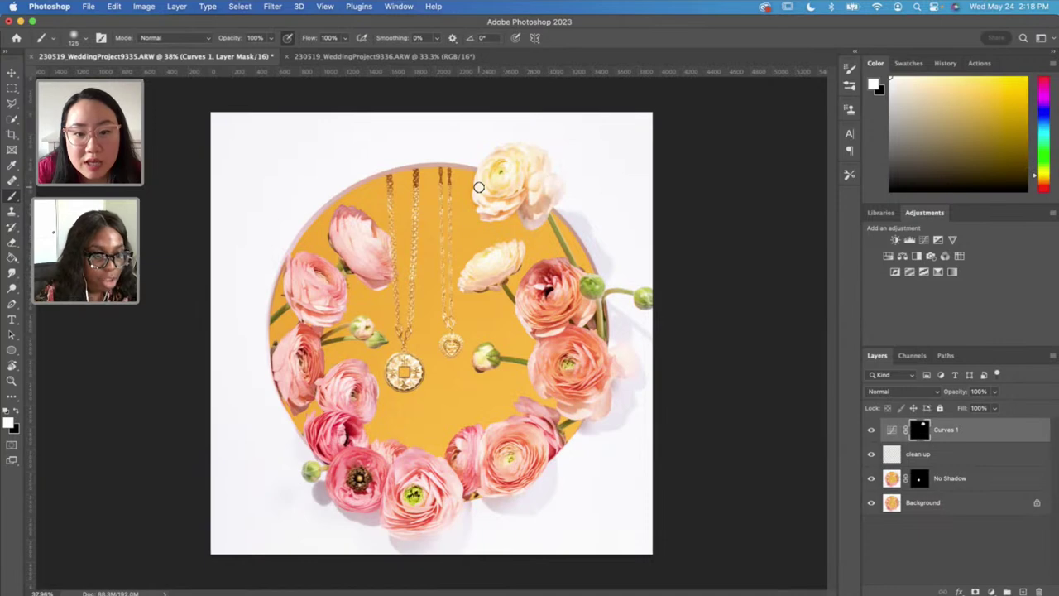
Step: Refine the mask in black and white, check the red overlay, and paint over the upper-left pink flower
{"action": "key", "text": "x"}
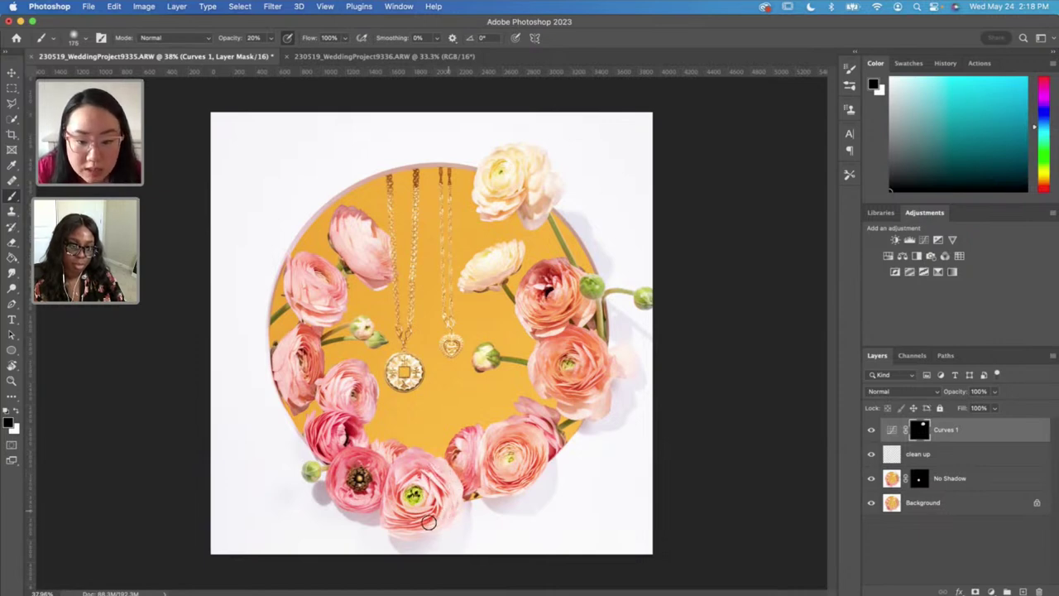
{"action": "key", "text": "x"}
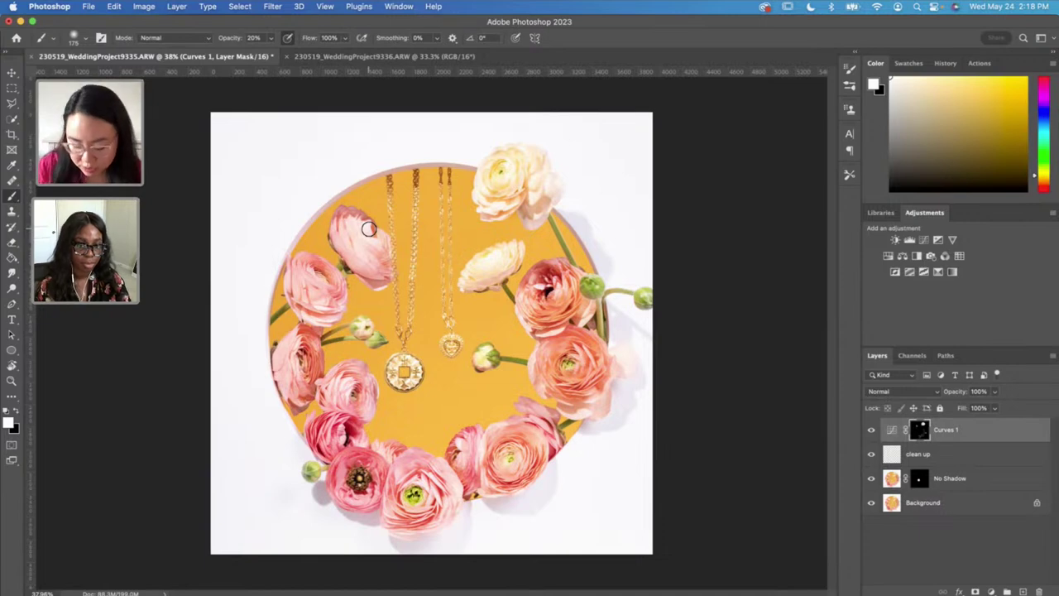
{"action": "key", "text": "backslash"}
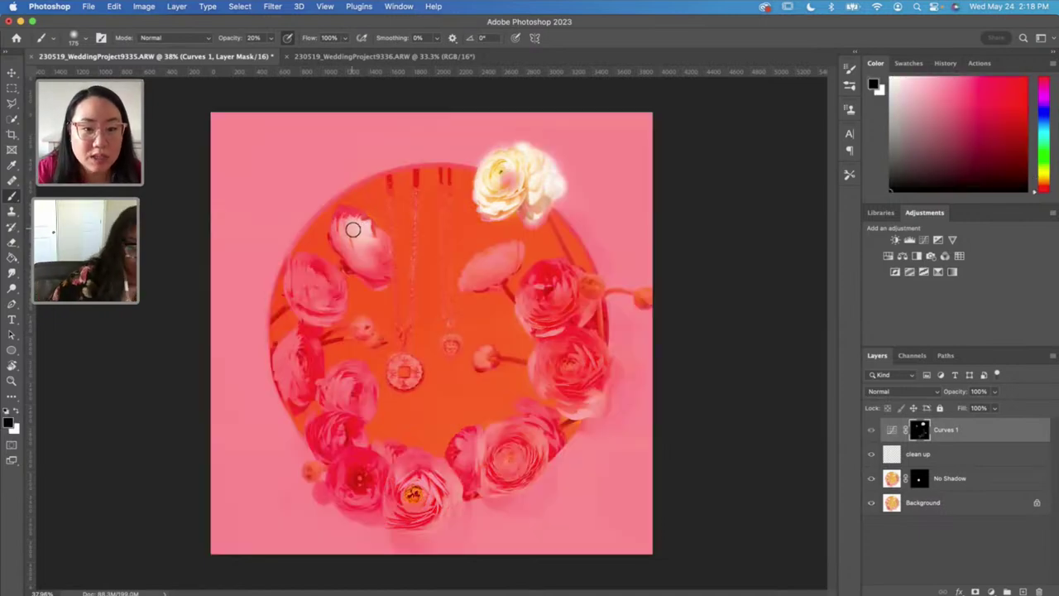
{"action": "key", "text": "x"}
{"action": "mouse_move", "coordinate": [350, 229]}
{"action": "left_mouse_down"}
{"action": "mouse_move", "coordinate": [379, 251]}
{"action": "mouse_move", "coordinate": [379, 242]}
{"action": "mouse_move", "coordinate": [374, 263]}
{"action": "mouse_move", "coordinate": [349, 253]}
{"action": "left_mouse_up"}
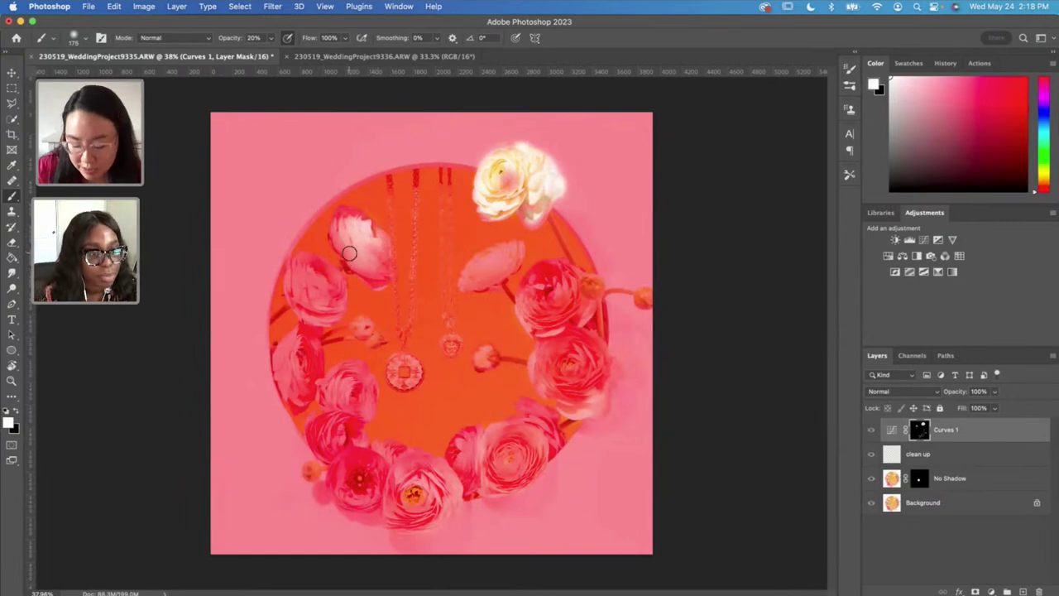
{"action": "key", "text": "backslash"}
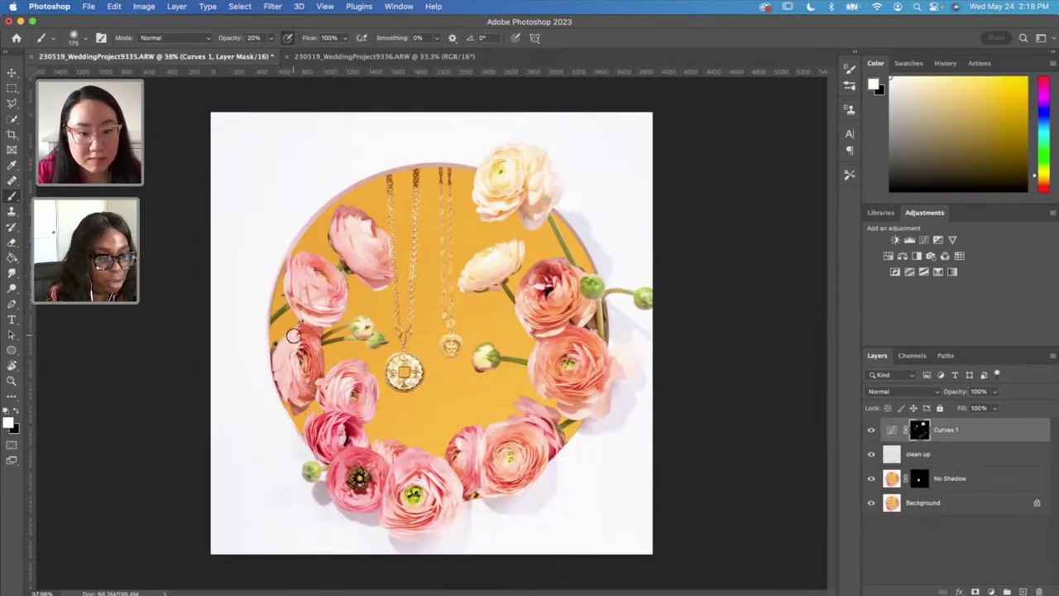
{"action": "key", "text": "super+equal"}
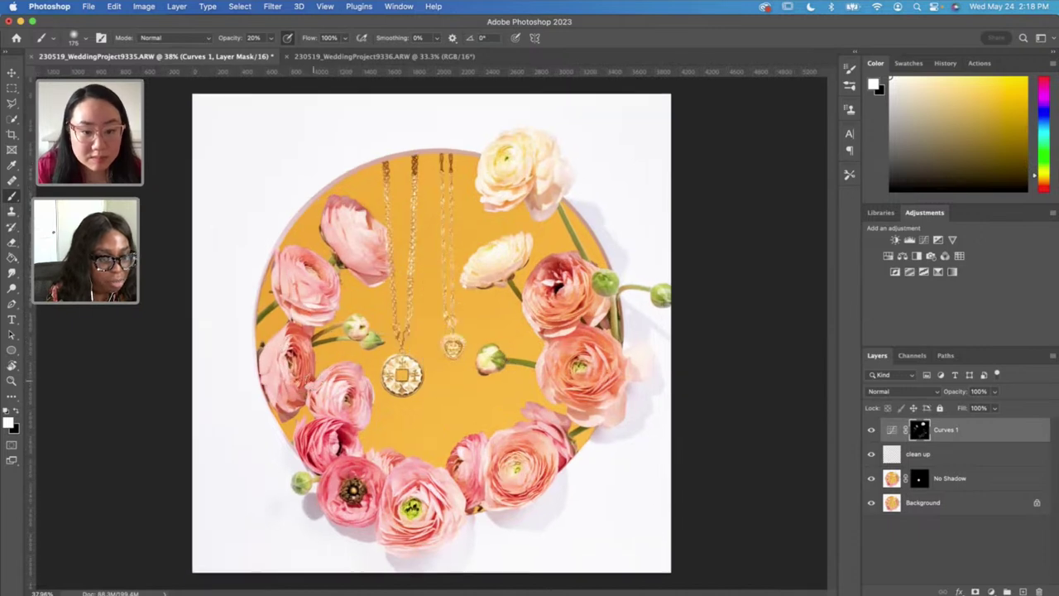
{"action": "scroll", "coordinate": [339, 381], "scroll_direction": "up", "scroll_amount": 4}
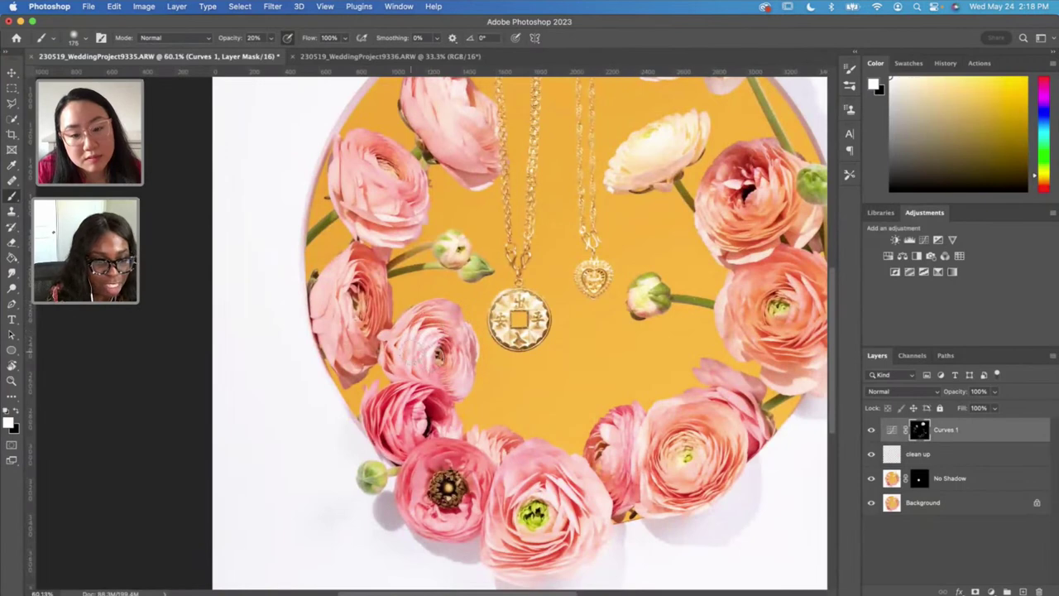
{"action": "scroll", "coordinate": [414, 352], "scroll_direction": "up", "scroll_amount": 2}
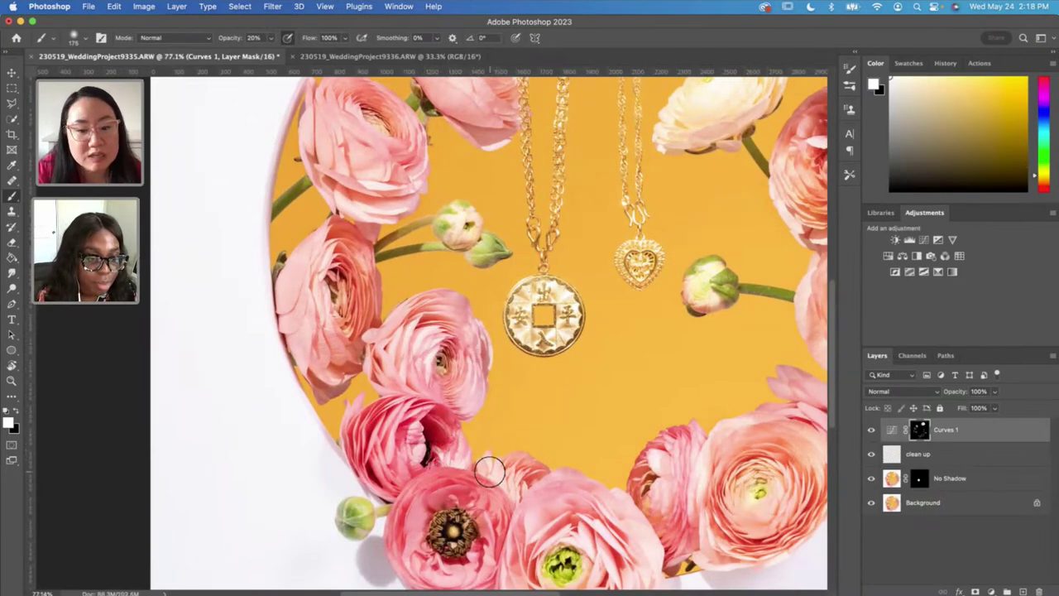
{"action": "left_click_drag", "start_coordinate": [570, 502], "coordinate": [445, 429]}
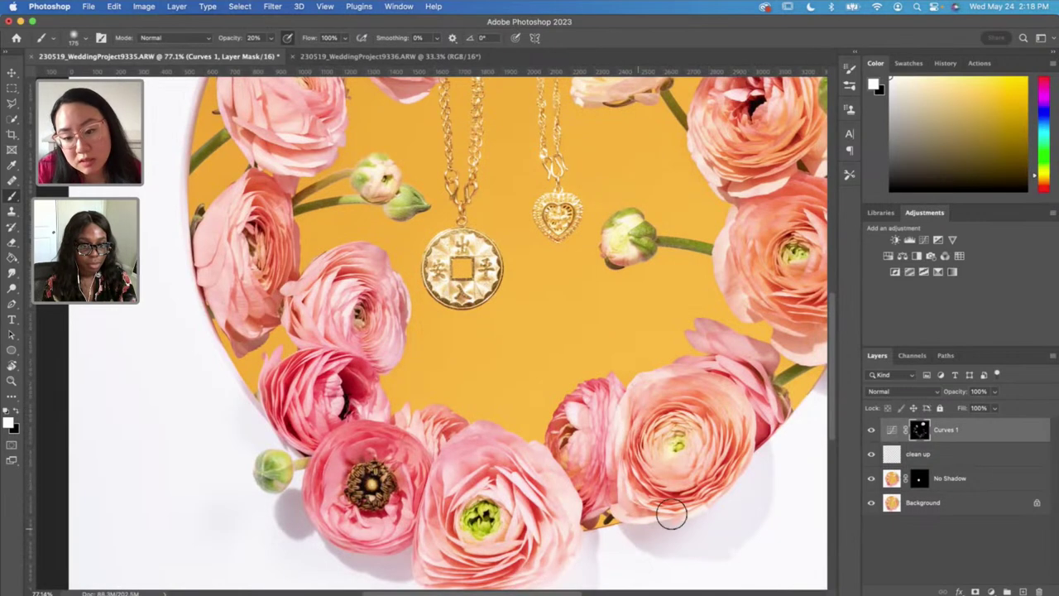
{"action": "scroll", "coordinate": [731, 271], "scroll_direction": "right", "scroll_amount": 5}
{"action": "scroll", "coordinate": [732, 271], "scroll_direction": "up", "scroll_amount": 2}
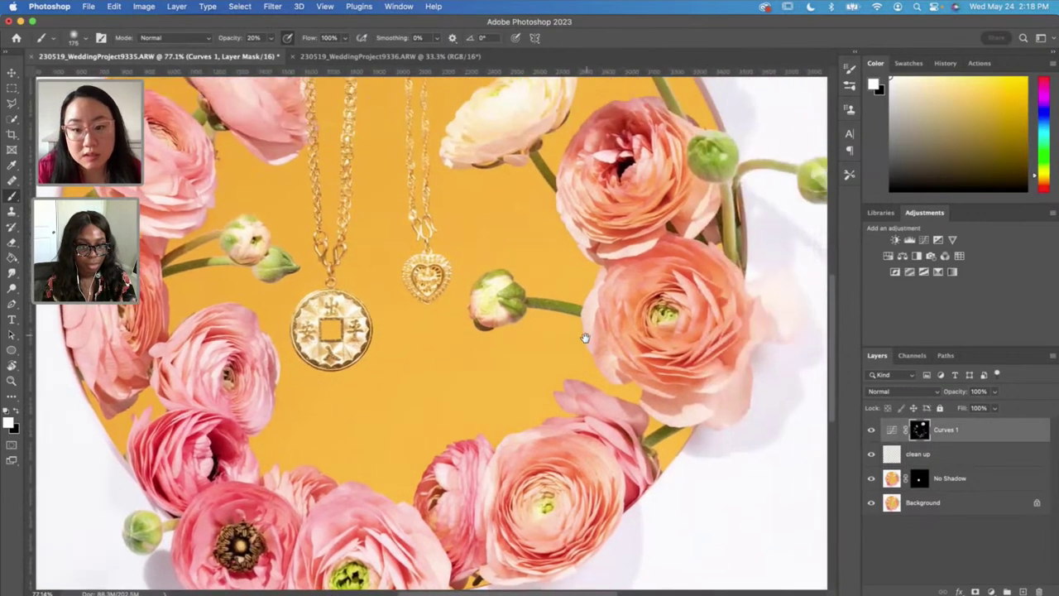
{"action": "scroll", "coordinate": [445, 177], "scroll_direction": "up", "scroll_amount": 2}
{"action": "scroll", "coordinate": [445, 177], "scroll_direction": "left", "scroll_amount": 2}
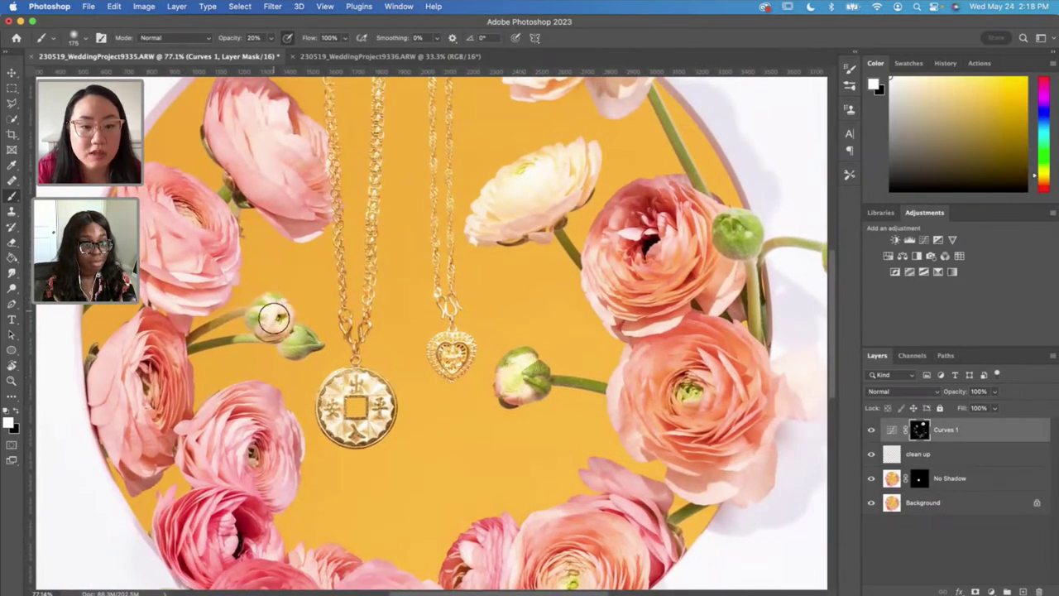
{"action": "scroll", "coordinate": [273, 312], "scroll_direction": "down", "scroll_amount": 3}
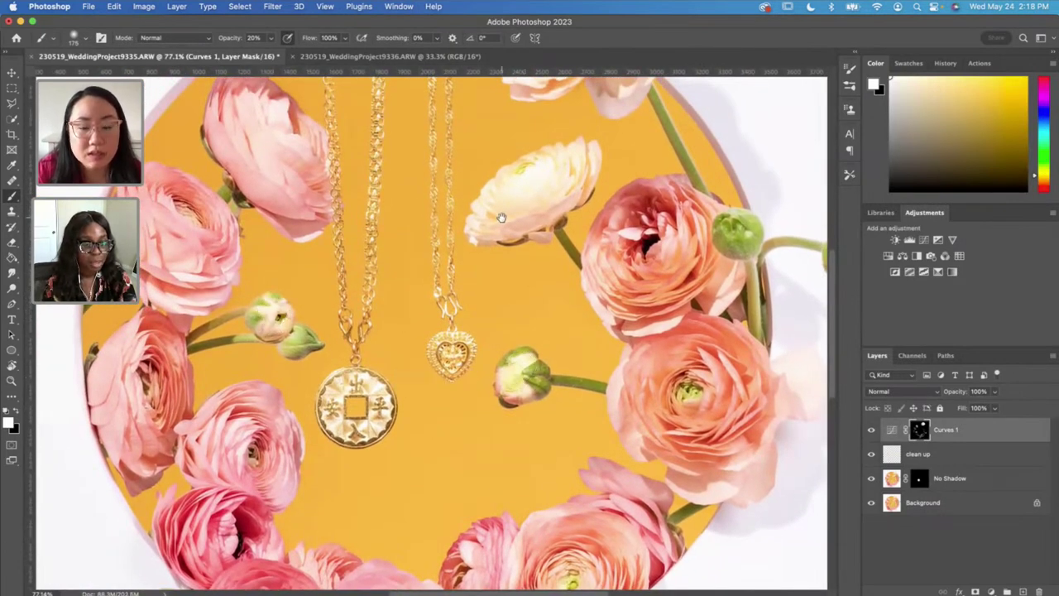
{"action": "scroll", "coordinate": [524, 314], "scroll_direction": "up", "scroll_amount": 4}
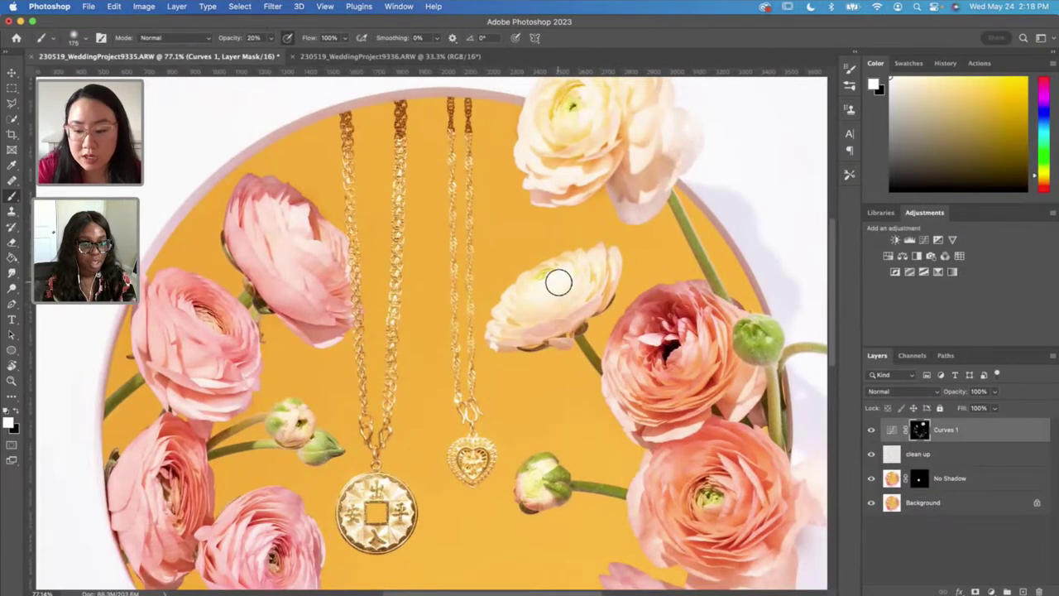
{"action": "key", "text": "bracketleft"}
{"action": "key", "text": "bracketleft"}
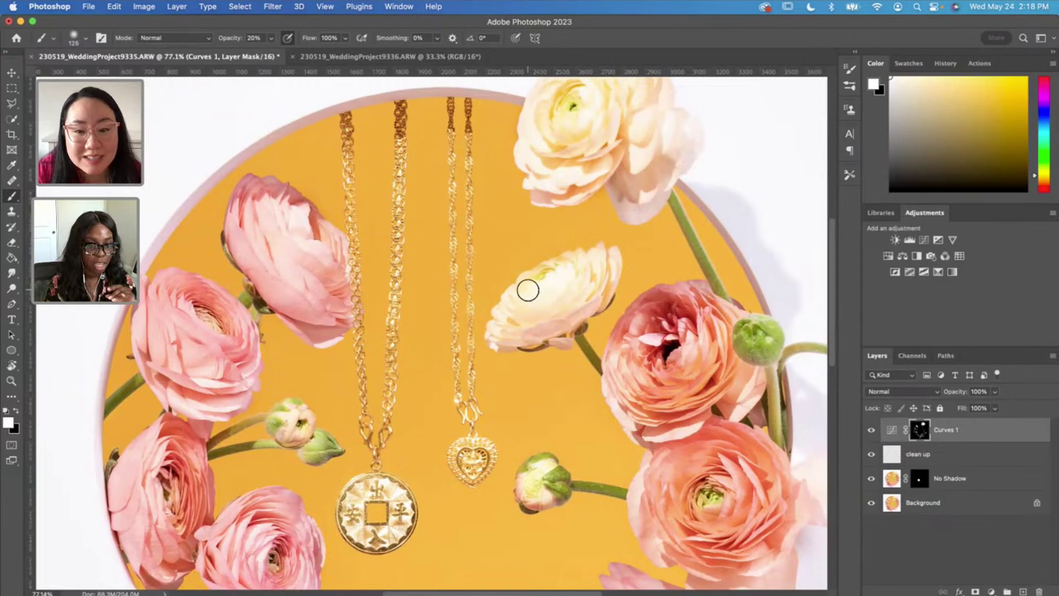
{"action": "key", "text": "x"}
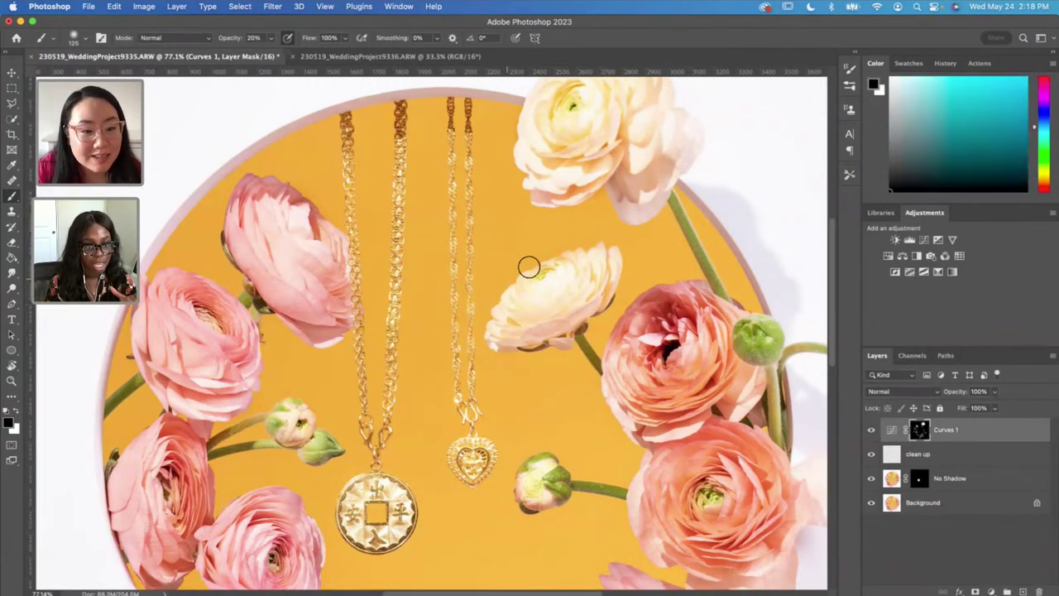
{"action": "key", "text": "x"}
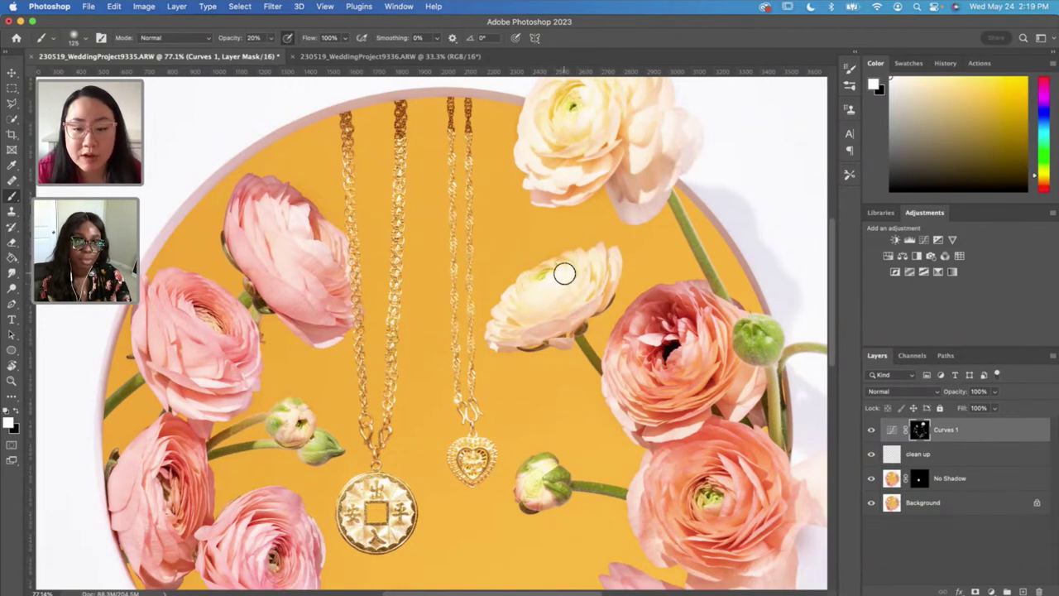
{"action": "key", "text": "x"}
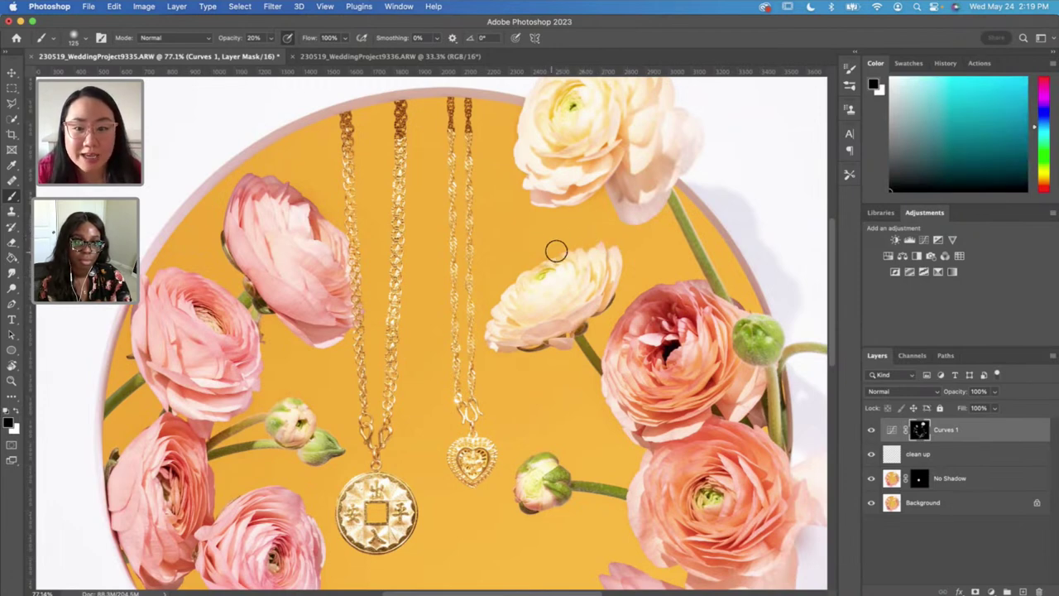
{"action": "scroll", "coordinate": [572, 307], "scroll_direction": "down", "scroll_amount": 2}
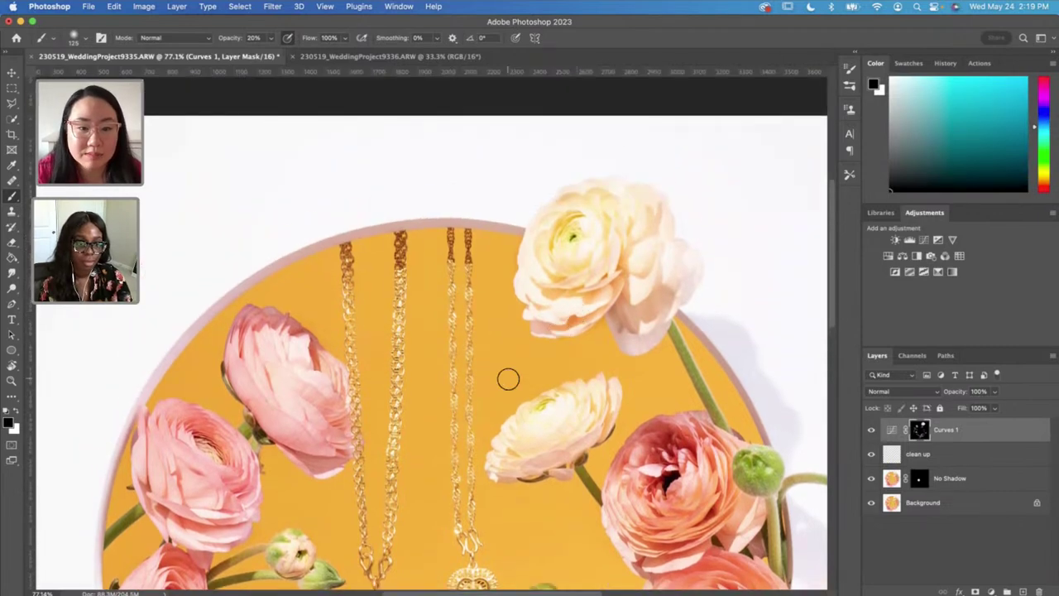
{"action": "scroll", "coordinate": [508, 378], "scroll_direction": "down", "scroll_amount": 2}
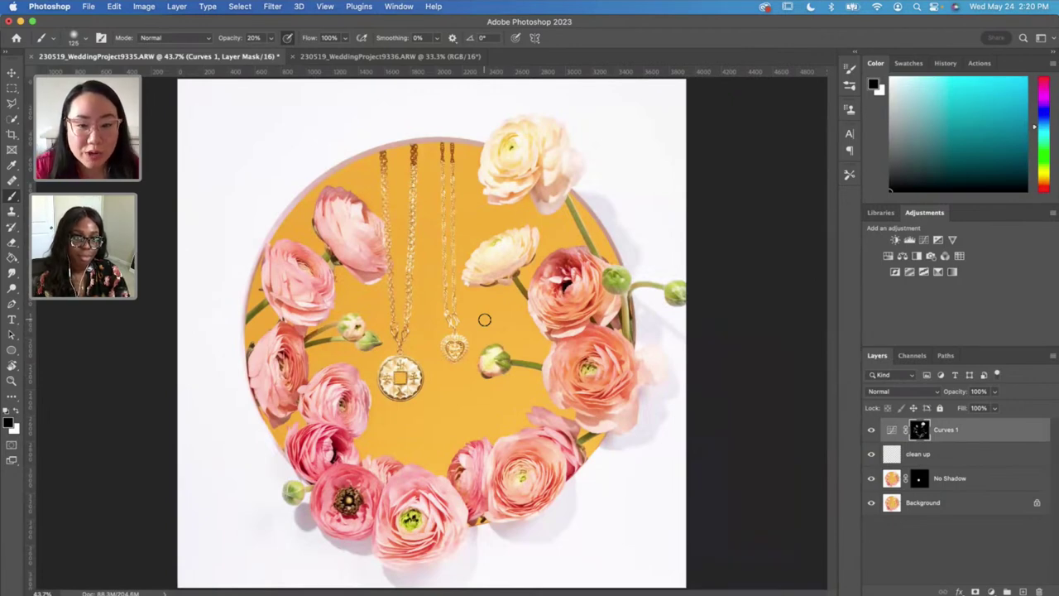
{"action": "scroll", "coordinate": [383, 366], "scroll_direction": "up", "scroll_amount": 3}
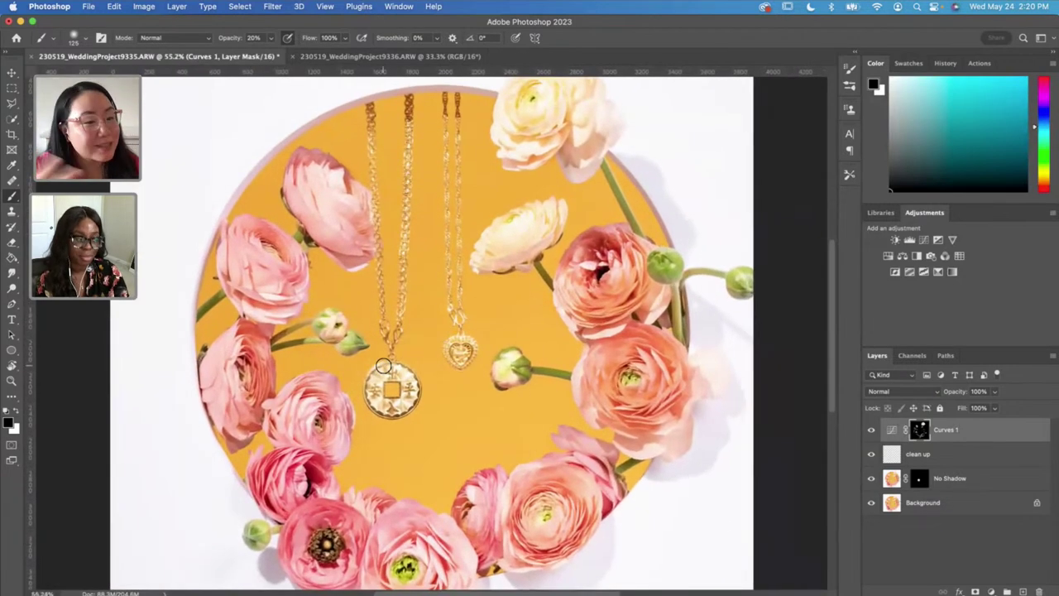
{"action": "scroll", "coordinate": [466, 366], "scroll_direction": "down", "scroll_amount": 3}
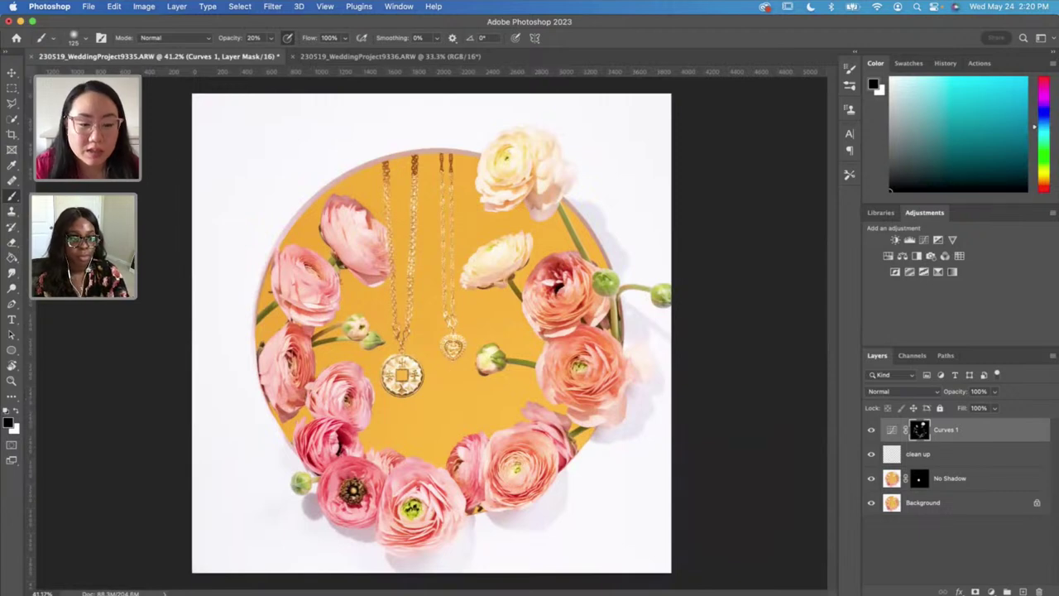
Step: Drag AdobeStock_323542672.jpeg from the Desktop's 2023 Adobe Live folder onto the Photoshop canvas
{"action": "left_click", "coordinate": [206, 592]}
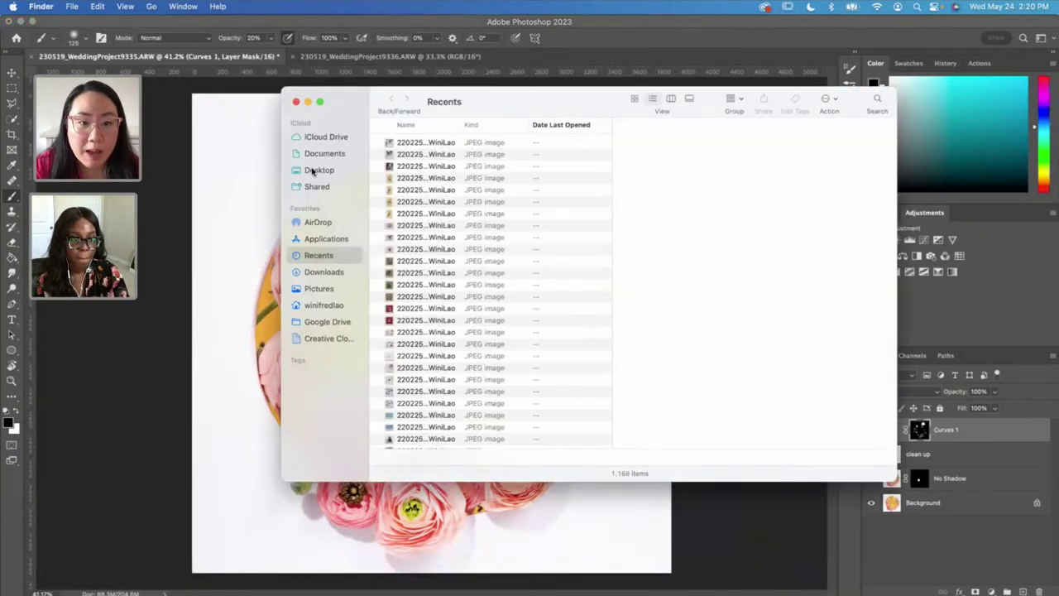
{"action": "left_click", "coordinate": [315, 170]}
{"action": "left_click_drag", "start_coordinate": [519, 106], "coordinate": [610, 117]}
{"action": "left_click", "coordinate": [488, 172]}
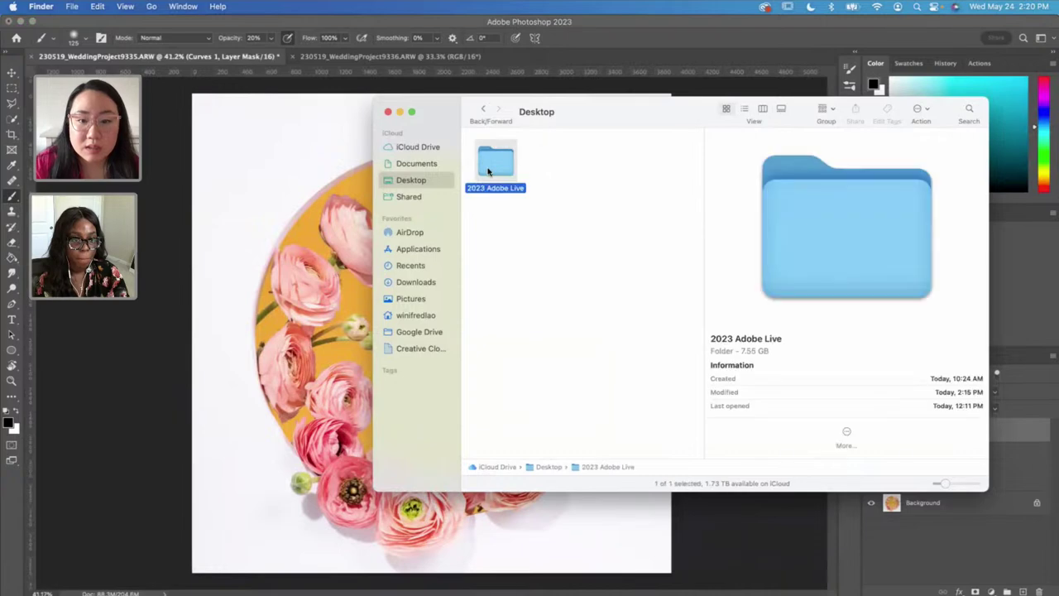
{"action": "double_click", "coordinate": [488, 171]}
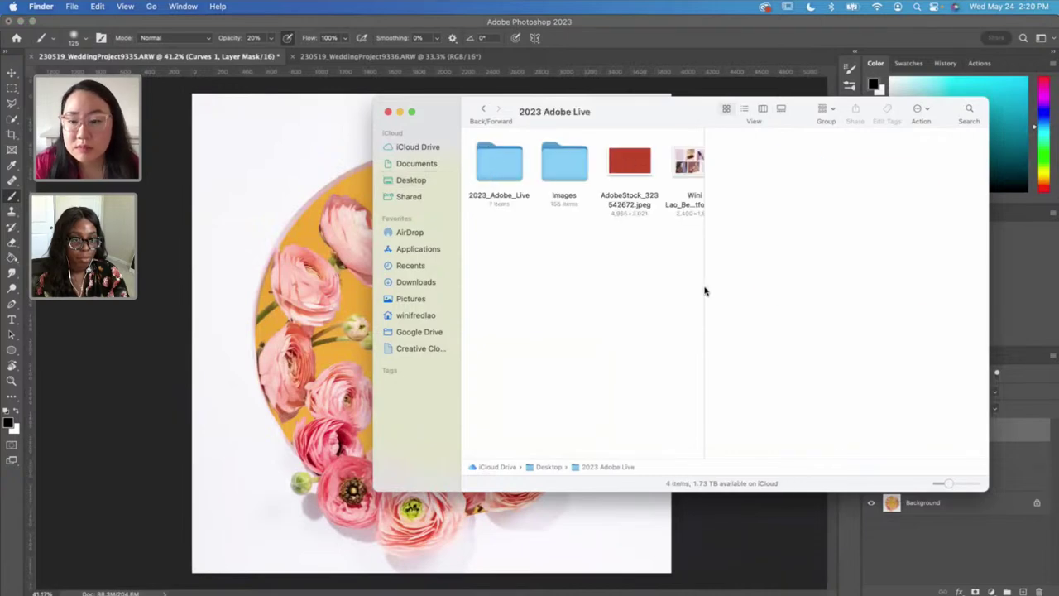
{"action": "left_click_drag", "start_coordinate": [626, 166], "coordinate": [261, 380]}
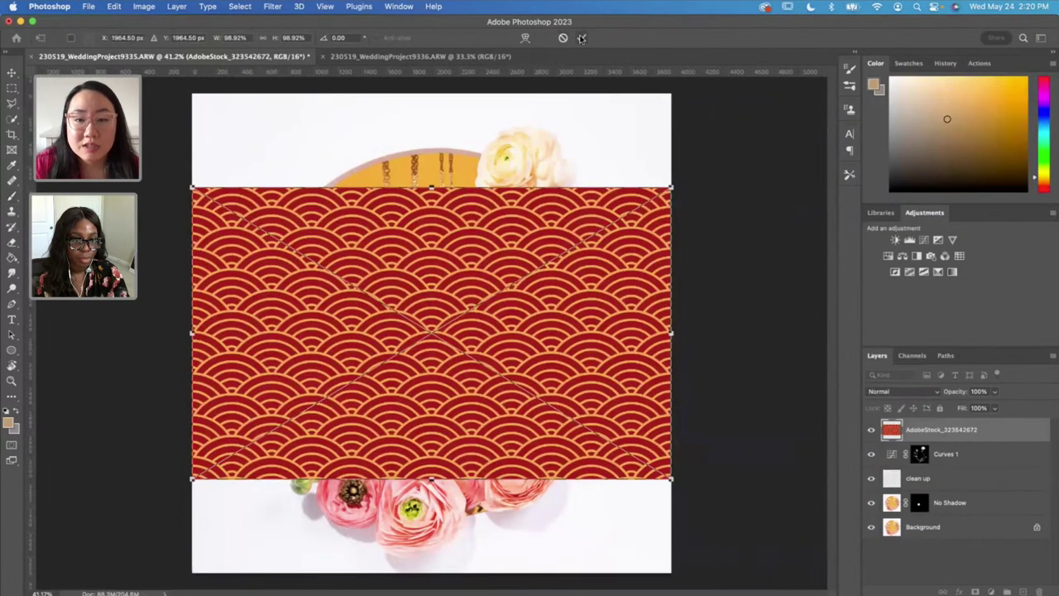
Step: Enlarge the placed wave pattern over the image, commit it, and give it a black-filled mask
{"action": "left_click_drag", "start_coordinate": [192, 189], "coordinate": [99, 81]}
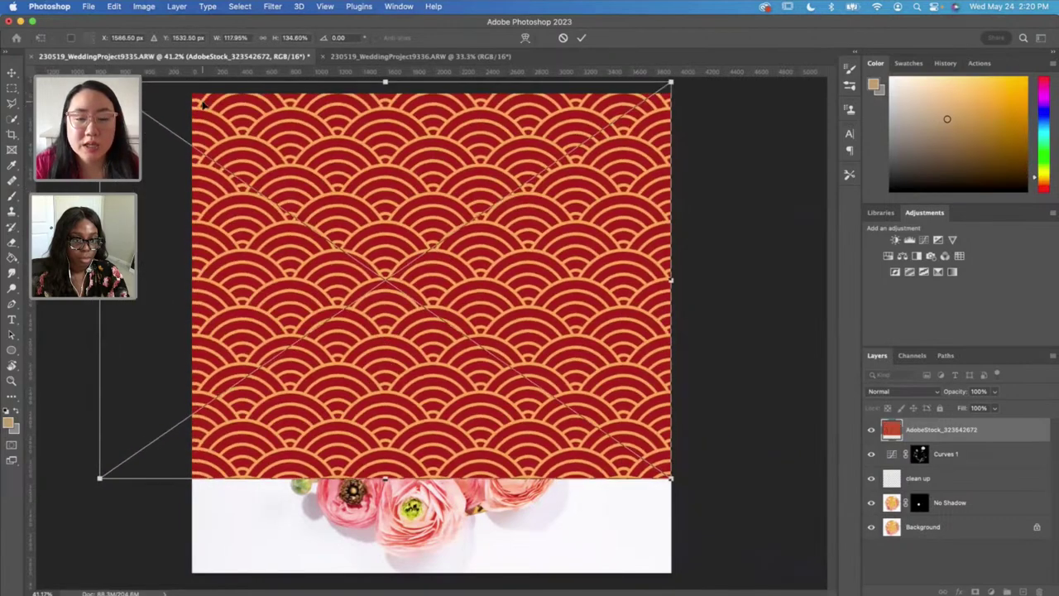
{"action": "left_click", "coordinate": [583, 40]}
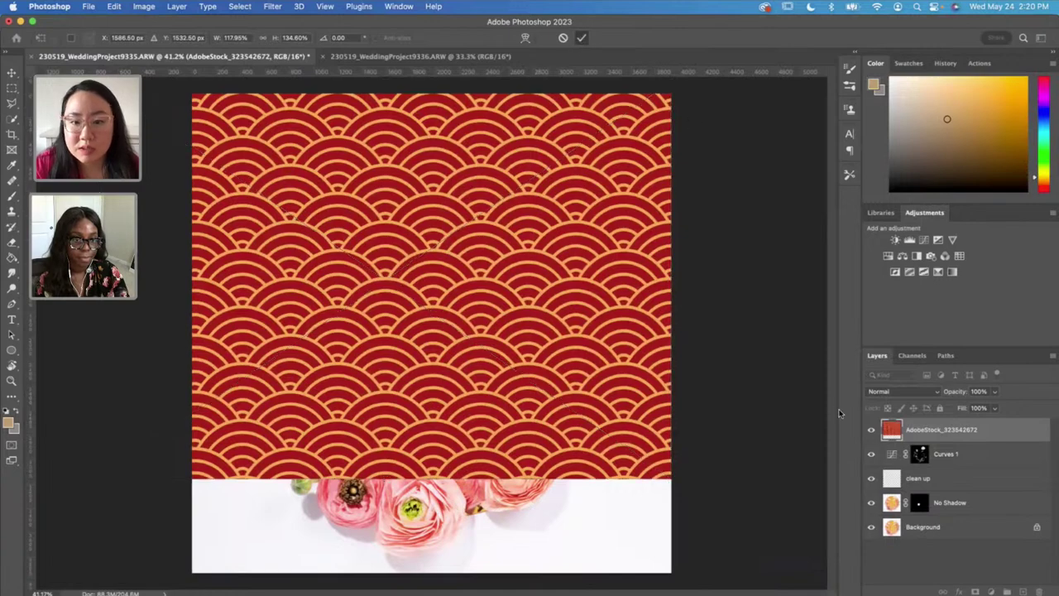
{"action": "key", "text": "b"}
{"action": "left_click", "coordinate": [975, 592]}
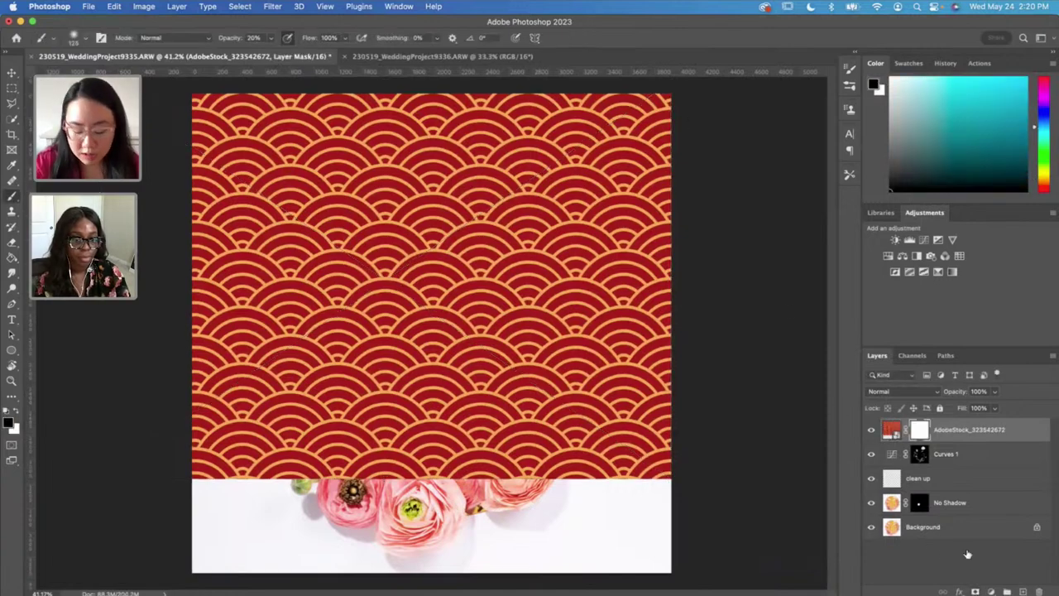
{"action": "key", "text": "alt+BackSpace"}
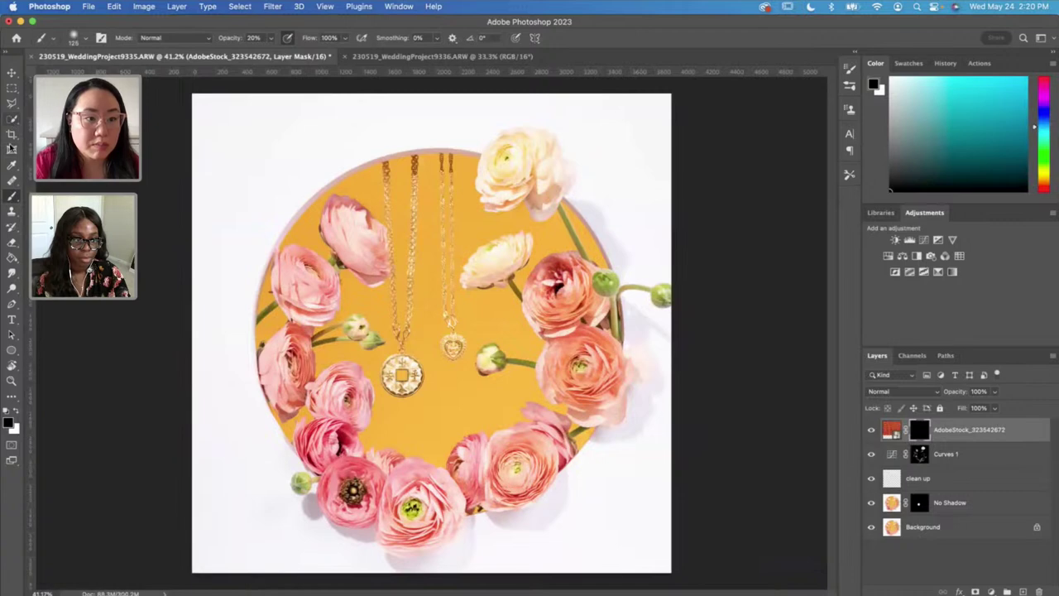
Step: Paint white with an 800 px brush to reveal waves around the circle's lower-right edge
{"action": "key", "text": "bracketright"}
{"action": "key", "text": "bracketright"}
{"action": "key", "text": "bracketright"}
{"action": "key", "text": "bracketright"}
{"action": "key", "text": "bracketright"}
{"action": "key", "text": "bracketright"}
{"action": "key", "text": "bracketright"}
{"action": "key", "text": "bracketright"}
{"action": "key", "text": "bracketright"}
{"action": "key", "text": "bracketright"}
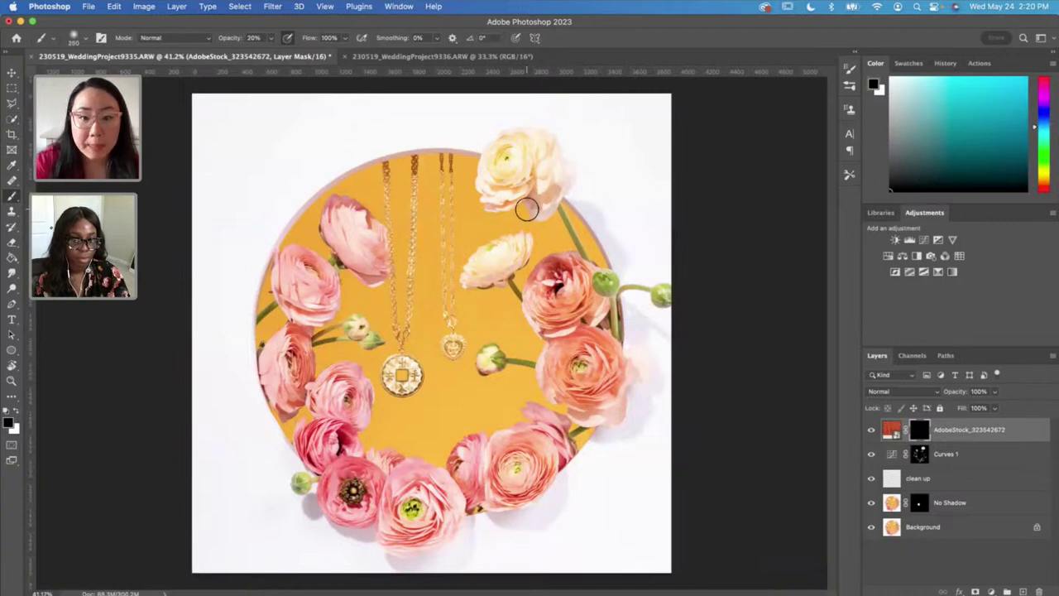
{"action": "key", "text": "x"}
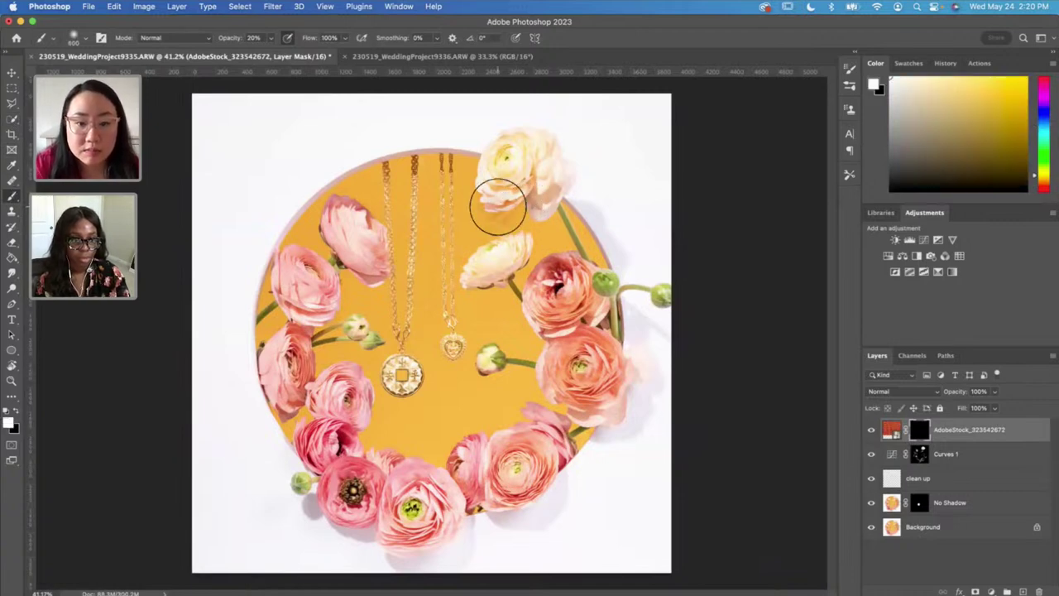
{"action": "mouse_move", "coordinate": [502, 196]}
{"action": "left_mouse_down"}
{"action": "mouse_move", "coordinate": [443, 192]}
{"action": "mouse_move", "coordinate": [546, 183]}
{"action": "mouse_move", "coordinate": [480, 222]}
{"action": "mouse_move", "coordinate": [543, 458]}
{"action": "mouse_move", "coordinate": [575, 515]}
{"action": "left_mouse_up"}
{"action": "key", "text": "v"}
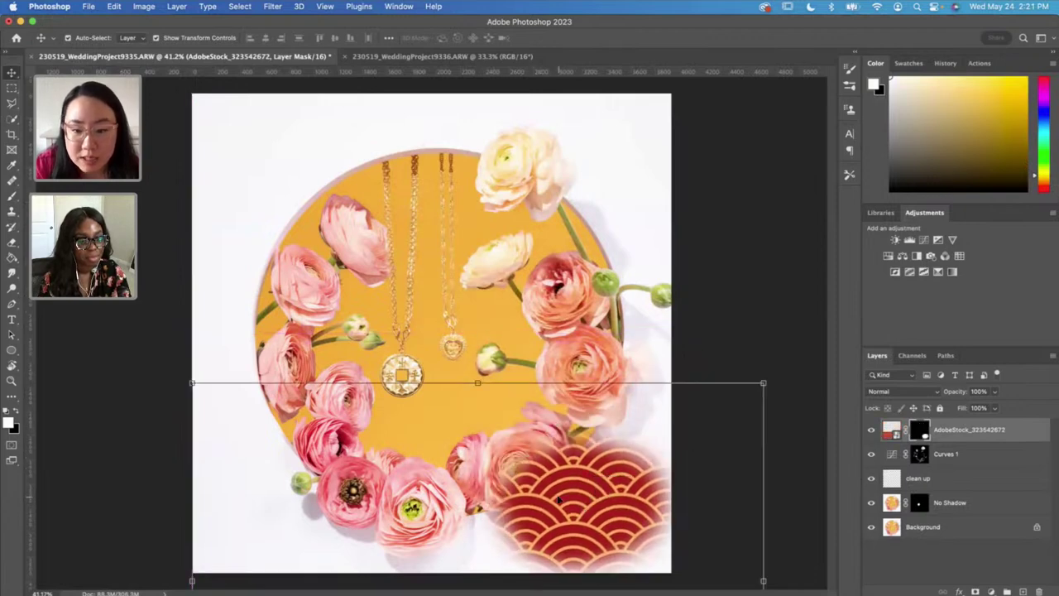
{"action": "left_click", "coordinate": [12, 196]}
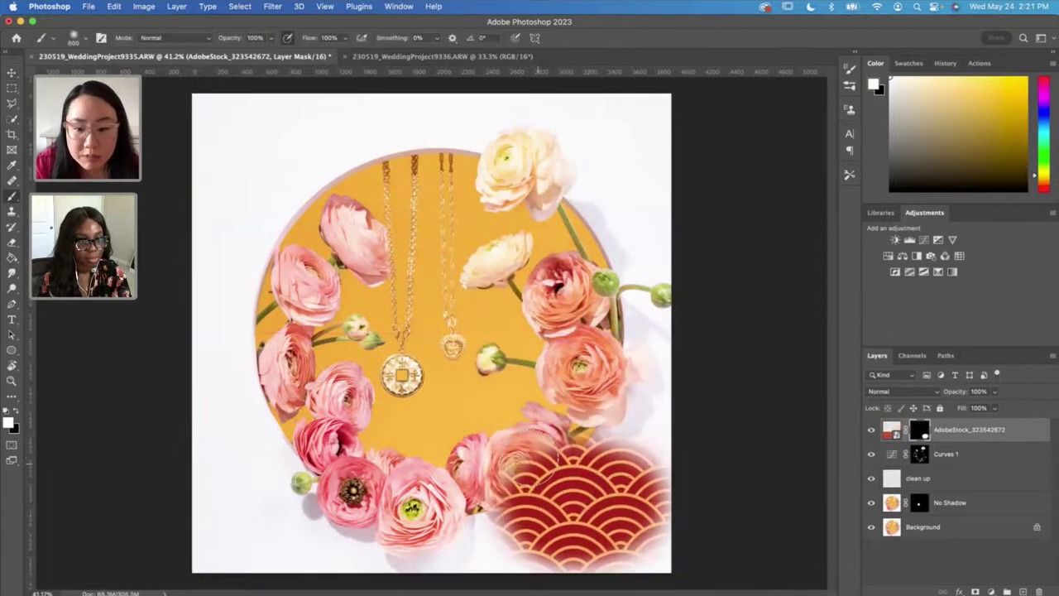
{"action": "mouse_move", "coordinate": [589, 513]}
{"action": "left_mouse_down"}
{"action": "mouse_move", "coordinate": [608, 450]}
{"action": "mouse_move", "coordinate": [550, 463]}
{"action": "mouse_move", "coordinate": [596, 430]}
{"action": "mouse_move", "coordinate": [537, 470]}
{"action": "mouse_move", "coordinate": [530, 534]}
{"action": "left_mouse_up"}
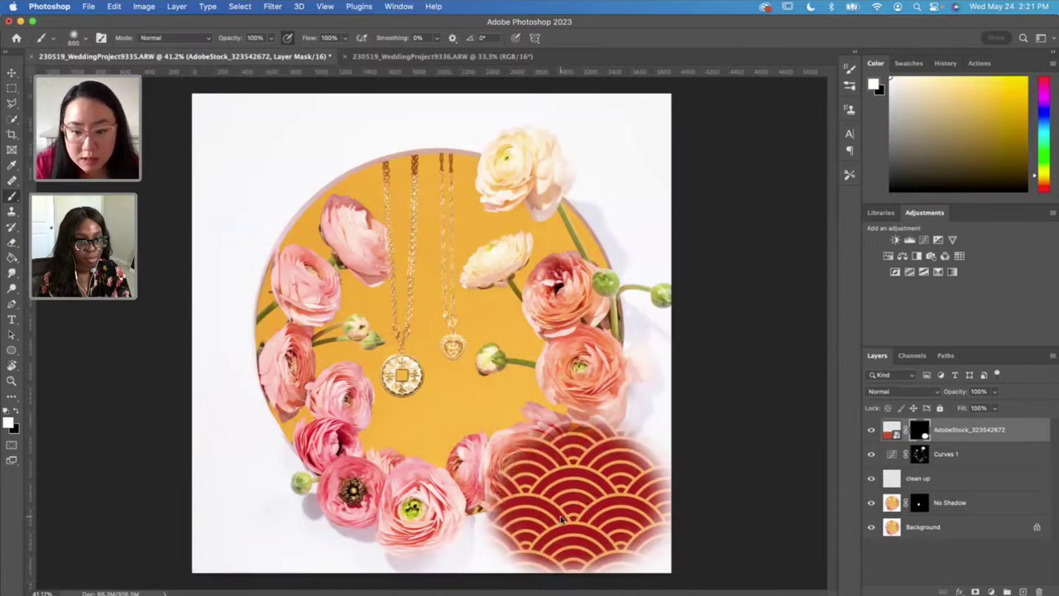
Step: Rename the pattern layer 'color reference' and add a Curves adjustment above it
{"action": "left_click", "coordinate": [966, 426]}
{"action": "type", "text": "W"}
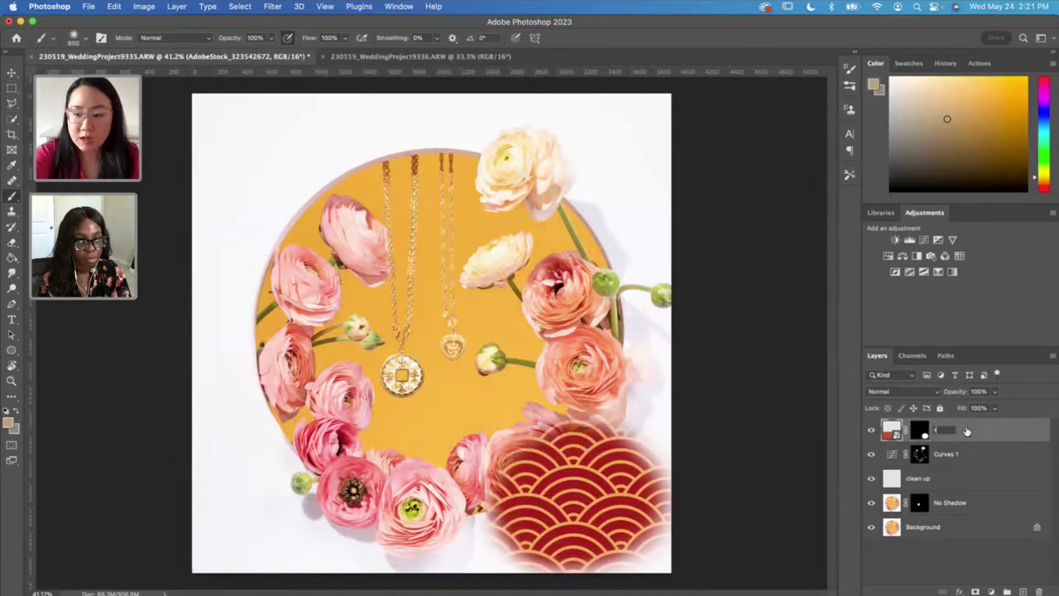
{"action": "type", "text": "olor referen"}
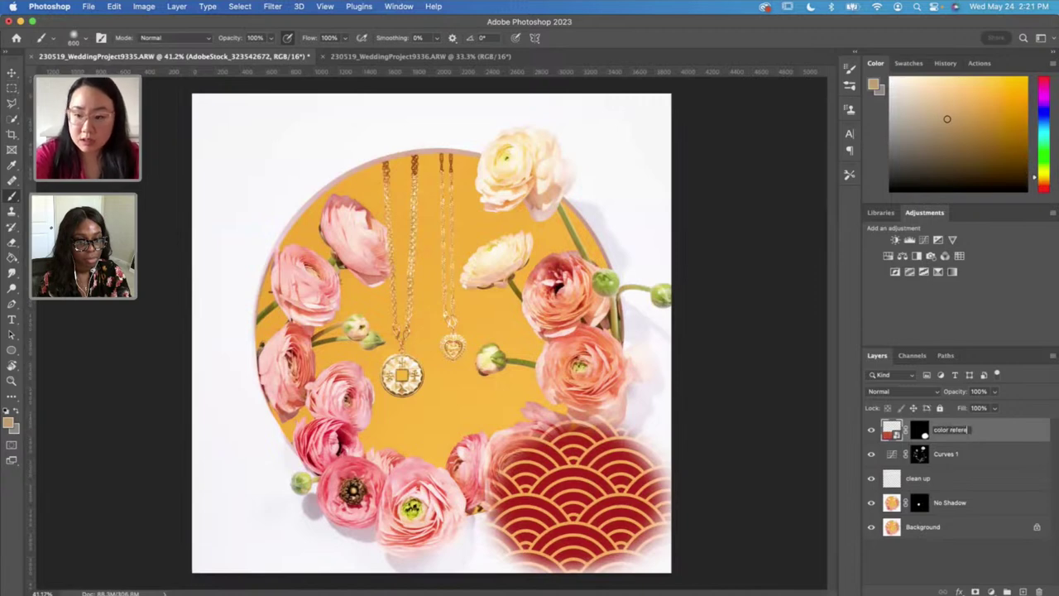
{"action": "type", "text": "ce"}
{"action": "key", "text": "Return"}
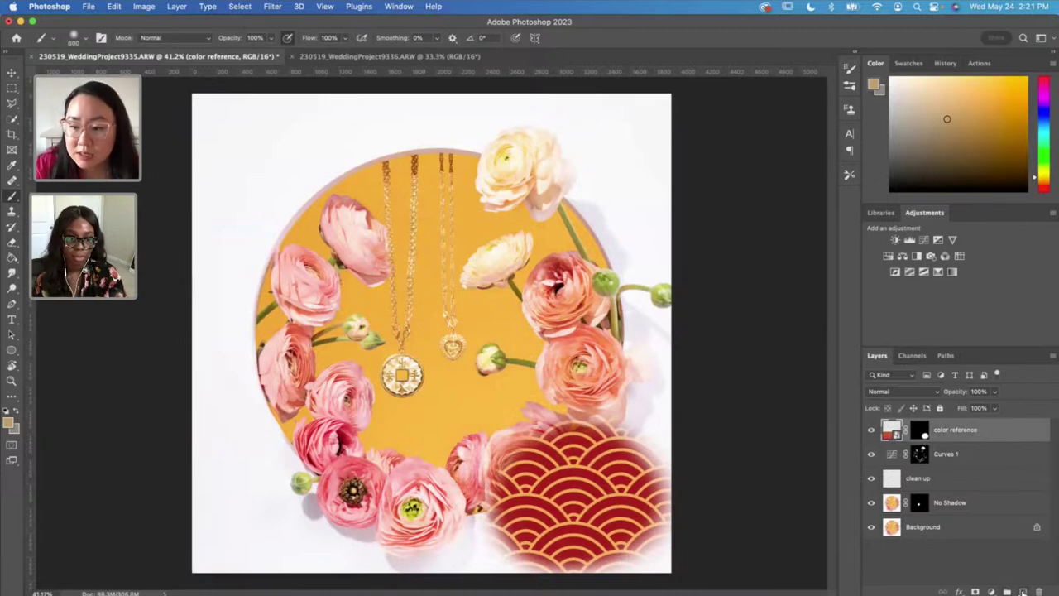
{"action": "left_click", "coordinate": [922, 240]}
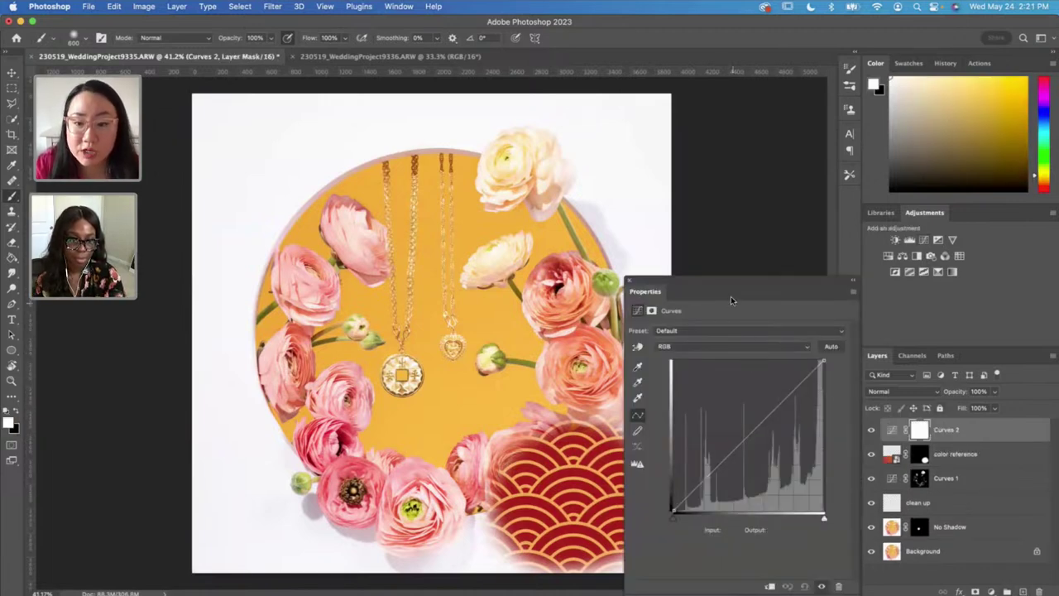
Step: Place colour samplers on the red waves and on the yellow background
{"action": "left_click", "coordinate": [11, 166]}
{"action": "left_click", "coordinate": [39, 187]}
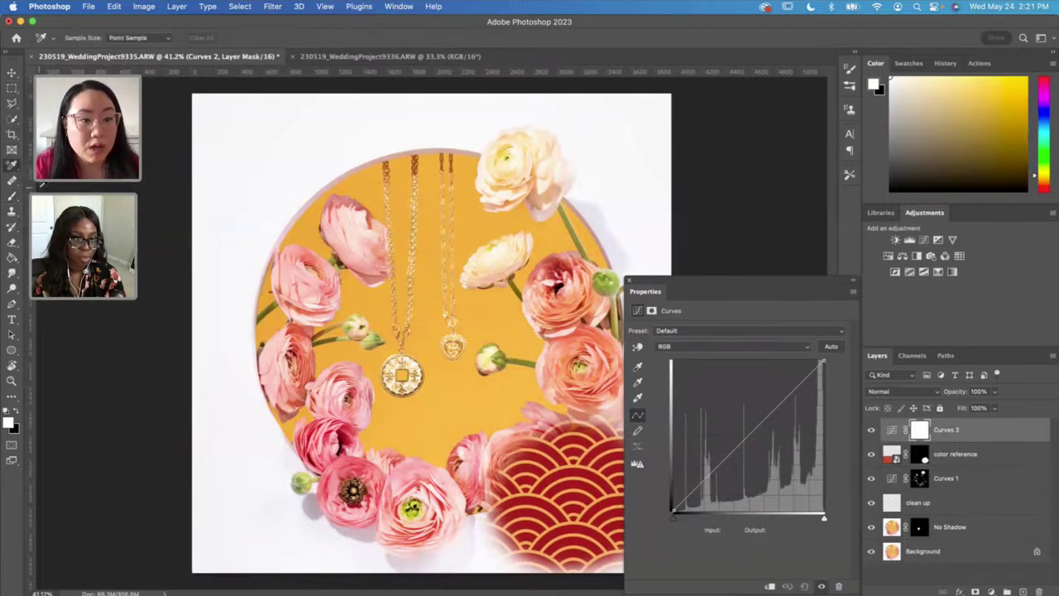
{"action": "left_click", "coordinate": [571, 455]}
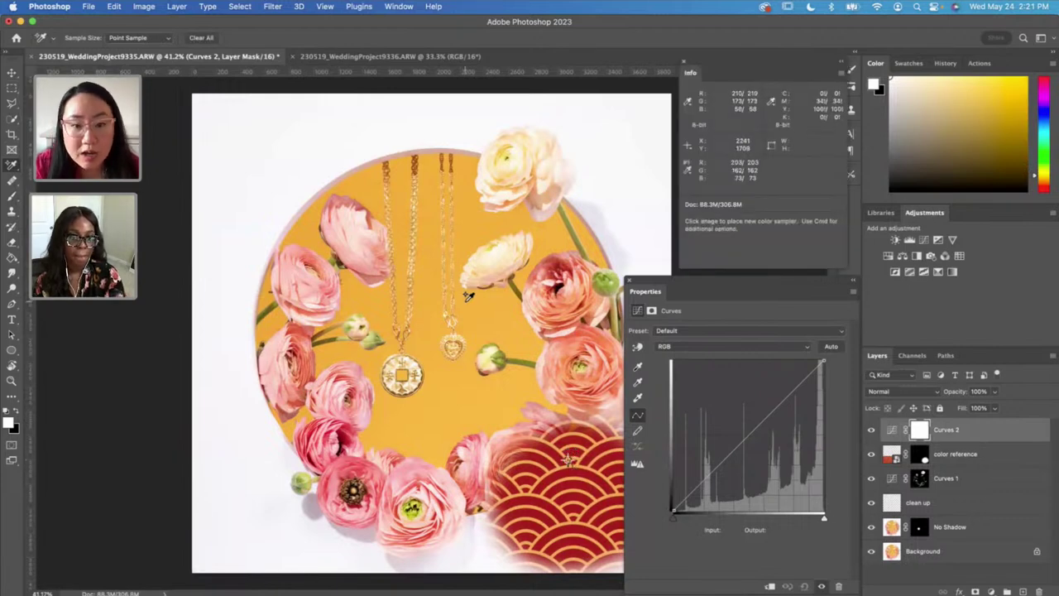
{"action": "left_click", "coordinate": [426, 308]}
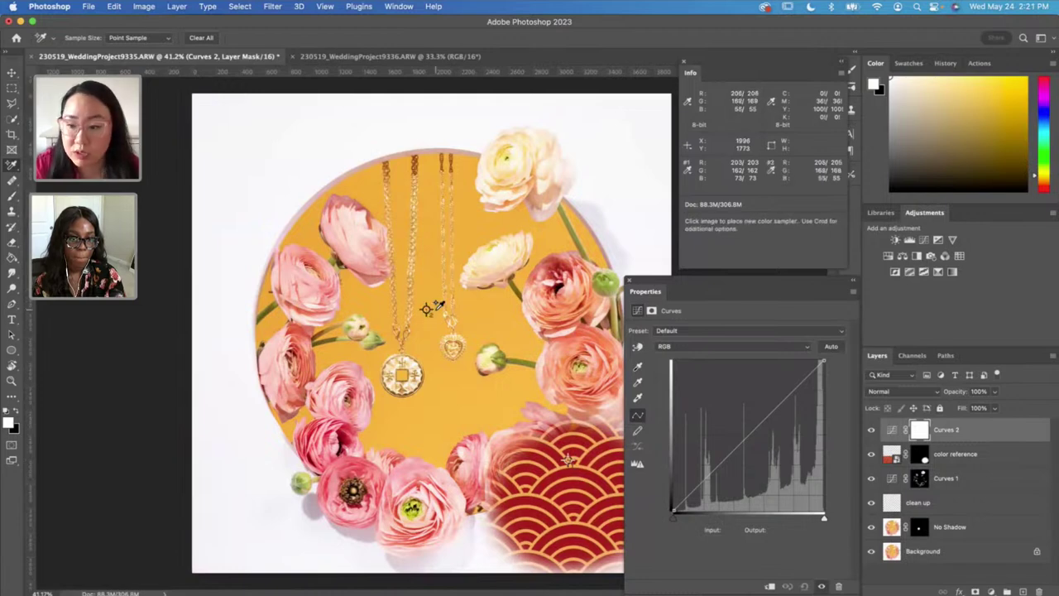
Step: Add a point on the Red curve and pull the Green channel curve down slightly
{"action": "left_click", "coordinate": [753, 351]}
{"action": "left_click", "coordinate": [747, 358]}
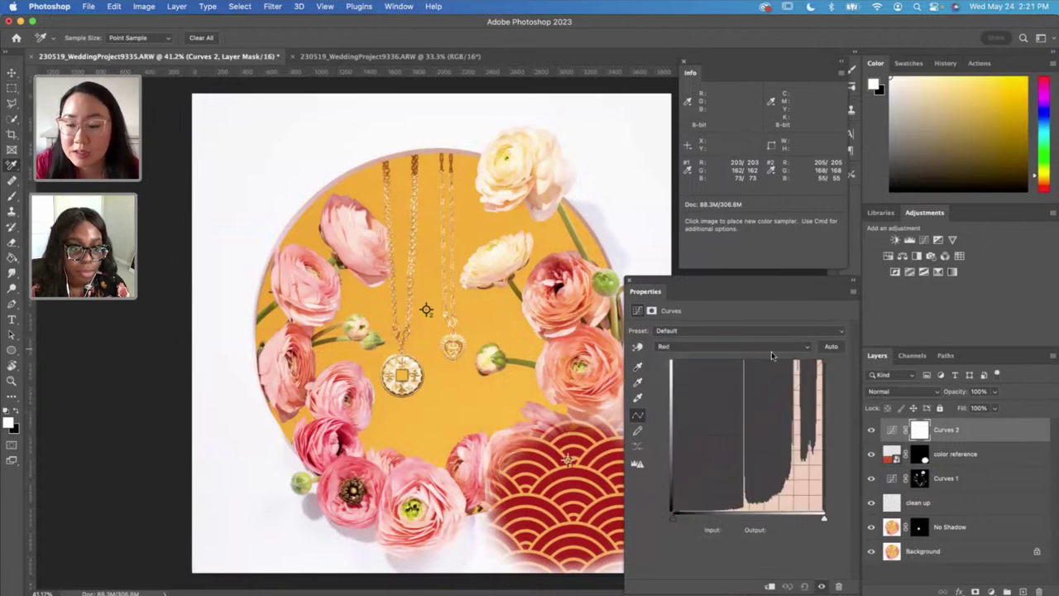
{"action": "left_click", "coordinate": [752, 432]}
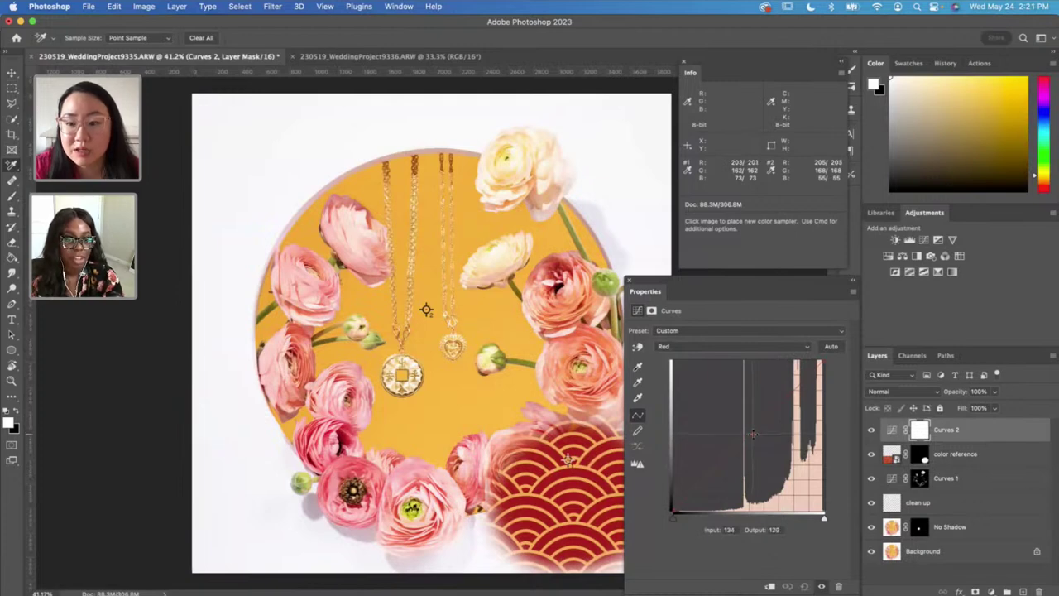
{"action": "left_click", "coordinate": [733, 352]}
{"action": "left_click", "coordinate": [734, 360]}
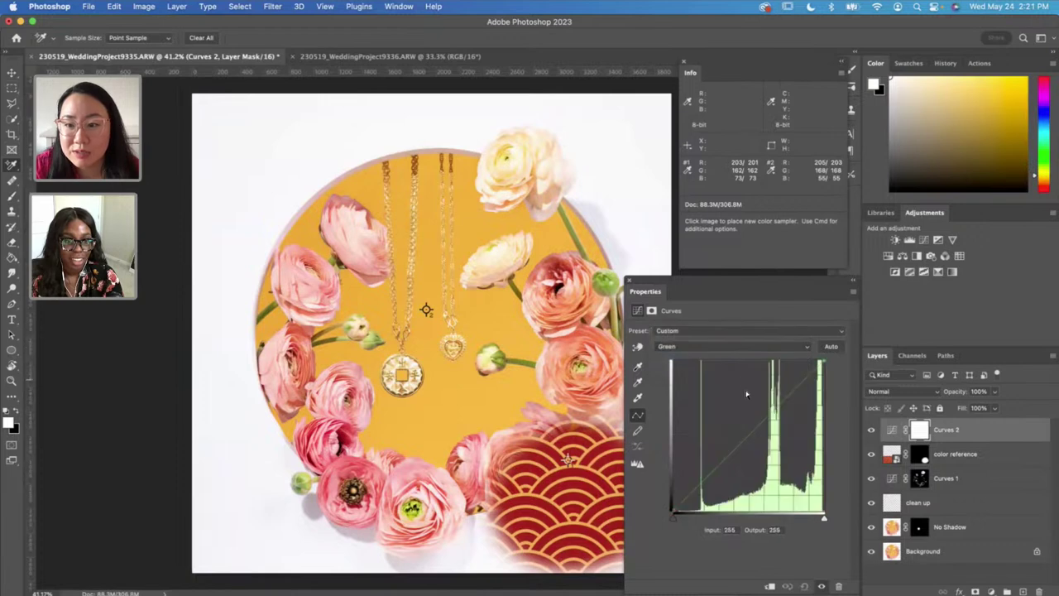
{"action": "left_click", "coordinate": [756, 429]}
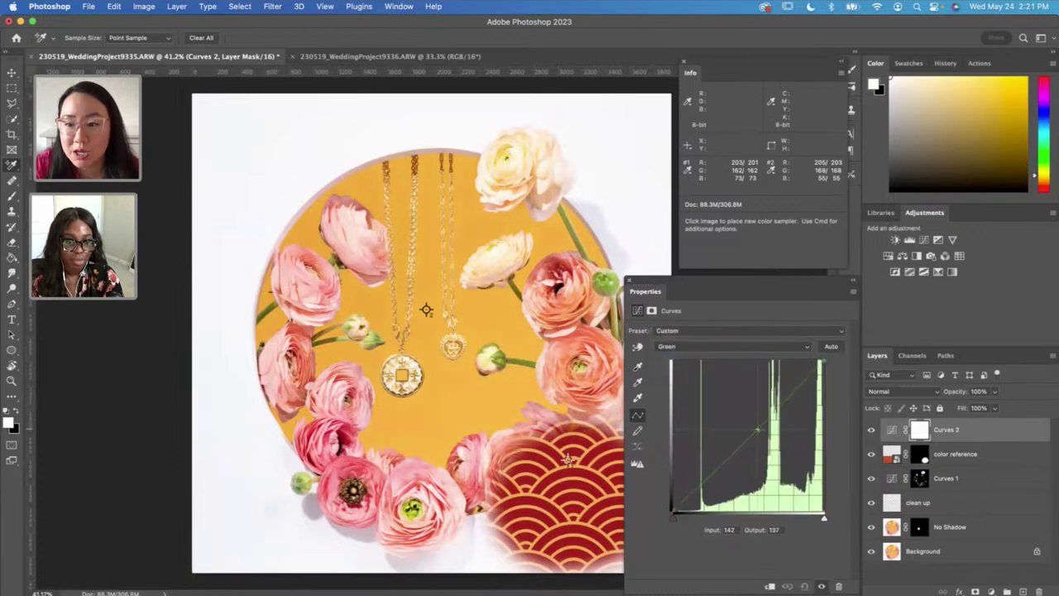
{"action": "left_click_drag", "start_coordinate": [756, 429], "coordinate": [757, 431]}
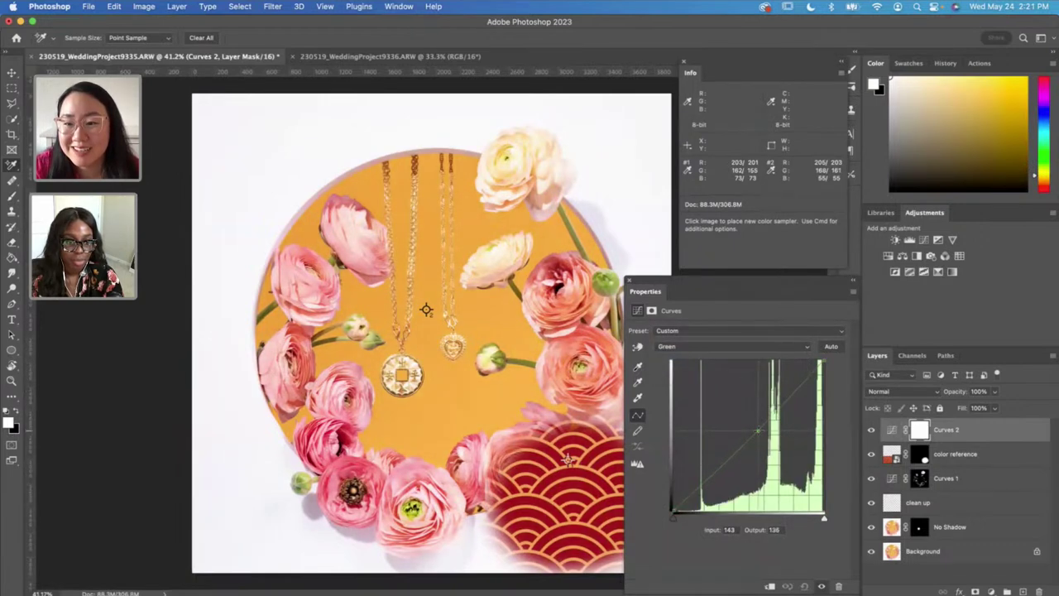
Step: Raise the Blue channel curve slightly to add blue to the background
{"action": "left_click", "coordinate": [747, 347]}
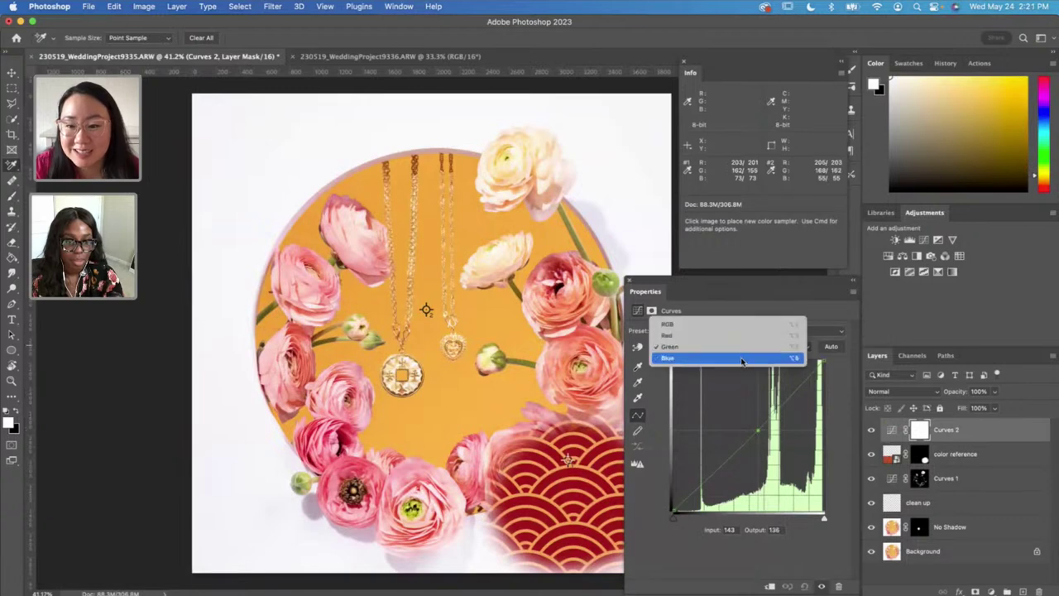
{"action": "left_click", "coordinate": [747, 360]}
{"action": "left_click", "coordinate": [749, 429]}
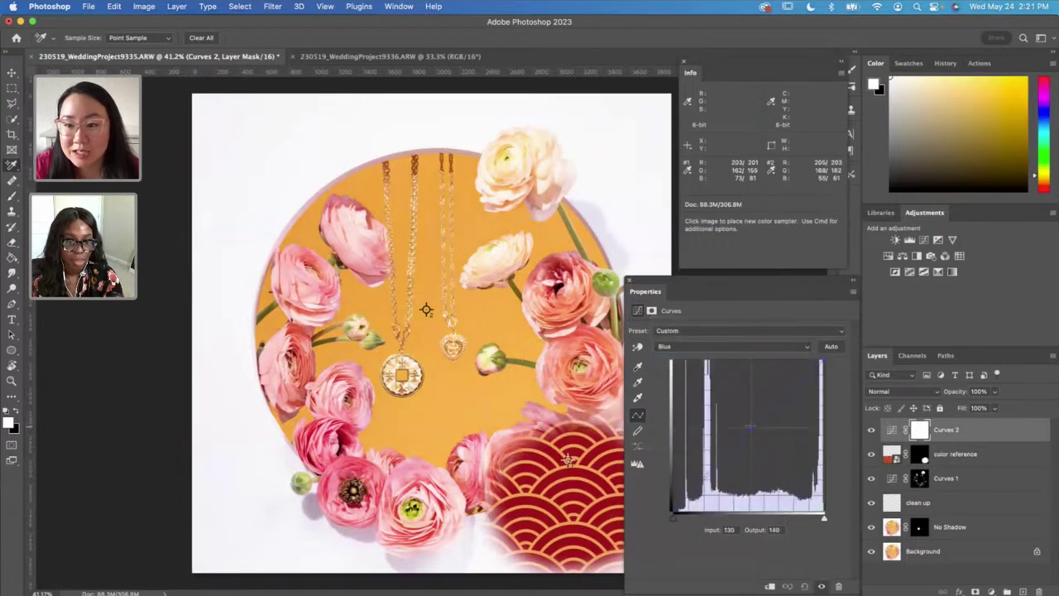
{"action": "left_click_drag", "start_coordinate": [749, 428], "coordinate": [748, 425]}
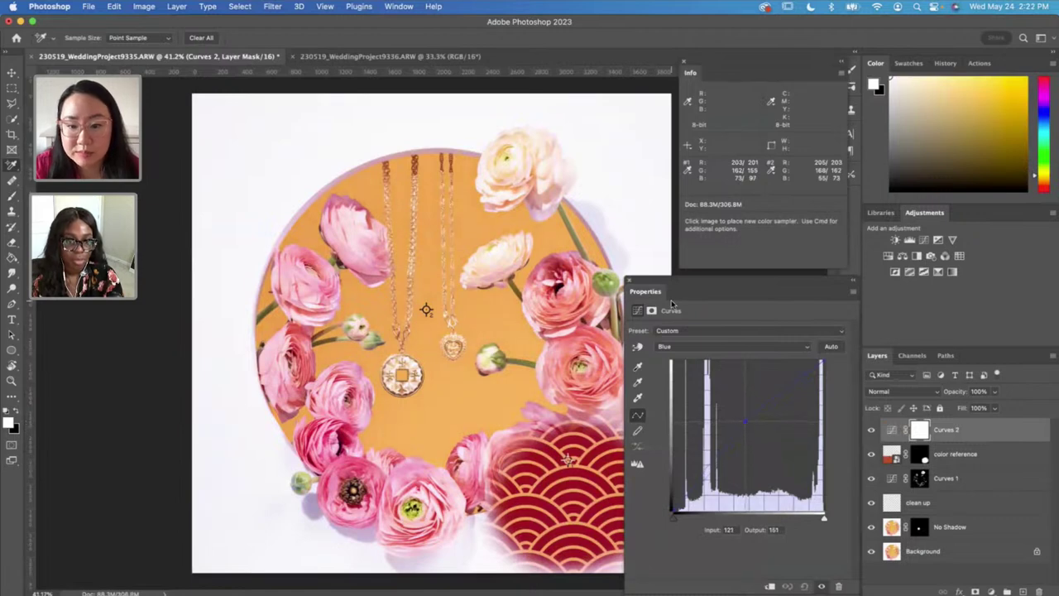
{"action": "left_click", "coordinate": [631, 280]}
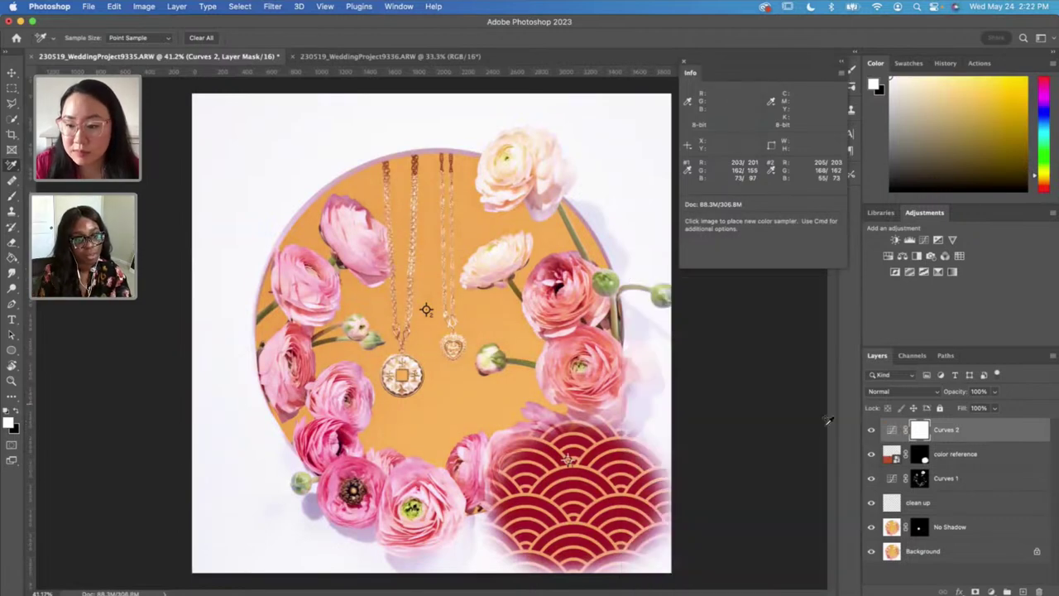
Step: Hide the color reference layer and target the Curves 2 mask
{"action": "left_click", "coordinate": [872, 456]}
{"action": "left_click", "coordinate": [994, 464]}
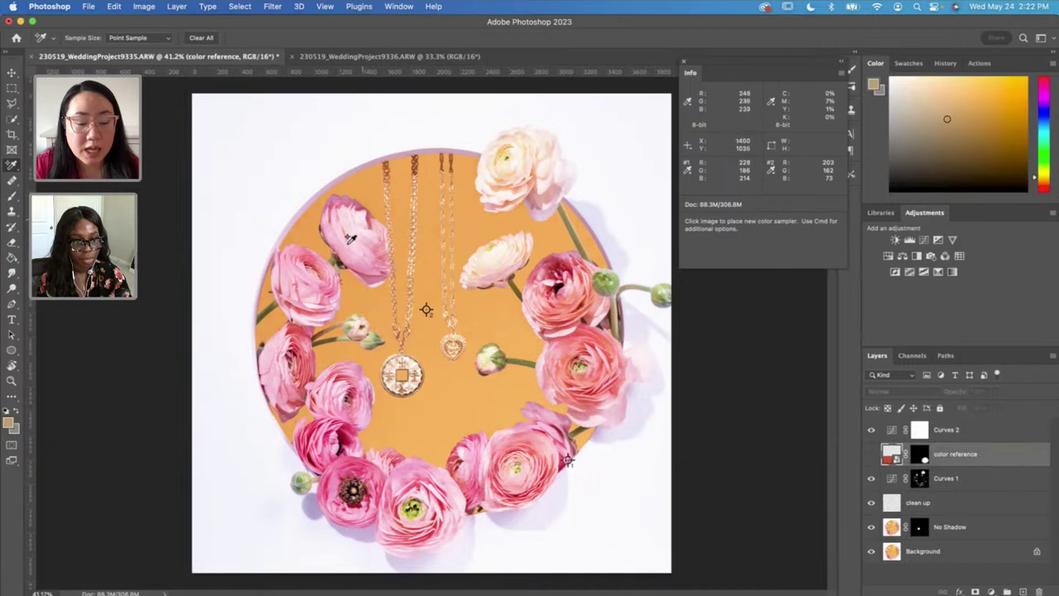
{"action": "left_click", "coordinate": [921, 430]}
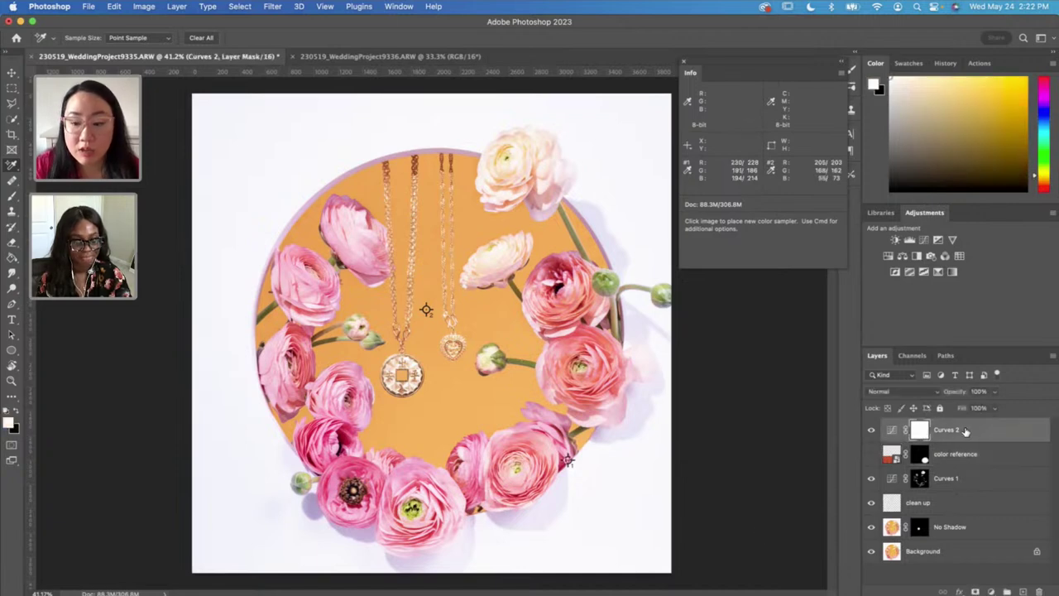
Step: Rename the Curves 2 layer to 'yellow adjustment'
{"action": "double_click", "coordinate": [949, 430]}
{"action": "type", "text": "ye"}
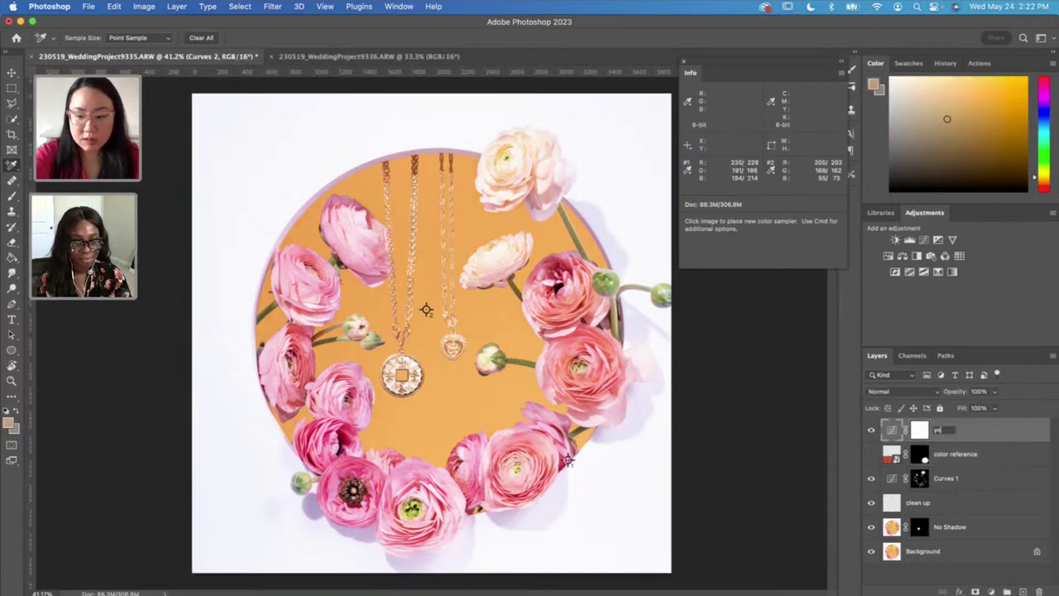
{"action": "type", "text": "llow adjustment"}
{"action": "key", "text": "Return"}
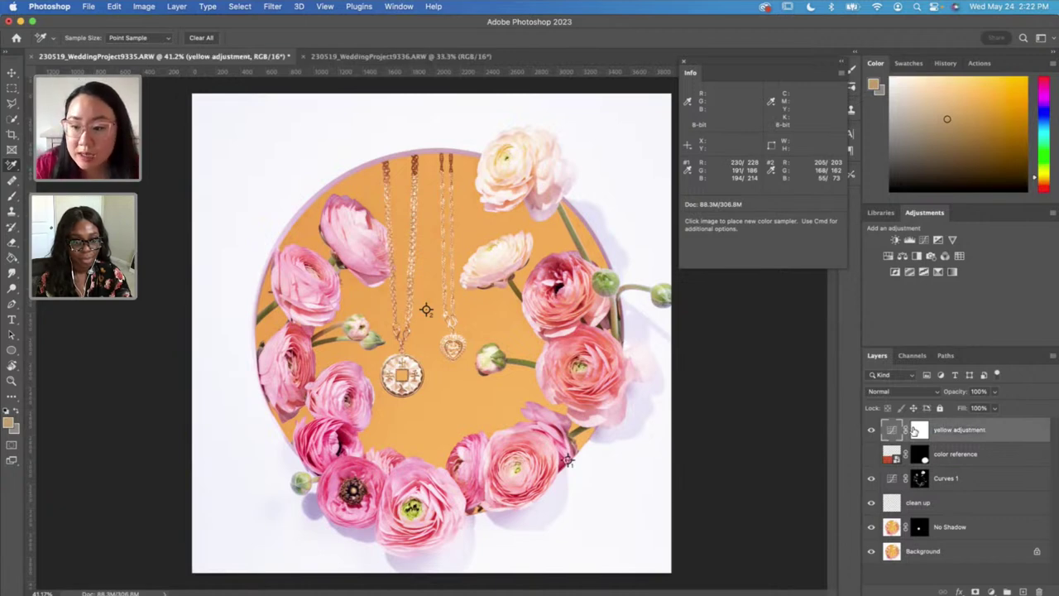
Step: Invert the yellow adjustment mask to black so the colour shift is hidden
{"action": "left_click", "coordinate": [917, 431]}
{"action": "key", "text": "super+i"}
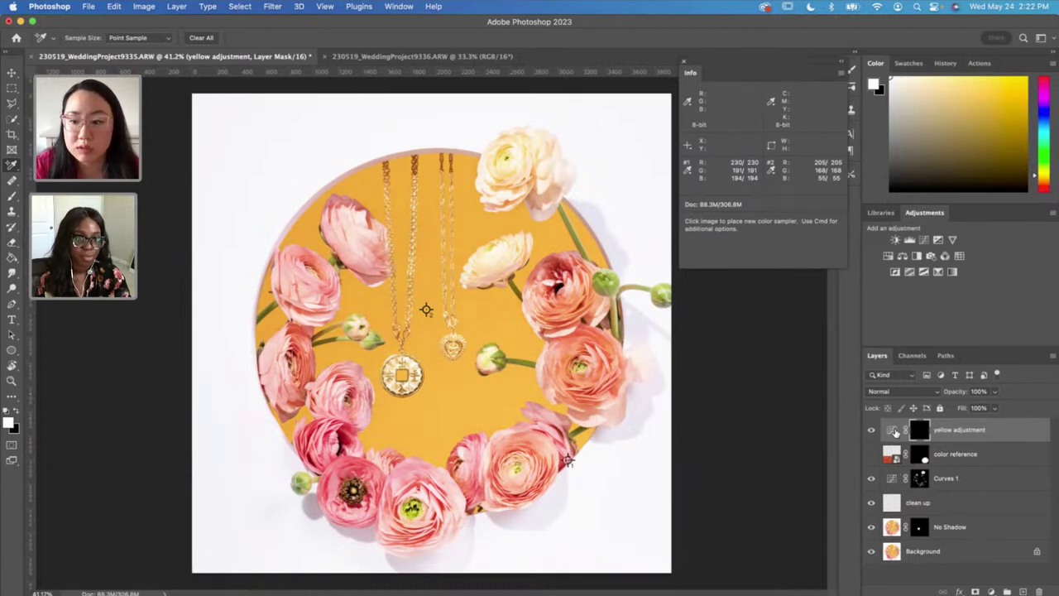
{"action": "left_click", "coordinate": [891, 430]}
{"action": "left_click", "coordinate": [404, 134]}
{"action": "left_click", "coordinate": [240, 5]}
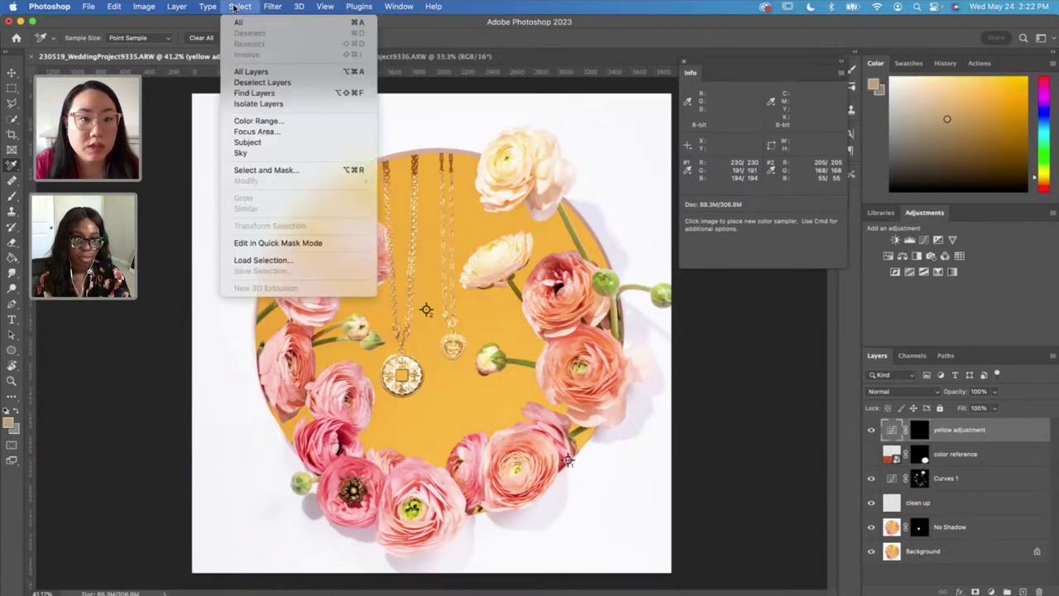
Step: Sample the yellow background in Color Range, add edge samples, set fuzziness to about 25, and confirm
{"action": "left_click", "coordinate": [254, 123]}
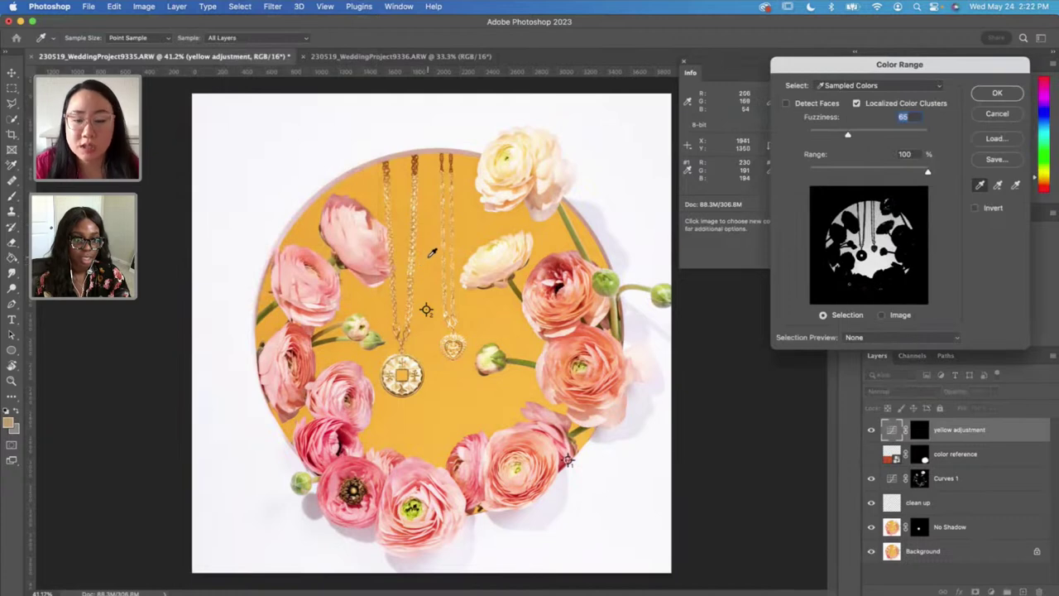
{"action": "left_click", "coordinate": [432, 252]}
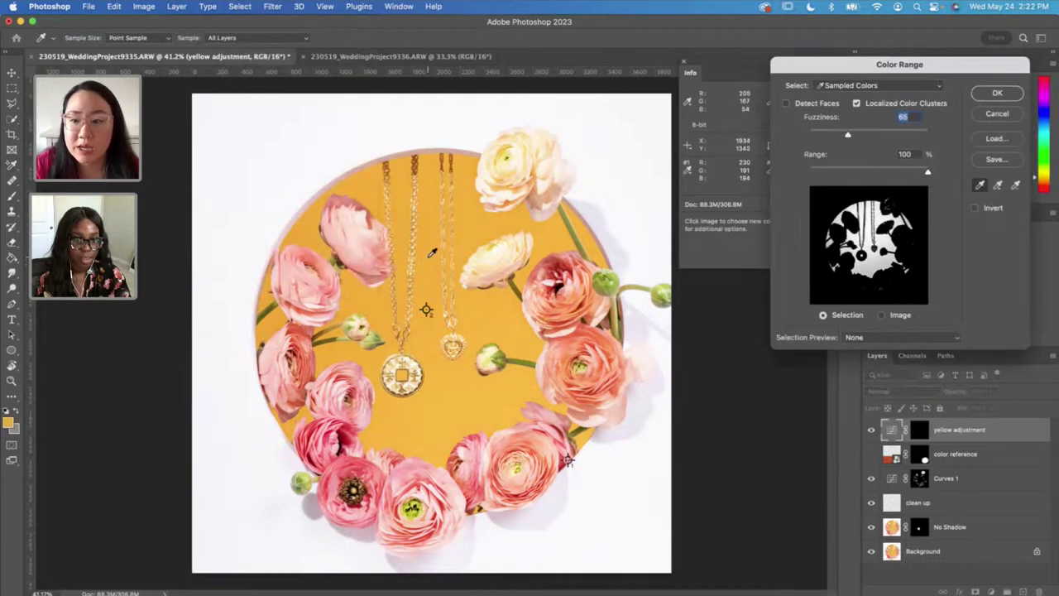
{"action": "left_click", "coordinate": [428, 349]}
{"action": "left_click", "coordinate": [450, 389]}
{"action": "left_click", "coordinate": [460, 419]}
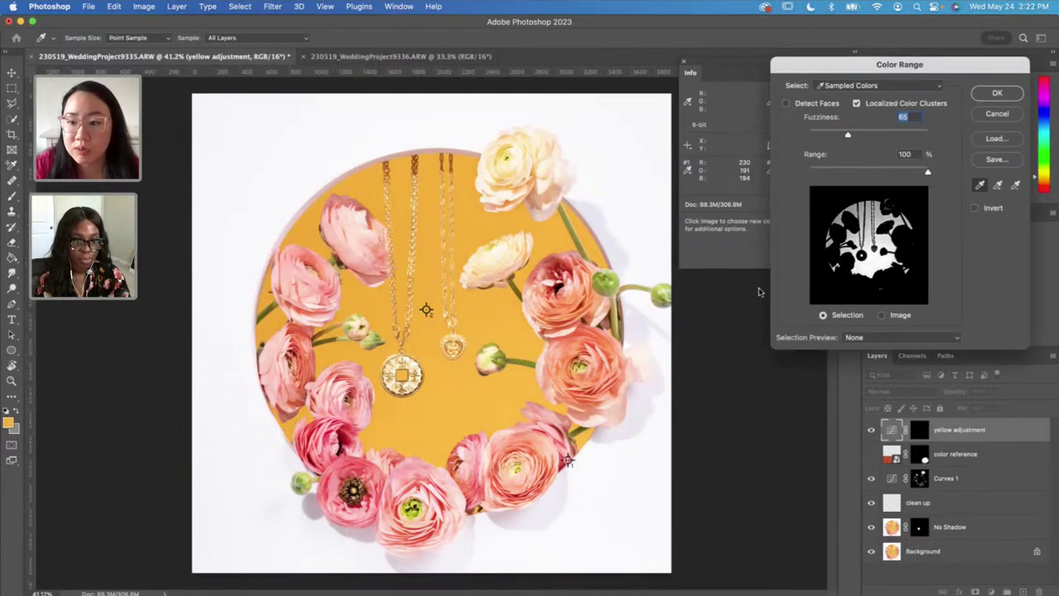
{"action": "left_click_drag", "start_coordinate": [887, 139], "coordinate": [831, 134]}
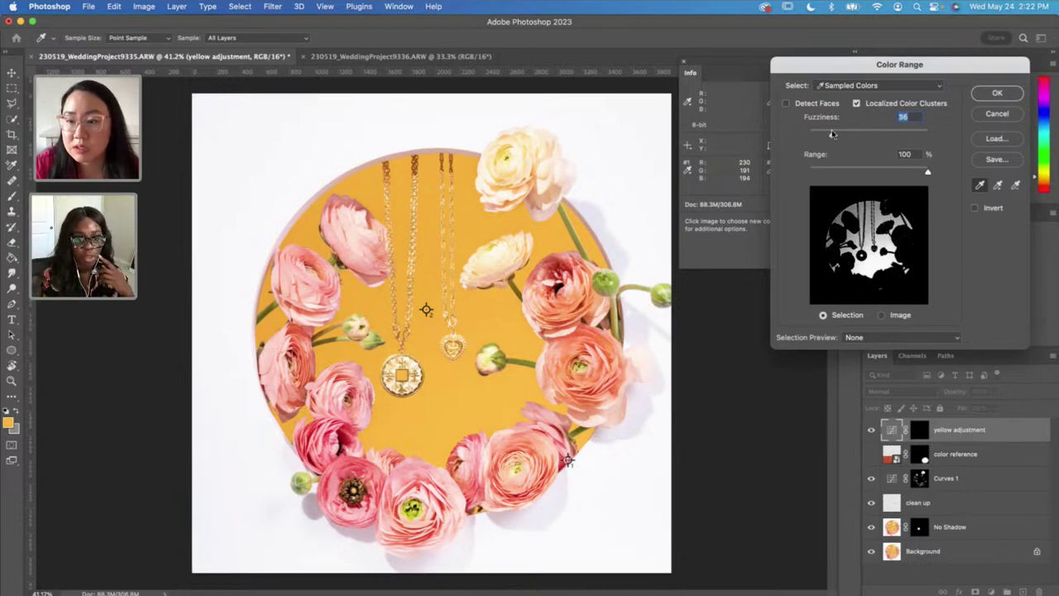
{"action": "left_click", "coordinate": [996, 186]}
{"action": "left_click", "coordinate": [551, 232]}
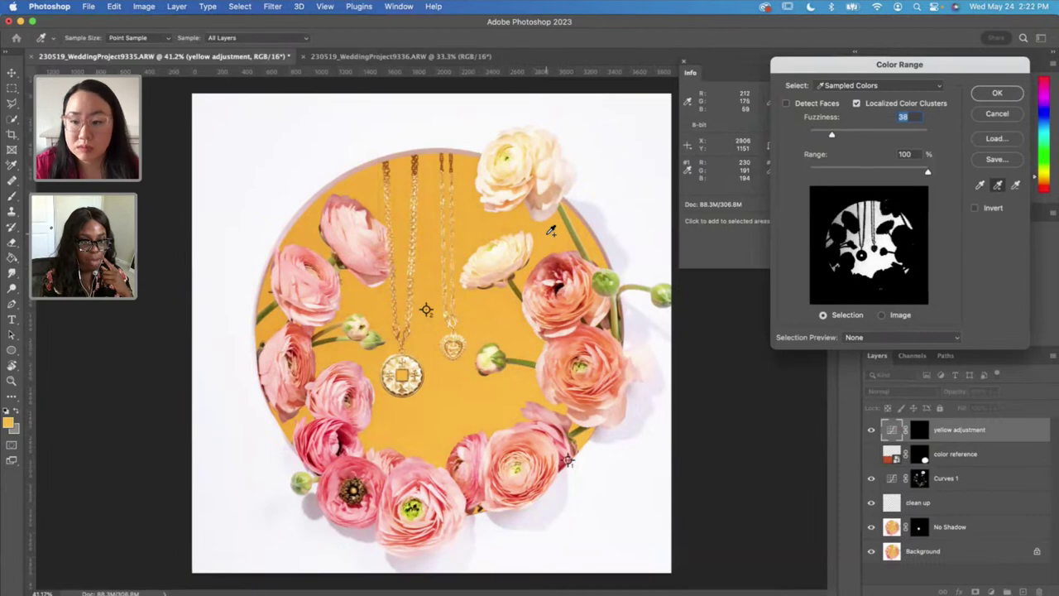
{"action": "left_click", "coordinate": [305, 227]}
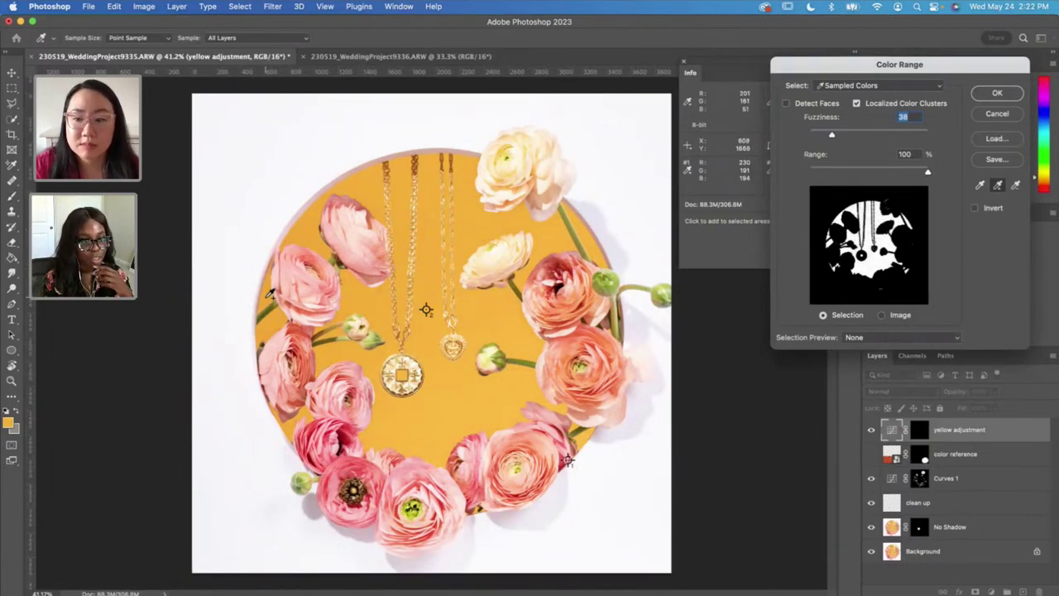
{"action": "left_click_drag", "start_coordinate": [832, 137], "coordinate": [825, 139]}
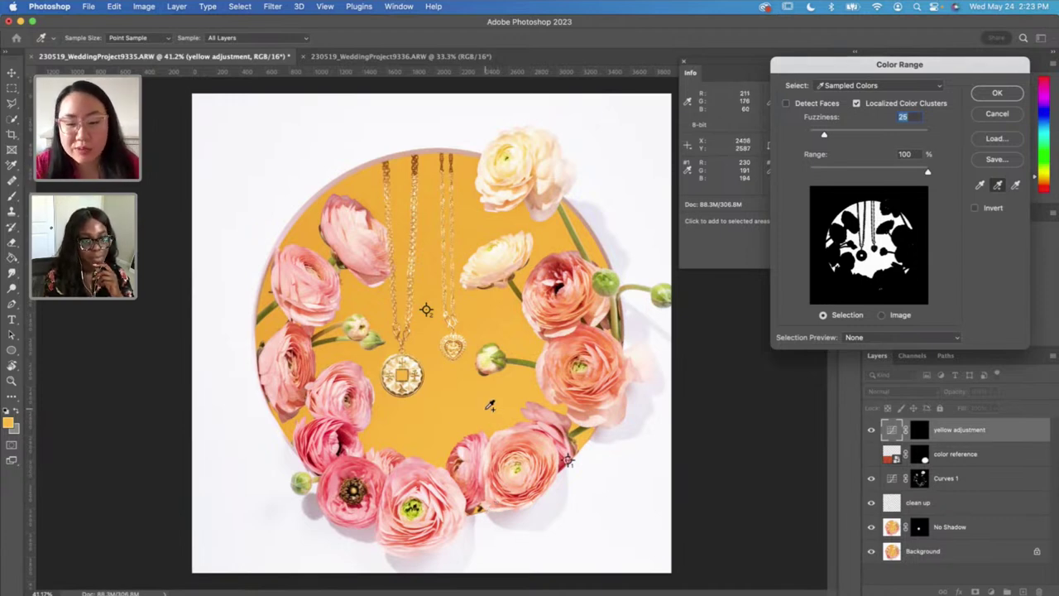
{"action": "left_click", "coordinate": [998, 93]}
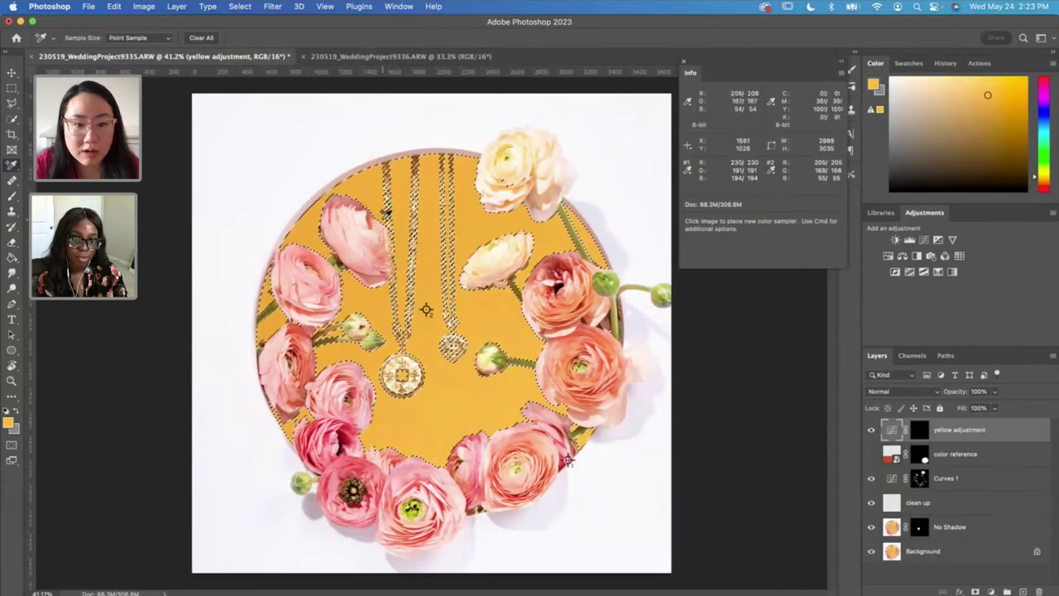
{"action": "left_click", "coordinate": [920, 431]}
Step: Fill the yellow selection into the adjustment mask, deselect, and compare via visibility toggle and mask overlay
{"action": "key", "text": "alt+BackSpace"}
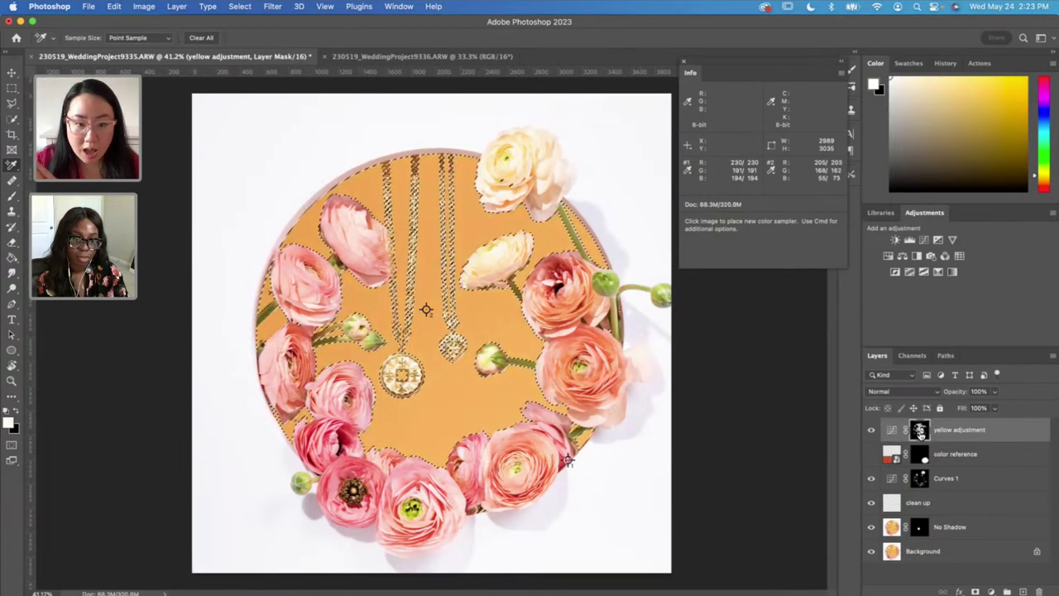
{"action": "key", "text": "super+d"}
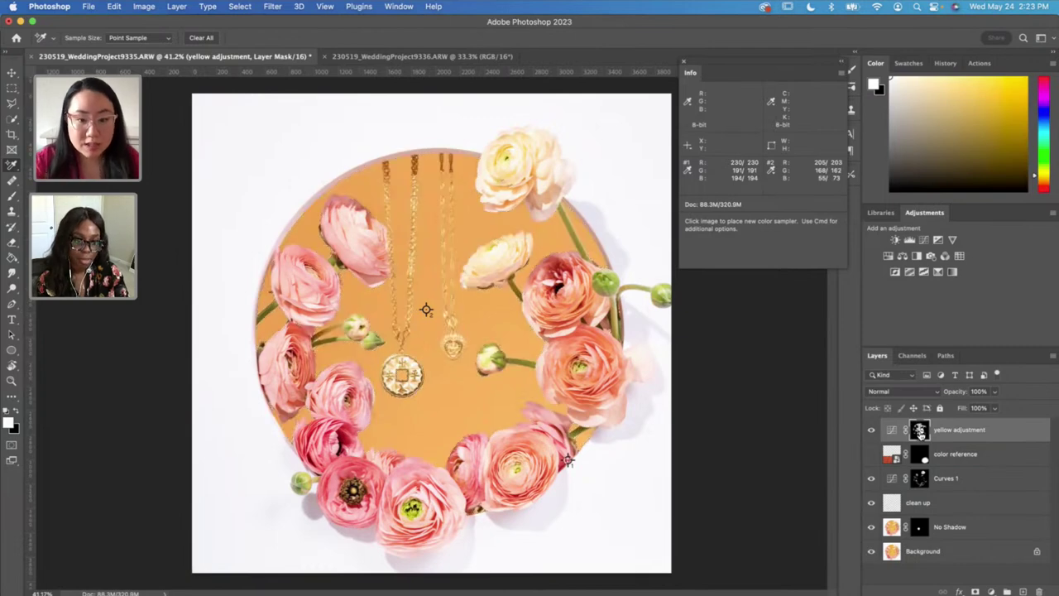
{"action": "left_click", "coordinate": [870, 430]}
{"action": "left_click", "coordinate": [871, 430]}
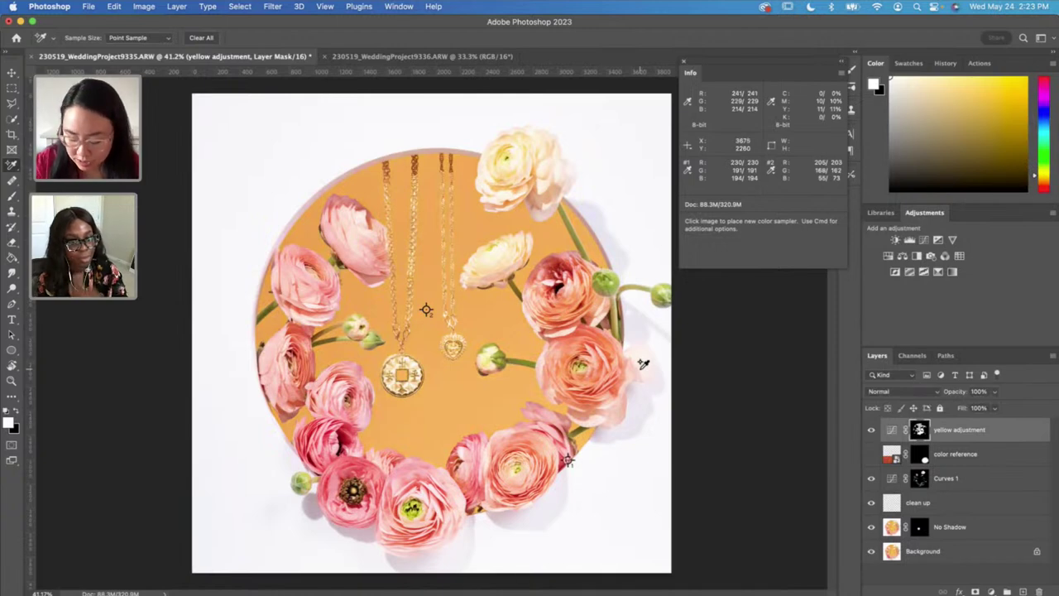
{"action": "key", "text": "backslash"}
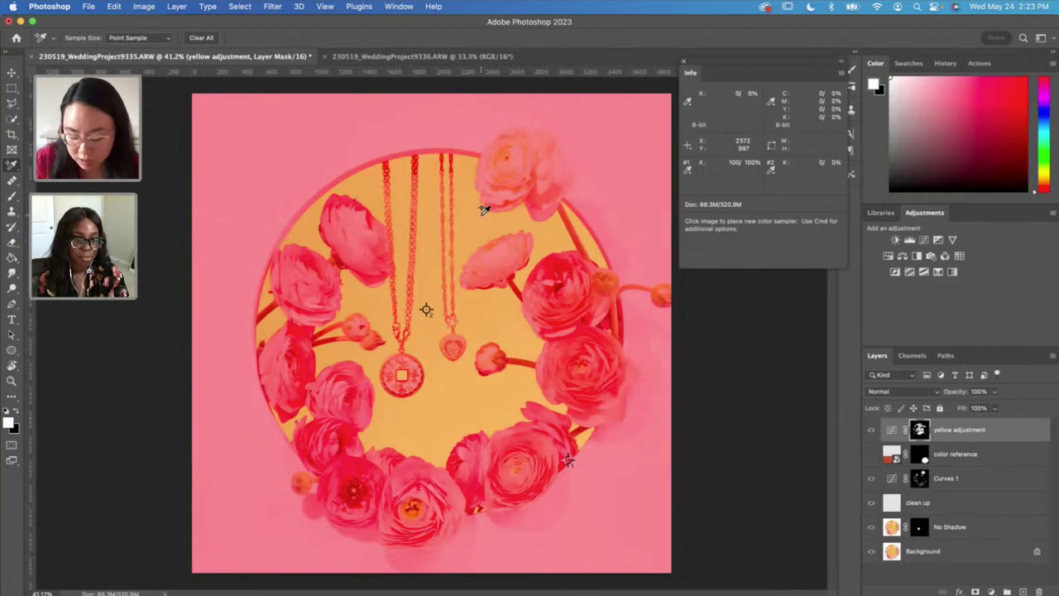
{"action": "key", "text": "backslash"}
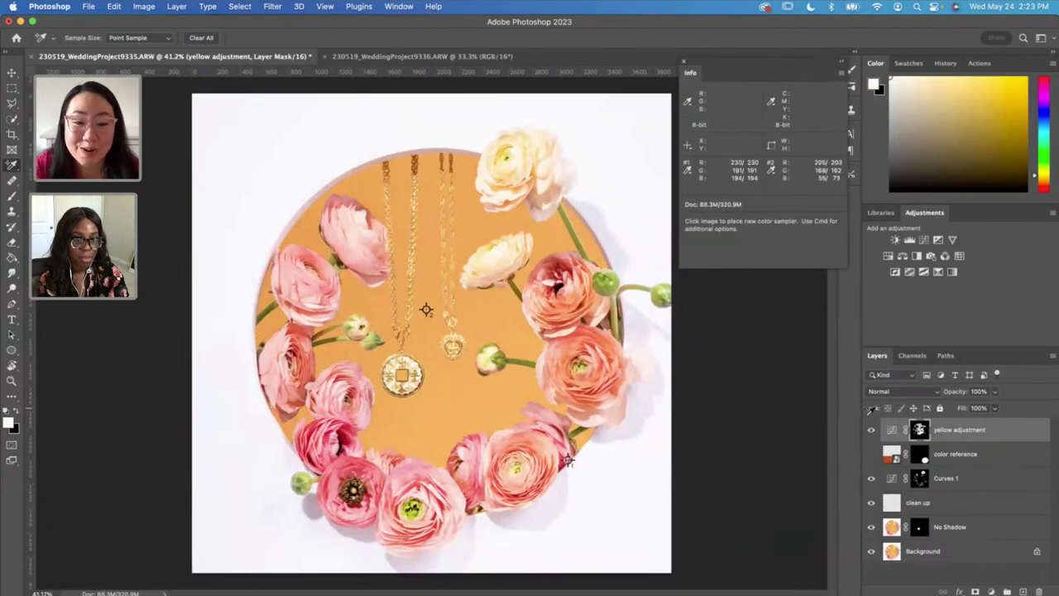
{"action": "scroll", "coordinate": [422, 340], "scroll_direction": "up", "scroll_amount": 3}
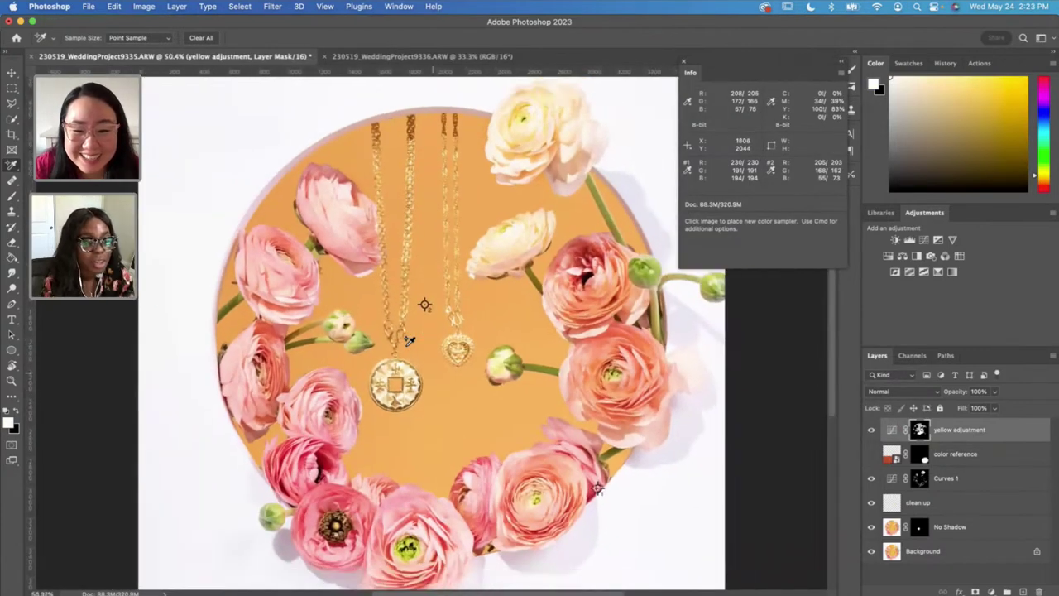
{"action": "scroll", "coordinate": [407, 339], "scroll_direction": "down", "scroll_amount": 3}
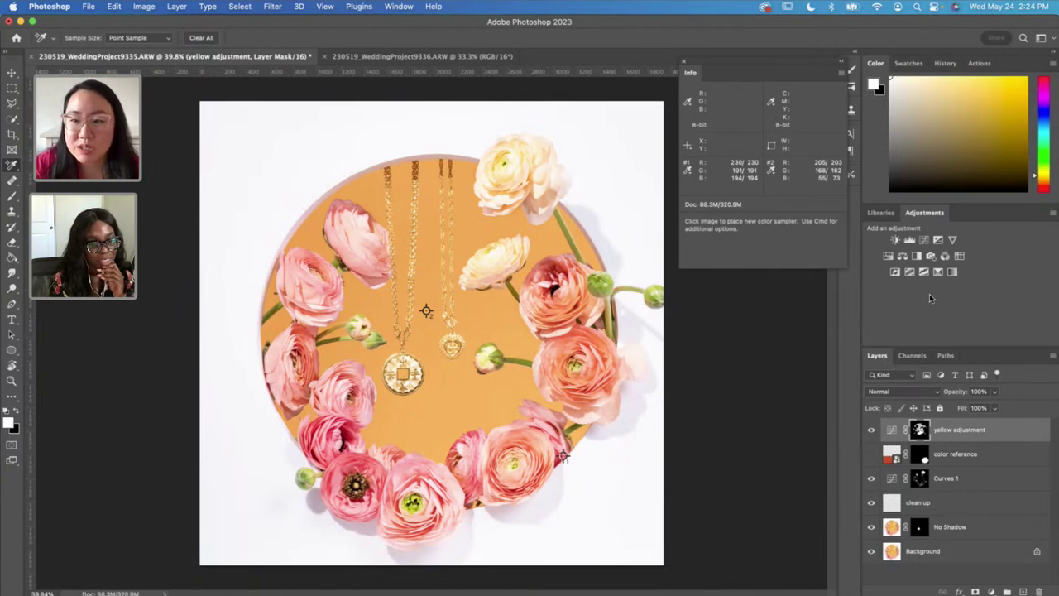
Step: Add a Selective Color layer with Whites Black at -30 and invert its mask
{"action": "left_click", "coordinate": [937, 272]}
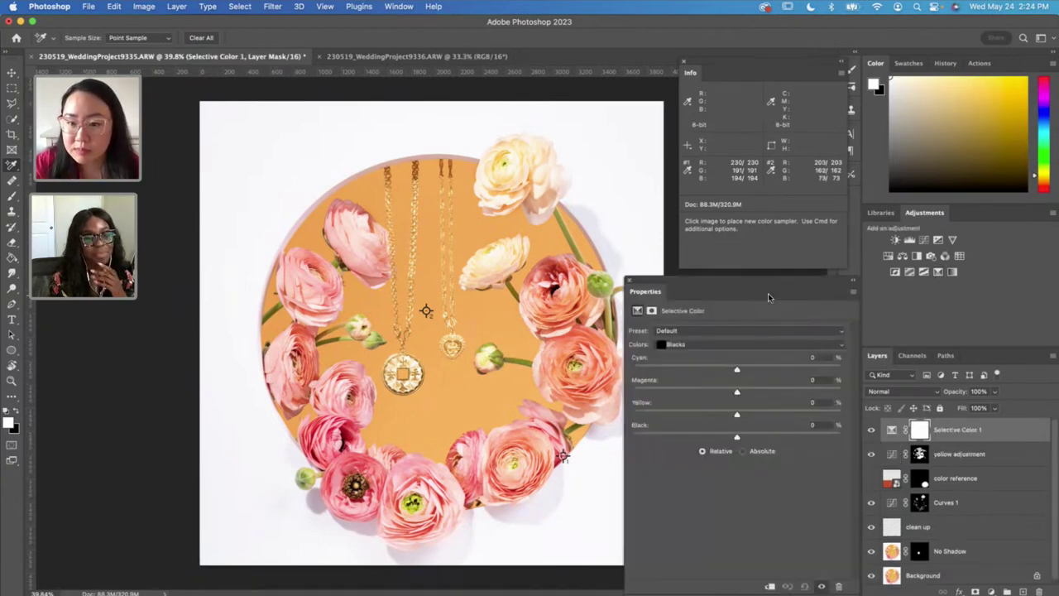
{"action": "left_click", "coordinate": [714, 340]}
{"action": "left_click", "coordinate": [714, 324]}
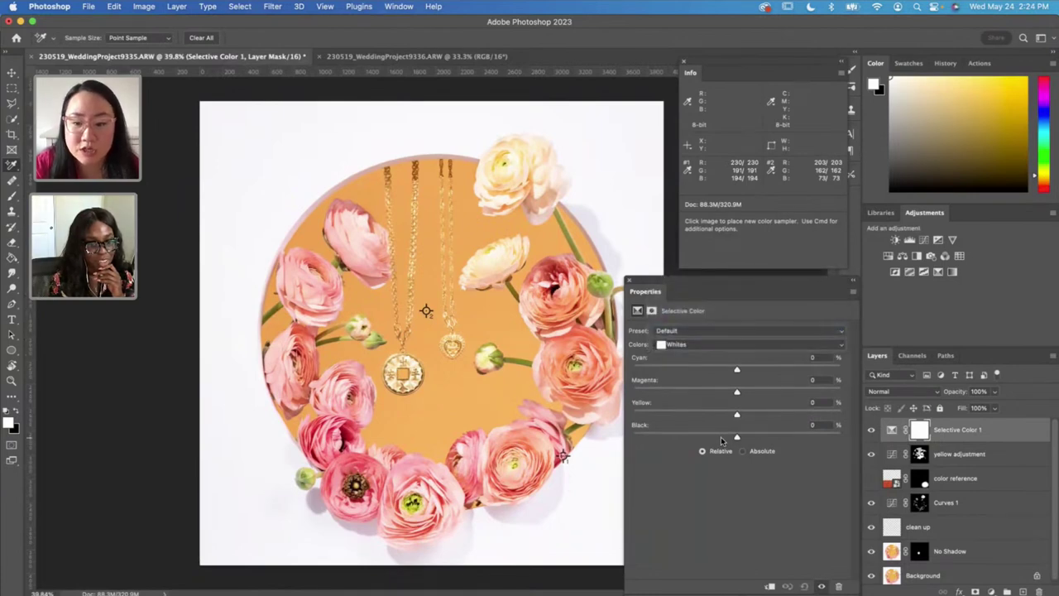
{"action": "left_click_drag", "start_coordinate": [739, 439], "coordinate": [703, 439]}
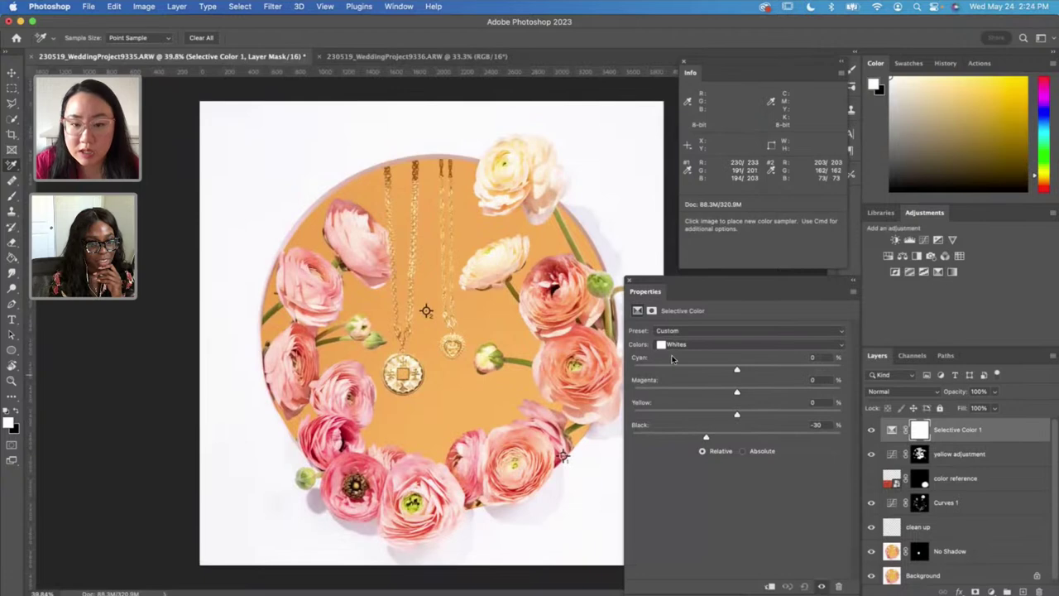
{"action": "left_click", "coordinate": [627, 282]}
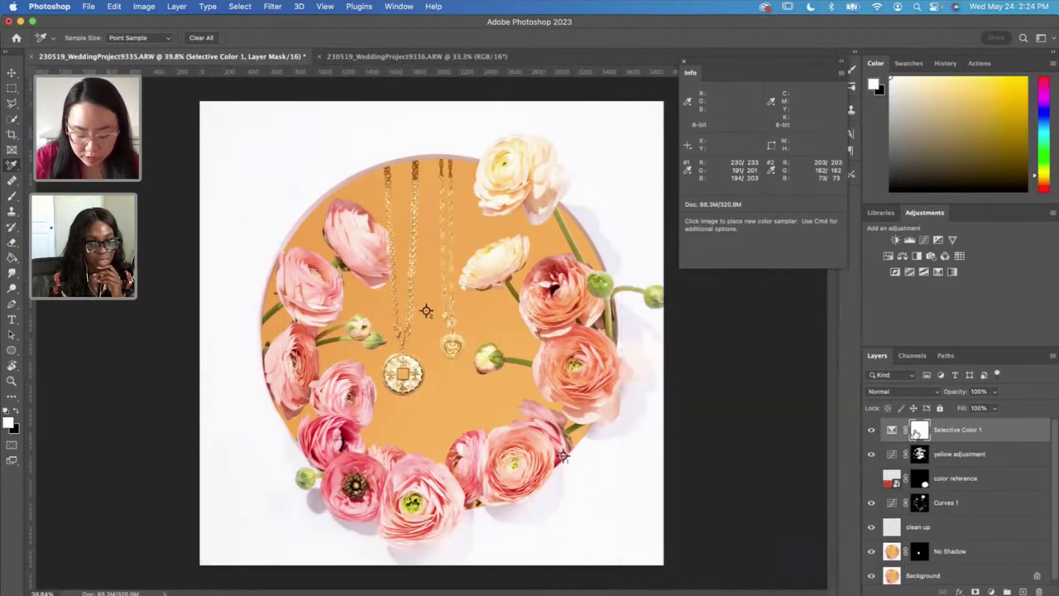
{"action": "key", "text": "super+i"}
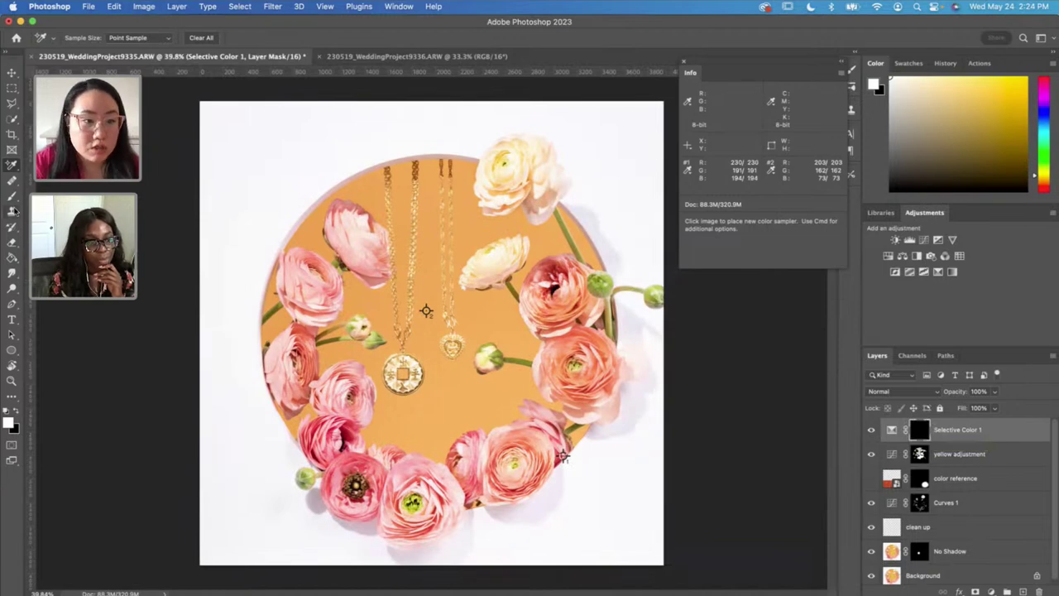
Step: Paint the adjustment in along the left, bottom, top and right edges with an 1100 px brush
{"action": "key", "text": "b"}
{"action": "key", "text": "bracketright"}
{"action": "key", "text": "bracketright"}
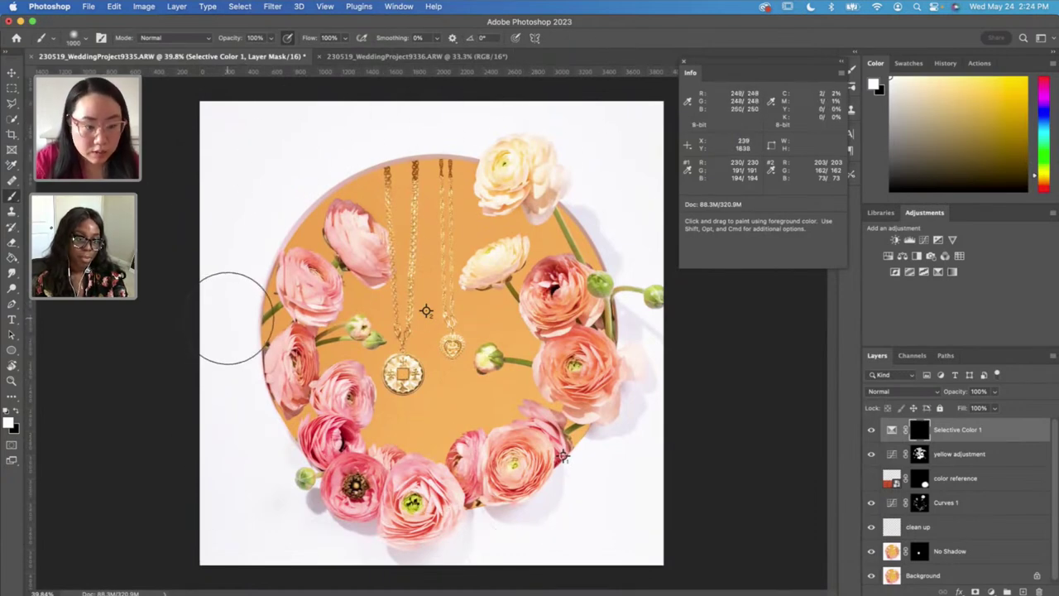
{"action": "key", "text": "bracketright"}
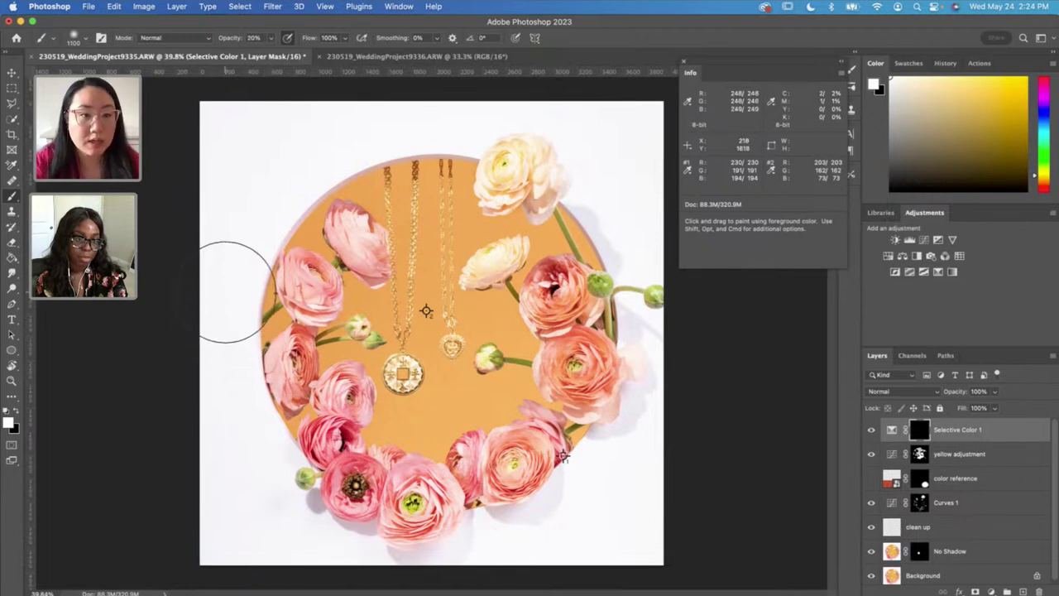
{"action": "mouse_move", "coordinate": [236, 292]}
{"action": "left_mouse_down"}
{"action": "mouse_move", "coordinate": [252, 529]}
{"action": "mouse_move", "coordinate": [255, 483]}
{"action": "left_mouse_up"}
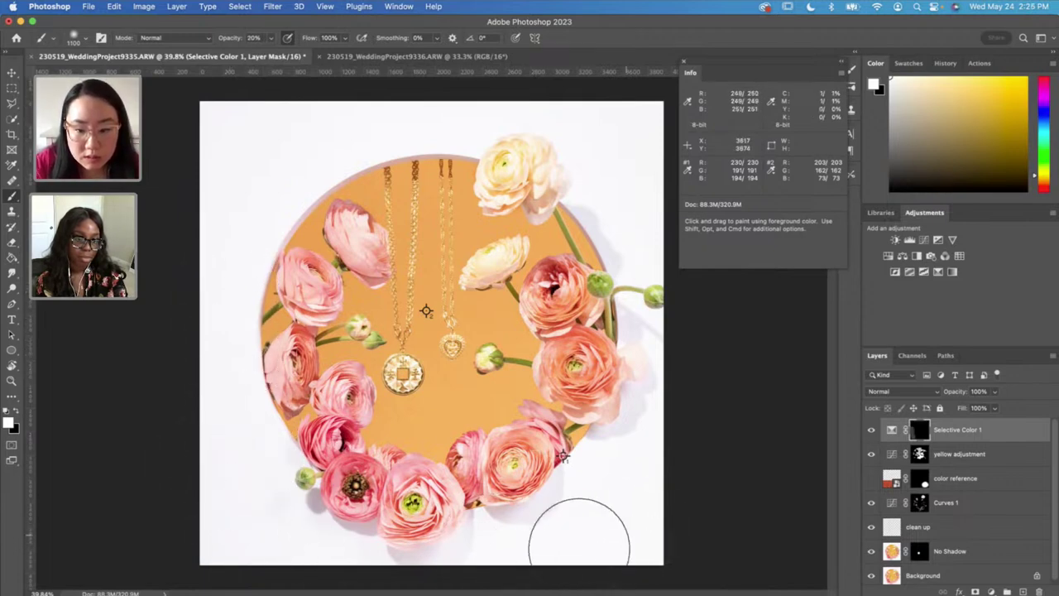
{"action": "mouse_move", "coordinate": [594, 507]}
{"action": "left_mouse_down"}
{"action": "mouse_move", "coordinate": [280, 549]}
{"action": "mouse_move", "coordinate": [213, 462]}
{"action": "mouse_move", "coordinate": [241, 377]}
{"action": "mouse_move", "coordinate": [237, 508]}
{"action": "left_mouse_up"}
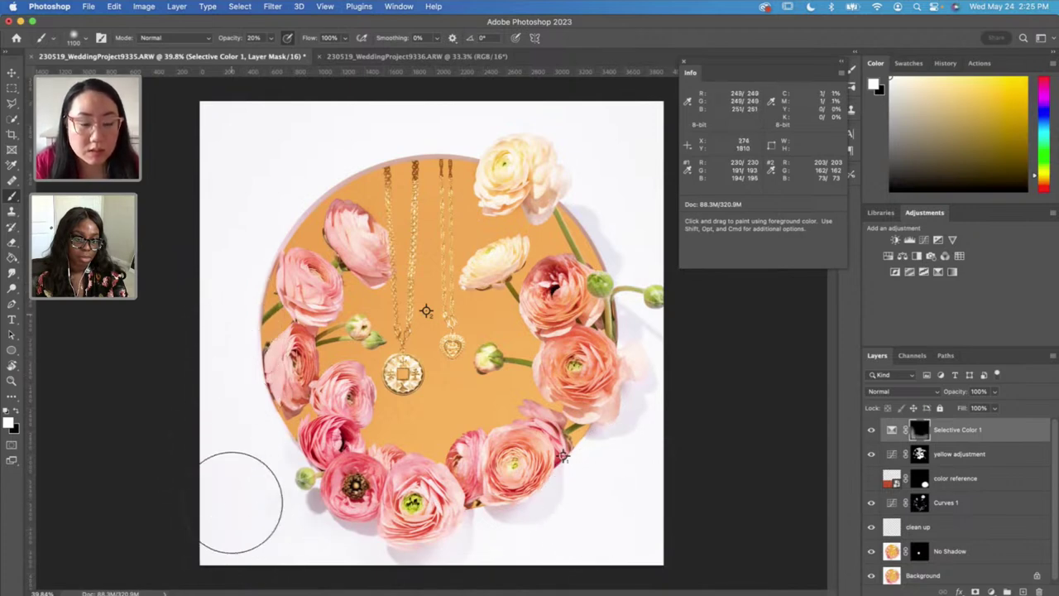
{"action": "mouse_move", "coordinate": [244, 159]}
{"action": "left_mouse_down"}
{"action": "mouse_move", "coordinate": [484, 147]}
{"action": "mouse_move", "coordinate": [627, 166]}
{"action": "mouse_move", "coordinate": [637, 366]}
{"action": "mouse_move", "coordinate": [538, 515]}
{"action": "mouse_move", "coordinate": [248, 496]}
{"action": "mouse_move", "coordinate": [230, 295]}
{"action": "mouse_move", "coordinate": [242, 579]}
{"action": "mouse_move", "coordinate": [246, 243]}
{"action": "mouse_move", "coordinate": [250, 355]}
{"action": "mouse_move", "coordinate": [256, 240]}
{"action": "mouse_move", "coordinate": [221, 186]}
{"action": "mouse_move", "coordinate": [236, 537]}
{"action": "mouse_move", "coordinate": [272, 473]}
{"action": "mouse_move", "coordinate": [414, 572]}
{"action": "mouse_move", "coordinate": [563, 515]}
{"action": "mouse_move", "coordinate": [318, 537]}
{"action": "mouse_move", "coordinate": [219, 409]}
{"action": "mouse_move", "coordinate": [233, 128]}
{"action": "mouse_move", "coordinate": [216, 469]}
{"action": "mouse_move", "coordinate": [238, 331]}
{"action": "mouse_move", "coordinate": [236, 555]}
{"action": "mouse_move", "coordinate": [532, 548]}
{"action": "mouse_move", "coordinate": [686, 525]}
{"action": "mouse_move", "coordinate": [632, 447]}
{"action": "mouse_move", "coordinate": [439, 83]}
{"action": "mouse_move", "coordinate": [447, 108]}
{"action": "mouse_move", "coordinate": [204, 108]}
{"action": "mouse_move", "coordinate": [226, 128]}
{"action": "mouse_move", "coordinate": [237, 568]}
{"action": "mouse_move", "coordinate": [248, 449]}
{"action": "mouse_move", "coordinate": [286, 571]}
{"action": "mouse_move", "coordinate": [664, 539]}
{"action": "left_mouse_up"}
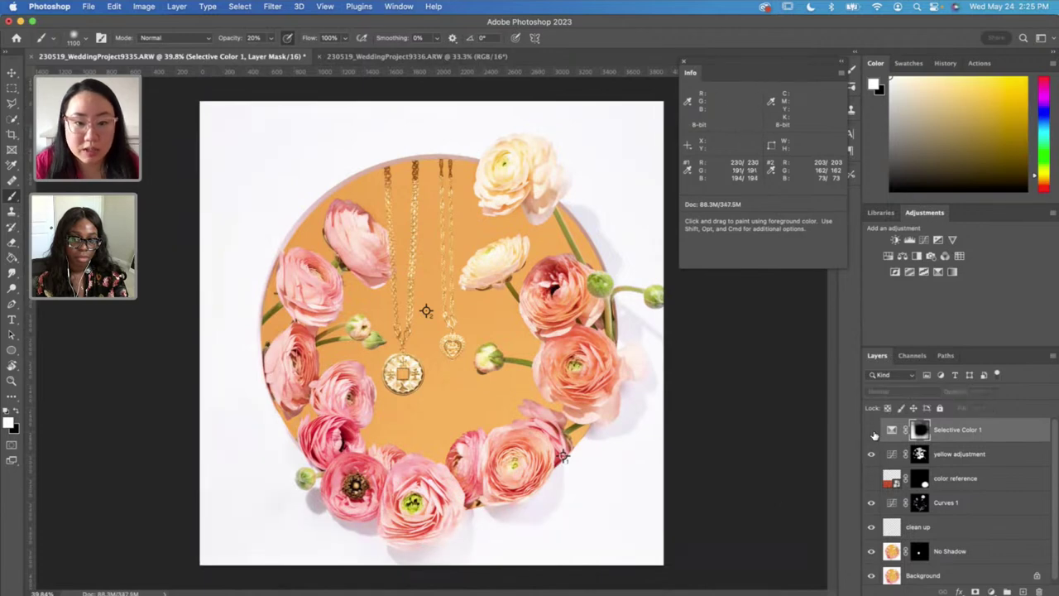
Step: Compare the image with and without Selective Color 1, then target that layer
{"action": "left_click", "coordinate": [871, 431]}
{"action": "left_click", "coordinate": [872, 430]}
{"action": "left_click", "coordinate": [872, 430]}
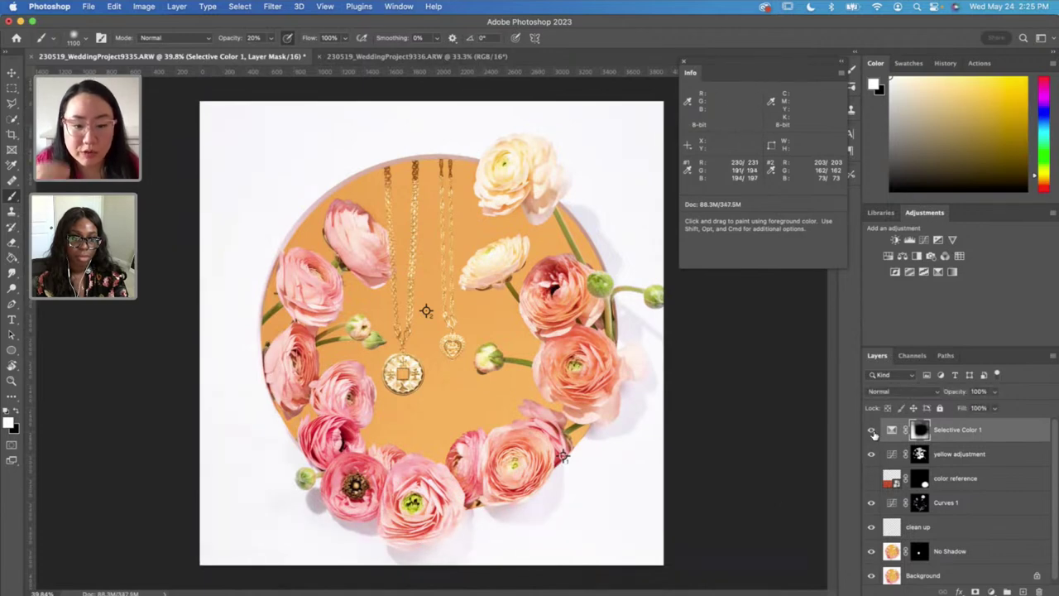
{"action": "left_click", "coordinate": [959, 430]}
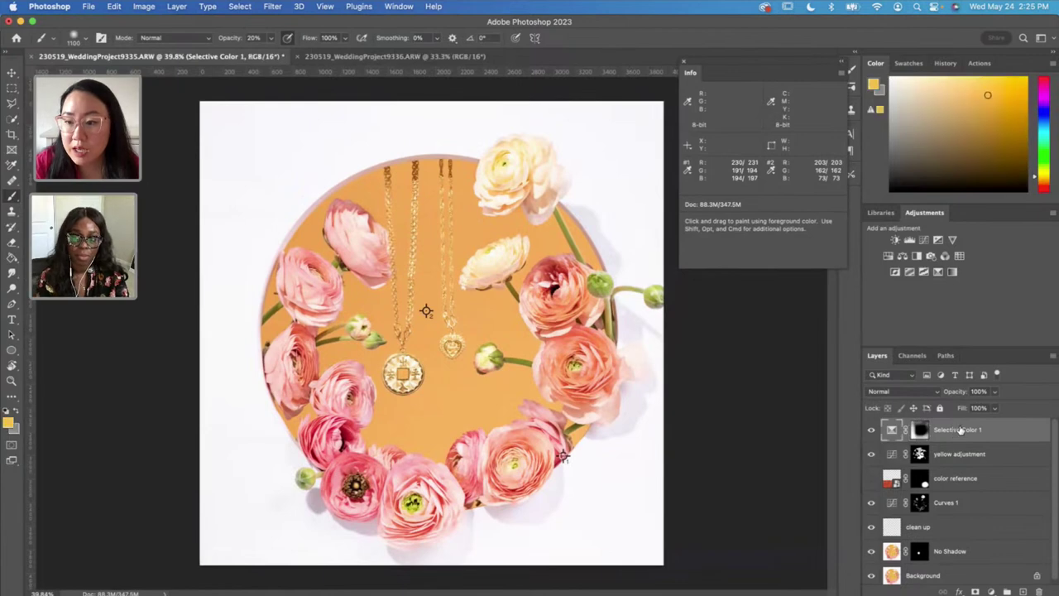
Step: Add a Selective Color 2 adjustment with Blacks Black set to +21
{"action": "left_click", "coordinate": [939, 273]}
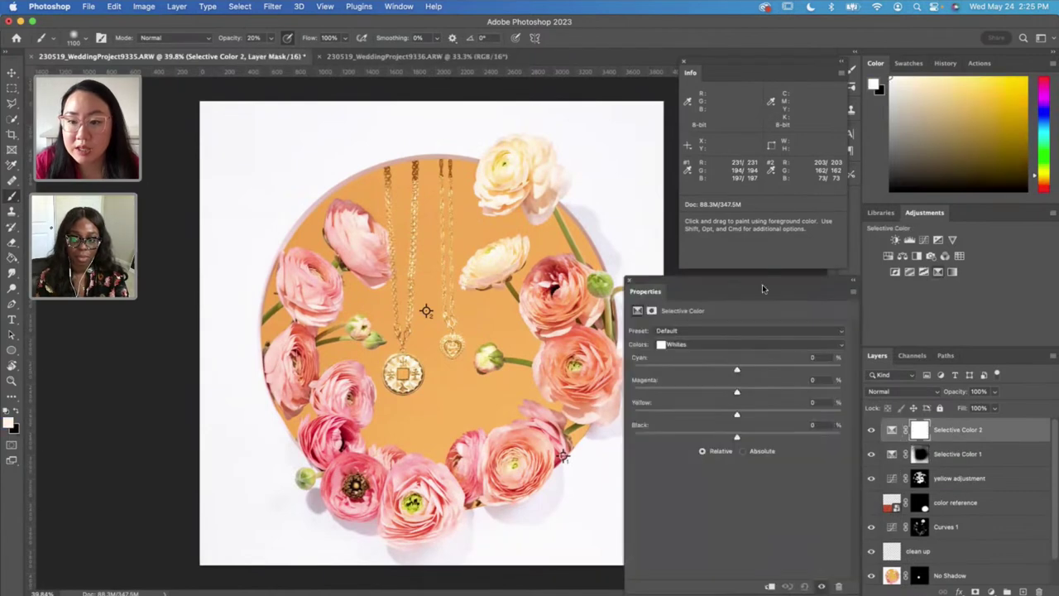
{"action": "left_click", "coordinate": [717, 346]}
{"action": "left_click", "coordinate": [708, 360]}
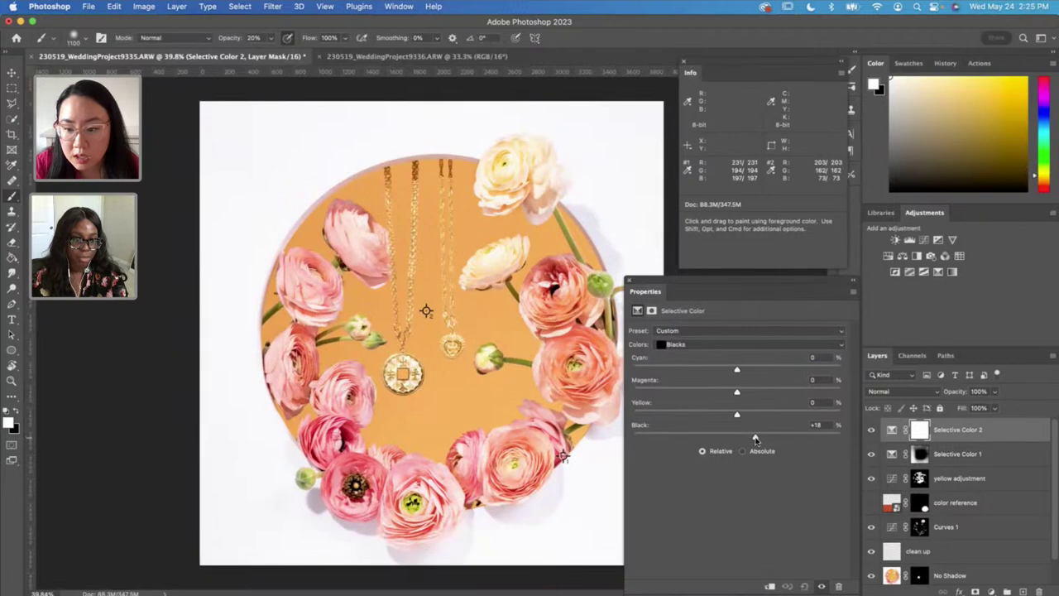
{"action": "left_click", "coordinate": [627, 280]}
Step: Invert the new mask and brush it at 30% over the flowers, pendant and chains
{"action": "key", "text": "super+i"}
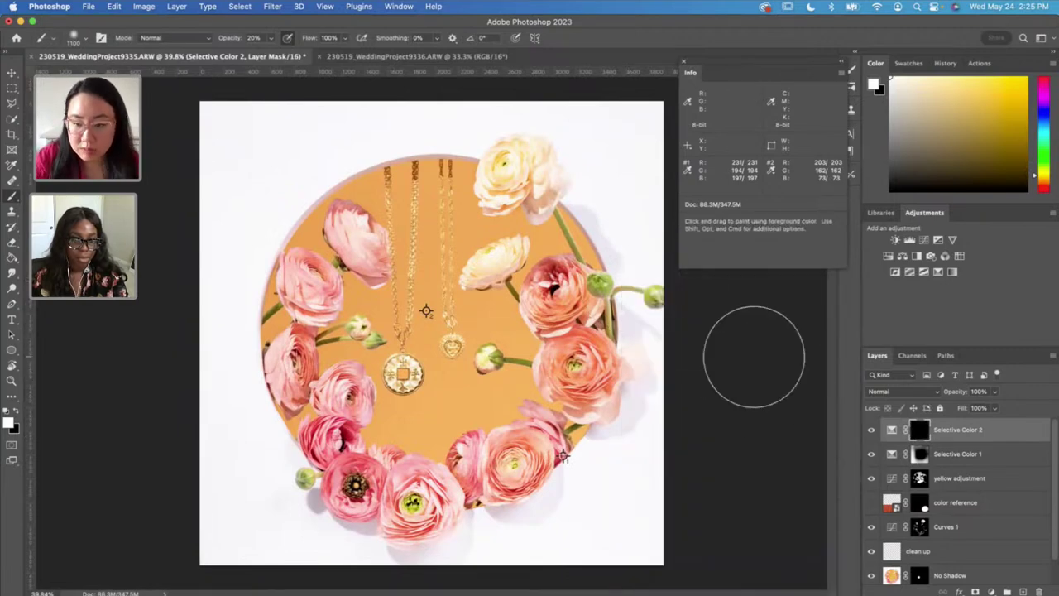
{"action": "key", "text": "bracketleft"}
{"action": "key", "text": "bracketleft"}
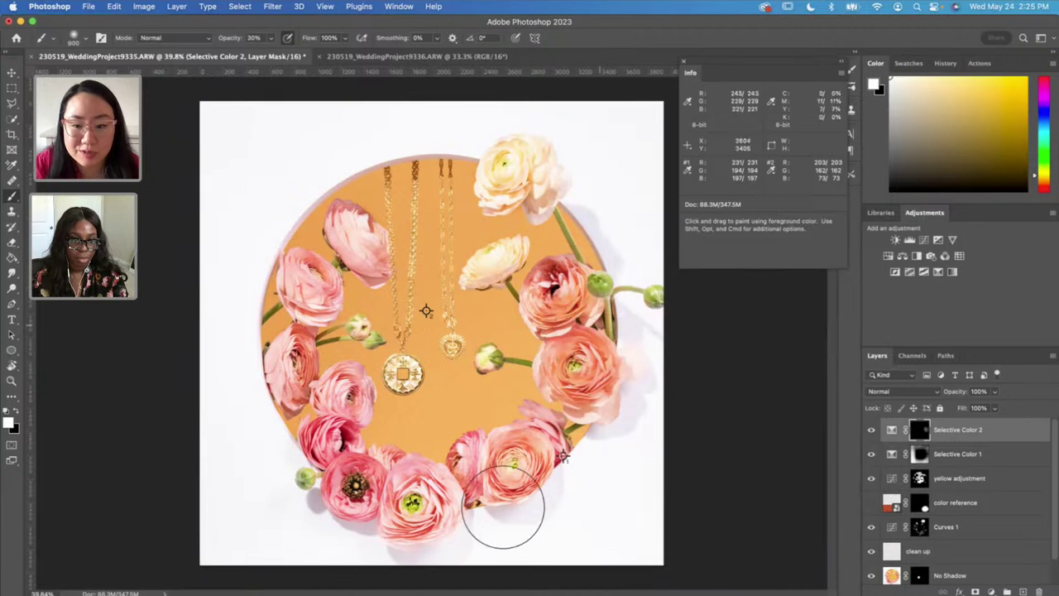
{"action": "left_click_drag", "start_coordinate": [503, 501], "coordinate": [543, 460]}
{"action": "mouse_move", "coordinate": [330, 474]}
{"action": "left_mouse_down"}
{"action": "mouse_move", "coordinate": [327, 387]}
{"action": "mouse_move", "coordinate": [292, 254]}
{"action": "mouse_move", "coordinate": [287, 430]}
{"action": "mouse_move", "coordinate": [326, 222]}
{"action": "left_mouse_up"}
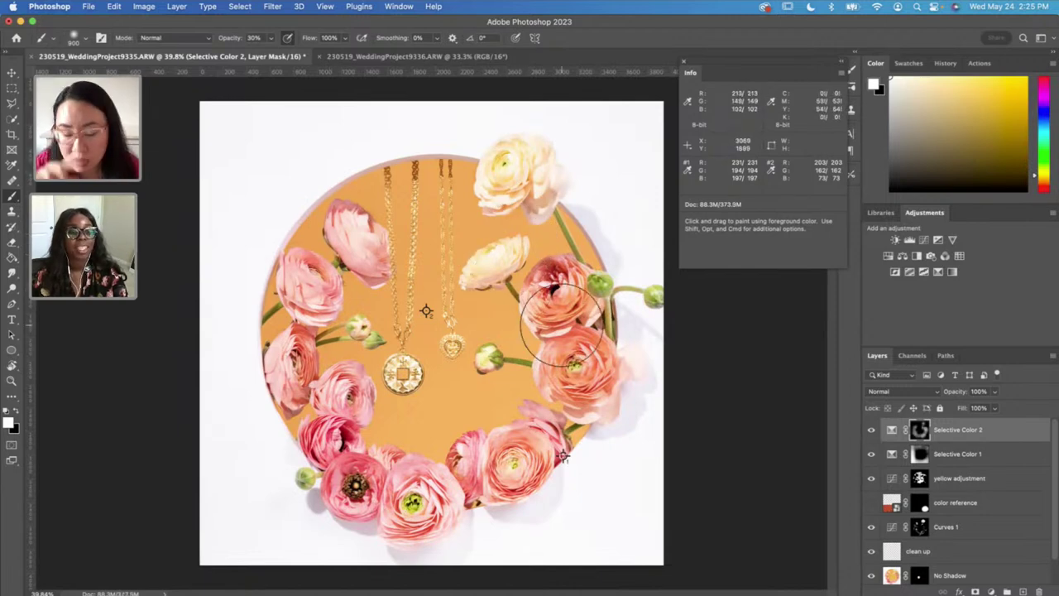
{"action": "left_click_drag", "start_coordinate": [532, 437], "coordinate": [500, 473]}
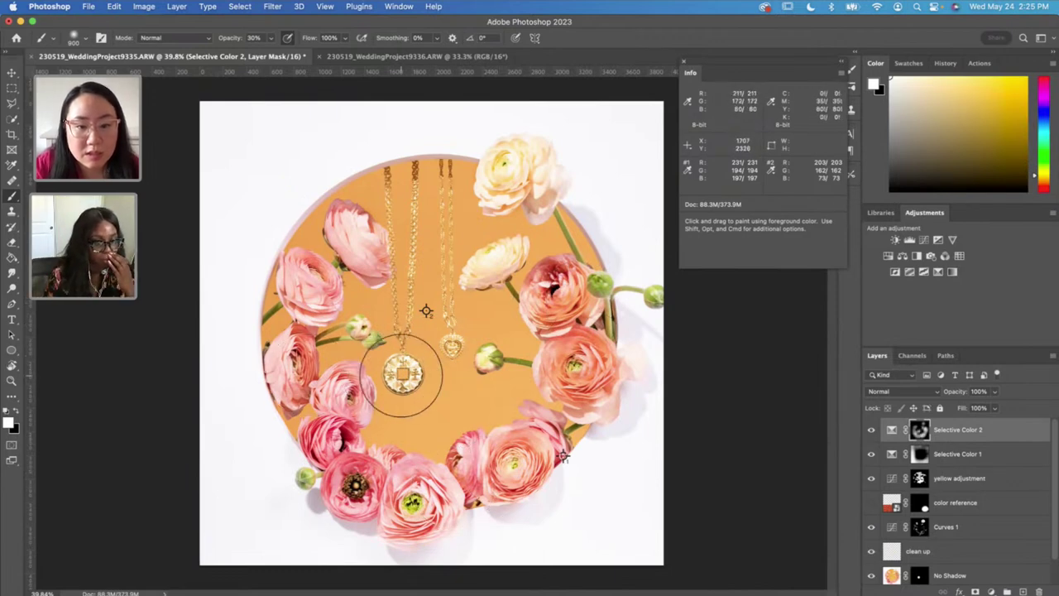
{"action": "mouse_move", "coordinate": [402, 374]}
{"action": "left_mouse_down"}
{"action": "mouse_move", "coordinate": [402, 177]}
{"action": "mouse_move", "coordinate": [485, 177]}
{"action": "mouse_move", "coordinate": [507, 326]}
{"action": "mouse_move", "coordinate": [497, 273]}
{"action": "left_mouse_up"}
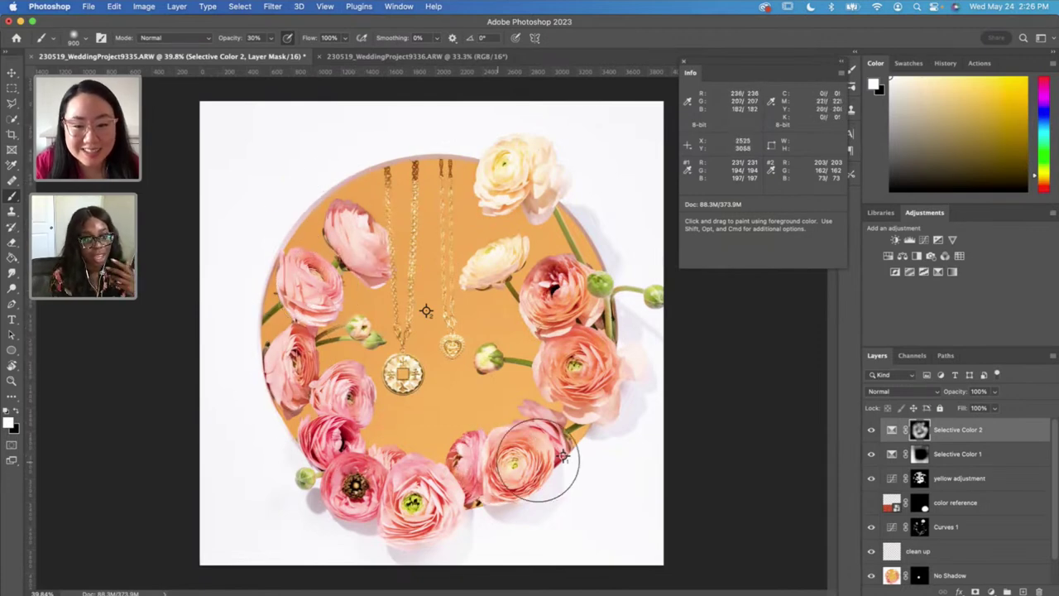
Step: Compare the flat-lay with and without Selective Color 2
{"action": "left_click", "coordinate": [873, 430]}
{"action": "left_click", "coordinate": [873, 430]}
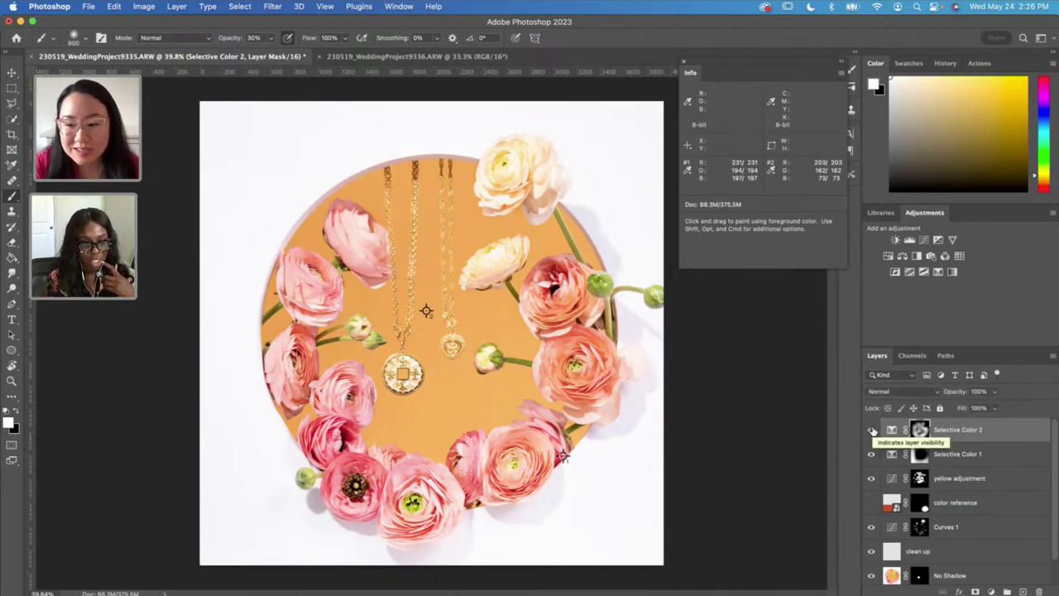
{"action": "left_click", "coordinate": [872, 430]}
{"action": "left_click", "coordinate": [872, 431]}
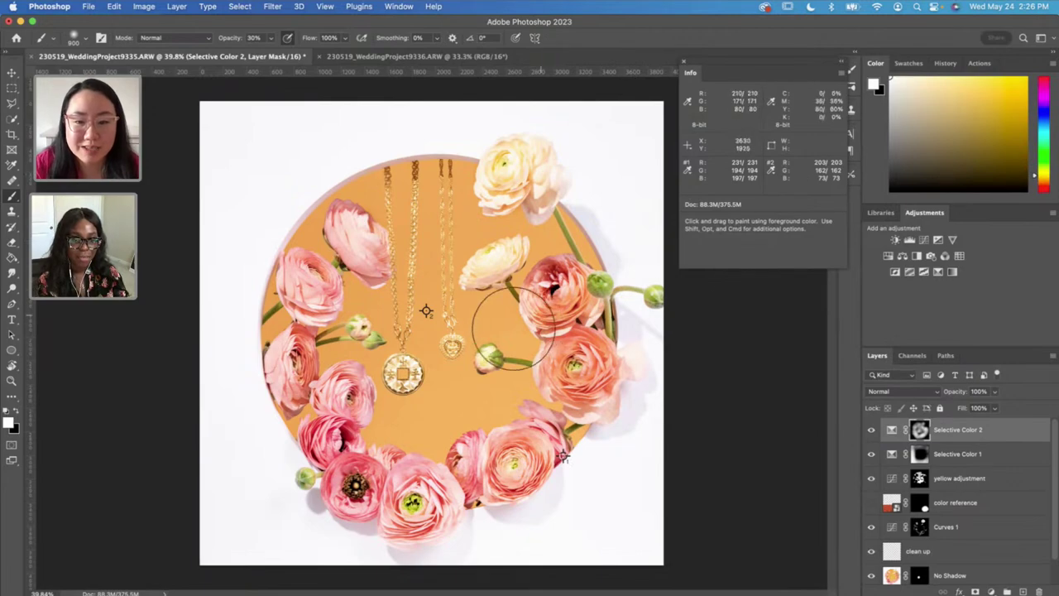
{"action": "scroll", "coordinate": [427, 323], "scroll_direction": "up", "scroll_amount": 2}
{"action": "scroll", "coordinate": [422, 293], "scroll_direction": "up", "scroll_amount": 1}
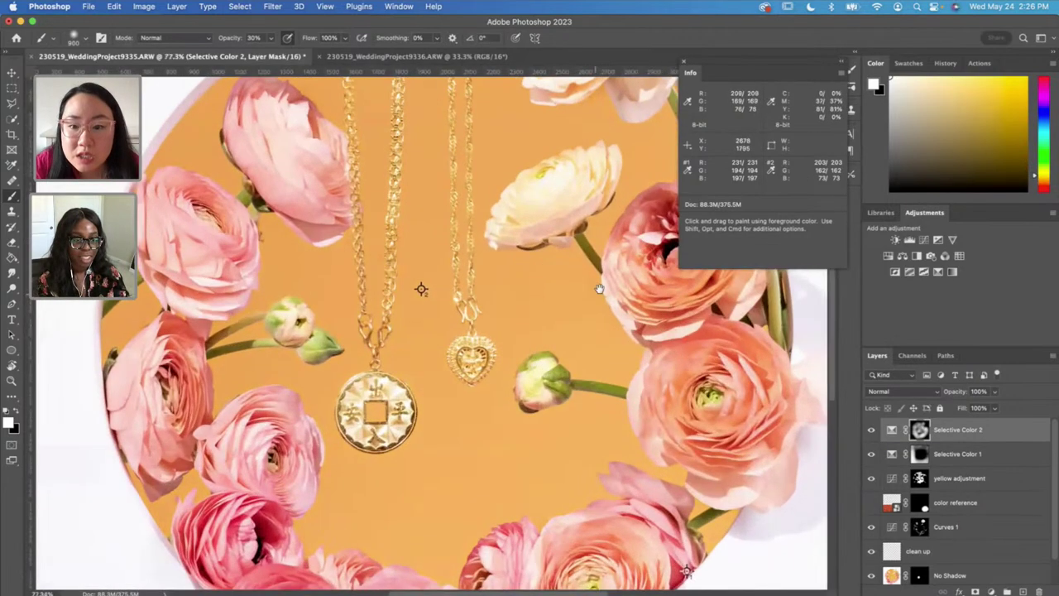
{"action": "scroll", "coordinate": [421, 356], "scroll_direction": "up", "scroll_amount": 2}
{"action": "scroll", "coordinate": [421, 359], "scroll_direction": "down", "scroll_amount": 4}
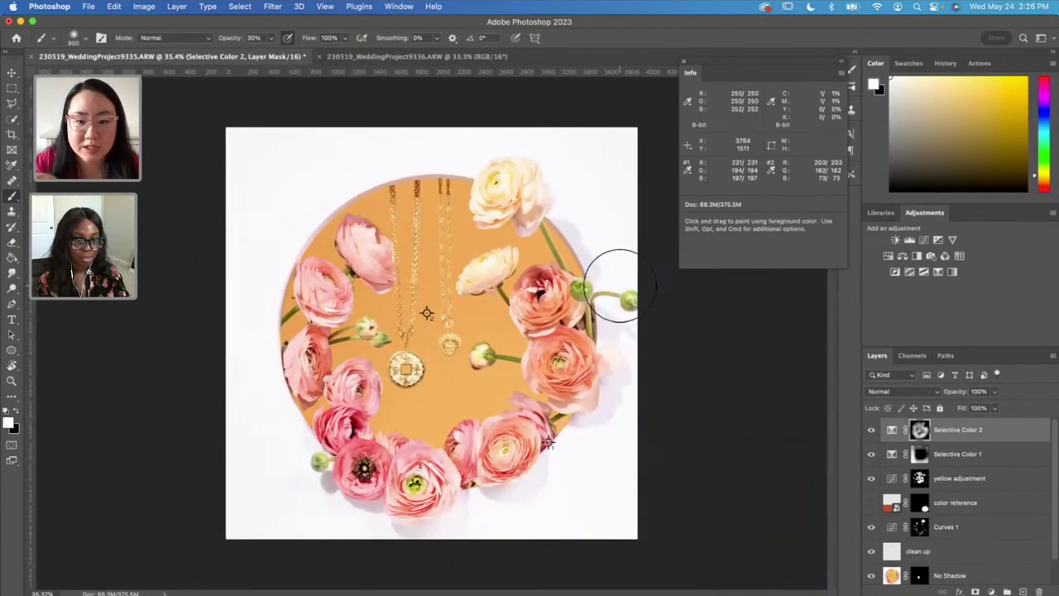
Step: Save the document as the TIFF 230519_WeddingProject9335-Edit.tif
{"action": "left_click", "coordinate": [951, 432]}
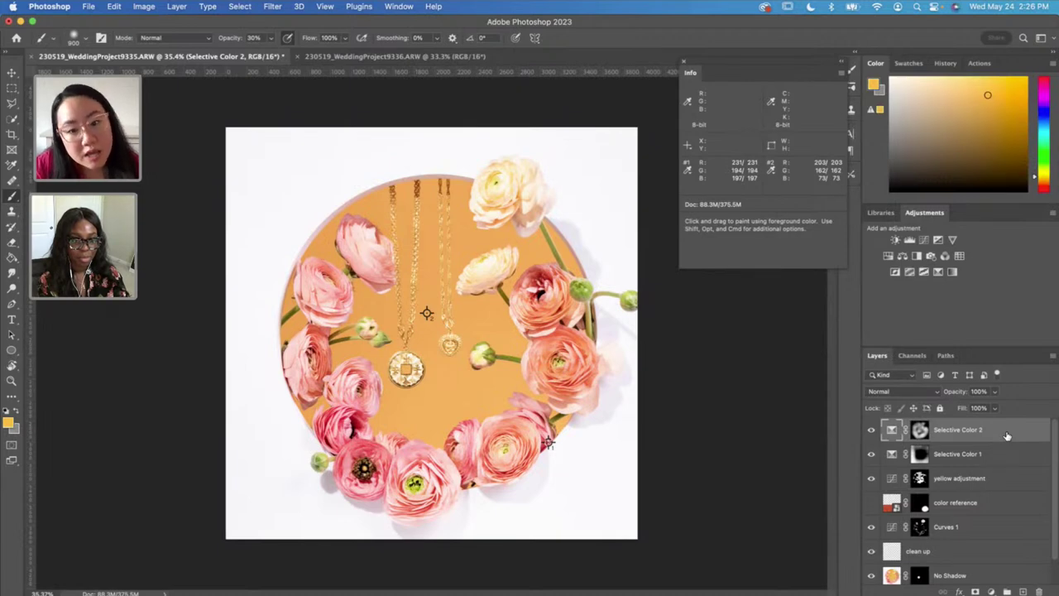
{"action": "left_click", "coordinate": [913, 431]}
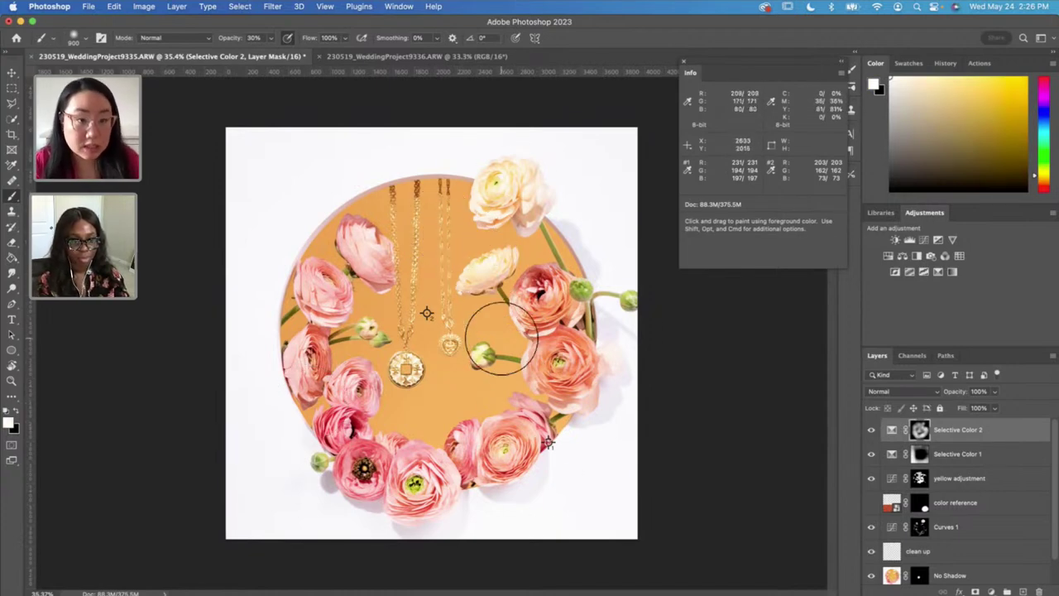
{"action": "key", "text": "super+s"}
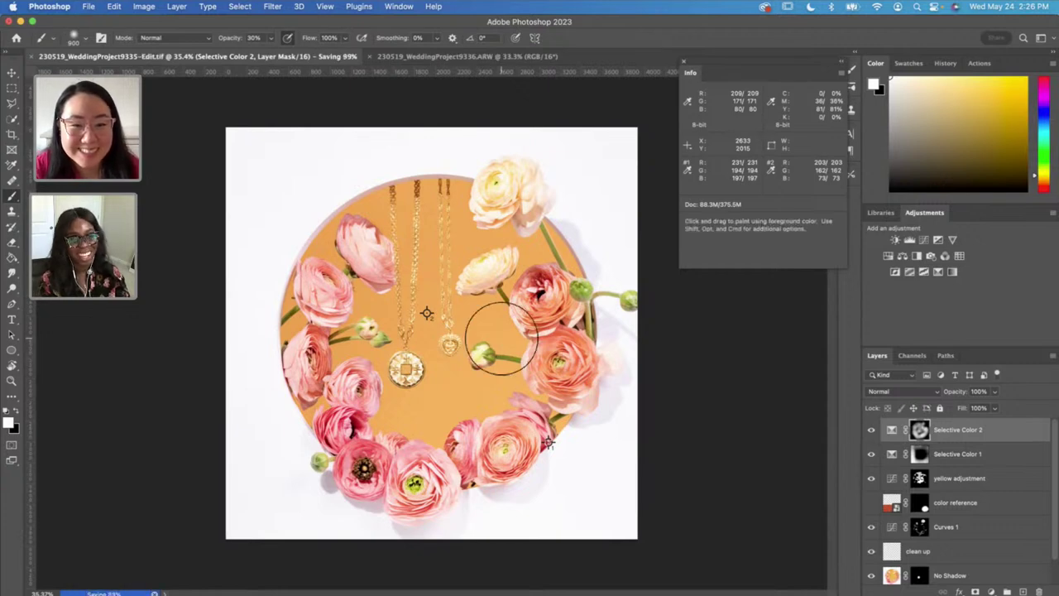
Step: Close the other ARW document without saving changes
{"action": "left_click", "coordinate": [367, 54]}
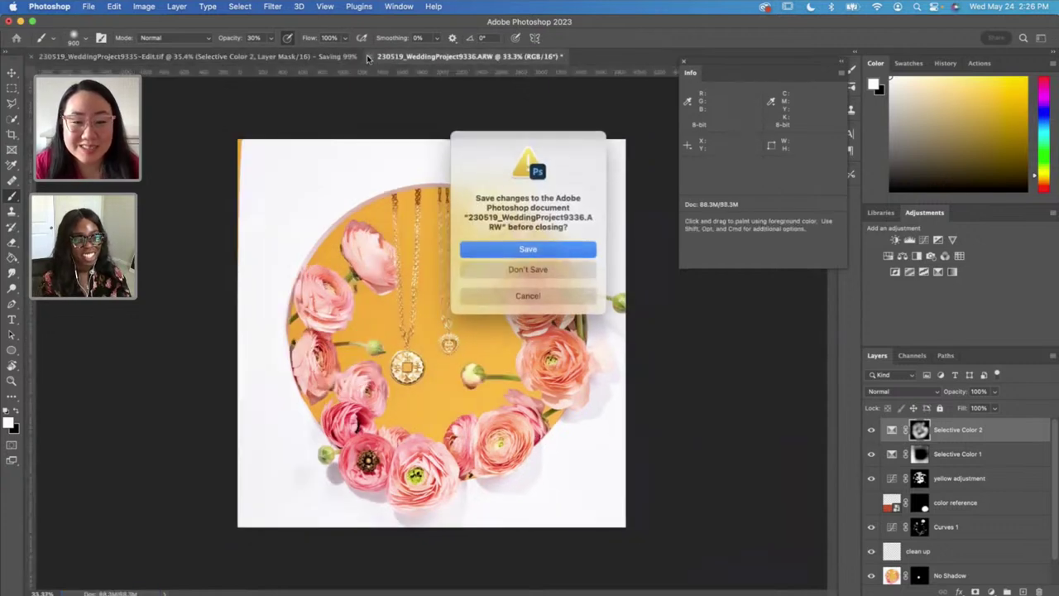
{"action": "left_click", "coordinate": [518, 270]}
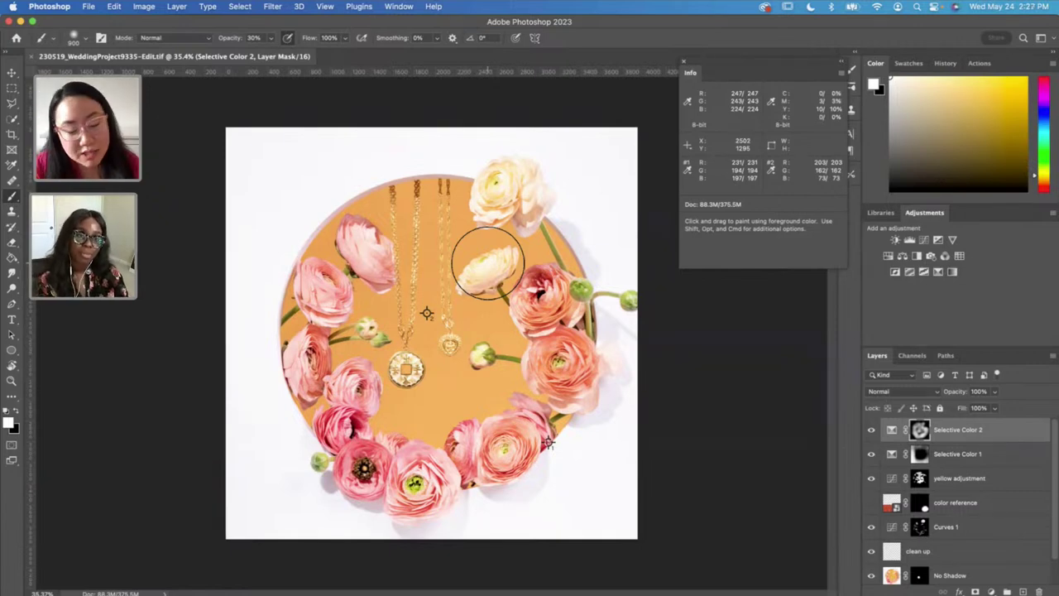
{"action": "scroll", "coordinate": [422, 327], "scroll_direction": "up", "scroll_amount": 3}
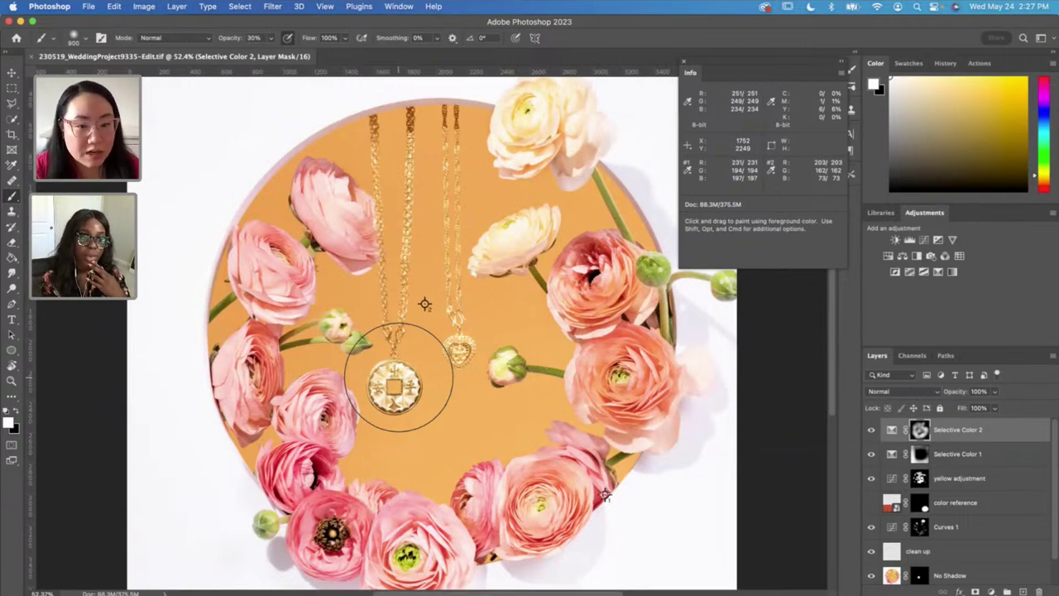
Step: Zoom the canvas out and switch over to Lightroom Classic's Develop module
{"action": "scroll", "coordinate": [398, 376], "scroll_direction": "down", "scroll_amount": 2}
{"action": "scroll", "coordinate": [398, 377], "scroll_direction": "up", "scroll_amount": 2}
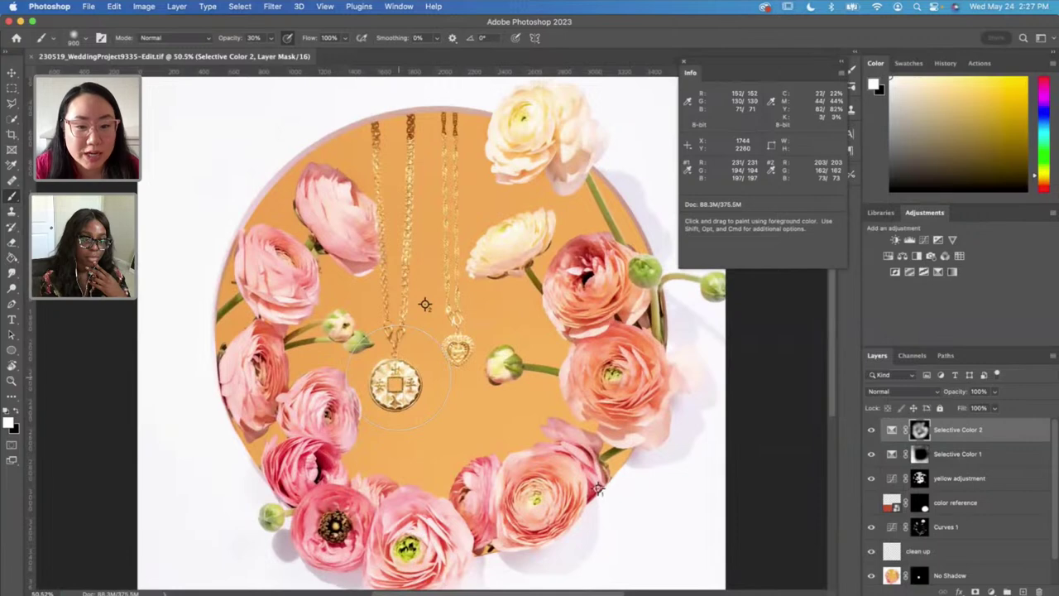
{"action": "scroll", "coordinate": [424, 304], "scroll_direction": "down", "scroll_amount": 2}
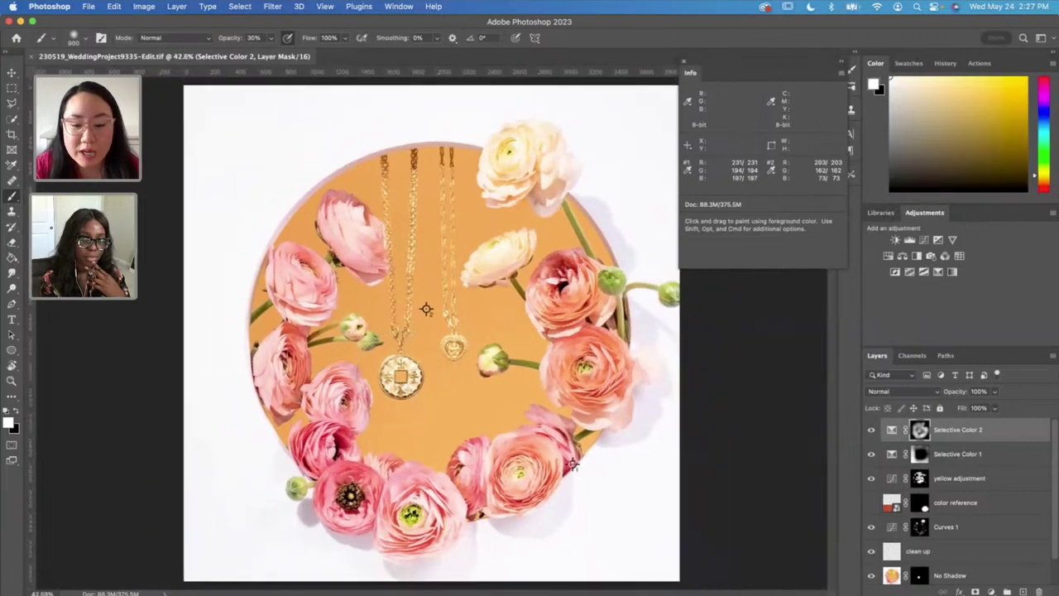
{"action": "left_click", "coordinate": [379, 591]}
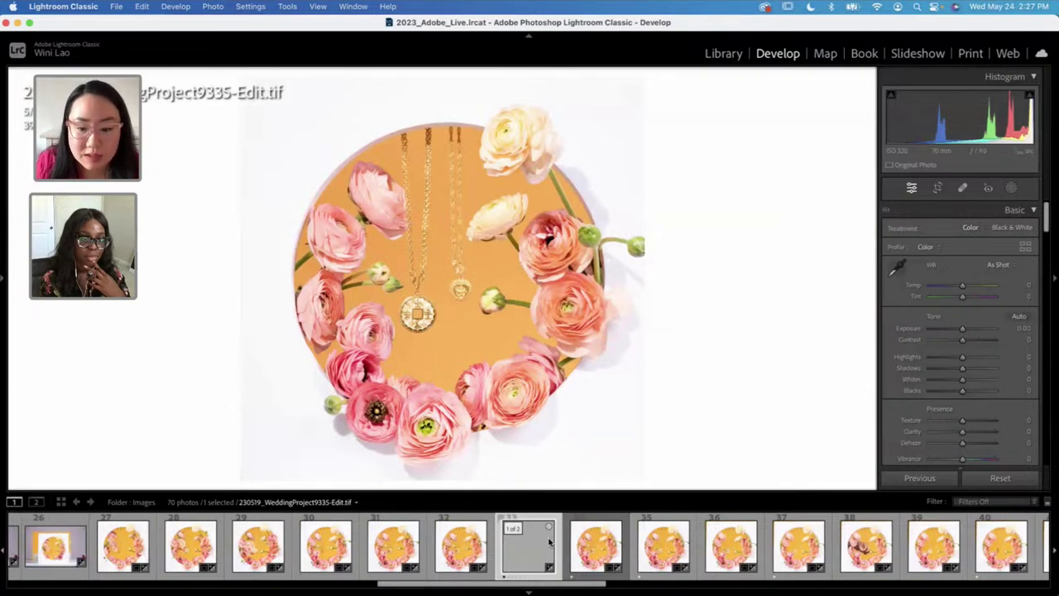
Step: Expand the 9335 stack and set the filmstrip filter to Rated
{"action": "left_click", "coordinate": [549, 541]}
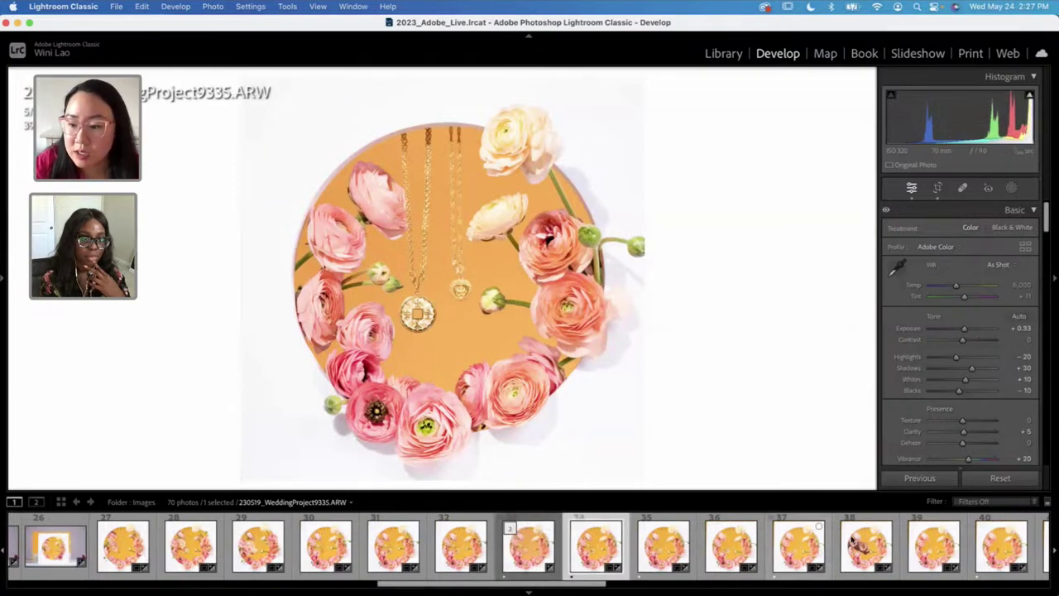
{"action": "left_click", "coordinate": [986, 501]}
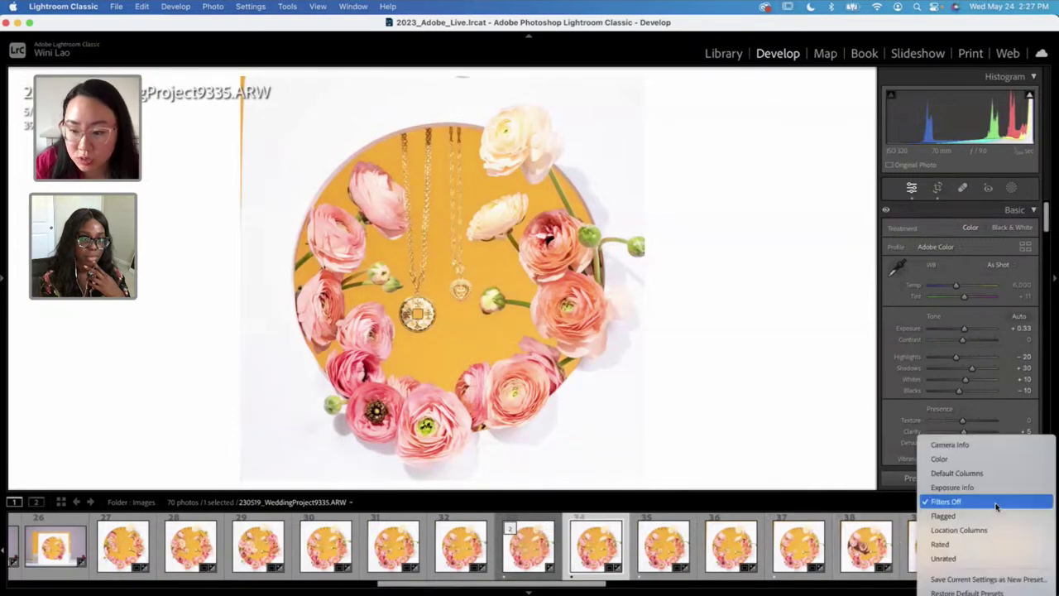
{"action": "left_click", "coordinate": [948, 549]}
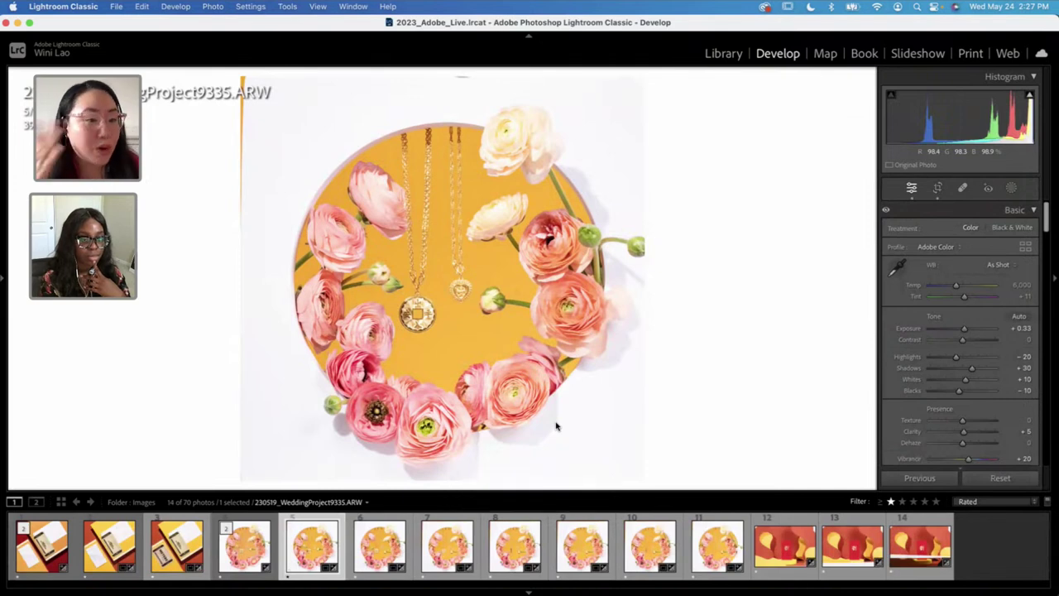
Step: Browse forward through the rated frames from 9336 to 9358
{"action": "left_click", "coordinate": [384, 541]}
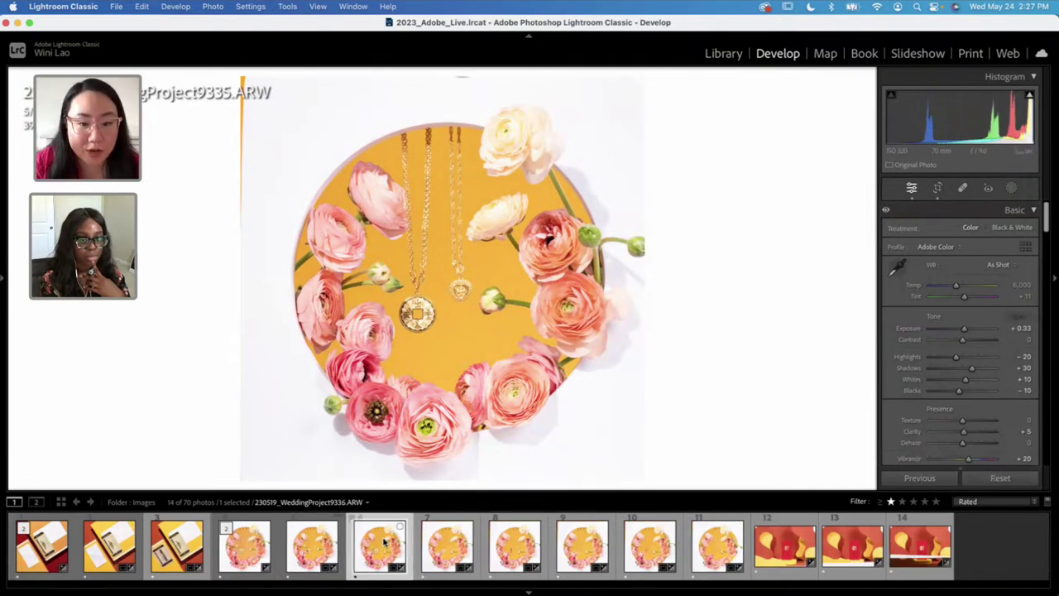
{"action": "key", "text": "Right"}
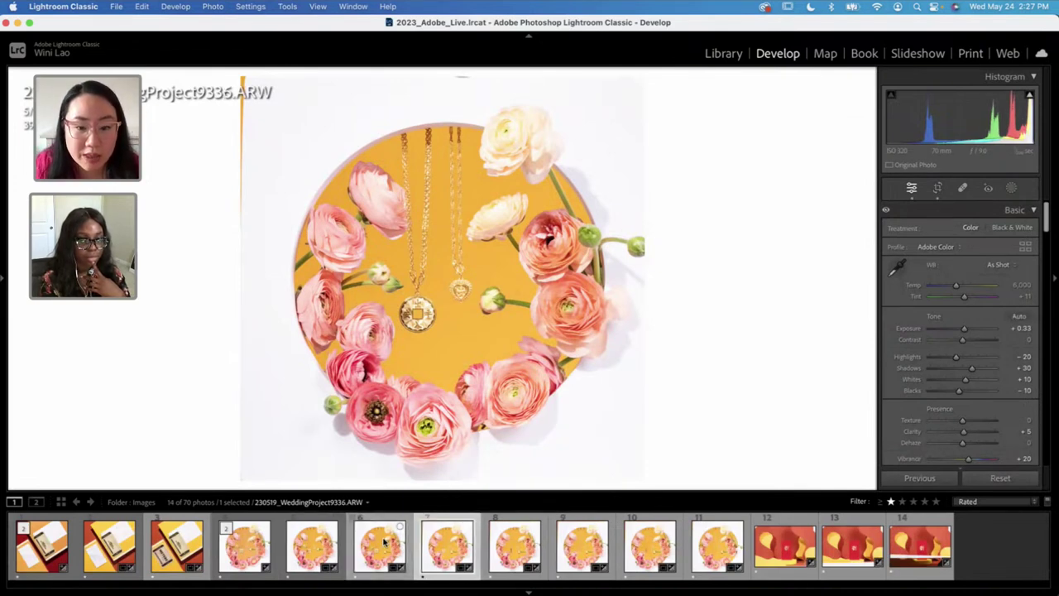
{"action": "key", "text": "Right"}
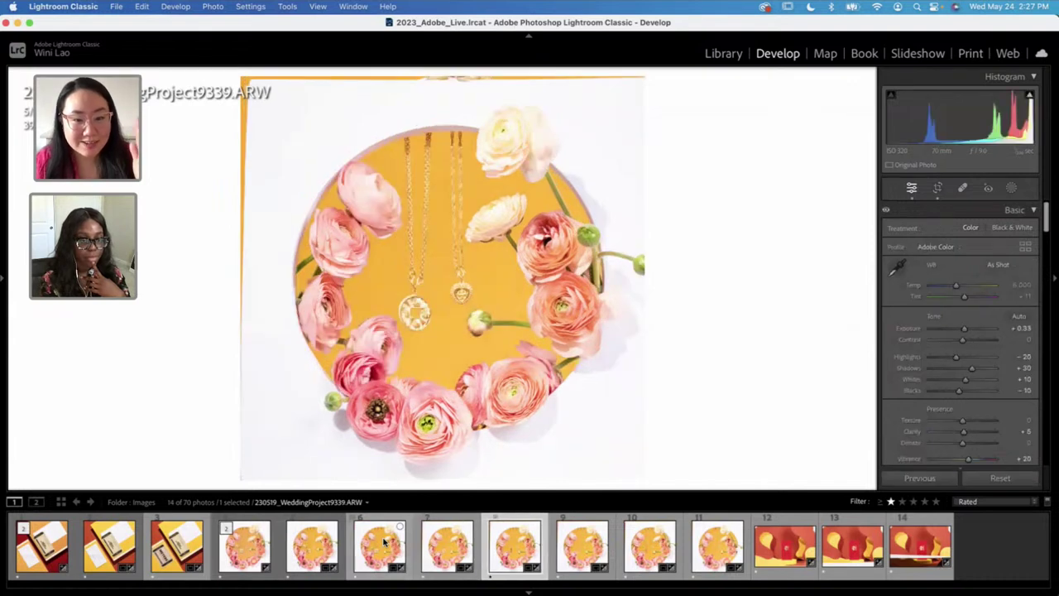
{"action": "key", "text": "Right"}
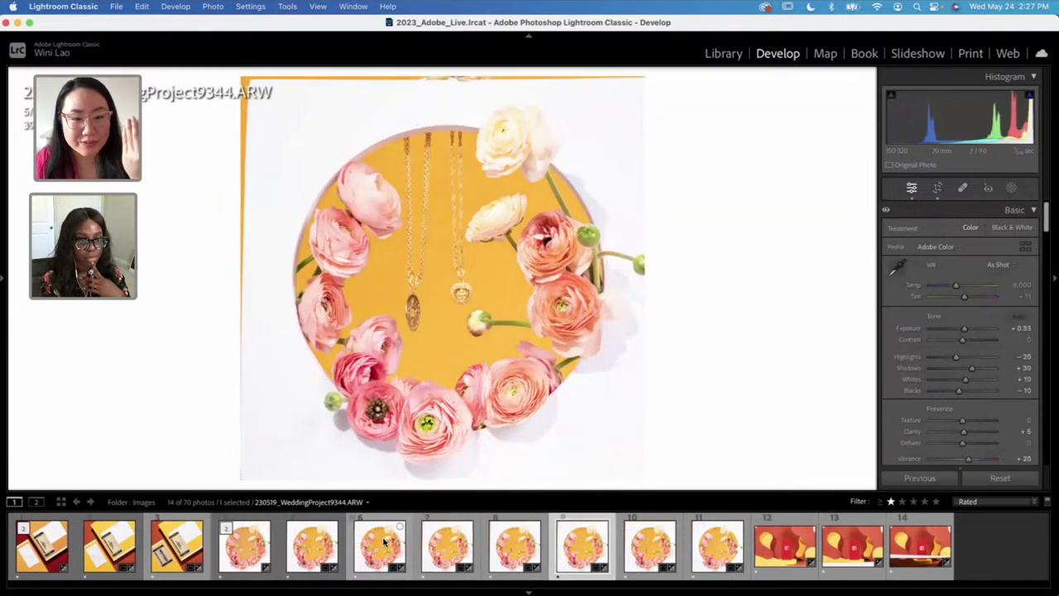
{"action": "key", "text": "Right"}
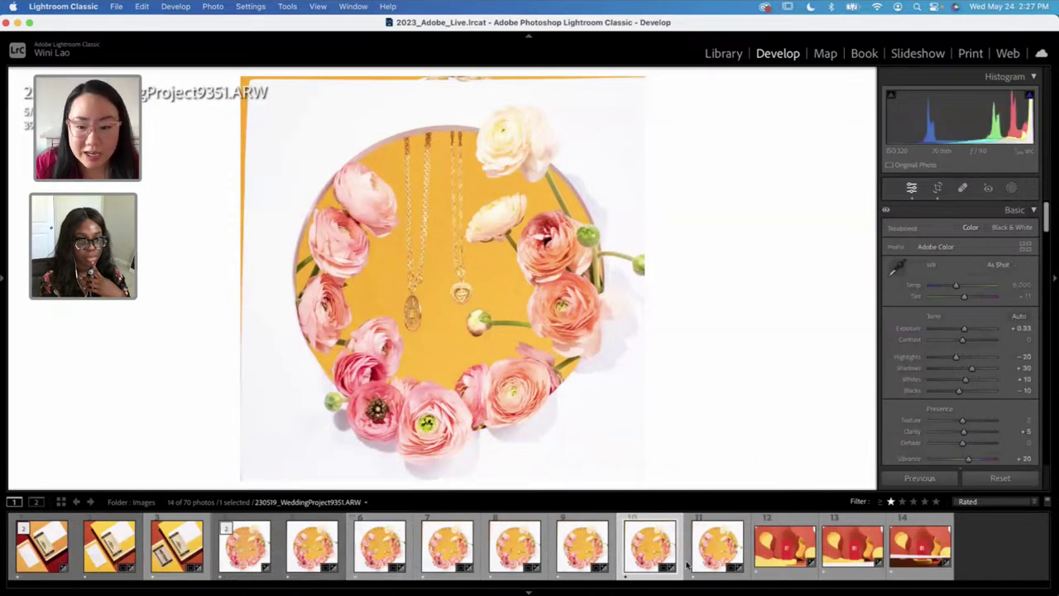
{"action": "left_click", "coordinate": [709, 552]}
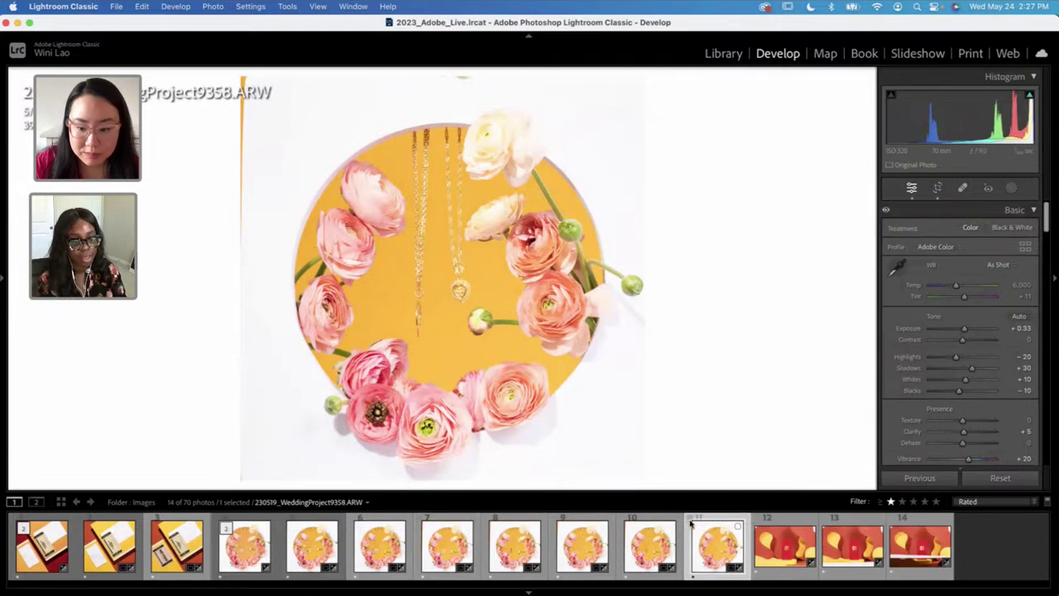
Step: Review frames 9339, 9336 and both 9335 versions, then select frames 9339 through 9358
{"action": "left_click", "coordinate": [441, 545]}
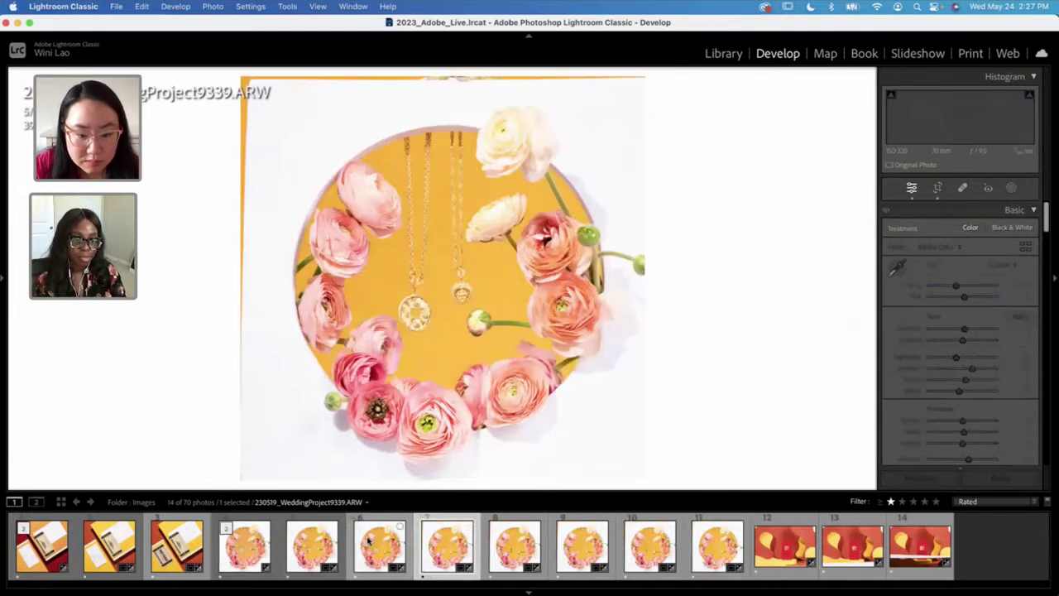
{"action": "left_click", "coordinate": [370, 540]}
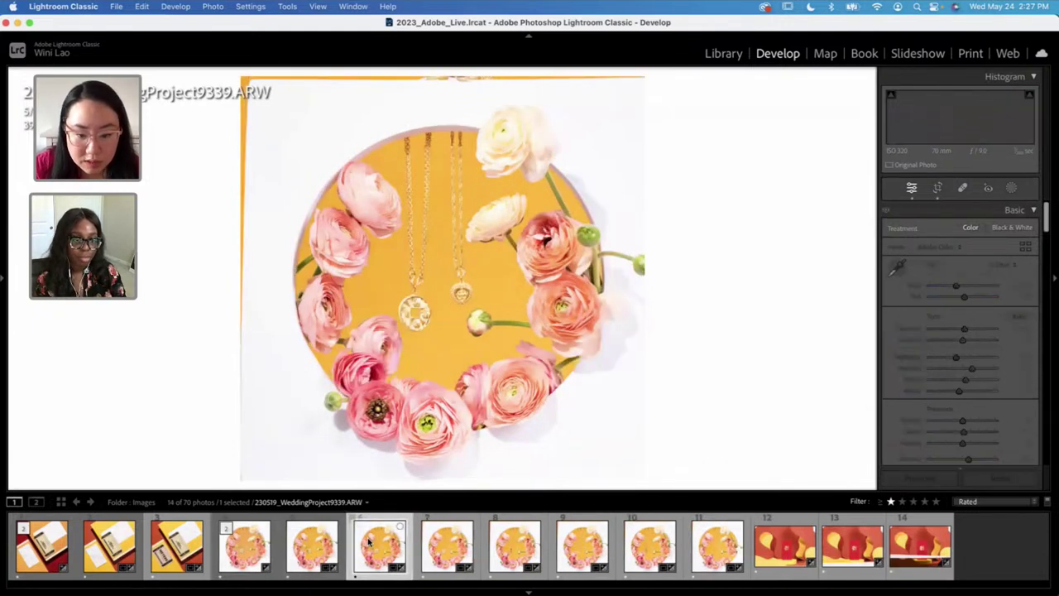
{"action": "left_click", "coordinate": [306, 550]}
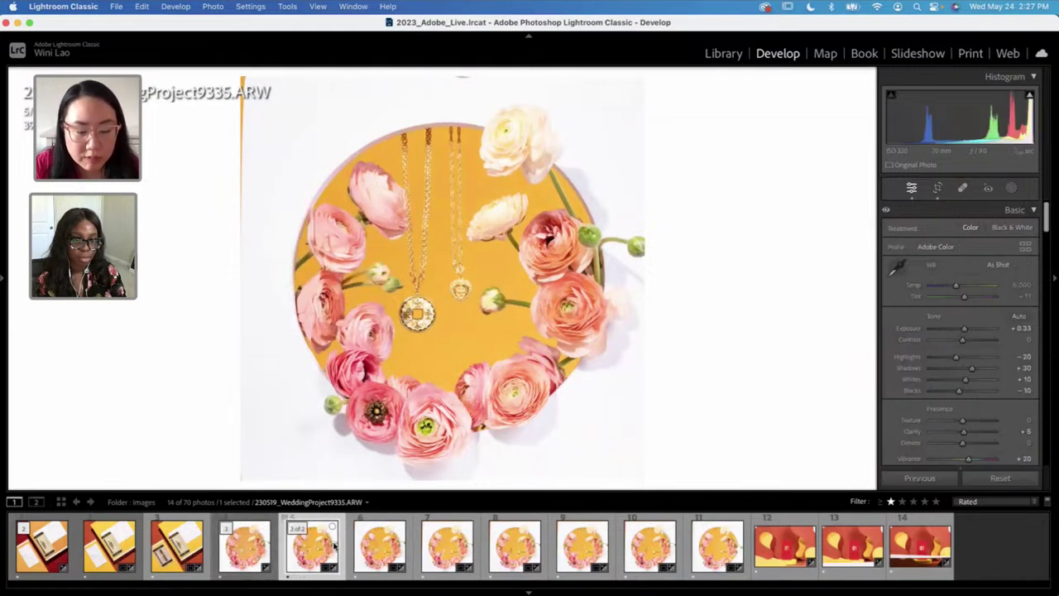
{"action": "left_click", "coordinate": [259, 550]}
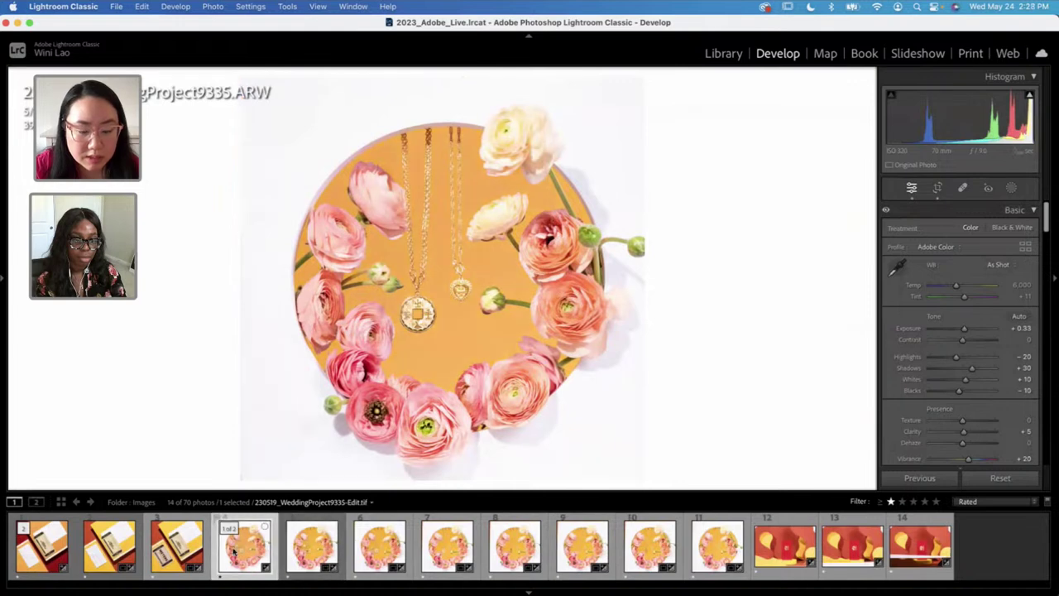
{"action": "left_click", "coordinate": [380, 545]}
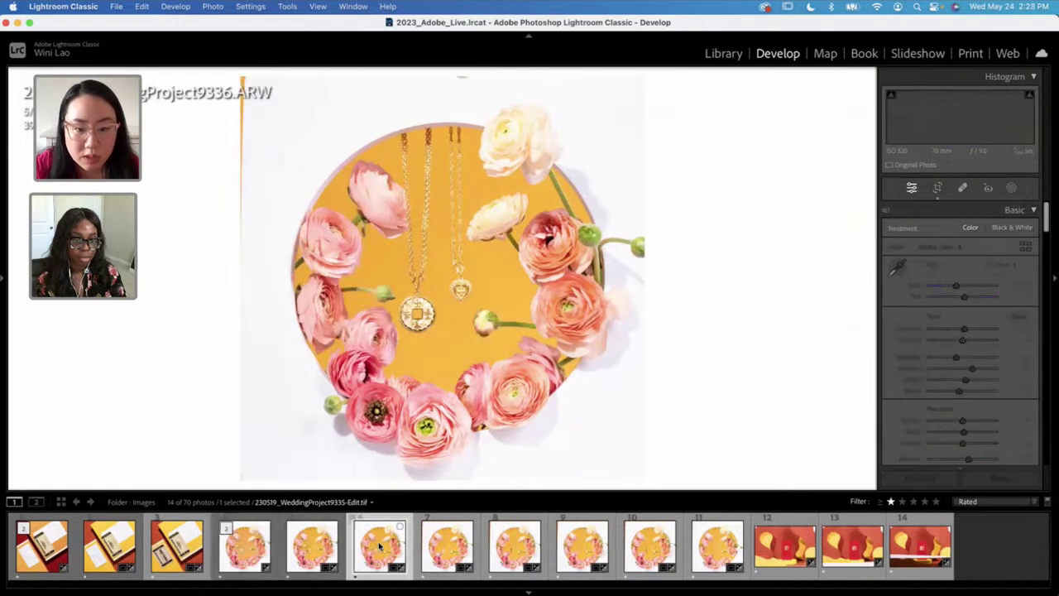
{"action": "left_click", "coordinate": [444, 546]}
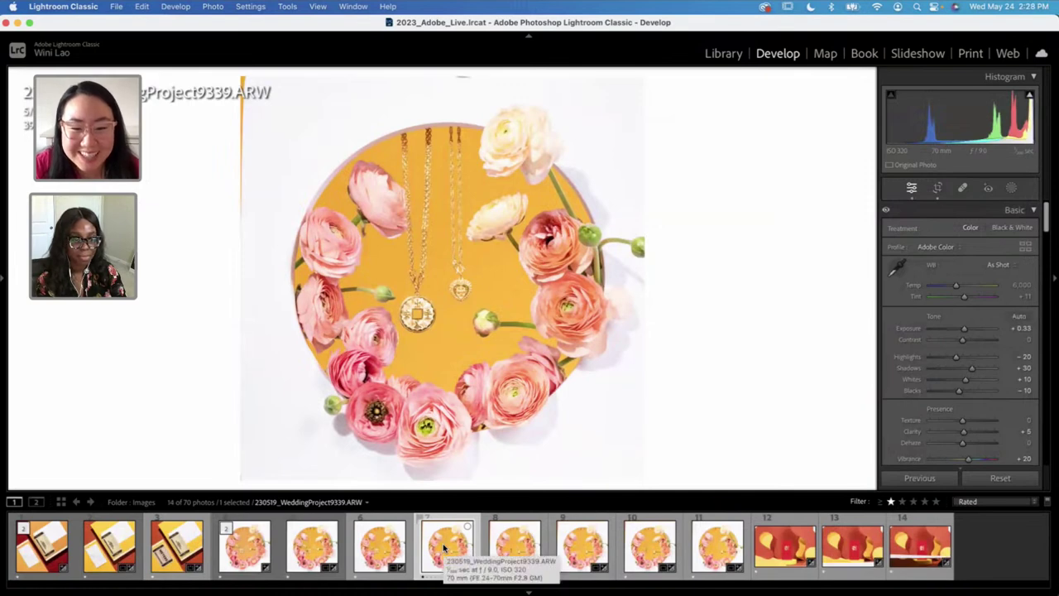
{"action": "left_click", "coordinate": [718, 546], "text": "shift"}
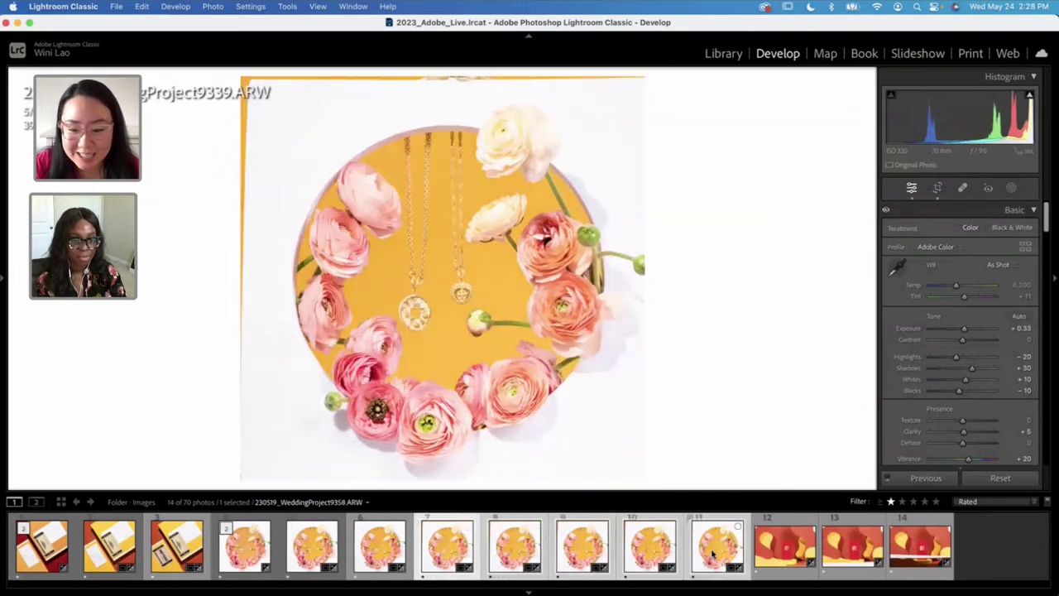
Step: Export the five selected frames via Export..., then exit full-screen mode with Shift+F
{"action": "right_click", "coordinate": [579, 548]}
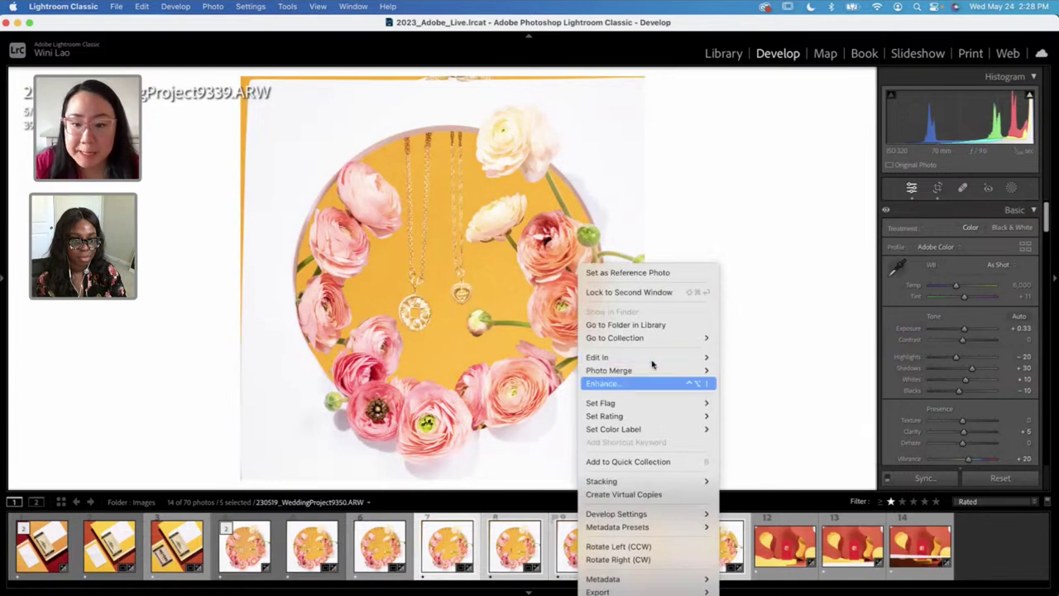
{"action": "mouse_move", "coordinate": [616, 592]}
{"action": "left_click", "coordinate": [807, 465]}
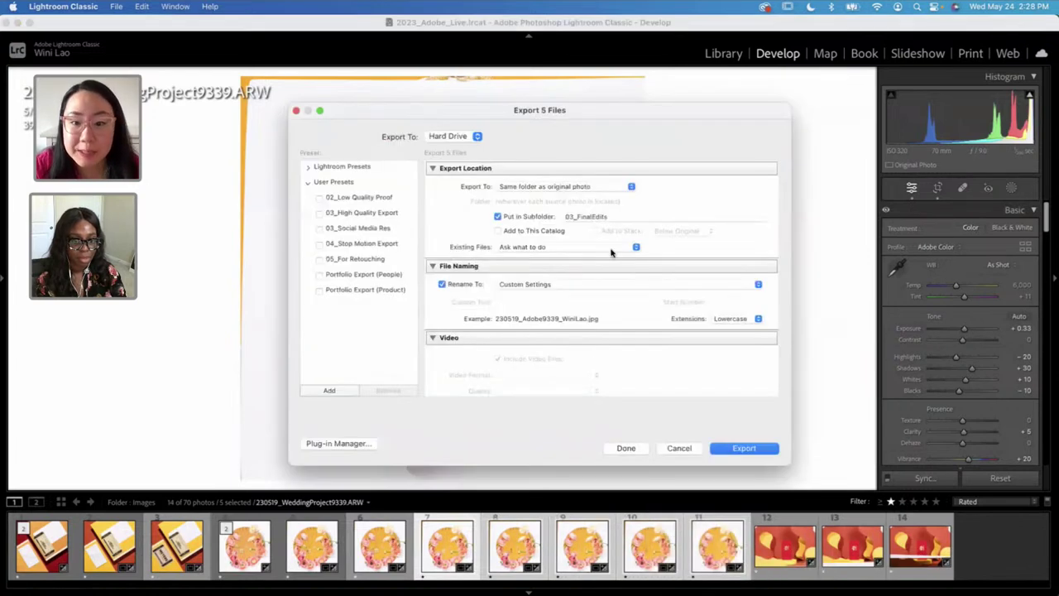
{"action": "left_click", "coordinate": [726, 449]}
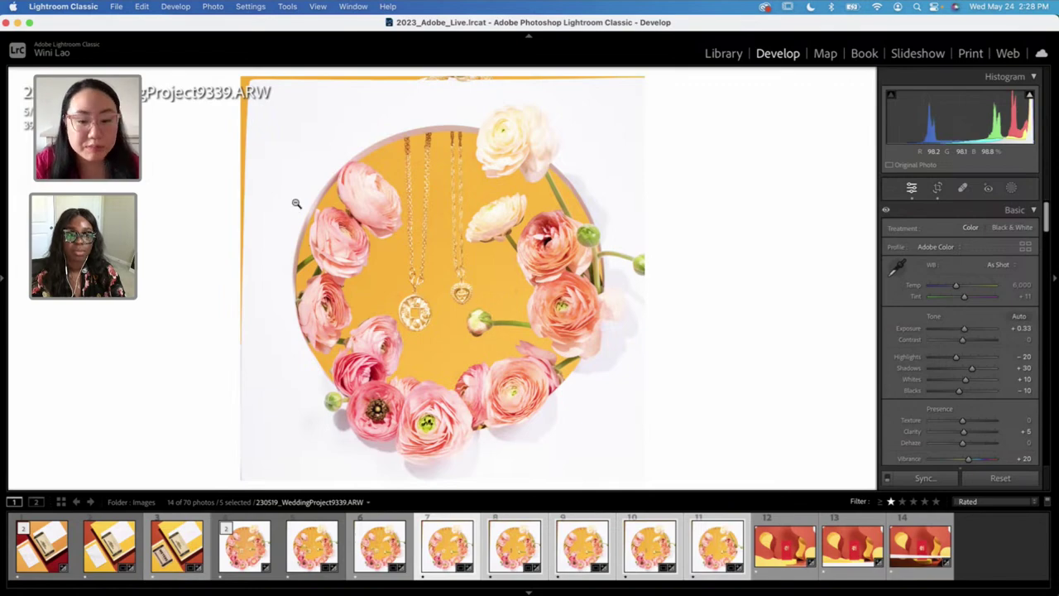
{"action": "key", "text": "shift+f"}
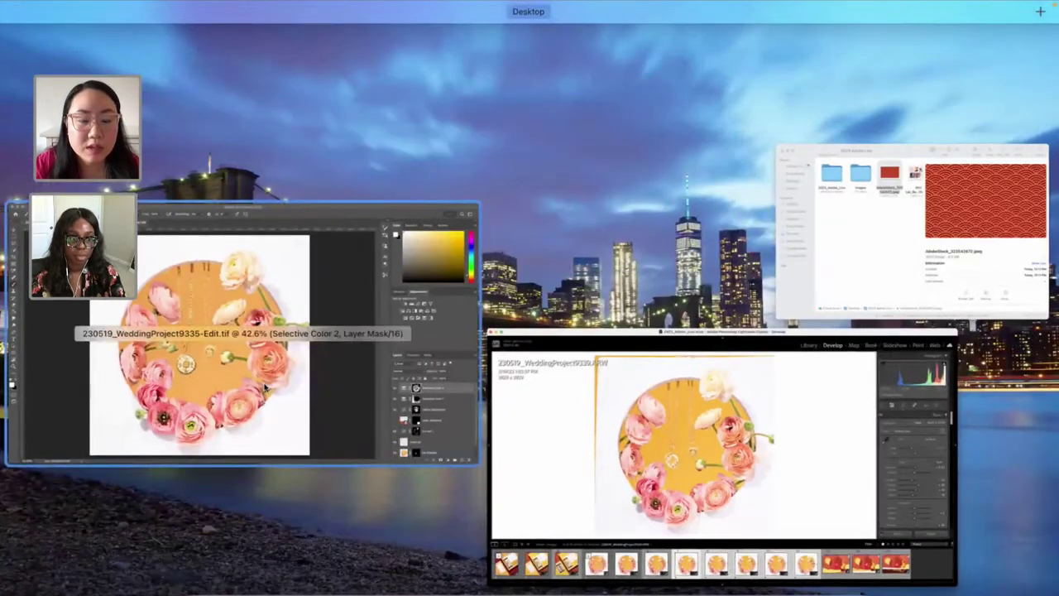
Step: Bring Photoshop forward, show all open windows, then return to full-screen Lightroom
{"action": "left_click", "coordinate": [264, 388]}
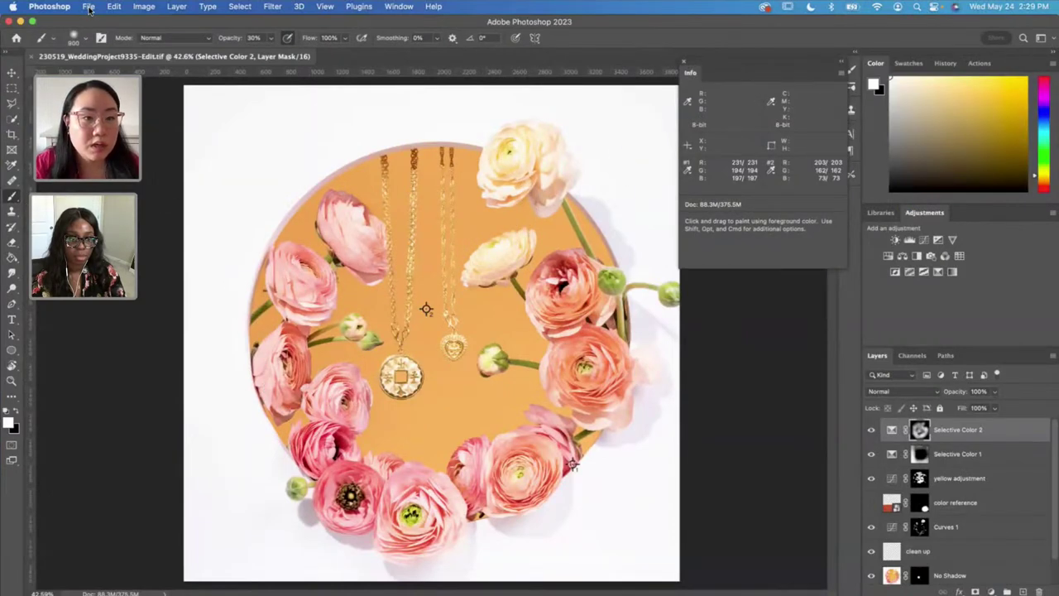
{"action": "key", "text": "ctrl+Up"}
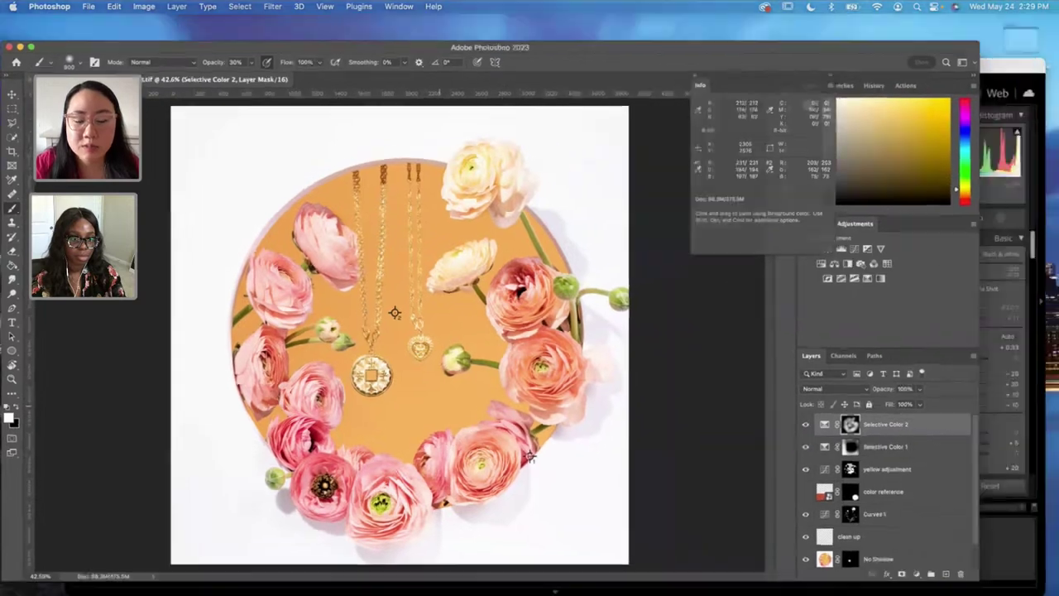
{"action": "left_click", "coordinate": [608, 420]}
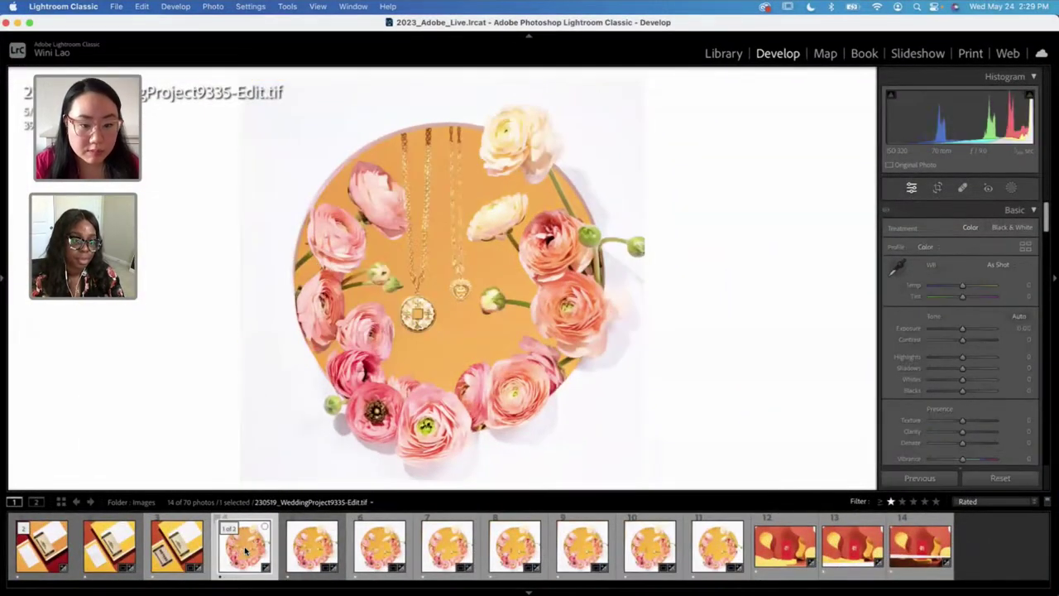
Step: Export the edited 230519_WeddingProject9335-Edit.tif photo, then show all open windows
{"action": "right_click", "coordinate": [245, 551]}
{"action": "mouse_move", "coordinate": [339, 360]}
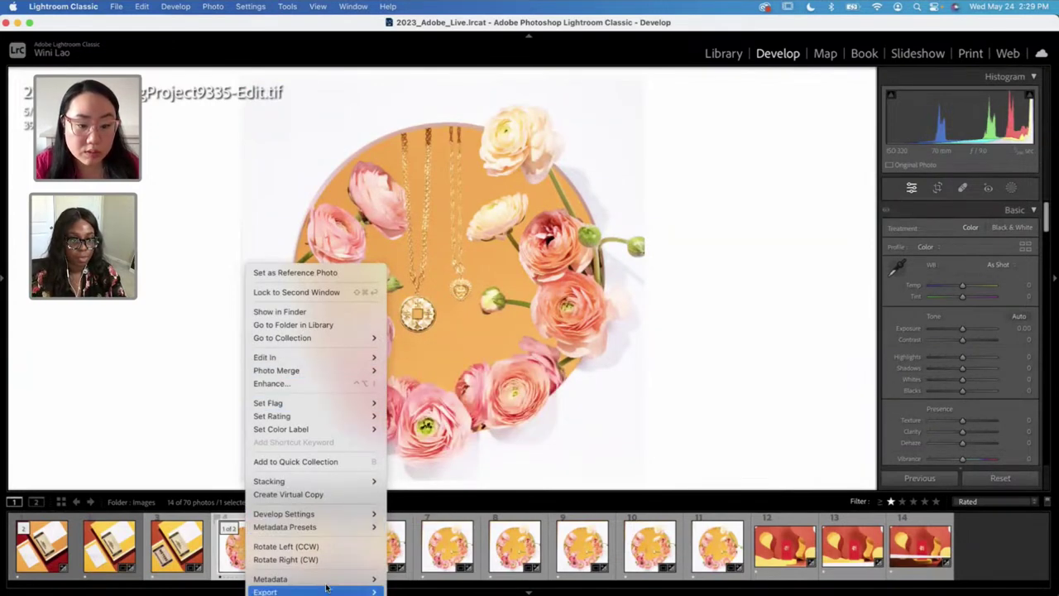
{"action": "mouse_move", "coordinate": [323, 592]}
{"action": "left_click", "coordinate": [445, 463]}
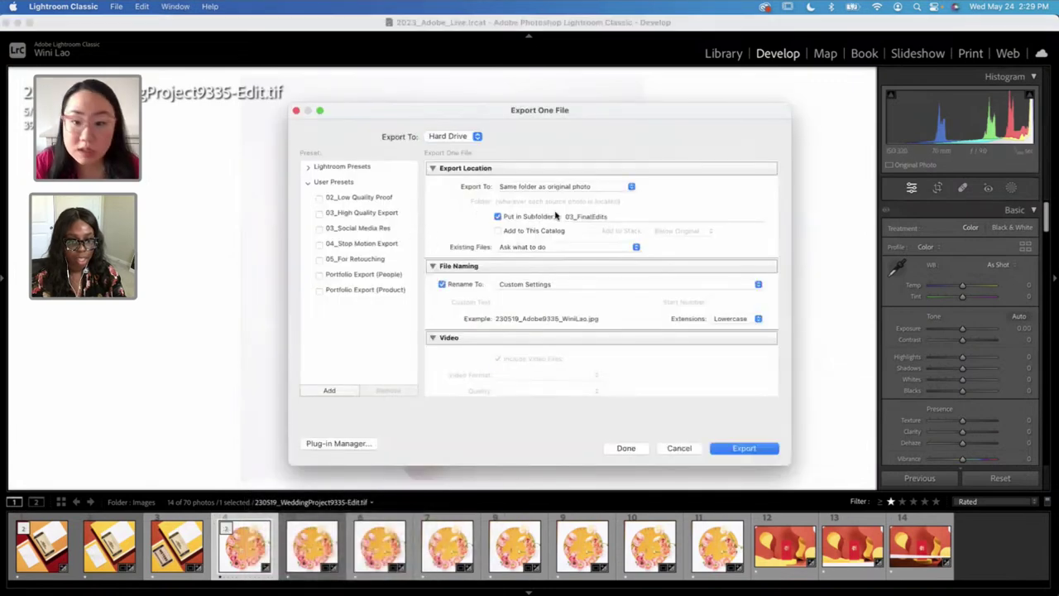
{"action": "left_click", "coordinate": [731, 448]}
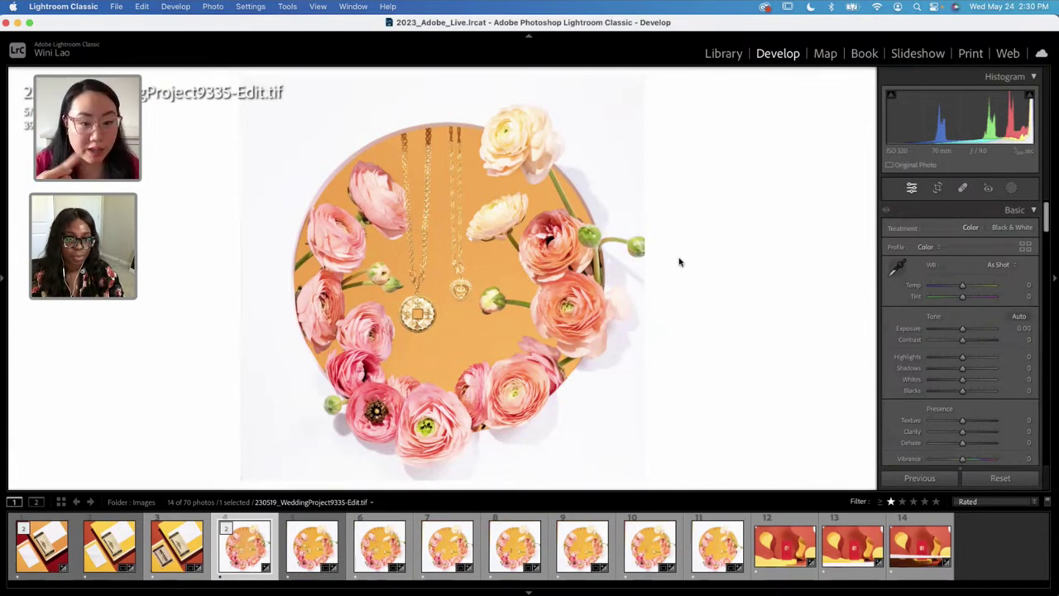
{"action": "key", "text": "ctrl+Up"}
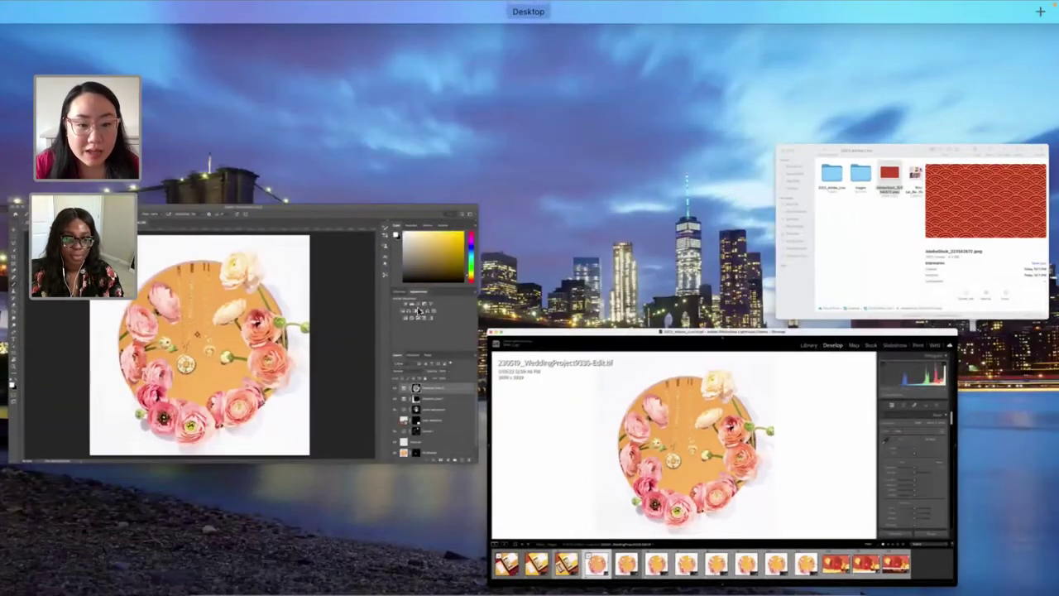
Step: In Photoshop, start File > Scripts > Load Files into Stack and browse for files
{"action": "left_click", "coordinate": [283, 367]}
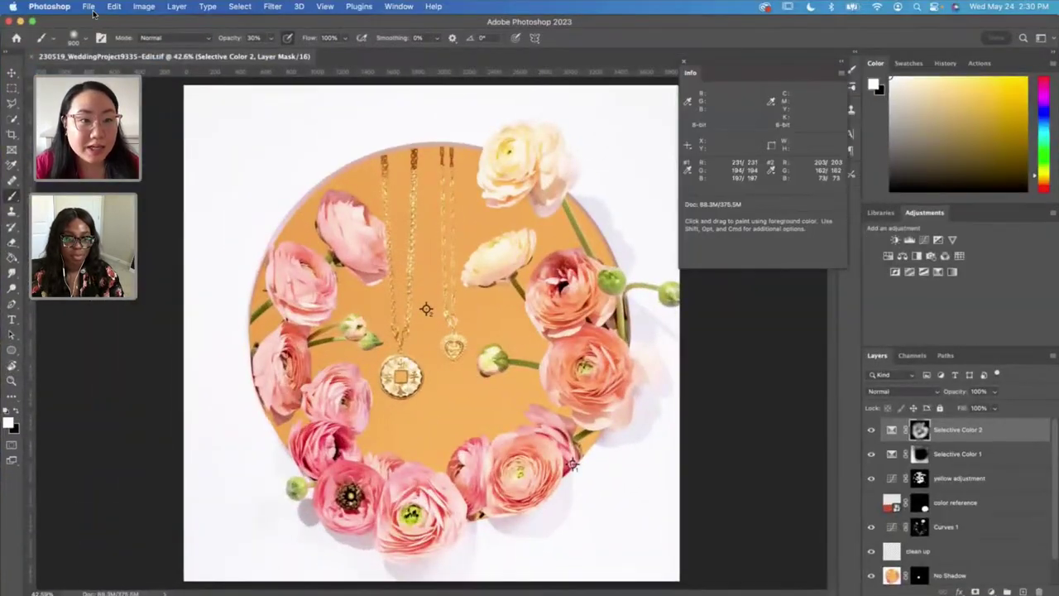
{"action": "left_click", "coordinate": [91, 9]}
{"action": "mouse_move", "coordinate": [174, 281]}
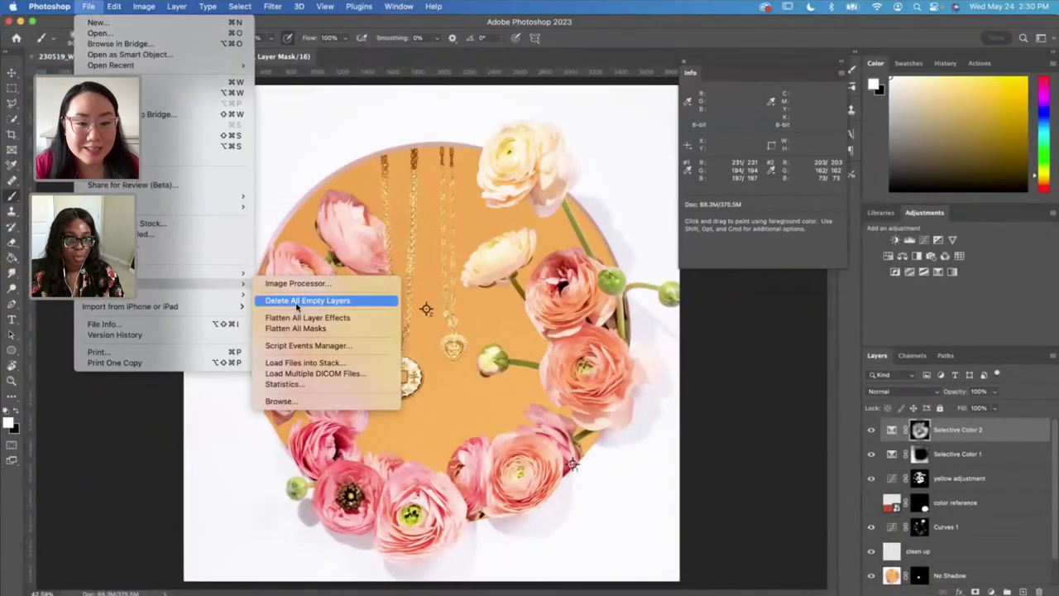
{"action": "left_click", "coordinate": [298, 363]}
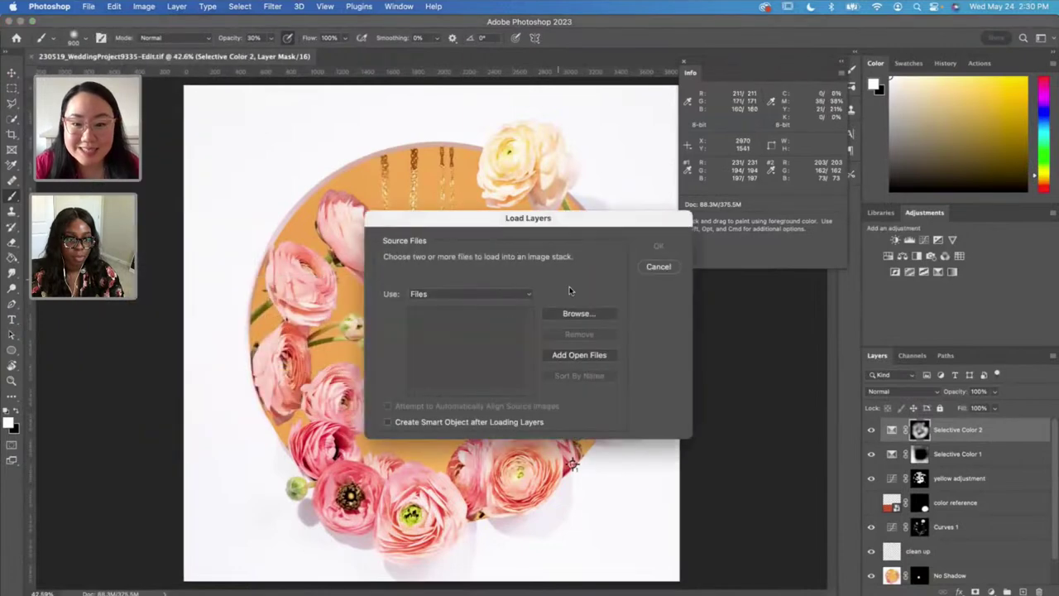
{"action": "left_click", "coordinate": [569, 316]}
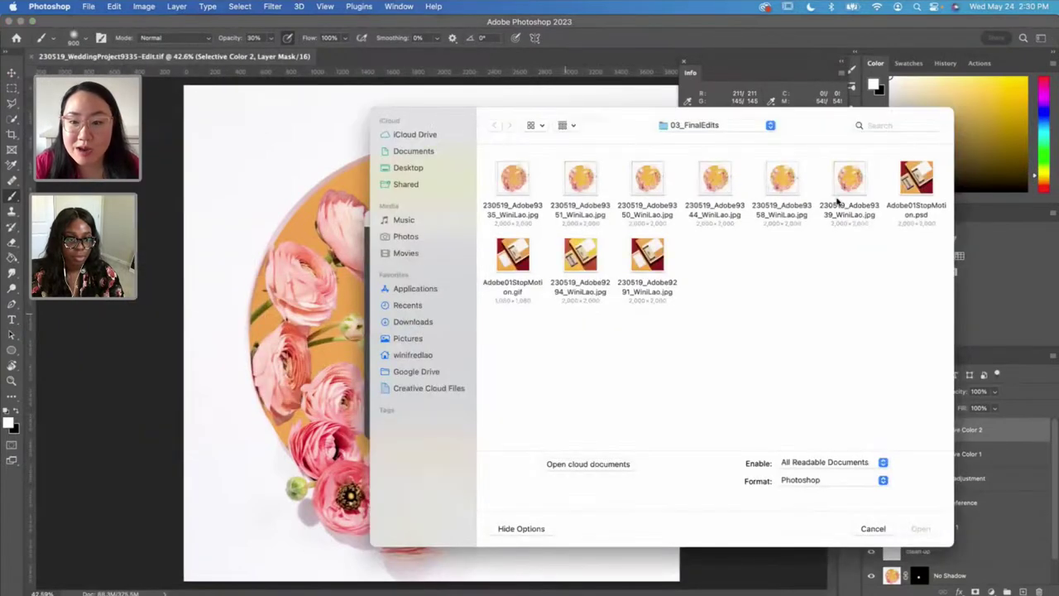
Step: Select the six WiniLao JPGs (9335, 9351, 9350, 9344, 9358, 9339) and load them as layers
{"action": "left_click", "coordinate": [846, 189]}
{"action": "left_click", "coordinate": [524, 182], "text": "super"}
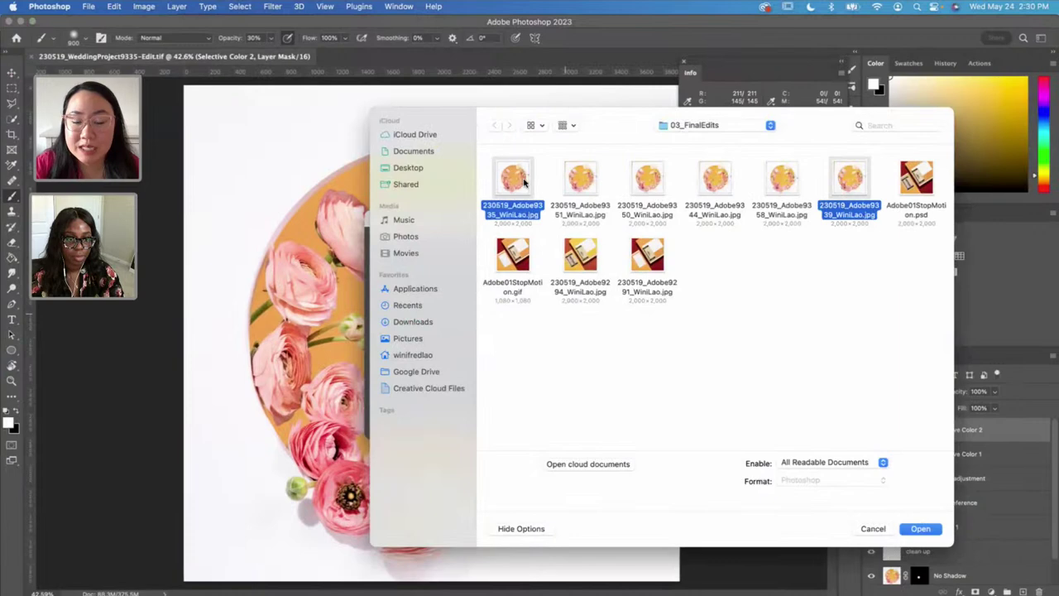
{"action": "left_click", "coordinate": [783, 196]}
{"action": "left_click", "coordinate": [518, 188]}
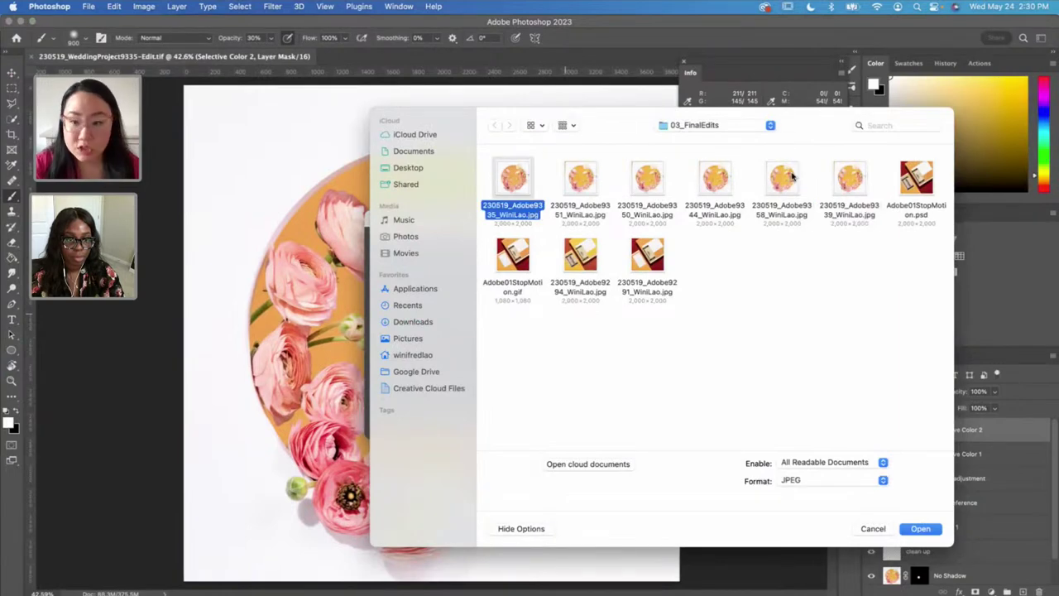
{"action": "left_click", "coordinate": [840, 182], "text": "super"}
{"action": "left_click", "coordinate": [539, 172]}
{"action": "left_click", "coordinate": [504, 168]}
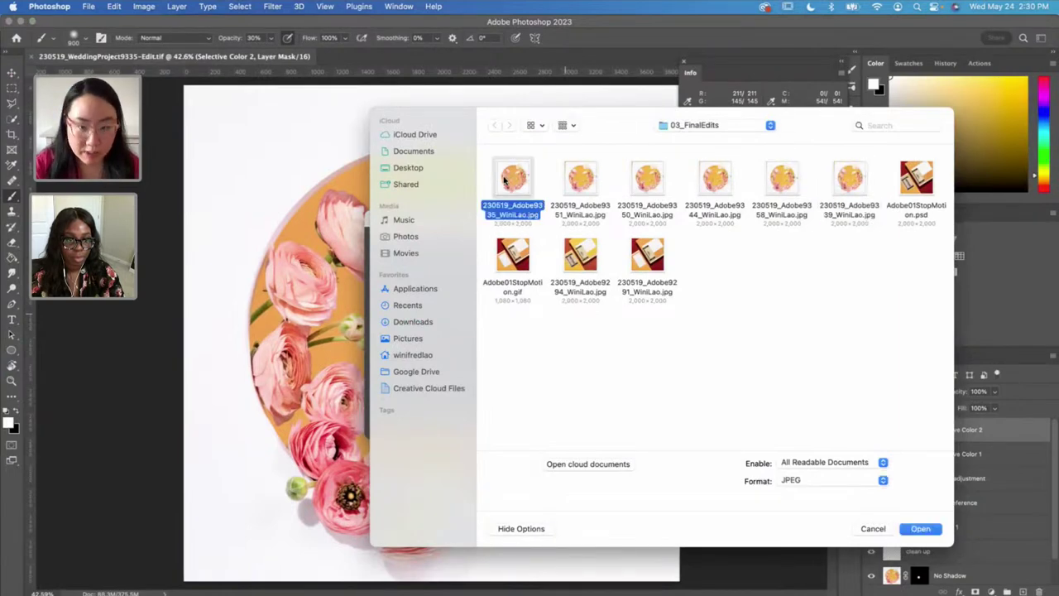
{"action": "left_click", "coordinate": [582, 178], "text": "super"}
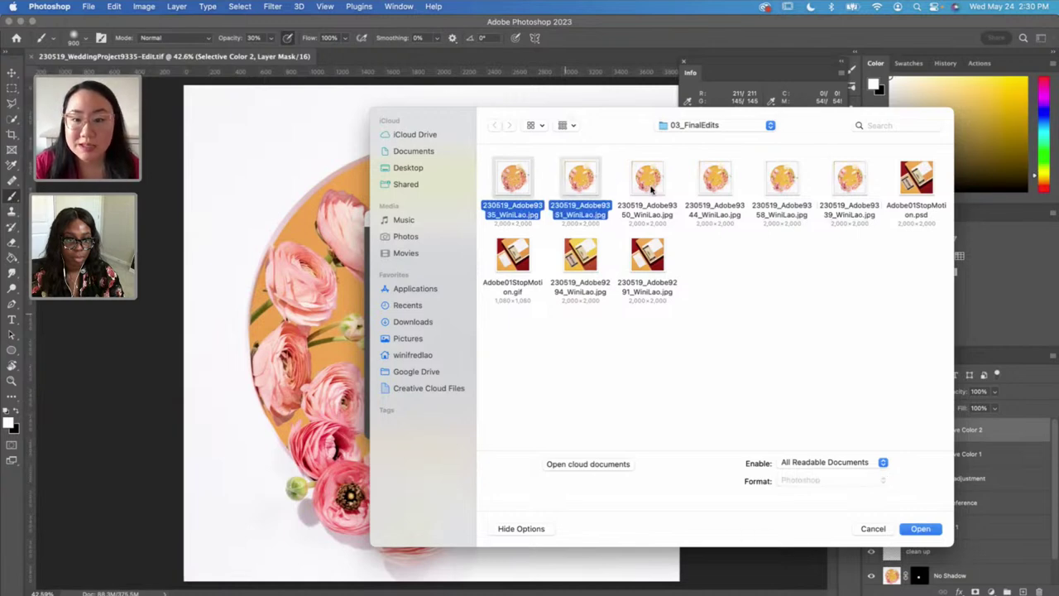
{"action": "left_click", "coordinate": [650, 190], "text": "super"}
{"action": "left_click", "coordinate": [725, 192], "text": "super"}
{"action": "left_click", "coordinate": [776, 194], "text": "super"}
{"action": "left_click", "coordinate": [846, 189], "text": "super"}
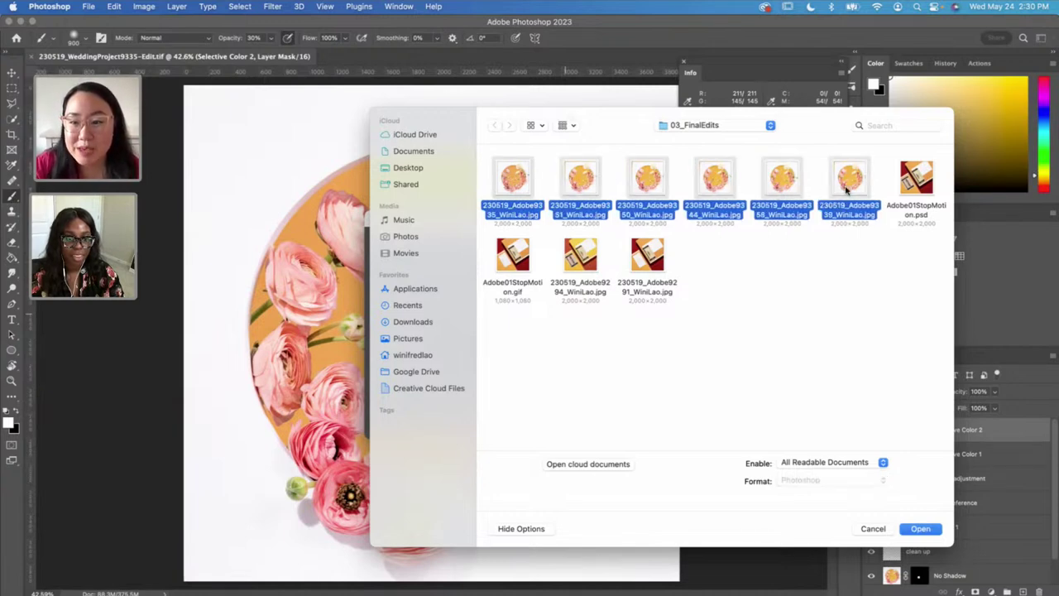
{"action": "left_click", "coordinate": [920, 528]}
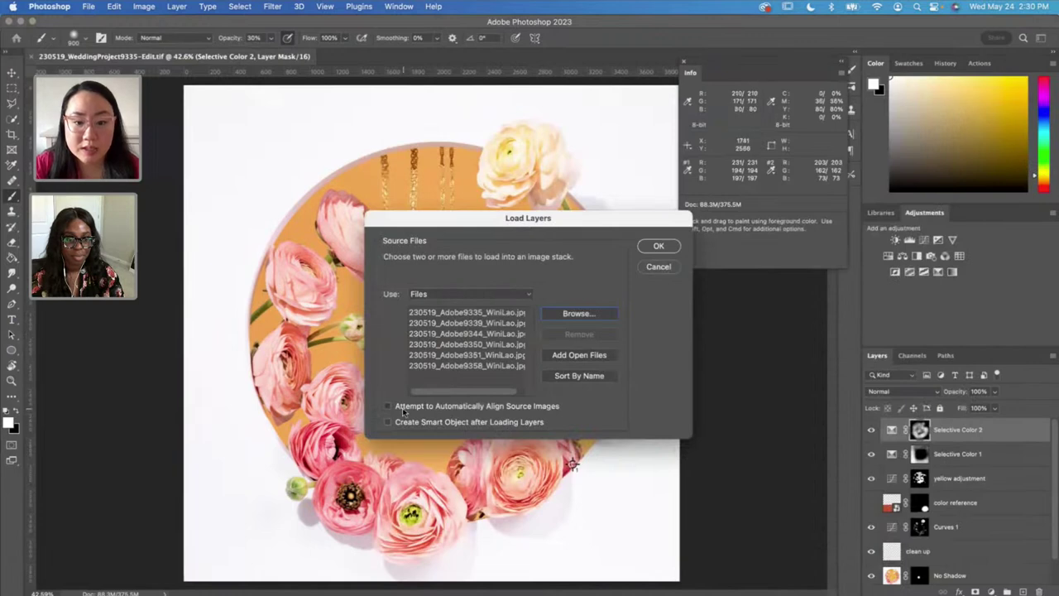
{"action": "left_click", "coordinate": [653, 246]}
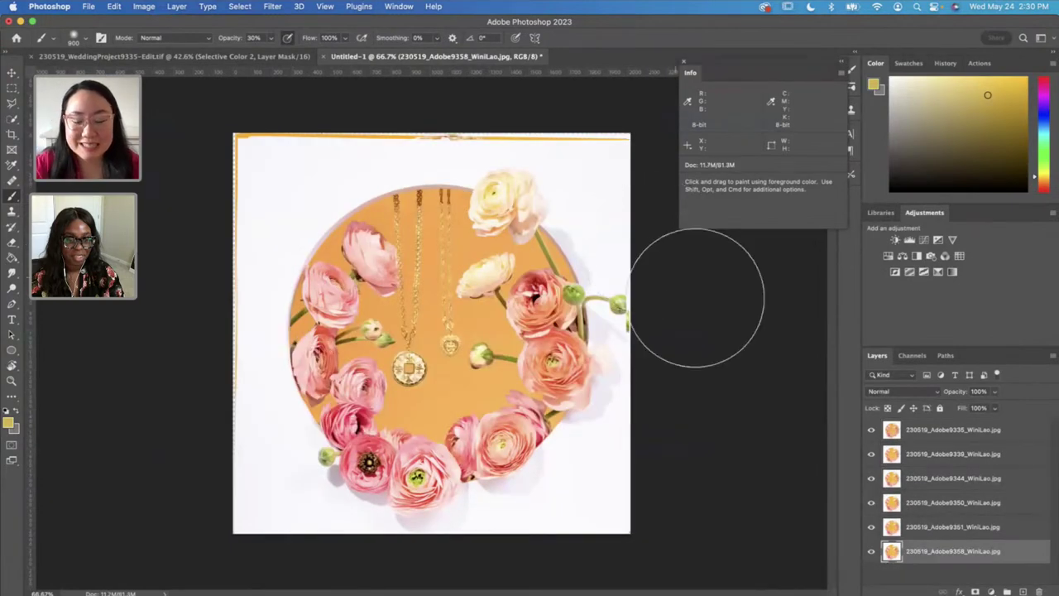
Step: Select the 9351, 9350 and 9358 layers and show the Timeline panel
{"action": "left_click", "coordinate": [922, 532]}
{"action": "left_click", "coordinate": [923, 512]}
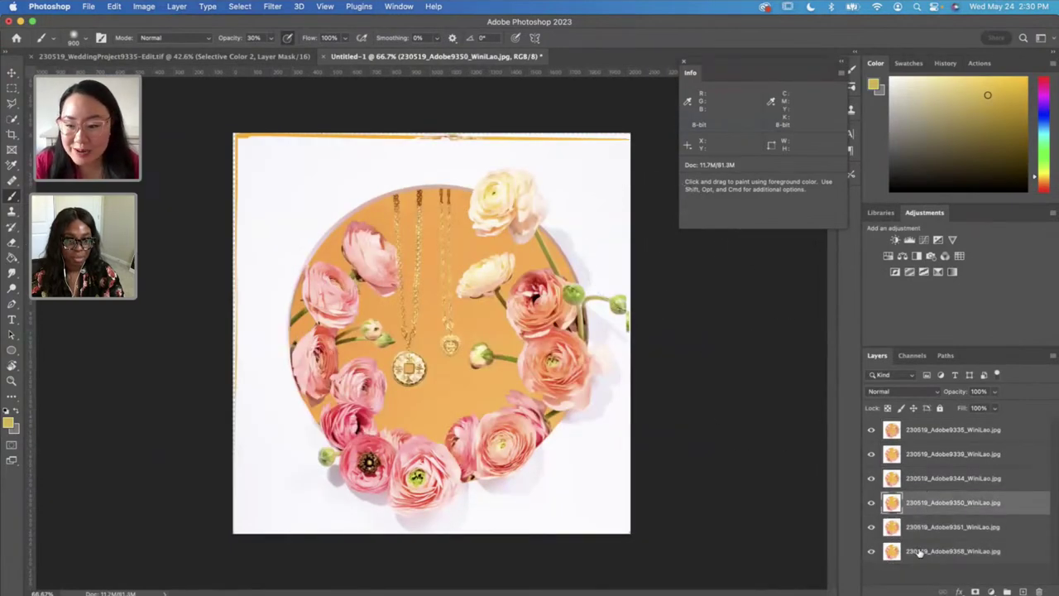
{"action": "left_click", "coordinate": [920, 551]}
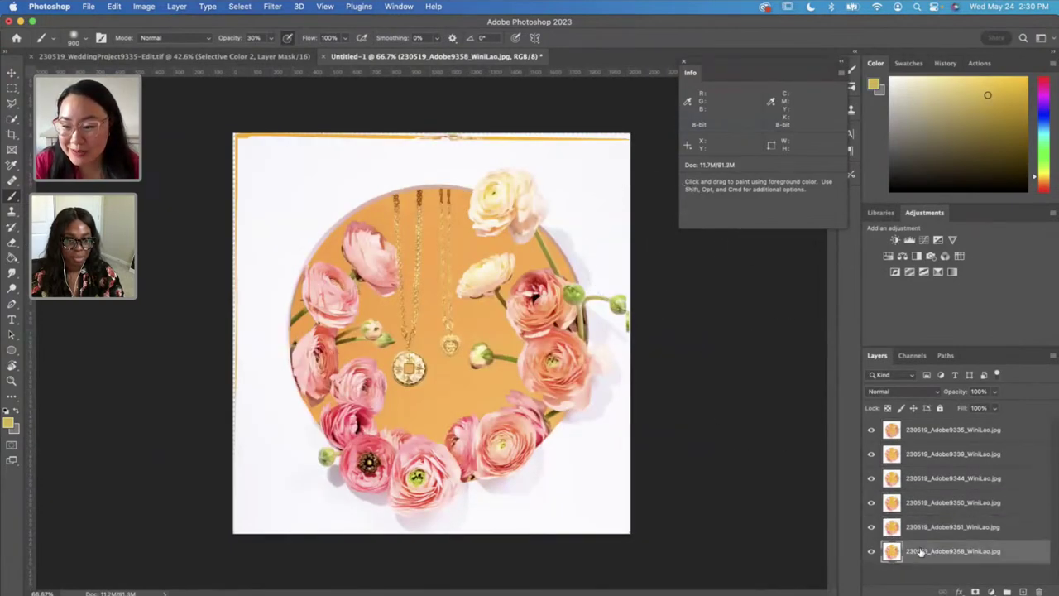
{"action": "left_click", "coordinate": [400, 7]}
{"action": "left_click", "coordinate": [447, 420]}
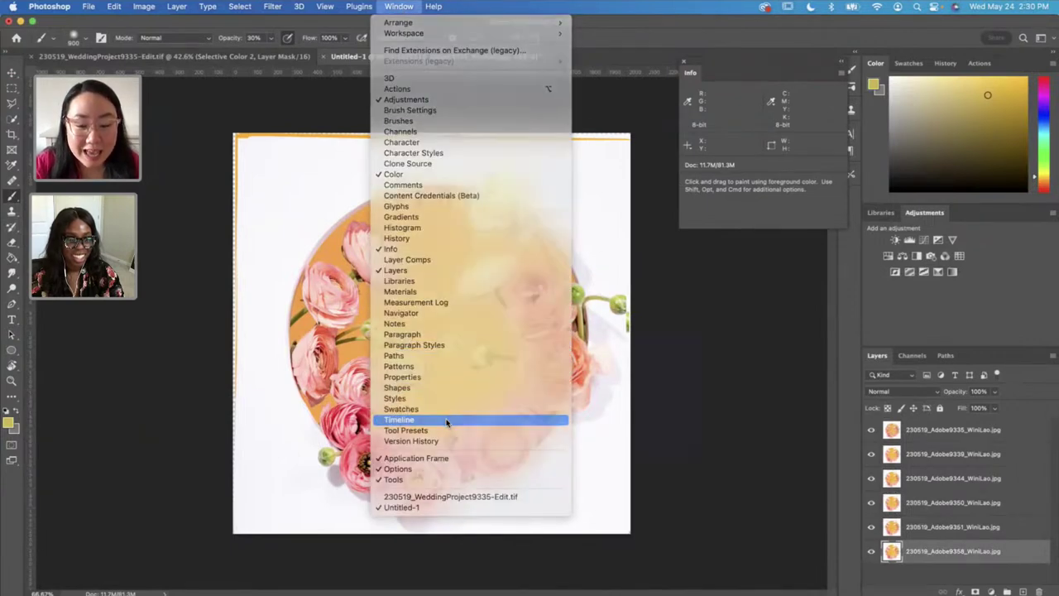
Step: Create a frame animation with Make Frames From Layers and preview frames 2 to 6
{"action": "left_click", "coordinate": [424, 547]}
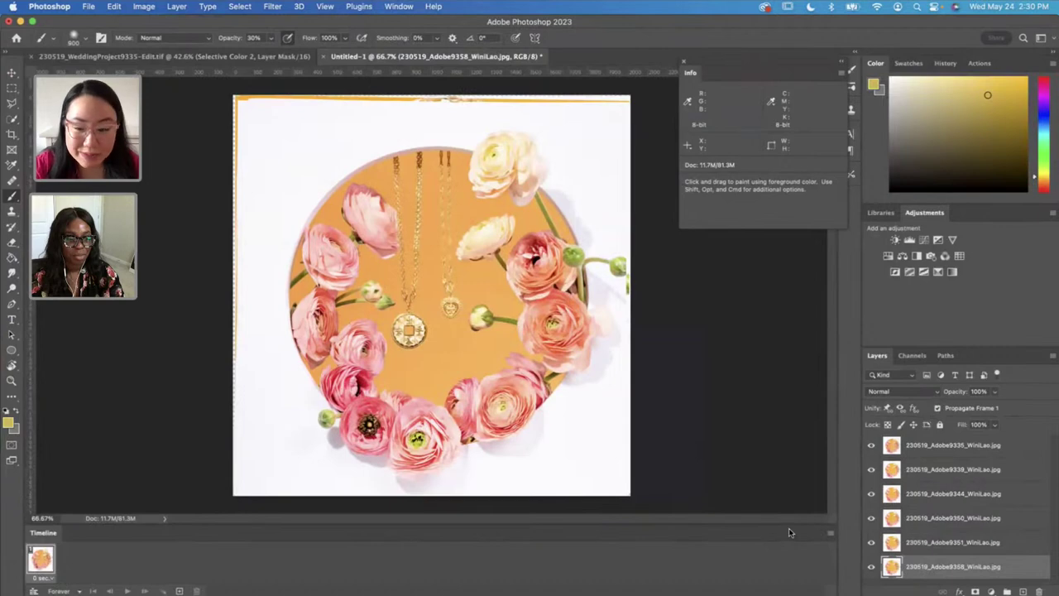
{"action": "left_click", "coordinate": [830, 532]}
{"action": "left_click", "coordinate": [865, 538]}
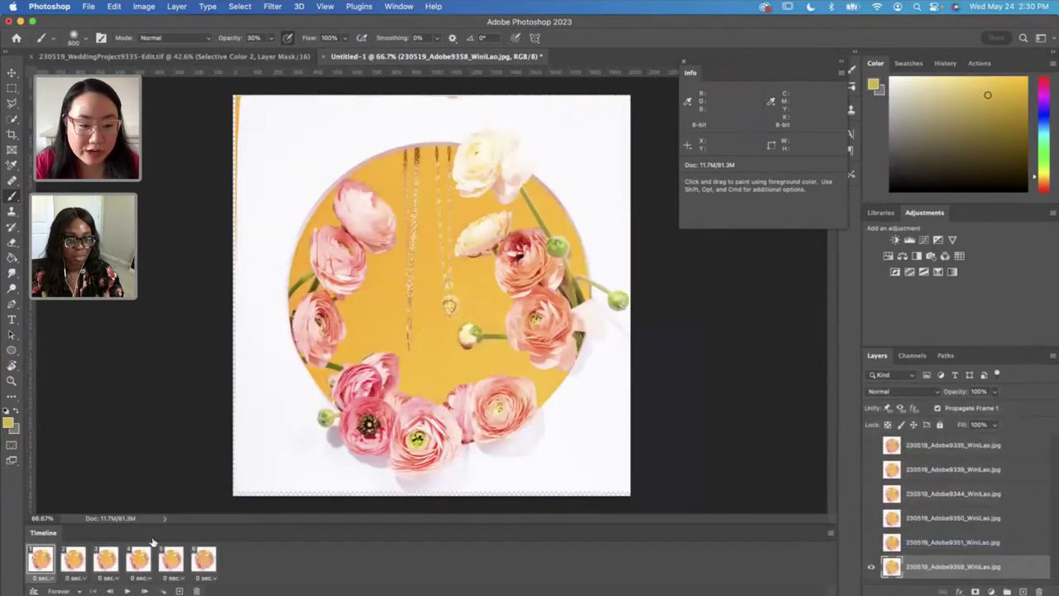
{"action": "left_click", "coordinate": [73, 561]}
{"action": "left_click", "coordinate": [111, 561]}
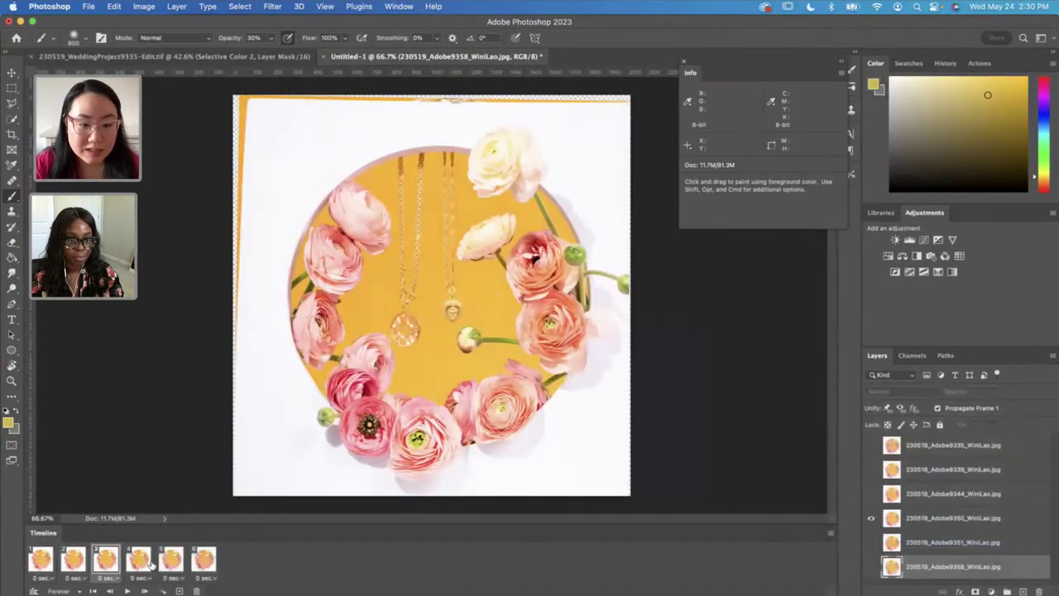
{"action": "left_click", "coordinate": [139, 561]}
{"action": "left_click", "coordinate": [172, 561]}
{"action": "left_click", "coordinate": [204, 561]}
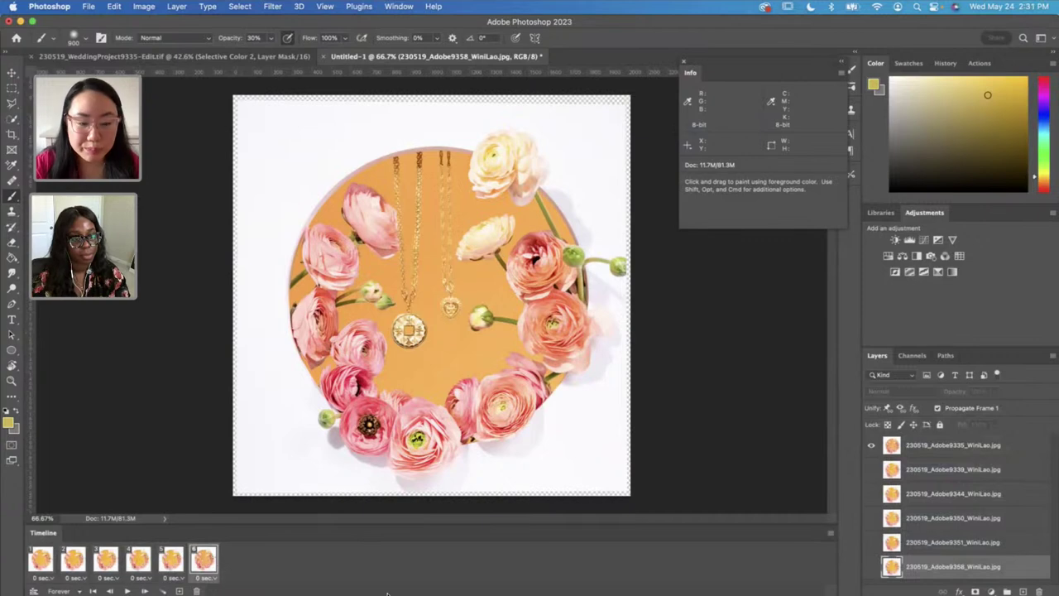
Step: Reverse the frames and move the 9335 layer to the bottom of the stack
{"action": "left_click", "coordinate": [920, 449]}
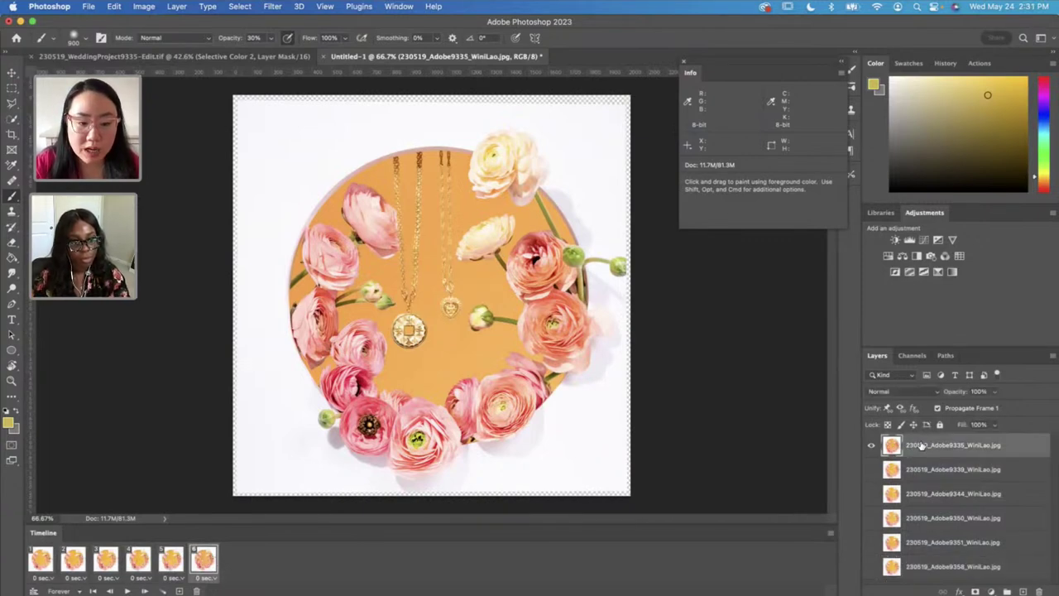
{"action": "left_click", "coordinate": [830, 533]}
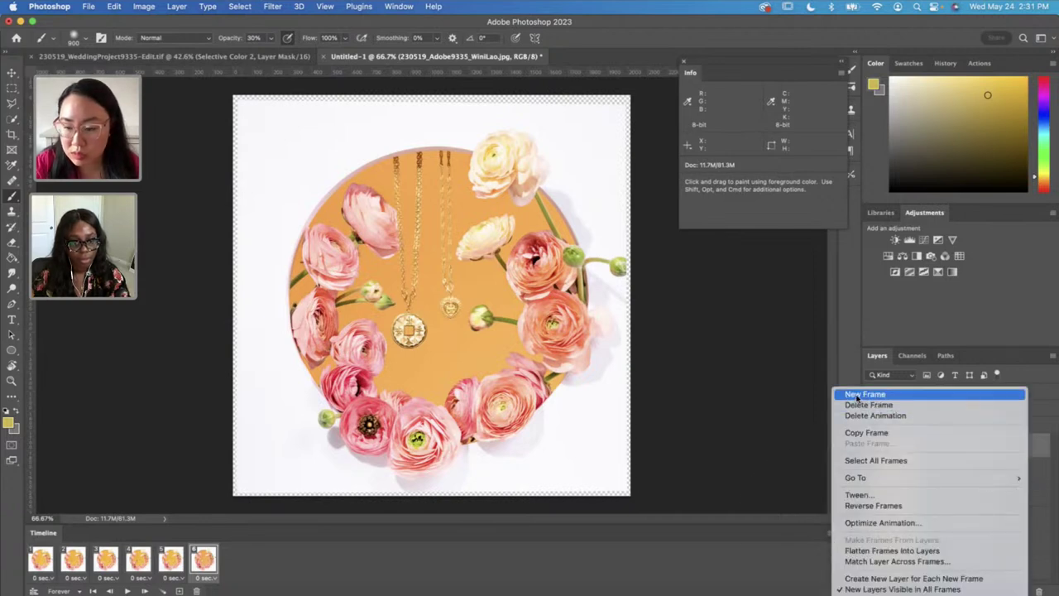
{"action": "left_click", "coordinate": [873, 505]}
{"action": "left_click_drag", "start_coordinate": [912, 448], "coordinate": [951, 579]}
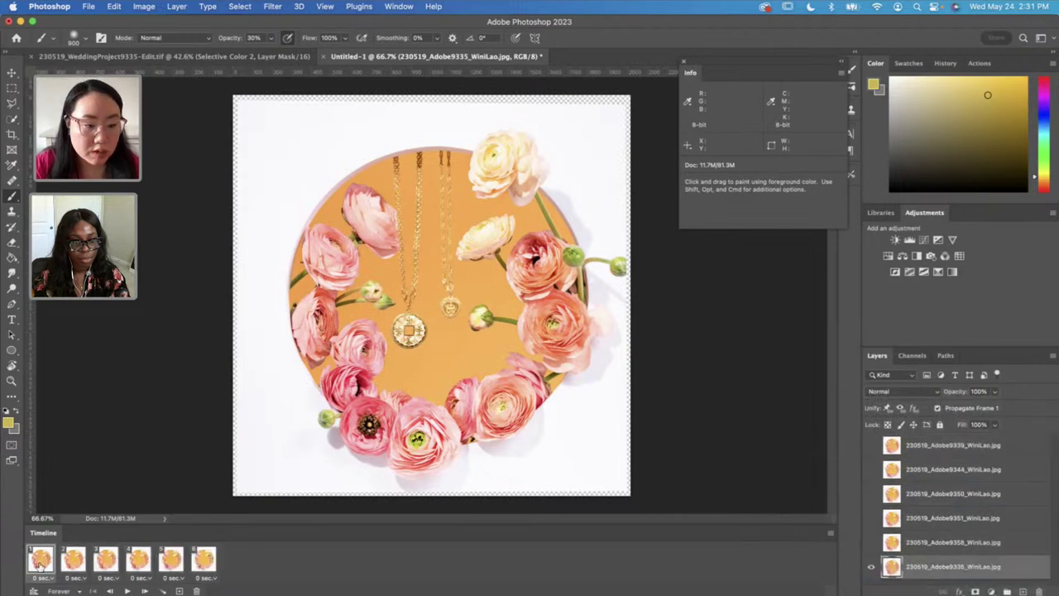
{"action": "left_click", "coordinate": [74, 560]}
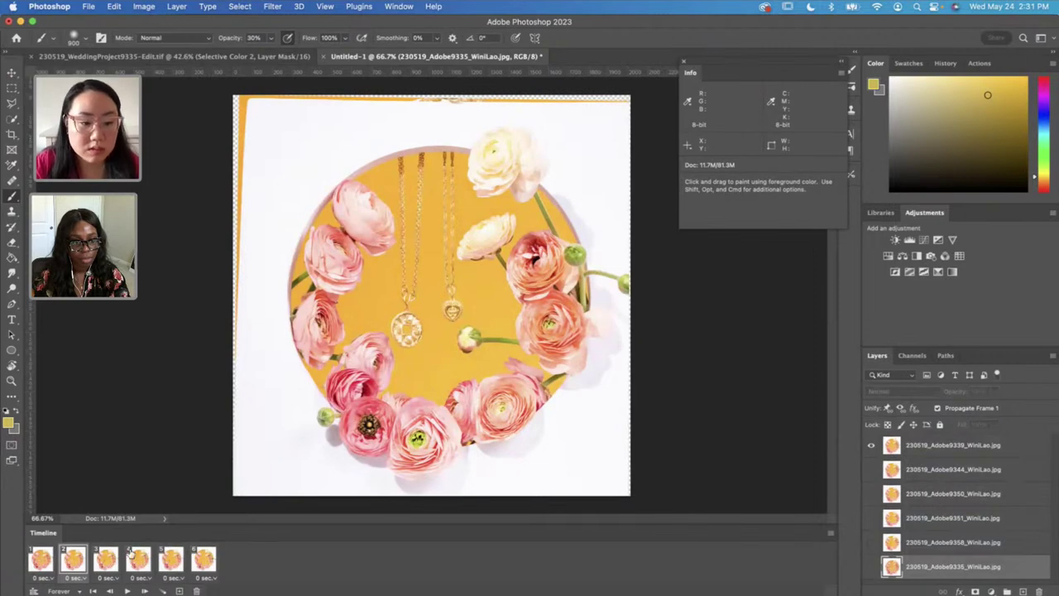
{"action": "left_click", "coordinate": [36, 570]}
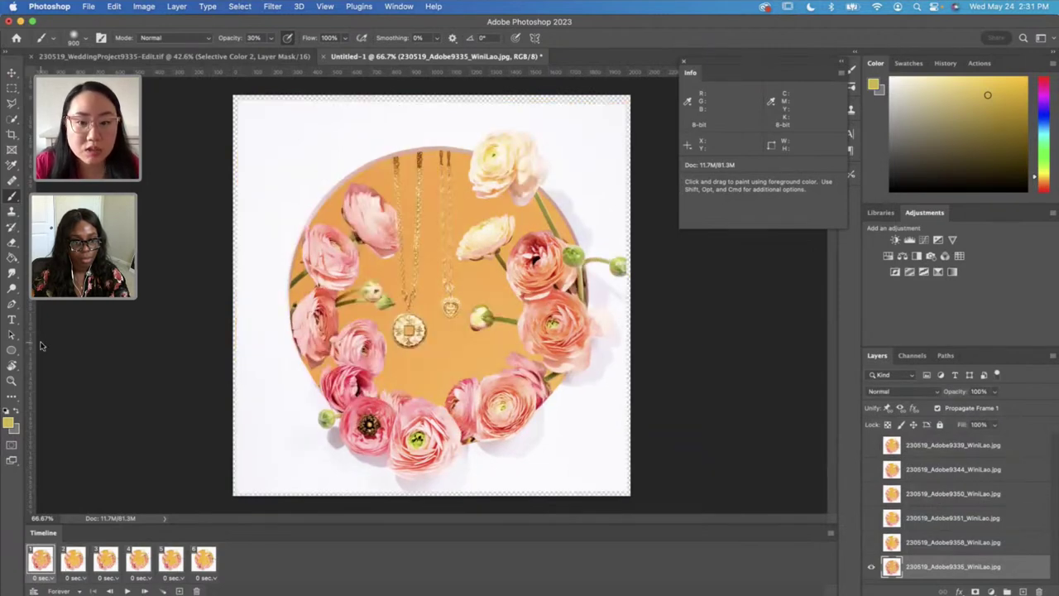
{"action": "left_click", "coordinate": [12, 134]}
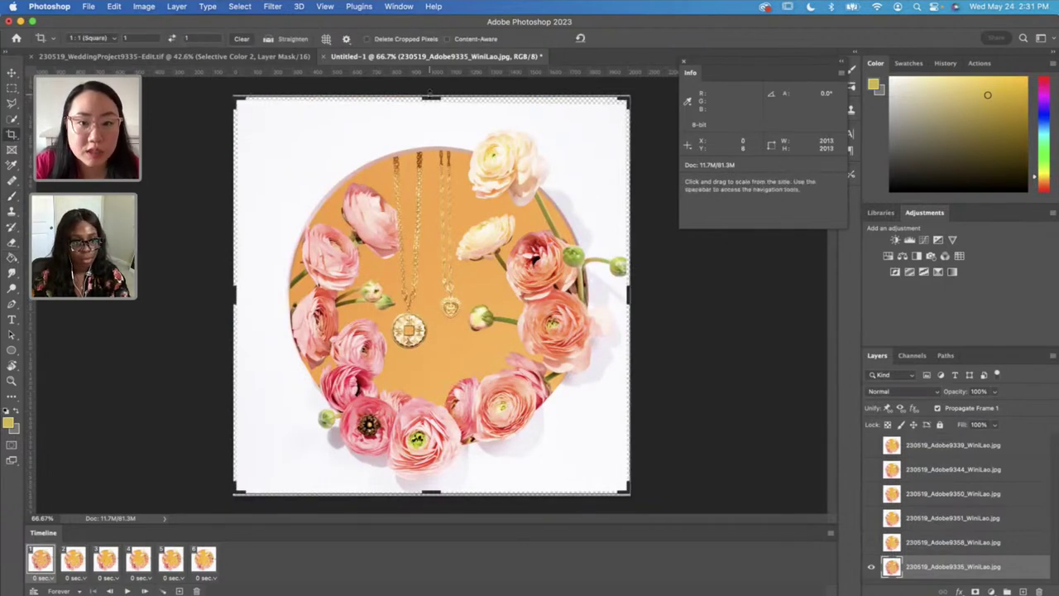
Step: Trim the square crop's top and bottom edges, bottom to 1945 px, and apply it
{"action": "left_click", "coordinate": [430, 99]}
{"action": "left_click_drag", "start_coordinate": [430, 100], "coordinate": [430, 104]}
{"action": "left_click_drag", "start_coordinate": [430, 492], "coordinate": [430, 487]}
{"action": "scroll", "coordinate": [494, 466], "scroll_direction": "up", "scroll_amount": 3}
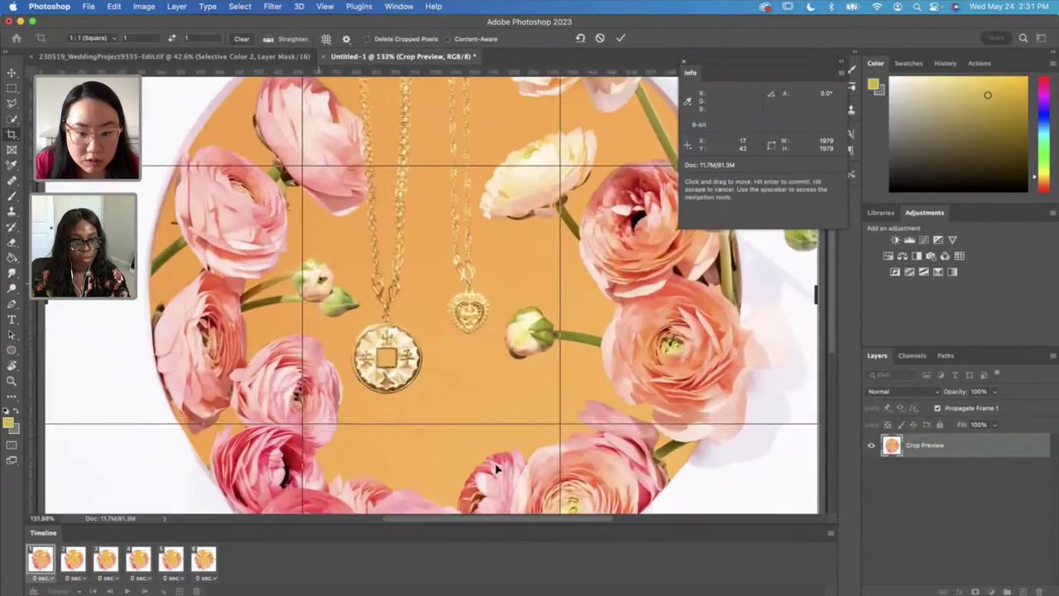
{"action": "scroll", "coordinate": [452, 400], "scroll_direction": "down", "scroll_amount": 5}
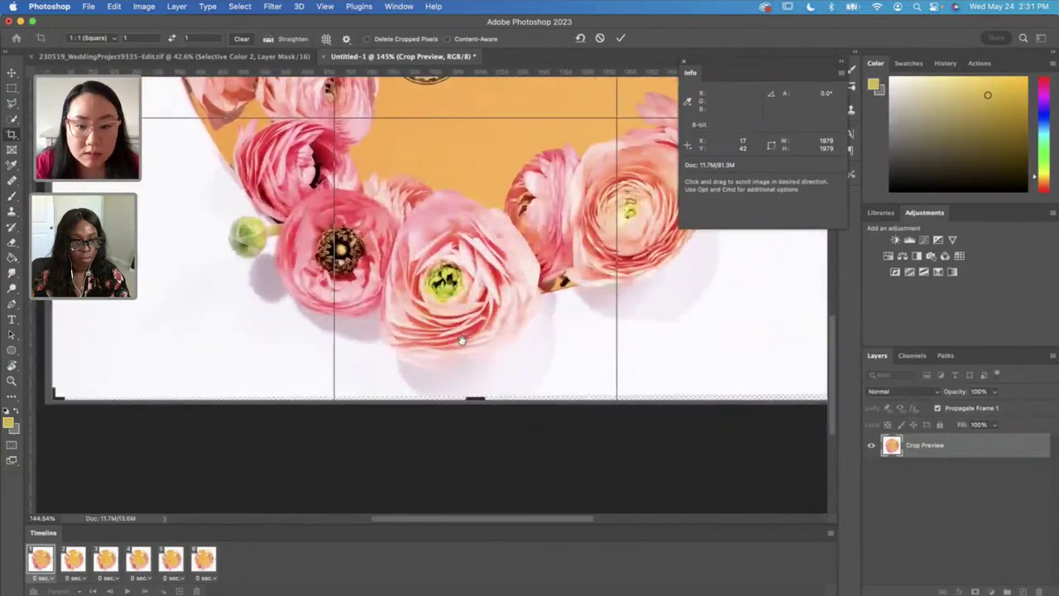
{"action": "left_click_drag", "start_coordinate": [476, 399], "coordinate": [476, 394]}
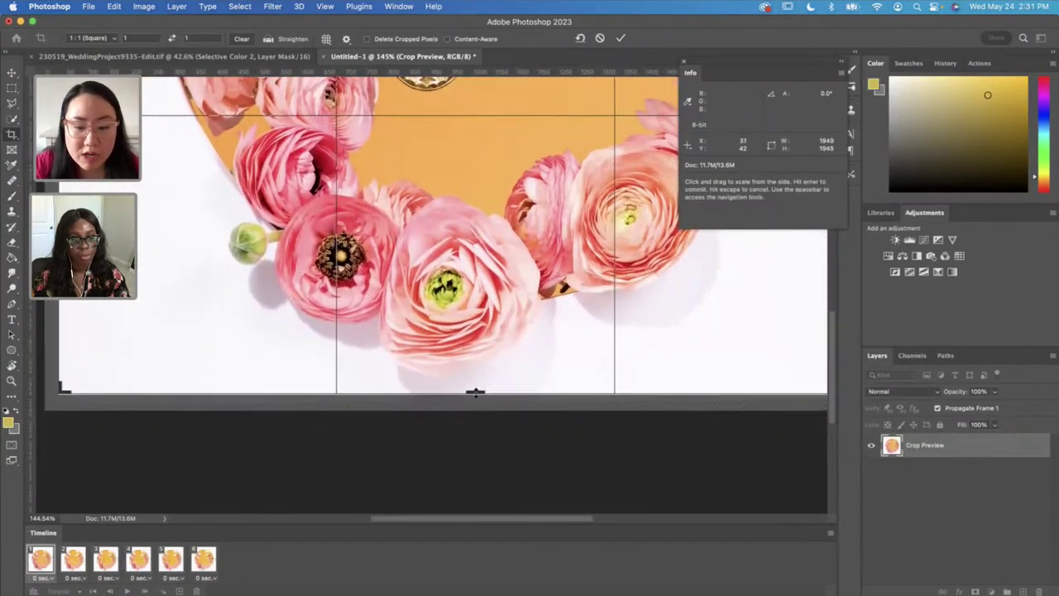
{"action": "left_click", "coordinate": [621, 38]}
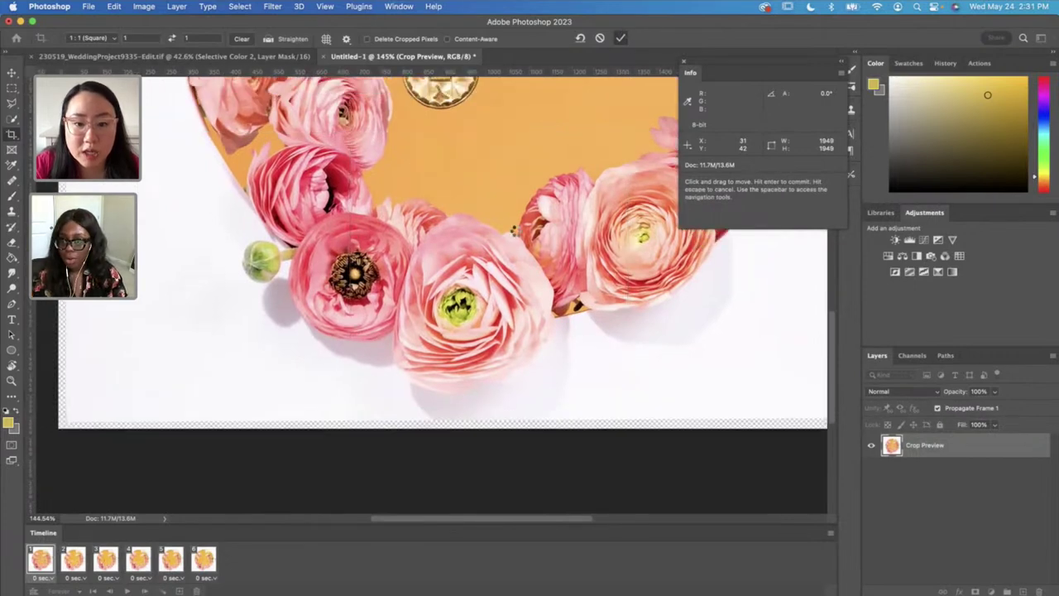
Step: Crop again, extending the square slightly upward, and commit it across all six frames
{"action": "scroll", "coordinate": [530, 377], "scroll_direction": "down", "scroll_amount": 5}
{"action": "scroll", "coordinate": [487, 414], "scroll_direction": "up", "scroll_amount": 2}
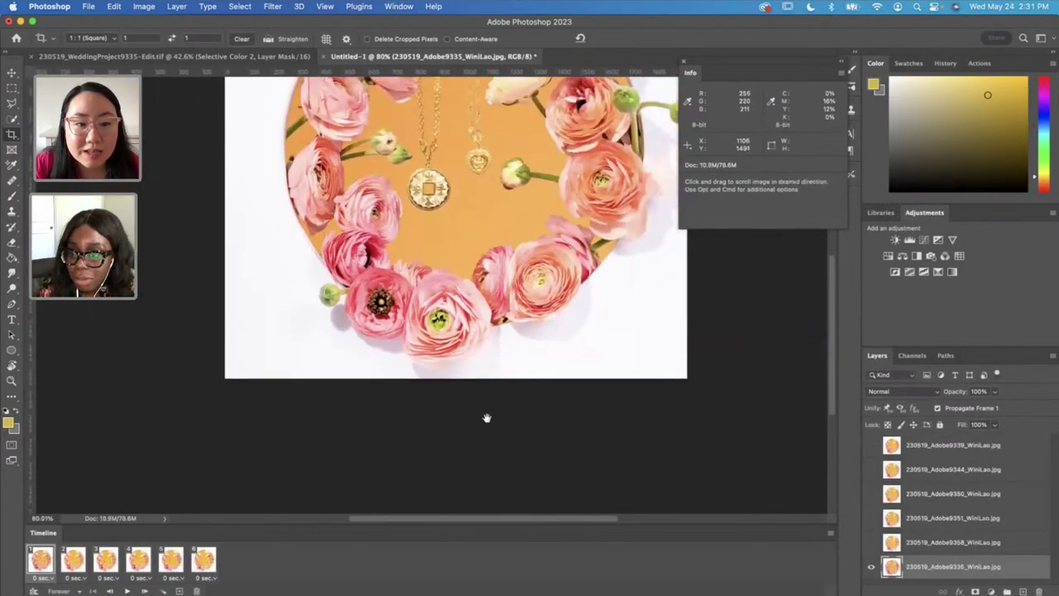
{"action": "scroll", "coordinate": [492, 385], "scroll_direction": "up", "scroll_amount": 3}
{"action": "scroll", "coordinate": [488, 290], "scroll_direction": "up", "scroll_amount": 3}
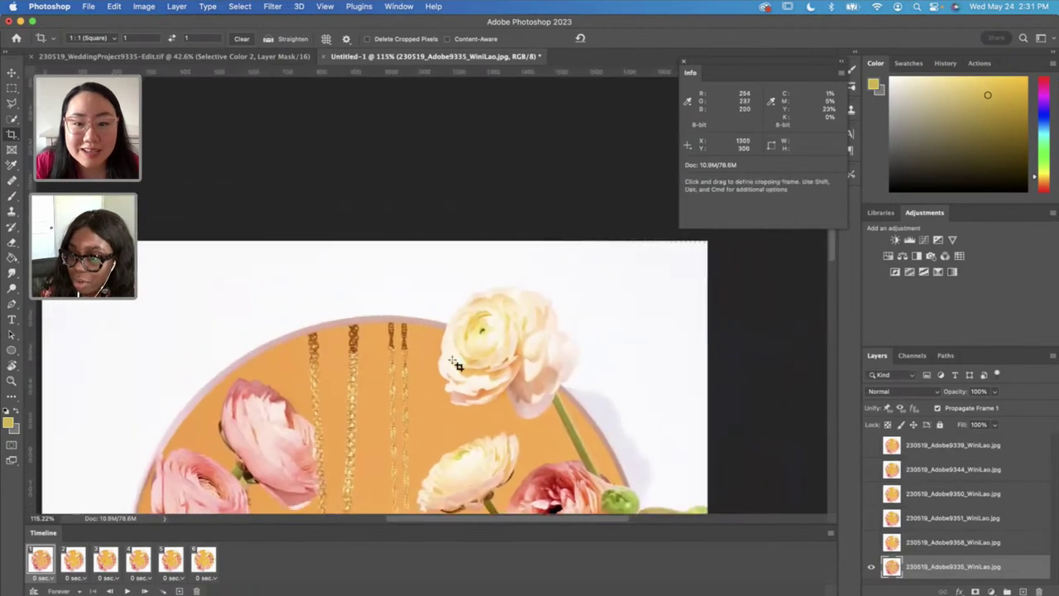
{"action": "left_click", "coordinate": [371, 272]}
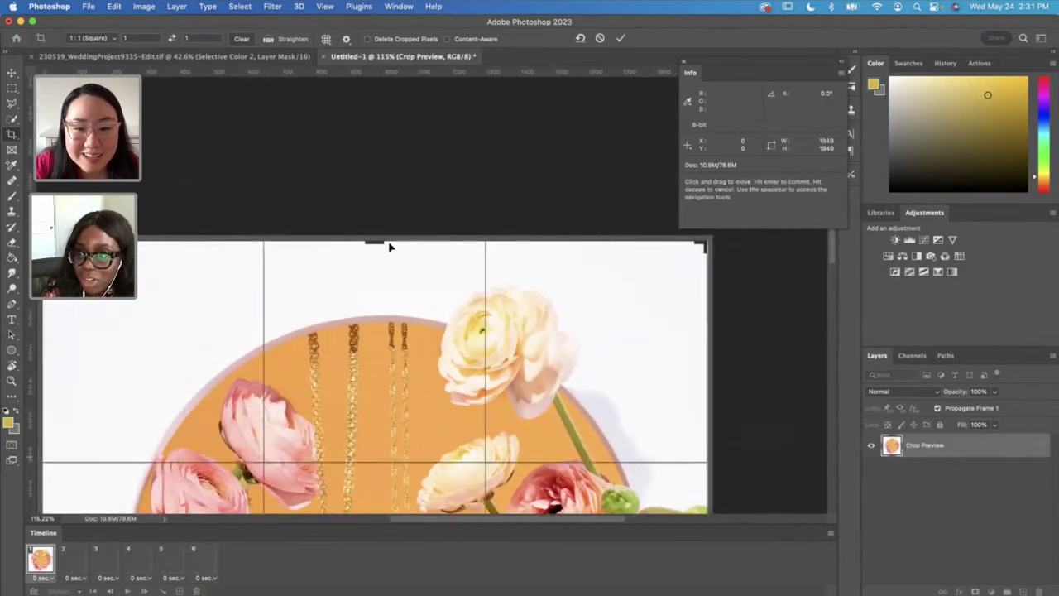
{"action": "scroll", "coordinate": [478, 249], "scroll_direction": "up", "scroll_amount": 3}
{"action": "left_click_drag", "start_coordinate": [357, 236], "coordinate": [355, 228]}
{"action": "left_click", "coordinate": [623, 40]}
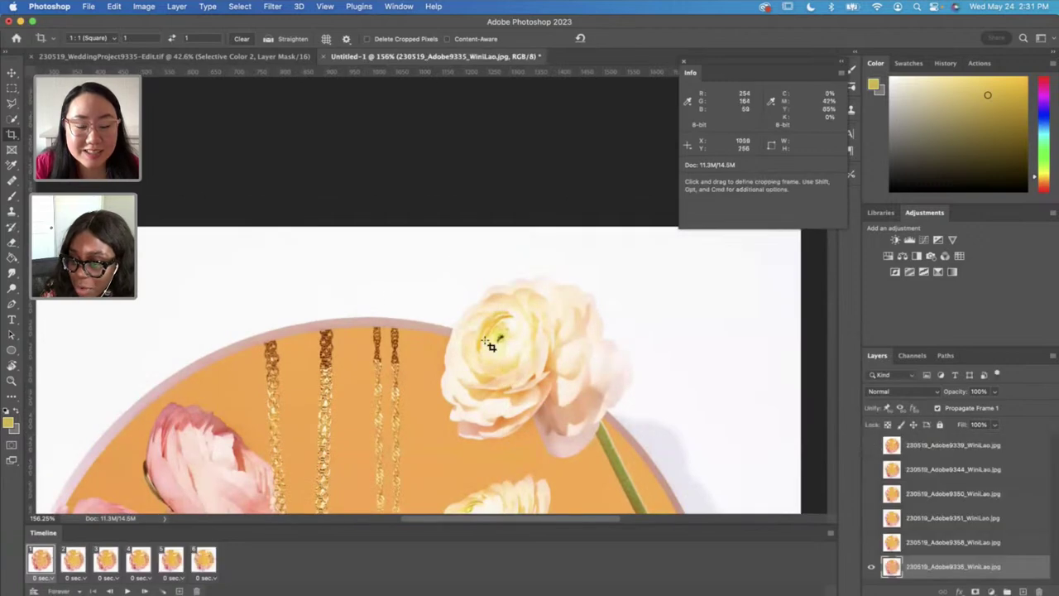
{"action": "scroll", "coordinate": [505, 299], "scroll_direction": "down", "scroll_amount": 5}
{"action": "scroll", "coordinate": [505, 299], "scroll_direction": "down", "scroll_amount": 2}
{"action": "scroll", "coordinate": [496, 306], "scroll_direction": "up", "scroll_amount": 3}
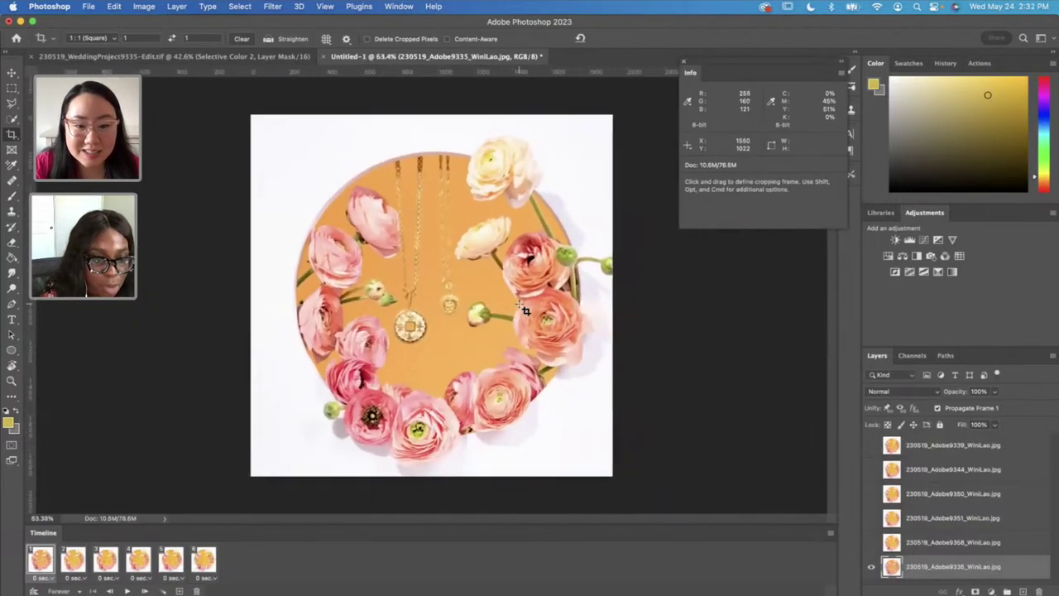
{"action": "scroll", "coordinate": [484, 406], "scroll_direction": "up", "scroll_amount": 2}
{"action": "scroll", "coordinate": [476, 388], "scroll_direction": "down", "scroll_amount": 2}
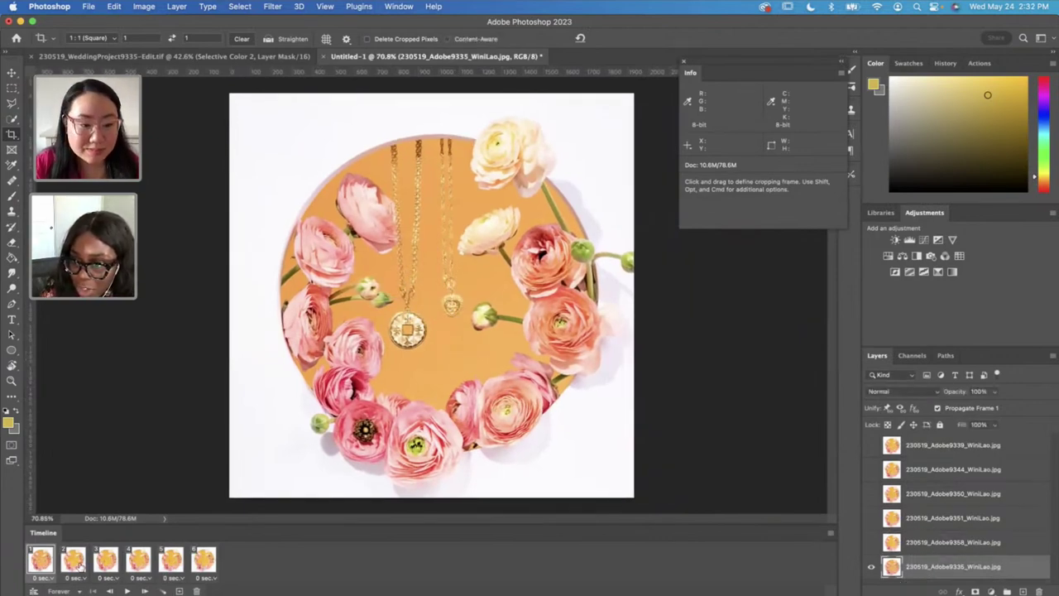
{"action": "left_click", "coordinate": [78, 564]}
{"action": "left_click", "coordinate": [41, 563]}
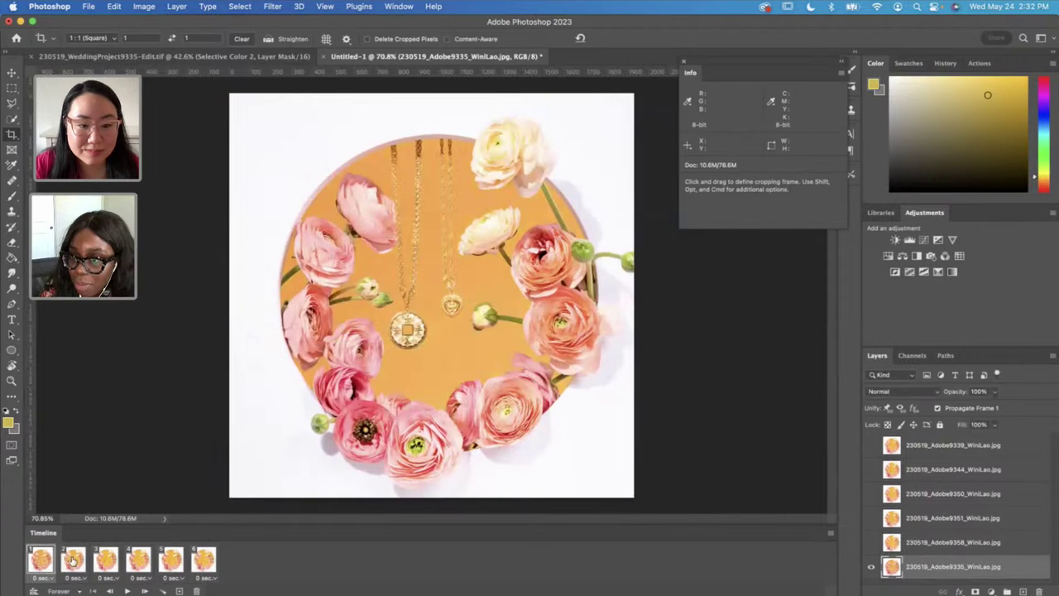
{"action": "left_click", "coordinate": [74, 562]}
{"action": "left_click", "coordinate": [108, 563]}
{"action": "left_click", "coordinate": [138, 563]}
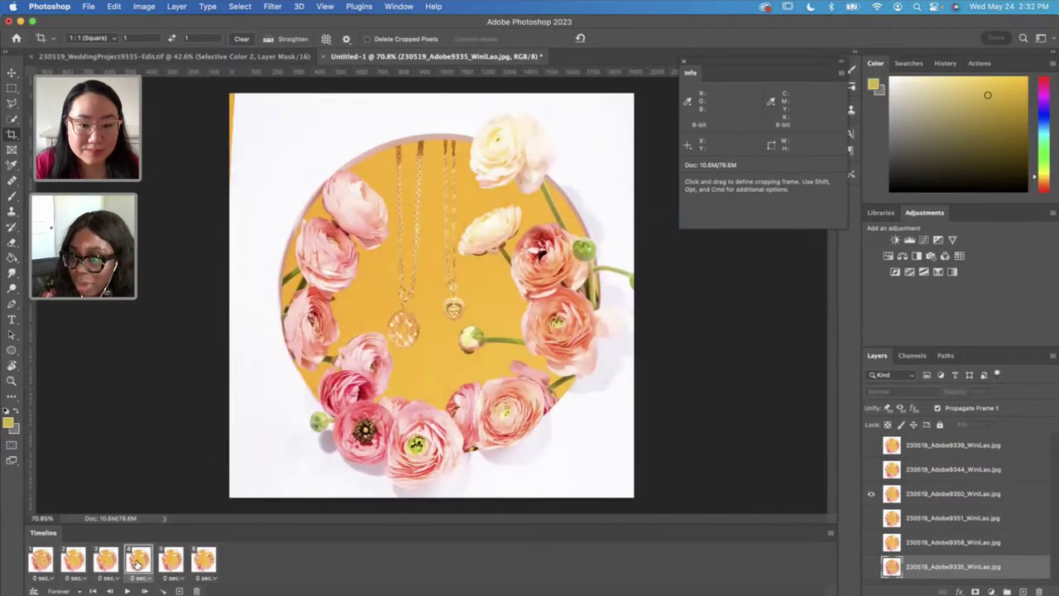
{"action": "left_click", "coordinate": [171, 563]}
{"action": "left_click", "coordinate": [204, 564]}
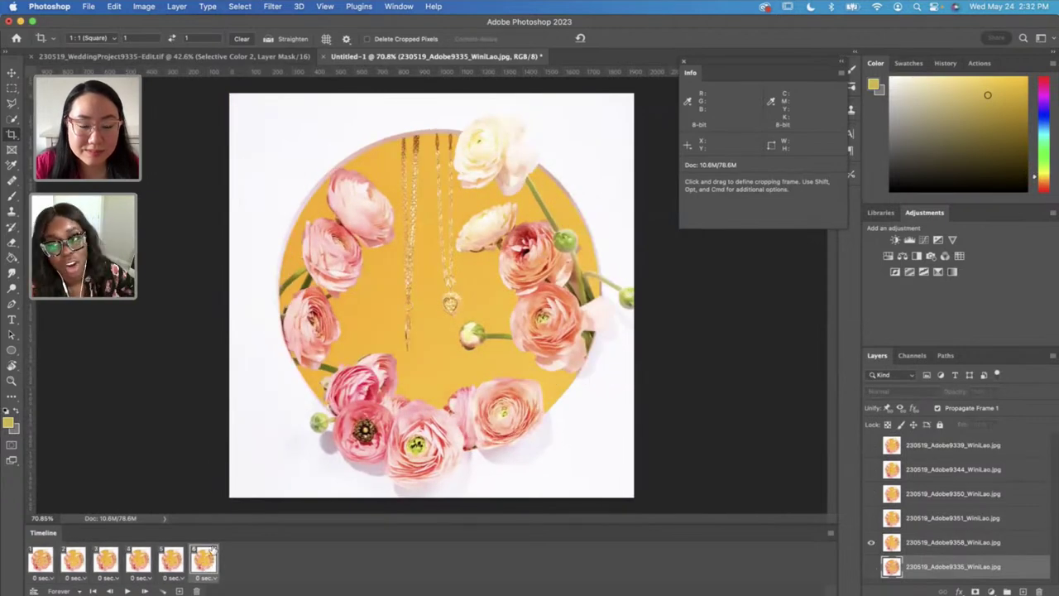
{"action": "left_click", "coordinate": [172, 559]}
{"action": "left_click", "coordinate": [206, 561]}
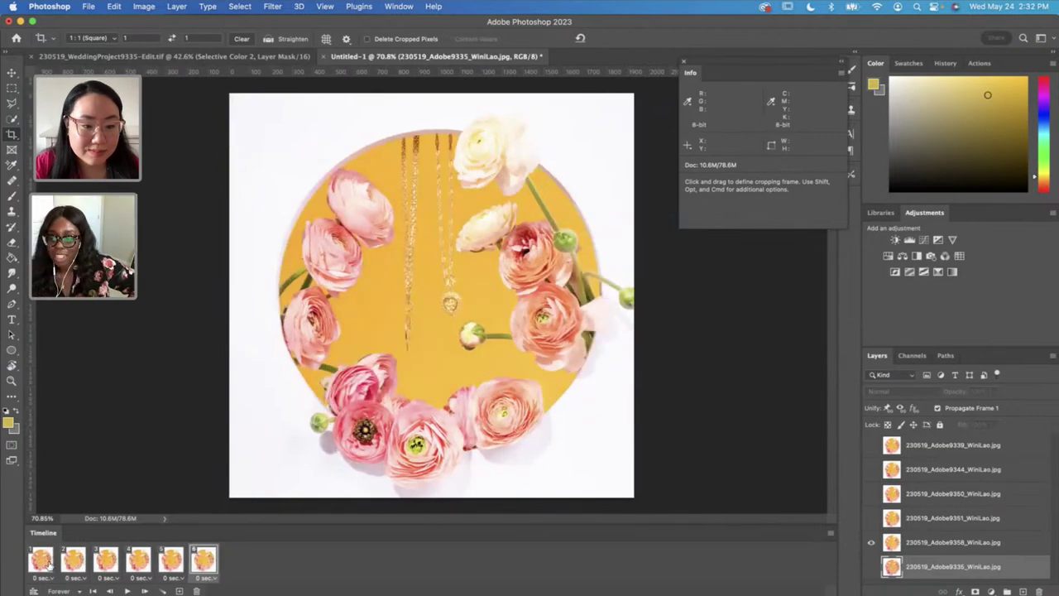
{"action": "left_click", "coordinate": [51, 564]}
{"action": "left_click", "coordinate": [204, 563]}
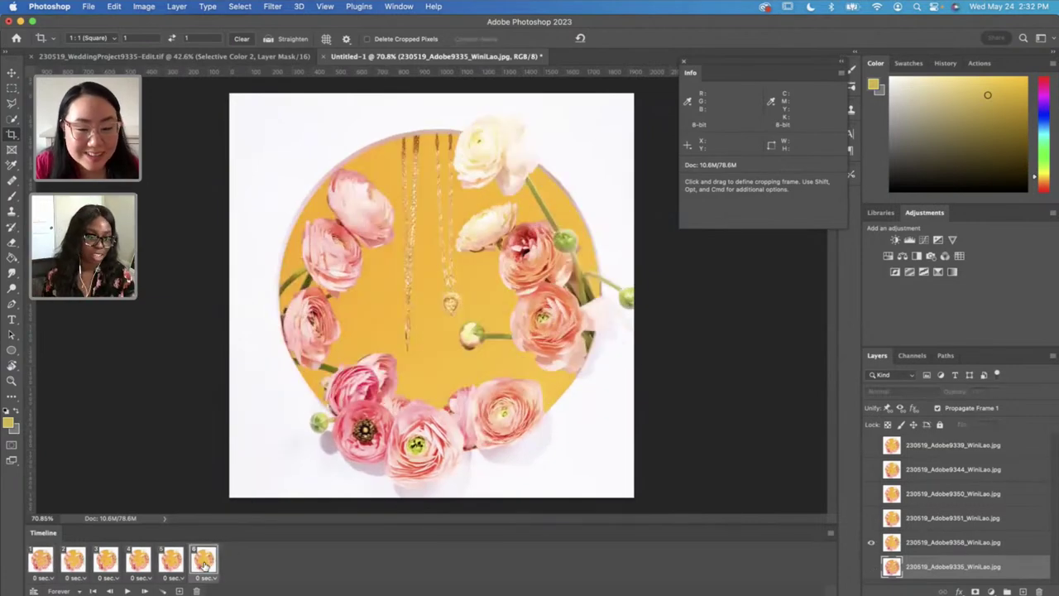
{"action": "left_click", "coordinate": [51, 561]}
{"action": "left_click", "coordinate": [74, 561]}
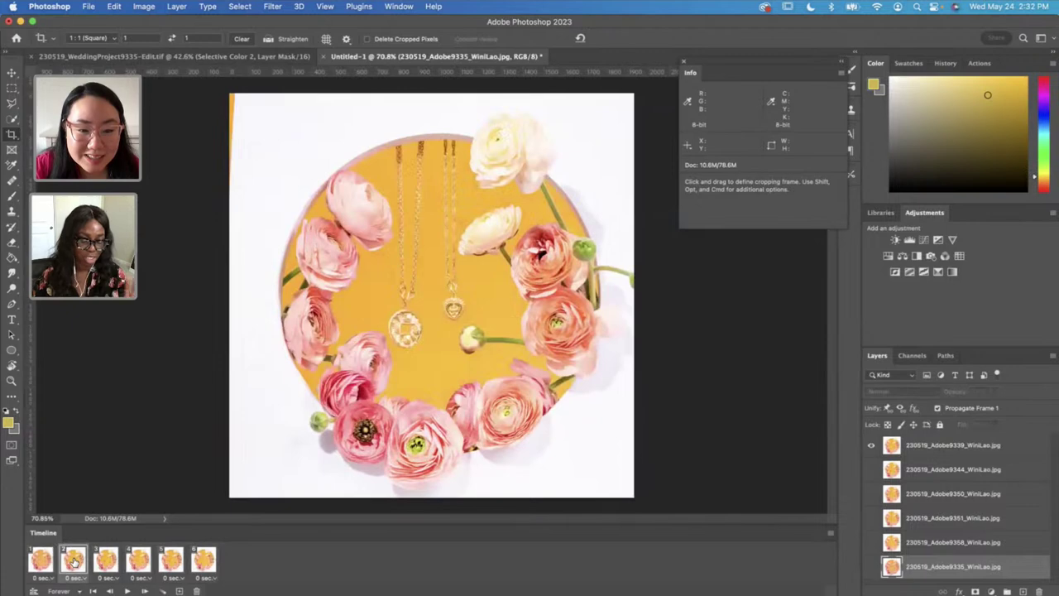
{"action": "left_click", "coordinate": [52, 563]}
{"action": "left_click", "coordinate": [74, 562]}
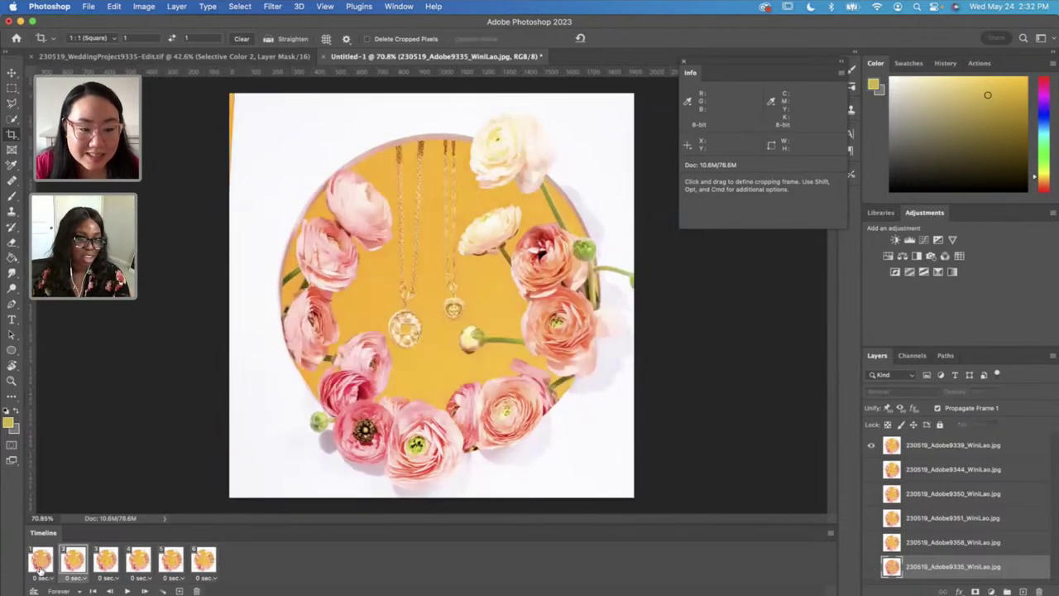
{"action": "left_click", "coordinate": [106, 562]}
{"action": "left_click", "coordinate": [135, 563]}
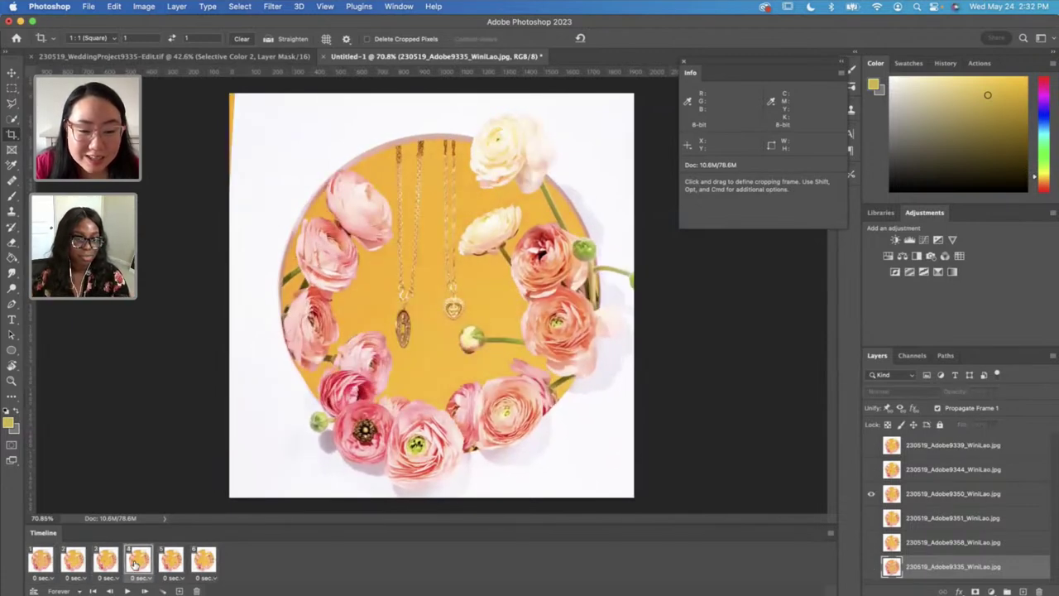
{"action": "left_click", "coordinate": [166, 562]}
{"action": "left_click", "coordinate": [191, 563]}
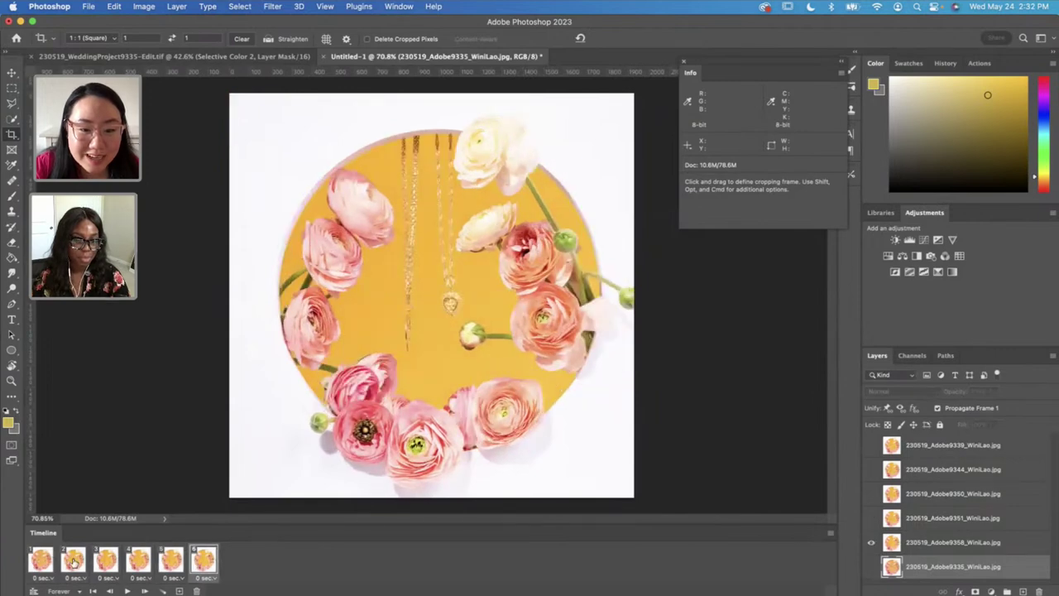
{"action": "left_click", "coordinate": [48, 563]}
{"action": "left_click", "coordinate": [73, 562]}
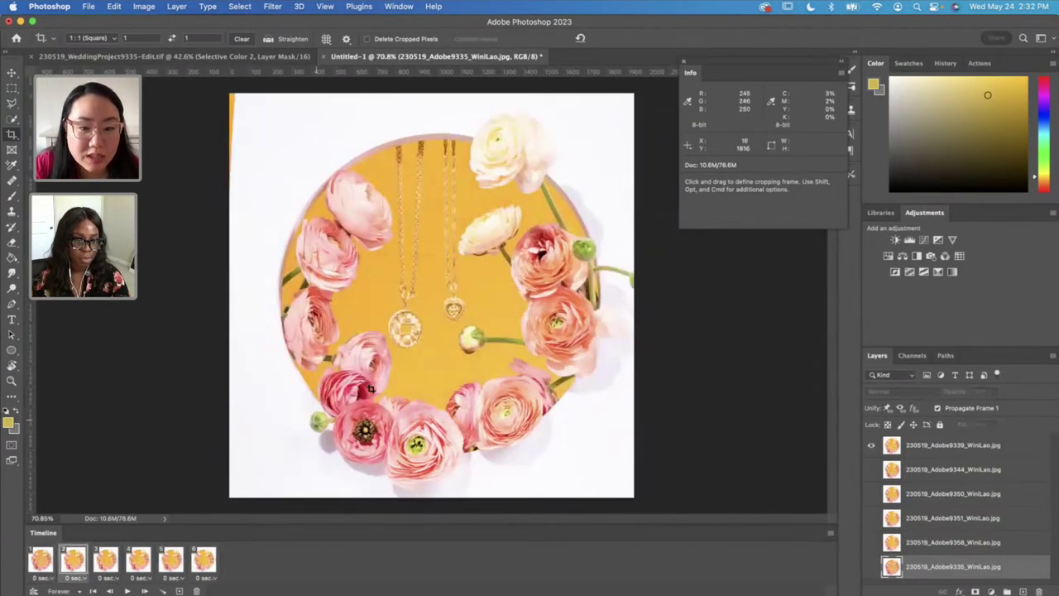
{"action": "left_click", "coordinate": [106, 577]}
{"action": "left_click", "coordinate": [111, 571]}
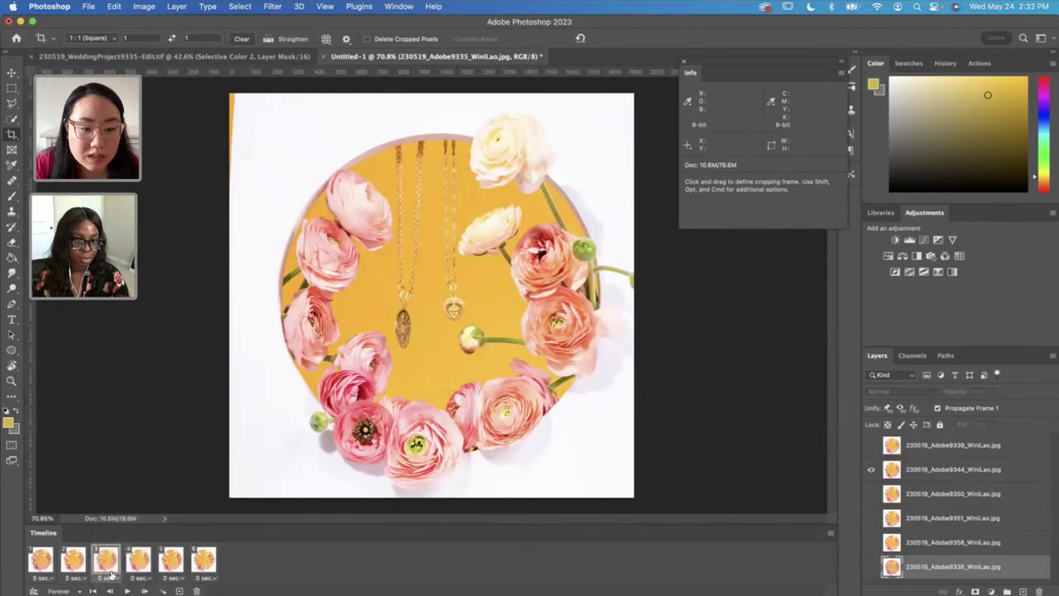
{"action": "left_click", "coordinate": [139, 561]}
{"action": "left_click", "coordinate": [171, 561]}
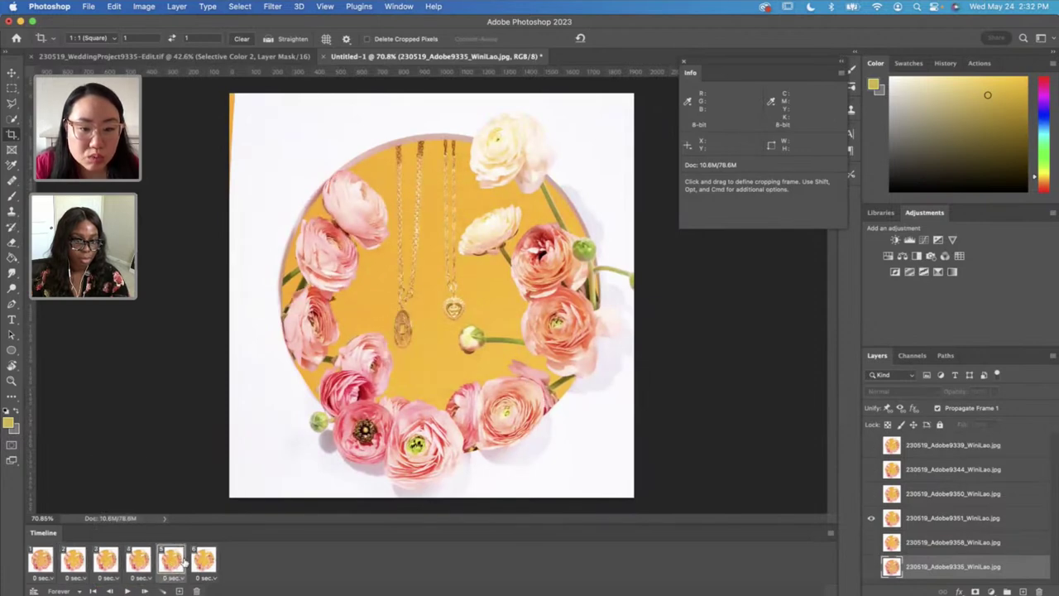
{"action": "left_click", "coordinate": [197, 561]}
{"action": "left_click", "coordinate": [73, 561]}
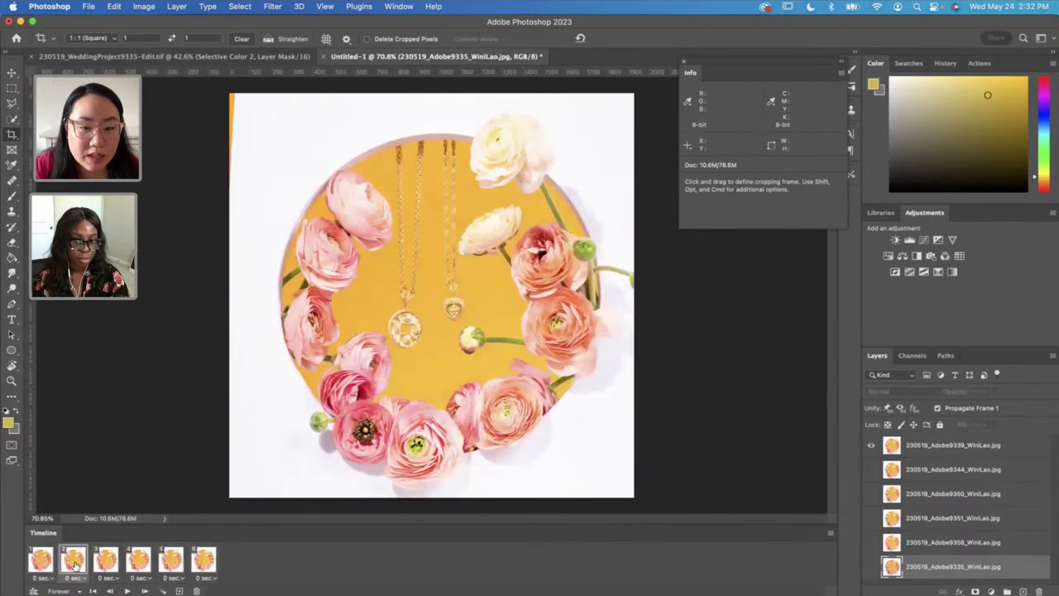
{"action": "left_click", "coordinate": [204, 561]}
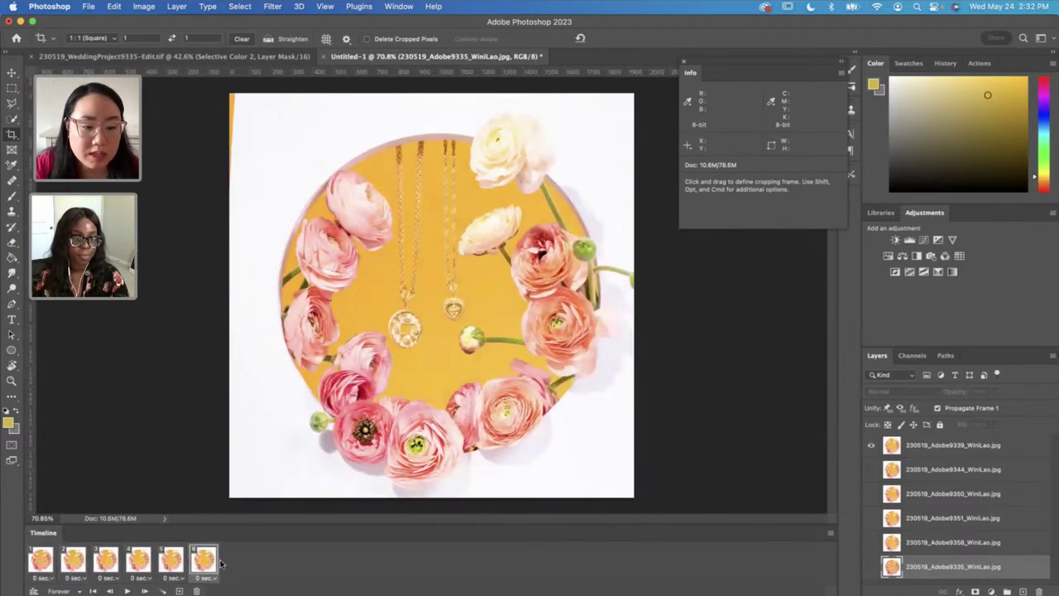
{"action": "left_click", "coordinate": [45, 565]}
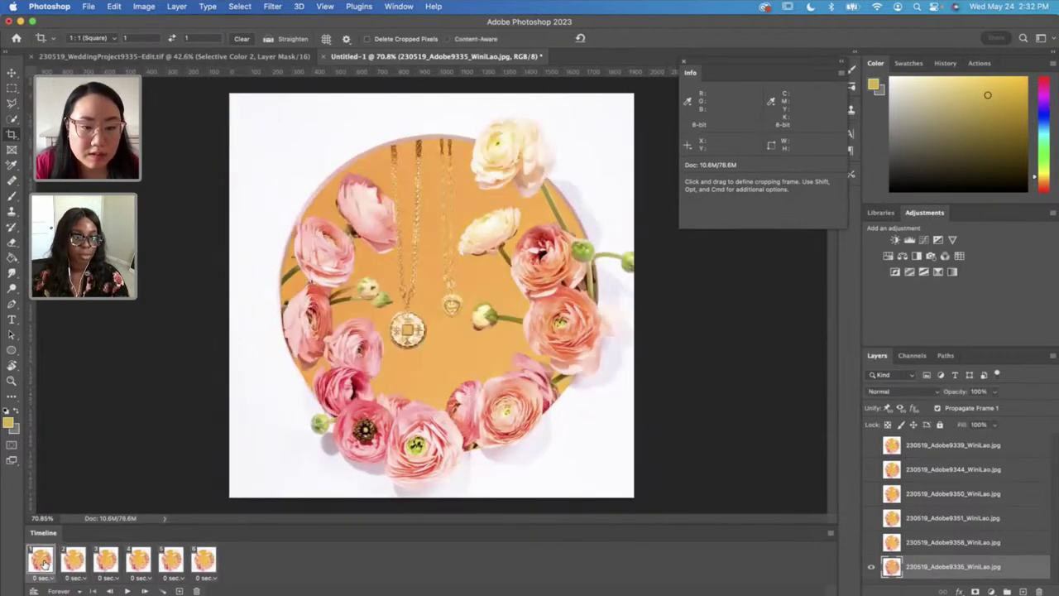
{"action": "left_click", "coordinate": [204, 564]}
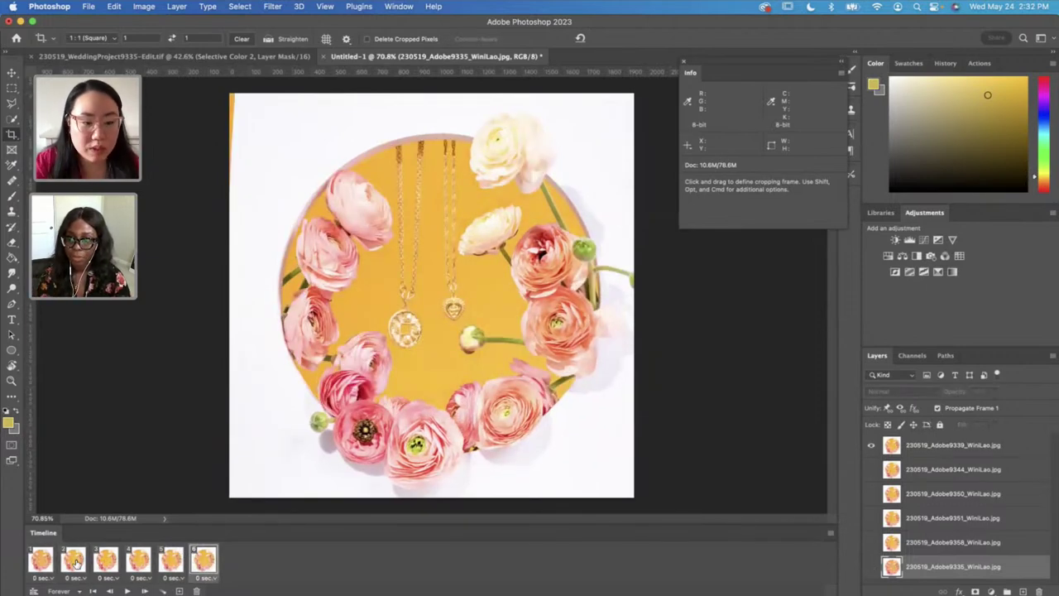
{"action": "left_click", "coordinate": [73, 561]}
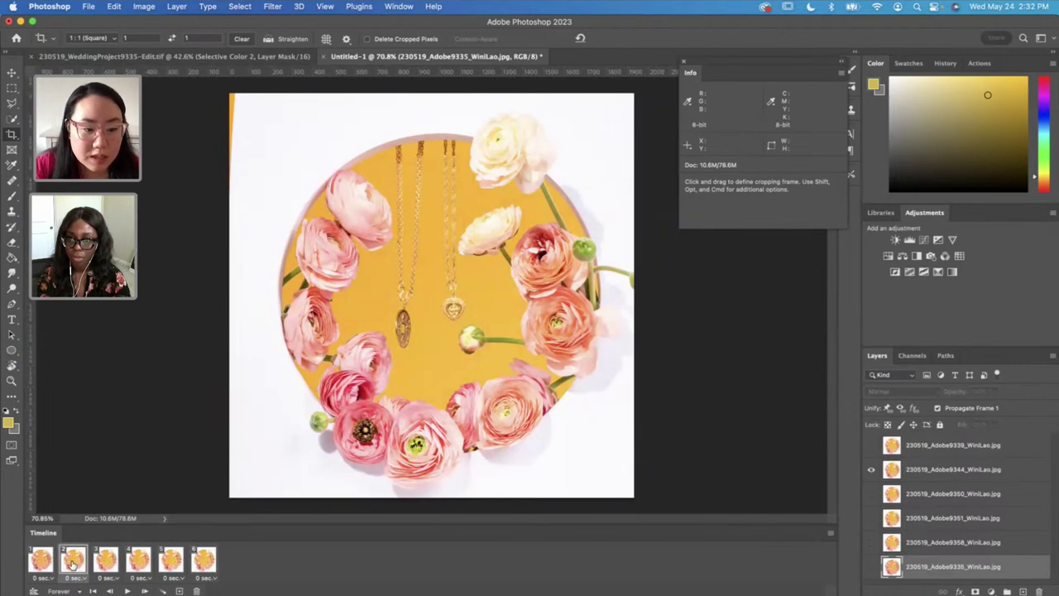
{"action": "left_click", "coordinate": [102, 562]}
{"action": "left_click", "coordinate": [136, 562]}
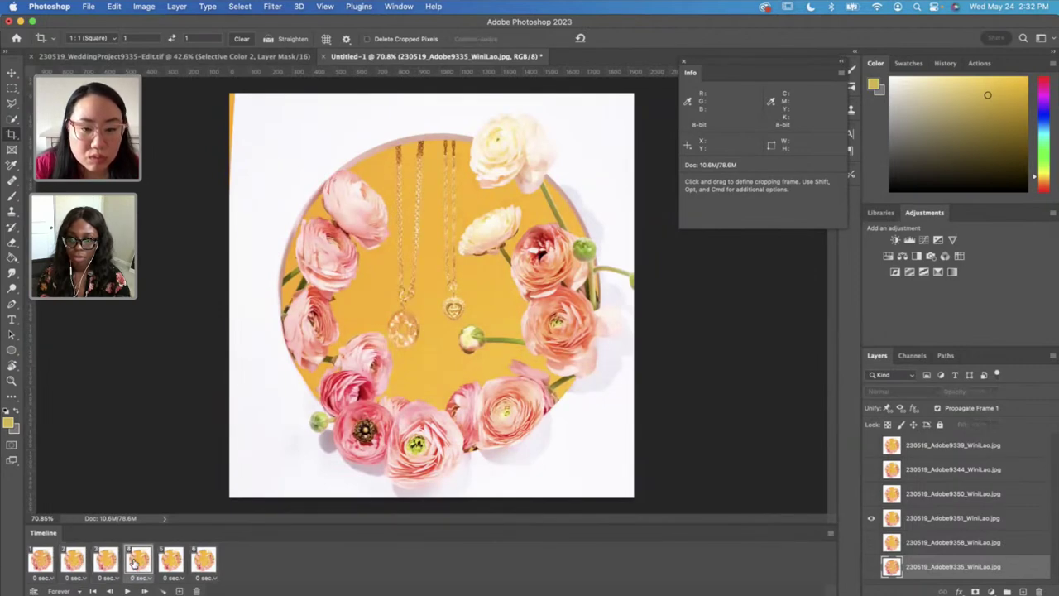
{"action": "left_click", "coordinate": [170, 562]}
{"action": "left_click", "coordinate": [147, 564]}
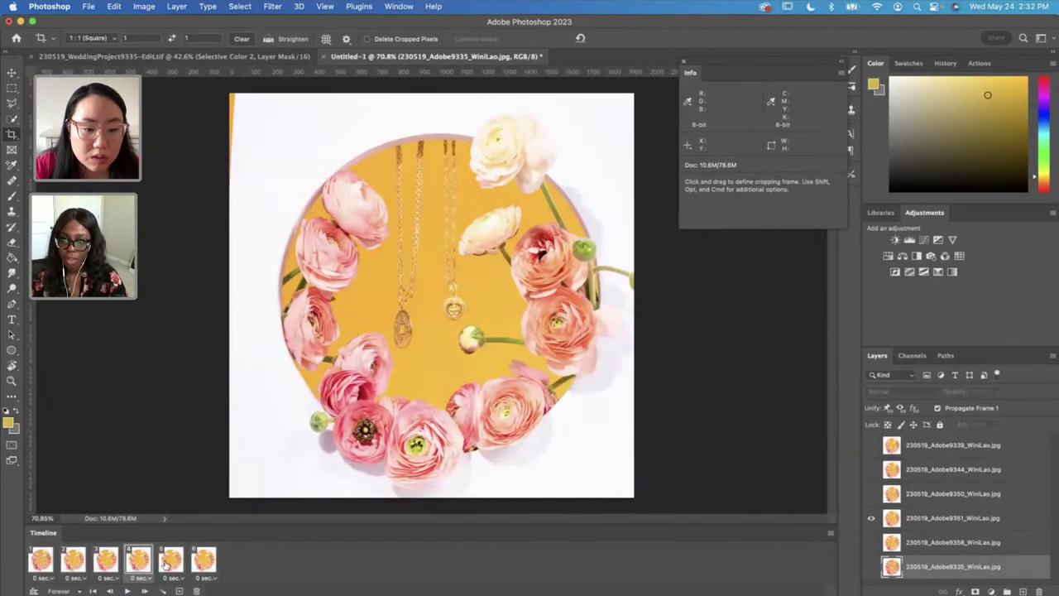
{"action": "left_click", "coordinate": [170, 563]}
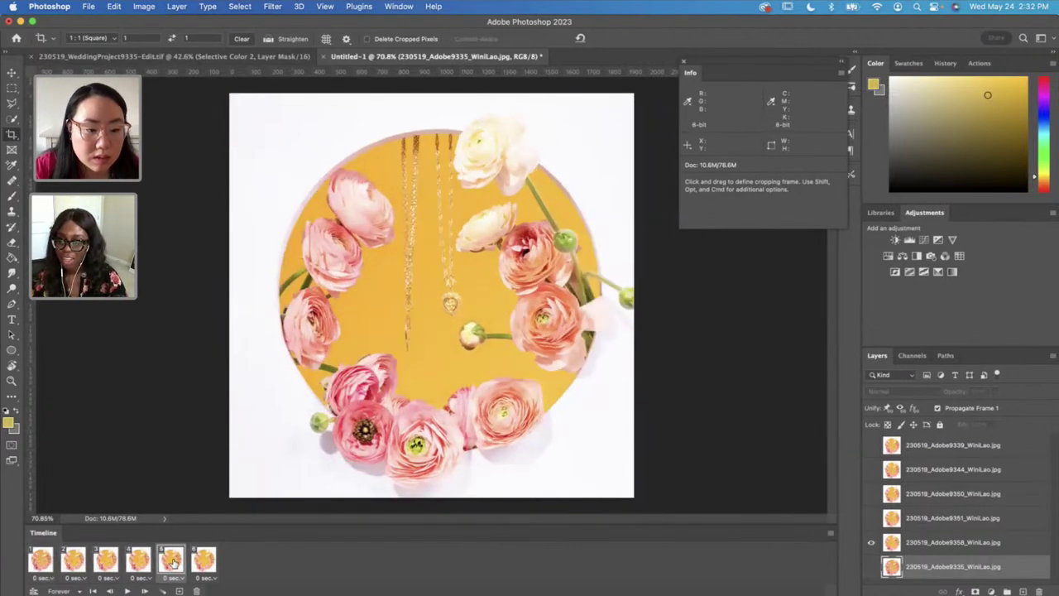
{"action": "left_click", "coordinate": [43, 561]}
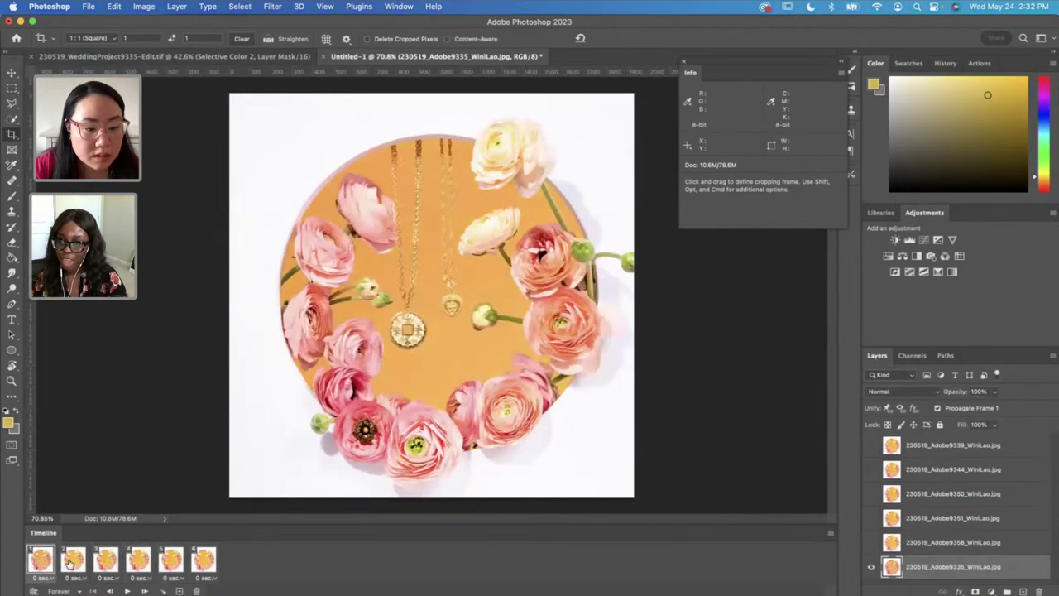
{"action": "left_click", "coordinate": [73, 563]}
{"action": "left_click", "coordinate": [51, 566]}
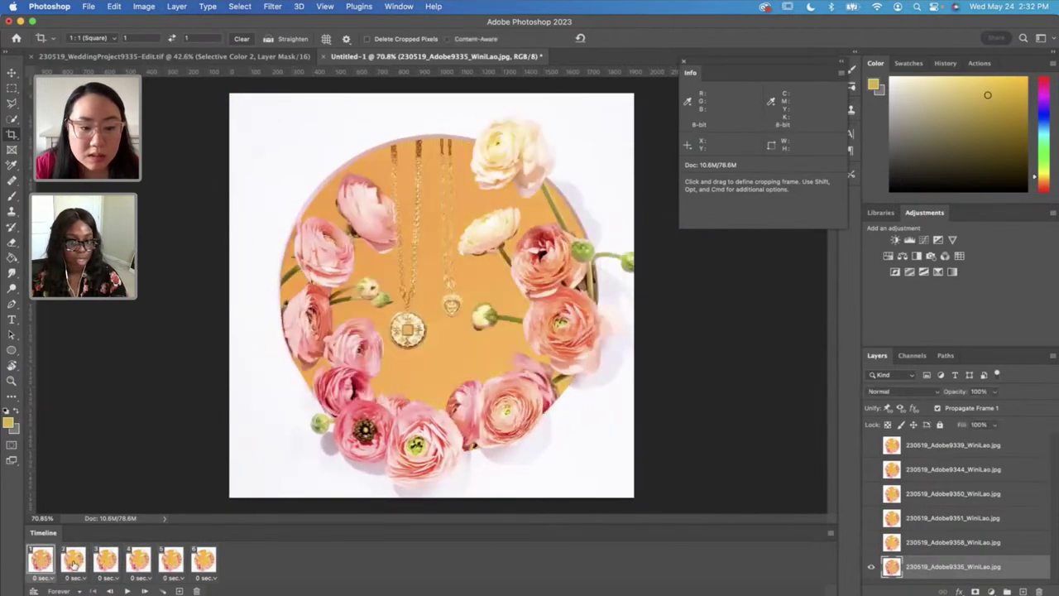
{"action": "left_click", "coordinate": [76, 565]}
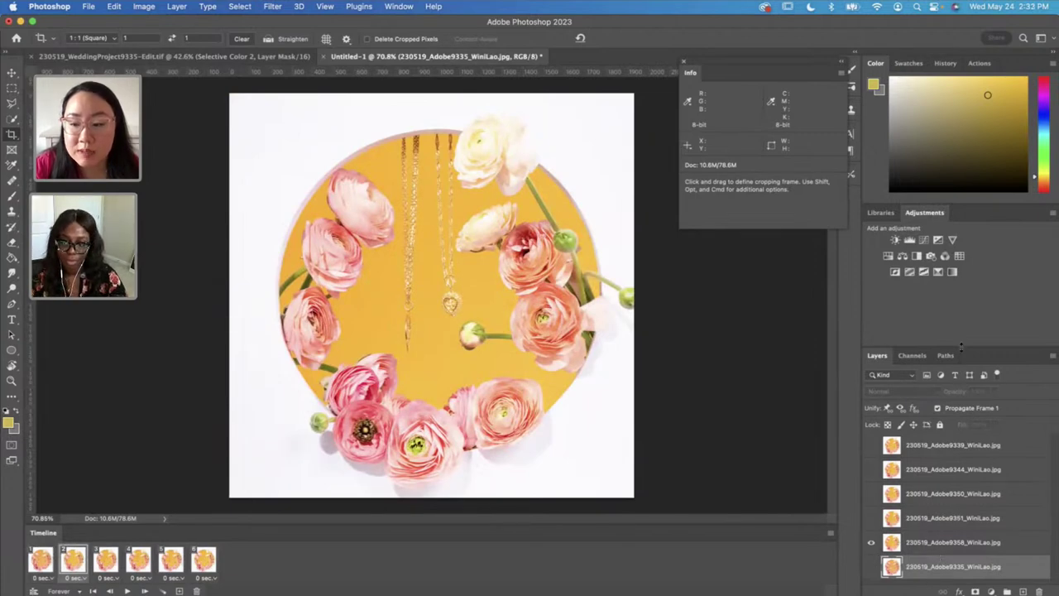
{"action": "left_click_drag", "start_coordinate": [961, 348], "coordinate": [960, 293]}
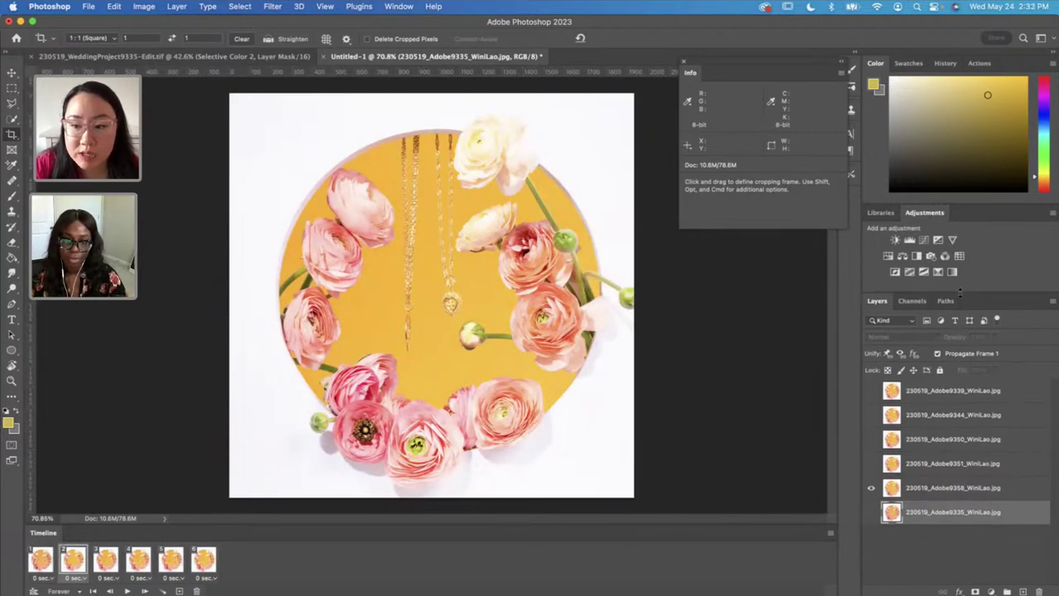
{"action": "left_click", "coordinate": [35, 569]}
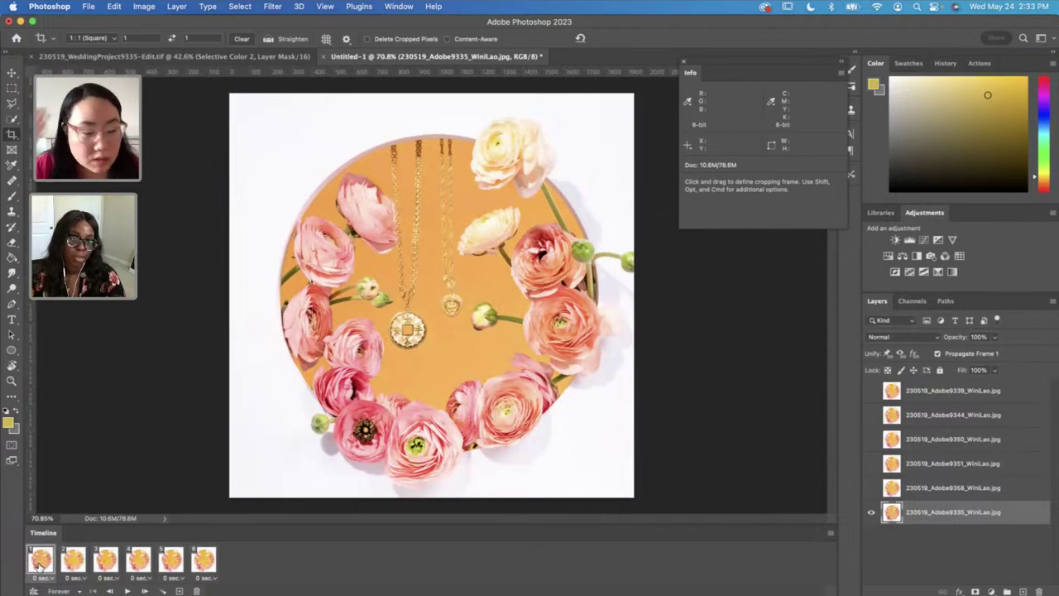
{"action": "left_click", "coordinate": [74, 562]}
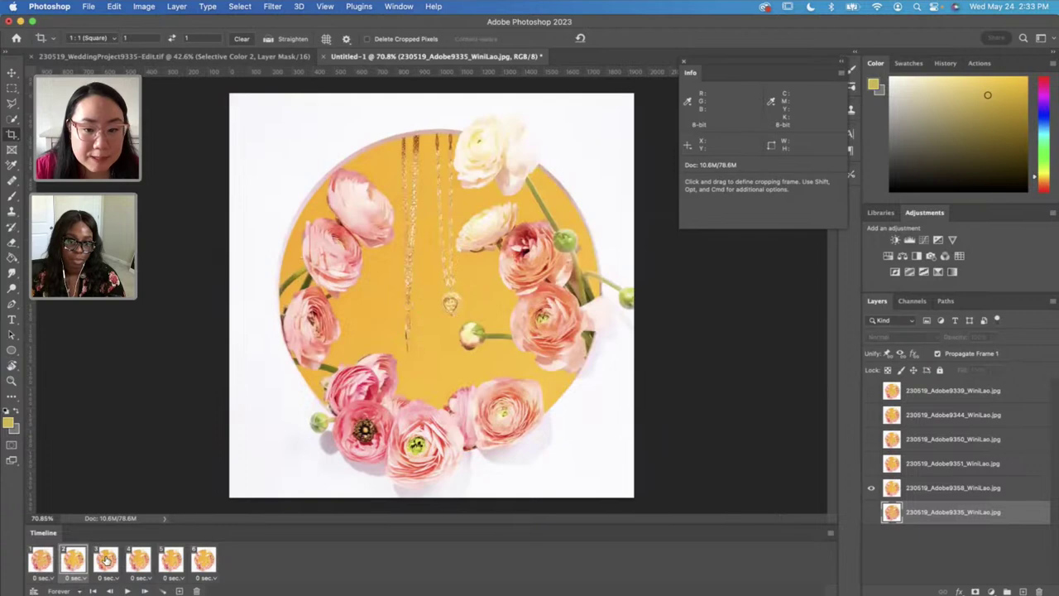
{"action": "left_click", "coordinate": [107, 561]}
{"action": "left_click", "coordinate": [138, 561]}
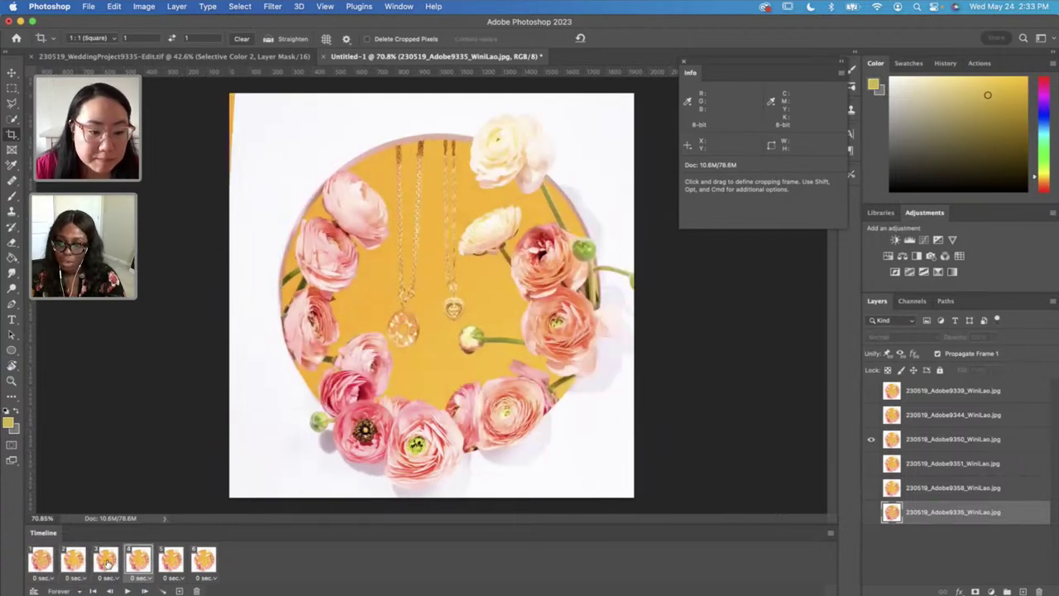
{"action": "left_click", "coordinate": [107, 561]}
{"action": "left_click", "coordinate": [139, 561]}
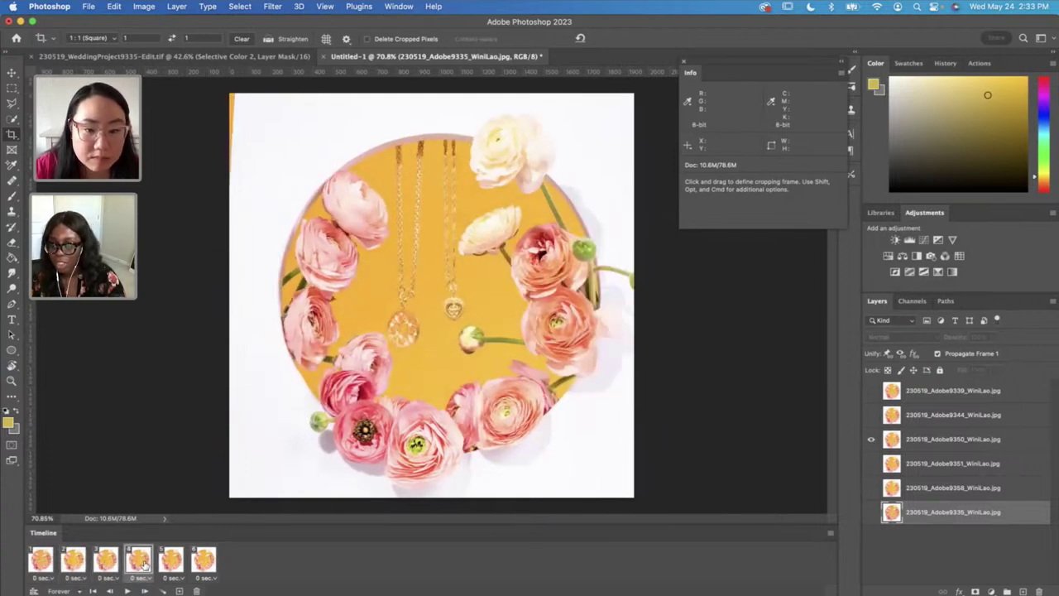
{"action": "left_click", "coordinate": [176, 561]}
{"action": "left_click", "coordinate": [139, 563]}
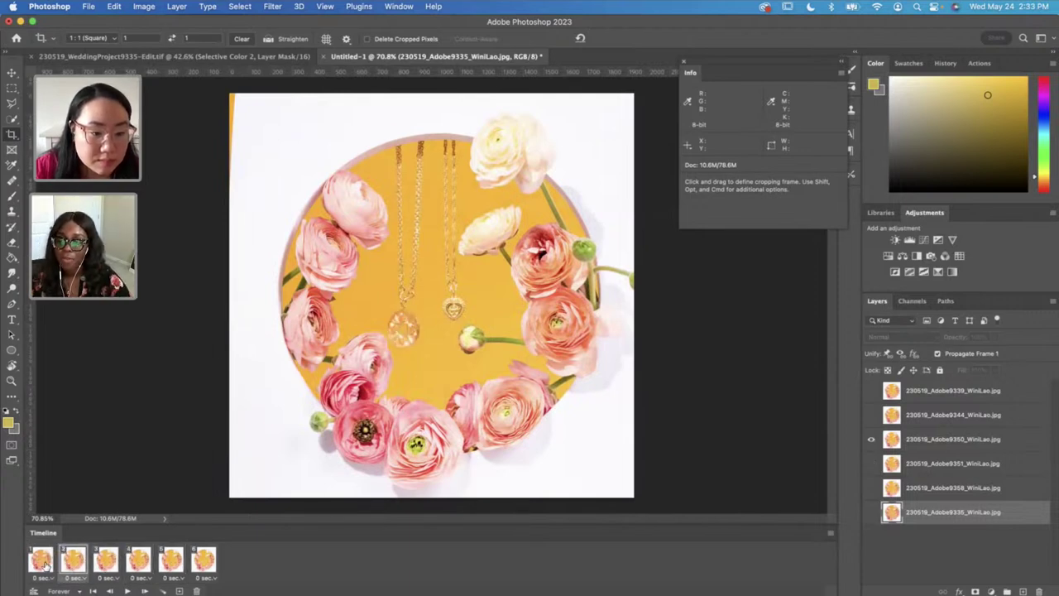
{"action": "left_click", "coordinate": [48, 564]}
{"action": "left_click", "coordinate": [73, 562]}
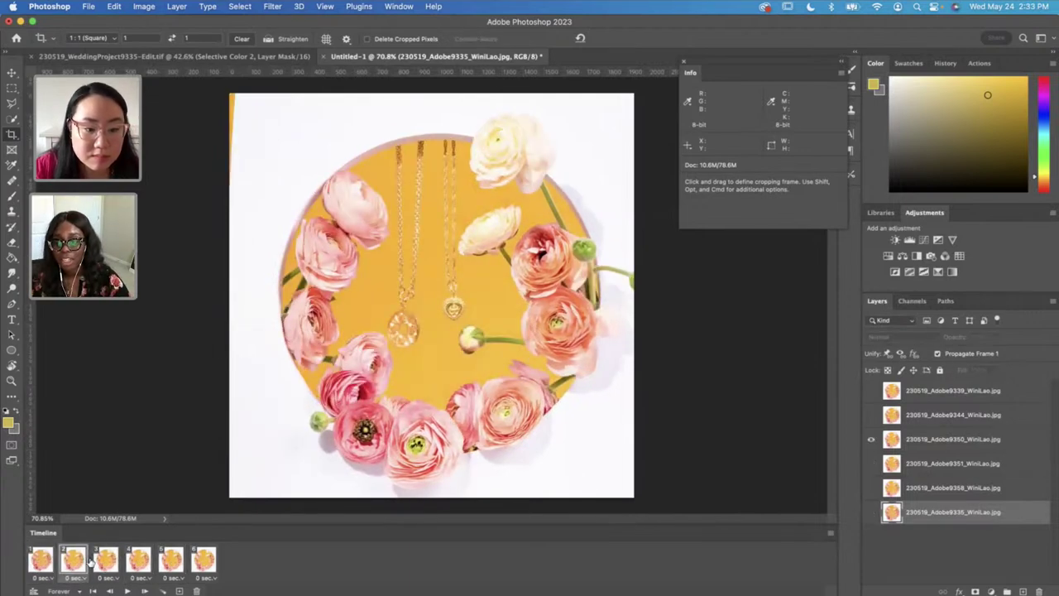
{"action": "left_click", "coordinate": [104, 563]}
{"action": "left_click", "coordinate": [139, 561]}
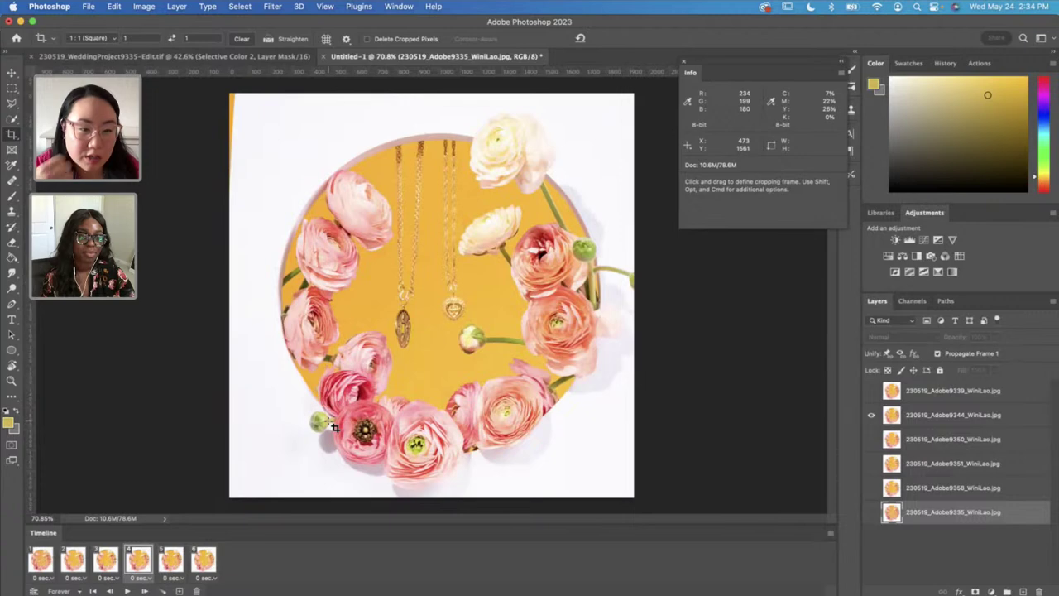
{"action": "left_click", "coordinate": [39, 565]}
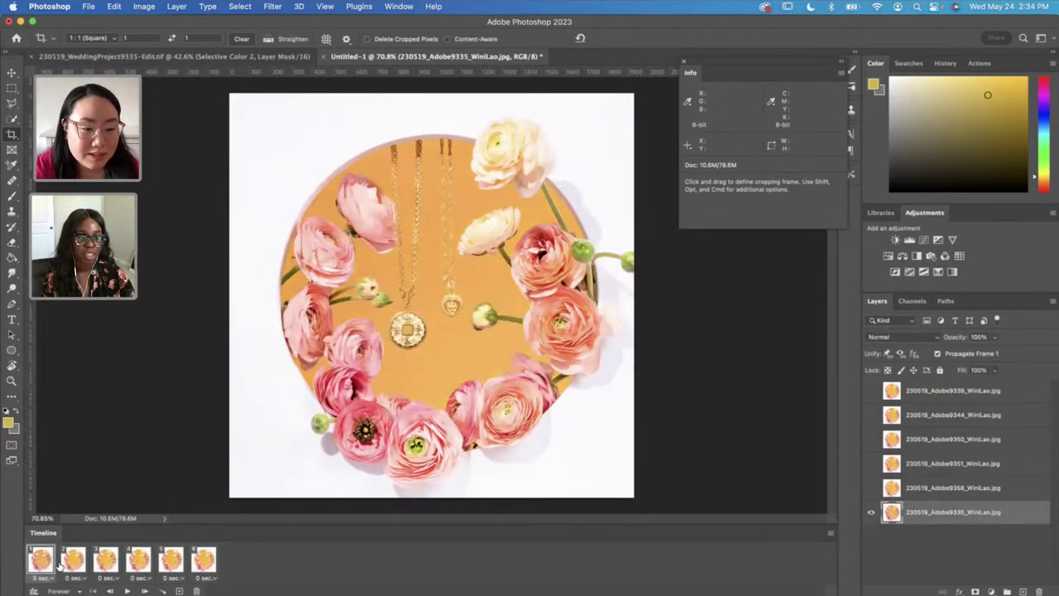
{"action": "left_click", "coordinate": [73, 563]}
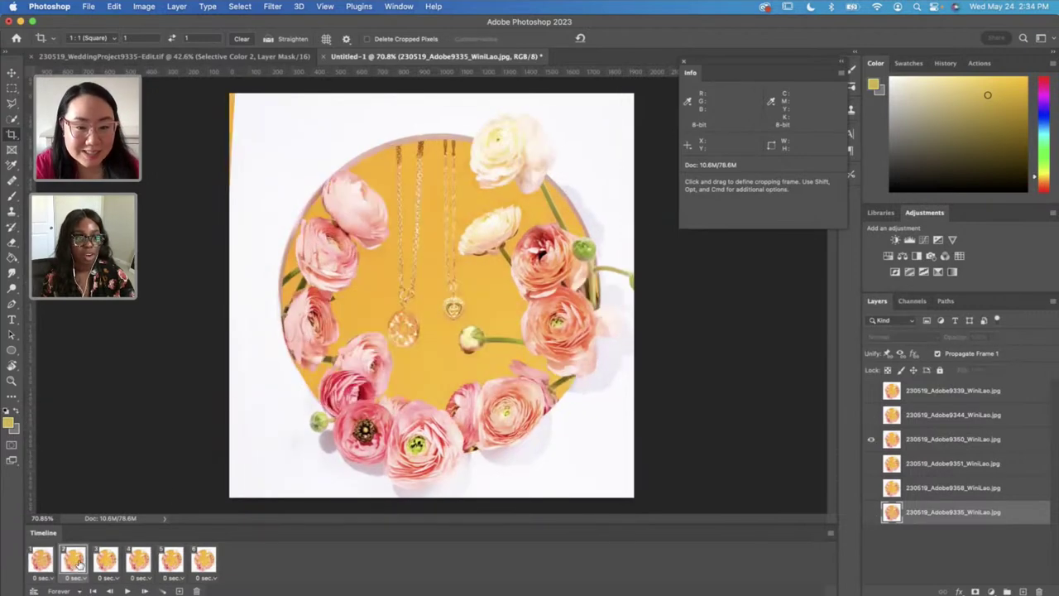
{"action": "left_click", "coordinate": [102, 561]}
{"action": "left_click", "coordinate": [78, 563]}
{"action": "left_click", "coordinate": [43, 563]}
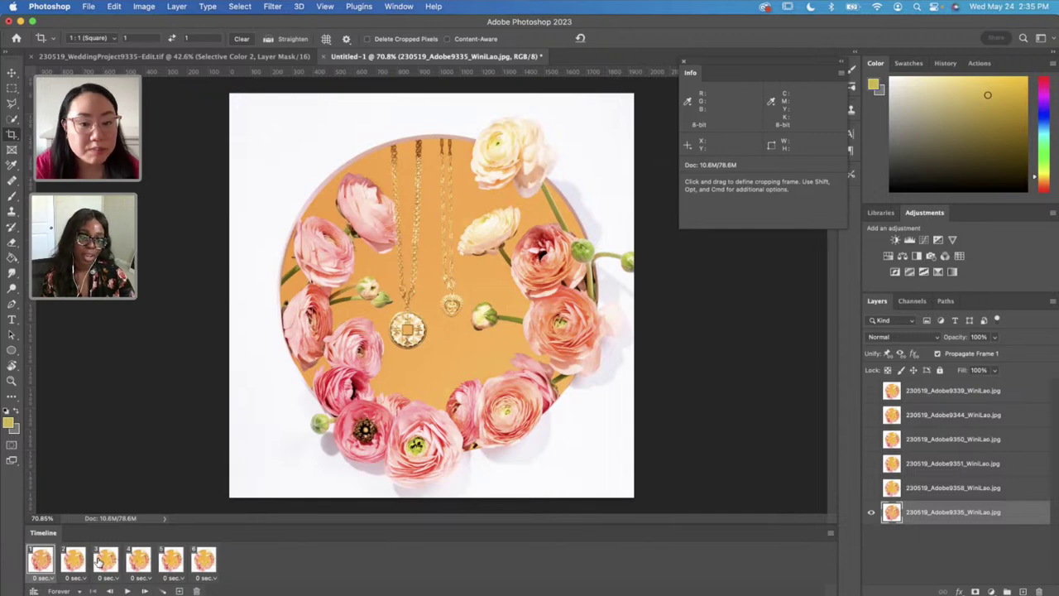
{"action": "left_click", "coordinate": [99, 561]}
{"action": "left_click", "coordinate": [143, 561]}
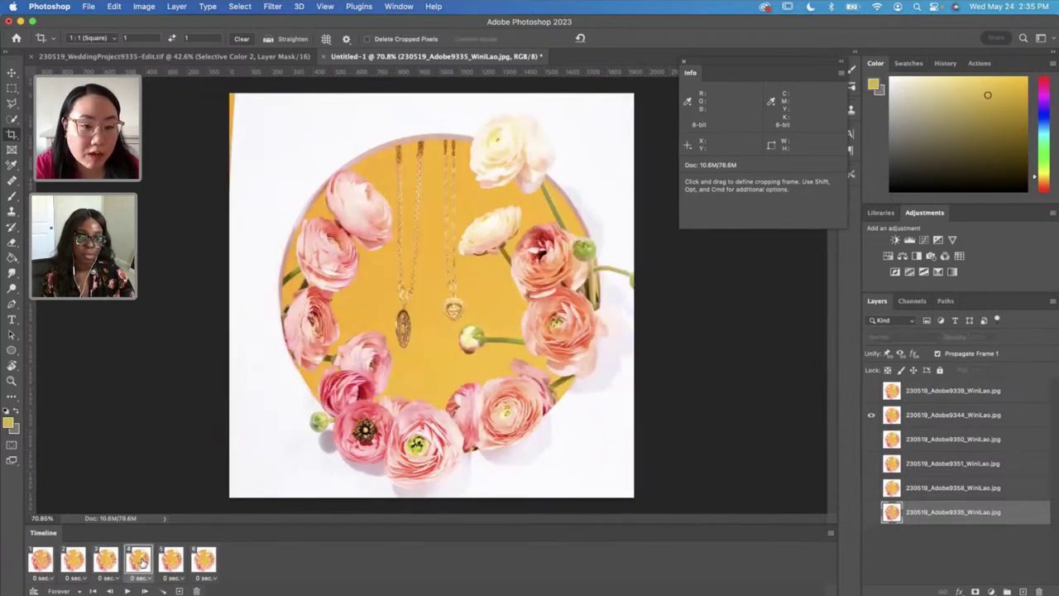
{"action": "left_click", "coordinate": [162, 562]}
{"action": "left_click", "coordinate": [44, 563]}
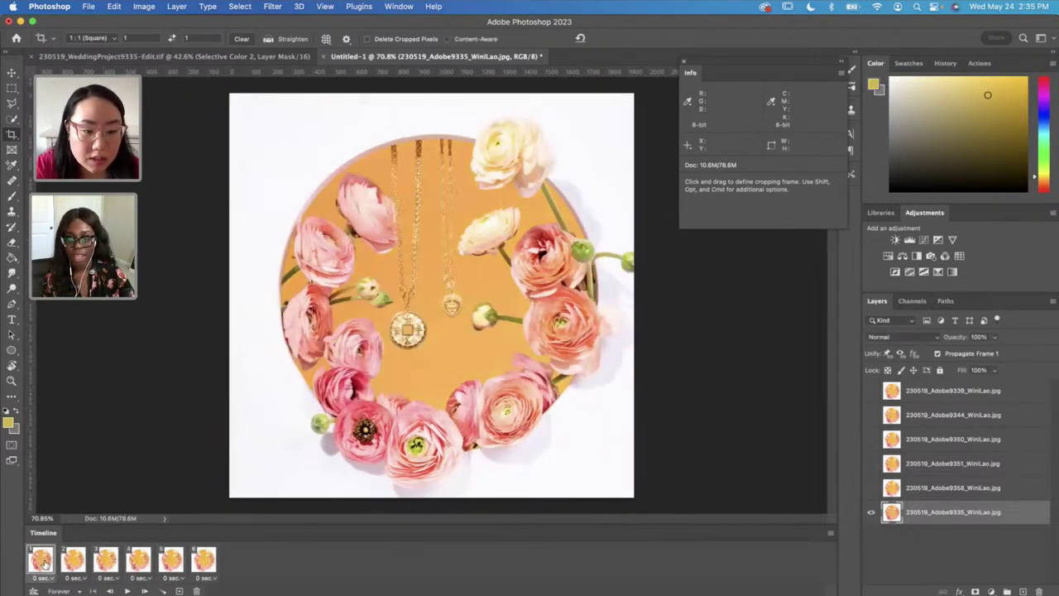
{"action": "left_click", "coordinate": [76, 562]}
{"action": "left_click", "coordinate": [106, 561]}
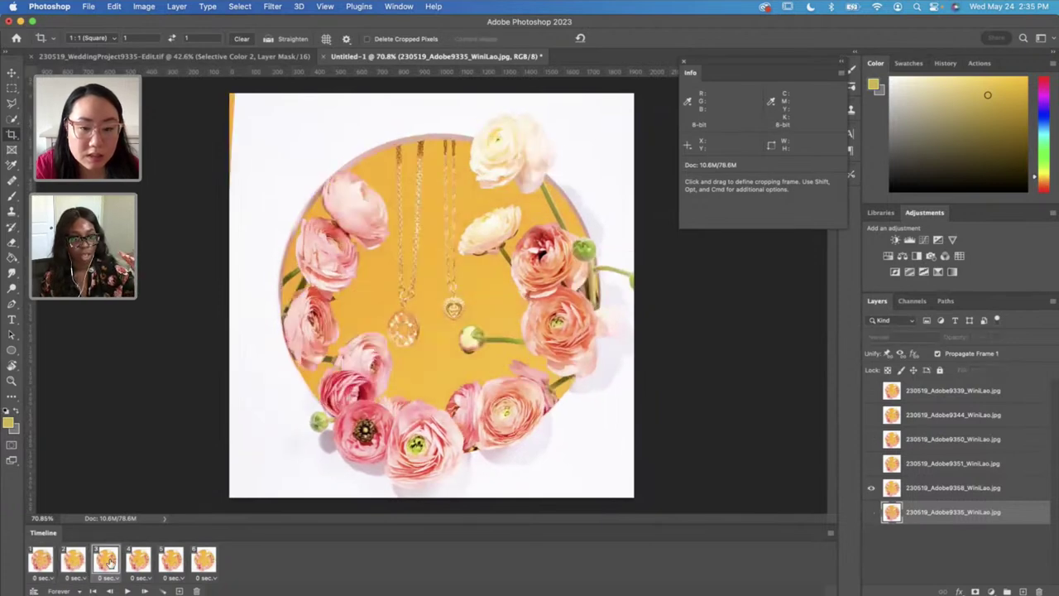
{"action": "left_click", "coordinate": [139, 561]}
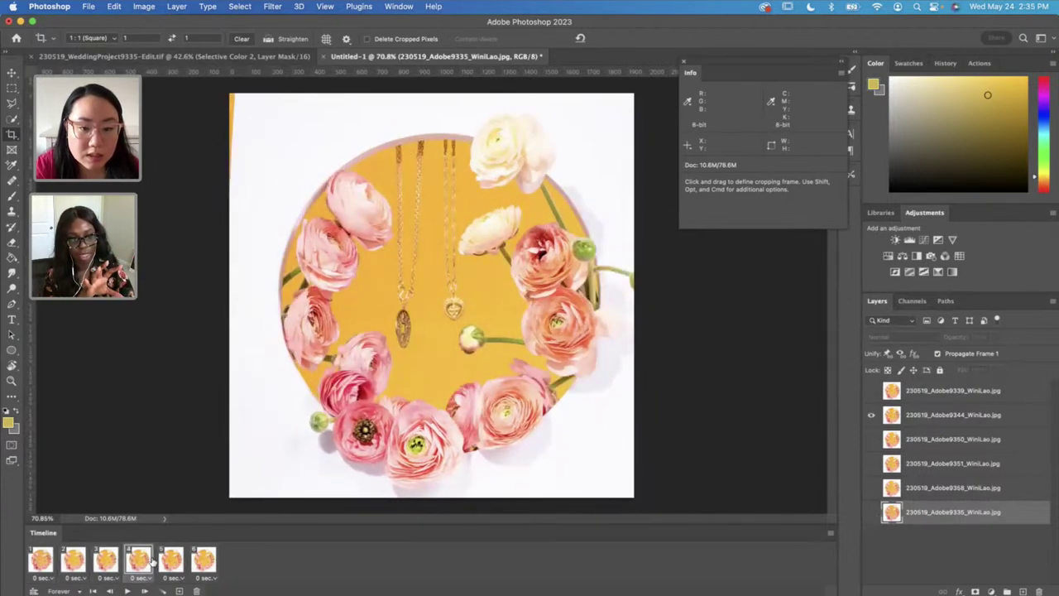
{"action": "left_click", "coordinate": [171, 561]}
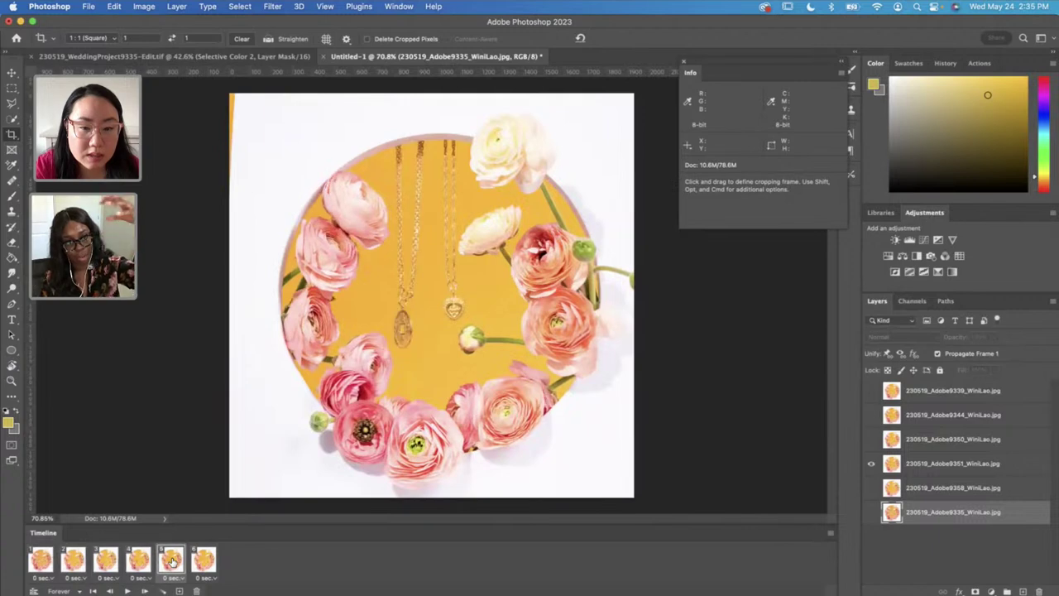
{"action": "left_click", "coordinate": [139, 561]}
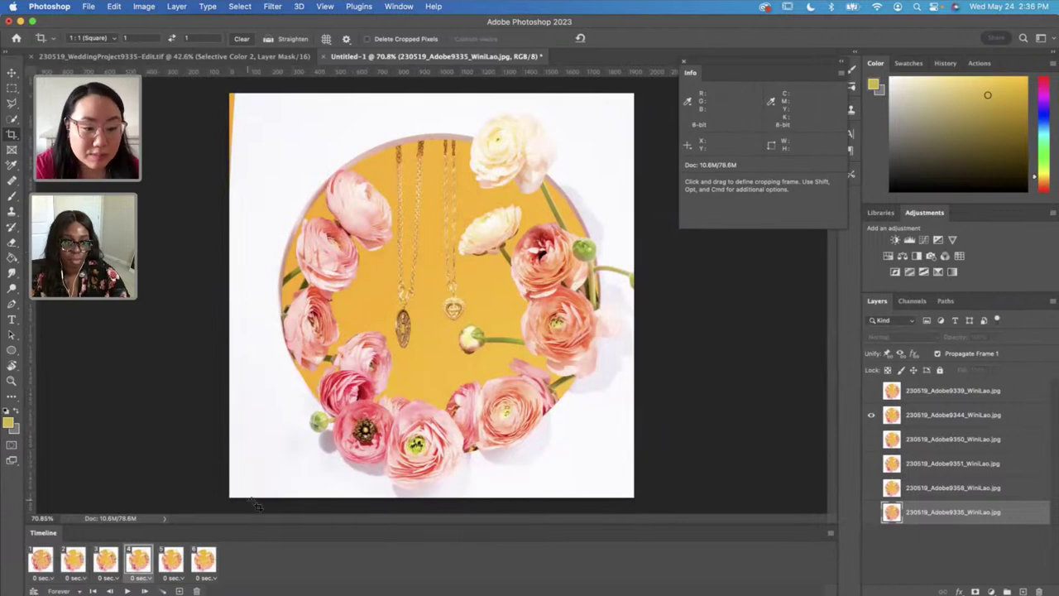
{"action": "left_click", "coordinate": [42, 560]}
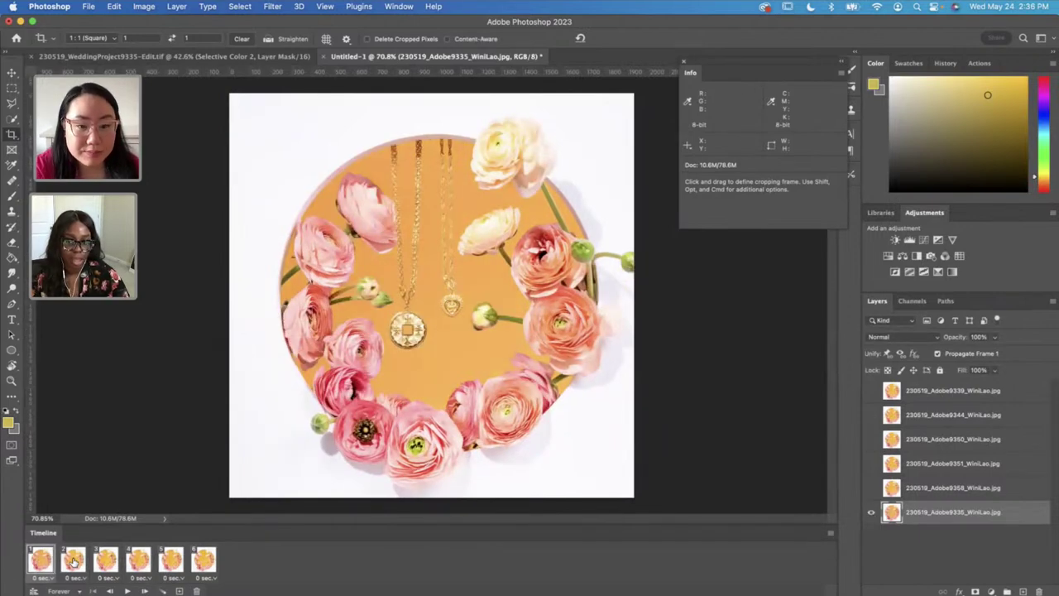
{"action": "left_click", "coordinate": [73, 560]}
{"action": "left_click", "coordinate": [43, 561]}
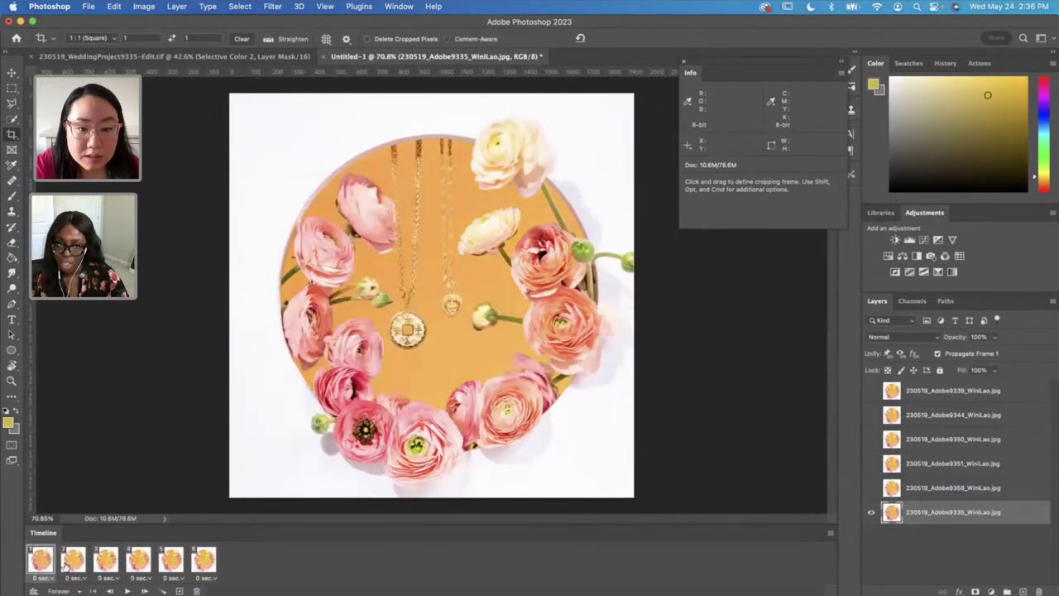
{"action": "left_click", "coordinate": [68, 561]}
{"action": "left_click", "coordinate": [106, 561]}
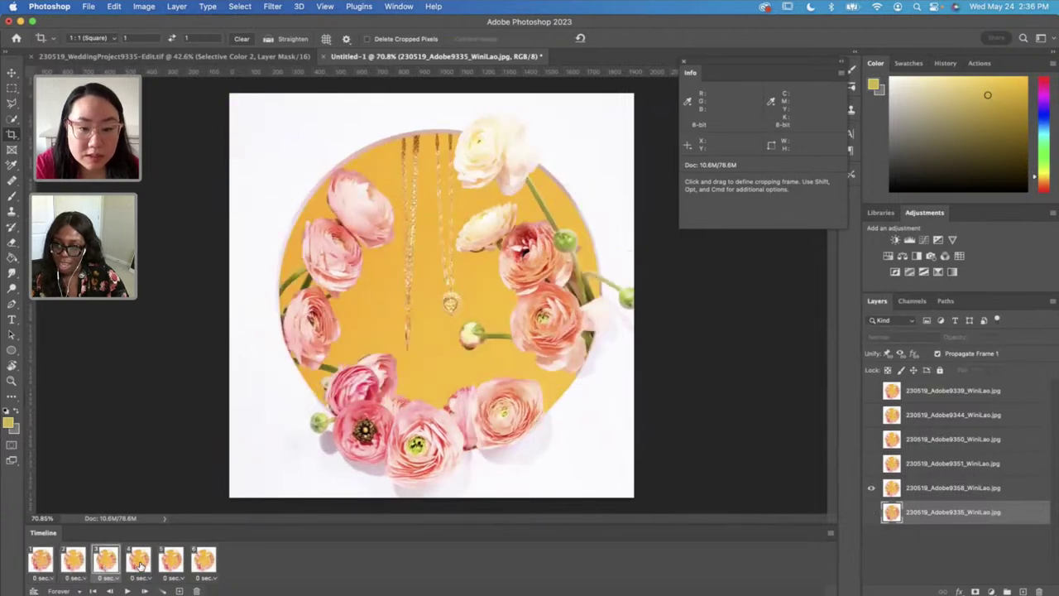
{"action": "left_click", "coordinate": [137, 563]}
{"action": "left_click", "coordinate": [168, 563]}
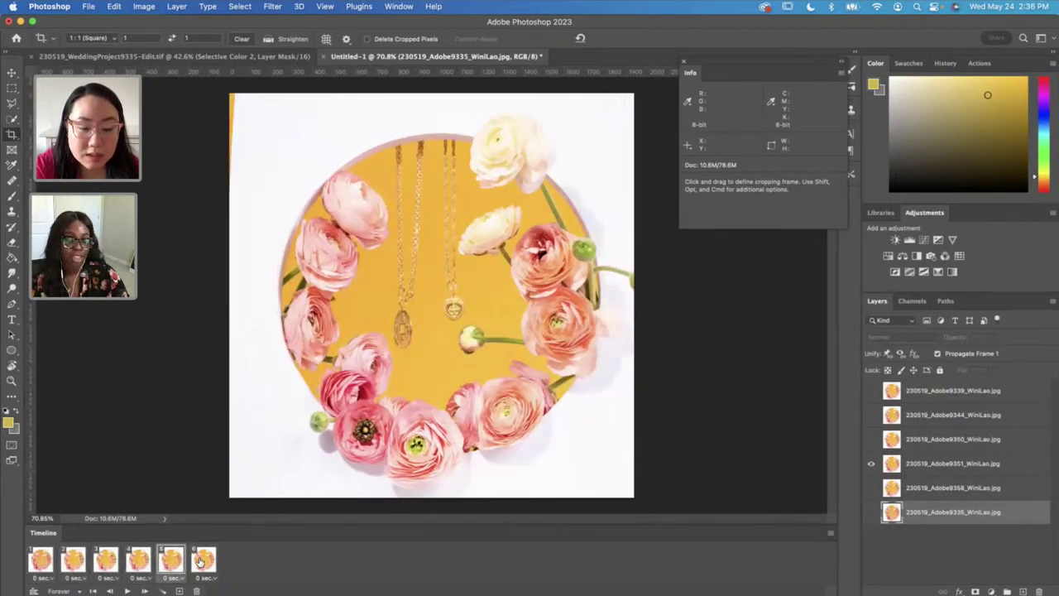
{"action": "left_click", "coordinate": [139, 566]}
Step: Select the layer holding frame 4's photo and dismiss its context menu
{"action": "left_click", "coordinate": [969, 425]}
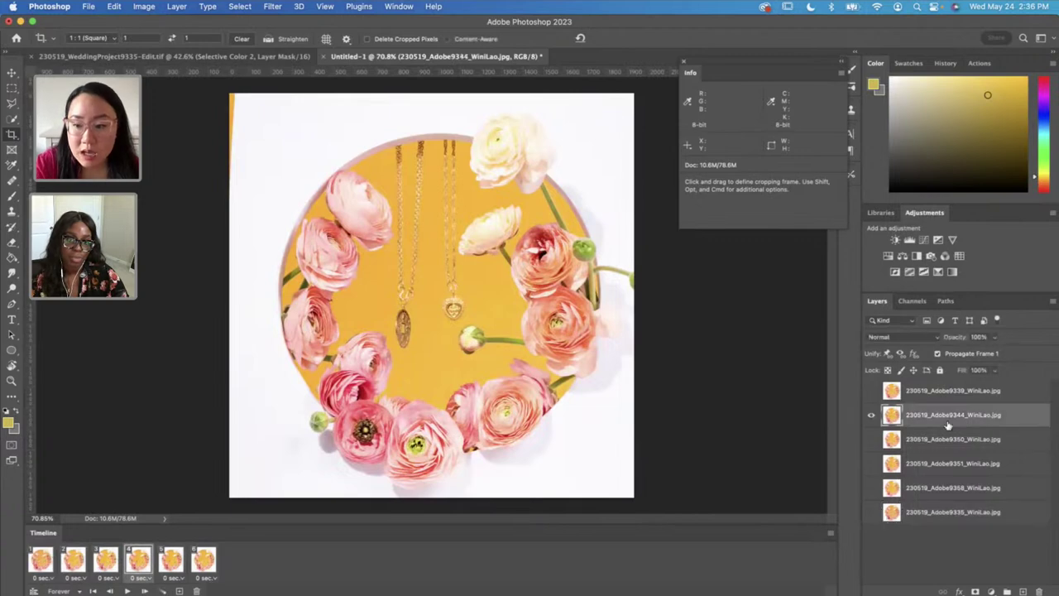
{"action": "right_click", "coordinate": [950, 424]}
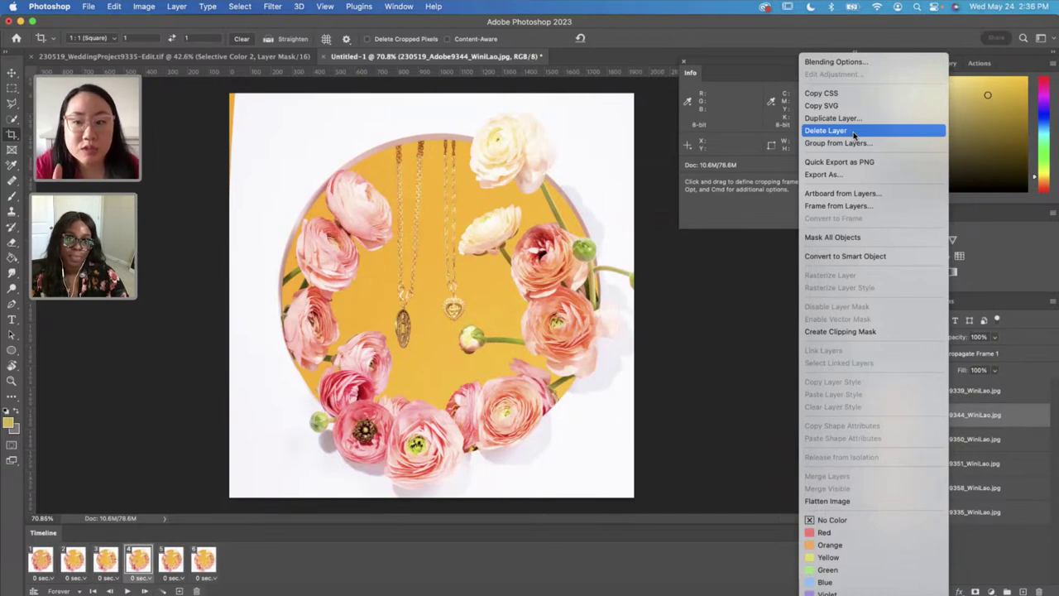
{"action": "left_click", "coordinate": [132, 566]}
Step: Delete the fourth frame from the Timeline menu, confirm, and return to frame 1
{"action": "left_click", "coordinate": [831, 534]}
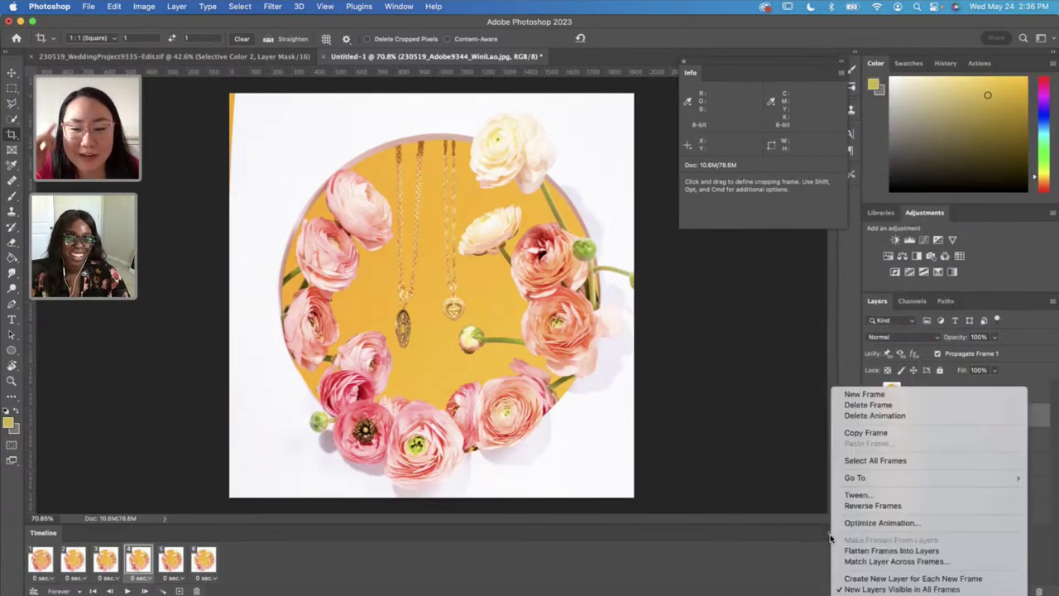
{"action": "left_click", "coordinate": [873, 406]}
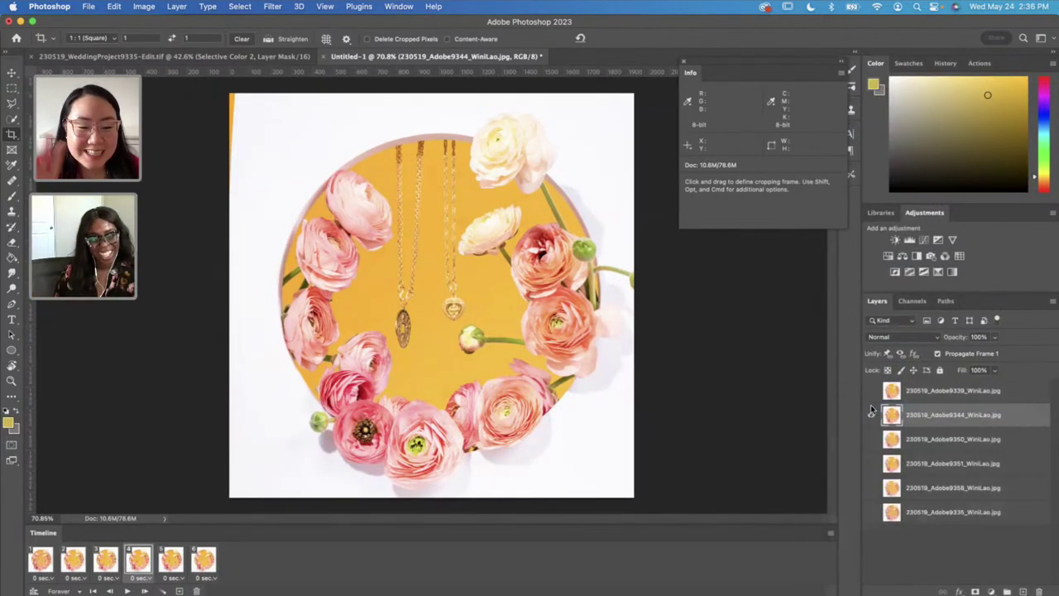
{"action": "left_click", "coordinate": [494, 229]}
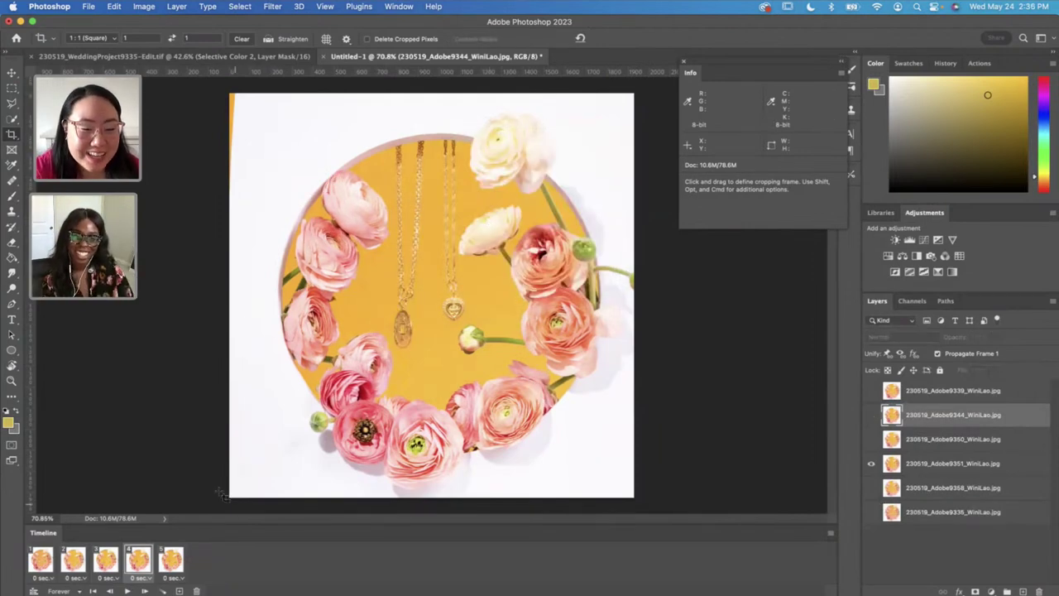
{"action": "left_click", "coordinate": [42, 560]}
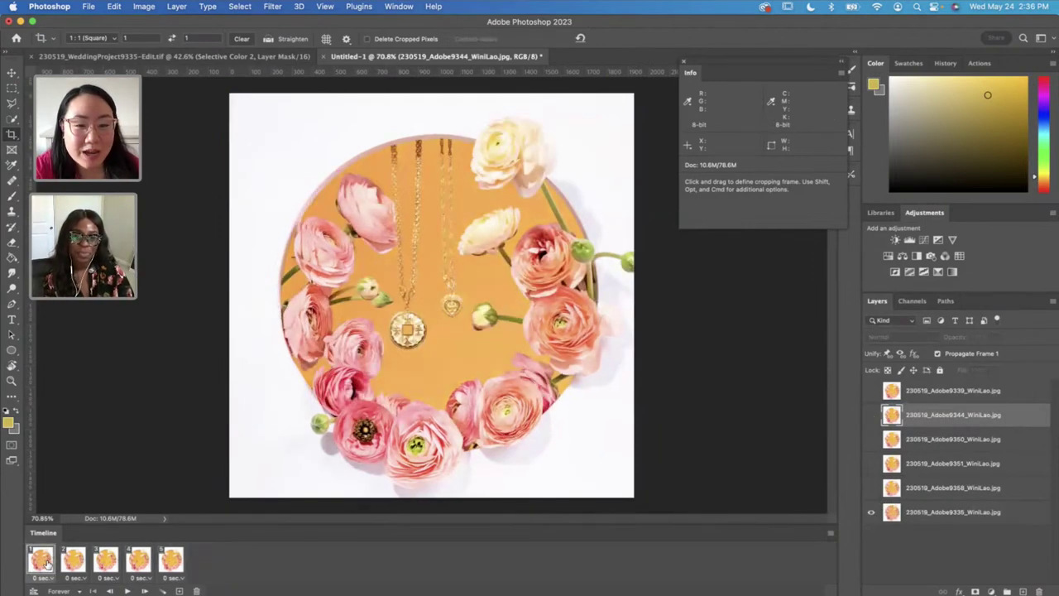
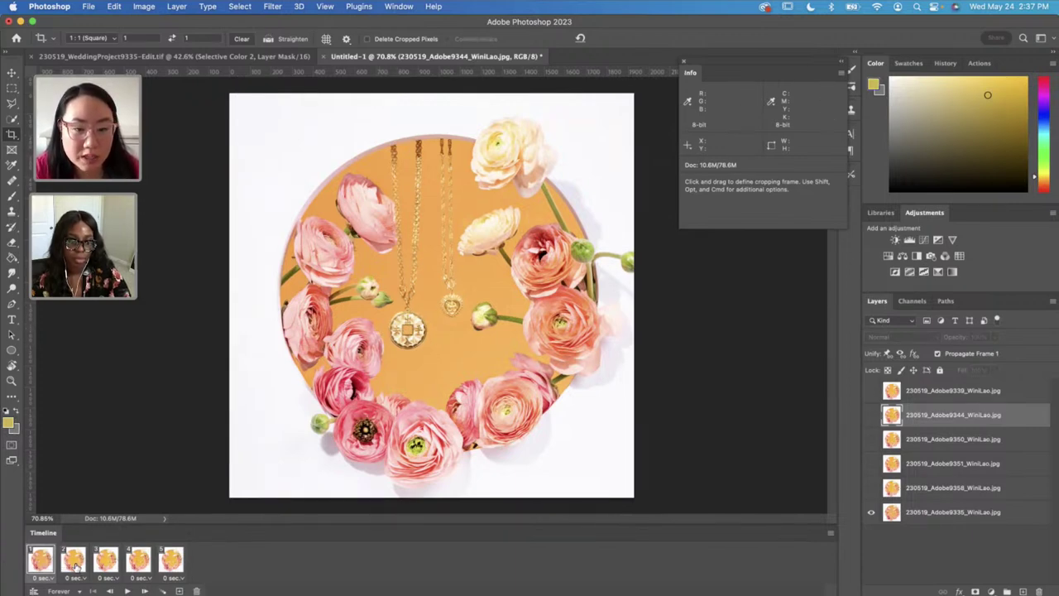
{"action": "left_click", "coordinate": [75, 563]}
{"action": "left_click", "coordinate": [107, 563]}
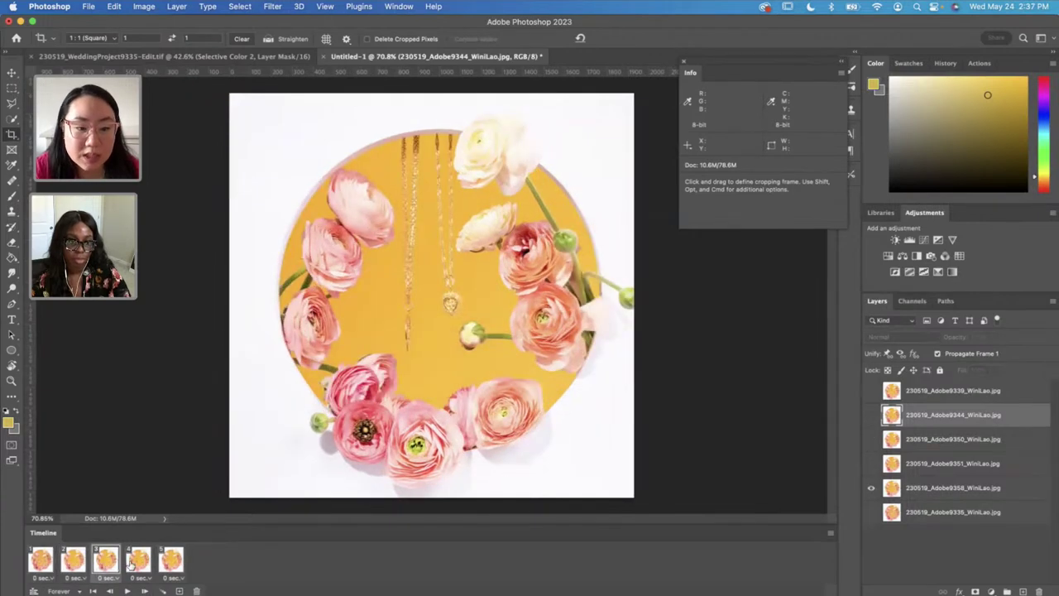
{"action": "left_click", "coordinate": [139, 563]}
{"action": "left_click", "coordinate": [170, 563]}
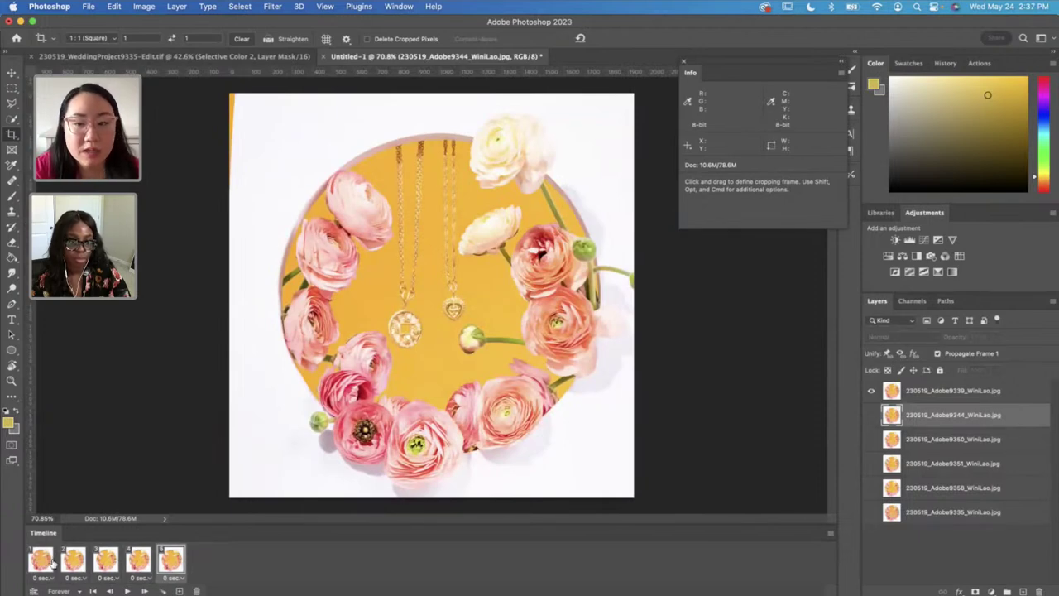
{"action": "left_click", "coordinate": [43, 563]}
{"action": "left_click", "coordinate": [73, 560]}
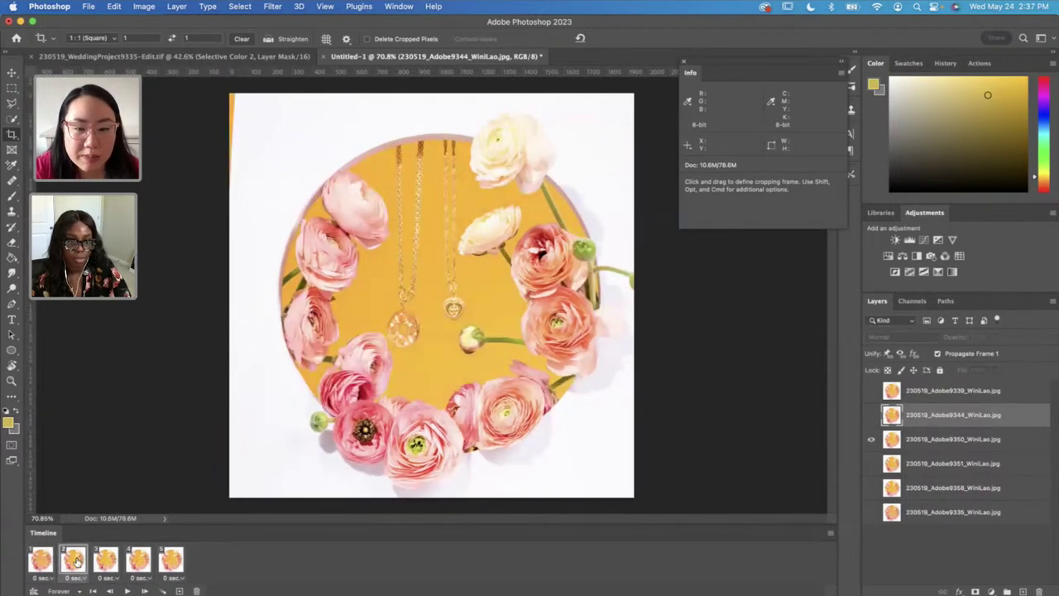
{"action": "left_click", "coordinate": [955, 439]}
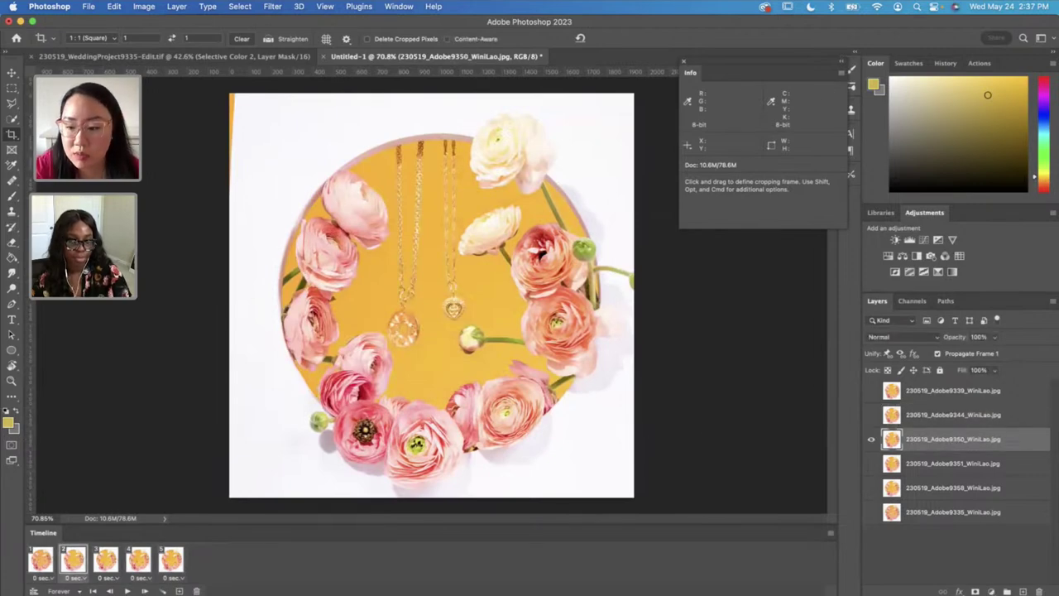
Step: Add a layer mask to the Adobe9350 layer, leaving the photo fully revealed
{"action": "left_click", "coordinate": [975, 590]}
{"action": "key", "text": "super+i"}
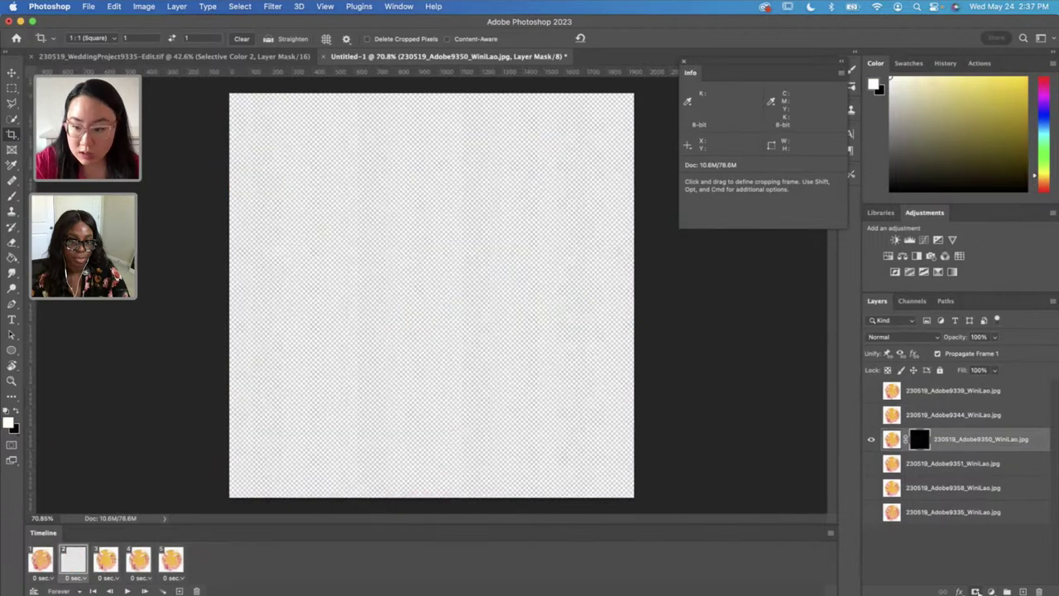
{"action": "key", "text": "super"}
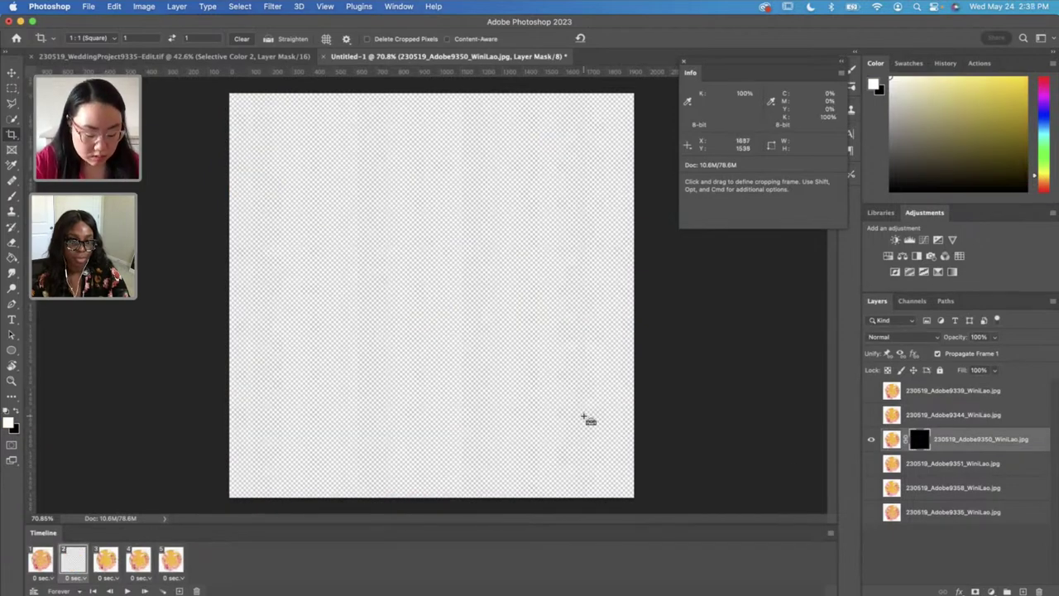
{"action": "key", "text": "super+i"}
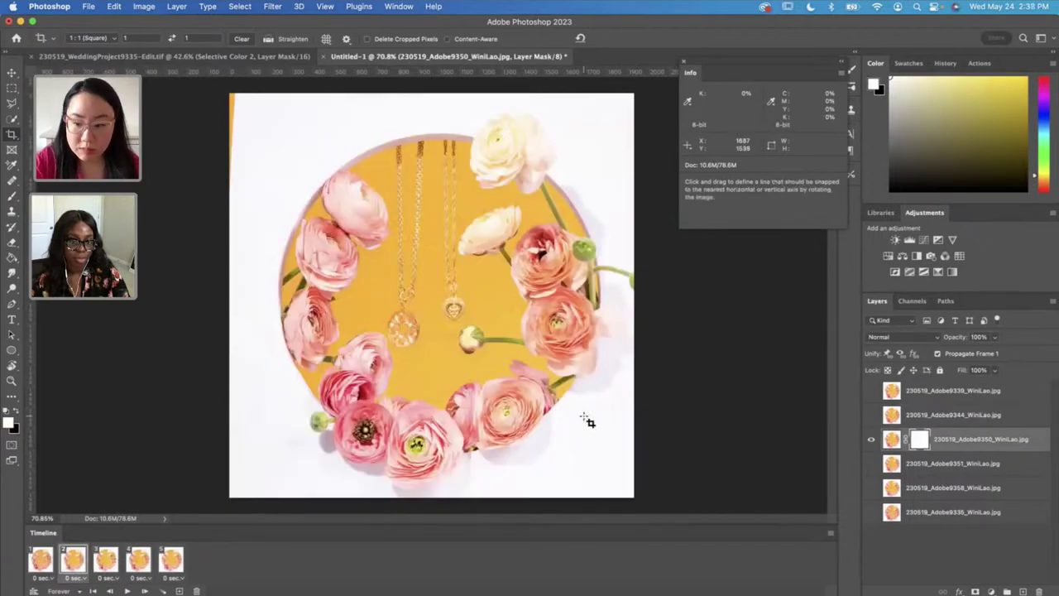
{"action": "left_click", "coordinate": [12, 197]}
{"action": "key", "text": "bracketleft"}
{"action": "key", "text": "bracketleft"}
{"action": "key", "text": "bracketleft"}
{"action": "key", "text": "bracketleft"}
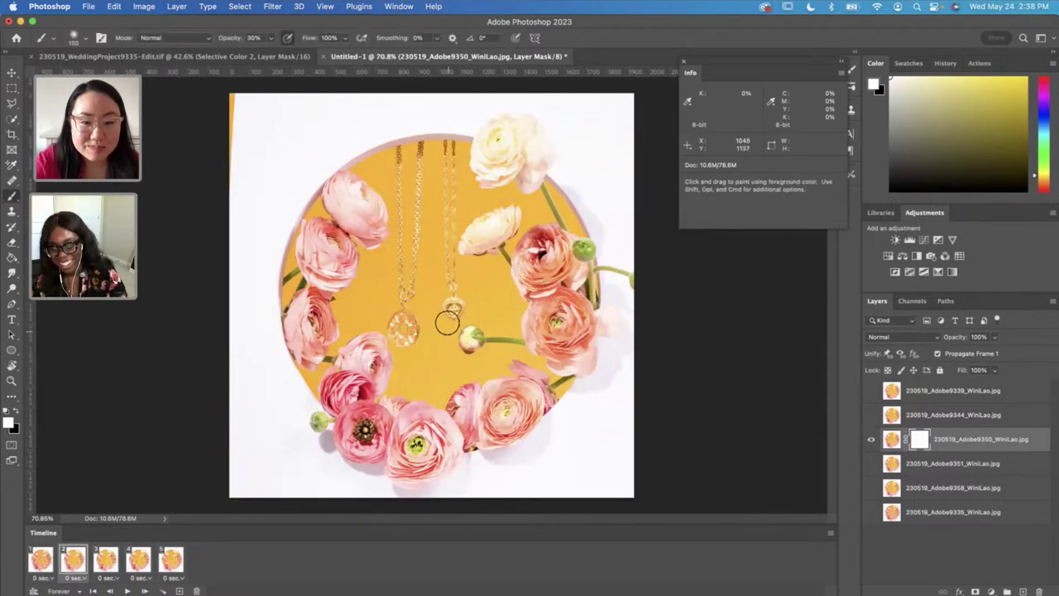
{"action": "scroll", "coordinate": [449, 334], "scroll_direction": "up", "scroll_amount": 5}
{"action": "scroll", "coordinate": [382, 353], "scroll_direction": "up", "scroll_amount": 4}
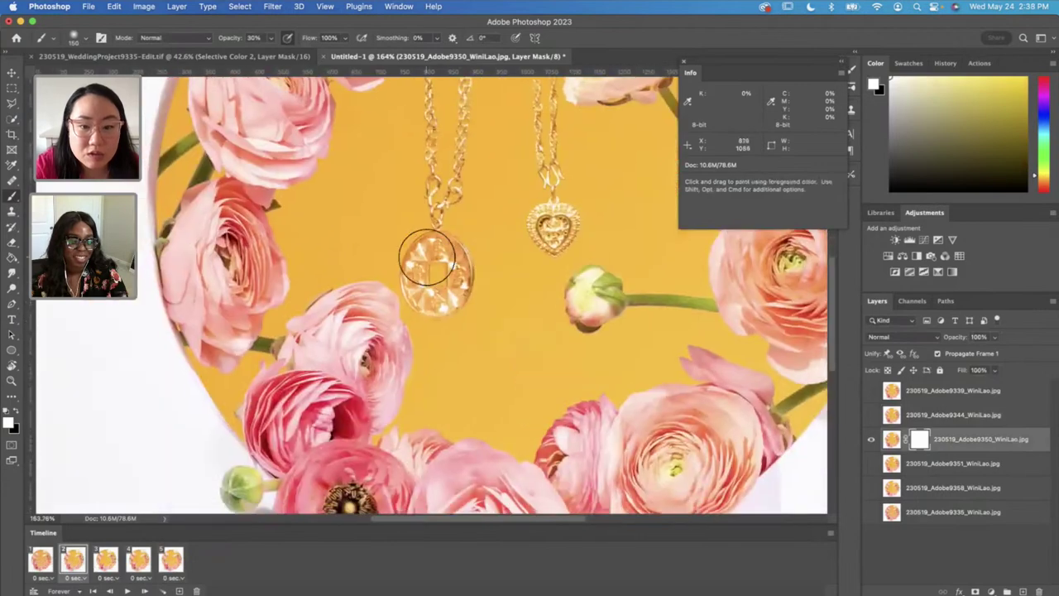
Step: Quick-select the coin at brush size 30, fill it black on the mask, deselect, and invert the mask
{"action": "key", "text": "w"}
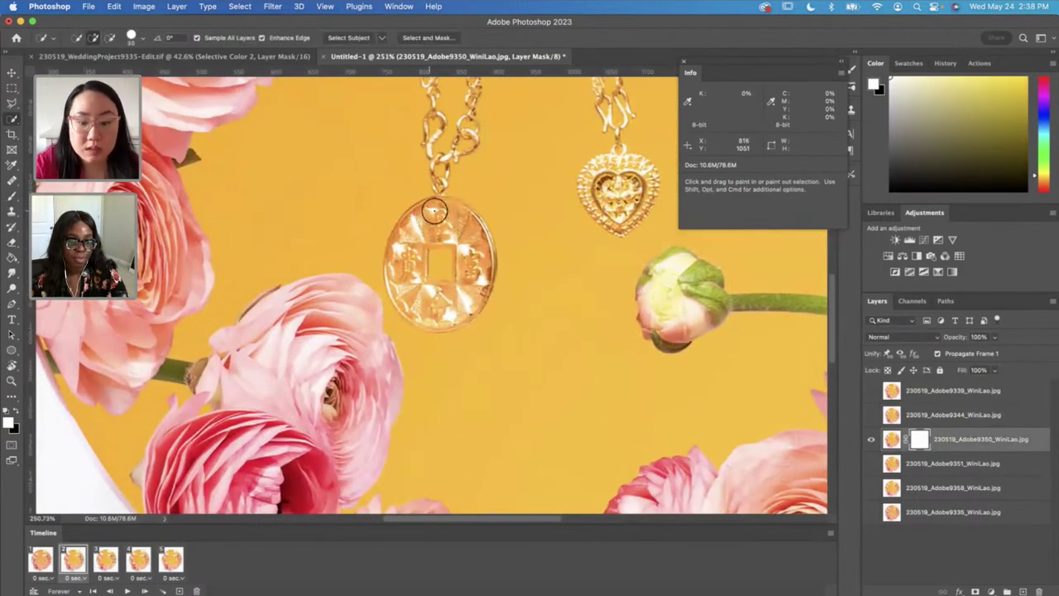
{"action": "key", "text": "bracketleft"}
{"action": "key", "text": "bracketleft"}
{"action": "key", "text": "bracketleft"}
{"action": "key", "text": "bracketleft"}
{"action": "key", "text": "bracketleft"}
{"action": "mouse_move", "coordinate": [446, 209]}
{"action": "left_mouse_down"}
{"action": "mouse_move", "coordinate": [483, 252]}
{"action": "mouse_move", "coordinate": [483, 279]}
{"action": "mouse_move", "coordinate": [456, 305]}
{"action": "mouse_move", "coordinate": [433, 309]}
{"action": "mouse_move", "coordinate": [409, 296]}
{"action": "mouse_move", "coordinate": [400, 260]}
{"action": "mouse_move", "coordinate": [409, 235]}
{"action": "mouse_move", "coordinate": [440, 217]}
{"action": "mouse_move", "coordinate": [439, 246]}
{"action": "left_mouse_up"}
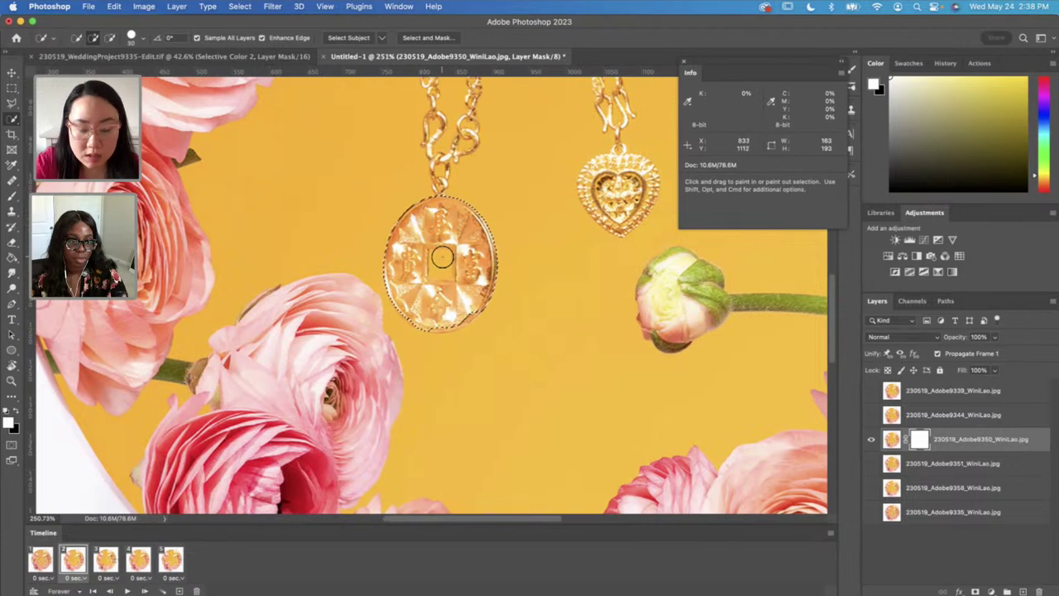
{"action": "mouse_move", "coordinate": [408, 302]}
{"action": "left_mouse_down"}
{"action": "mouse_move", "coordinate": [432, 321]}
{"action": "mouse_move", "coordinate": [465, 310]}
{"action": "mouse_move", "coordinate": [440, 231]}
{"action": "mouse_move", "coordinate": [422, 247]}
{"action": "left_mouse_up"}
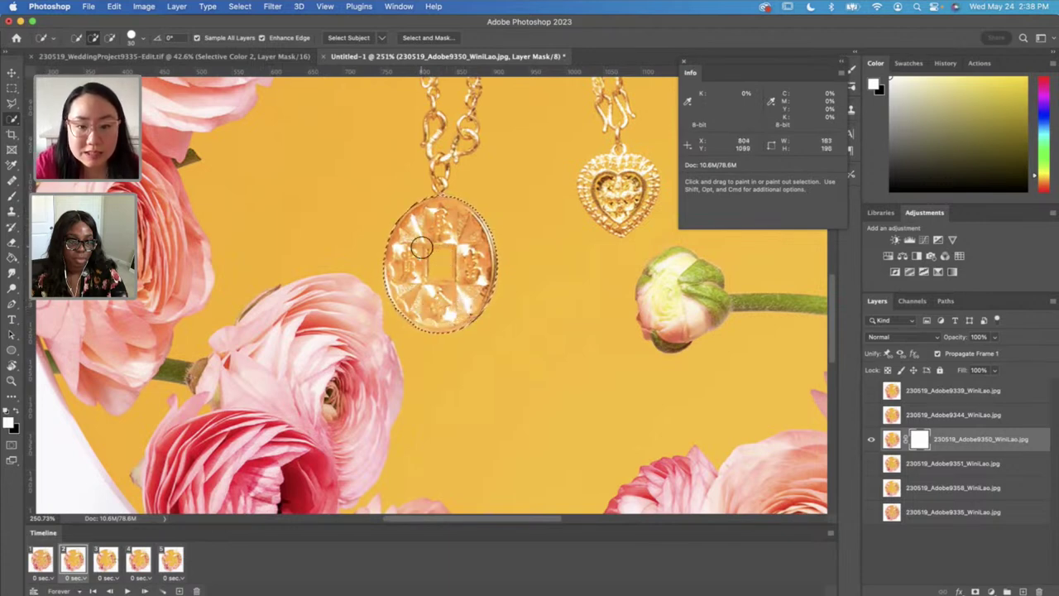
{"action": "key", "text": "BackSpace"}
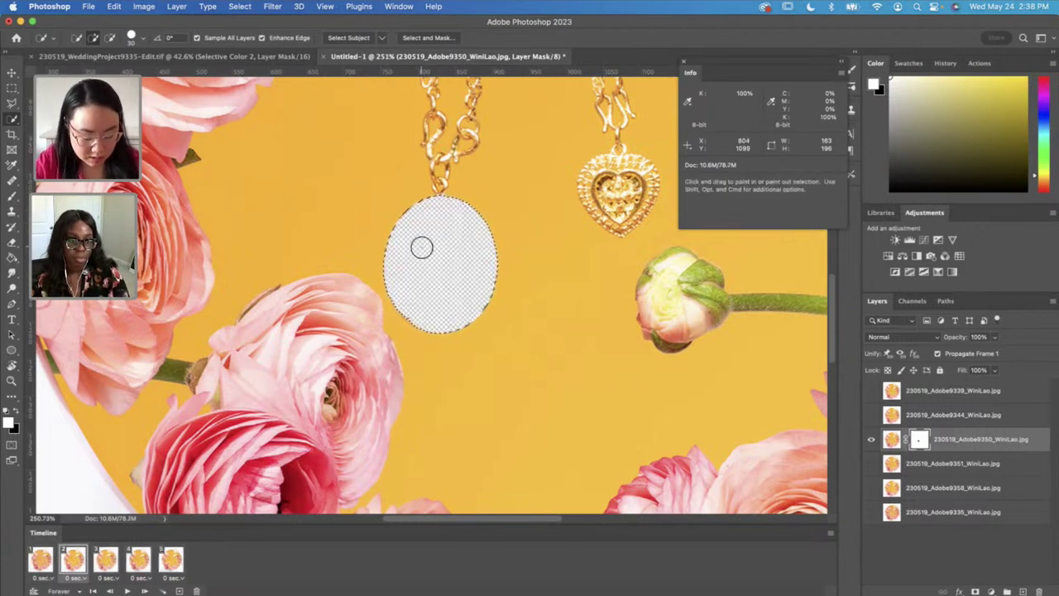
{"action": "key", "text": "super+d"}
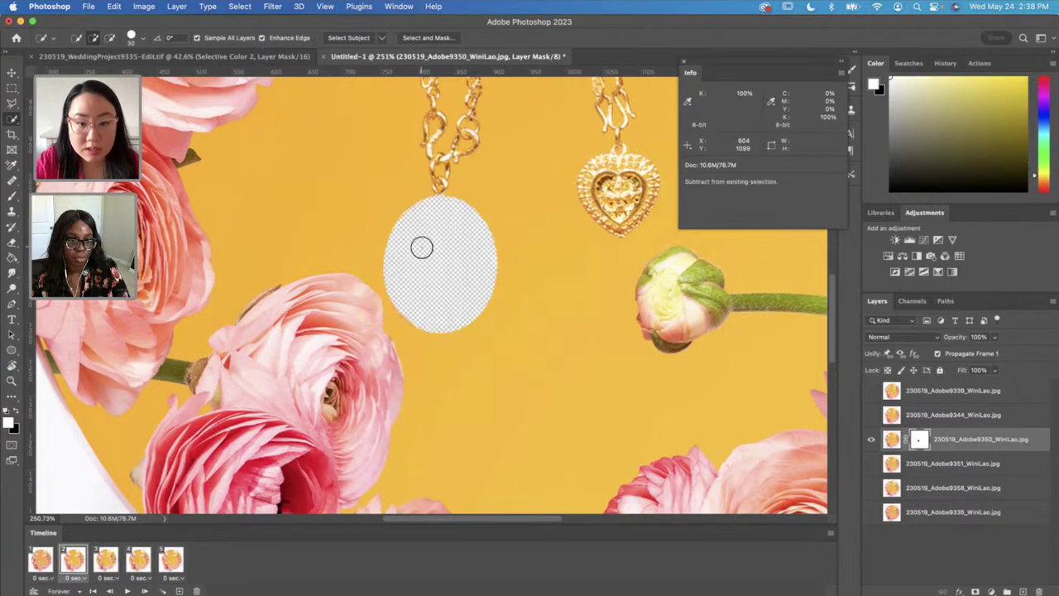
{"action": "key", "text": "super+i"}
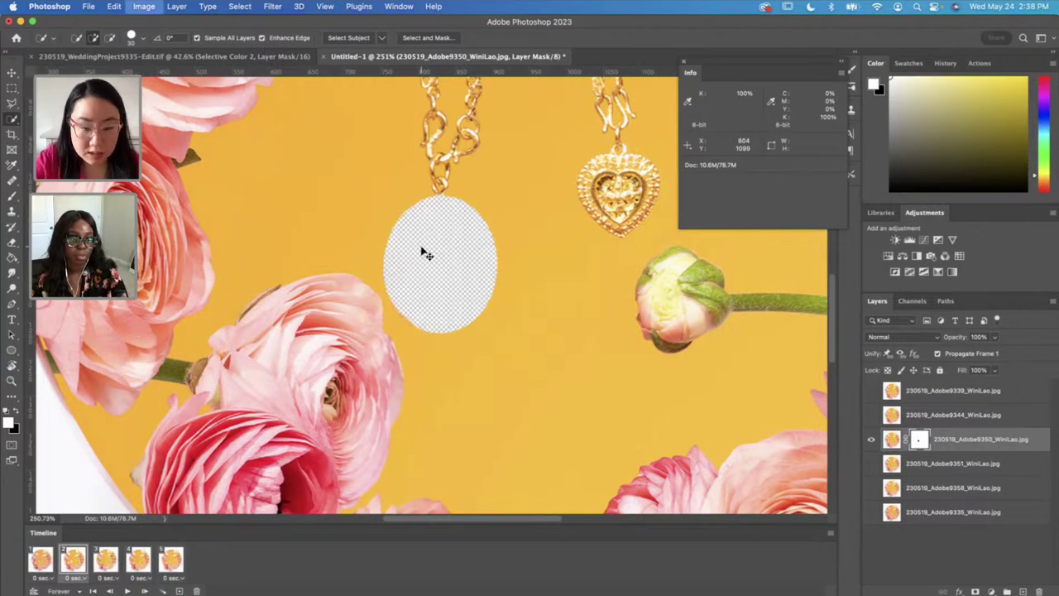
Step: Show the bottom Adobe9335 photo and nudge the masked coin slightly right and down
{"action": "left_click", "coordinate": [871, 512]}
{"action": "scroll", "coordinate": [541, 264], "scroll_direction": "down", "scroll_amount": 1}
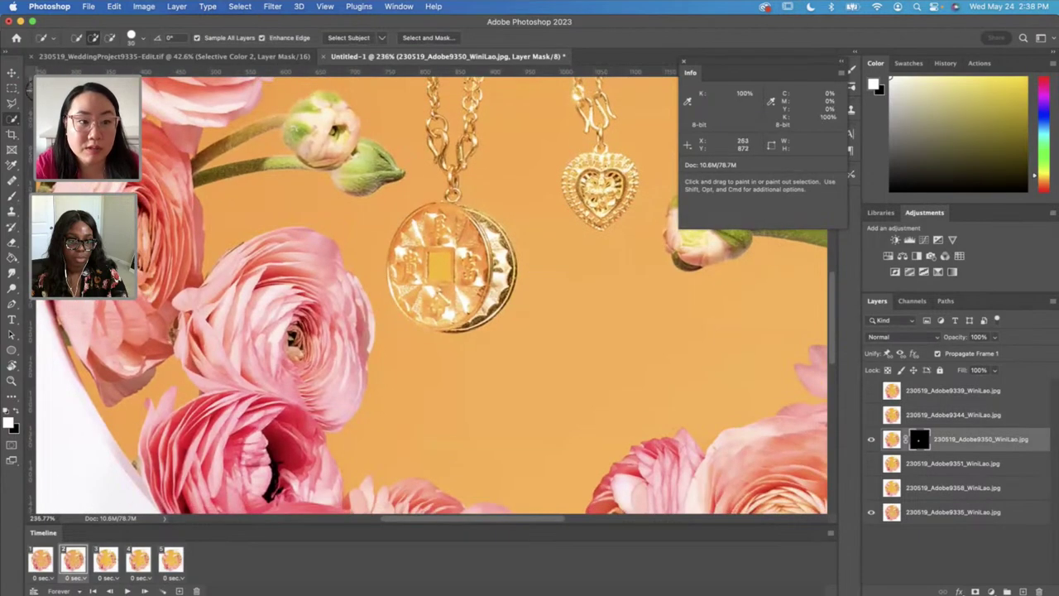
{"action": "key", "text": "v"}
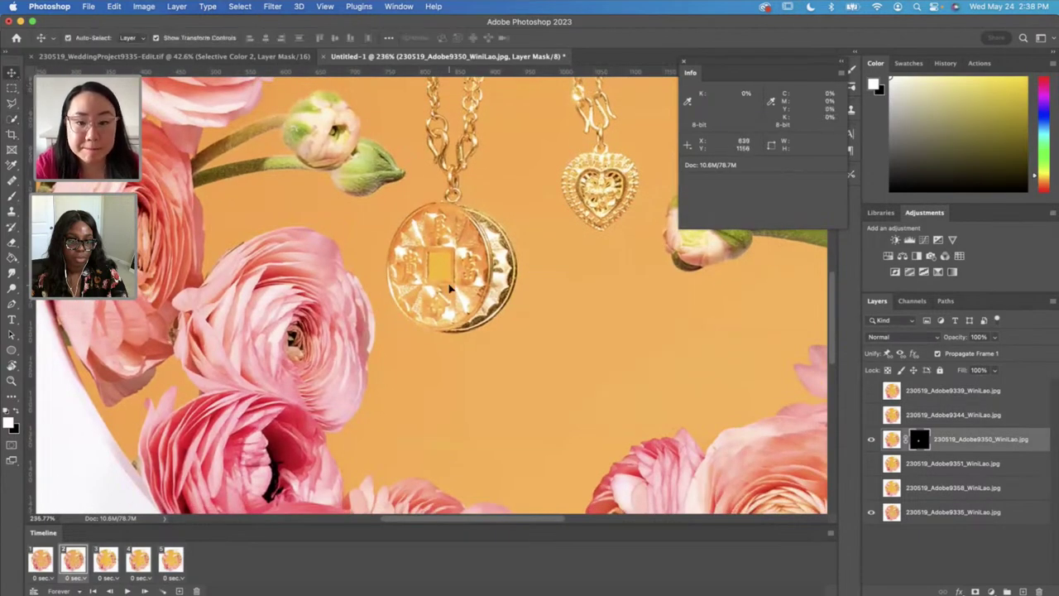
{"action": "left_click_drag", "start_coordinate": [469, 277], "coordinate": [480, 279]}
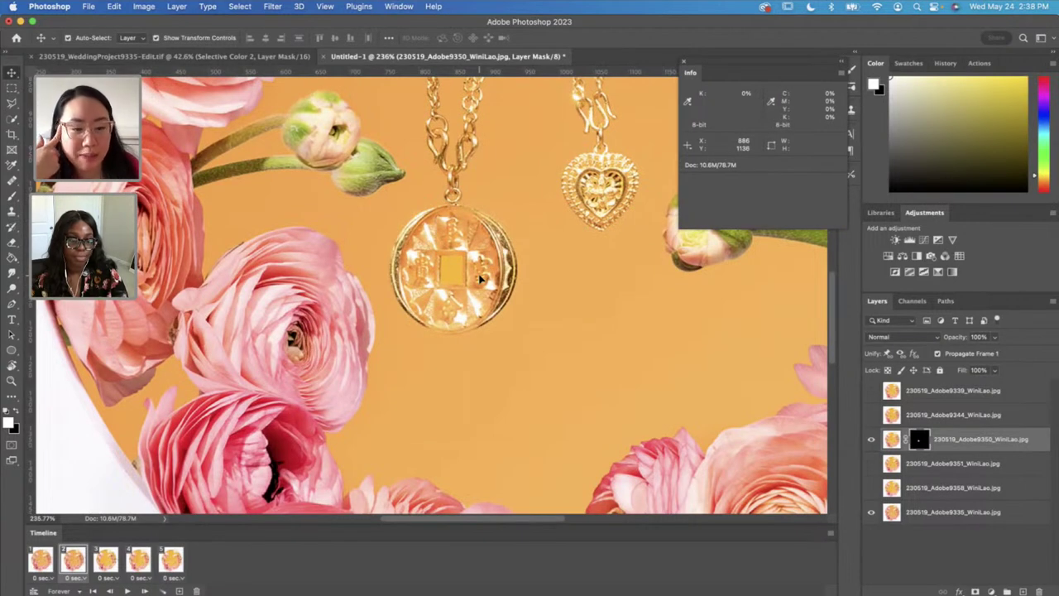
Step: Duplicate the Adobe9335 layer as BASE, move it to the bottom, and hide the 9350 layer
{"action": "left_click", "coordinate": [949, 512]}
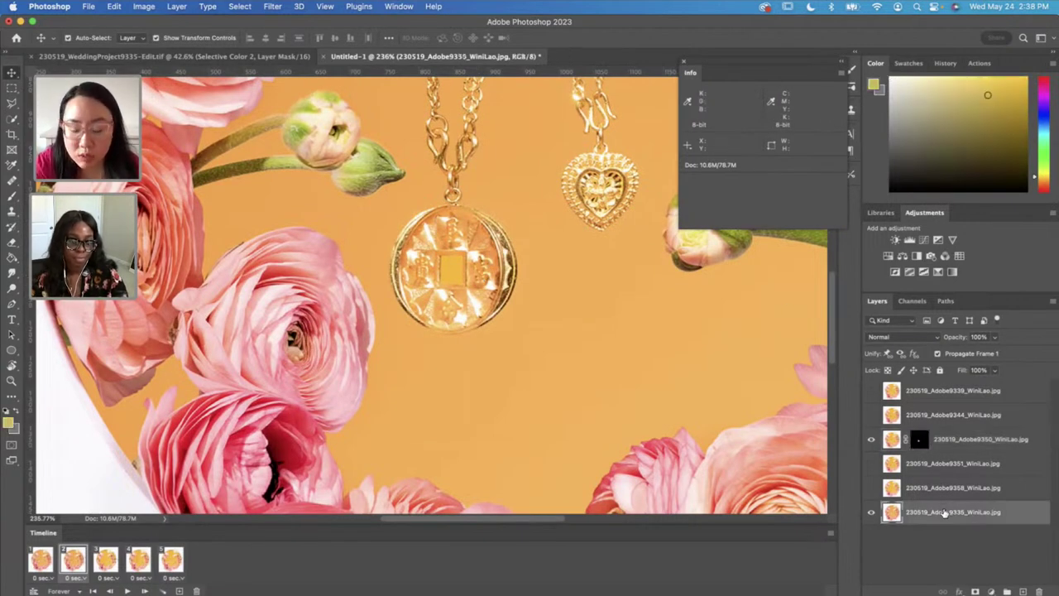
{"action": "left_click_drag", "start_coordinate": [944, 513], "coordinate": [908, 542]}
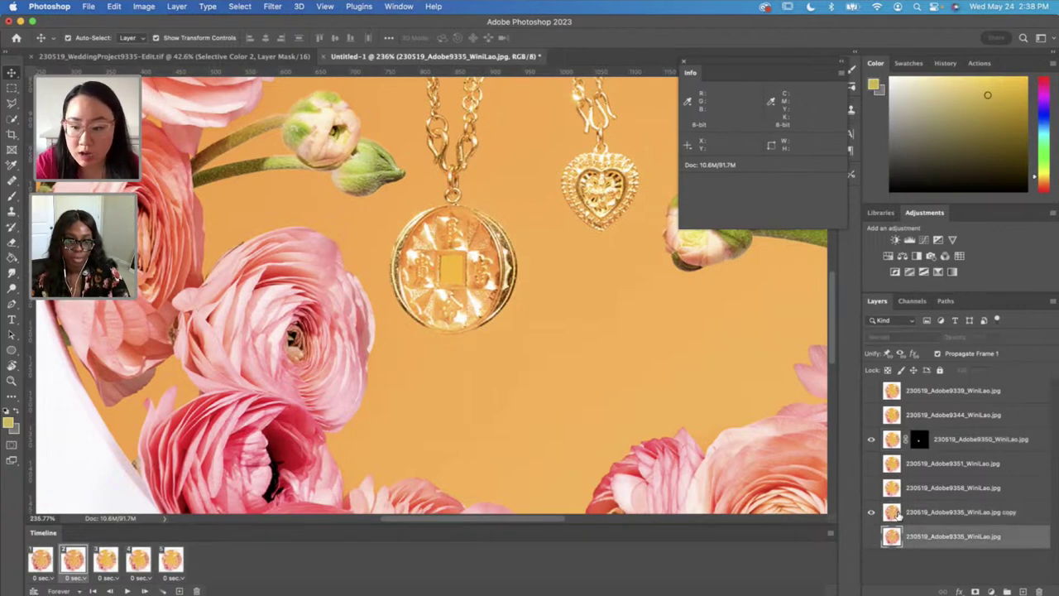
{"action": "double_click", "coordinate": [909, 512]}
{"action": "key", "text": "BackSpace"}
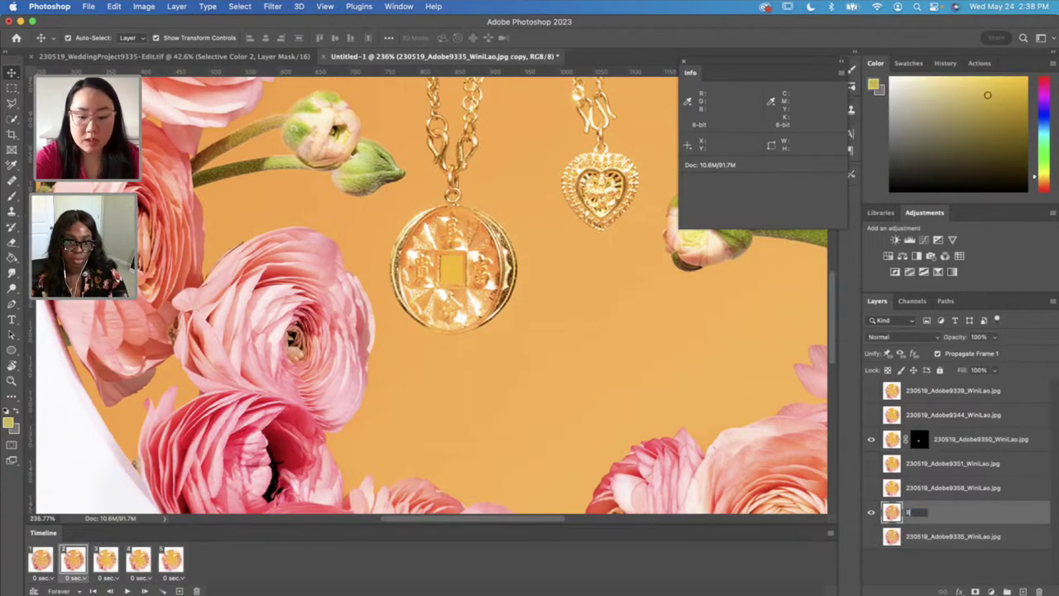
{"action": "key", "text": "Return"}
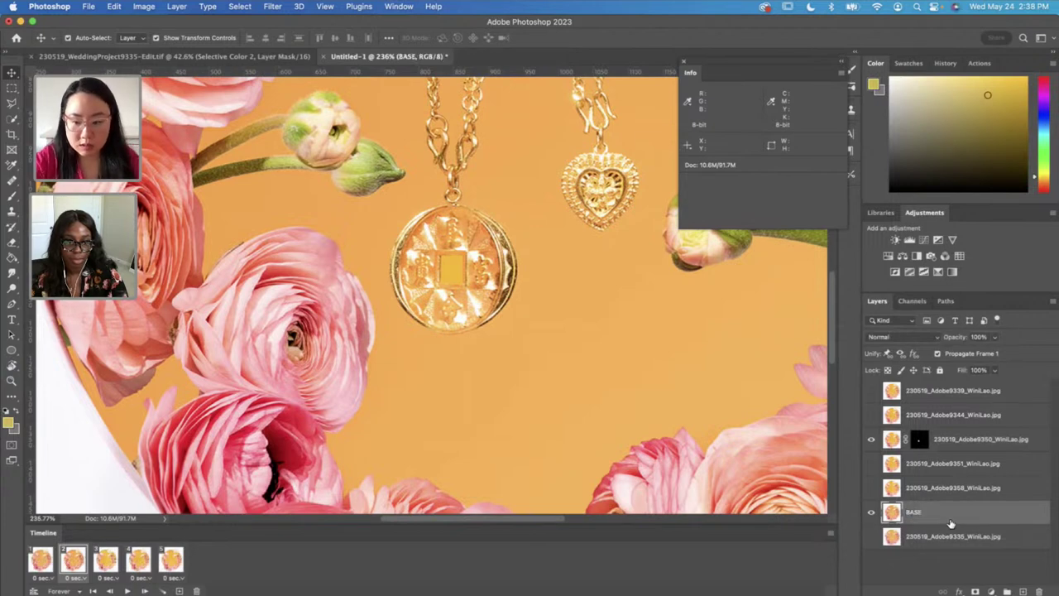
{"action": "left_click_drag", "start_coordinate": [950, 524], "coordinate": [898, 538]}
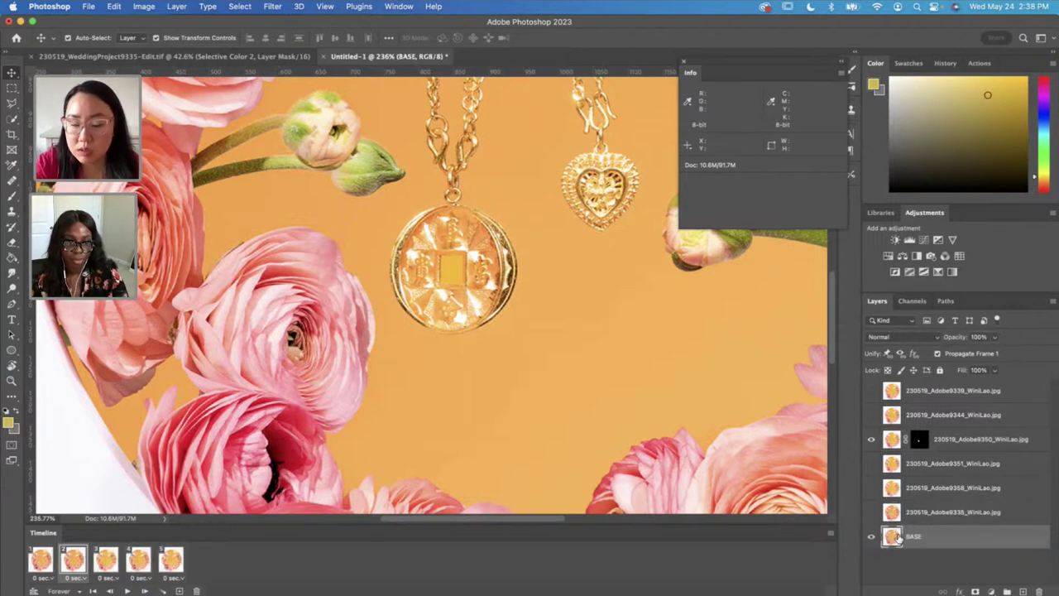
{"action": "left_click", "coordinate": [871, 439]}
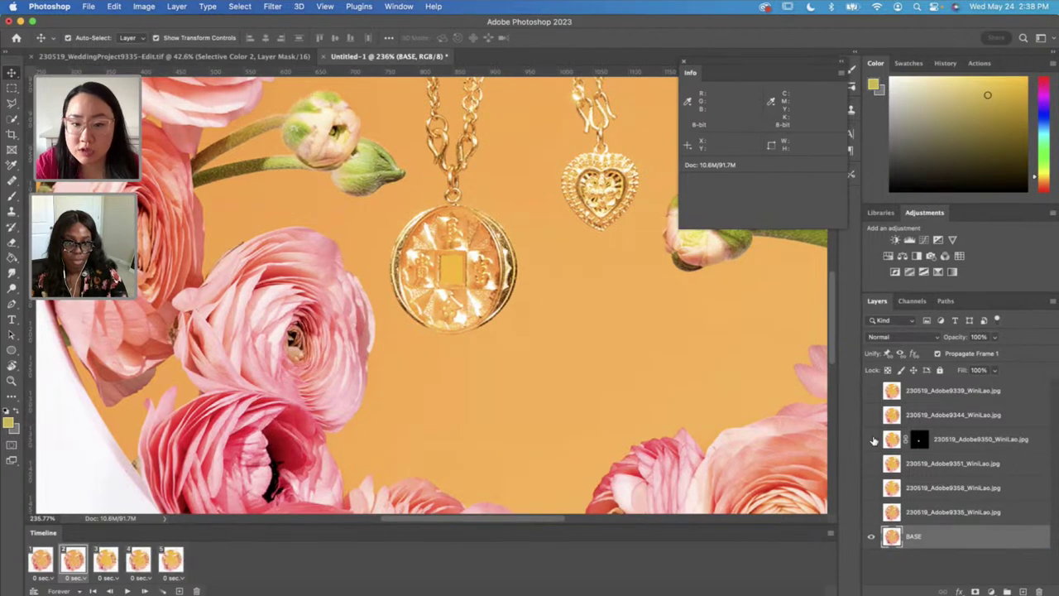
{"action": "left_click", "coordinate": [872, 440]}
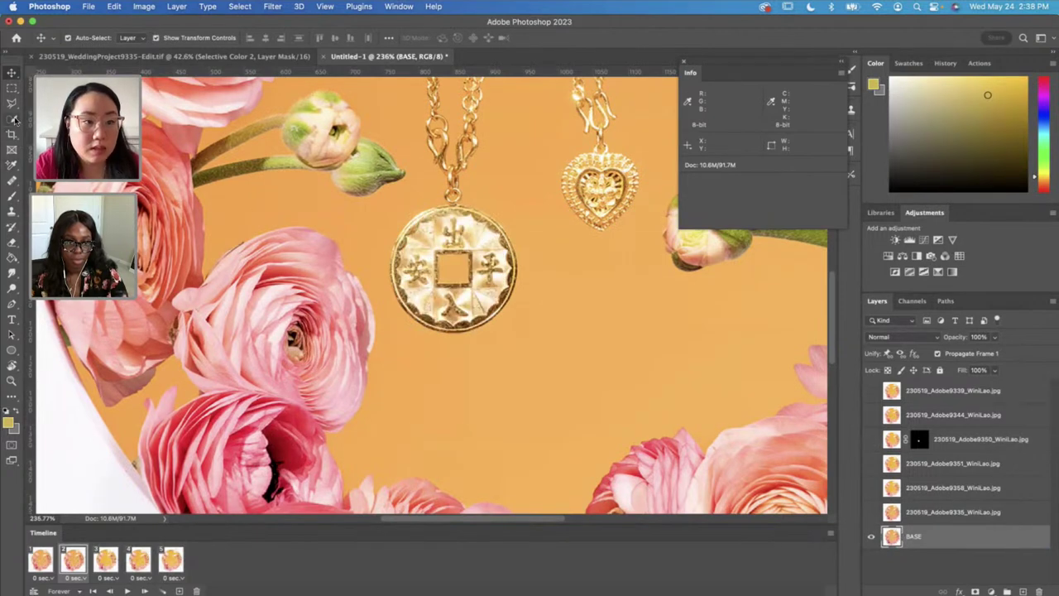
Step: Try cloning orange background over the coin at brush size 50, then undo it
{"action": "left_click", "coordinate": [12, 194]}
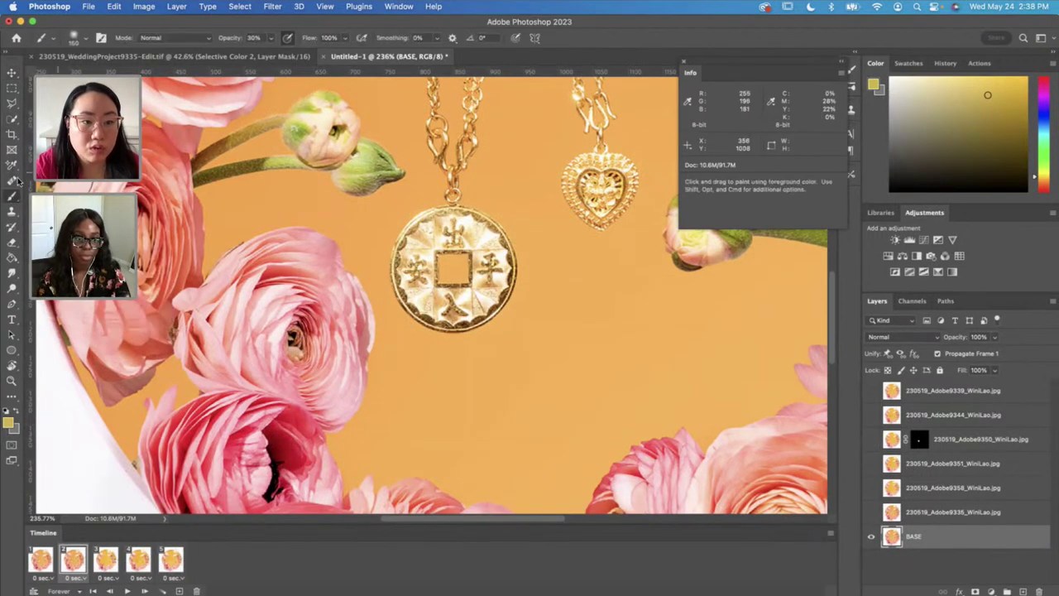
{"action": "left_click", "coordinate": [13, 211]}
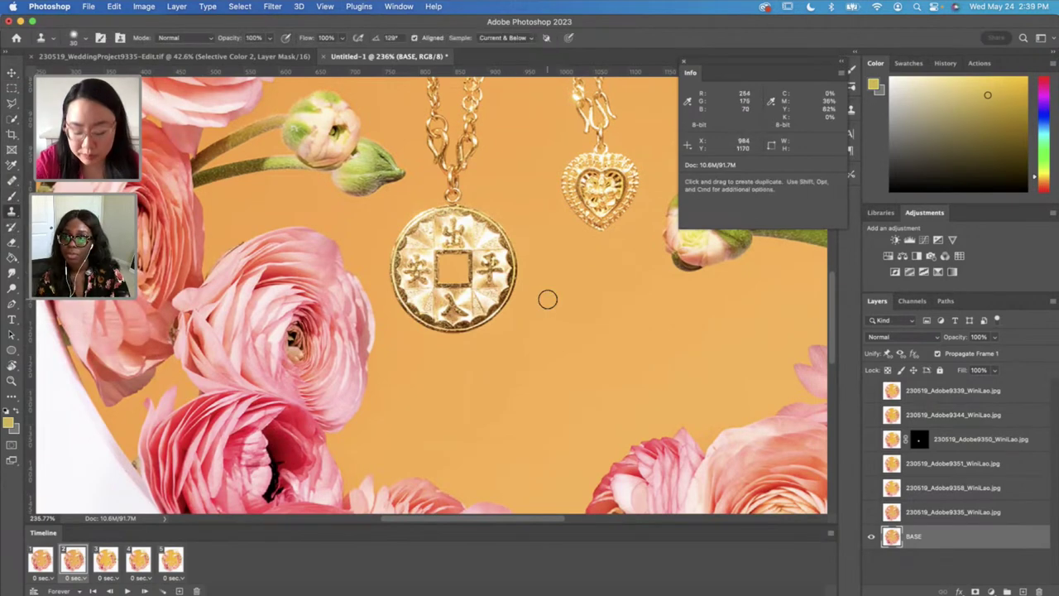
{"action": "key", "text": "bracketright"}
{"action": "key", "text": "bracketright"}
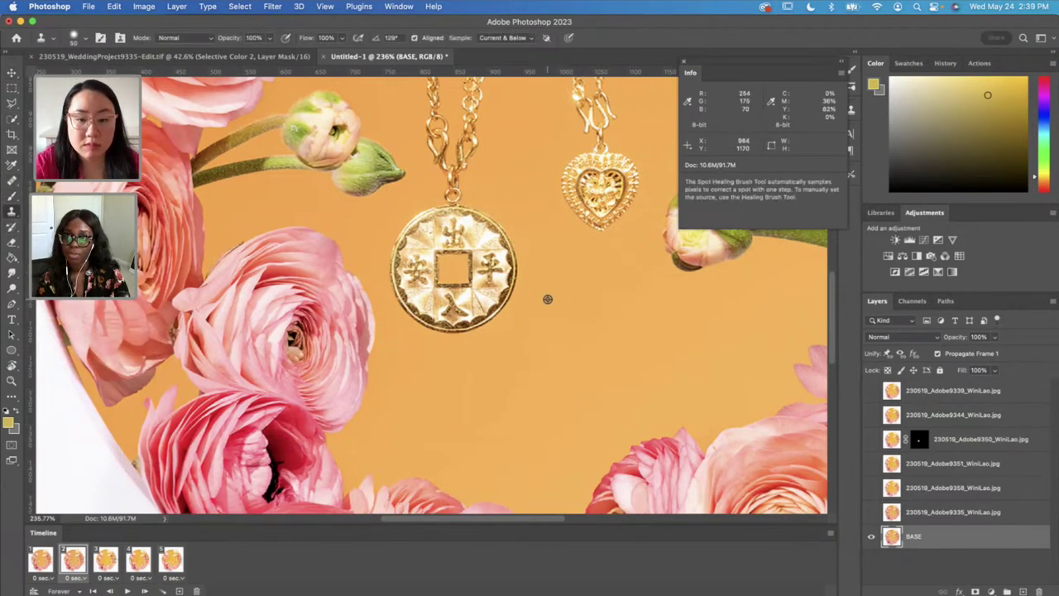
{"action": "left_click", "coordinate": [547, 299], "text": "alt"}
{"action": "mouse_move", "coordinate": [454, 222]}
{"action": "left_mouse_down"}
{"action": "mouse_move", "coordinate": [414, 230]}
{"action": "mouse_move", "coordinate": [478, 225]}
{"action": "mouse_move", "coordinate": [424, 228]}
{"action": "mouse_move", "coordinate": [460, 225]}
{"action": "mouse_move", "coordinate": [444, 225]}
{"action": "mouse_move", "coordinate": [400, 273]}
{"action": "mouse_move", "coordinate": [440, 294]}
{"action": "mouse_move", "coordinate": [470, 331]}
{"action": "mouse_move", "coordinate": [462, 297]}
{"action": "mouse_move", "coordinate": [489, 226]}
{"action": "mouse_move", "coordinate": [486, 250]}
{"action": "mouse_move", "coordinate": [456, 297]}
{"action": "left_mouse_up"}
{"action": "key", "text": "super+z"}
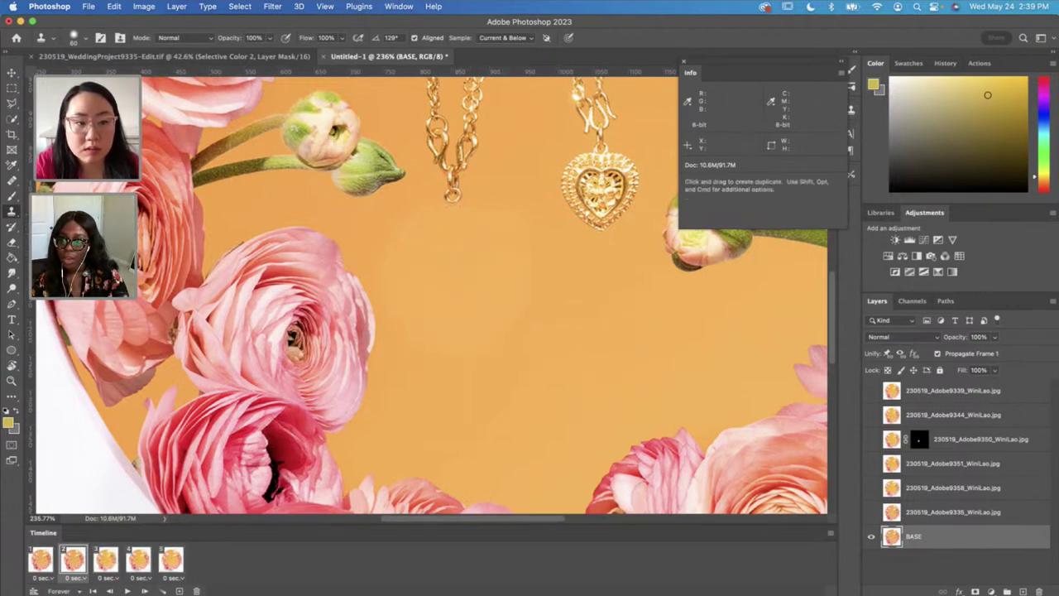
Step: Heal the coin out of BASE at brush size 30, then show the 9350 coin layer again
{"action": "key", "text": "shift+j"}
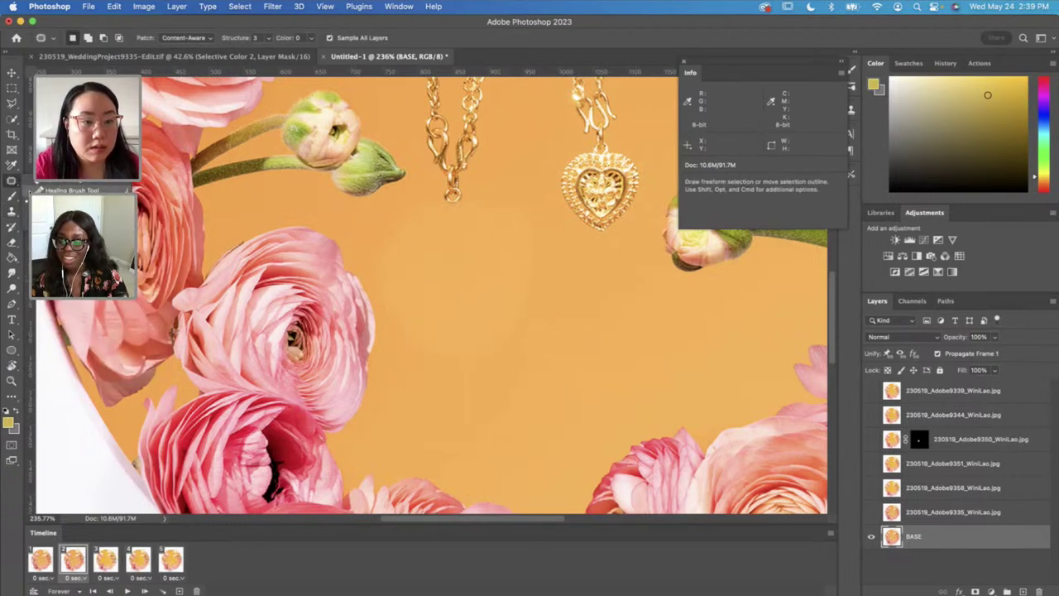
{"action": "left_click", "coordinate": [12, 181]}
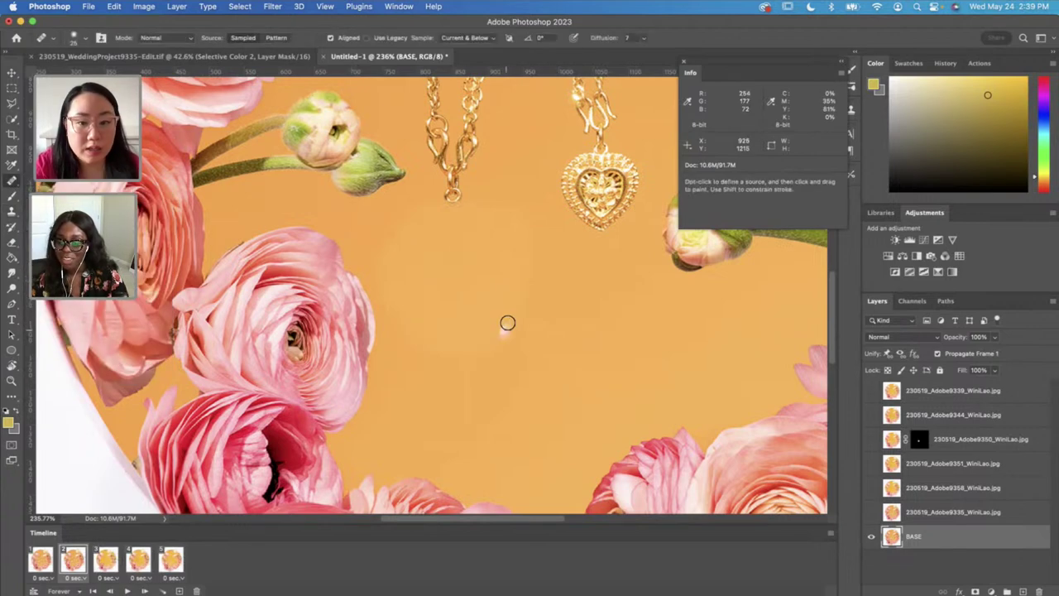
{"action": "left_click", "coordinate": [552, 307], "text": "alt"}
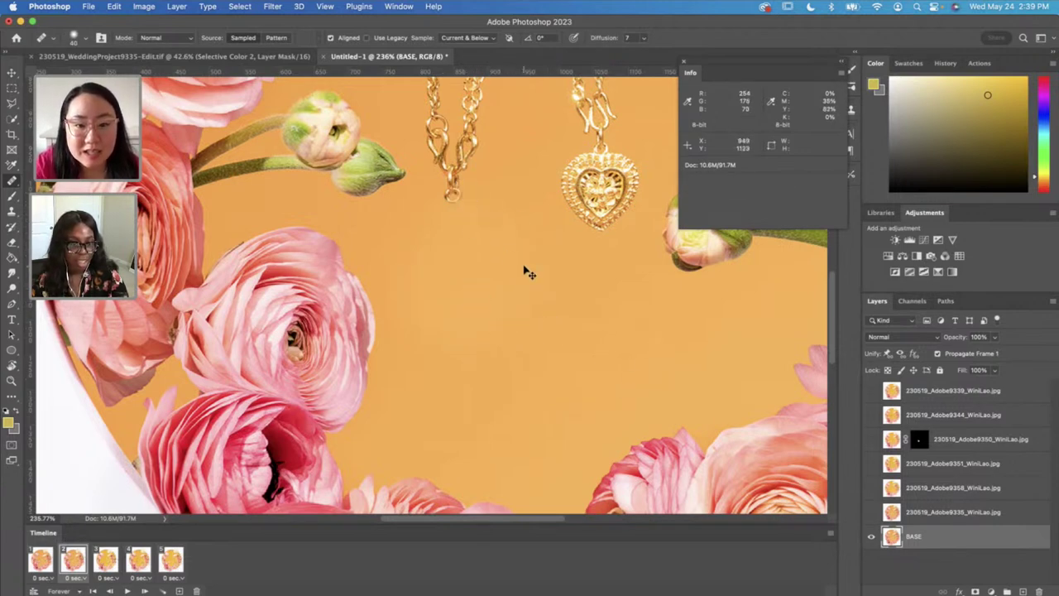
{"action": "key", "text": "bracketleft"}
{"action": "key", "text": "bracketleft"}
{"action": "key", "text": "bracketleft"}
{"action": "key", "text": "bracketleft"}
{"action": "key", "text": "bracketleft"}
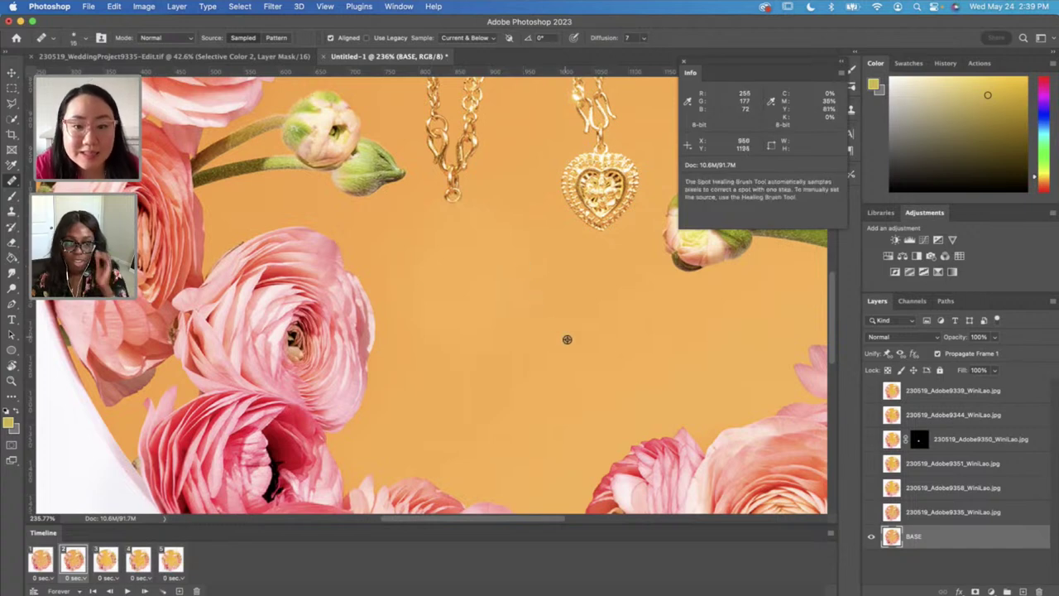
{"action": "key", "text": "bracketright"}
{"action": "key", "text": "bracketright"}
{"action": "key", "text": "bracketright"}
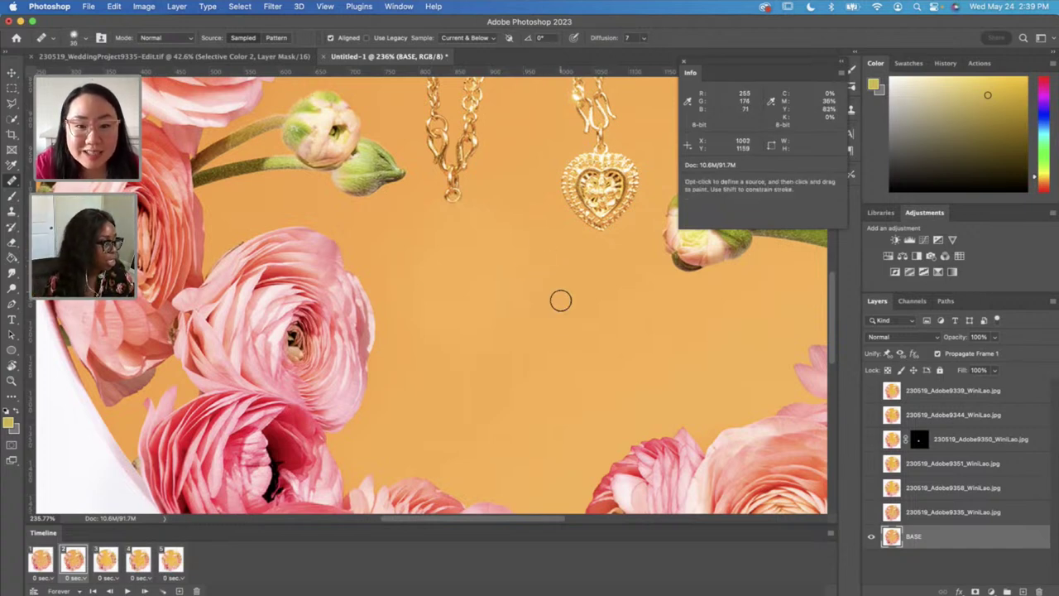
{"action": "key", "text": "alt"}
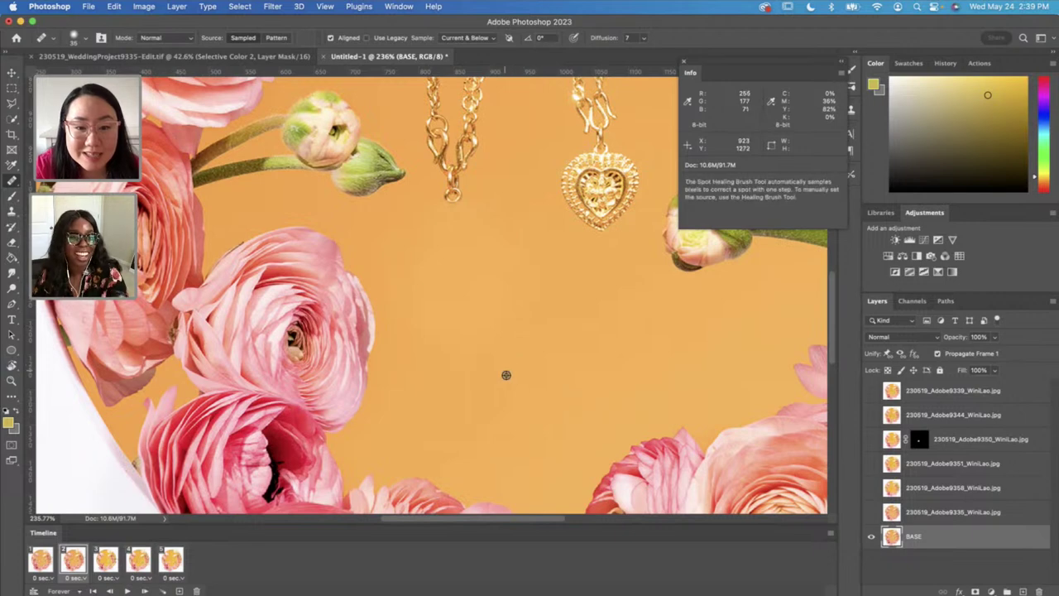
{"action": "left_click", "coordinate": [506, 374], "text": "alt"}
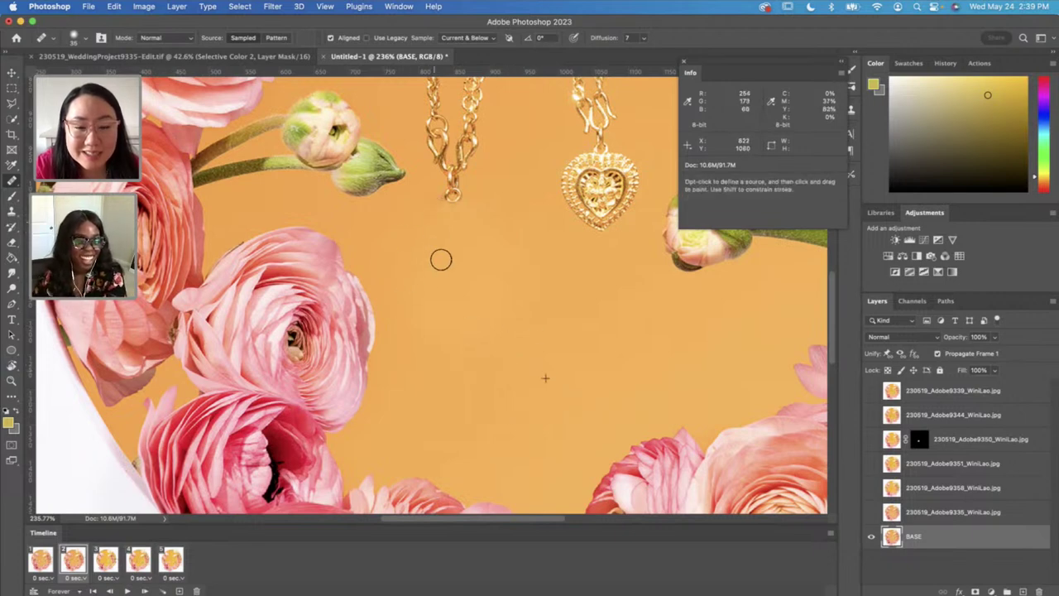
{"action": "left_click", "coordinate": [508, 312], "text": "alt"}
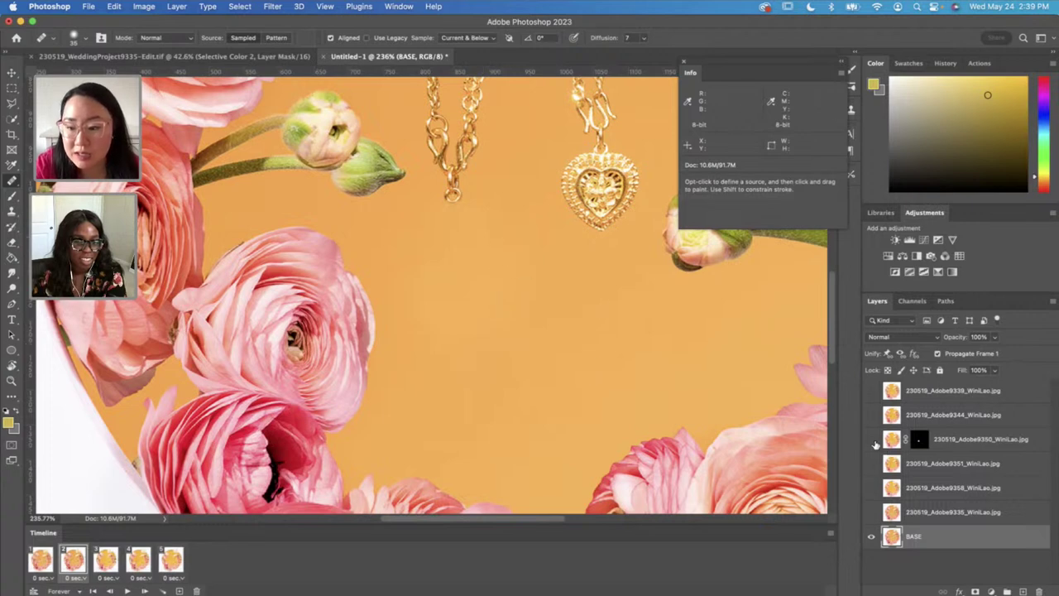
{"action": "left_click", "coordinate": [873, 439]}
{"action": "left_click", "coordinate": [898, 440]}
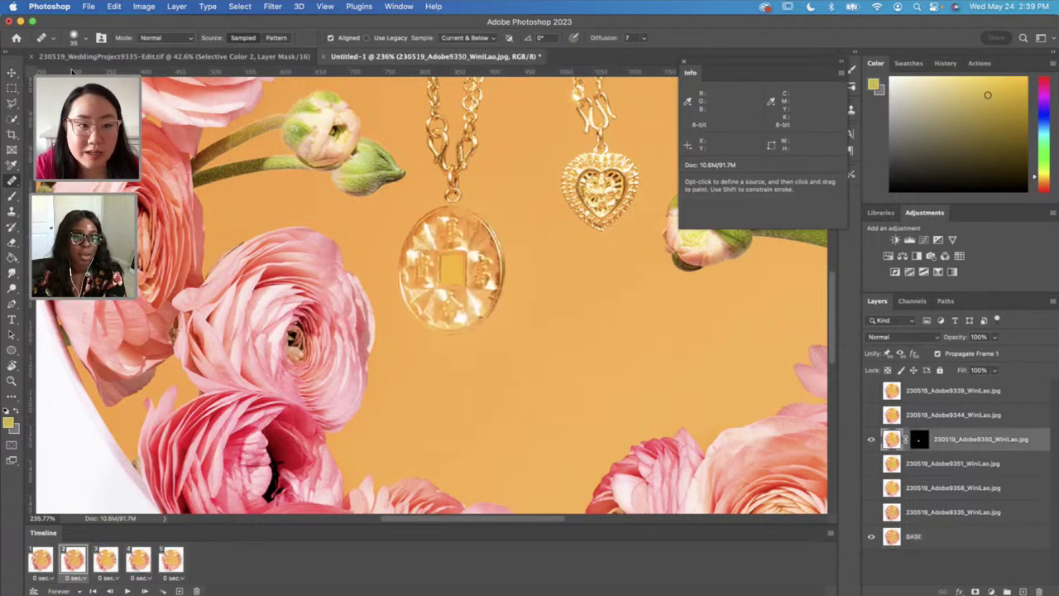
{"action": "left_click", "coordinate": [10, 74]}
Step: Check frames 1 and 2, then add a layer mask to layer 9358 in frame 3
{"action": "left_click_drag", "start_coordinate": [498, 275], "coordinate": [490, 270]}
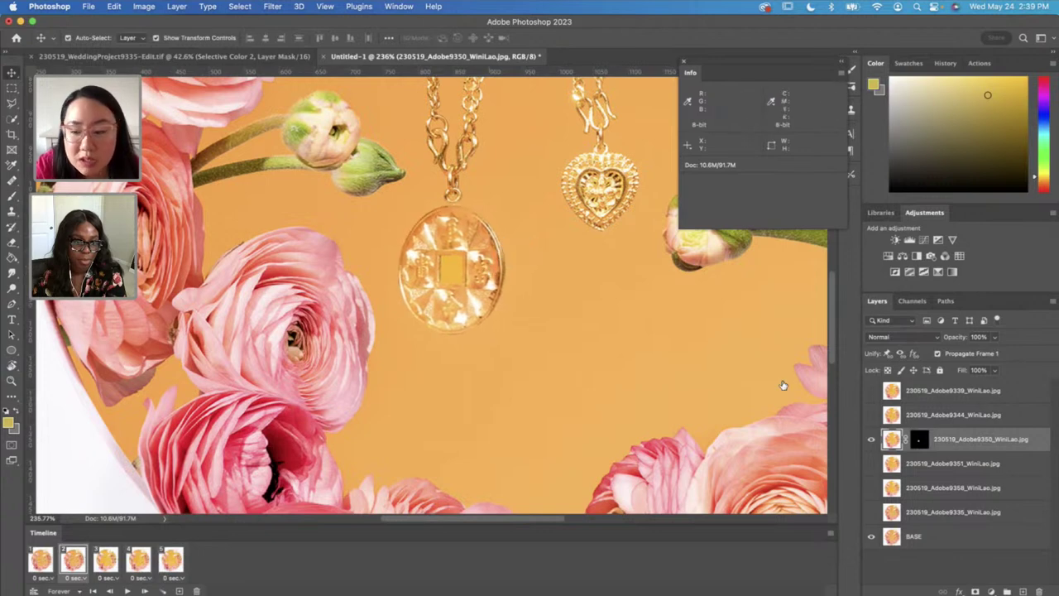
{"action": "left_click", "coordinate": [45, 556]}
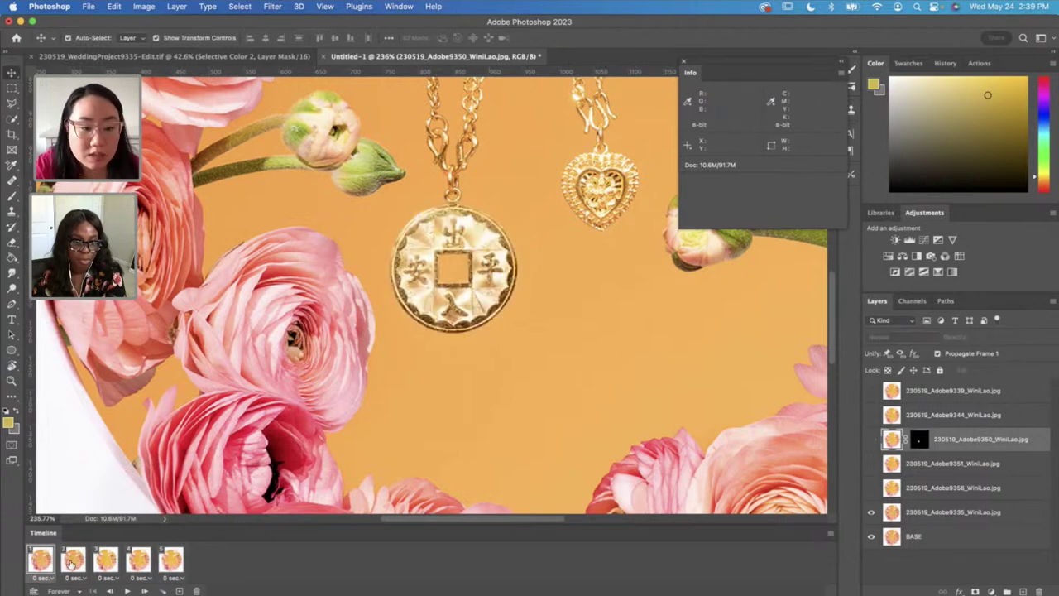
{"action": "left_click", "coordinate": [72, 563]}
{"action": "left_click", "coordinate": [97, 563]}
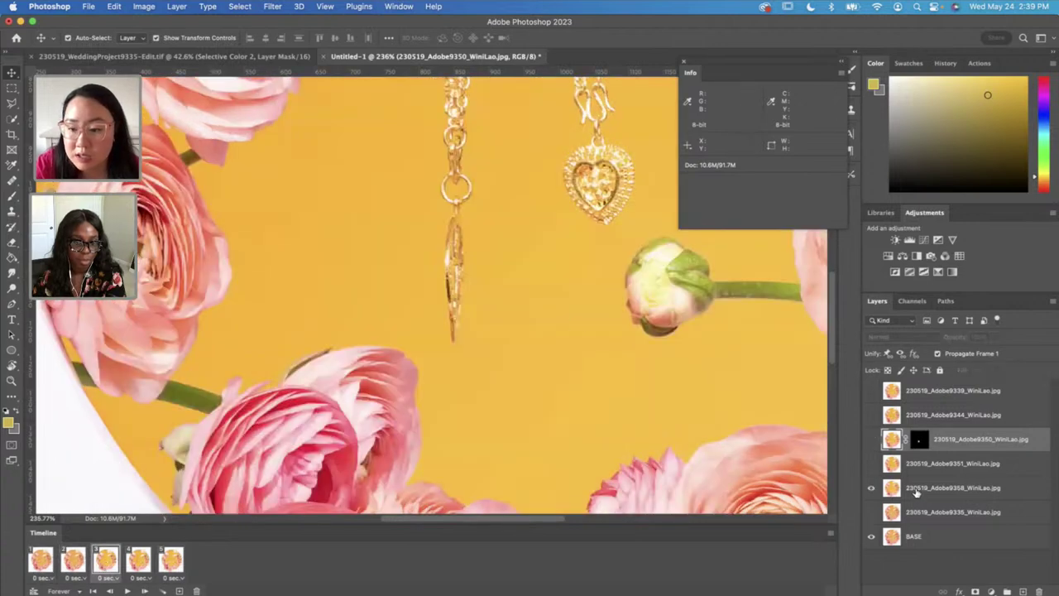
{"action": "left_click", "coordinate": [916, 491]}
{"action": "left_click", "coordinate": [975, 591]}
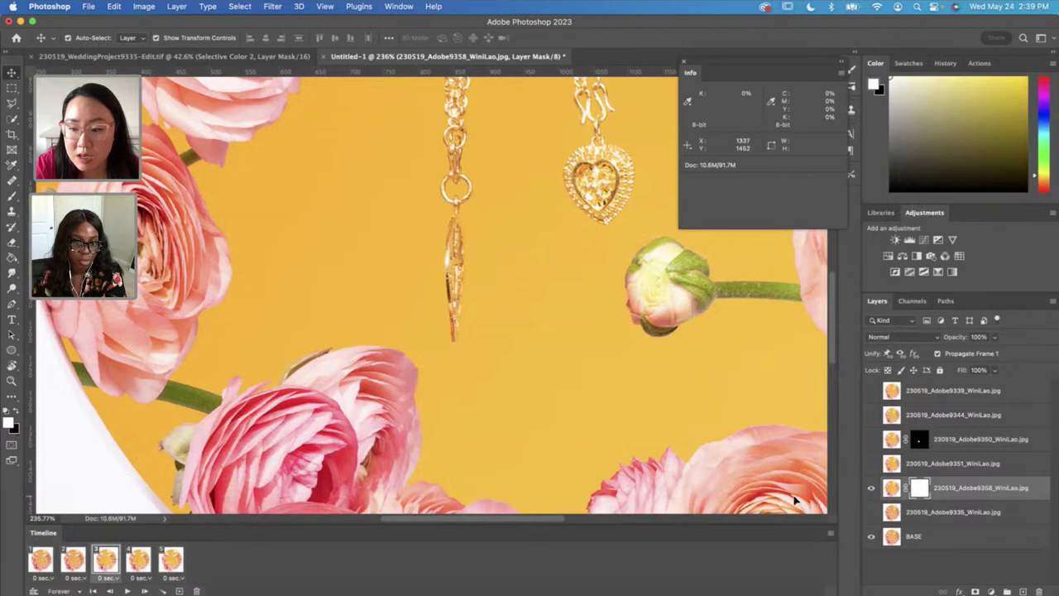
Step: Quick-select the dangling pendant, fill and invert the mask, and shift the pendant up slightly left
{"action": "left_click", "coordinate": [12, 120]}
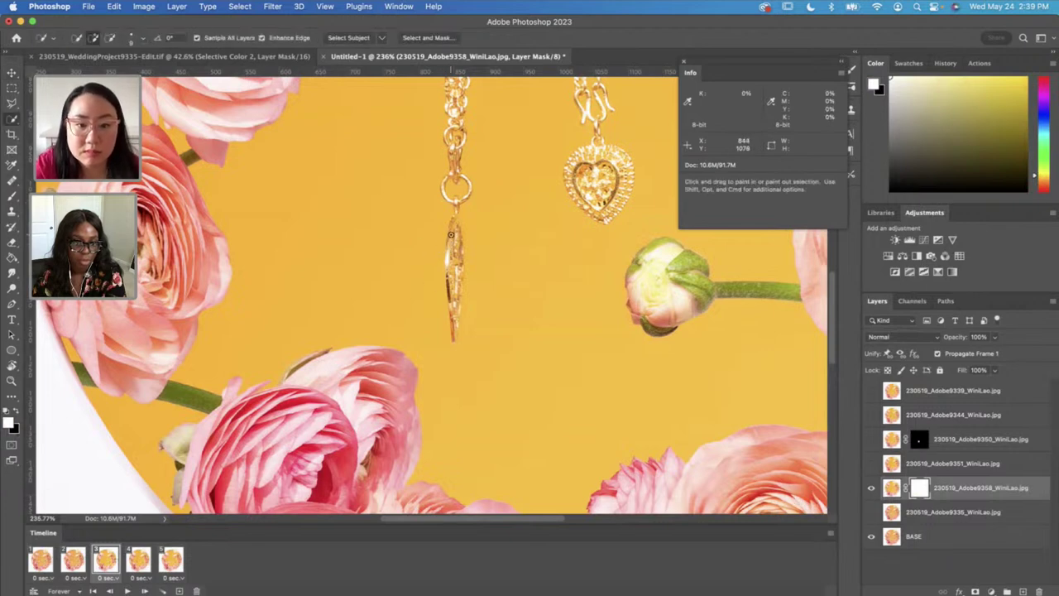
{"action": "left_click_drag", "start_coordinate": [452, 257], "coordinate": [455, 296]}
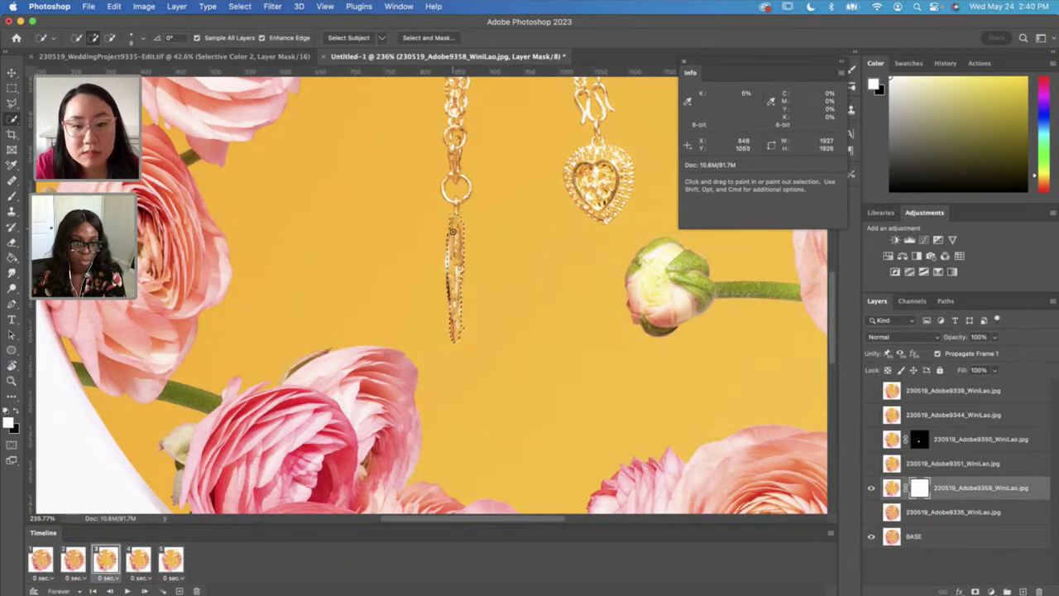
{"action": "left_click_drag", "start_coordinate": [452, 231], "coordinate": [466, 287]}
{"action": "left_click_drag", "start_coordinate": [457, 327], "coordinate": [449, 316]}
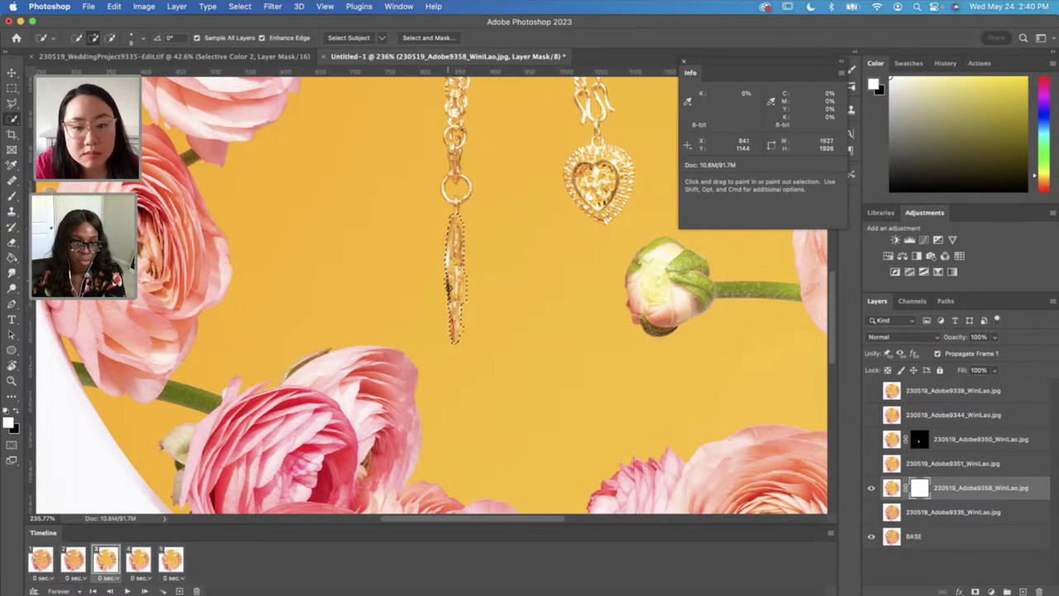
{"action": "key", "text": "alt"}
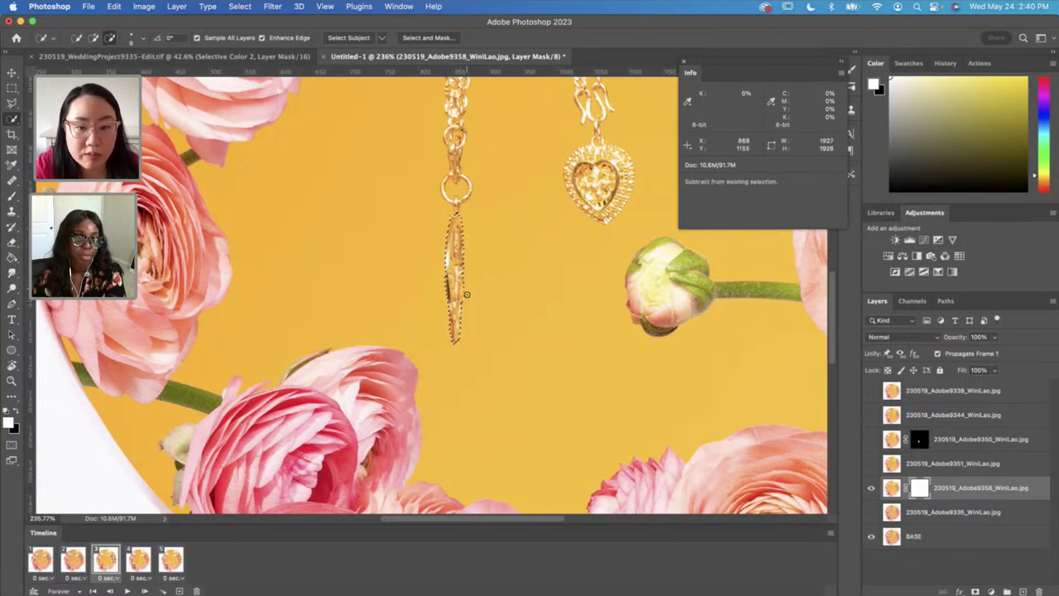
{"action": "mouse_move", "coordinate": [447, 277]}
{"action": "left_mouse_down"}
{"action": "mouse_move", "coordinate": [443, 266]}
{"action": "mouse_move", "coordinate": [442, 281]}
{"action": "left_mouse_up"}
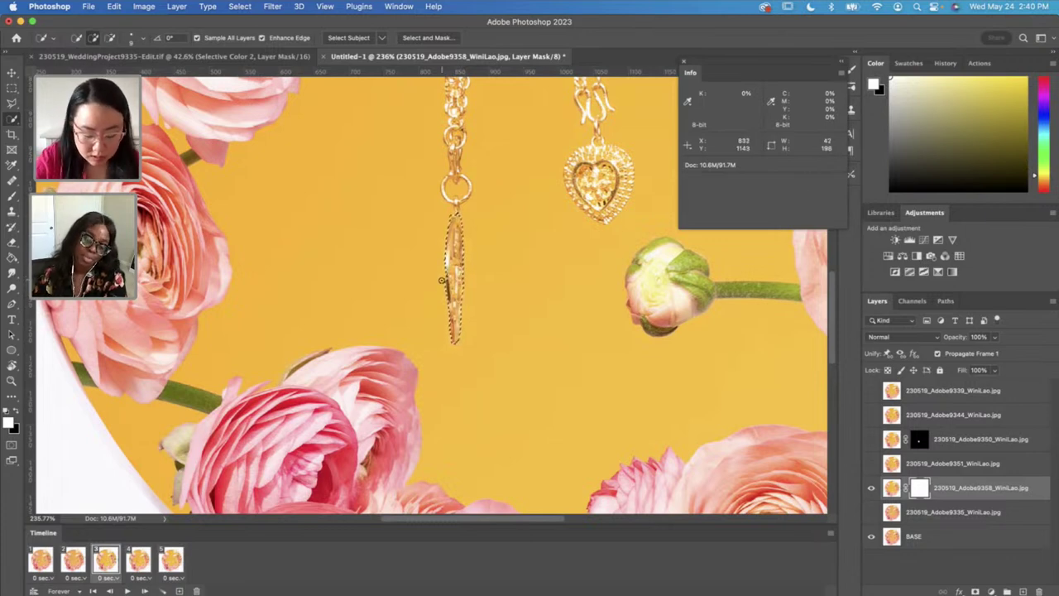
{"action": "key", "text": "super+BackSpace"}
{"action": "key", "text": "super+d"}
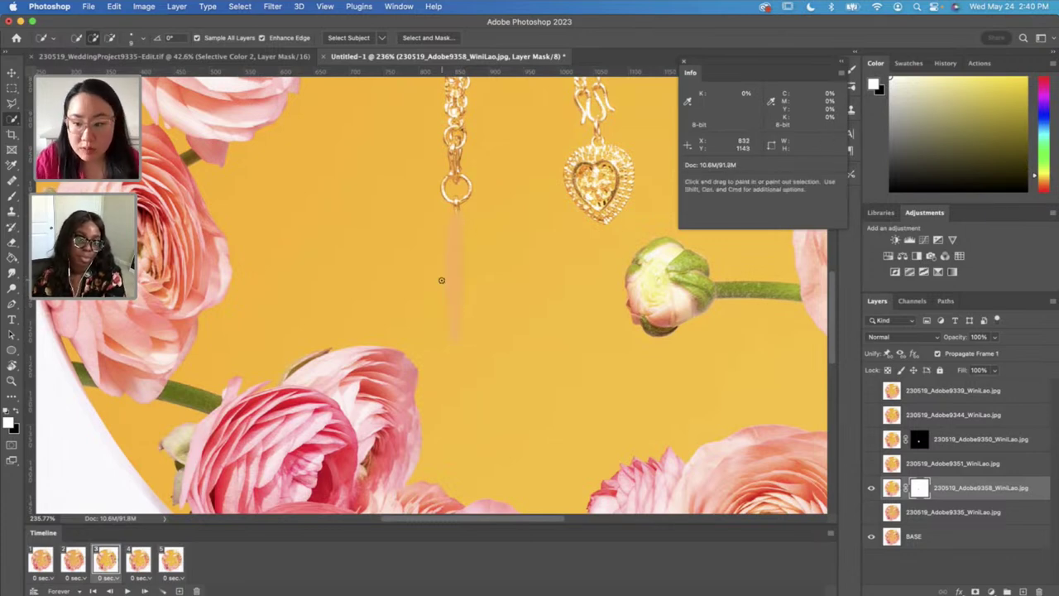
{"action": "key", "text": "super+i"}
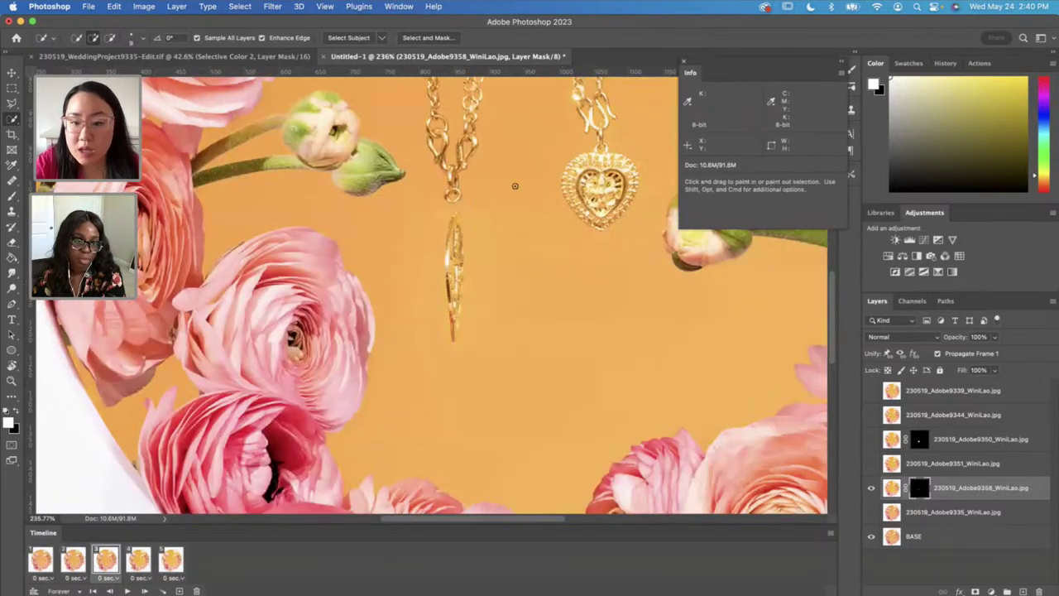
{"action": "left_click", "coordinate": [12, 73]}
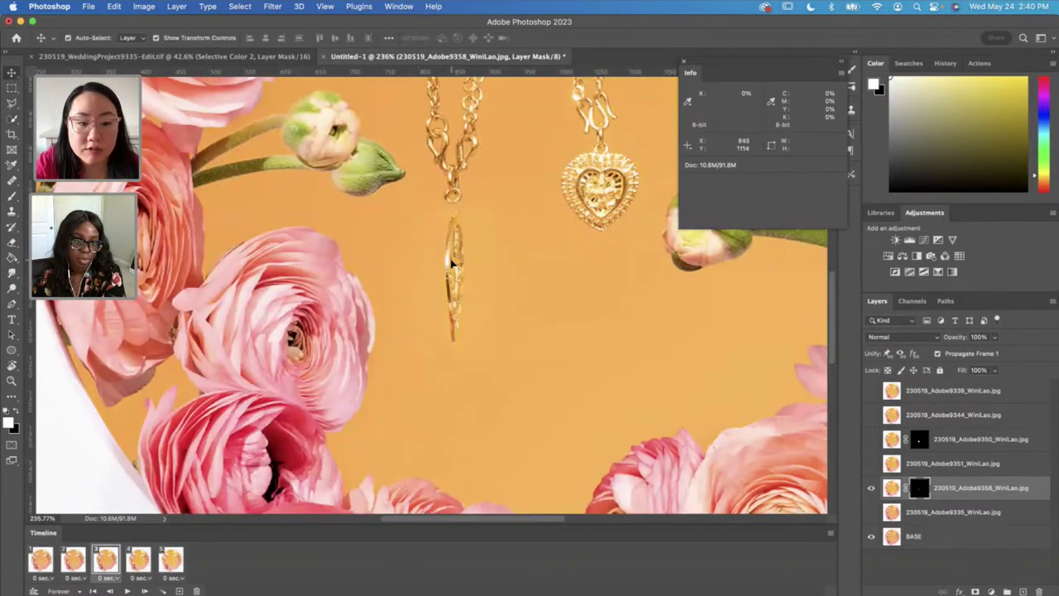
{"action": "left_click_drag", "start_coordinate": [454, 266], "coordinate": [450, 257]}
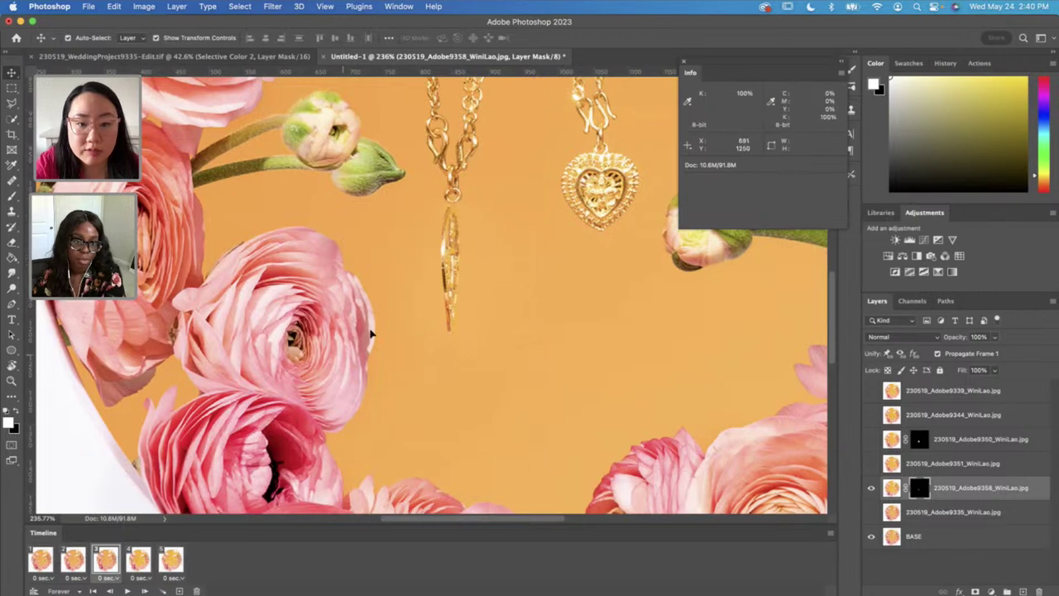
Step: Go to frame 4 and add a layer mask to the 9351 layer
{"action": "left_click", "coordinate": [139, 560]}
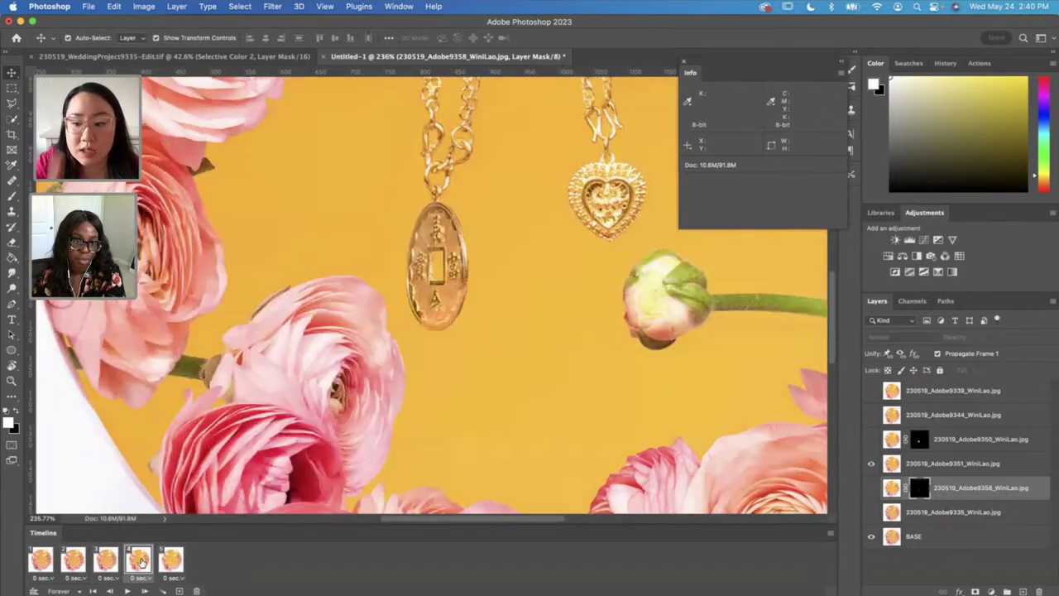
{"action": "left_click", "coordinate": [948, 462]}
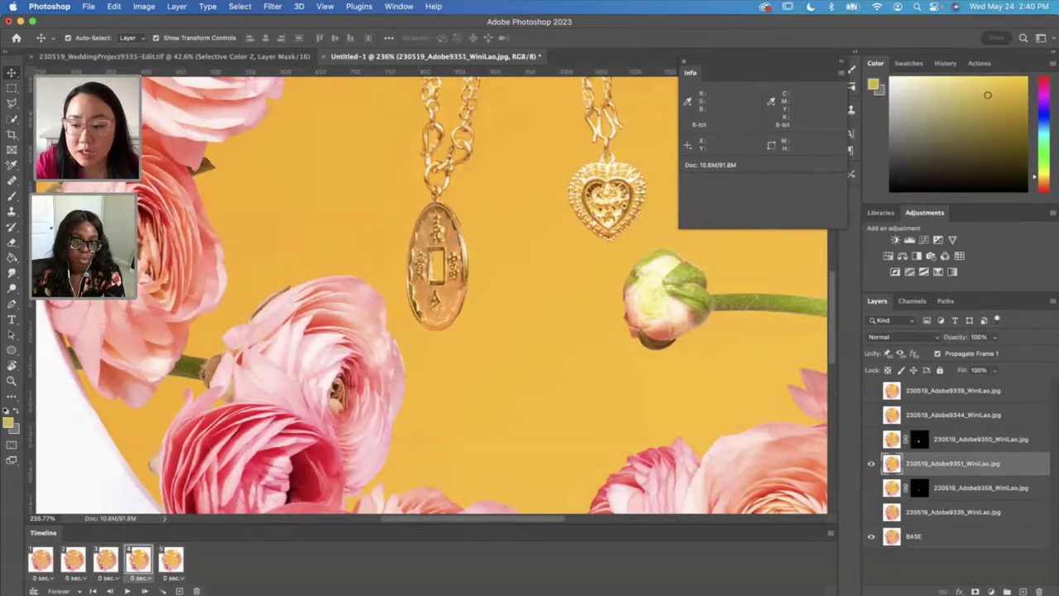
{"action": "left_click", "coordinate": [976, 592]}
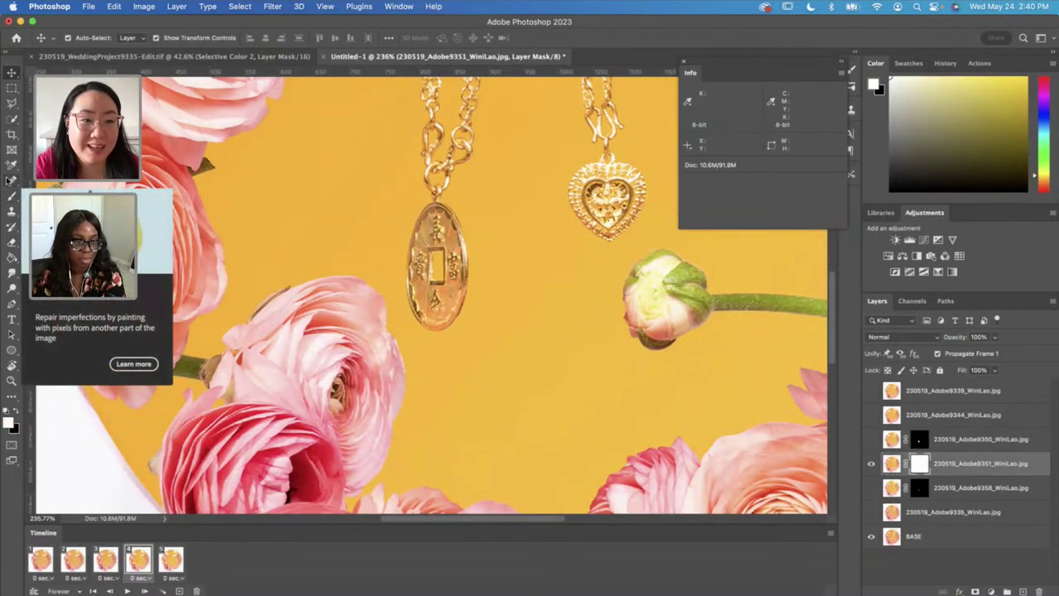
Step: Quick-select the oval coin, fill and invert the mask, then nudge the coin under its chain
{"action": "left_click", "coordinate": [10, 119]}
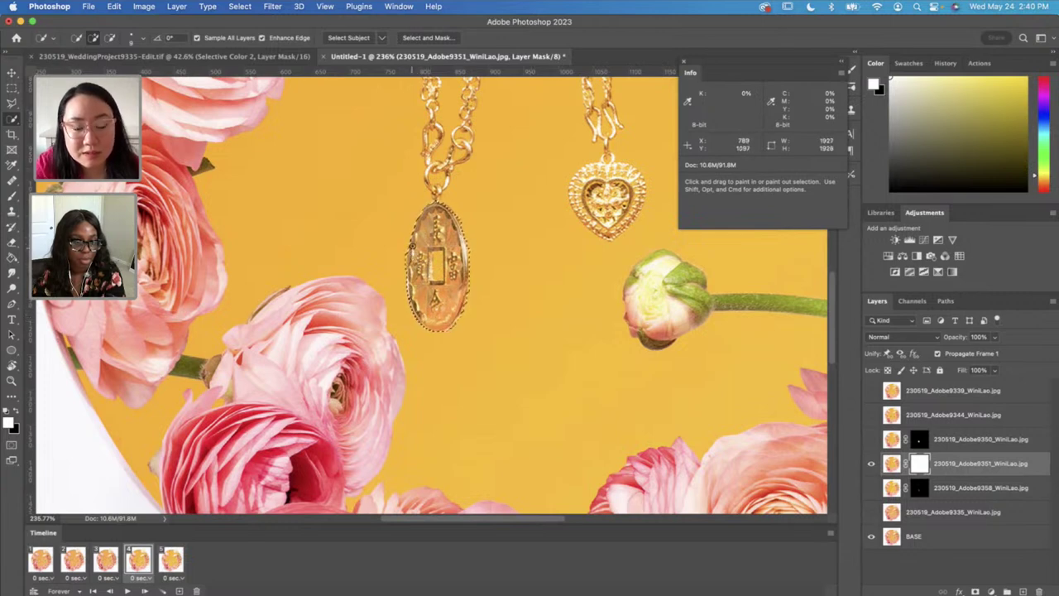
{"action": "left_click_drag", "start_coordinate": [411, 246], "coordinate": [412, 292]}
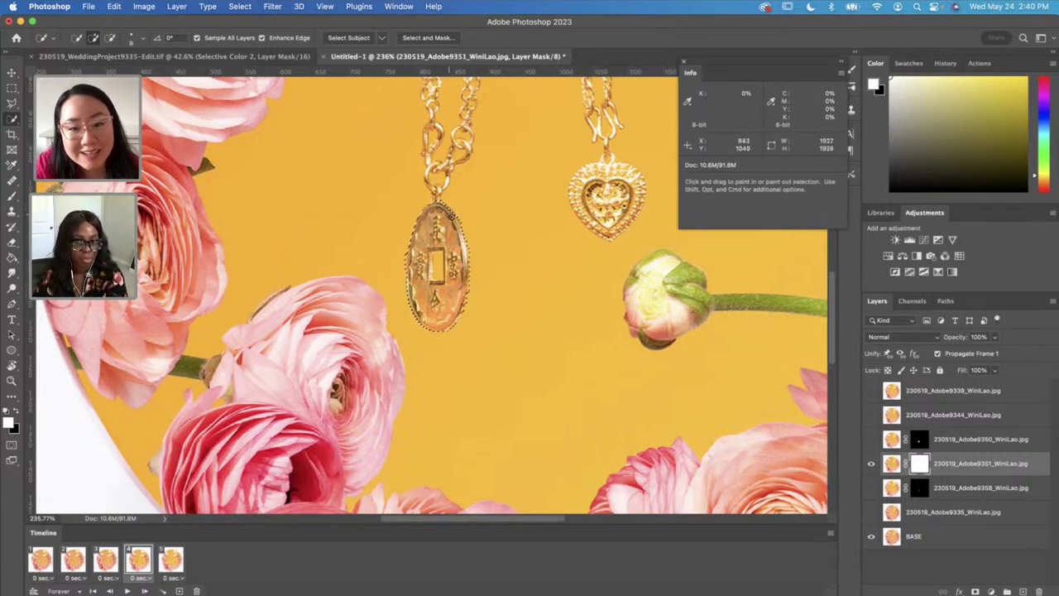
{"action": "key", "text": "super+z"}
{"action": "left_click", "coordinate": [437, 199]}
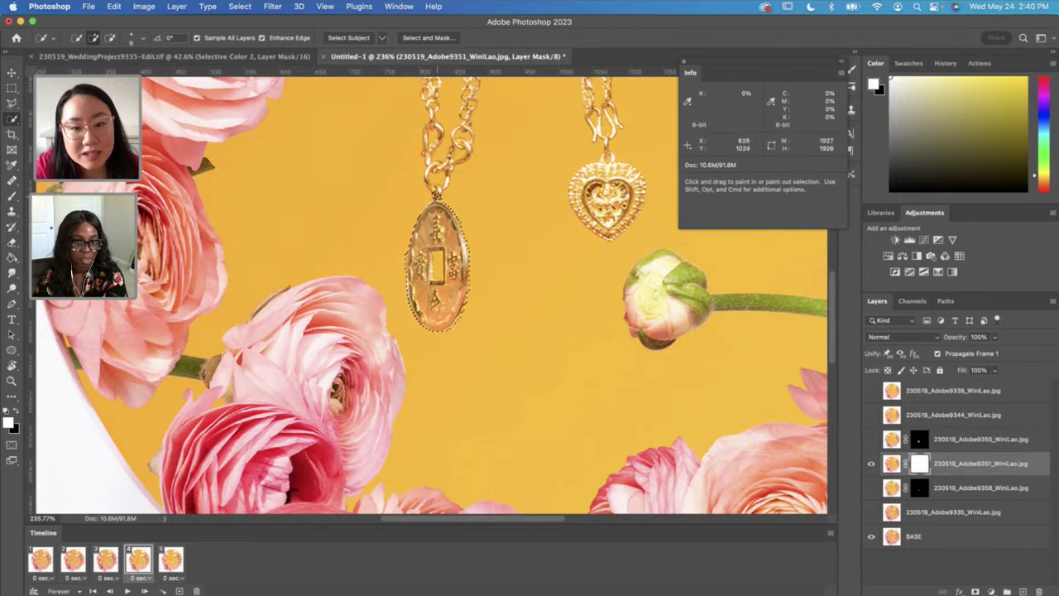
{"action": "key", "text": "Delete"}
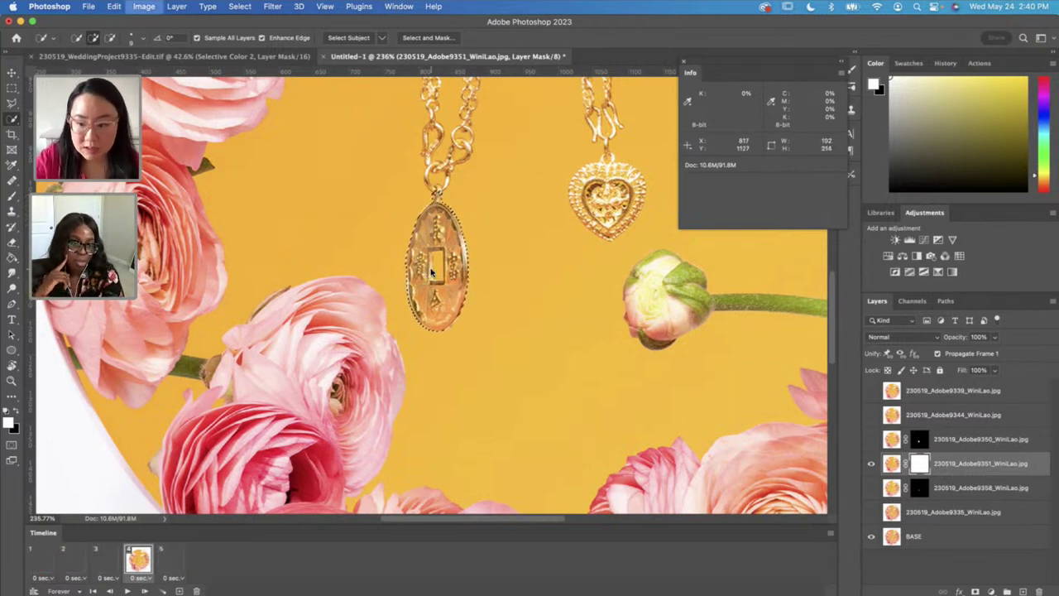
{"action": "key", "text": "super+d"}
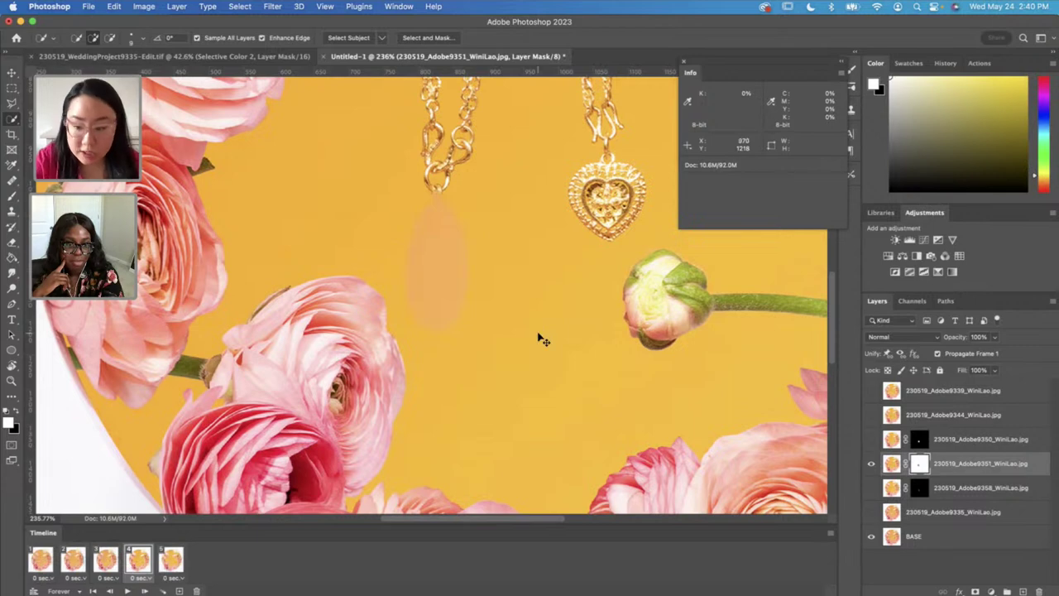
{"action": "key", "text": "super+i"}
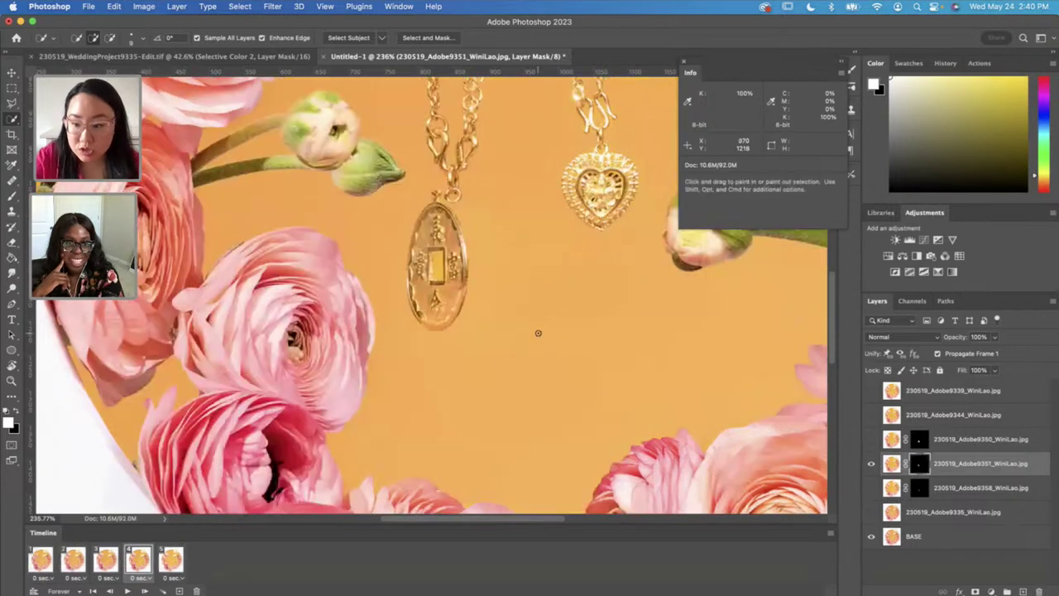
{"action": "left_click", "coordinate": [12, 72]}
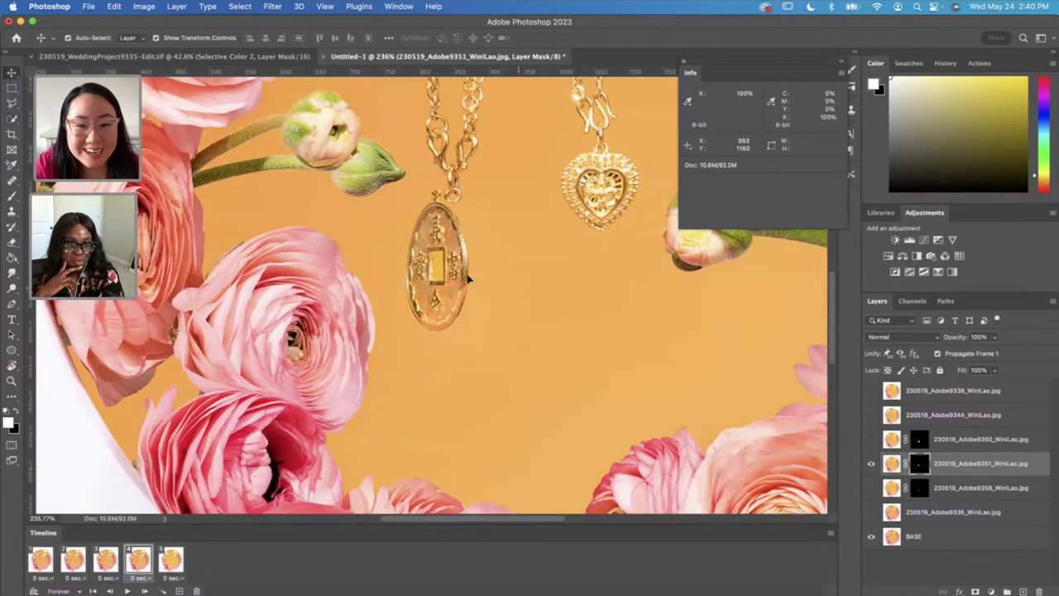
{"action": "mouse_move", "coordinate": [464, 288]}
{"action": "left_mouse_down"}
{"action": "mouse_move", "coordinate": [473, 258]}
{"action": "mouse_move", "coordinate": [468, 283]}
{"action": "left_mouse_up"}
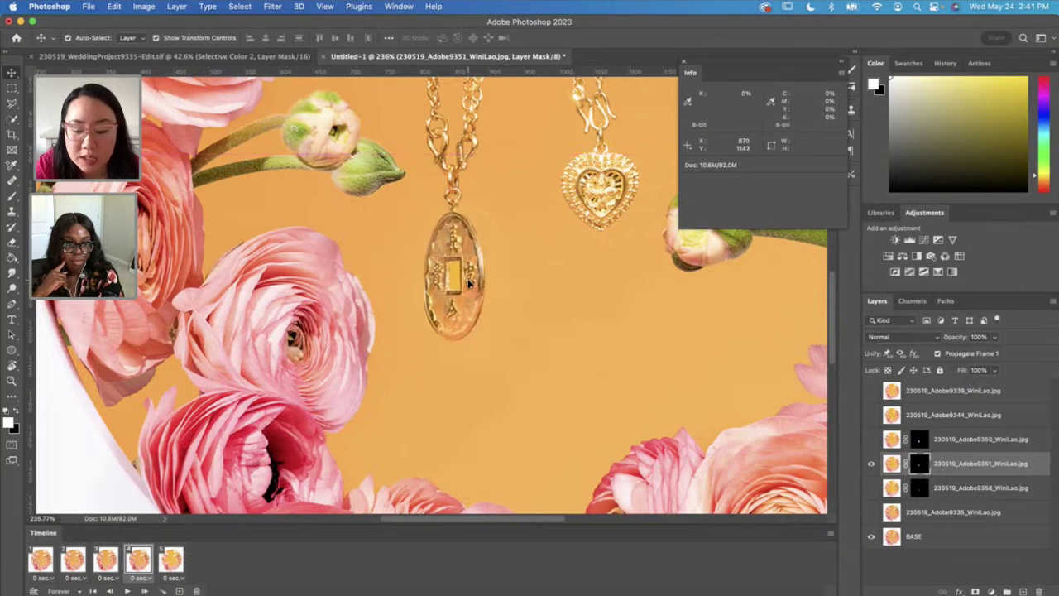
{"action": "key", "text": "Up"}
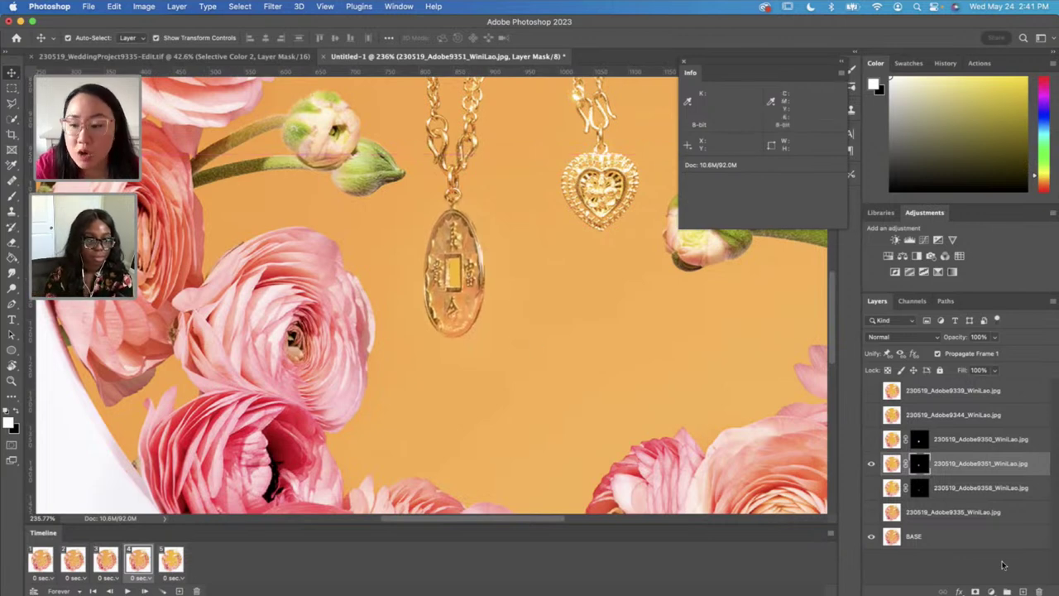
Step: In frame 5, add a layer mask to layer 9339 and target that mask
{"action": "left_click", "coordinate": [176, 562]}
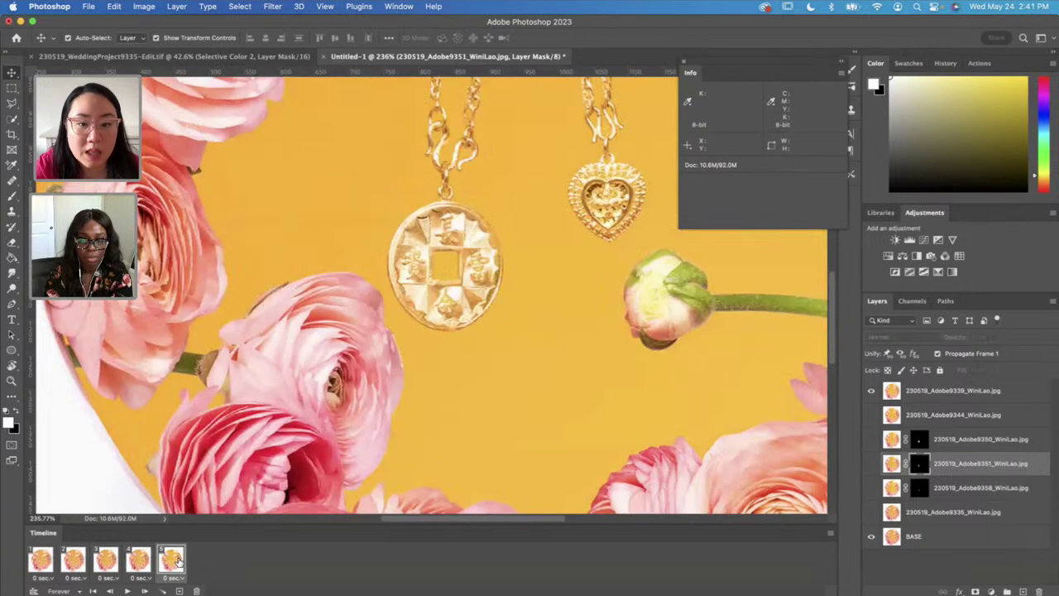
{"action": "left_click", "coordinate": [918, 400]}
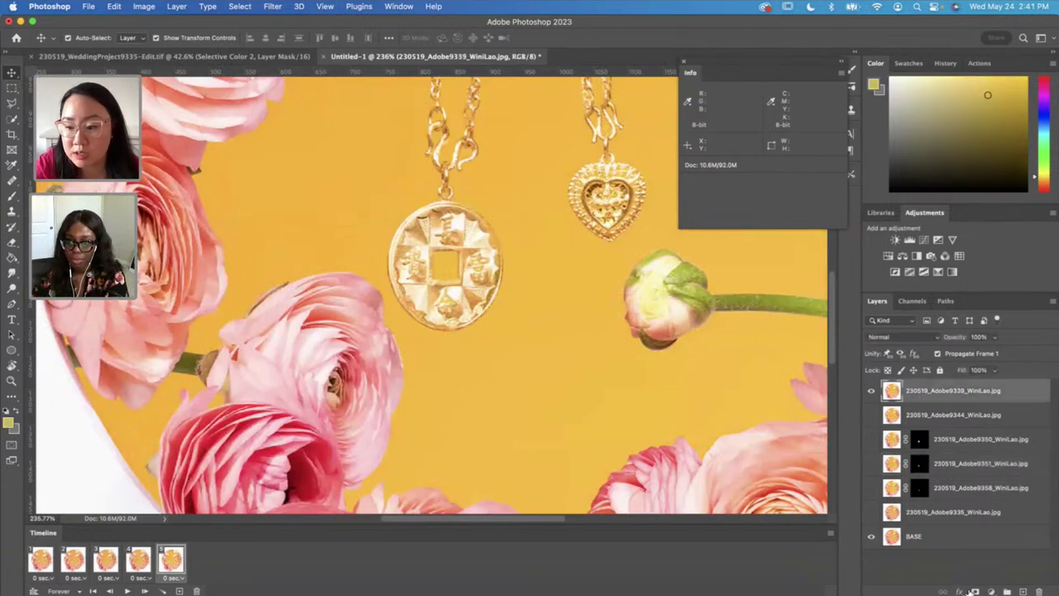
{"action": "left_click", "coordinate": [975, 592]}
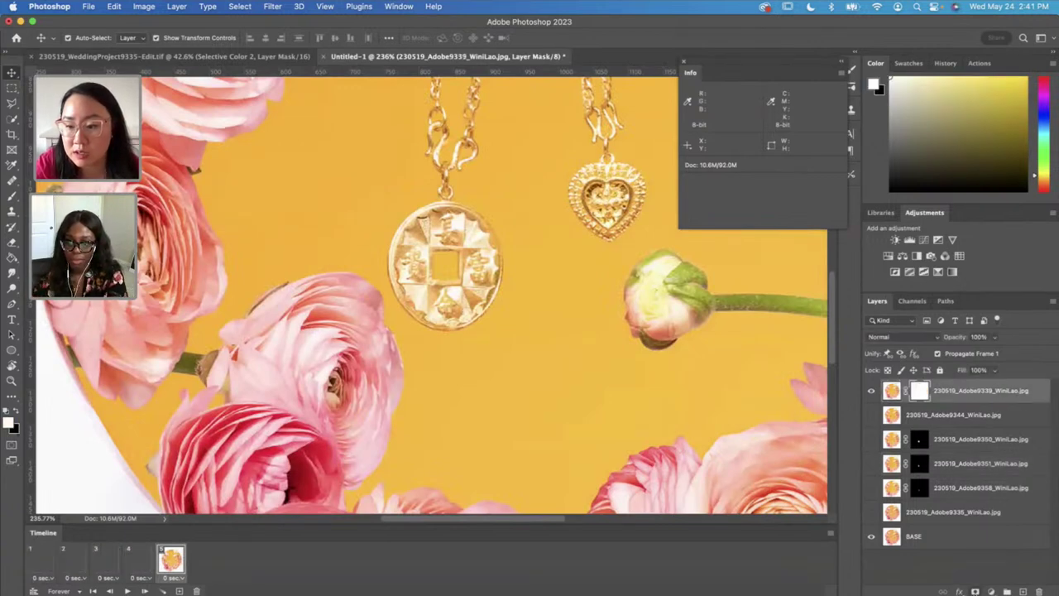
{"action": "left_click", "coordinate": [939, 415]}
{"action": "left_click", "coordinate": [917, 396]}
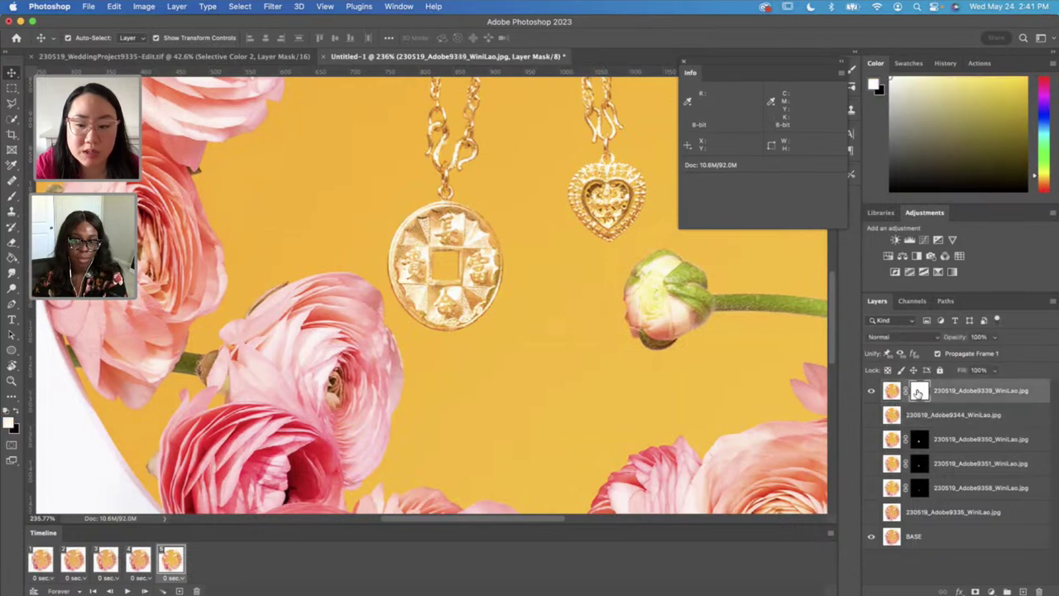
Step: Quick-select the round gold coin, fill the mask, deselect, and invert it so only the coin shows
{"action": "key", "text": "w"}
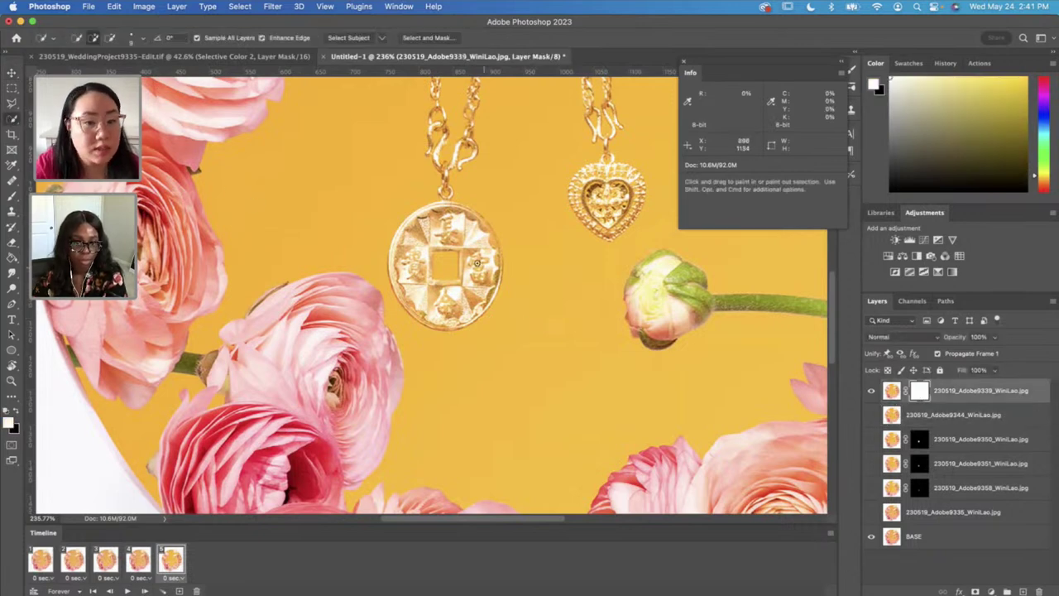
{"action": "mouse_move", "coordinate": [416, 252]}
{"action": "left_mouse_down"}
{"action": "mouse_move", "coordinate": [415, 280]}
{"action": "mouse_move", "coordinate": [444, 307]}
{"action": "mouse_move", "coordinate": [477, 254]}
{"action": "left_mouse_up"}
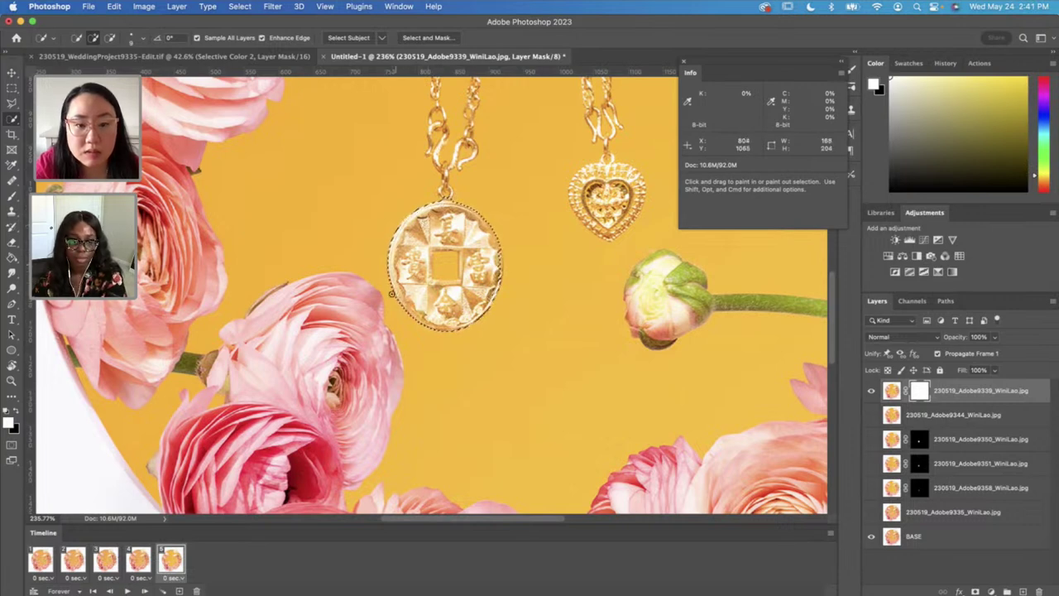
{"action": "key", "text": "alt"}
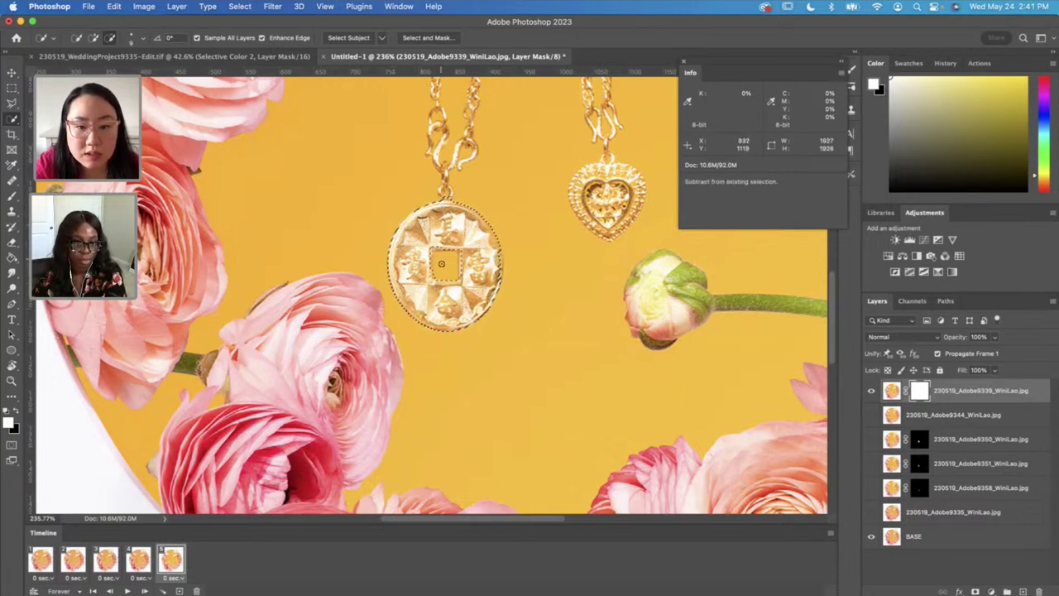
{"action": "left_click", "coordinate": [441, 263], "text": "alt"}
{"action": "key", "text": "super+shift+i"}
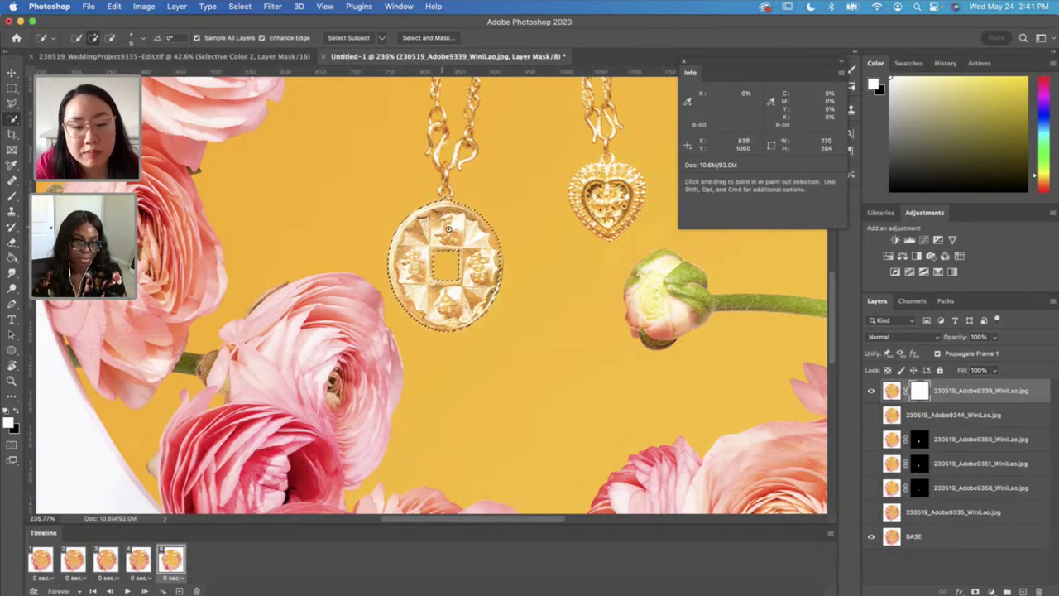
{"action": "key", "text": "super+shift+i"}
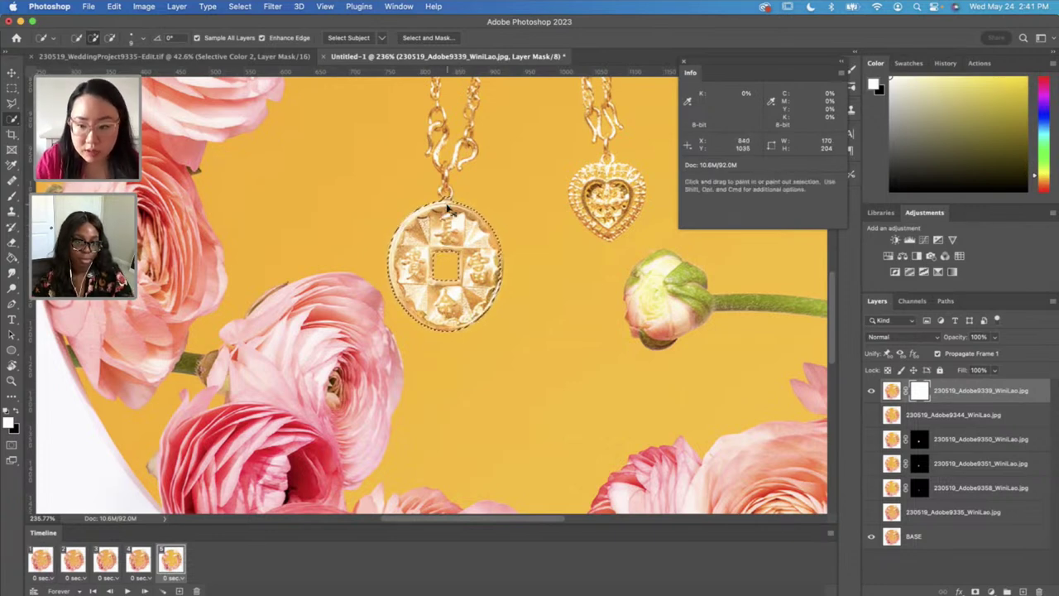
{"action": "key", "text": "Delete"}
{"action": "key", "text": "super+d"}
{"action": "key", "text": "super+i"}
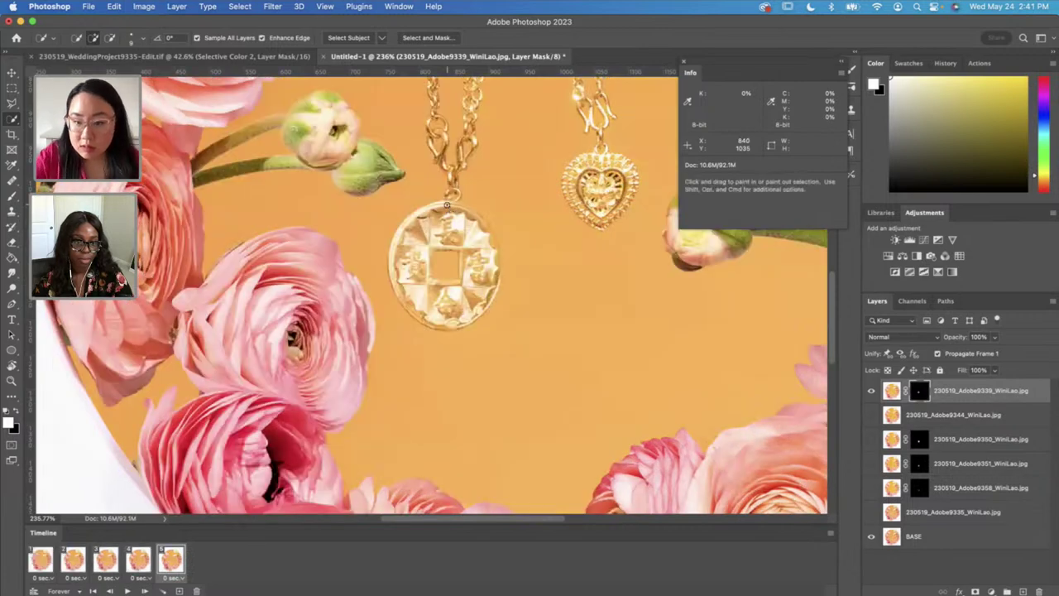
{"action": "key", "text": "v"}
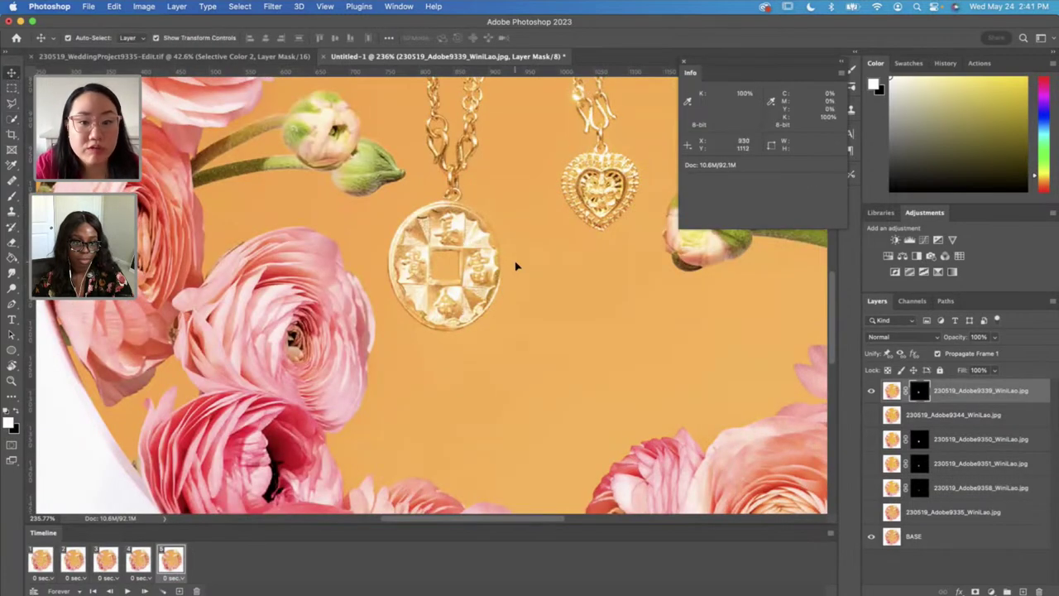
{"action": "left_click", "coordinate": [449, 280]}
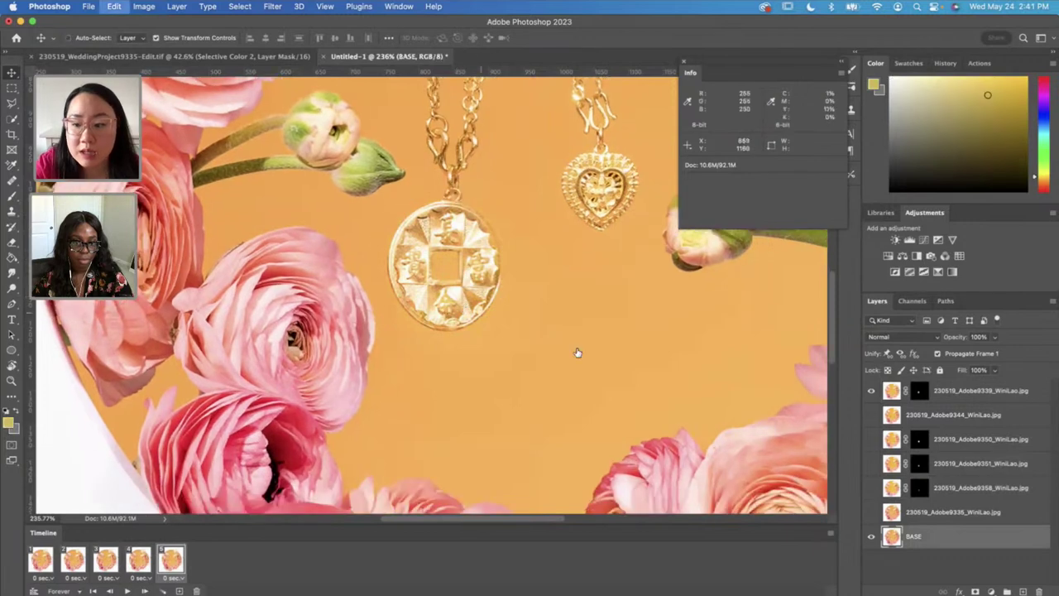
Step: Drag the 9339 coin about 16 px right and 5 px down, then fit the canvas on screen
{"action": "left_click", "coordinate": [891, 391]}
{"action": "left_click", "coordinate": [355, 269]}
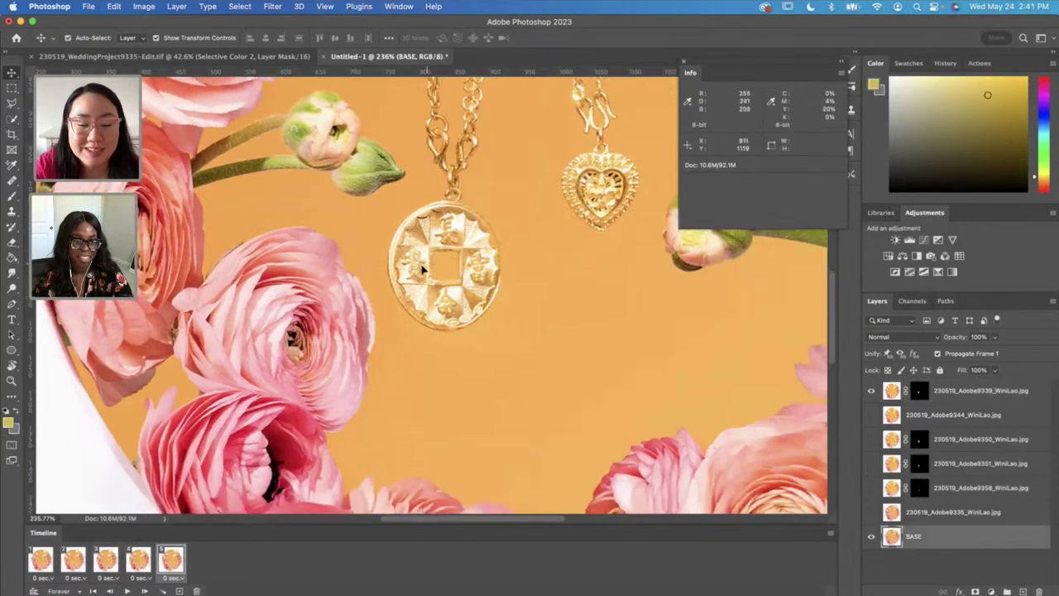
{"action": "left_click", "coordinate": [416, 266]}
{"action": "left_click_drag", "start_coordinate": [416, 267], "coordinate": [417, 276]}
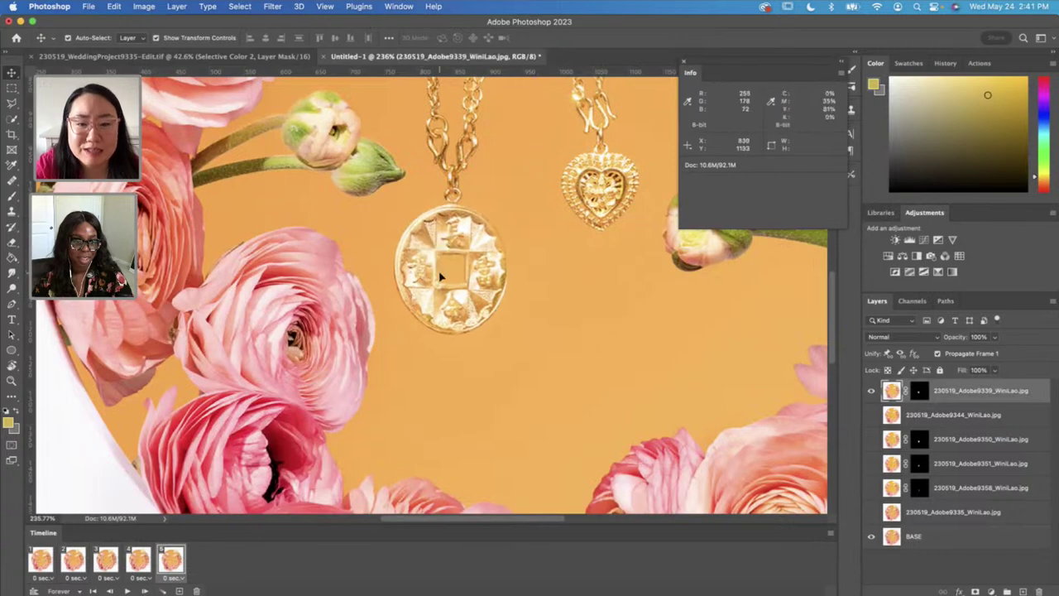
{"action": "key", "text": "super+0"}
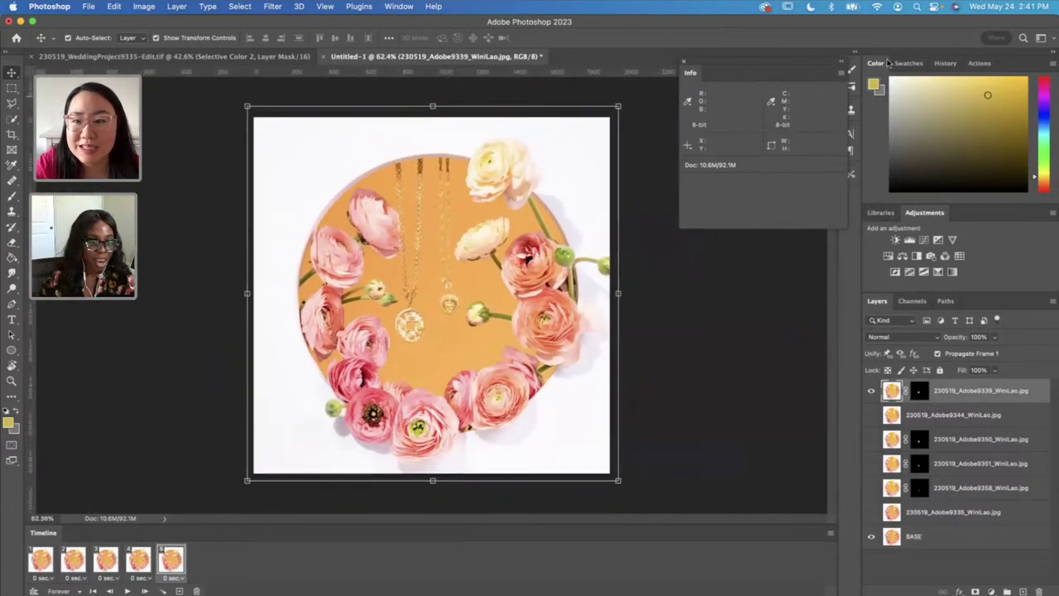
Step: Briefly play the animation, then set all five frames to a 0.2-second delay
{"action": "left_click", "coordinate": [41, 560]}
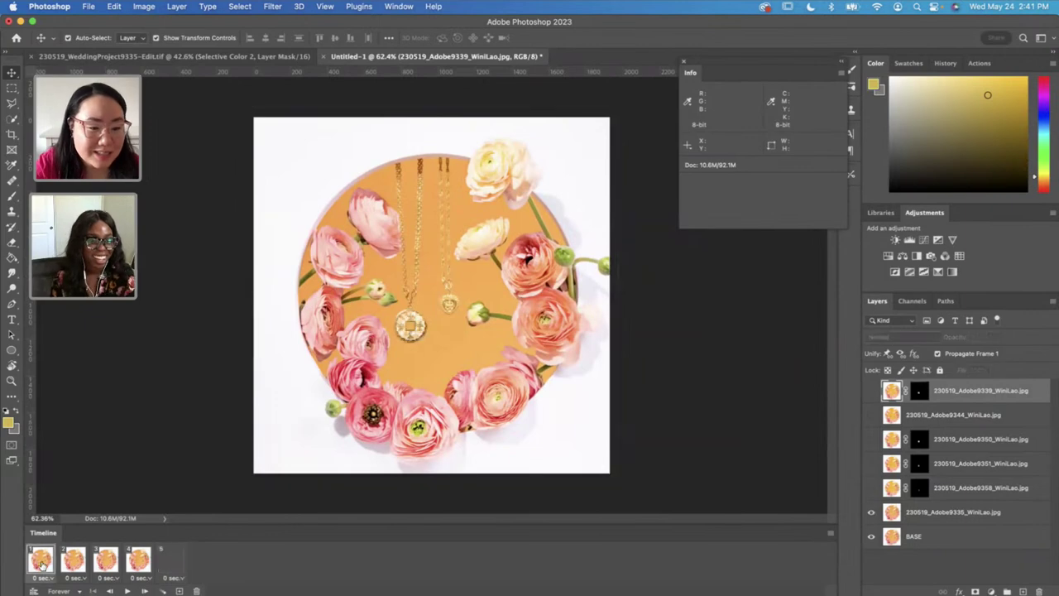
{"action": "left_click", "coordinate": [127, 590]}
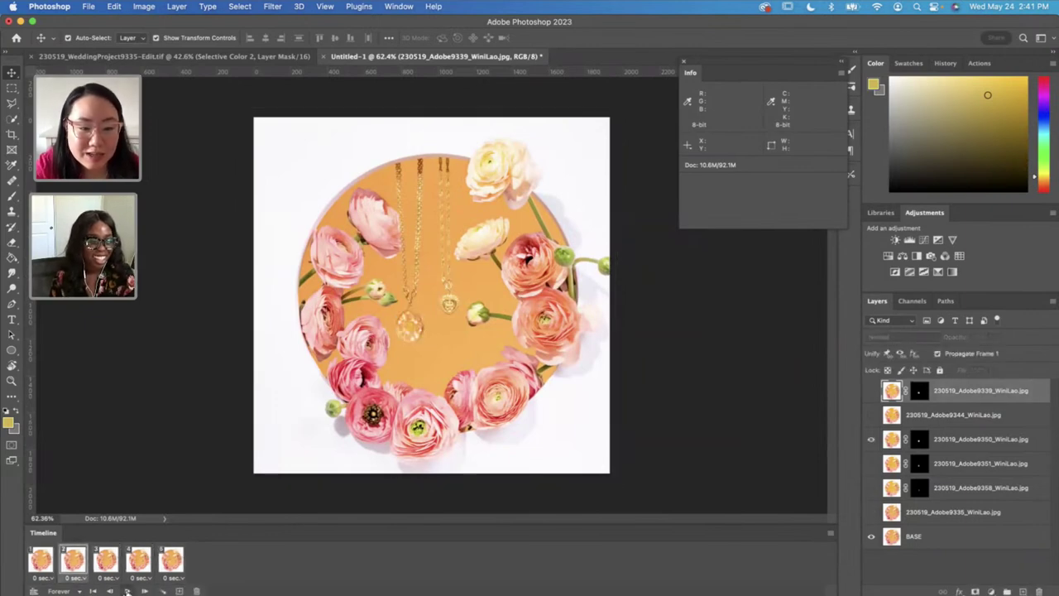
{"action": "left_click", "coordinate": [40, 560]}
{"action": "left_click", "coordinate": [171, 560], "text": "shift"}
{"action": "left_click", "coordinate": [172, 578]}
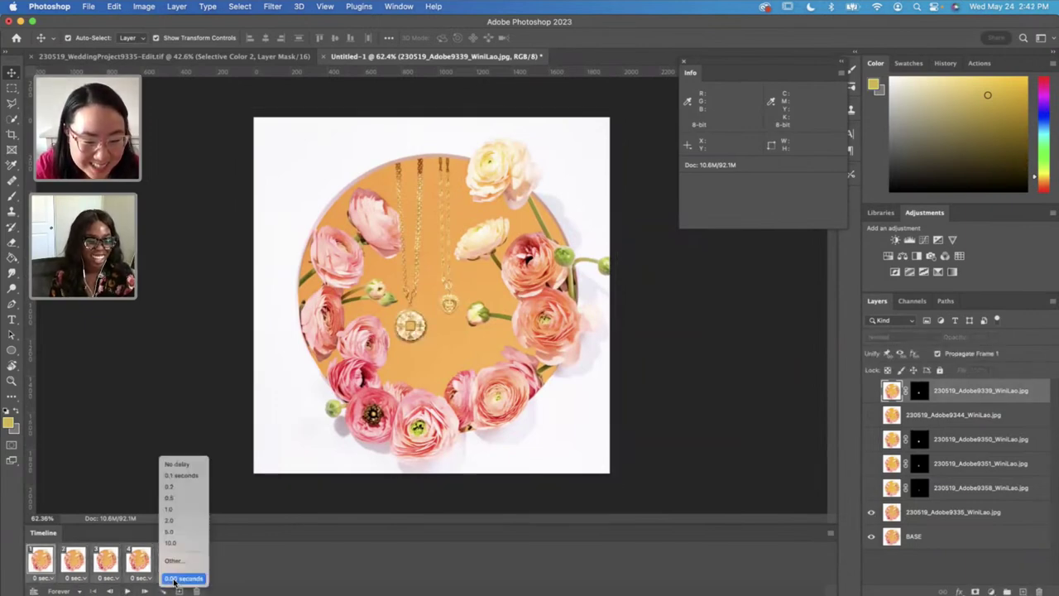
{"action": "left_click", "coordinate": [178, 486]}
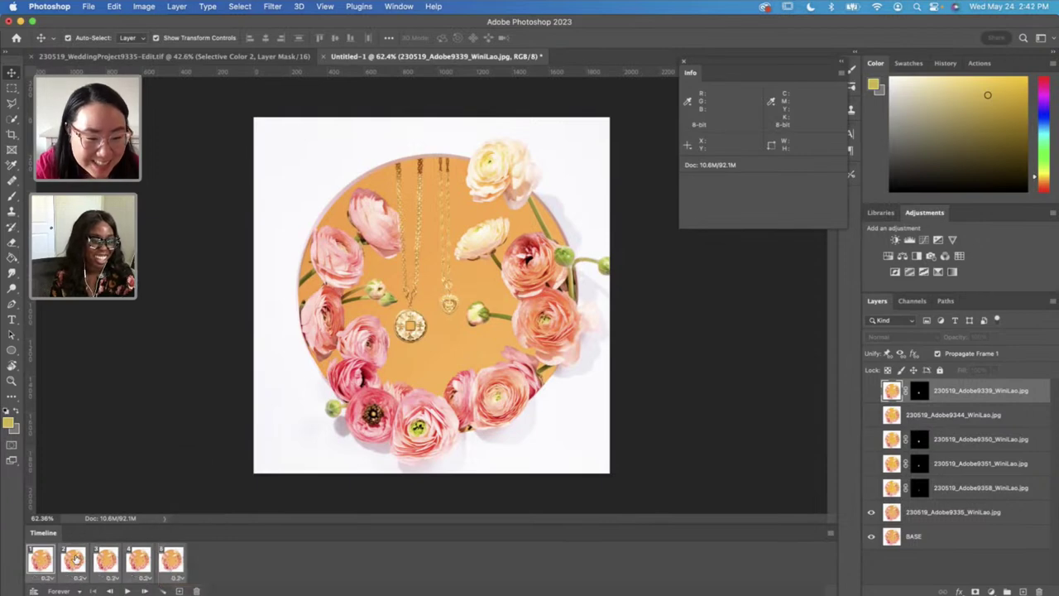
Step: Preview the animation playback from frame 1 and inspect frames 5, 1 and 4
{"action": "left_click", "coordinate": [40, 561]}
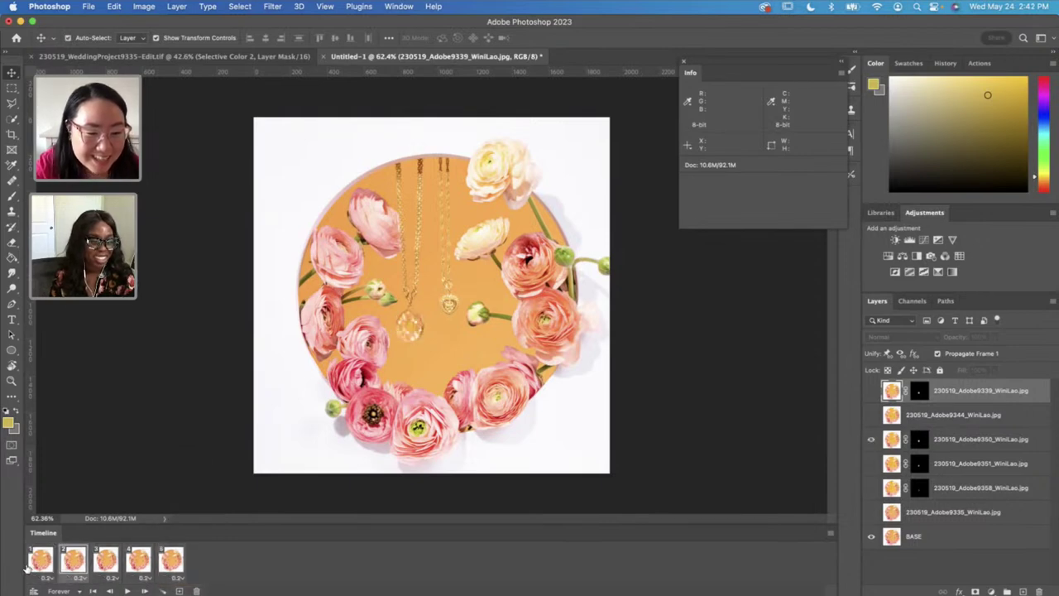
{"action": "left_click", "coordinate": [127, 590]}
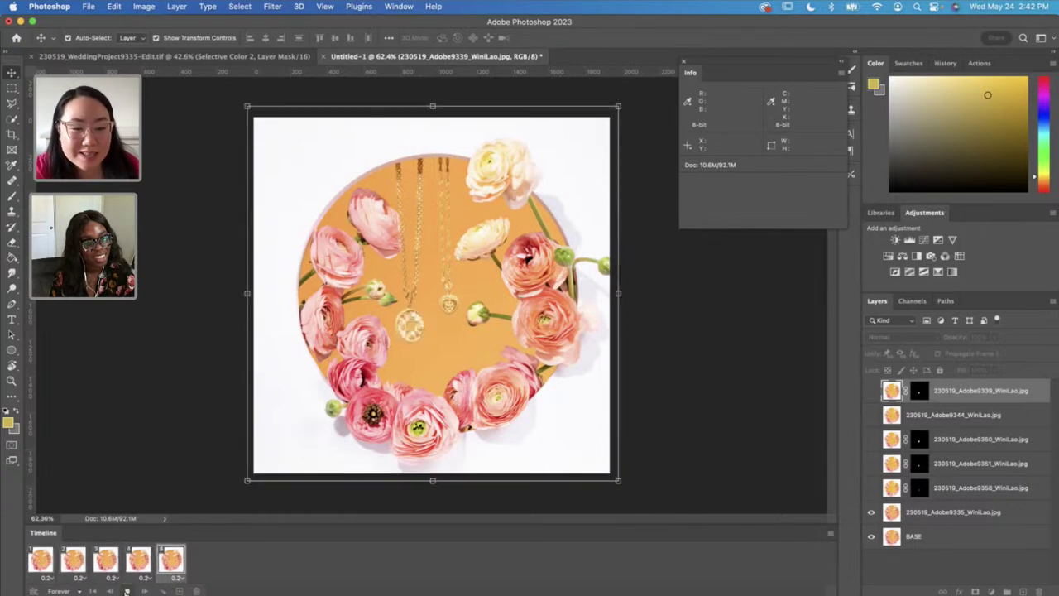
{"action": "left_click", "coordinate": [126, 591]}
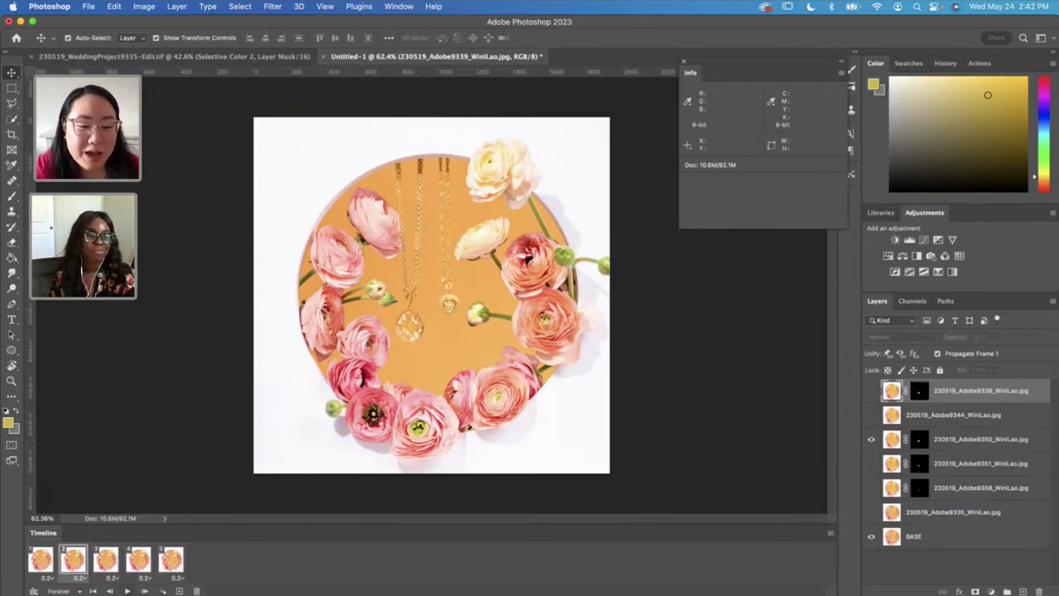
{"action": "left_click", "coordinate": [127, 591]}
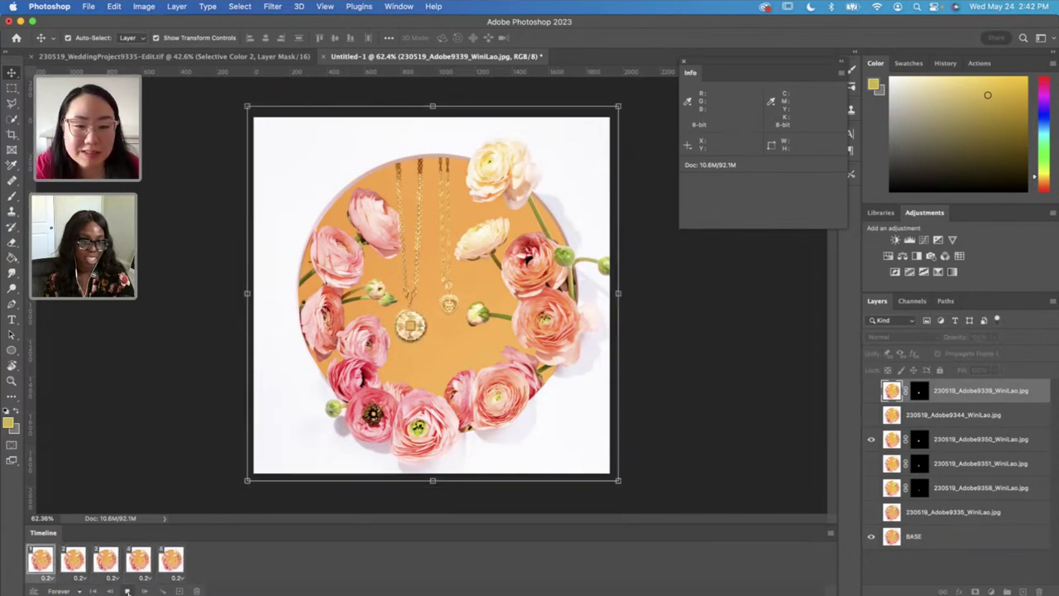
{"action": "left_click", "coordinate": [127, 591]}
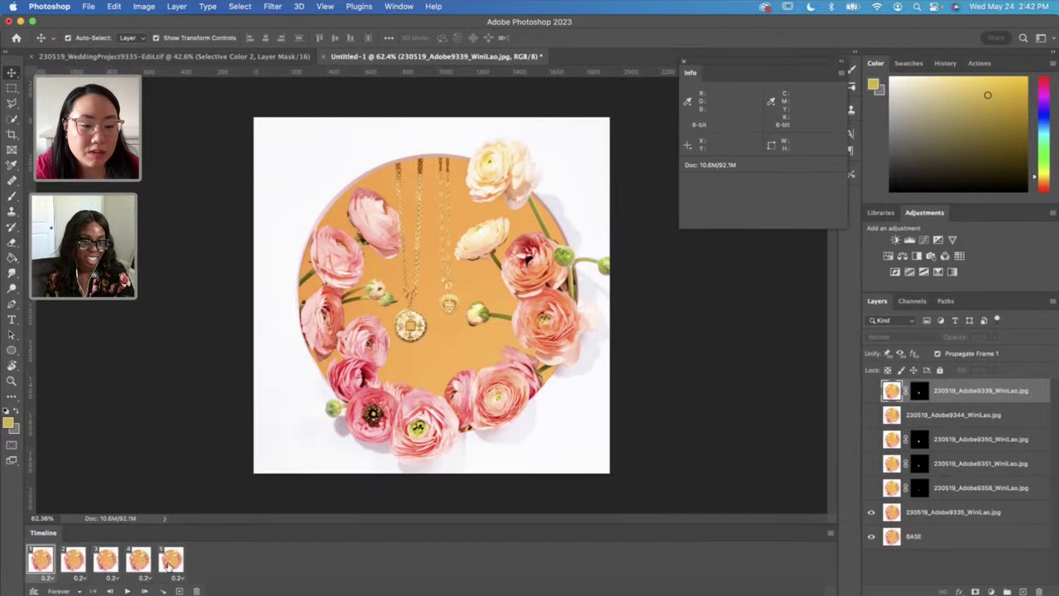
{"action": "left_click", "coordinate": [168, 562]}
{"action": "left_click", "coordinate": [42, 559]}
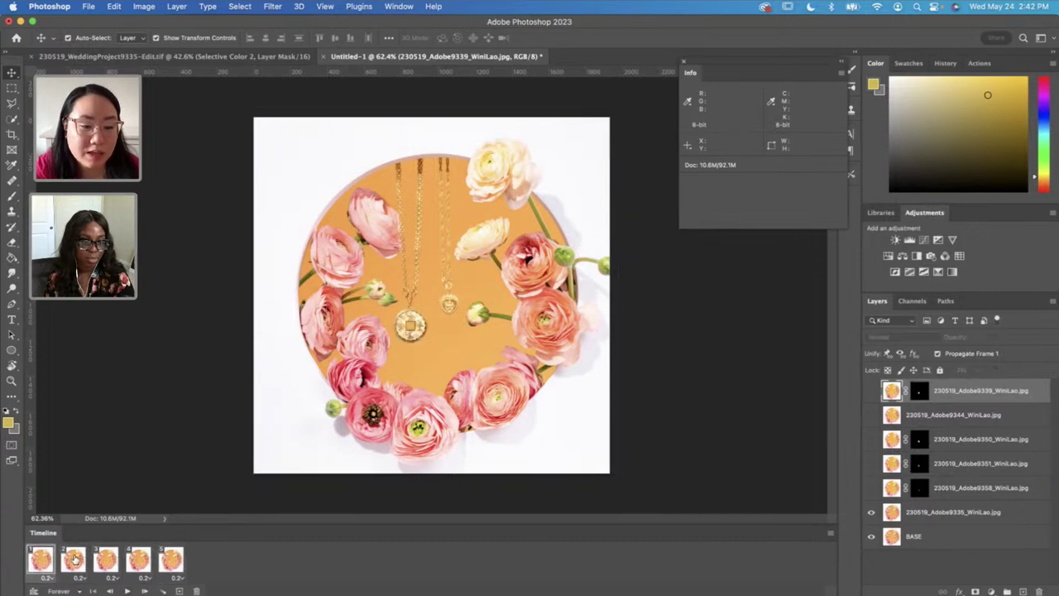
{"action": "left_click", "coordinate": [135, 561]}
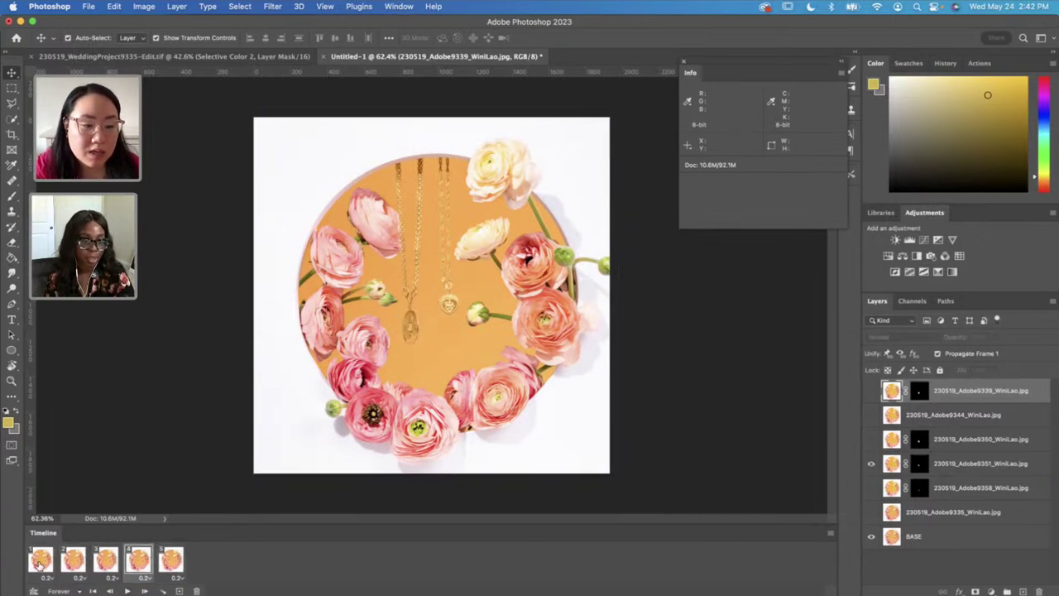
Step: Copy the five frames and paste them after frame 5 using Paste After Selection
{"action": "left_click", "coordinate": [832, 532]}
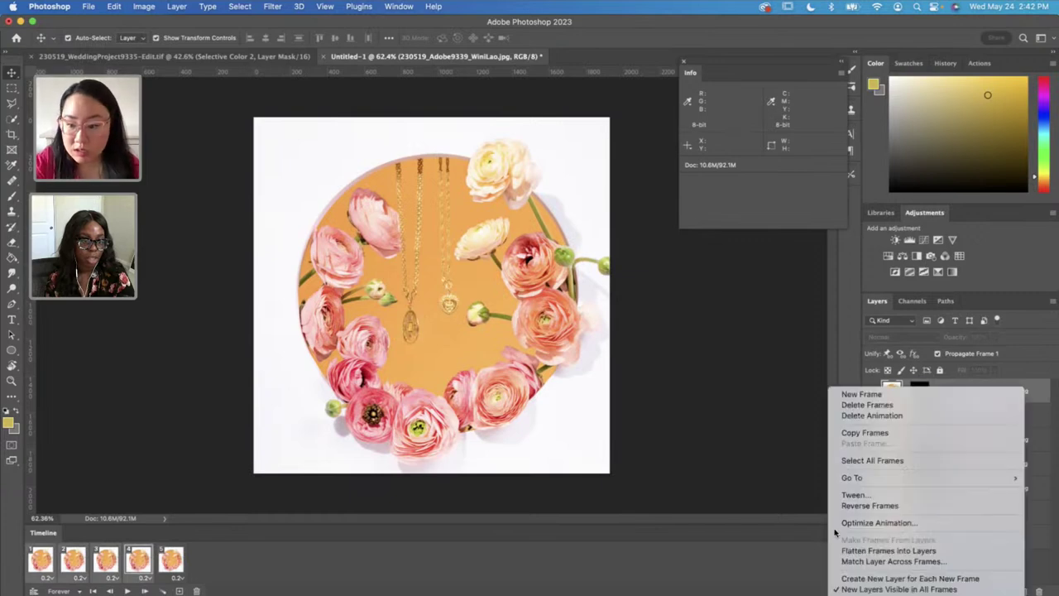
{"action": "left_click", "coordinate": [859, 432]}
{"action": "left_click", "coordinate": [172, 559]}
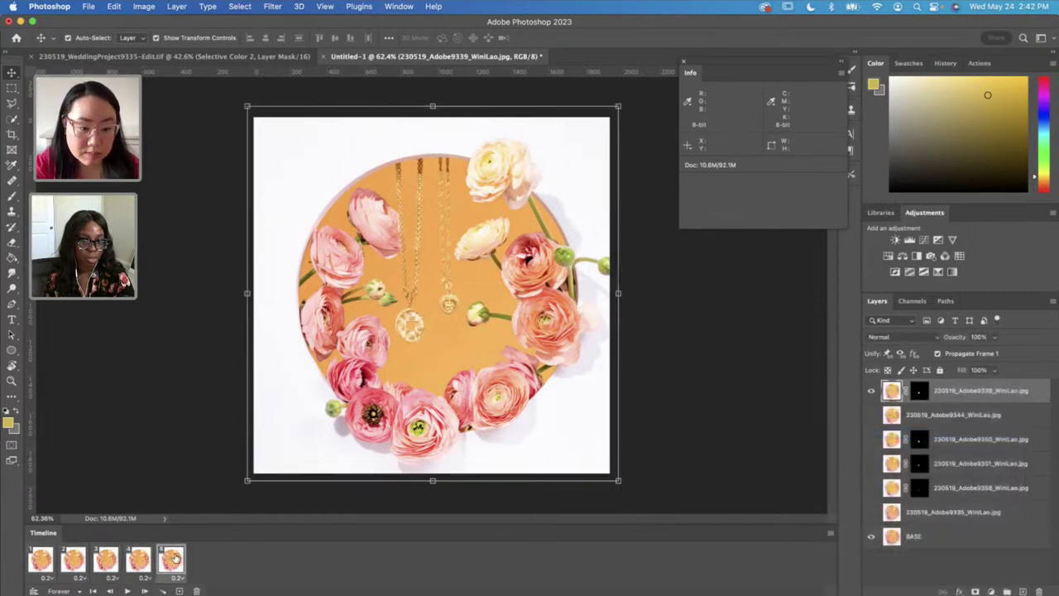
{"action": "left_click", "coordinate": [830, 533]}
{"action": "left_click", "coordinate": [828, 535]}
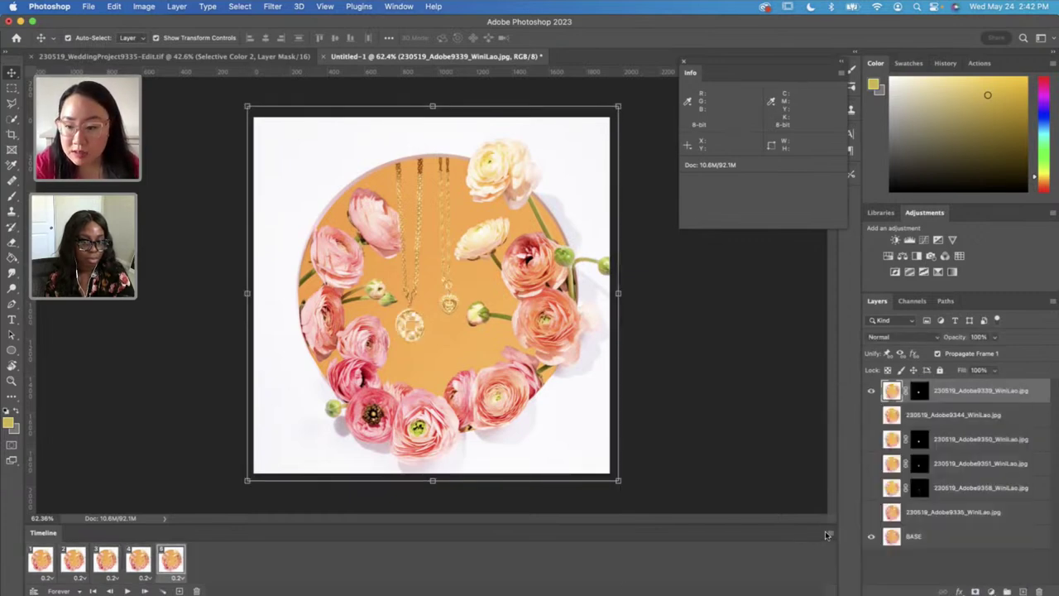
{"action": "left_click", "coordinate": [830, 534]}
{"action": "left_click", "coordinate": [870, 444]}
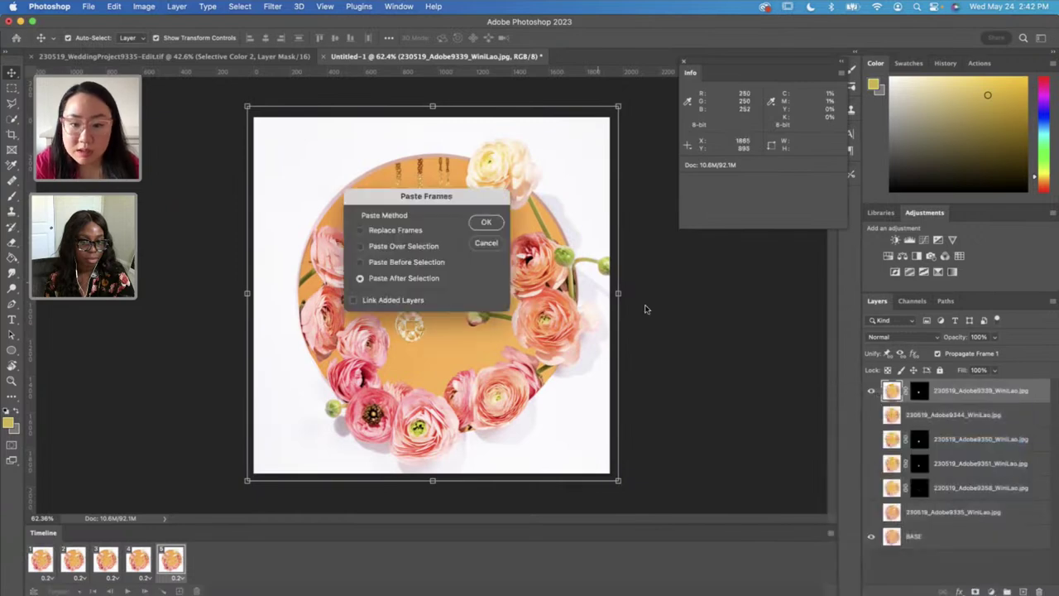
{"action": "left_click", "coordinate": [486, 222]}
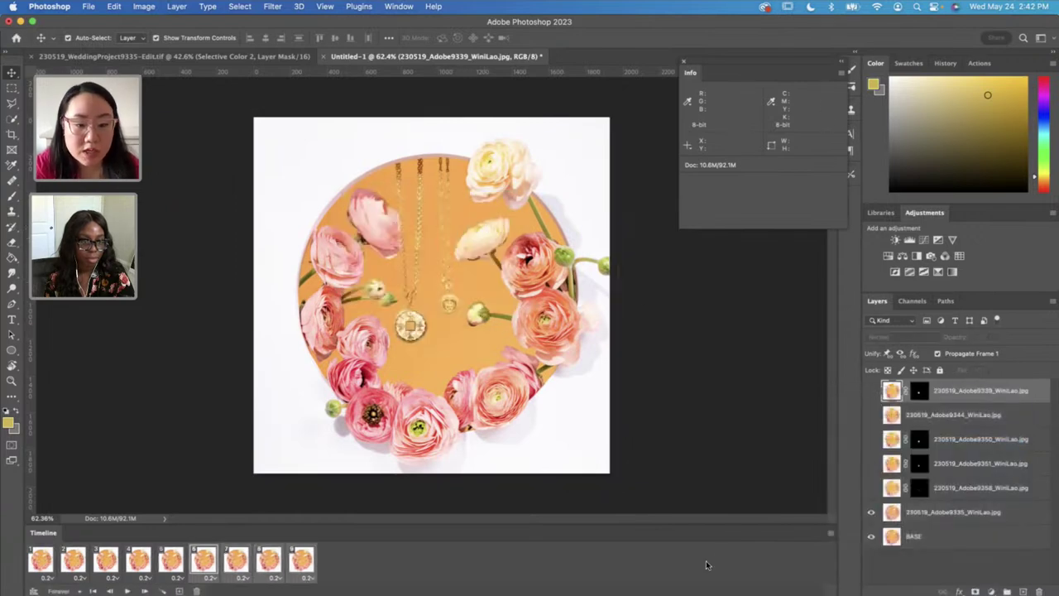
Step: Reverse the pasted frames and play the nine-frame animation to check the swing-back loop
{"action": "left_click", "coordinate": [826, 534]}
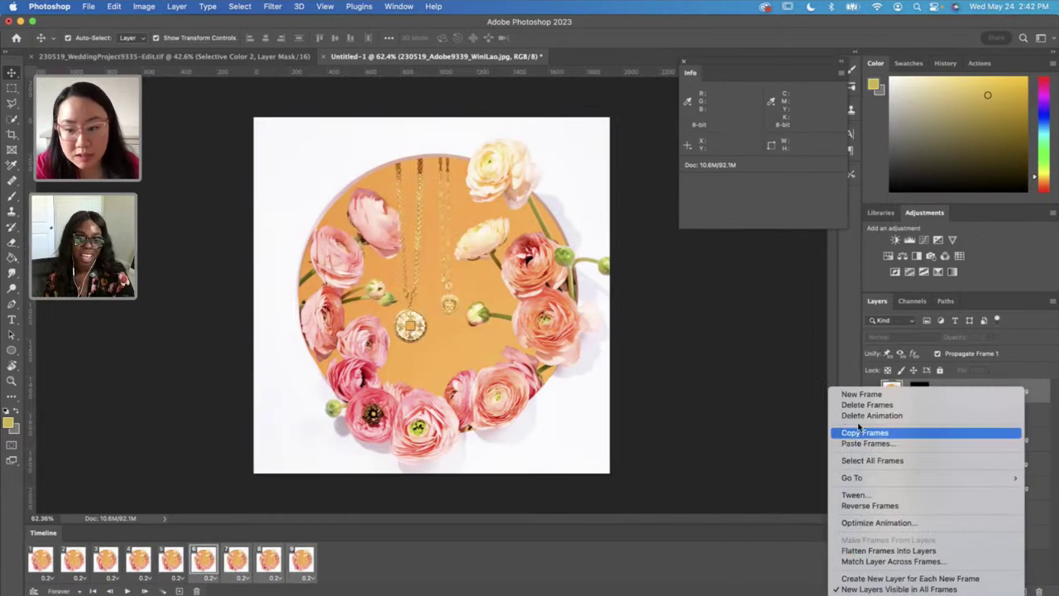
{"action": "left_click", "coordinate": [863, 505]}
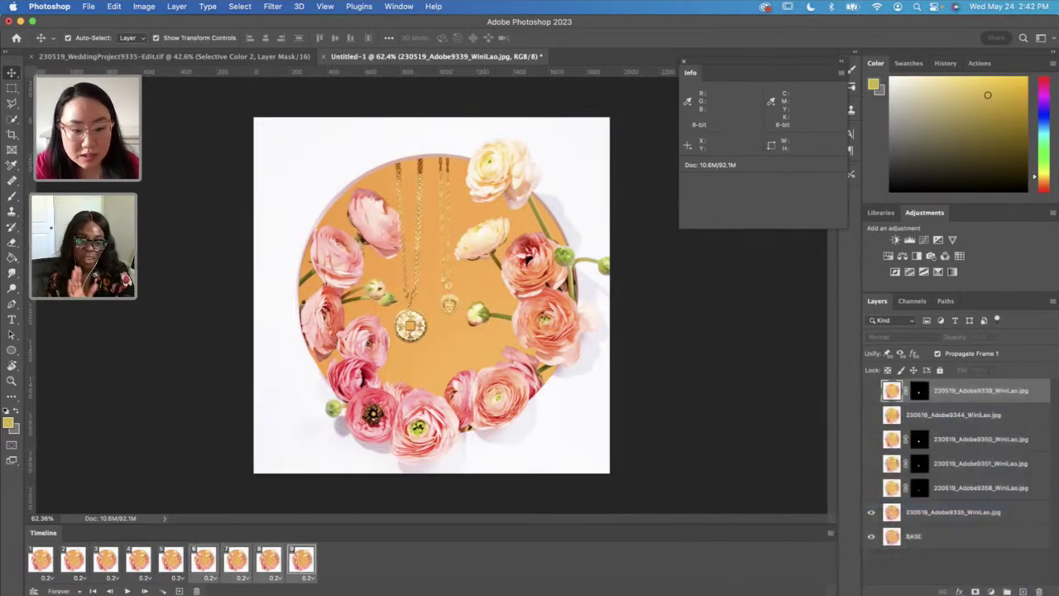
{"action": "left_click", "coordinate": [40, 561]}
{"action": "left_click", "coordinate": [127, 590]}
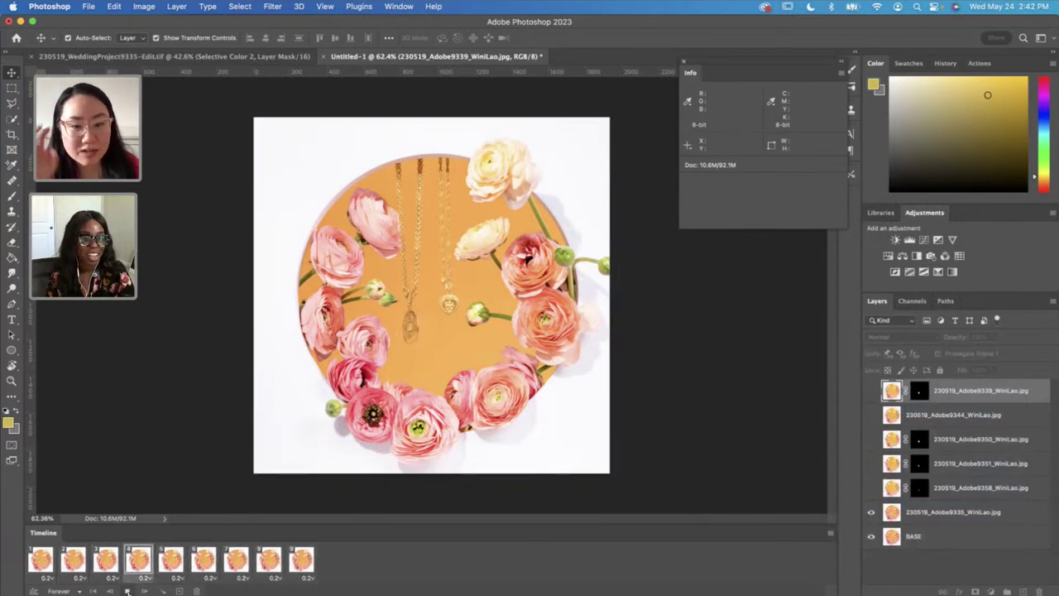
{"action": "left_click", "coordinate": [126, 591]}
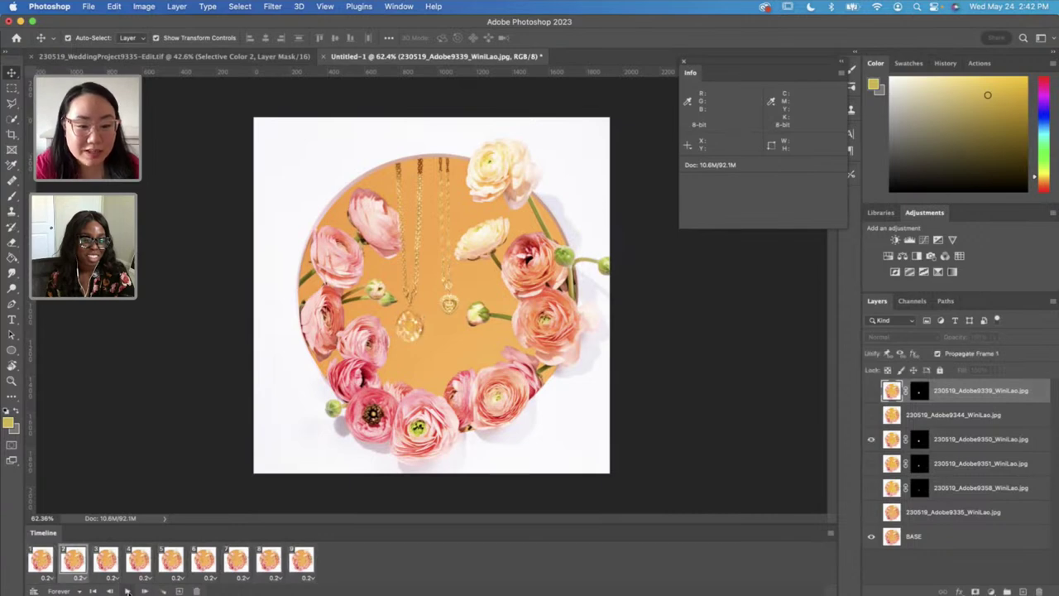
{"action": "left_click", "coordinate": [301, 565]}
{"action": "left_click", "coordinate": [41, 562]}
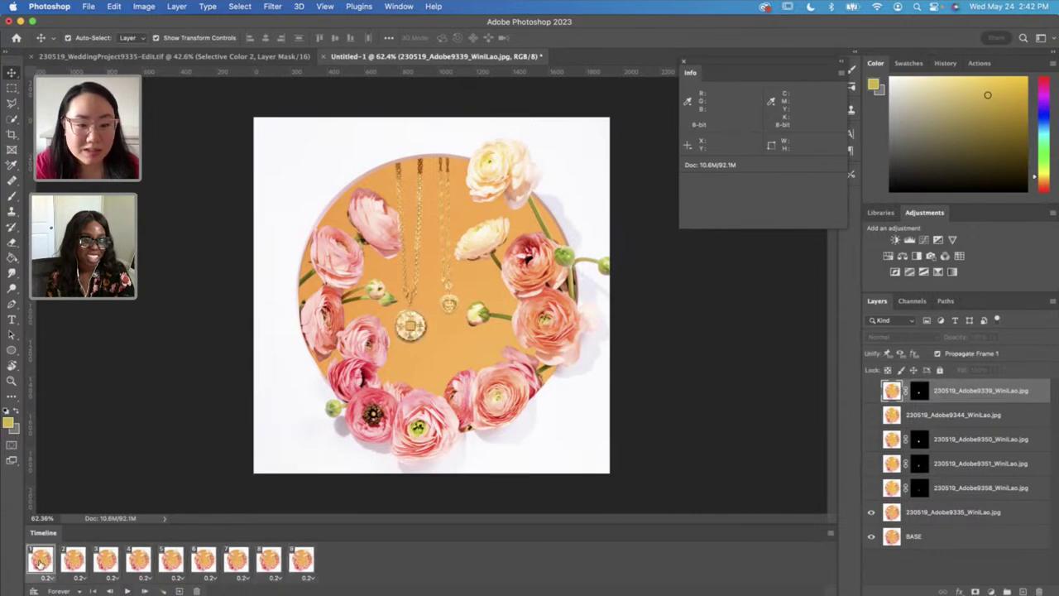
{"action": "left_click", "coordinate": [89, 6]}
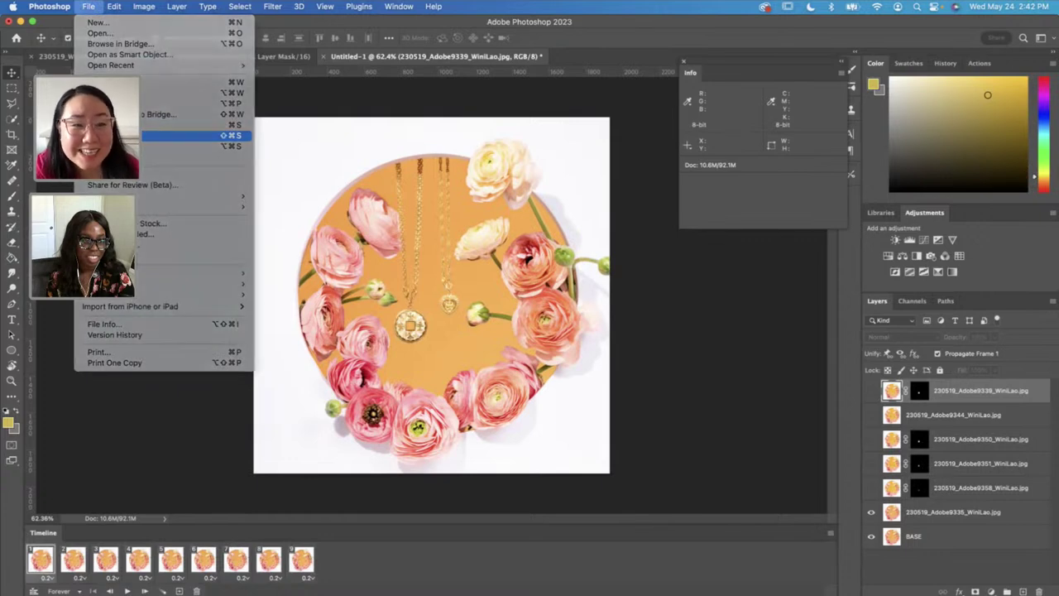
Step: Save the nine-frame animation to the computer as Adobe02StopMotion.psd with maximum compatibility
{"action": "left_click", "coordinate": [108, 135]}
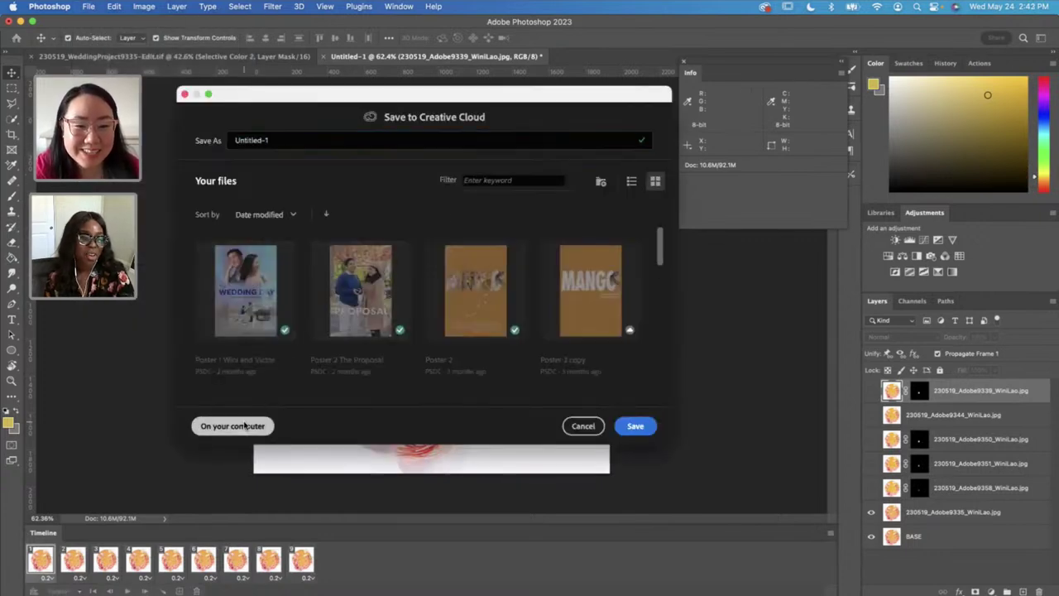
{"action": "left_click", "coordinate": [244, 425]}
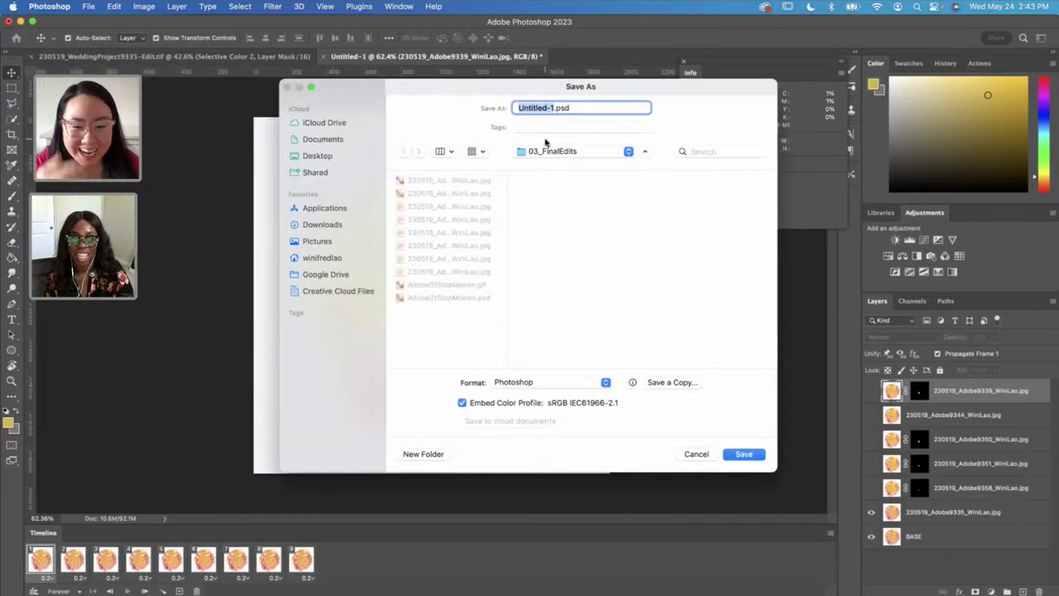
{"action": "left_click", "coordinate": [463, 298]}
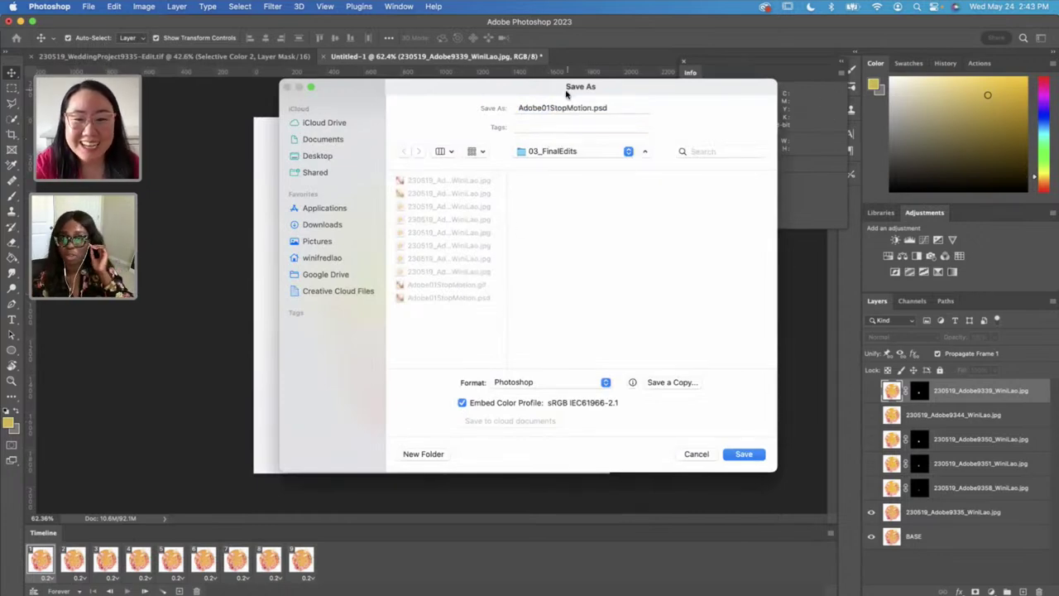
{"action": "left_click", "coordinate": [551, 108]}
{"action": "left_click", "coordinate": [550, 108]}
{"action": "key", "text": "BackSpace"}
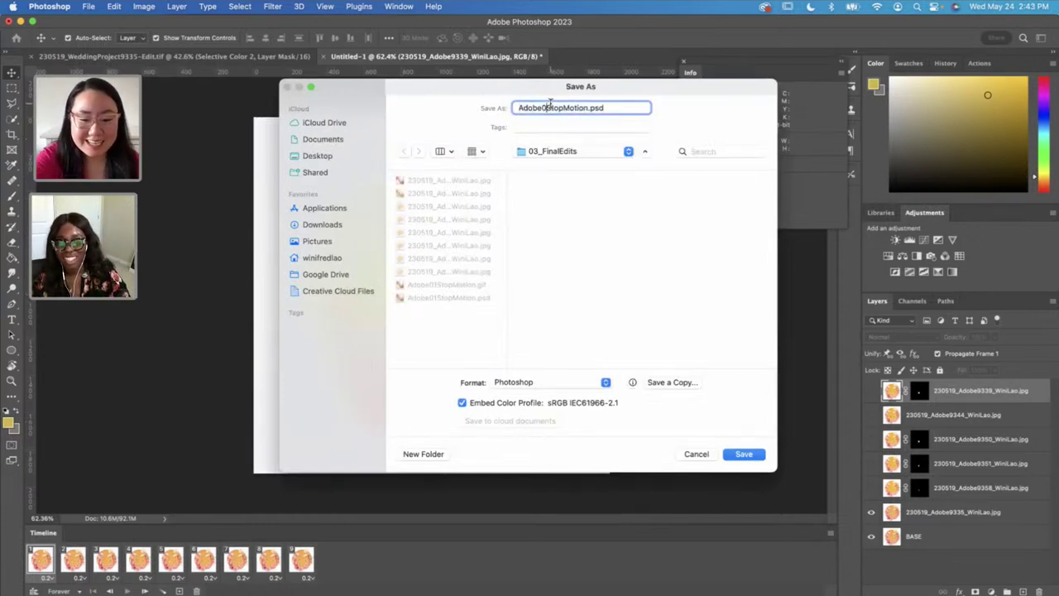
{"action": "type", "text": "2"}
{"action": "left_click", "coordinate": [744, 455]}
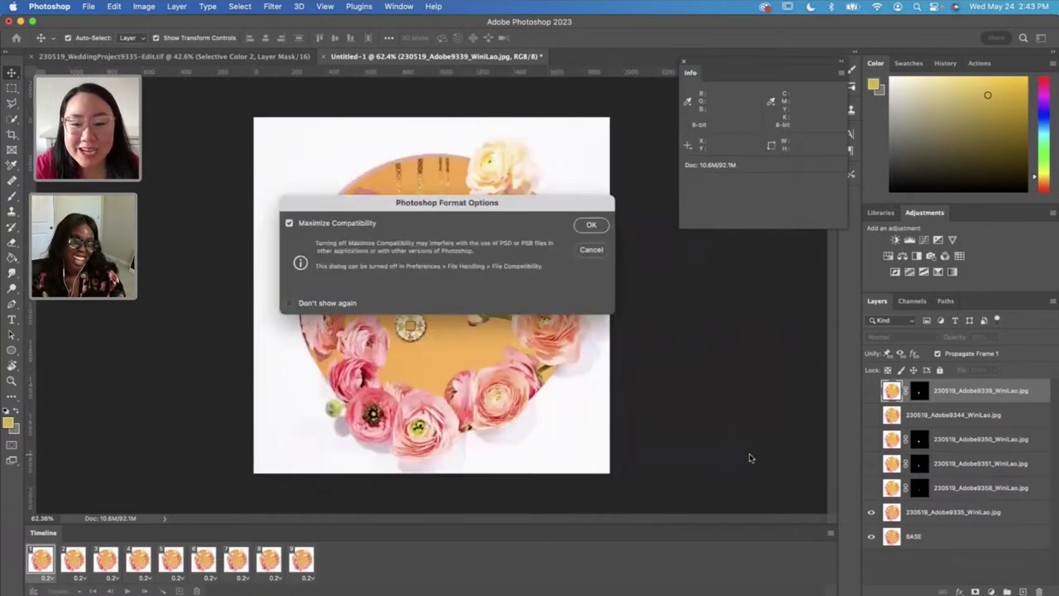
{"action": "left_click", "coordinate": [594, 227]}
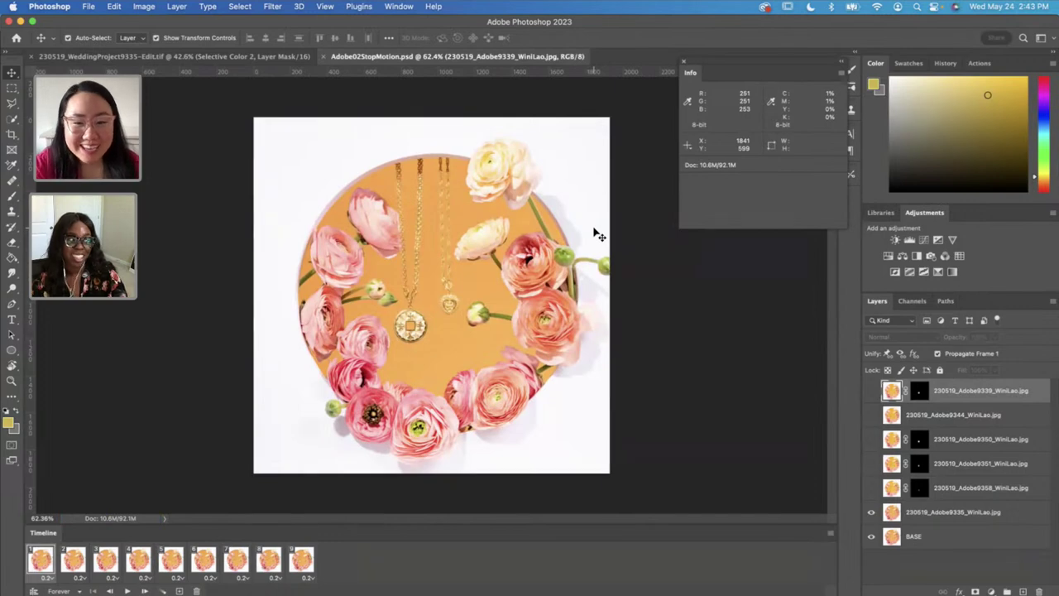
Step: Export the animation for web at 1080 px width as Adobe02StopMotion.gif in 03_FinalEdits
{"action": "left_click", "coordinate": [88, 8]}
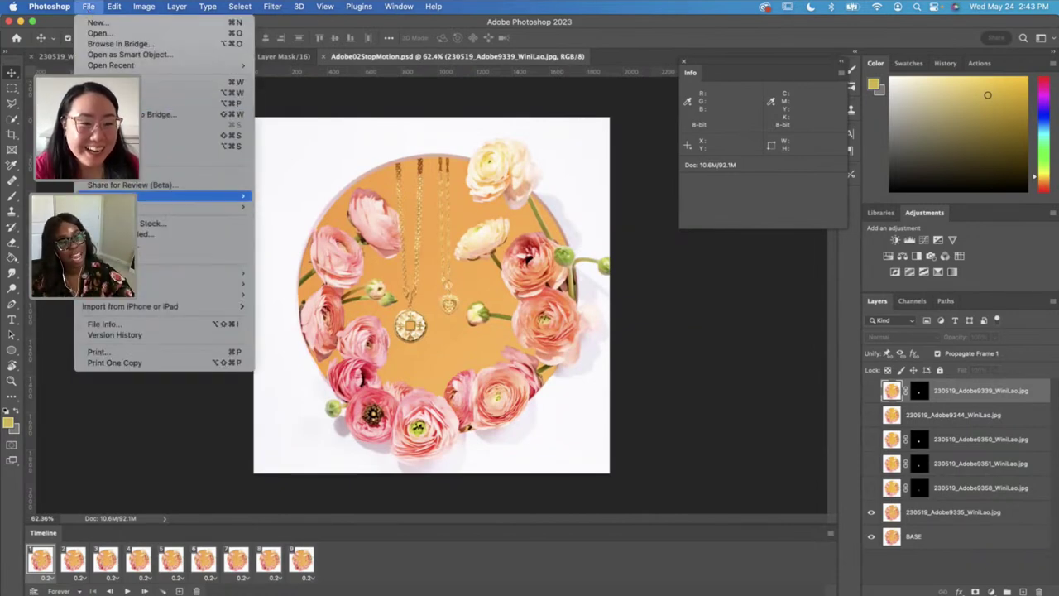
{"action": "mouse_move", "coordinate": [240, 196]}
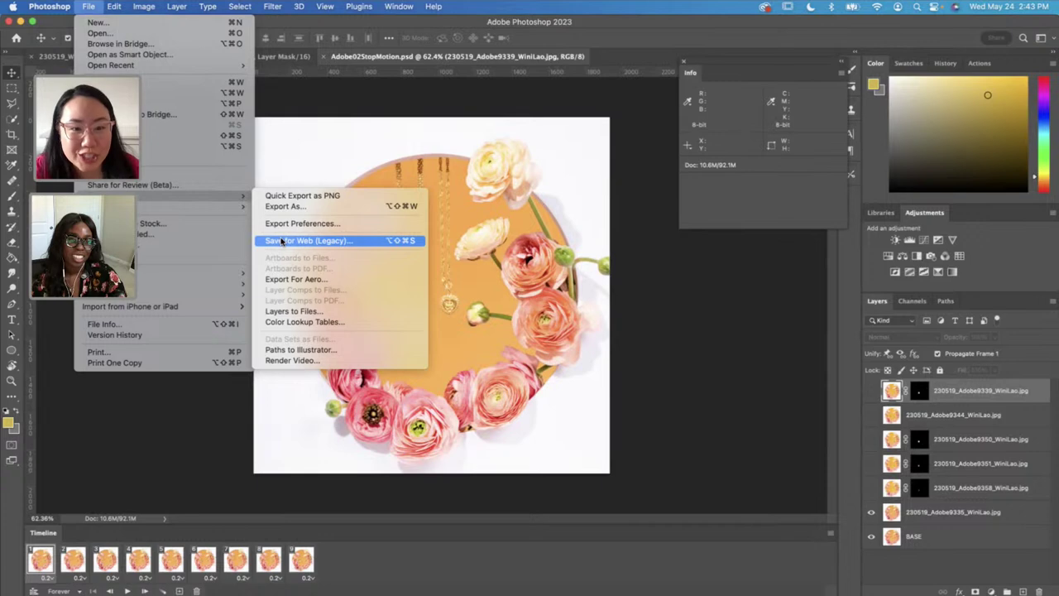
{"action": "left_click", "coordinate": [282, 241]}
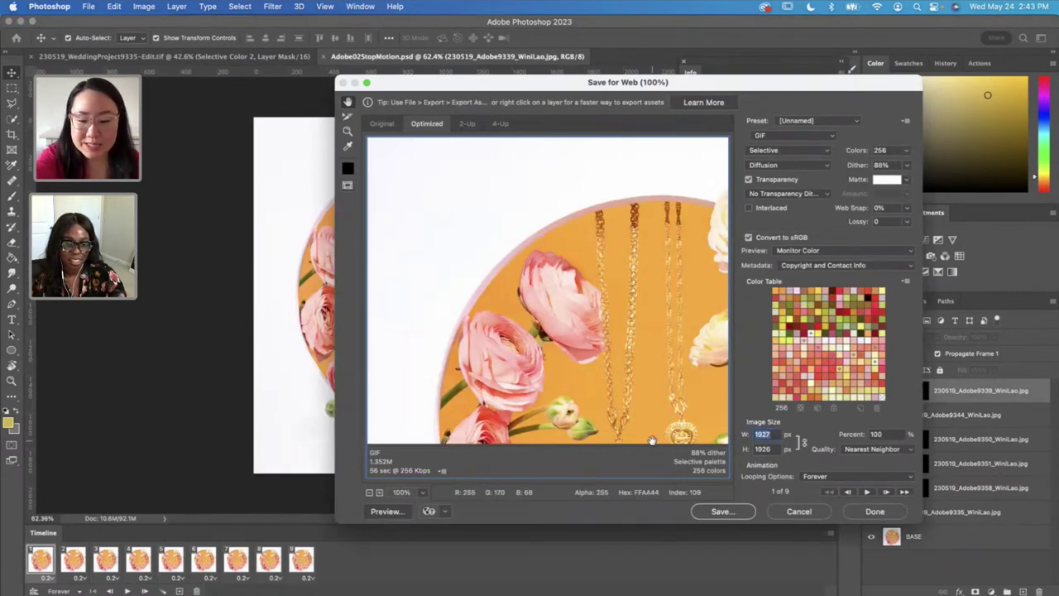
{"action": "type", "text": "1080"}
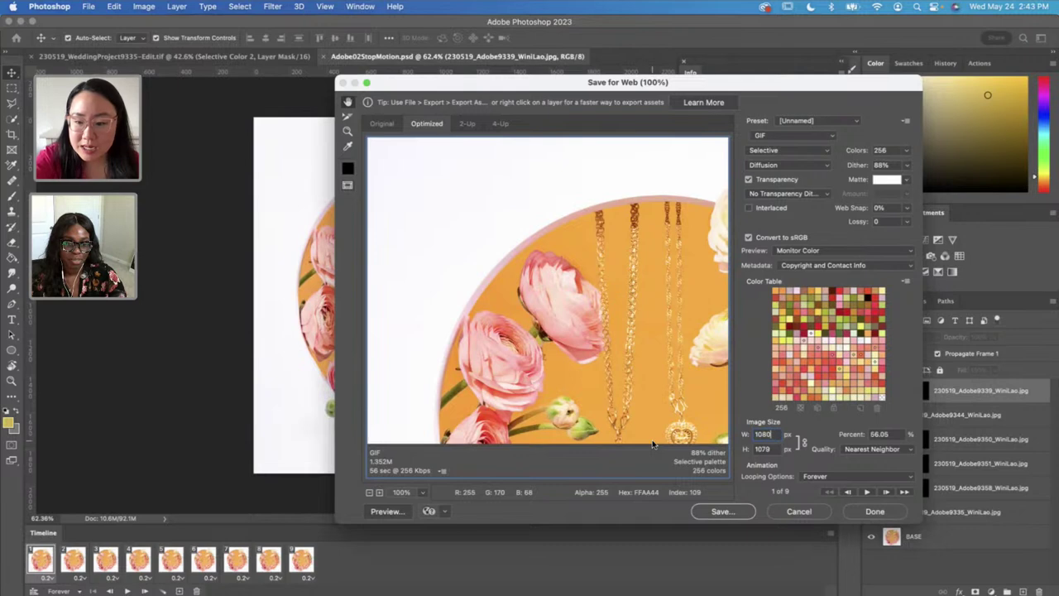
{"action": "left_click", "coordinate": [766, 448]}
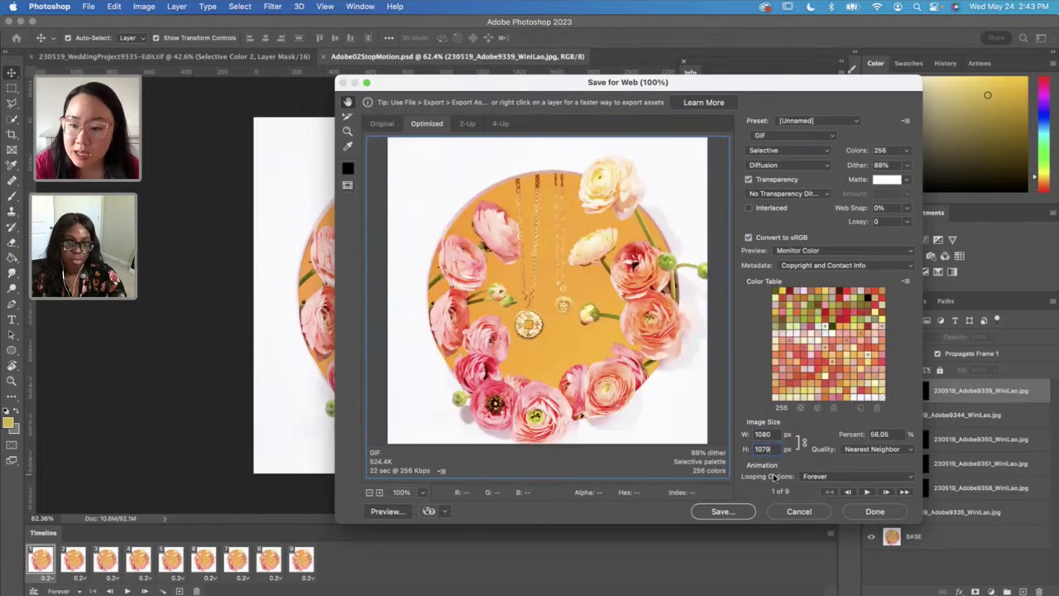
{"action": "left_click", "coordinate": [721, 511]}
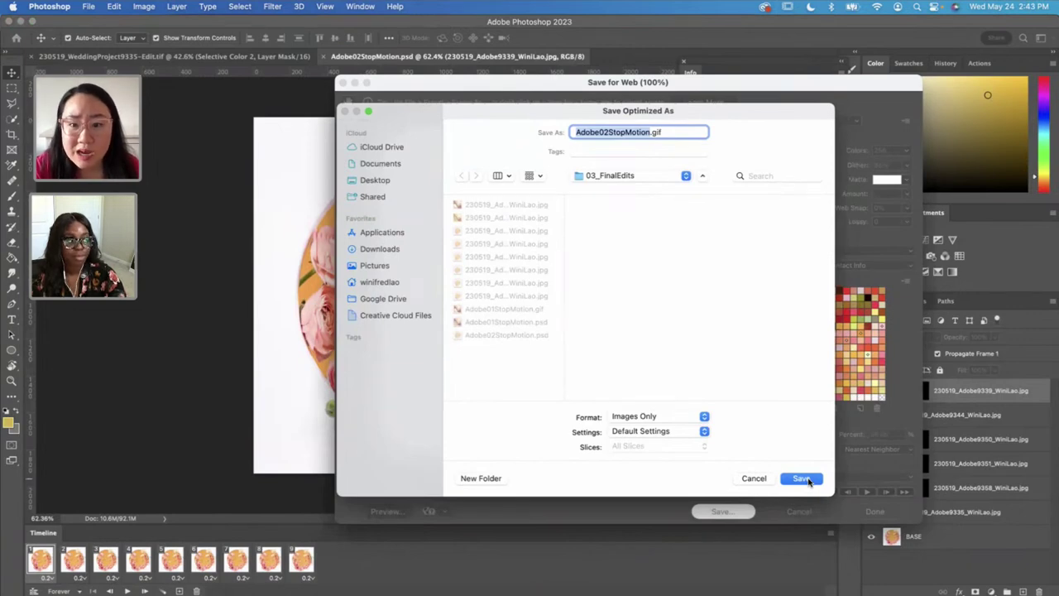
{"action": "left_click", "coordinate": [807, 479]}
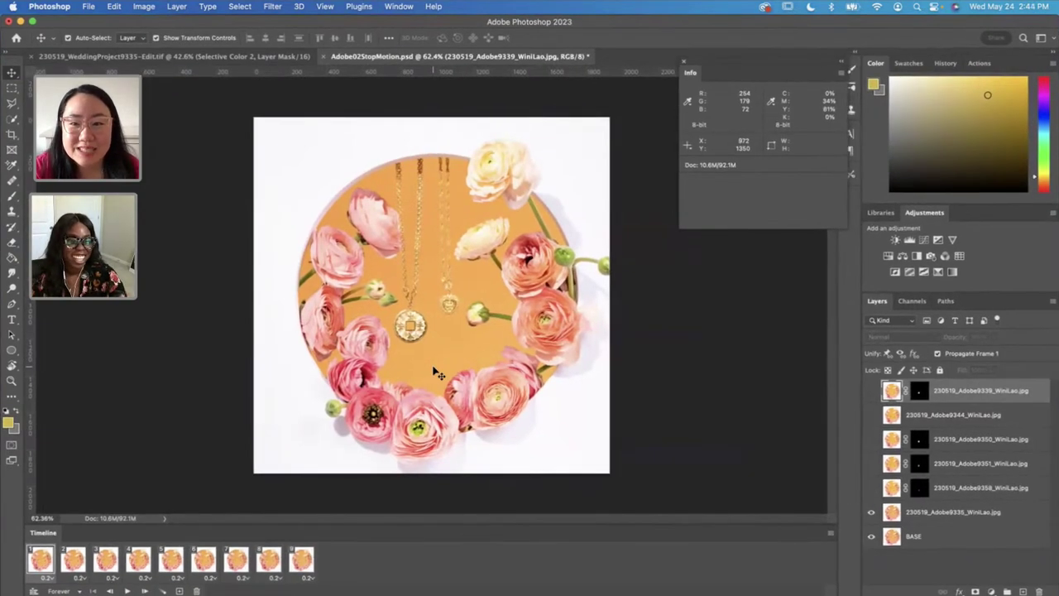
{"action": "key", "text": "ctrl+Up"}
Step: Open 2023_Adobe_Live > Images > 03_FinalEdits in Finder and preview Adobe02StopMotion.gif
{"action": "left_click", "coordinate": [946, 231]}
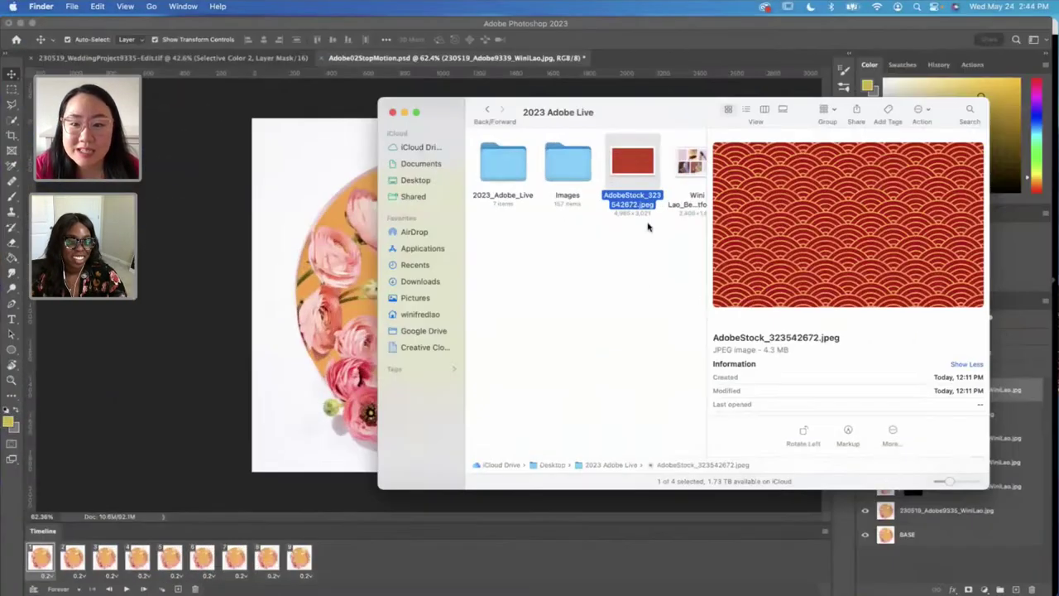
{"action": "left_click", "coordinate": [499, 151]}
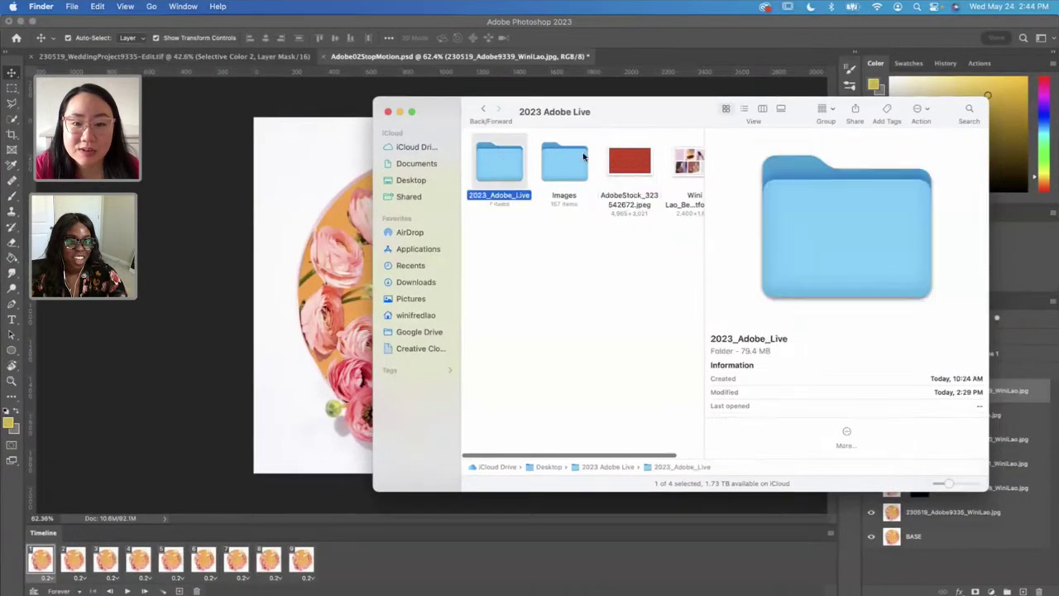
{"action": "double_click", "coordinate": [580, 159]}
{"action": "double_click", "coordinate": [499, 160]}
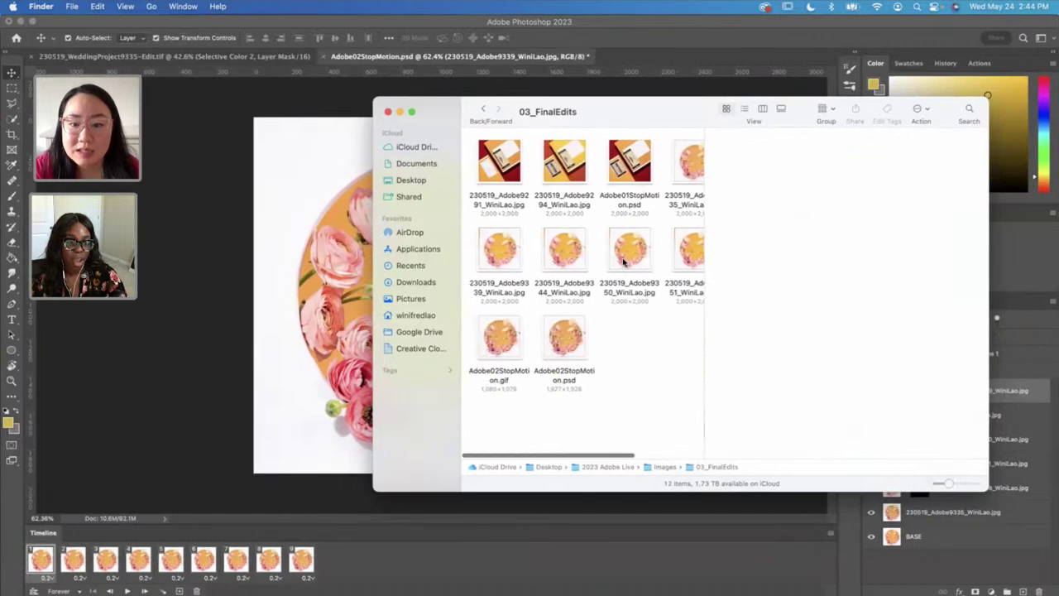
{"action": "left_click", "coordinate": [511, 353]}
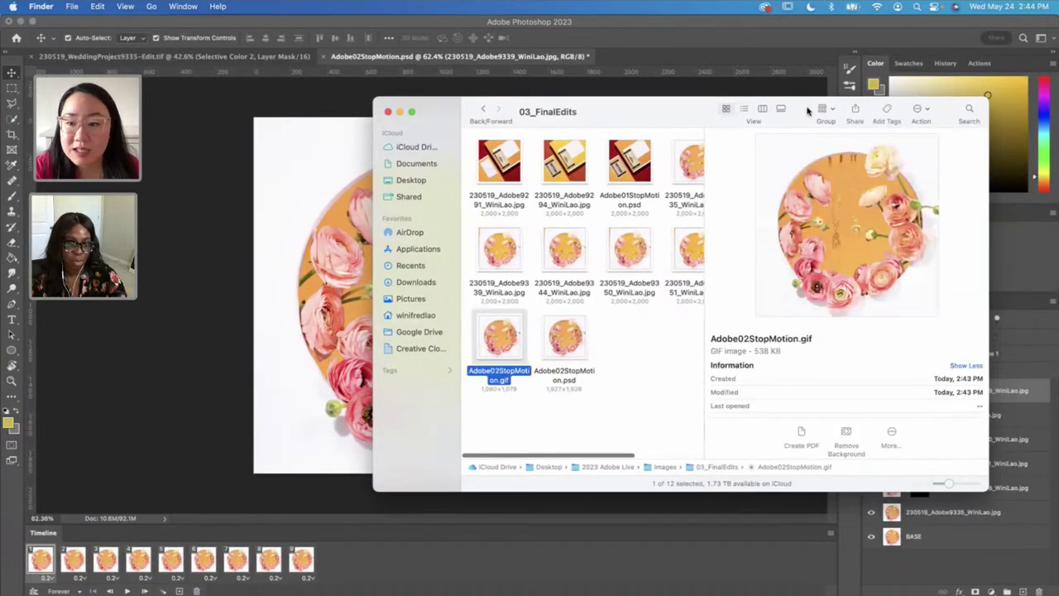
{"action": "left_click_drag", "start_coordinate": [795, 115], "coordinate": [646, 122]}
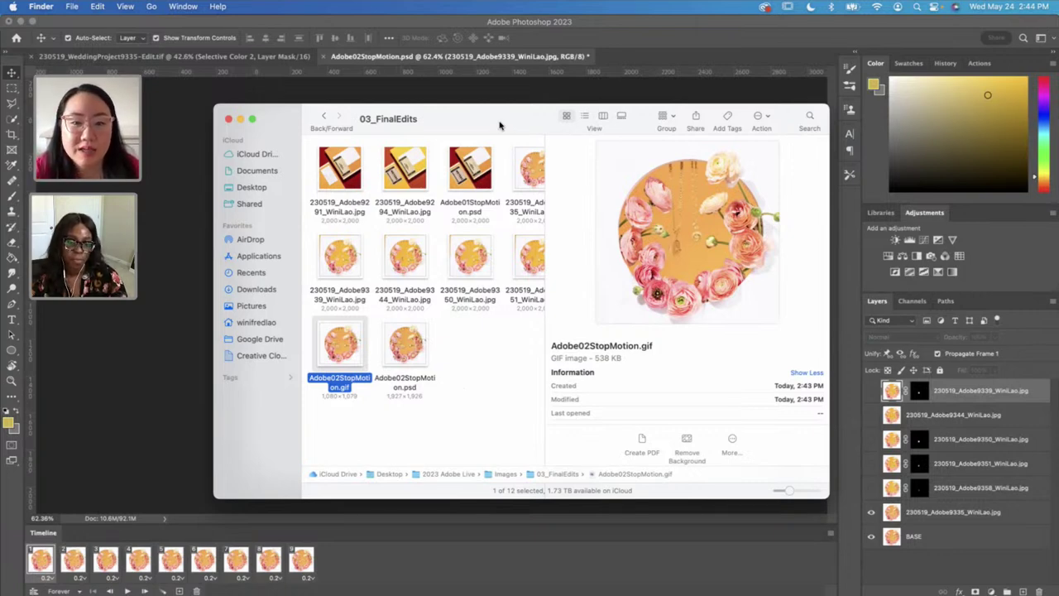
{"action": "left_click_drag", "start_coordinate": [496, 124], "coordinate": [497, 117]}
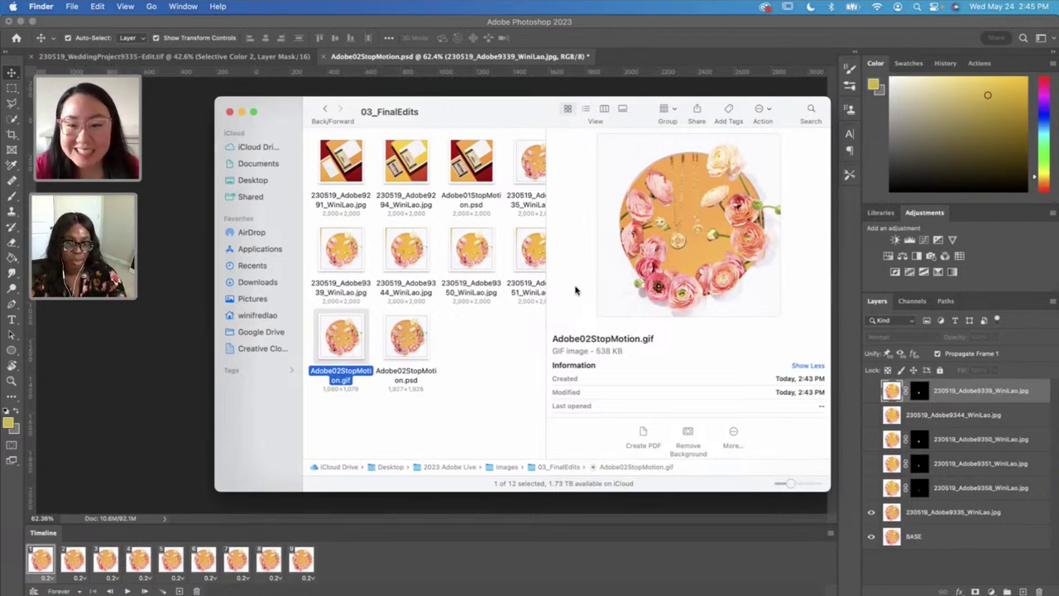
Step: Save and close Adobe02StopMotion.psd, then close the WeddingProject document
{"action": "left_click", "coordinate": [666, 33]}
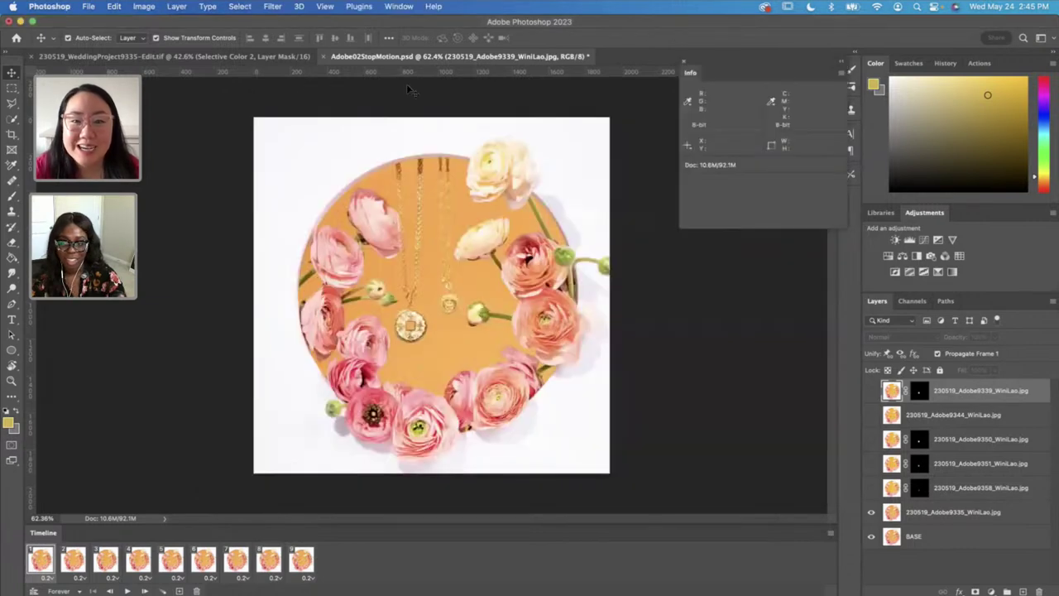
{"action": "left_click", "coordinate": [323, 56]}
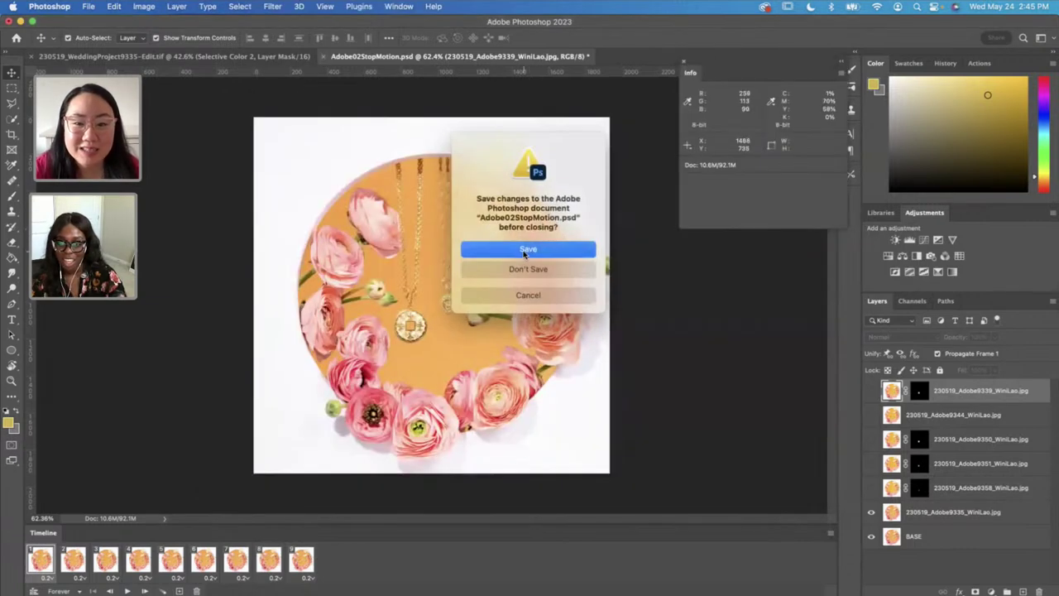
{"action": "left_click", "coordinate": [528, 250]}
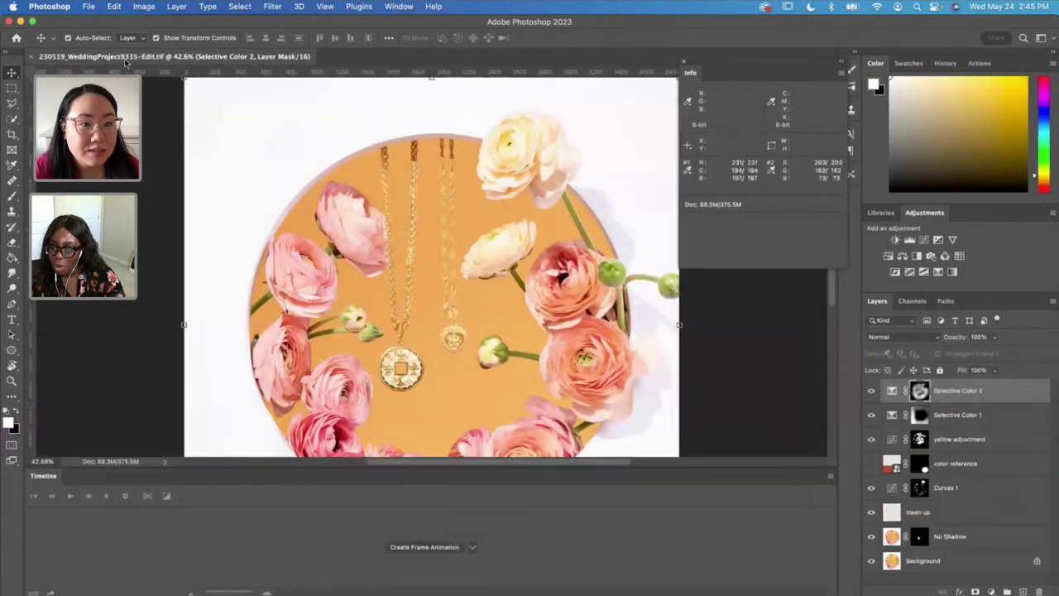
{"action": "left_click", "coordinate": [34, 56]}
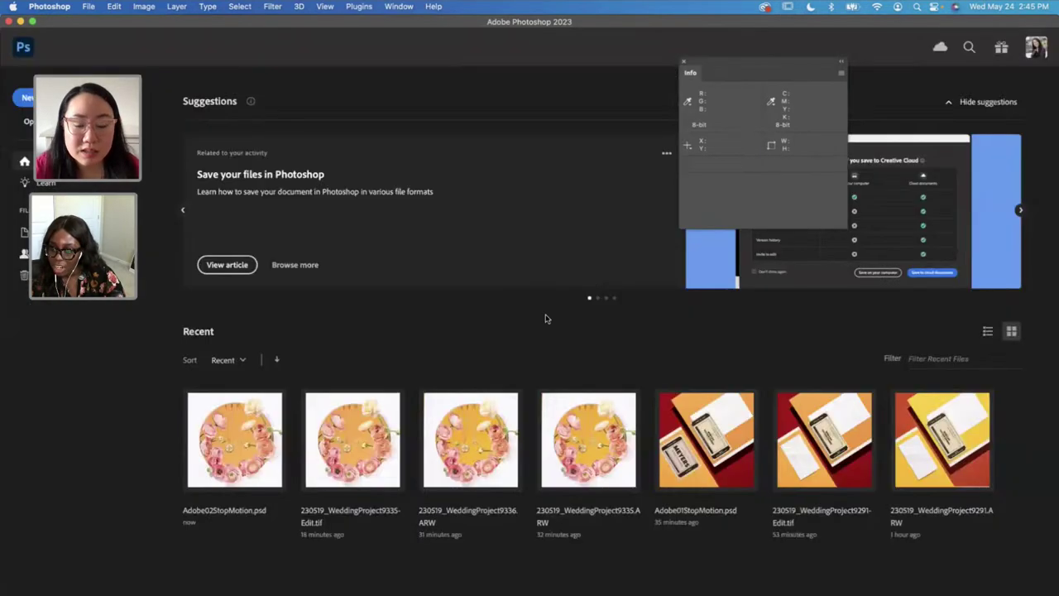
{"action": "key", "text": "ctrl+Up"}
Step: Compare envelope frames 9416, 9417 and 9418, then clear the filmstrip filter to show all 70 photos
{"action": "left_click", "coordinate": [659, 361]}
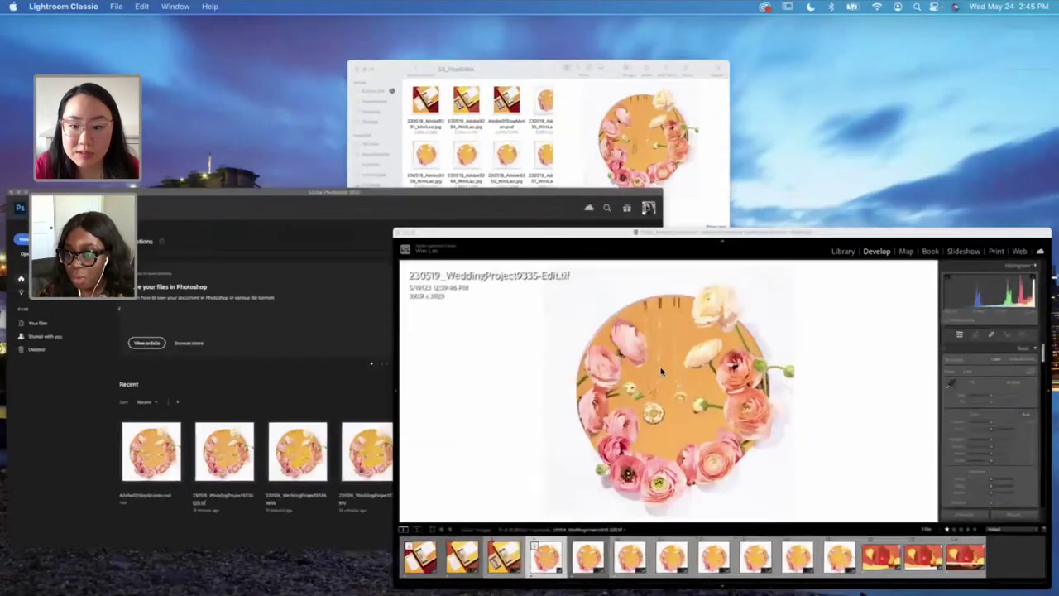
{"action": "left_click", "coordinate": [773, 536]}
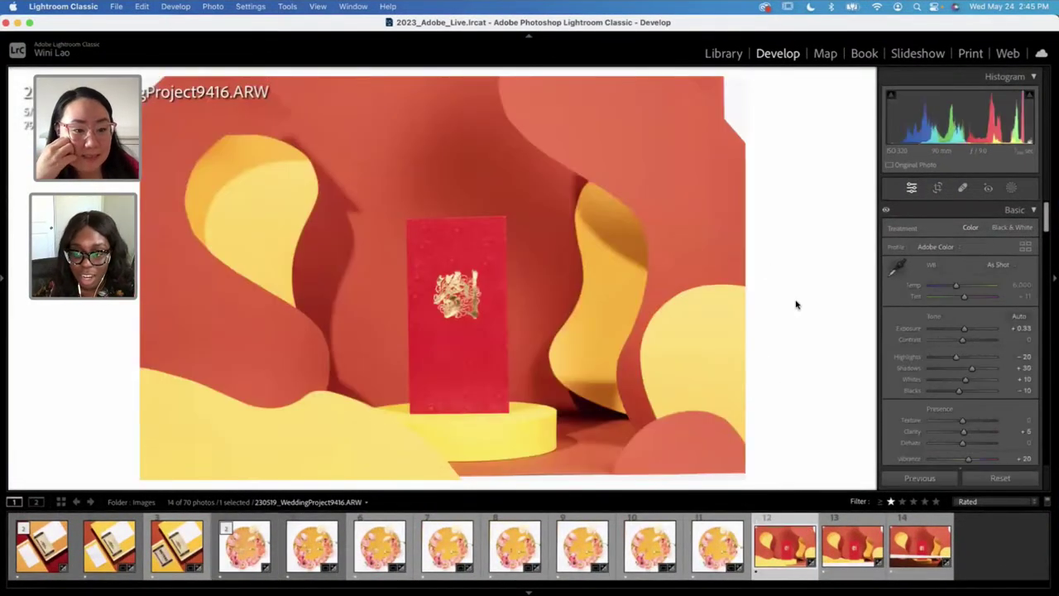
{"action": "left_click", "coordinate": [841, 547]}
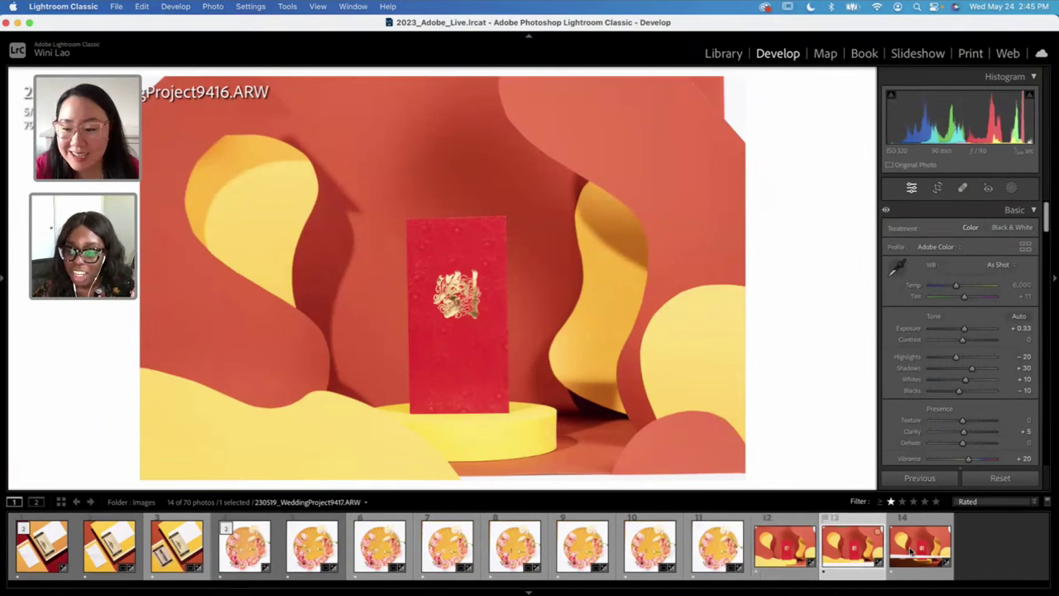
{"action": "left_click", "coordinate": [790, 547]}
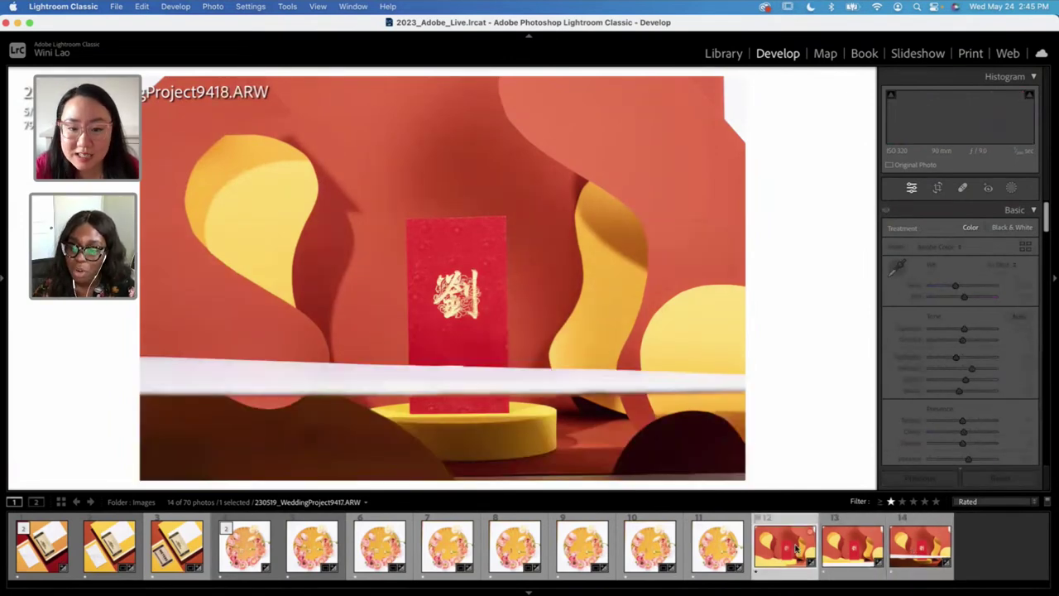
{"action": "left_click", "coordinate": [916, 551]}
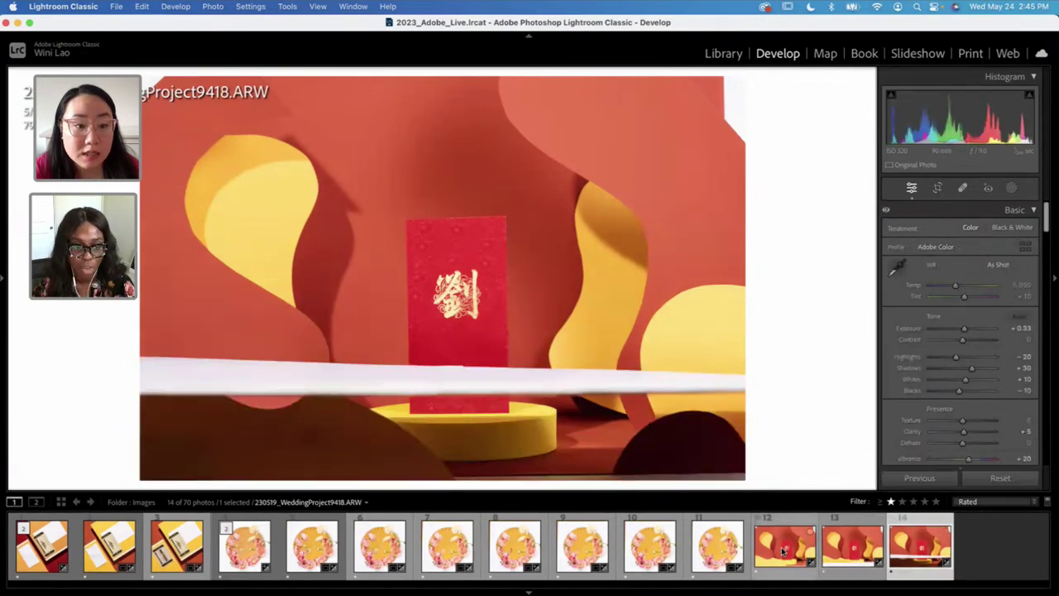
{"action": "left_click", "coordinate": [784, 550]}
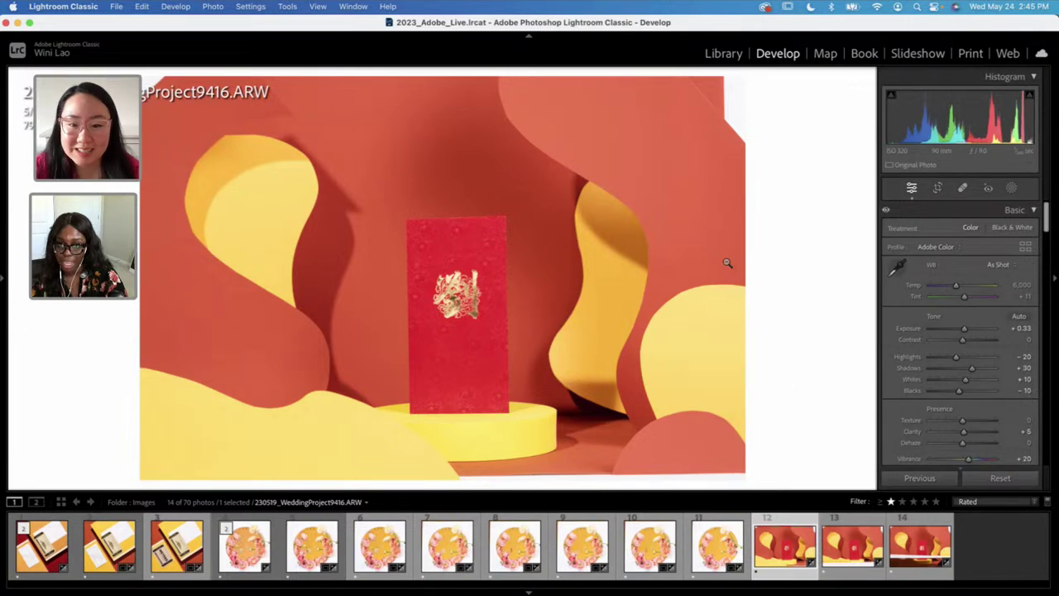
{"action": "left_click", "coordinate": [701, 542]}
{"action": "left_click", "coordinate": [771, 553]}
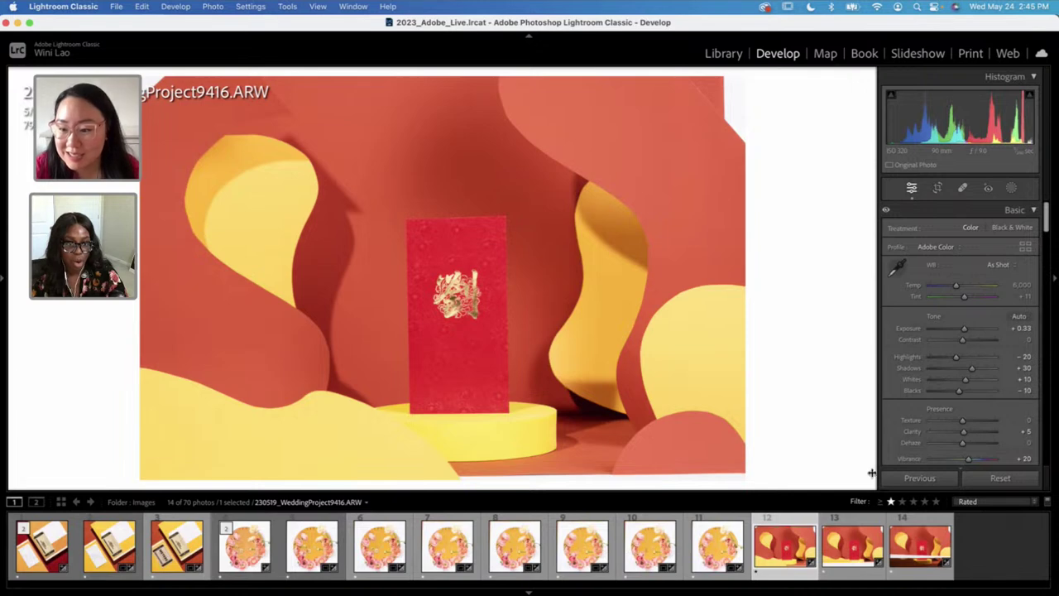
{"action": "left_click", "coordinate": [890, 502]}
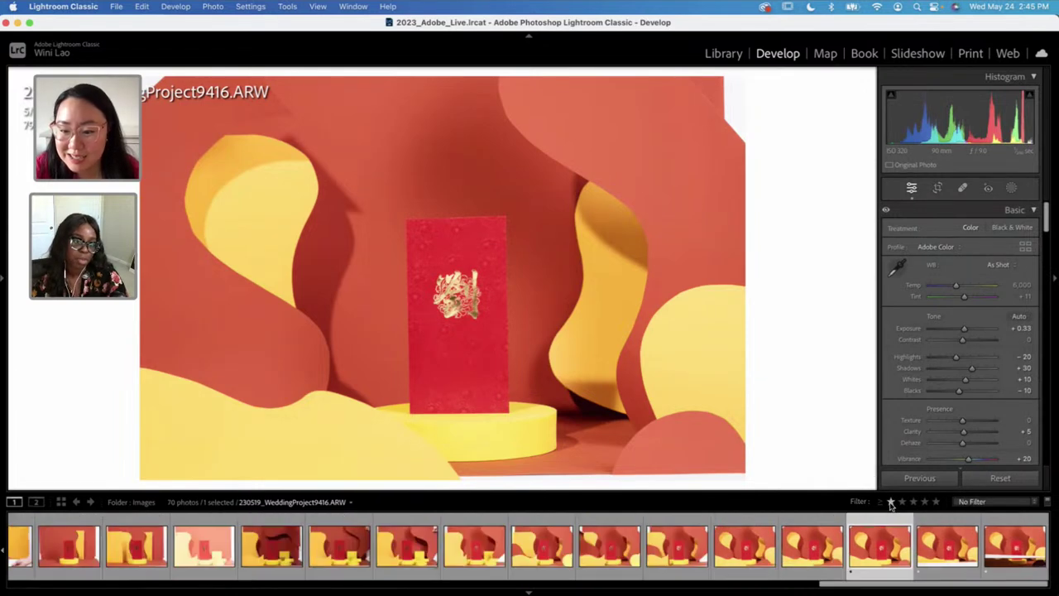
Step: Load photo 55, 230519_WeddingProject9375.ARW, into the Develop main view
{"action": "scroll", "coordinate": [182, 550], "scroll_direction": "up", "scroll_amount": 3}
{"action": "left_click", "coordinate": [185, 550]}
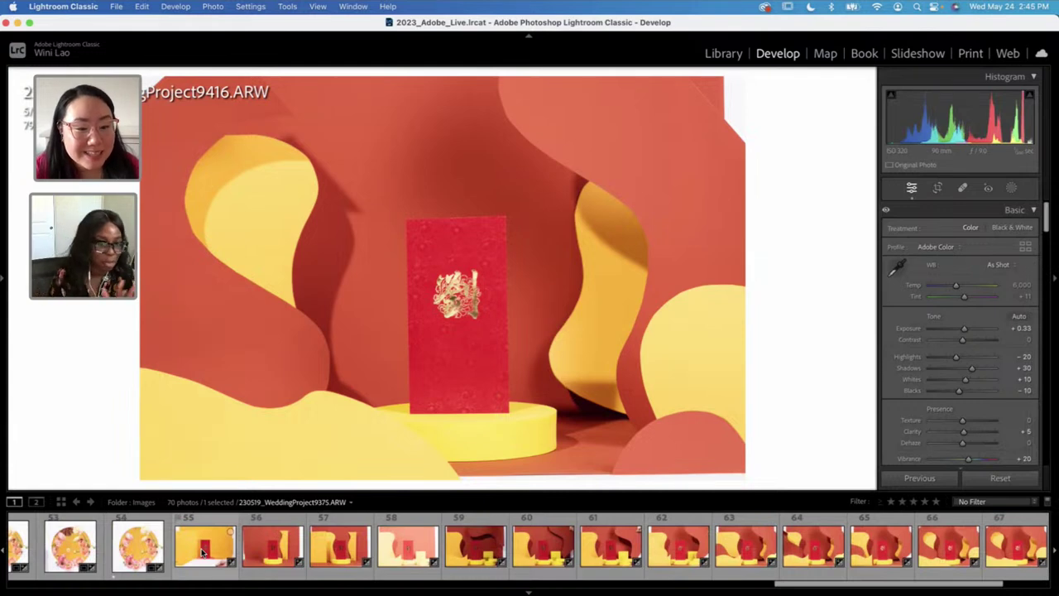
{"action": "left_click", "coordinate": [202, 552]}
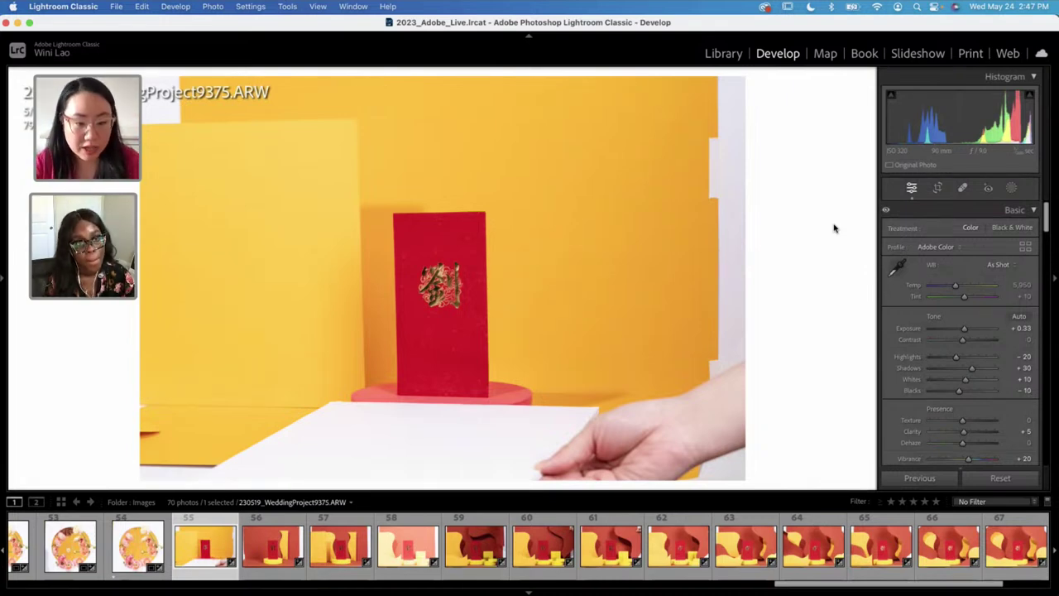
Step: Advance through frames 9380, 9386, 9390, 9392, 9394, 9397, 9398 up to 230519_WeddingProject9416.ARW
{"action": "key", "text": "Right"}
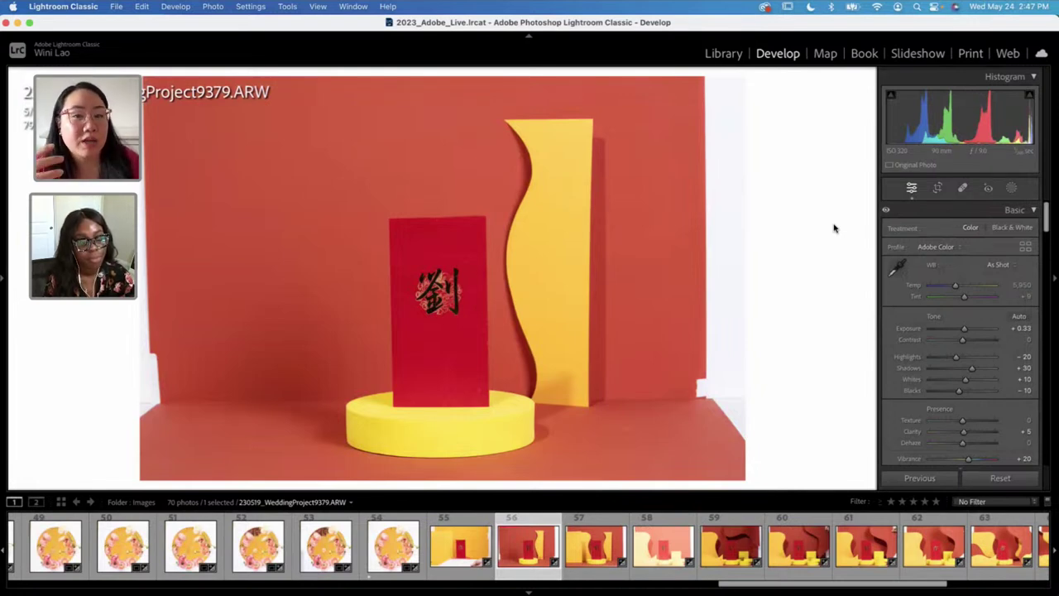
{"action": "key", "text": "Right"}
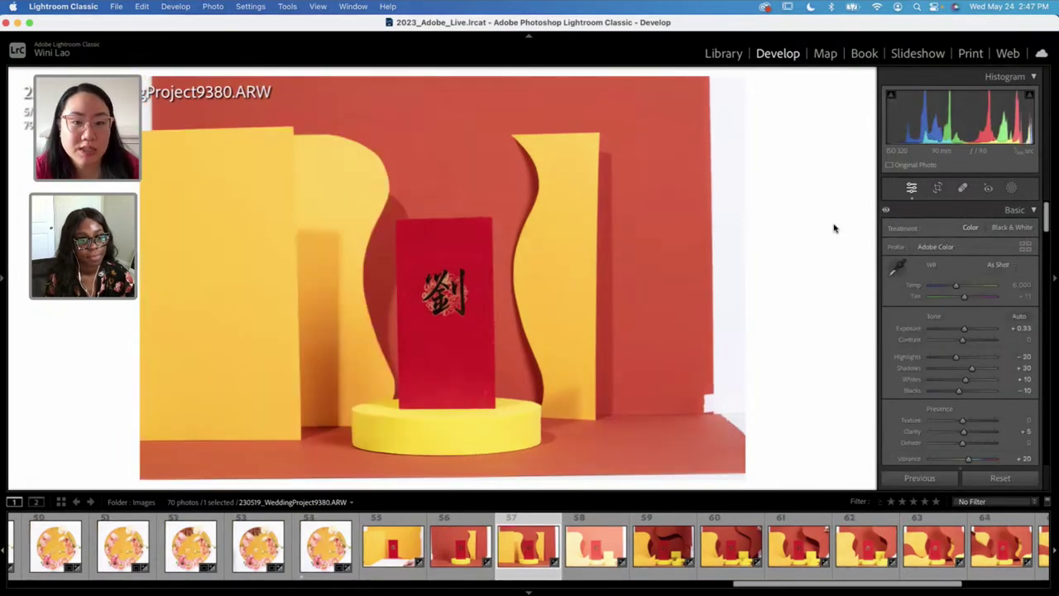
{"action": "key", "text": "Right"}
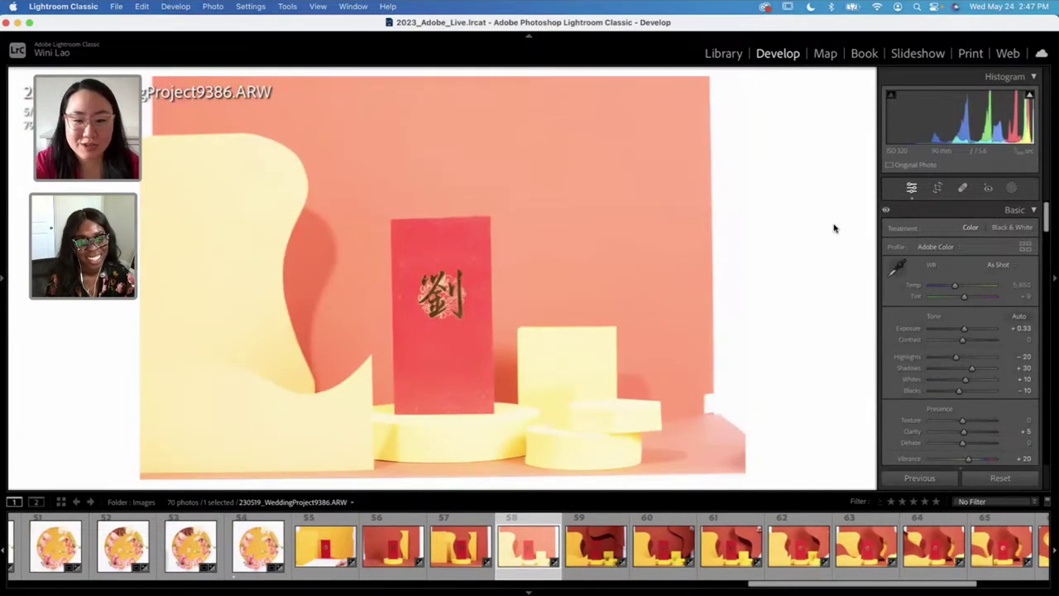
{"action": "key", "text": "Right"}
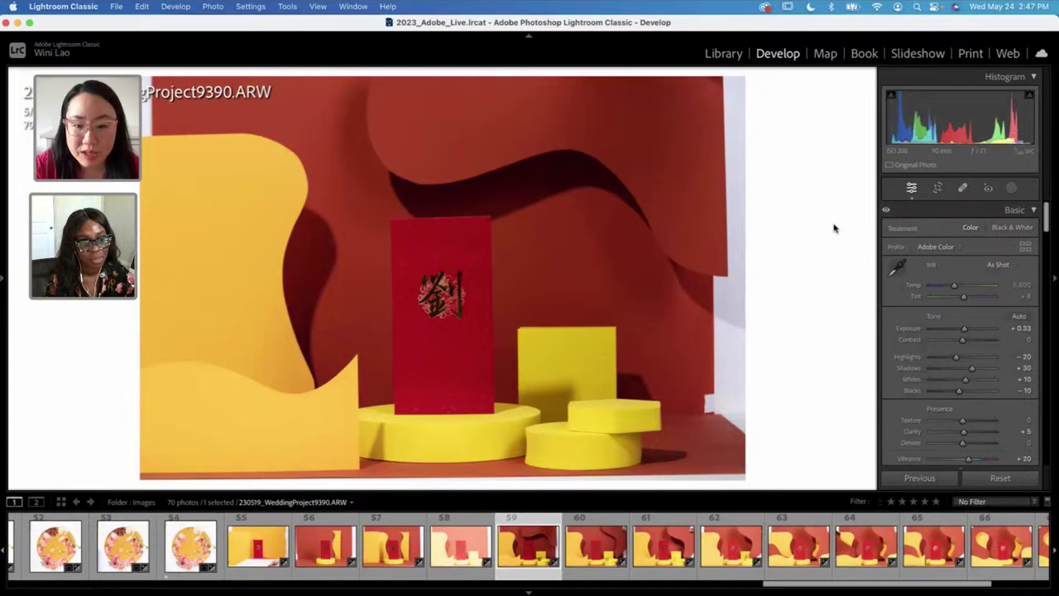
{"action": "key", "text": "Right"}
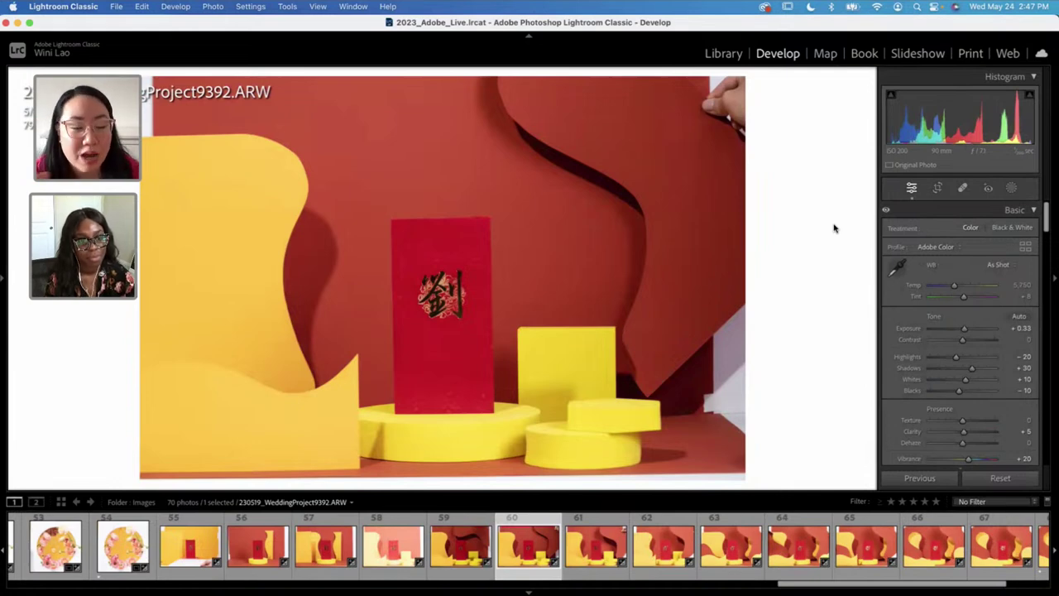
{"action": "key", "text": "Right"}
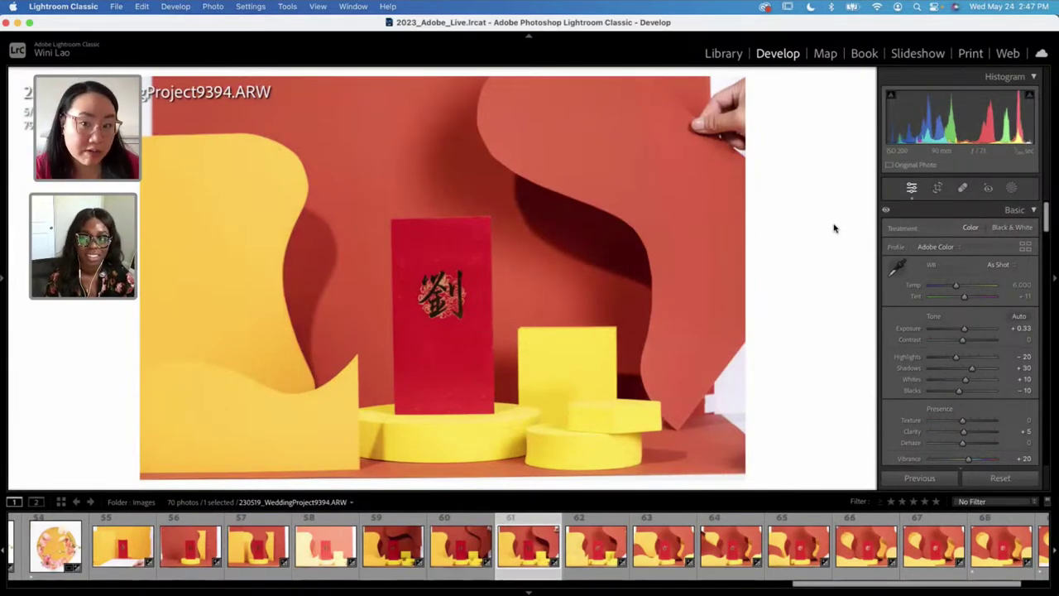
{"action": "key", "text": "Right"}
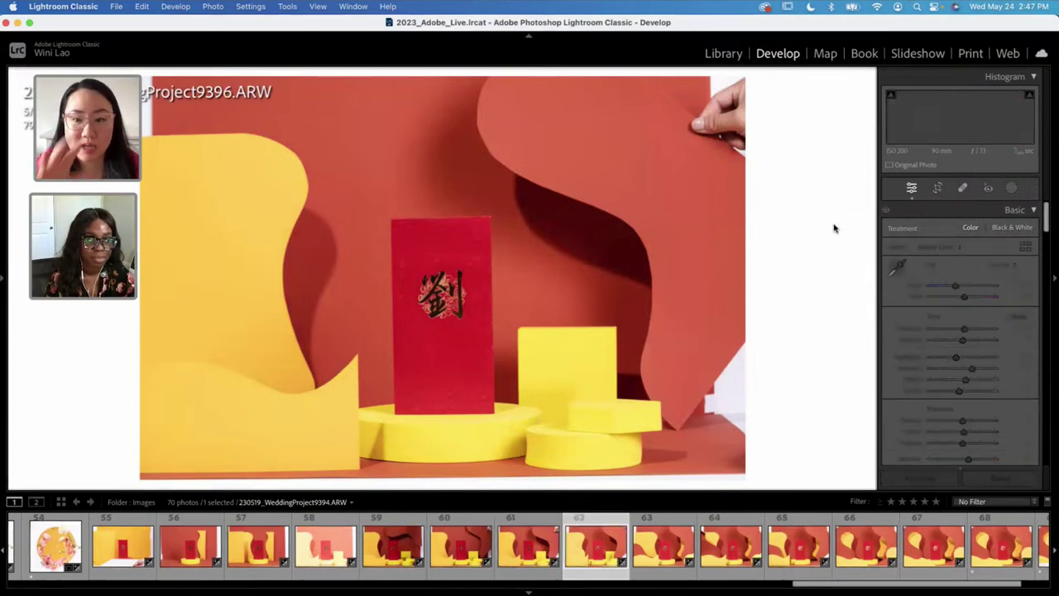
{"action": "key", "text": "Right"}
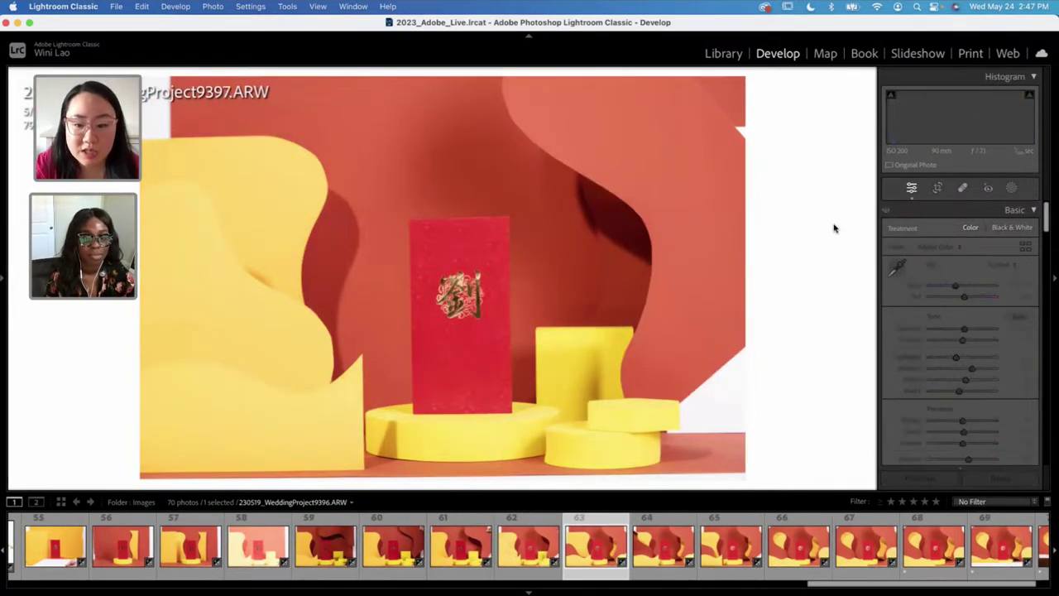
{"action": "key", "text": "Right"}
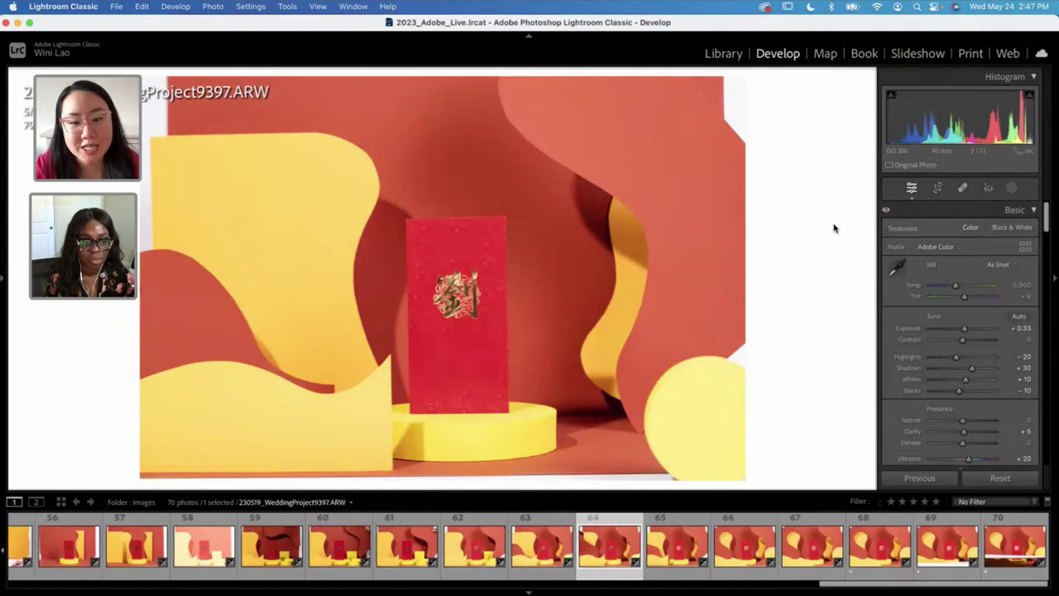
{"action": "key", "text": "Right"}
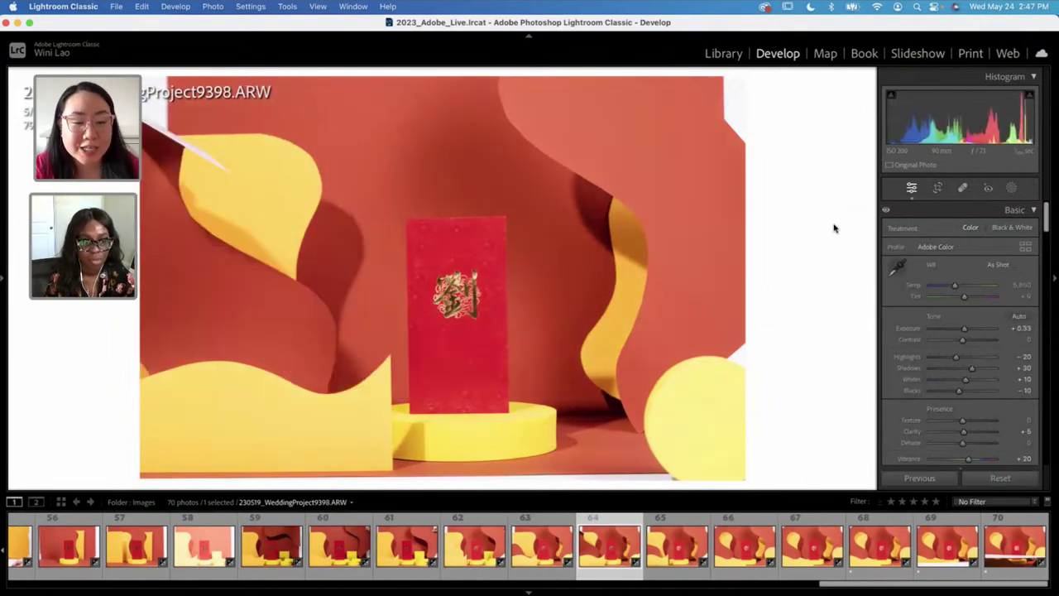
{"action": "key", "text": "Right"}
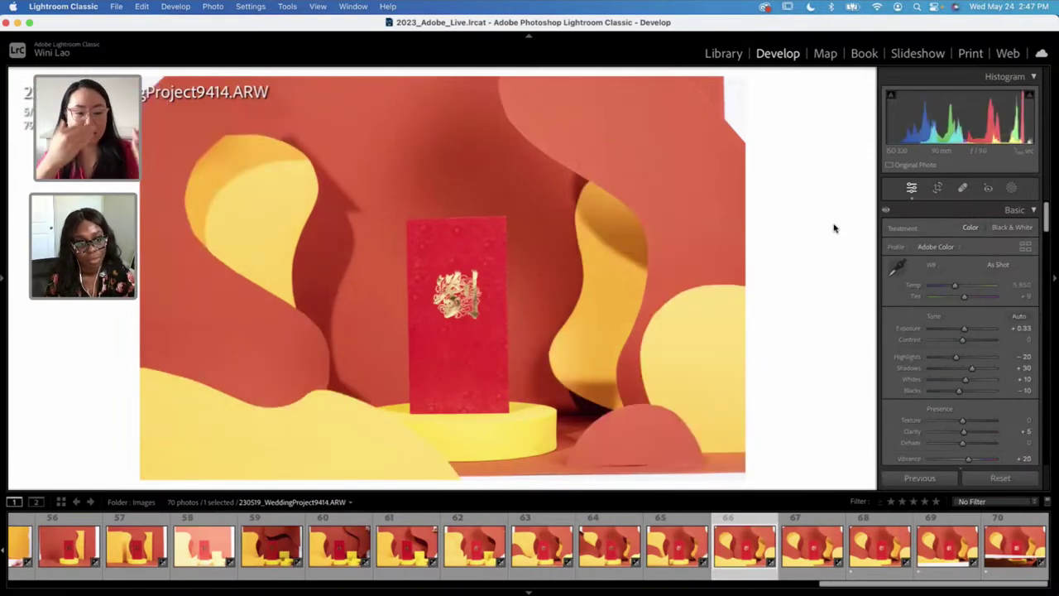
{"action": "key", "text": "Right"}
{"action": "key", "text": "Right"}
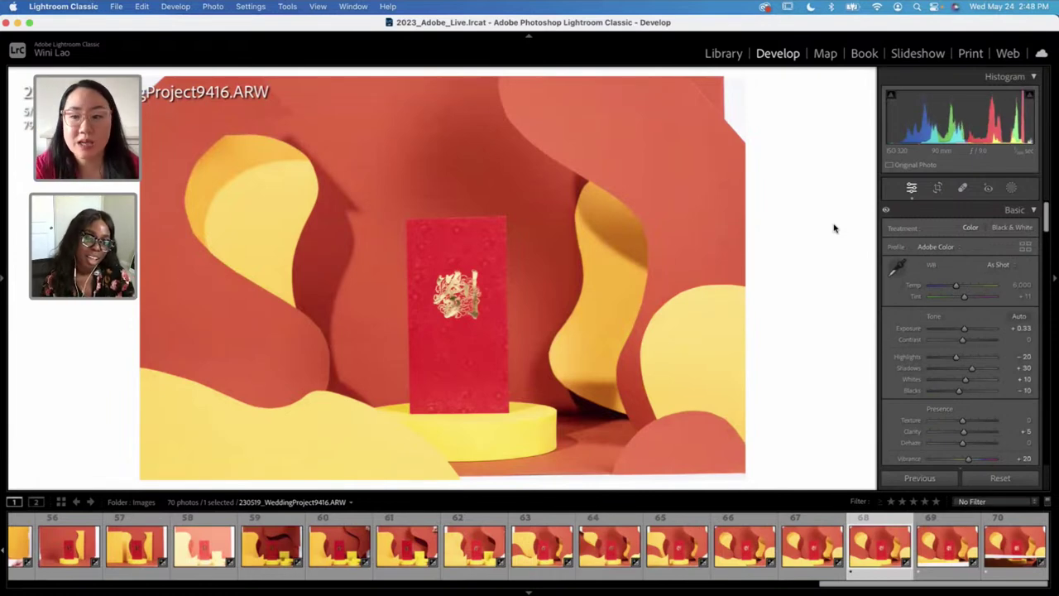
Step: Crop frame 9416 to a square 1 x 1 ratio, straightened slightly and tightened from the top
{"action": "left_click", "coordinate": [937, 187]}
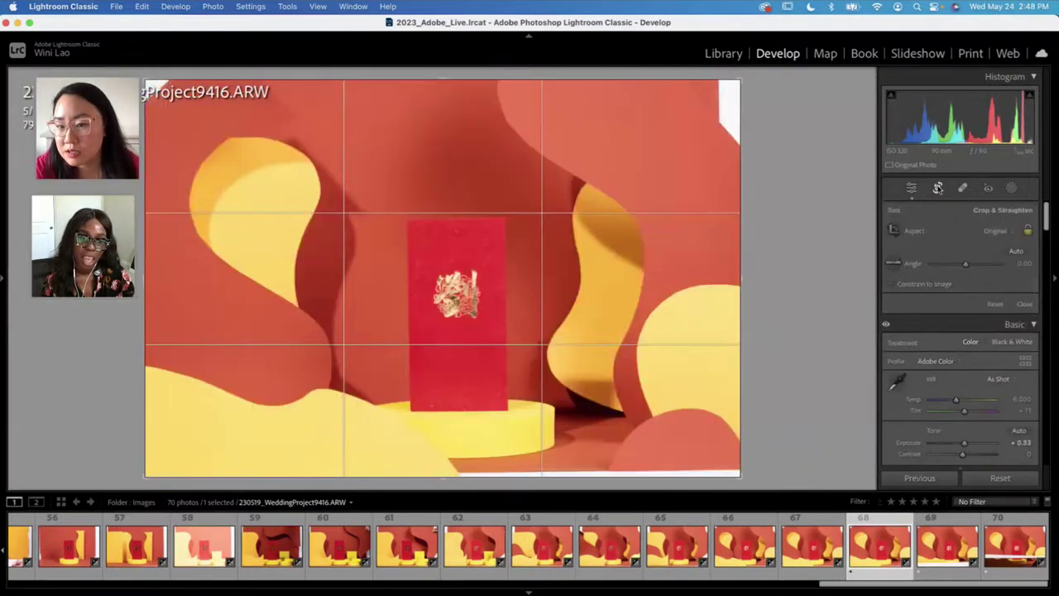
{"action": "left_click", "coordinate": [996, 232]}
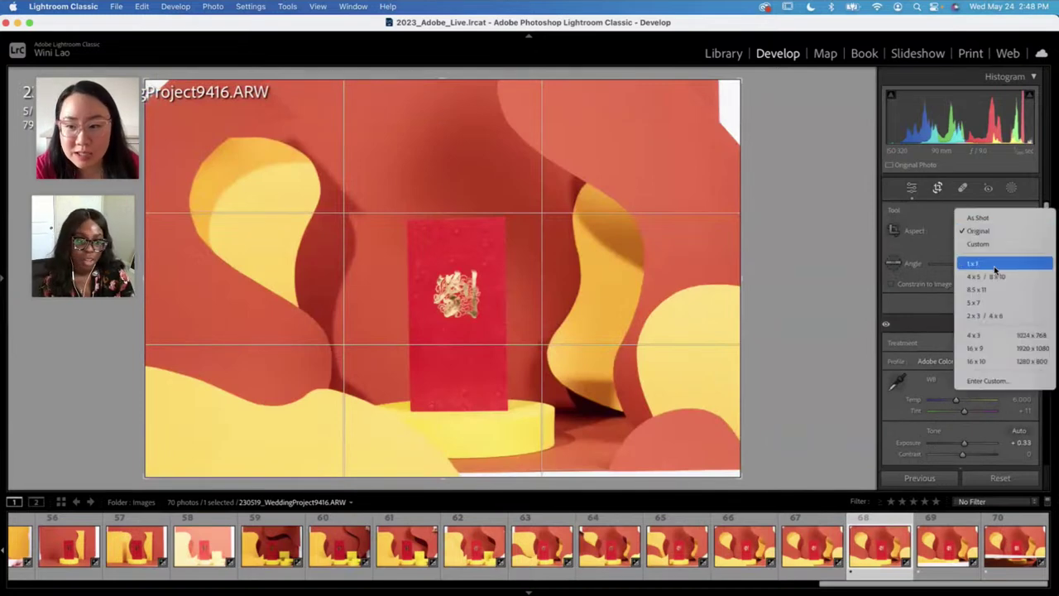
{"action": "left_click", "coordinate": [995, 264]}
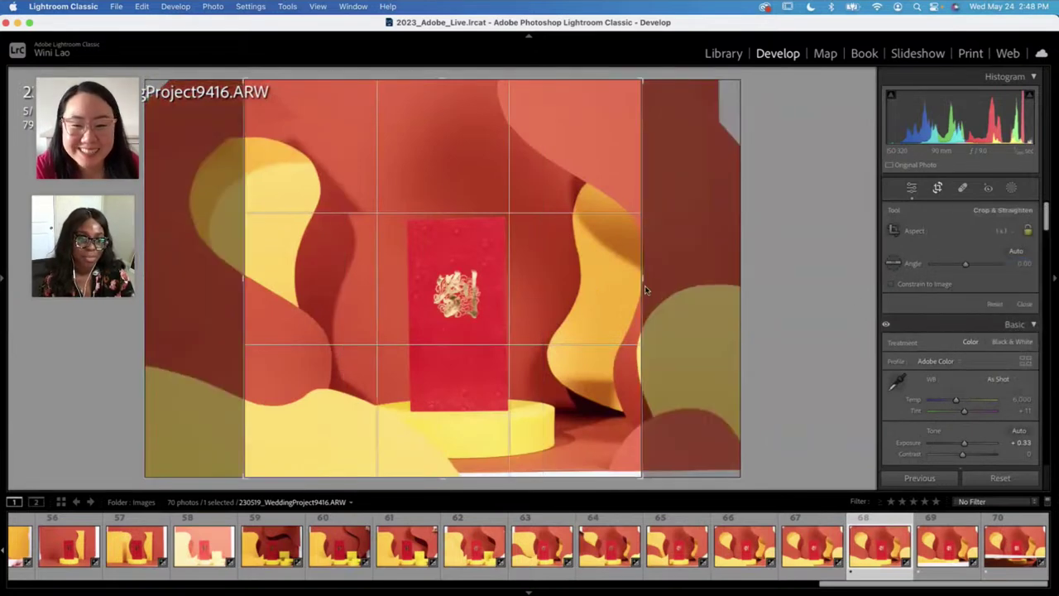
{"action": "left_click_drag", "start_coordinate": [666, 276], "coordinate": [669, 277]}
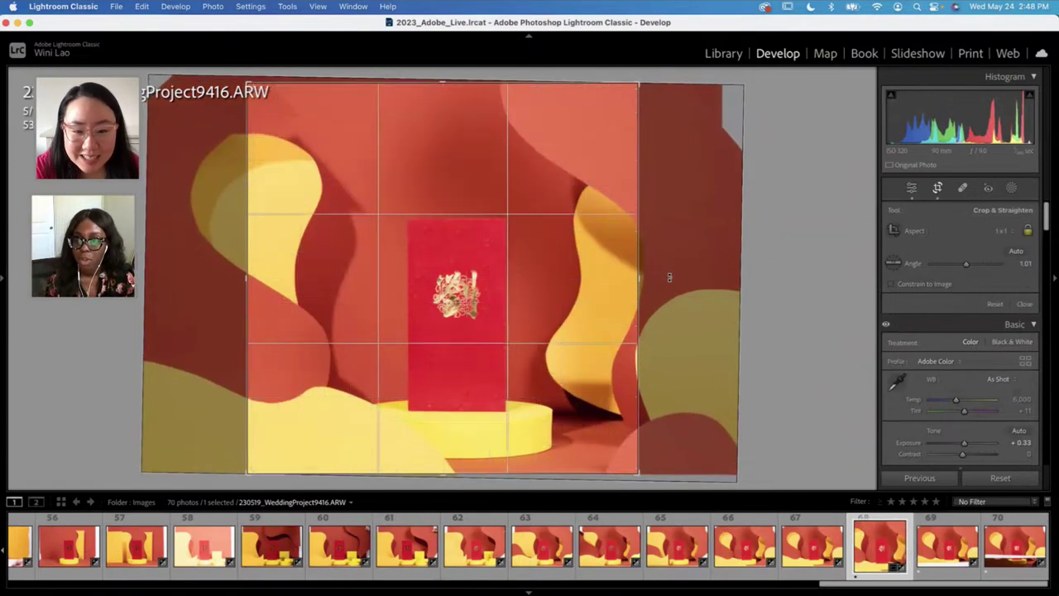
{"action": "left_click_drag", "start_coordinate": [460, 83], "coordinate": [461, 90]}
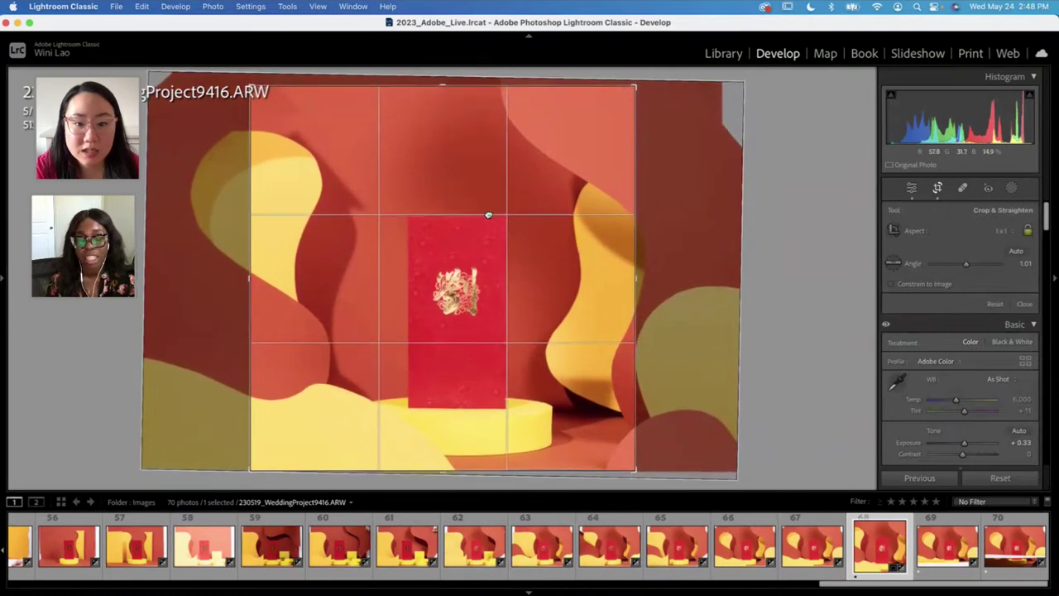
{"action": "left_click_drag", "start_coordinate": [489, 215], "coordinate": [478, 212]}
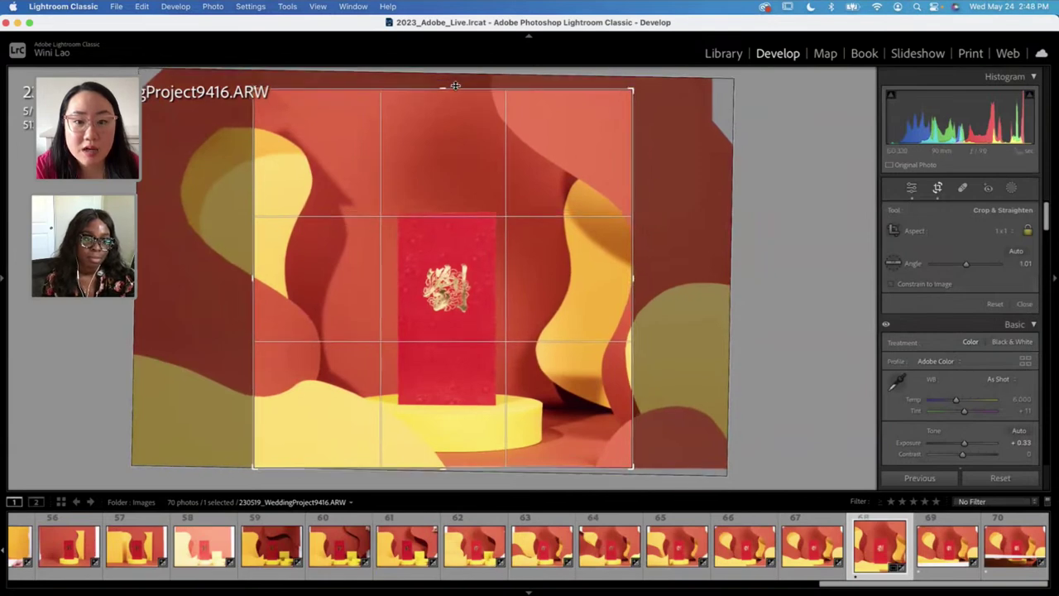
{"action": "left_click_drag", "start_coordinate": [454, 82], "coordinate": [454, 84]}
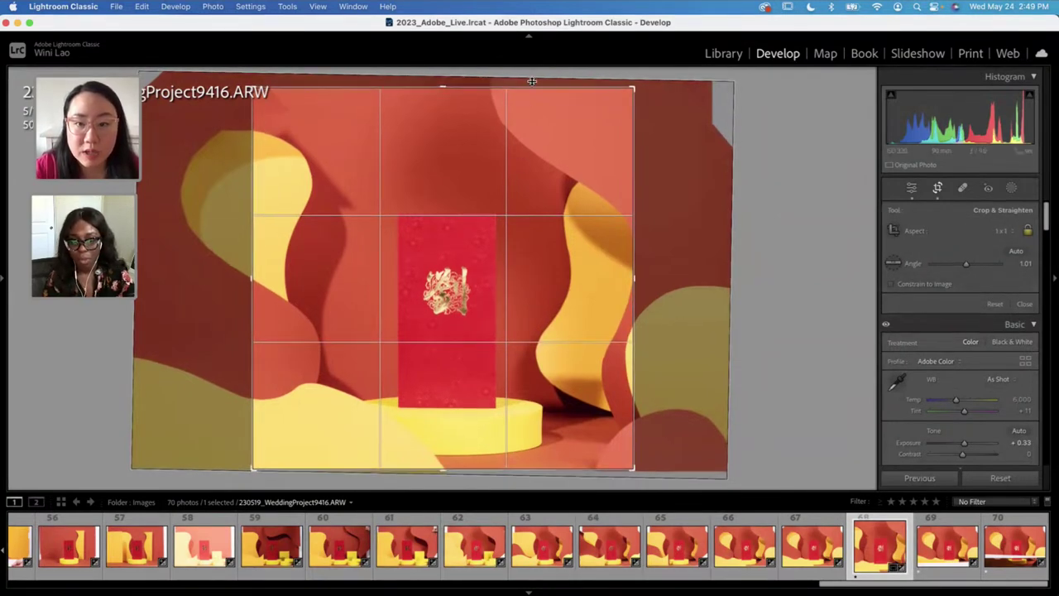
{"action": "key", "text": "Return"}
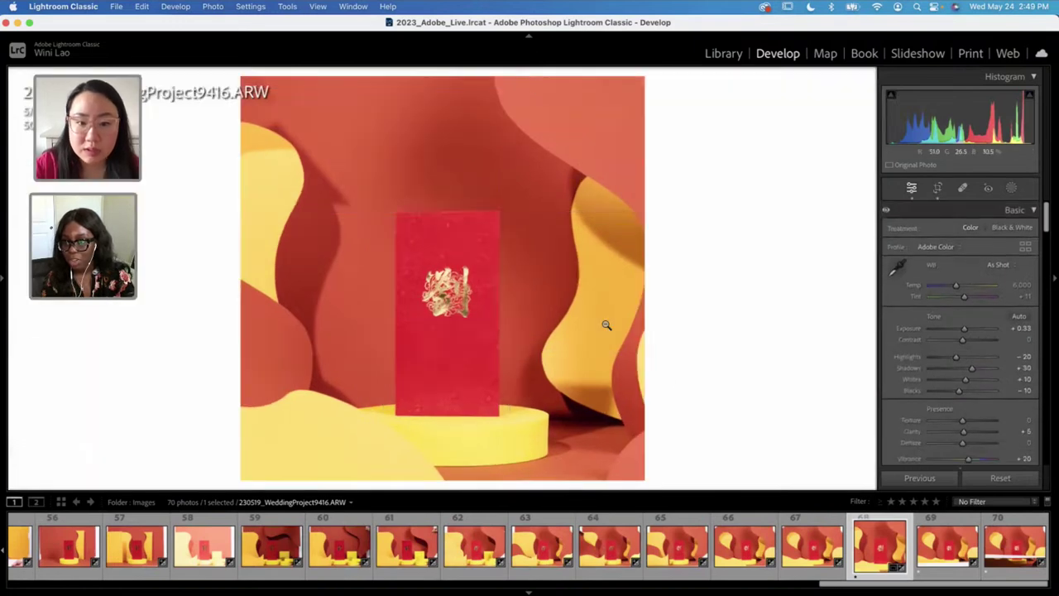
Step: Recrop to a landscape 4 x 5 ratio, enlarging and repositioning to centre the red envelope
{"action": "left_click", "coordinate": [939, 188]}
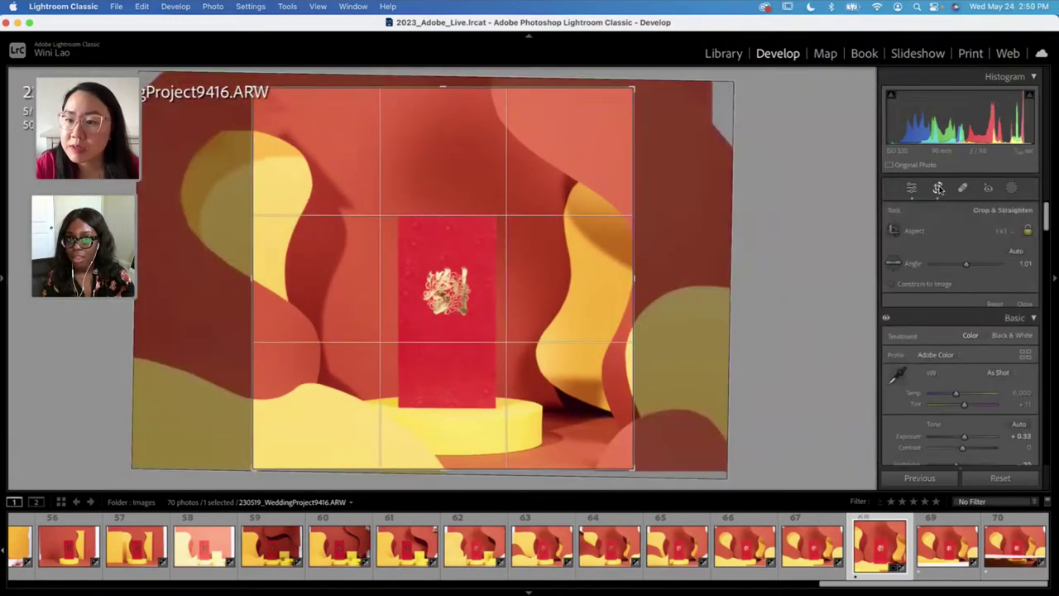
{"action": "left_click", "coordinate": [999, 231]}
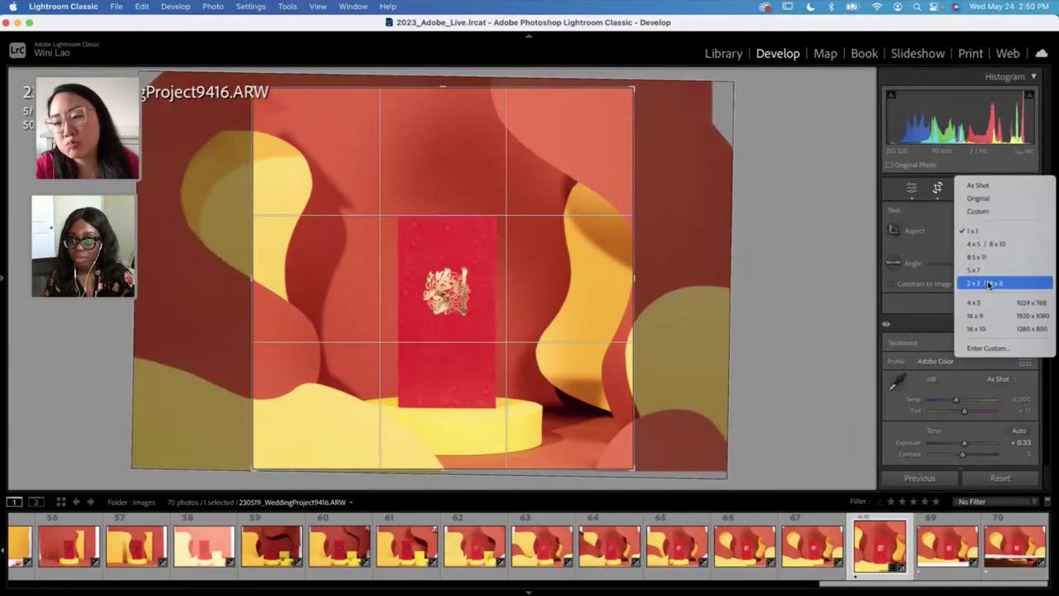
{"action": "left_click", "coordinate": [987, 244]}
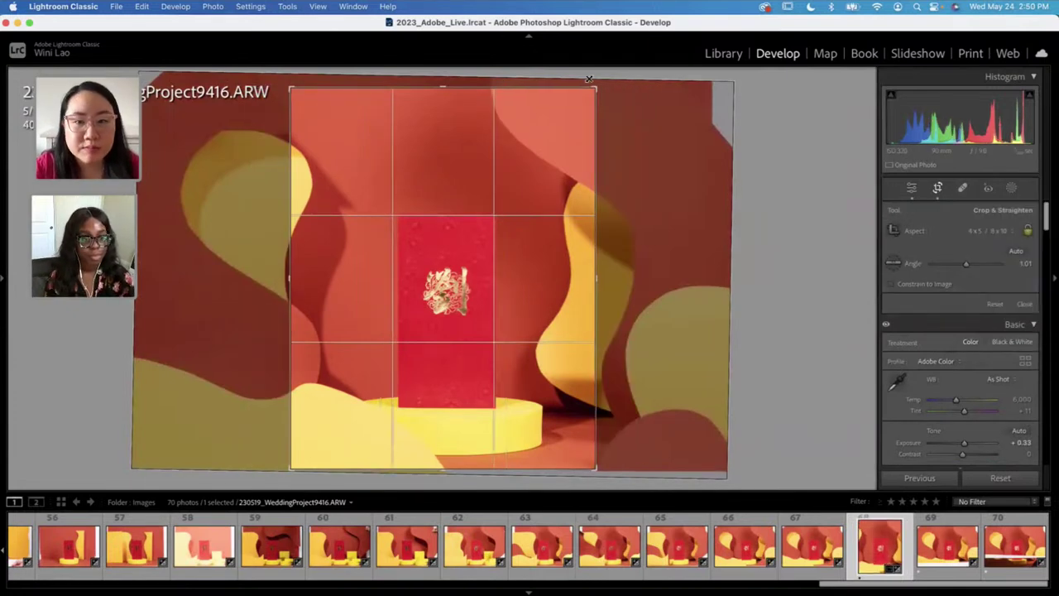
{"action": "key", "text": "x"}
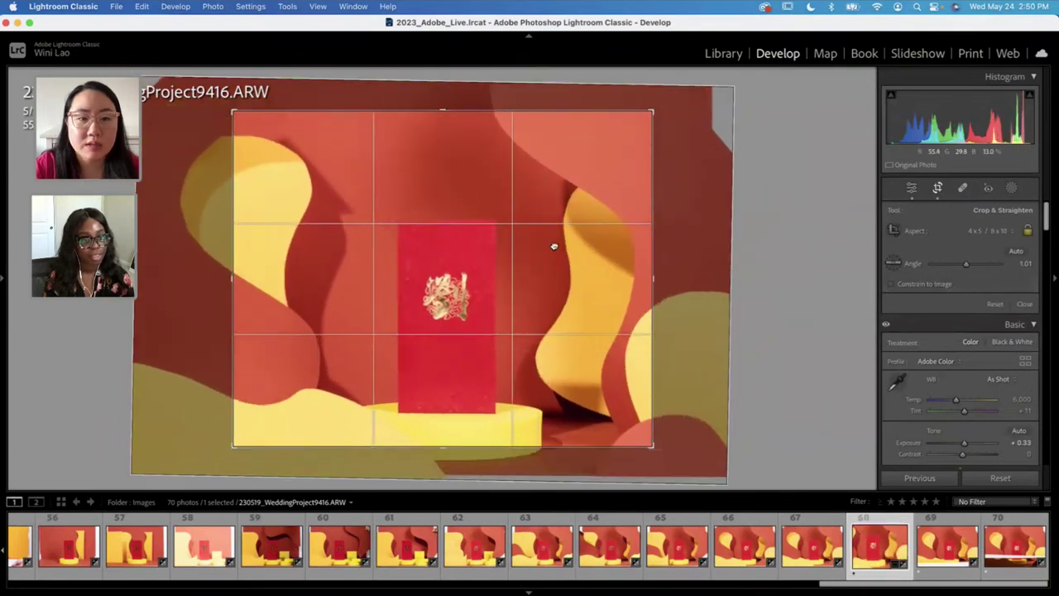
{"action": "left_click_drag", "start_coordinate": [653, 447], "coordinate": [684, 500]}
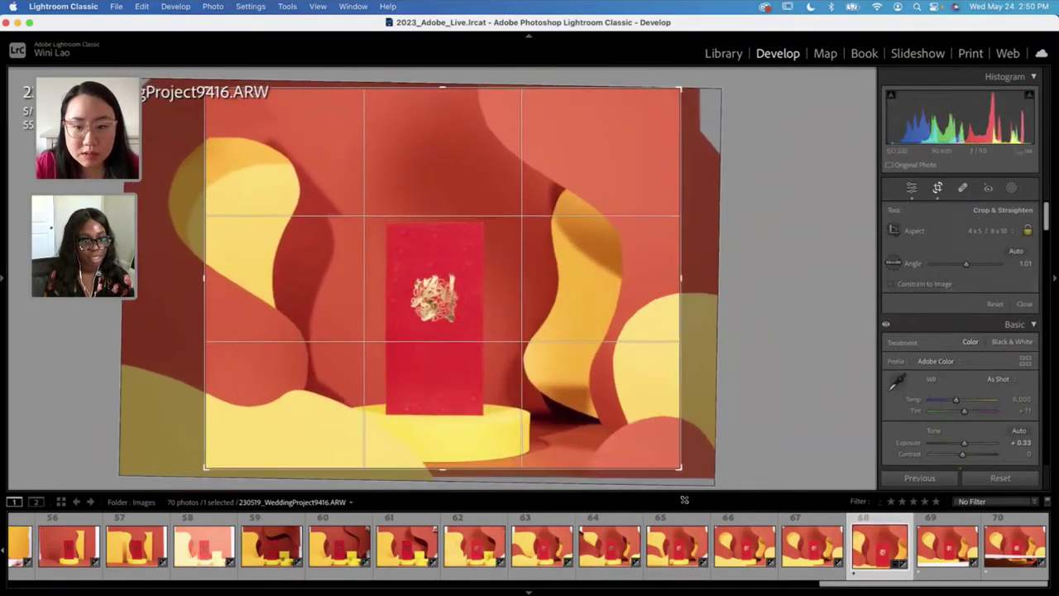
{"action": "left_click_drag", "start_coordinate": [560, 359], "coordinate": [581, 369]}
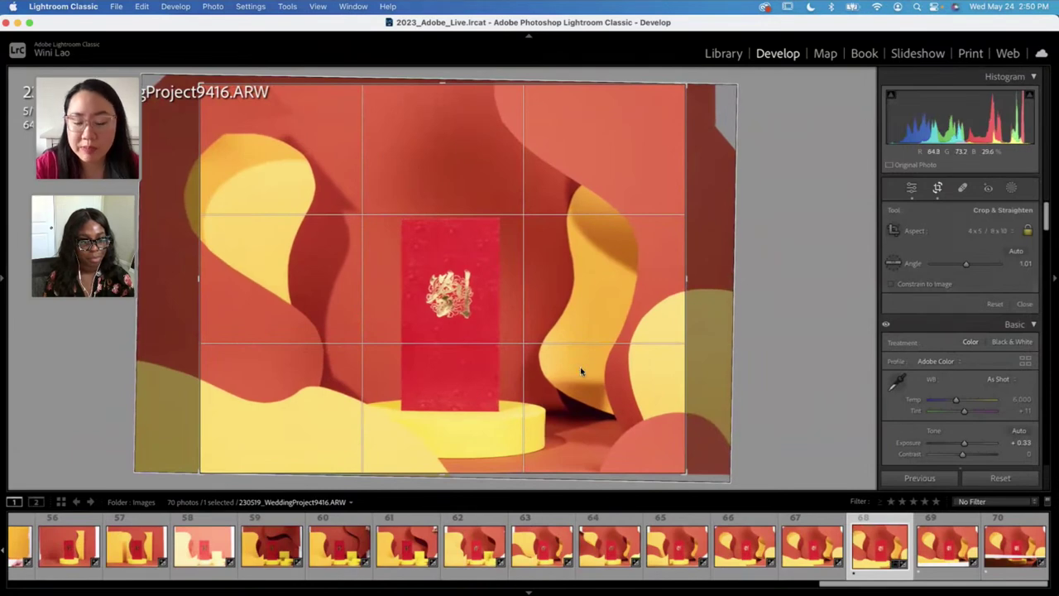
{"action": "key", "text": "Return"}
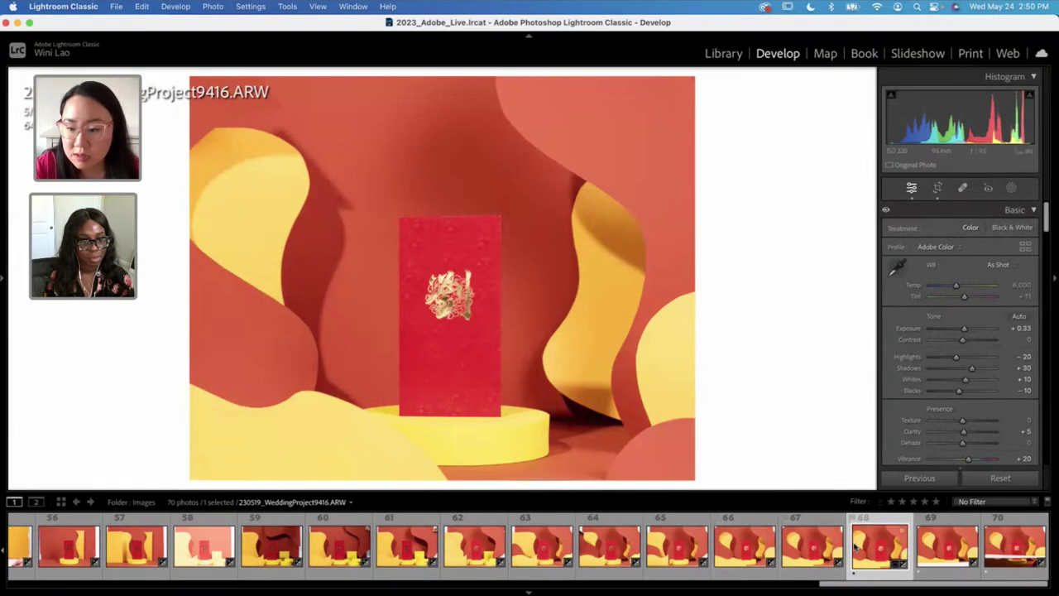
Step: Synchronize the 9416 crop and edits to frames 9417 and 9418
{"action": "left_click", "coordinate": [1028, 556], "text": "shift"}
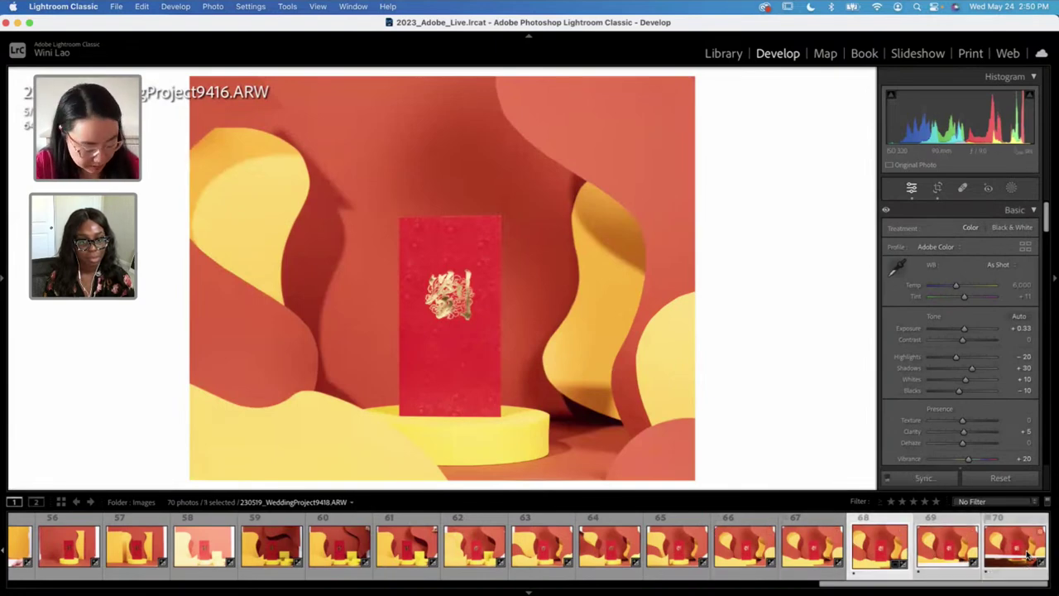
{"action": "left_click", "coordinate": [925, 478]}
{"action": "left_click", "coordinate": [733, 478]}
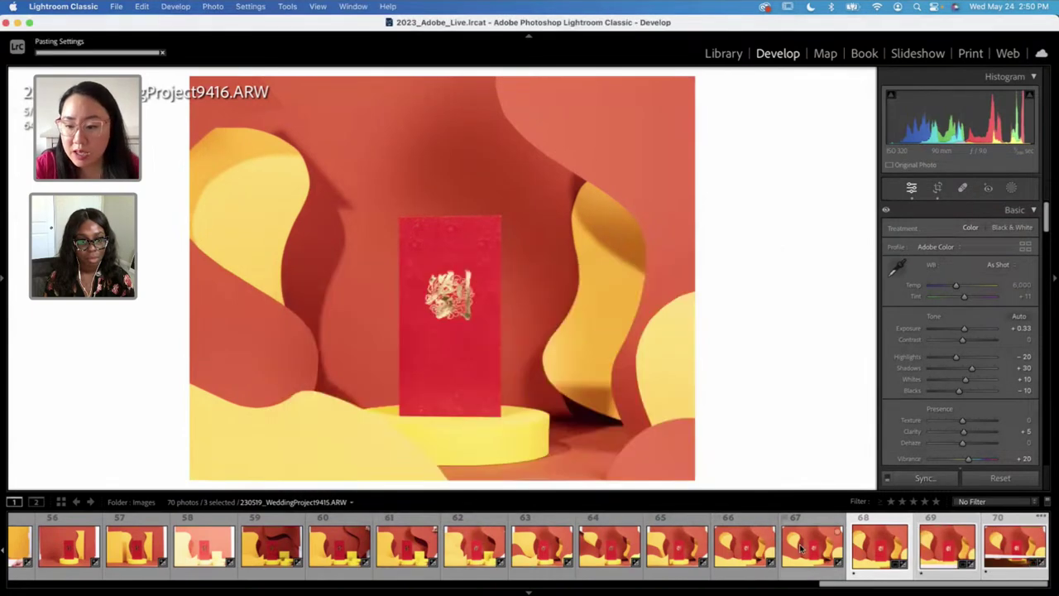
Step: Check the synced frames 9417 and 9418, then zoom into the 9416 envelope detail
{"action": "left_click", "coordinate": [875, 550]}
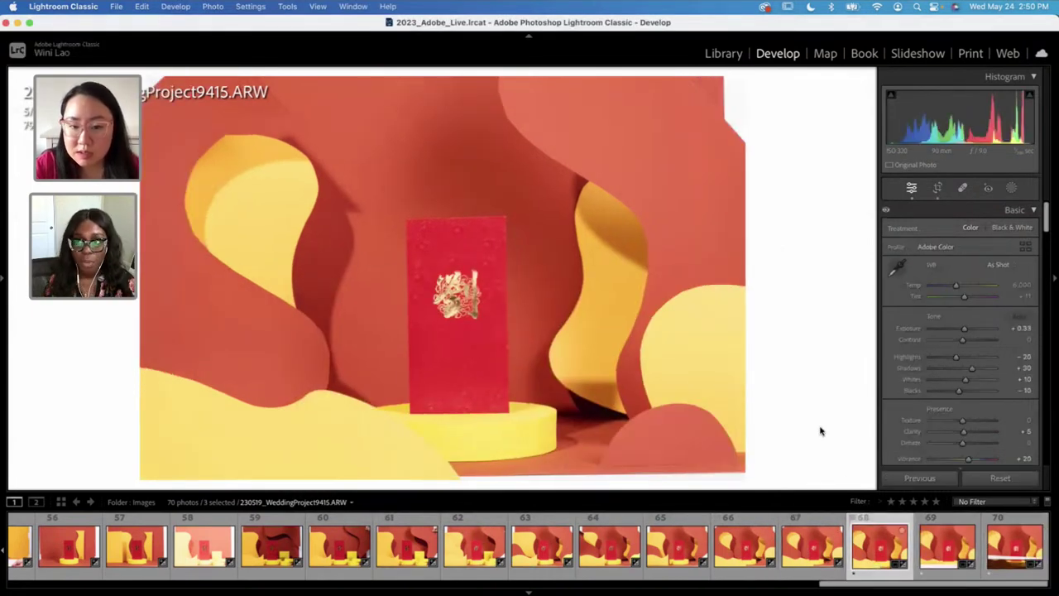
{"action": "key", "text": "Right"}
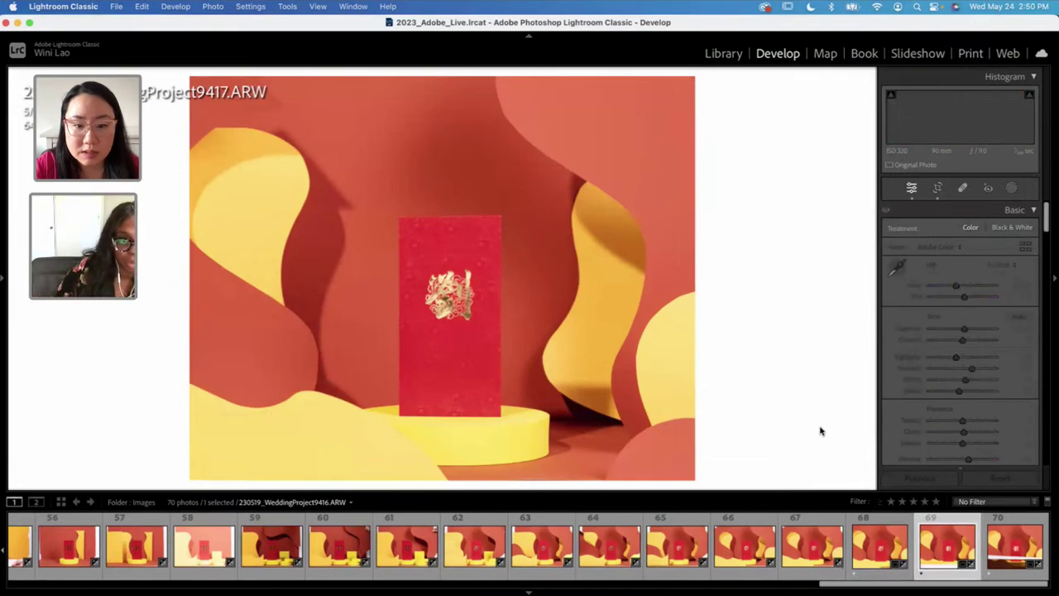
{"action": "key", "text": "Right"}
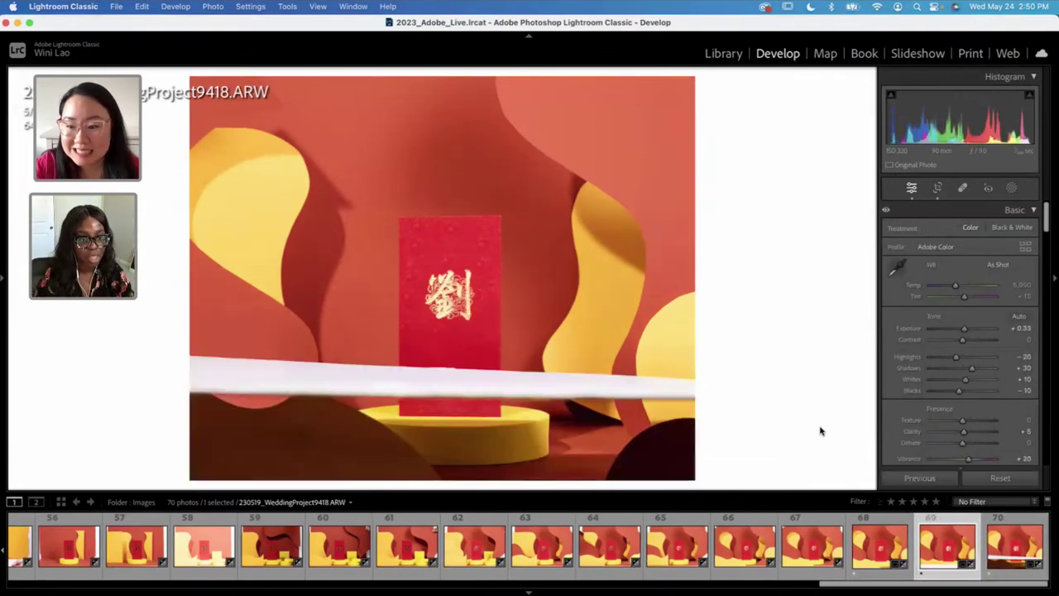
{"action": "key", "text": "Left"}
{"action": "key", "text": "Left"}
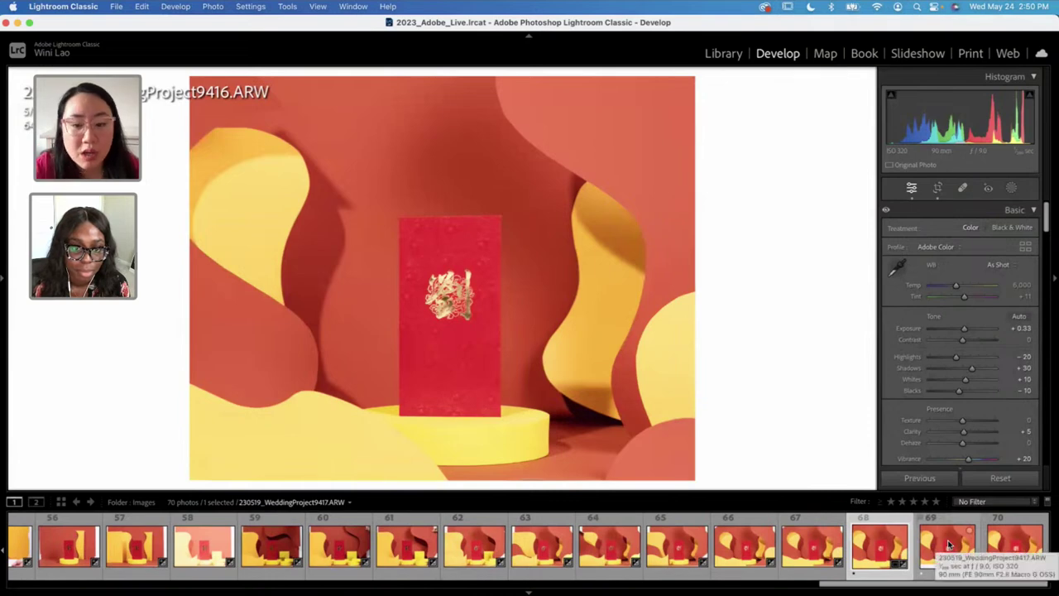
{"action": "left_click_drag", "start_coordinate": [458, 301], "coordinate": [441, 217]}
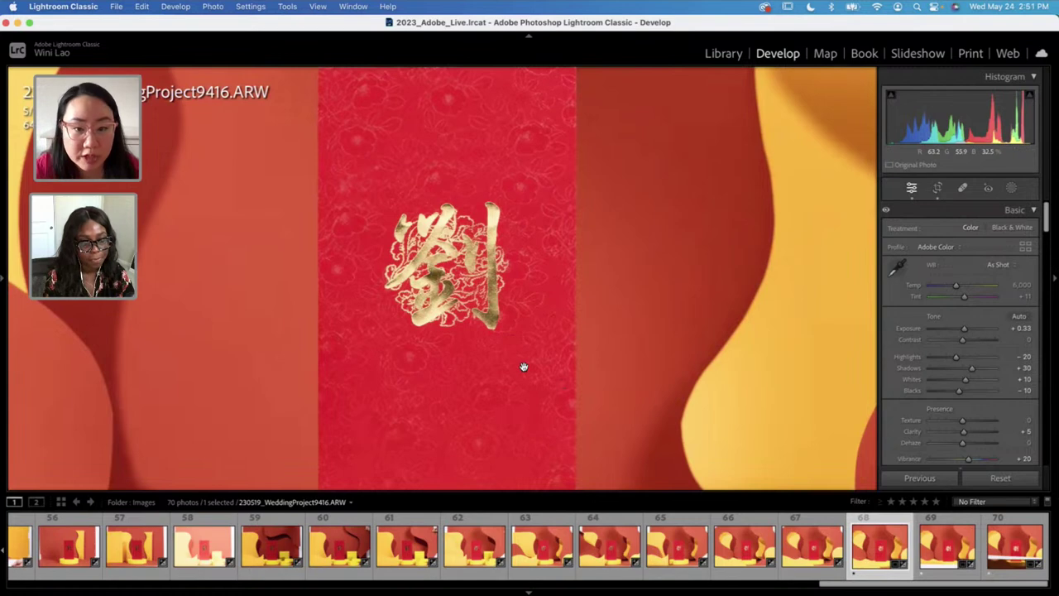
Step: Open frame 9417 and zoom in and out to check it
{"action": "left_click", "coordinate": [956, 552]}
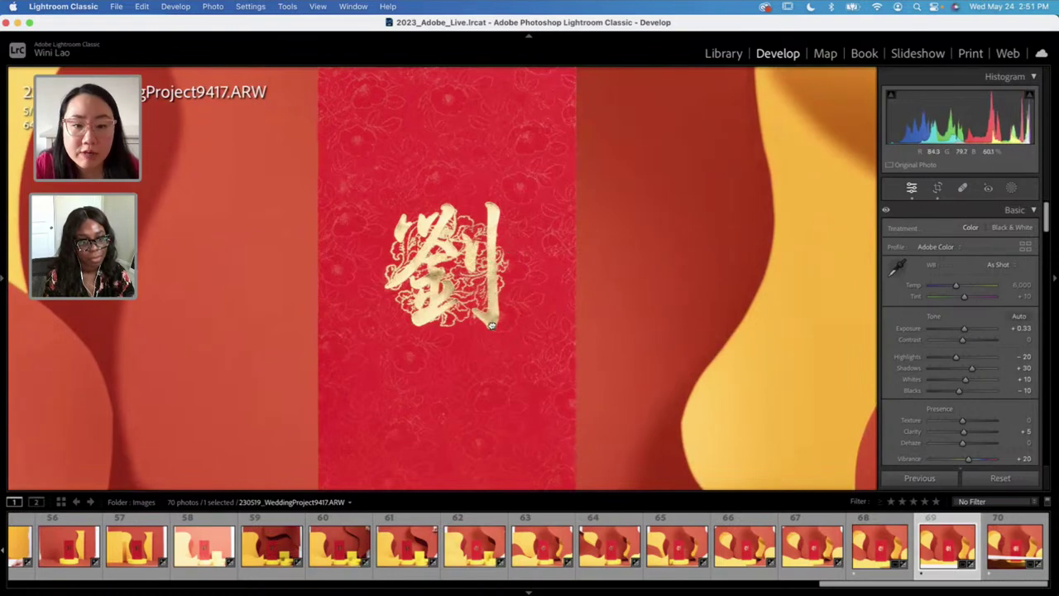
{"action": "scroll", "coordinate": [492, 326], "scroll_direction": "down", "scroll_amount": 5}
{"action": "scroll", "coordinate": [489, 204], "scroll_direction": "up", "scroll_amount": 4}
{"action": "scroll", "coordinate": [495, 419], "scroll_direction": "up", "scroll_amount": 3}
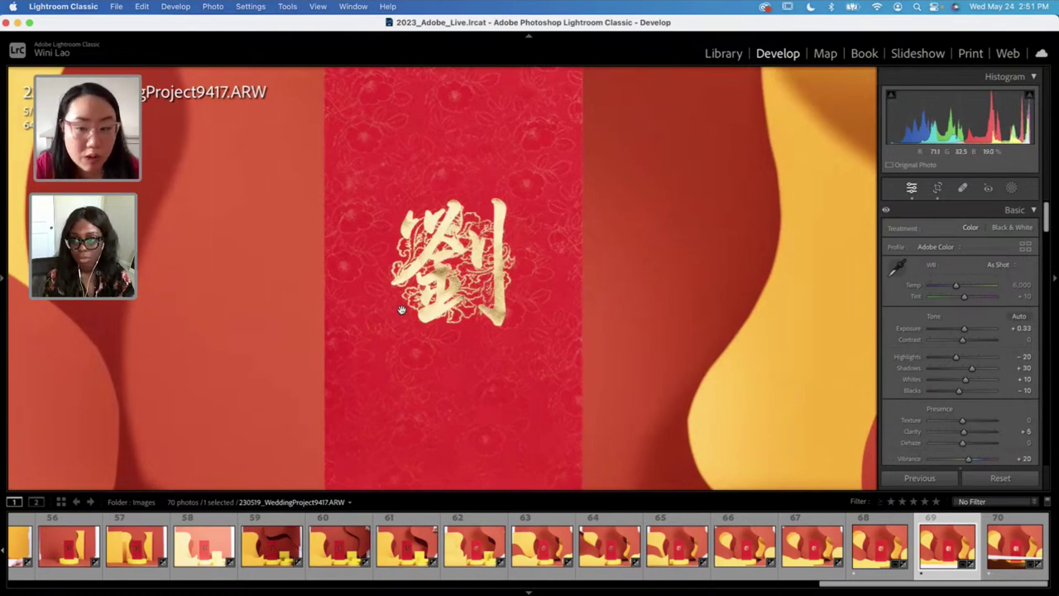
Step: Inspect frame 9418 up close, panning across the gold character, white strip and yellow base
{"action": "key", "text": "Right"}
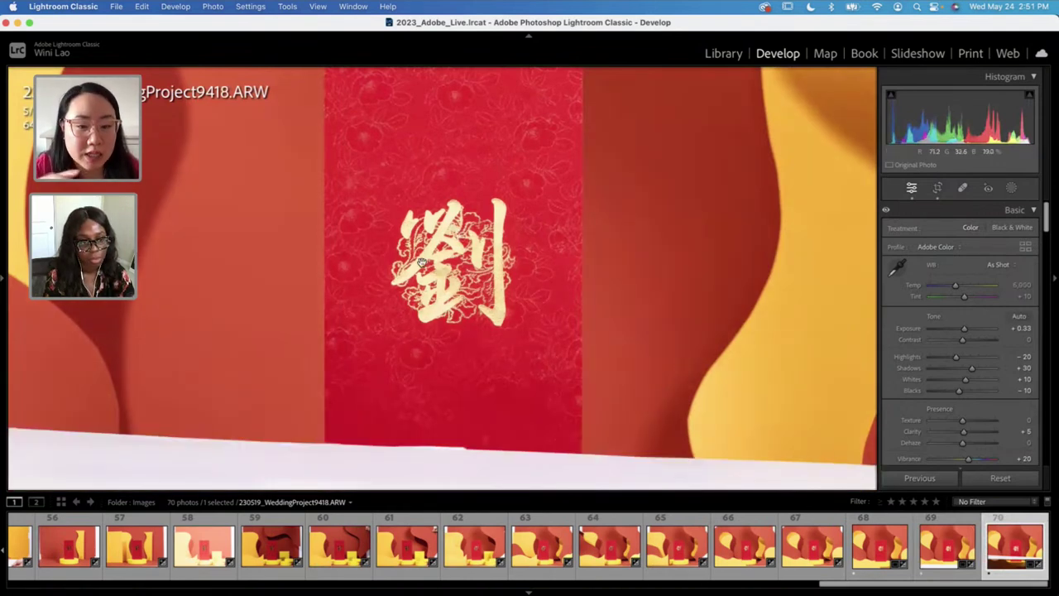
{"action": "left_click_drag", "start_coordinate": [425, 402], "coordinate": [460, 427]}
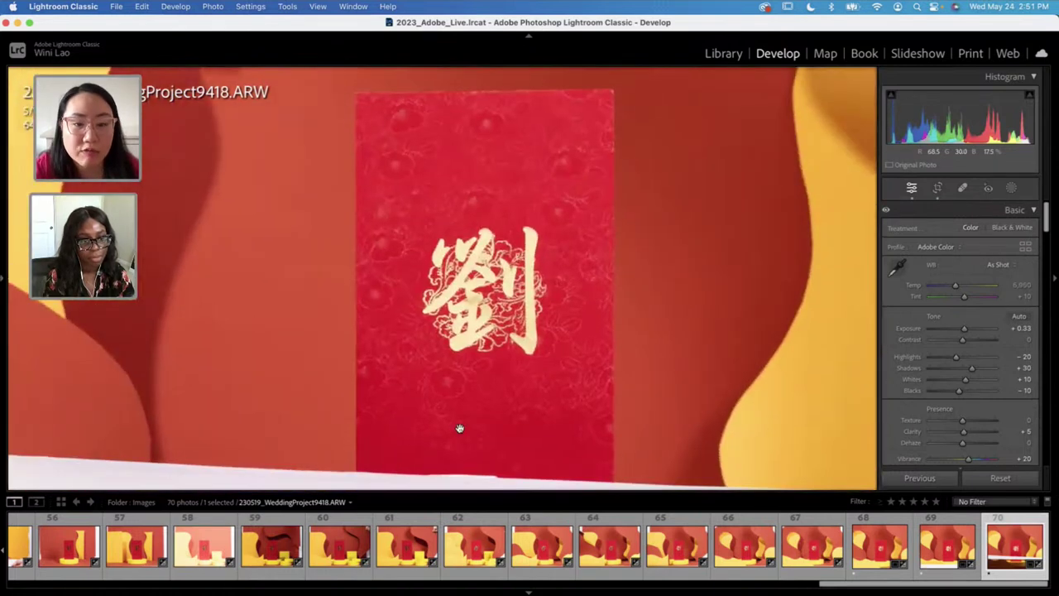
{"action": "left_click_drag", "start_coordinate": [510, 274], "coordinate": [469, 274]}
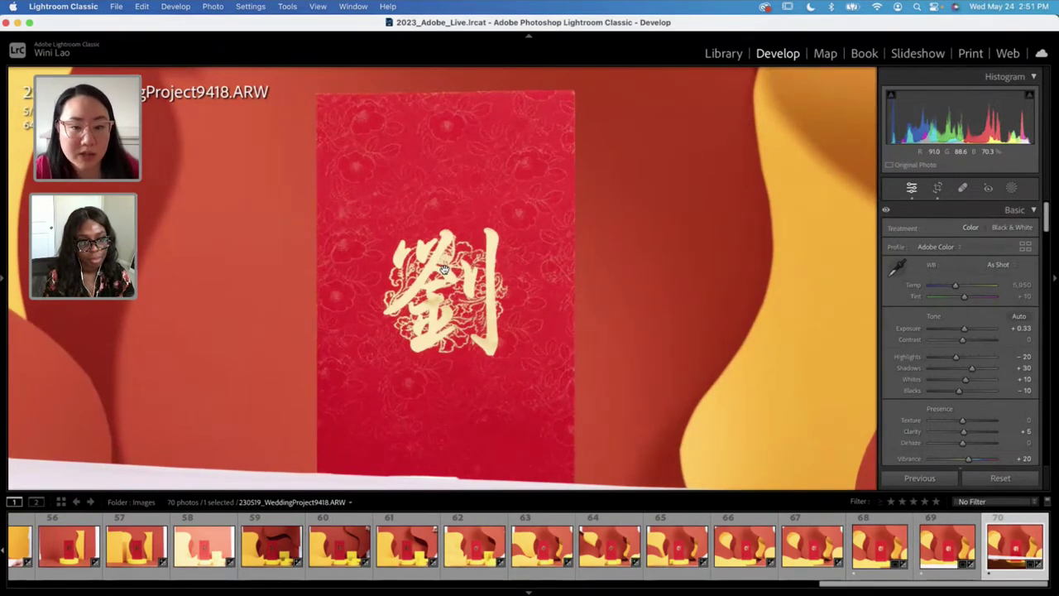
{"action": "left_click_drag", "start_coordinate": [443, 329], "coordinate": [444, 208]}
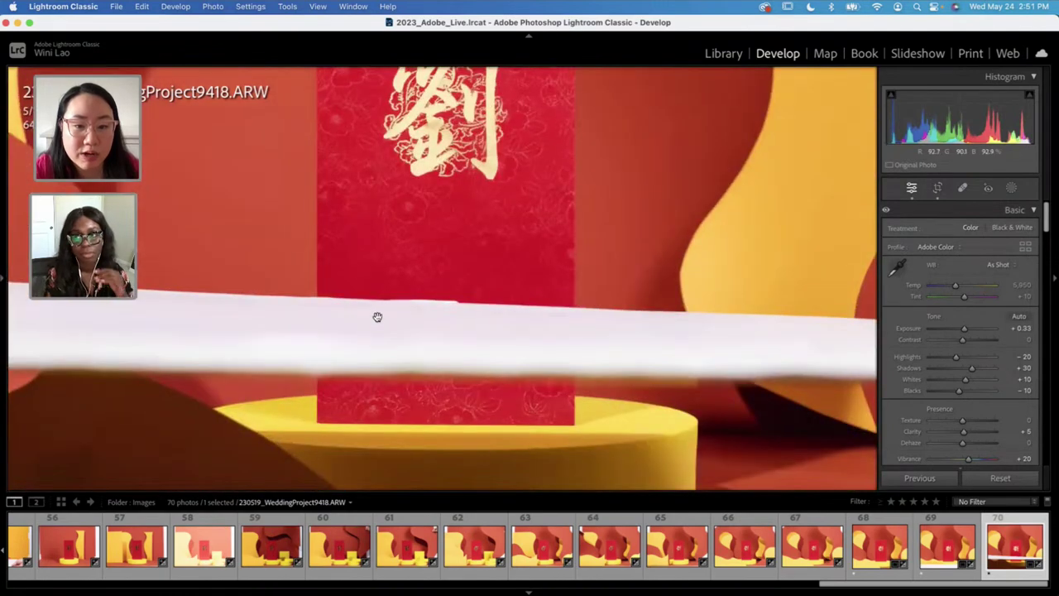
{"action": "left_click", "coordinate": [524, 337]}
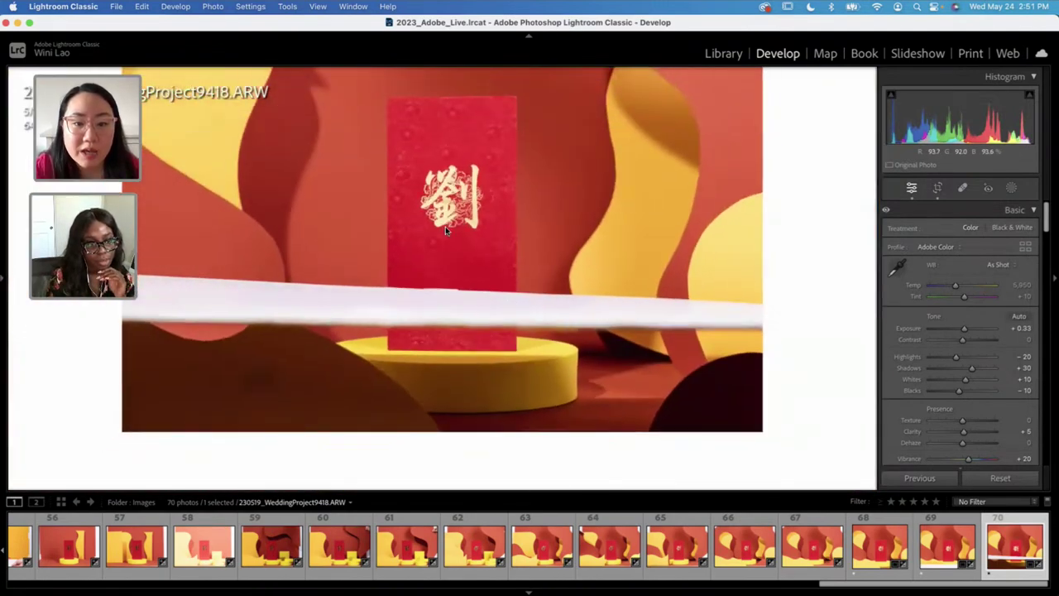
{"action": "key", "text": "super+minus"}
{"action": "key", "text": "super+equal"}
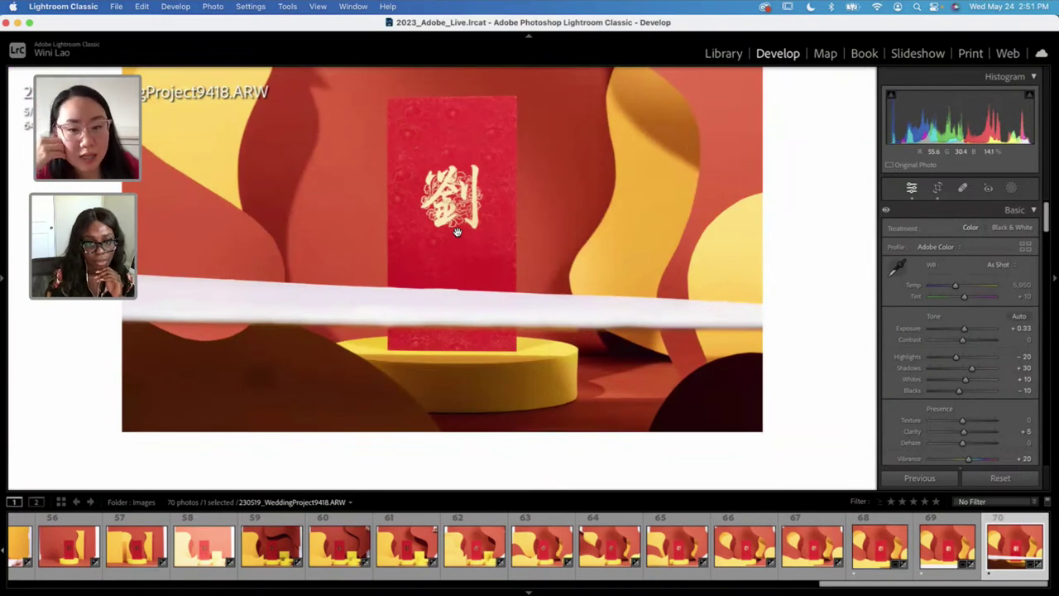
{"action": "left_click_drag", "start_coordinate": [511, 201], "coordinate": [533, 242]}
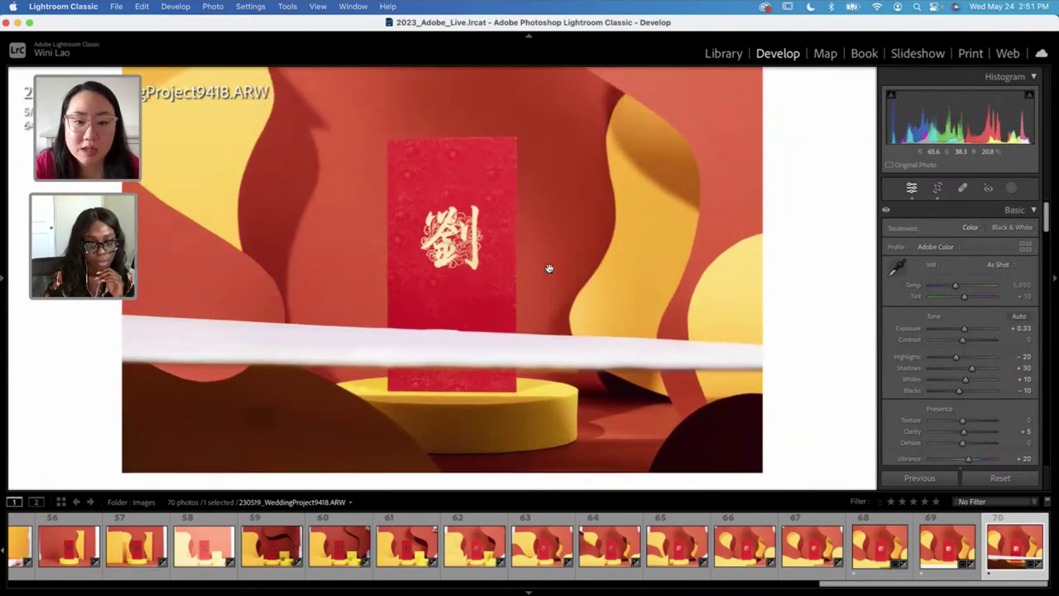
Step: Open 230519_WeddingProject9416.ARW, zoom to 1:1 on the gold character, then return to the full view
{"action": "left_click", "coordinate": [867, 553]}
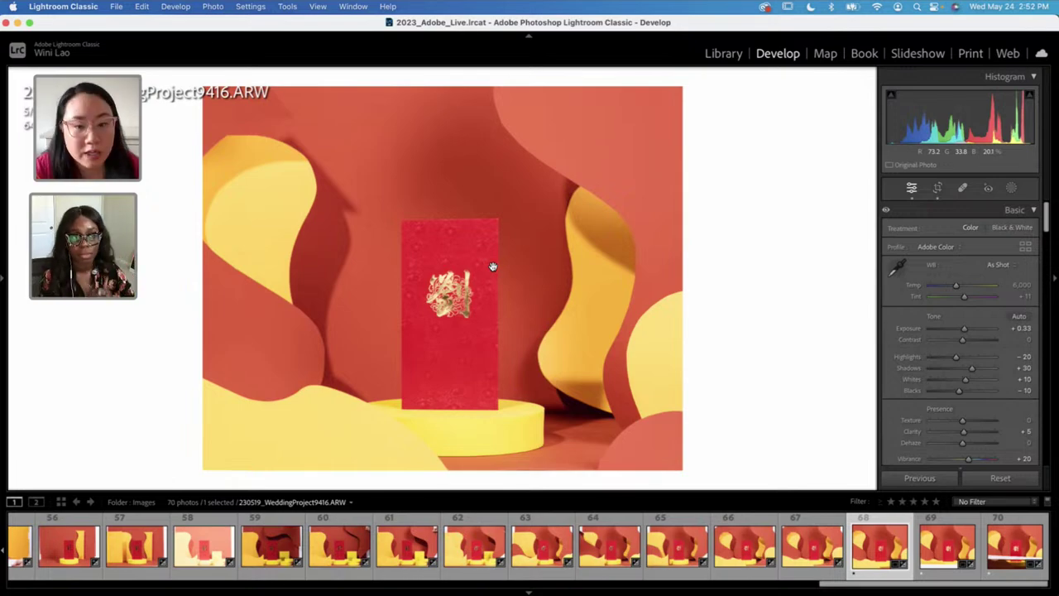
{"action": "left_click_drag", "start_coordinate": [470, 318], "coordinate": [386, 233]}
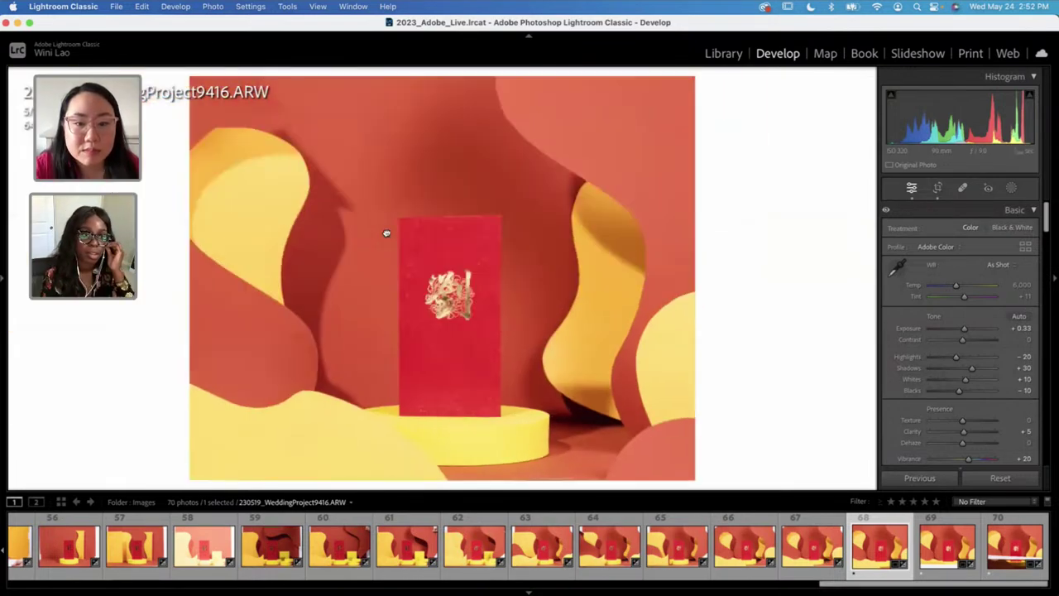
{"action": "left_click", "coordinate": [446, 287]}
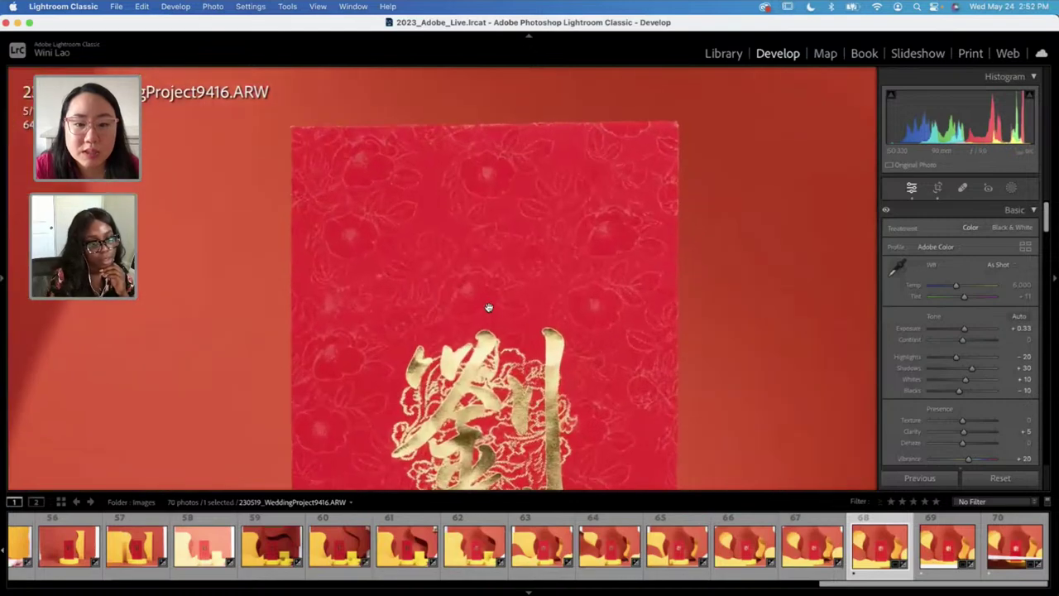
{"action": "left_click_drag", "start_coordinate": [488, 307], "coordinate": [489, 161]}
{"action": "left_click", "coordinate": [480, 327]}
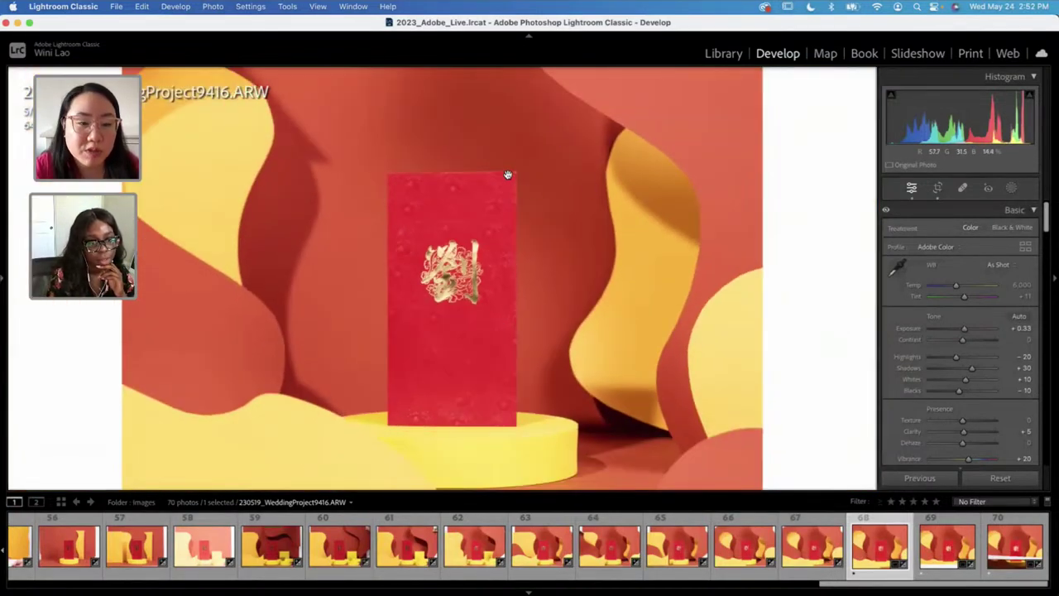
{"action": "key", "text": "super+minus"}
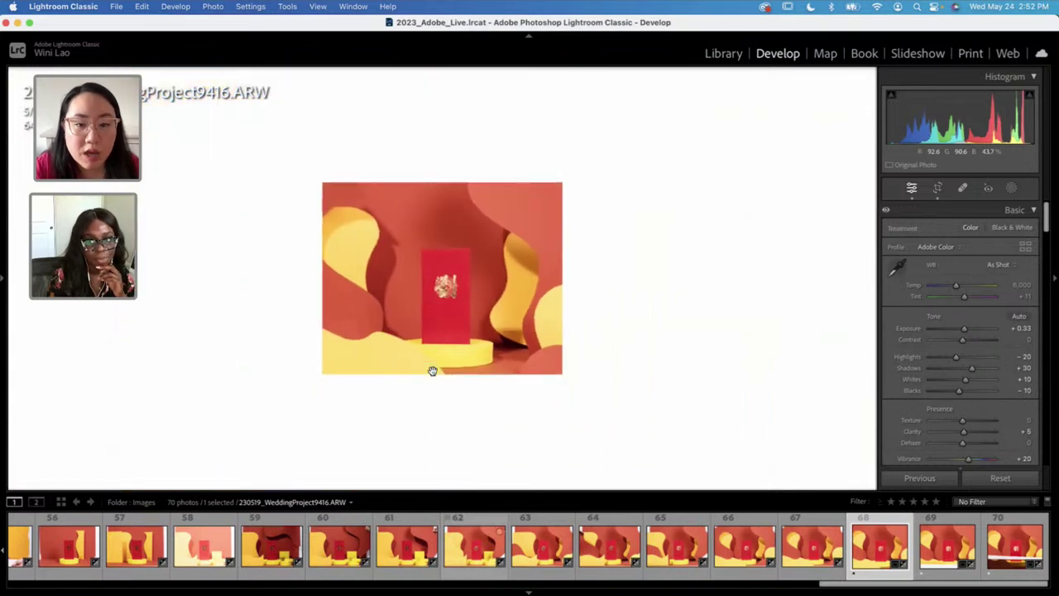
{"action": "scroll", "coordinate": [162, 553], "scroll_direction": "left", "scroll_amount": 5}
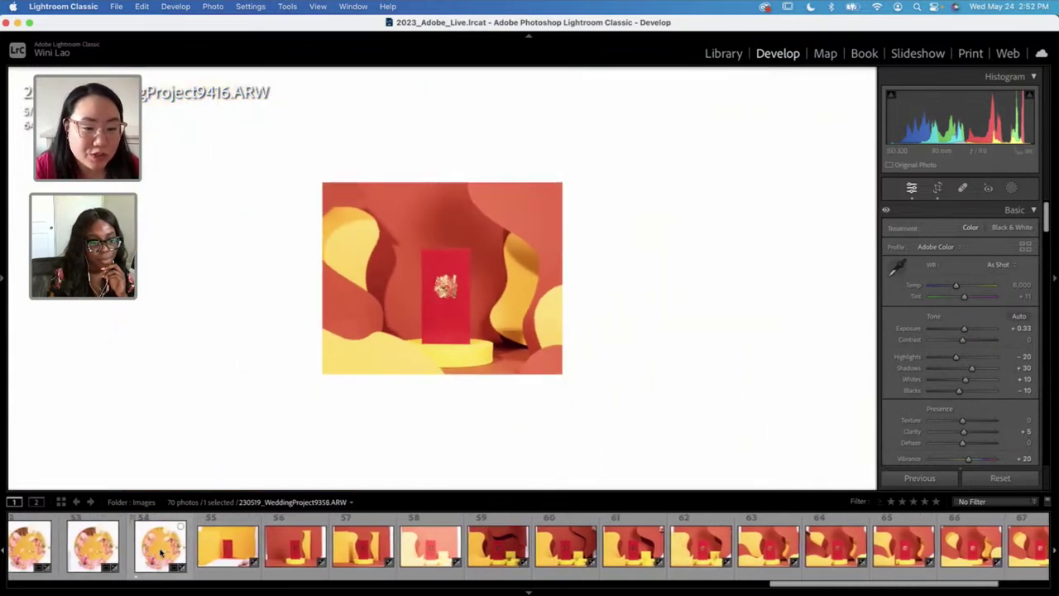
{"action": "left_click", "coordinate": [284, 557]}
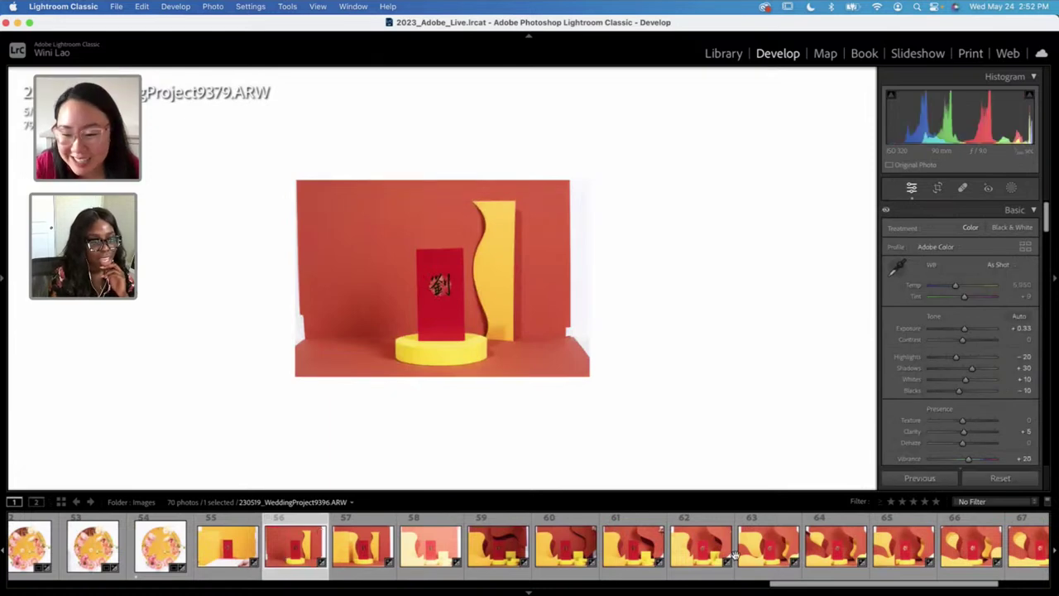
{"action": "scroll", "coordinate": [769, 552], "scroll_direction": "right", "scroll_amount": 5}
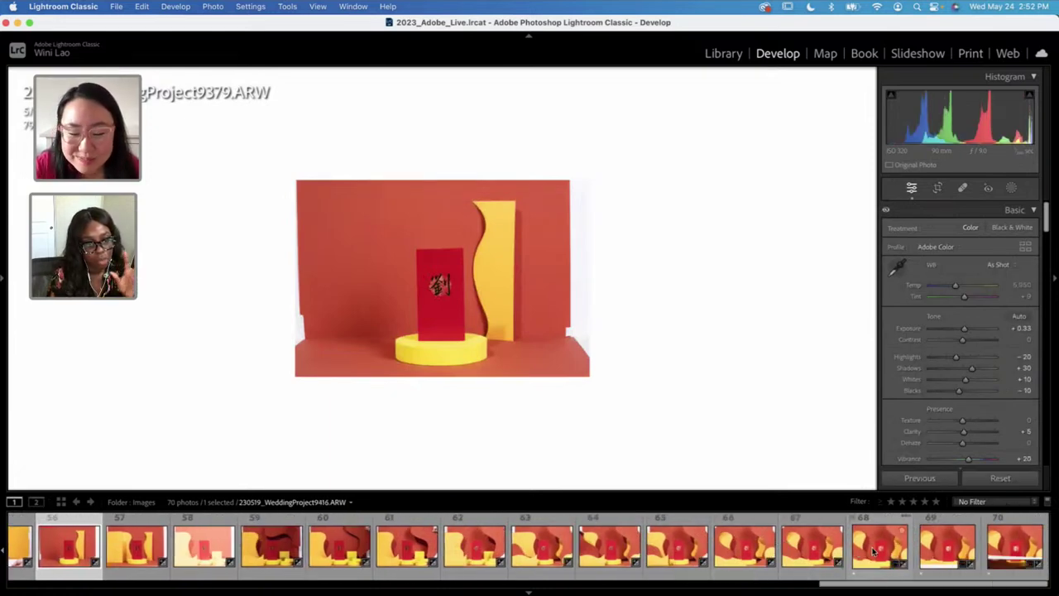
{"action": "left_click", "coordinate": [872, 552]}
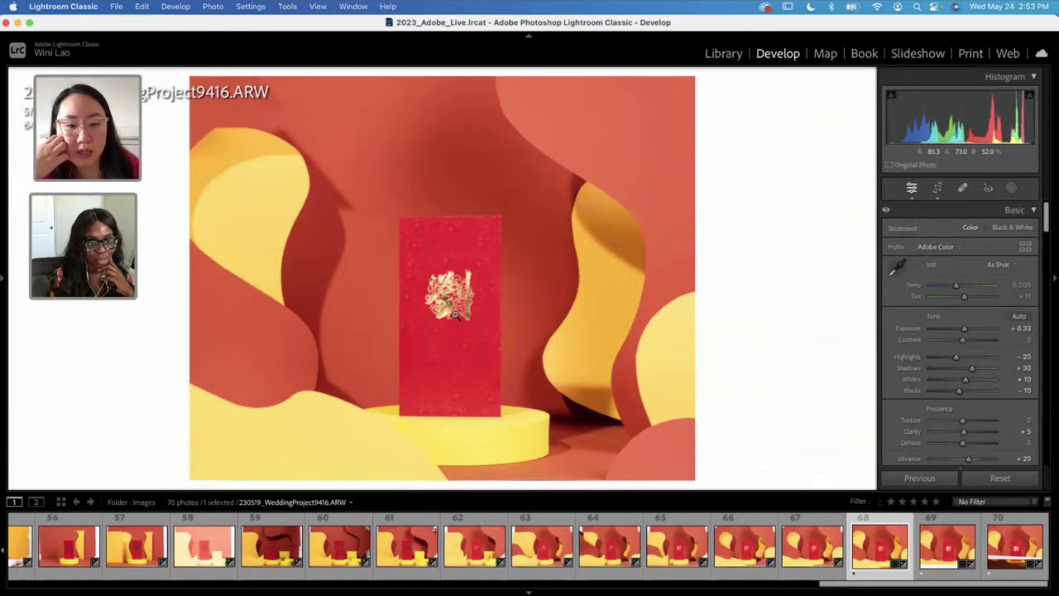
{"action": "key", "text": "x"}
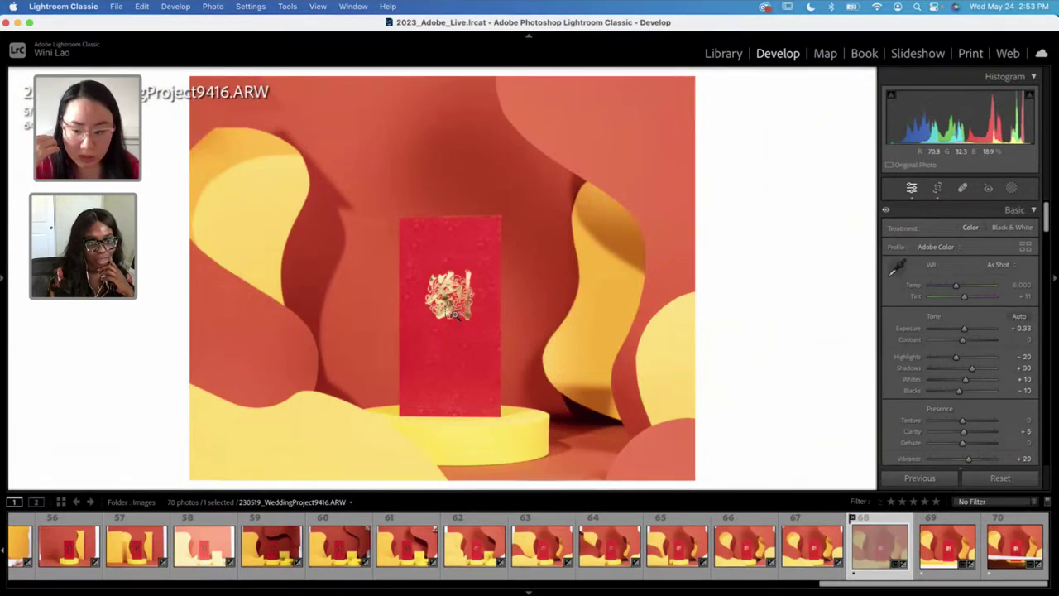
{"action": "key", "text": "super+z"}
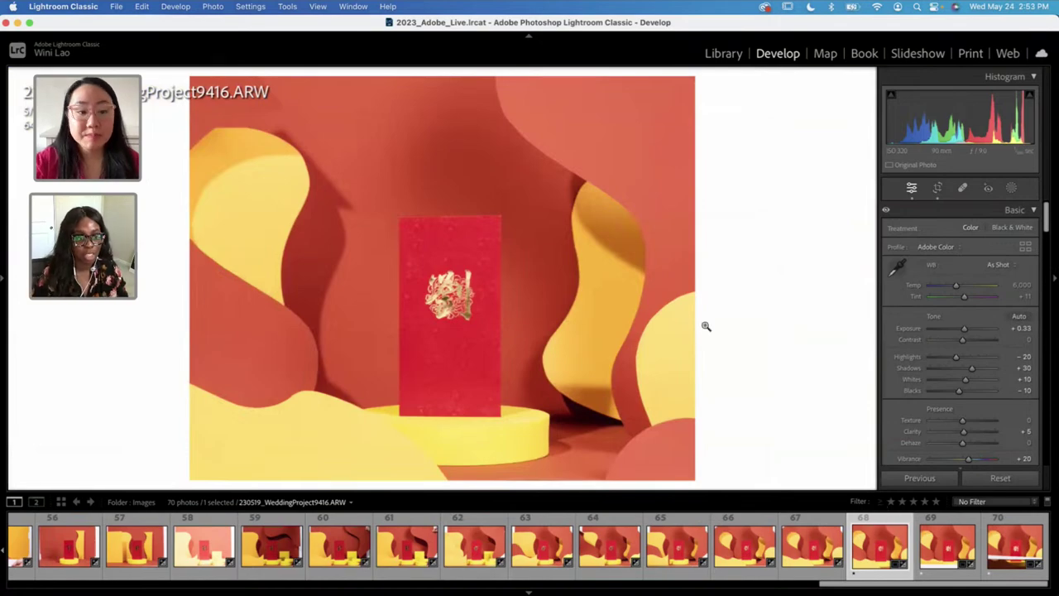
Step: Bring the 03_FinalEdits Finder window forward via Mission Control and shift it left
{"action": "key", "text": "ctrl+Up"}
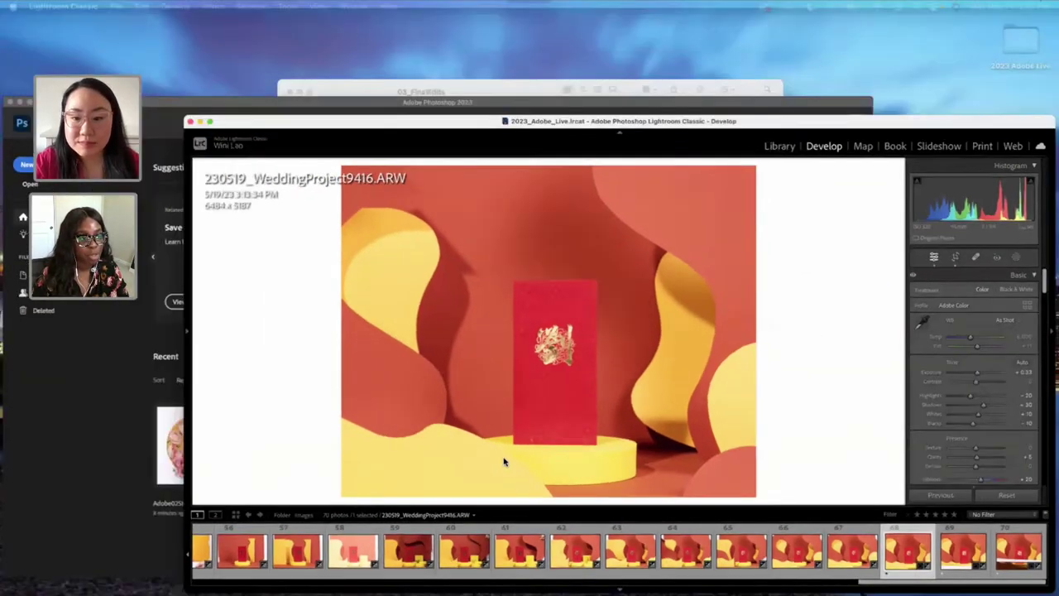
{"action": "left_click", "coordinate": [530, 149]}
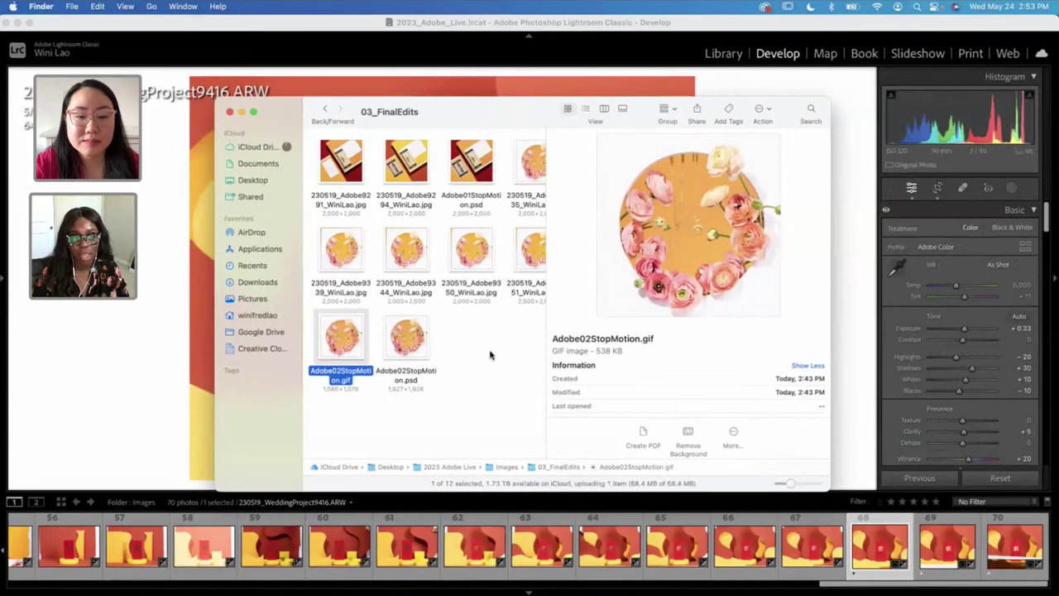
{"action": "left_click_drag", "start_coordinate": [536, 105], "coordinate": [454, 120]}
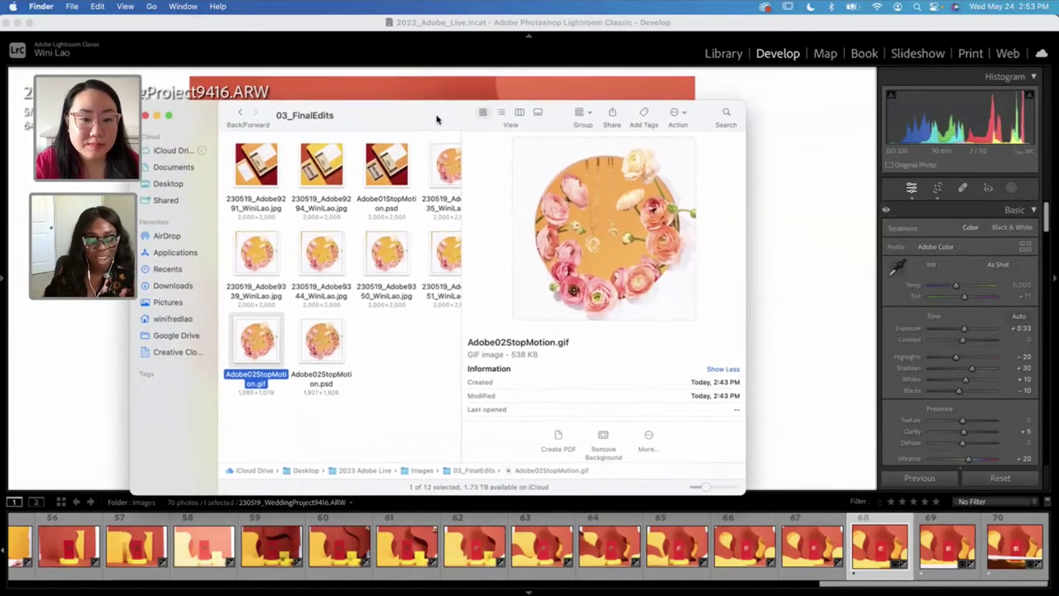
Step: Preview Adobe01StopMotion.gif, the 594 KB business-card stop-motion animation
{"action": "scroll", "coordinate": [416, 240], "scroll_direction": "right", "scroll_amount": 1}
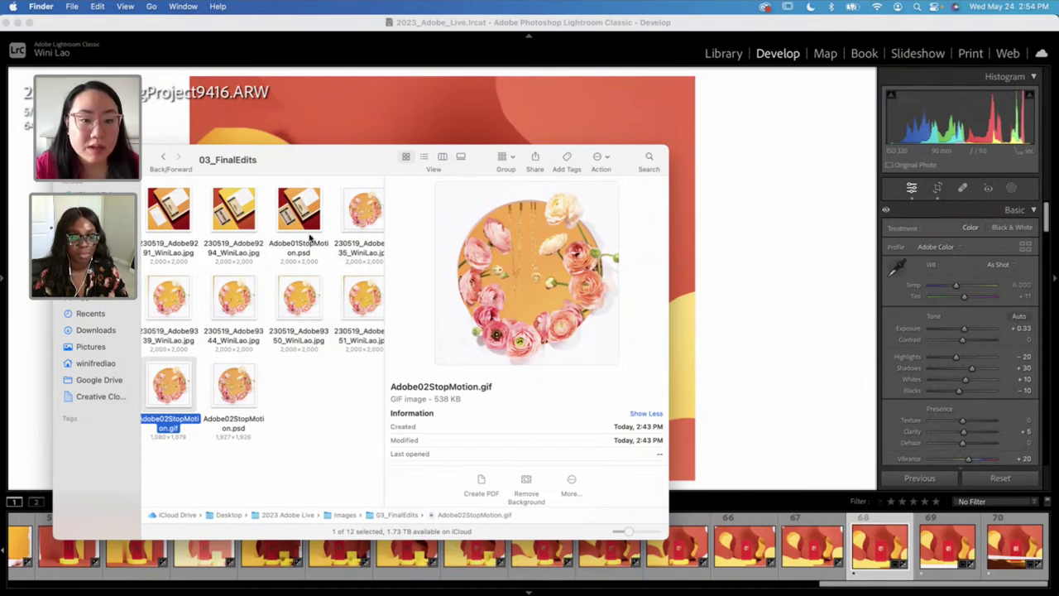
{"action": "scroll", "coordinate": [304, 239], "scroll_direction": "right", "scroll_amount": 3}
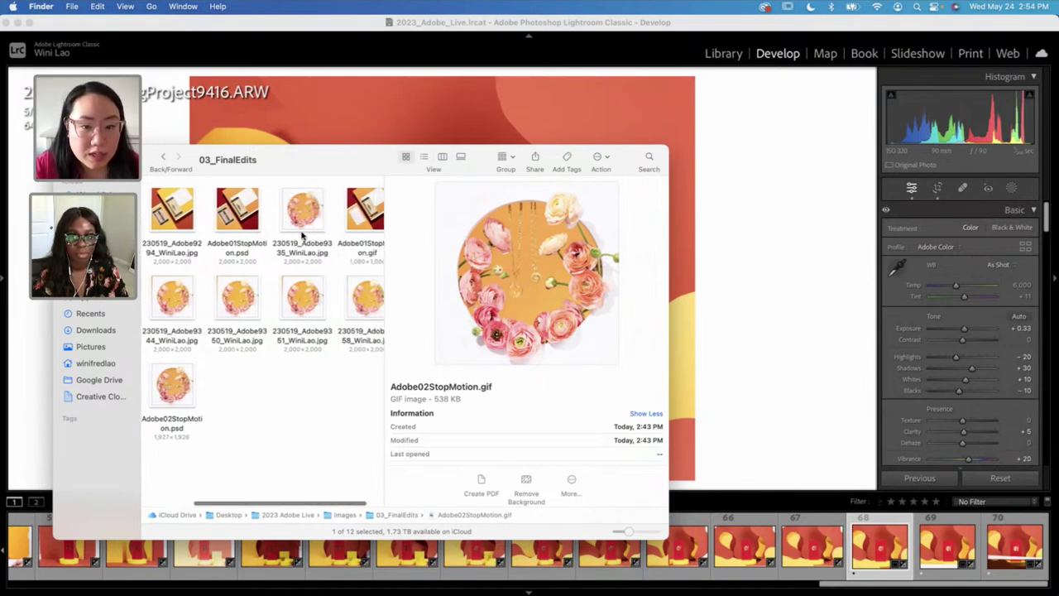
{"action": "left_click", "coordinate": [344, 213]}
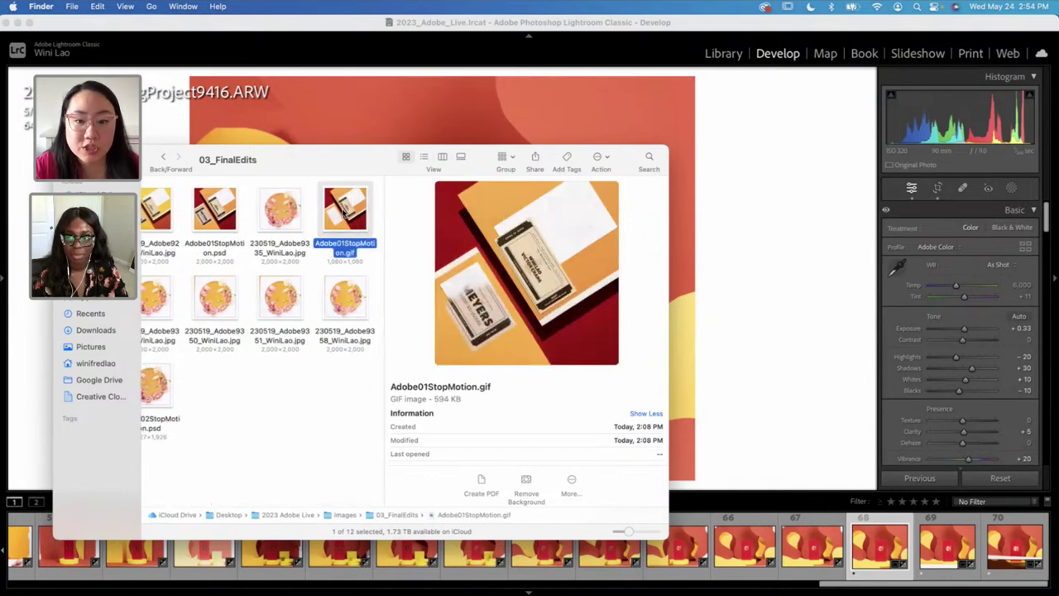